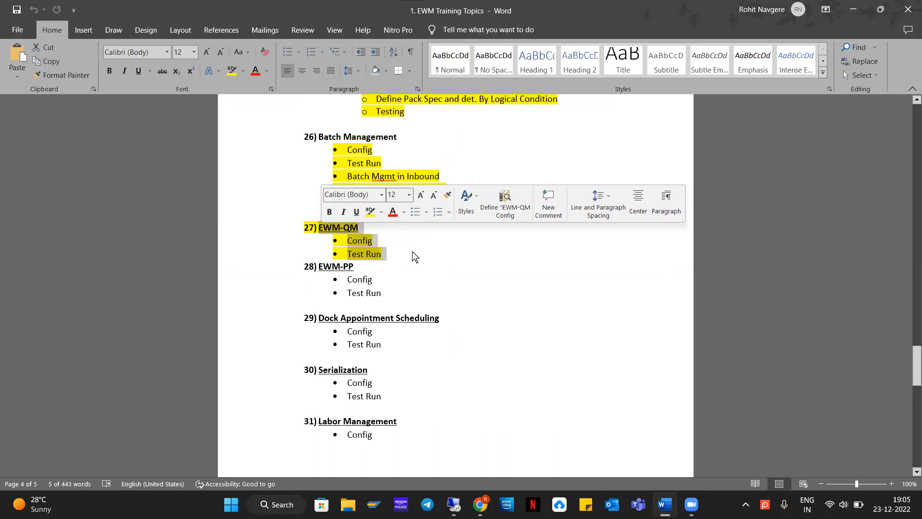
pyautogui.click(427, 258)
pyautogui.moveTo(476, 259); pyautogui.dragTo(313, 227)
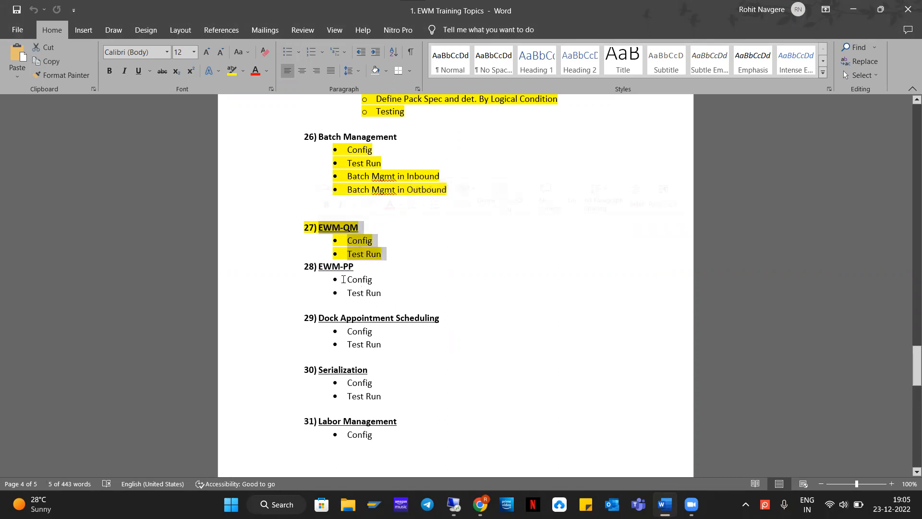
pyautogui.moveTo(385, 293); pyautogui.dragTo(307, 265)
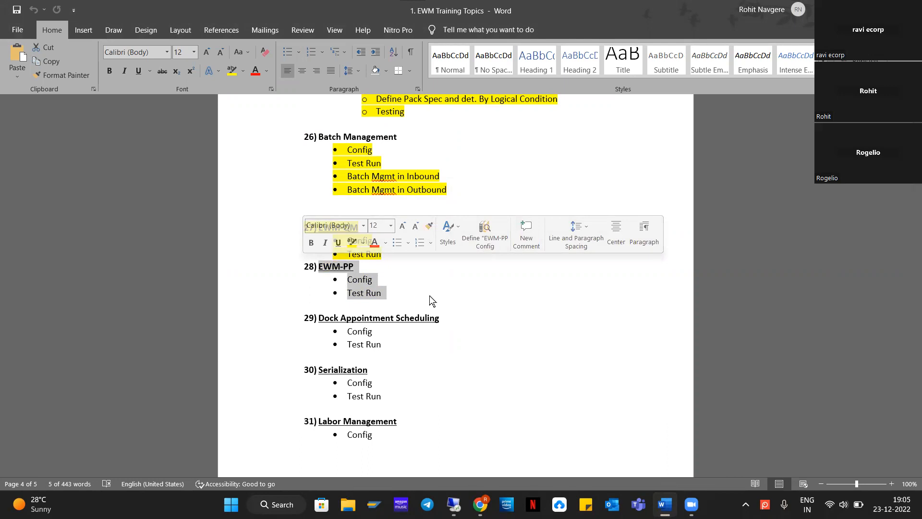
# Insert a blank line between the EWM-QM section and the EWM-PP heading in the topic list
pyautogui.click(432, 301)
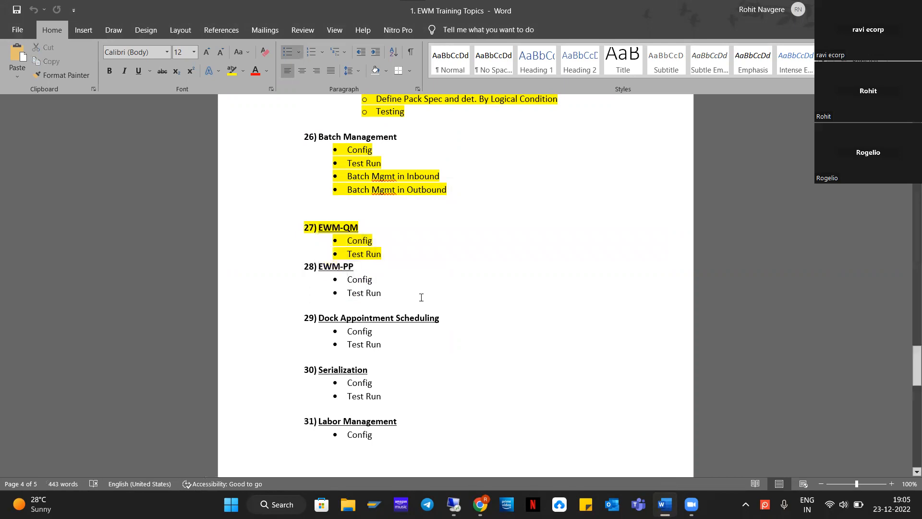
pyautogui.scroll(-2, 421, 297)
pyautogui.scroll(2, 422, 297)
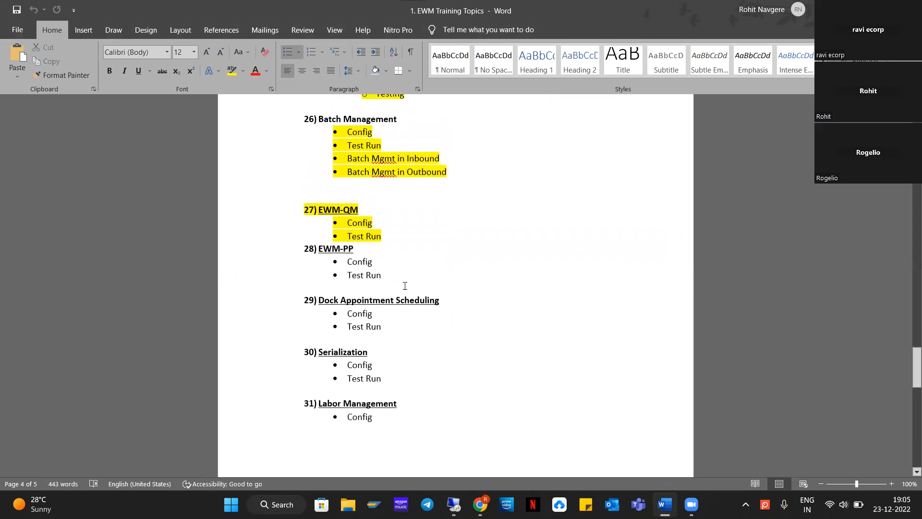
pyautogui.press('Return')
pyautogui.press('BackSpace')
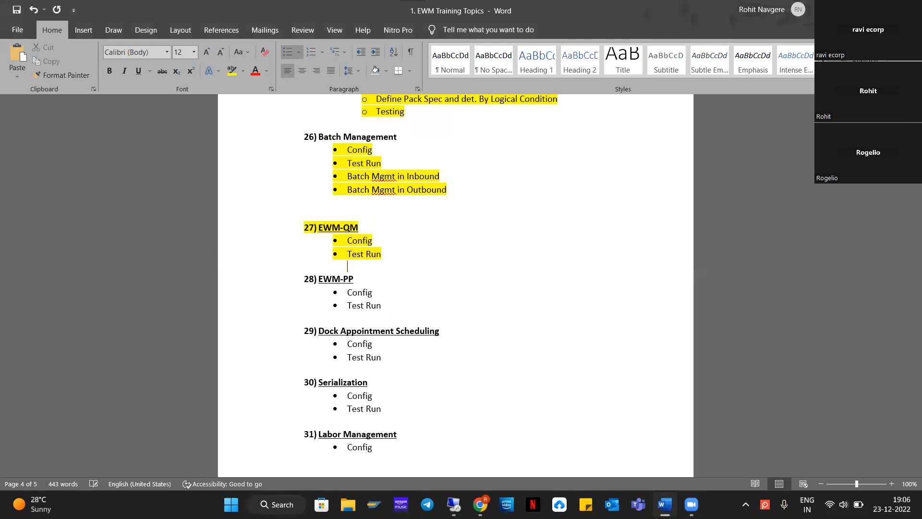
# Select the EWM-PP topic together with its Config and Test Run items
pyautogui.scroll(-12, 442, 387)
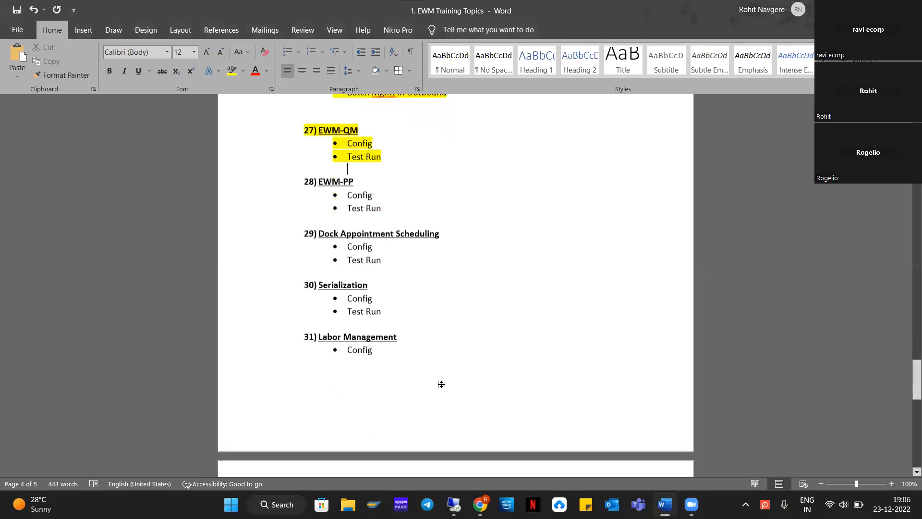
pyautogui.scroll(11, 370, 265)
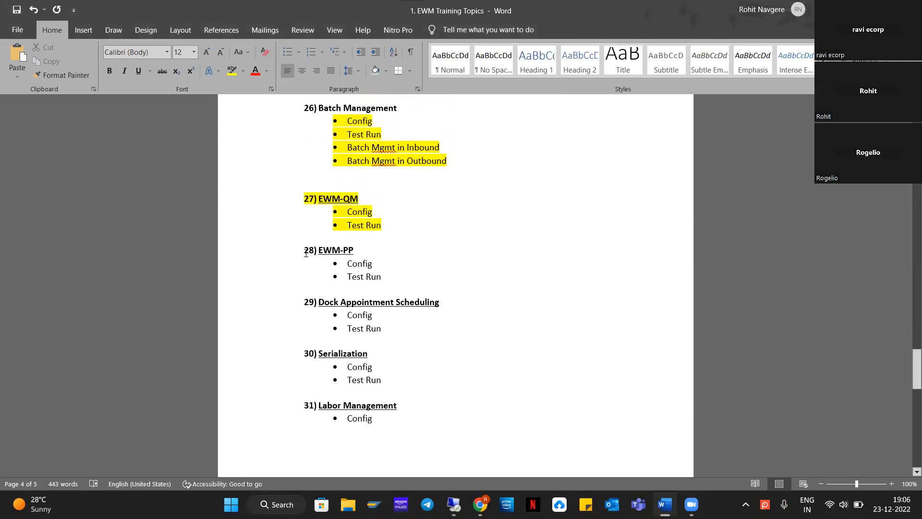
pyautogui.moveTo(316, 251); pyautogui.dragTo(457, 291)
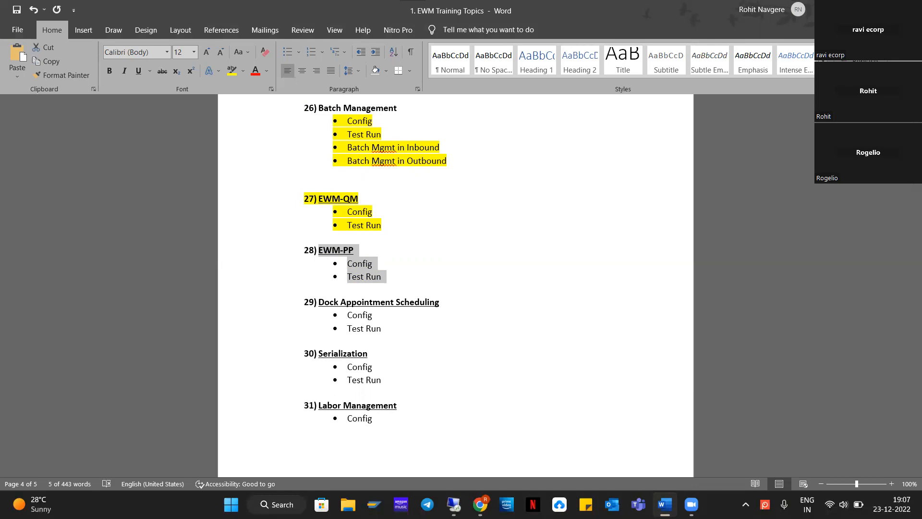
# Switch to the remote SAP session and go back from Define Storage Types to the Customizing: Execute Project screen
pyautogui.moveTo(665, 504)
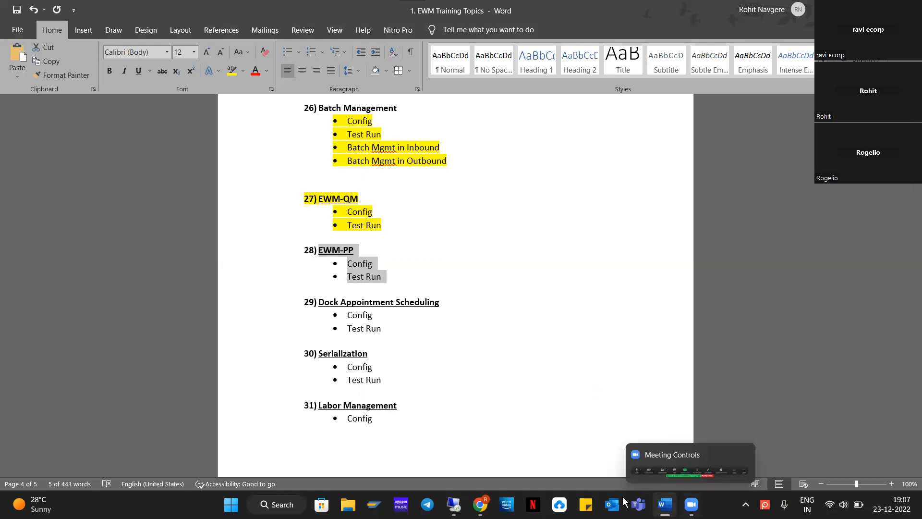
pyautogui.moveTo(447, 504)
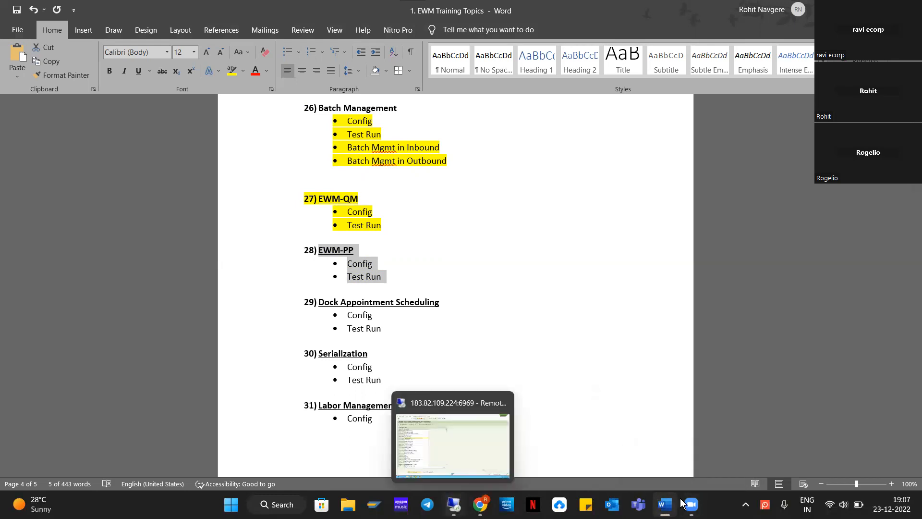
pyautogui.click(451, 503)
pyautogui.click(177, 35)
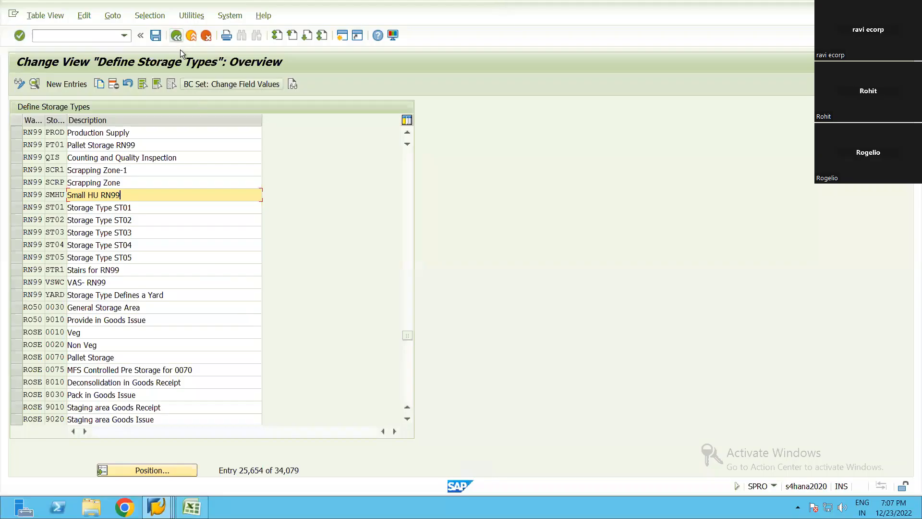
pyautogui.click(176, 36)
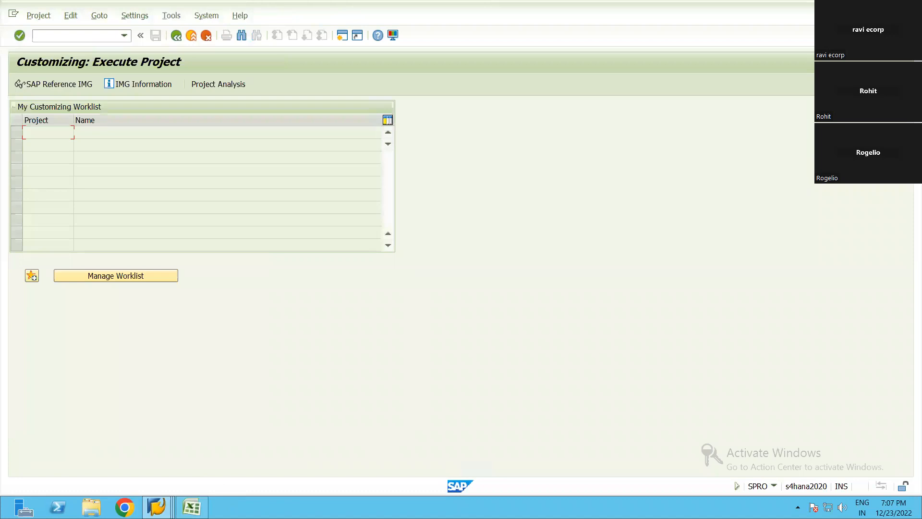
# Switch to the Book1 Excel workbook and examine the RM1 and RM2 single order staging rows under Create Material
pyautogui.hotkey('alt', 'Tab')
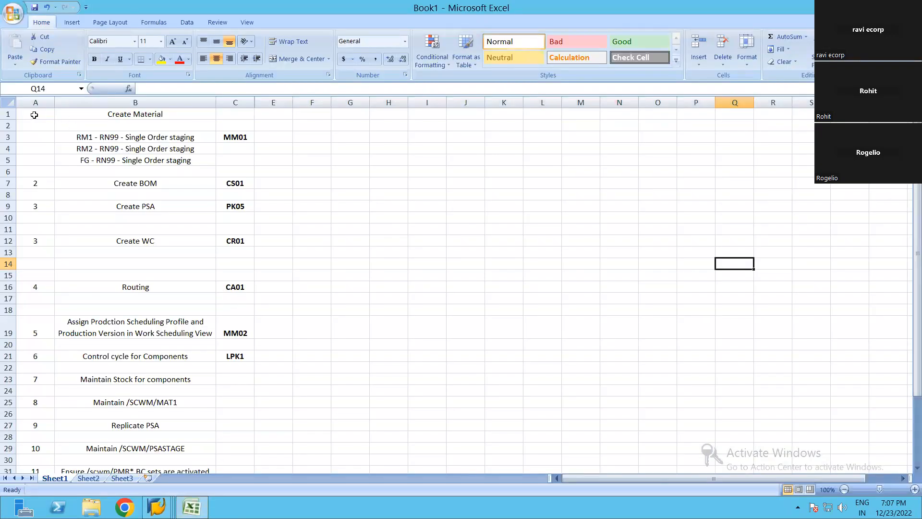
pyautogui.click(196, 140)
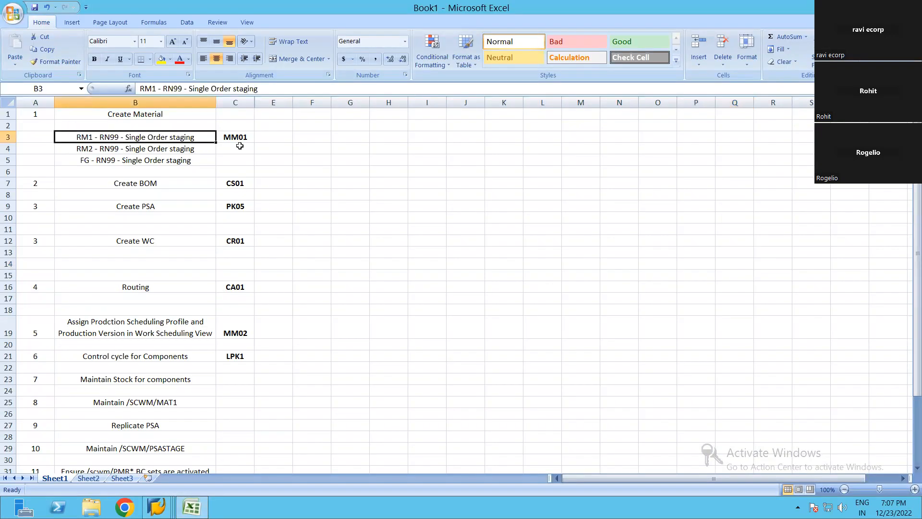
pyautogui.press('Right')
pyautogui.press('Right')
pyautogui.press('Right')
pyautogui.press('Right')
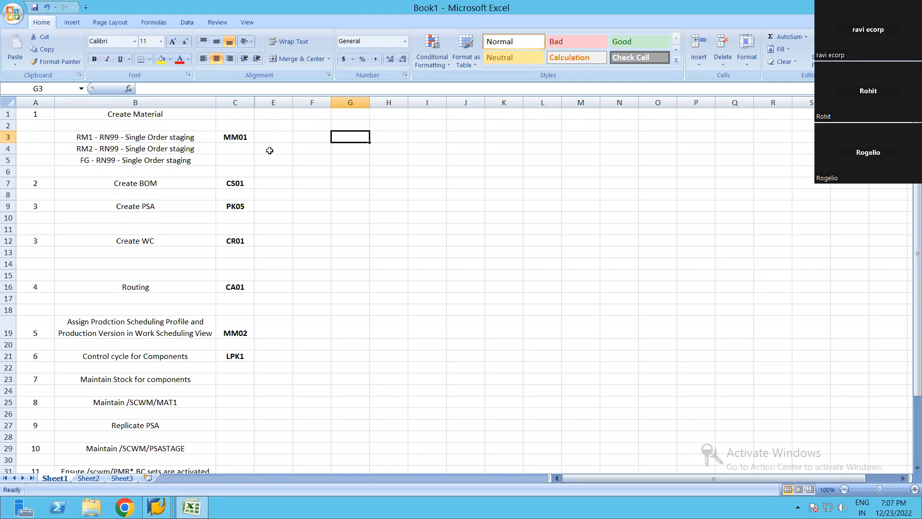
pyautogui.press('Left')
pyautogui.press('Left')
pyautogui.press('Left')
pyautogui.press('Left')
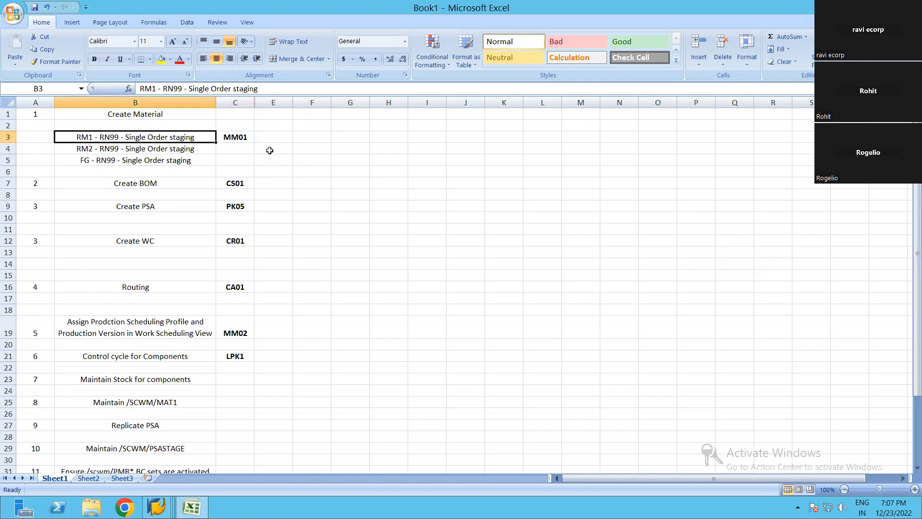
pyautogui.press('Down')
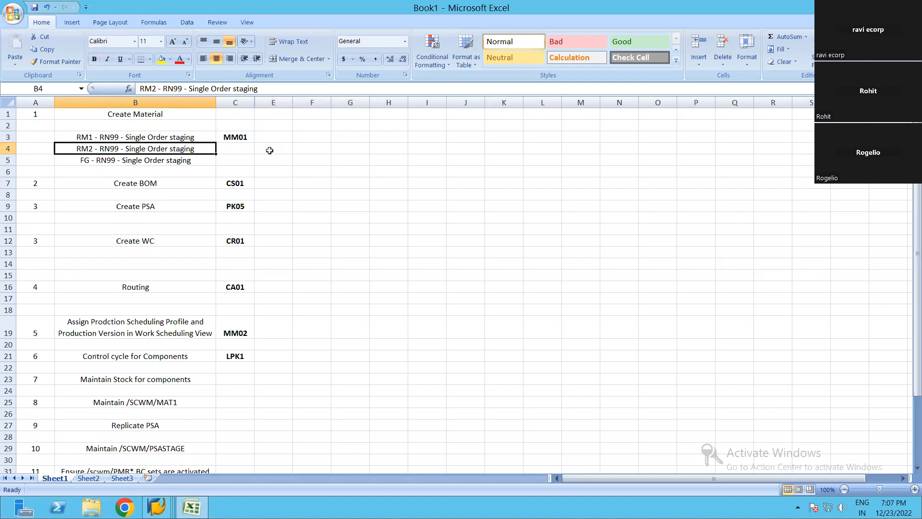
pyautogui.press('Up')
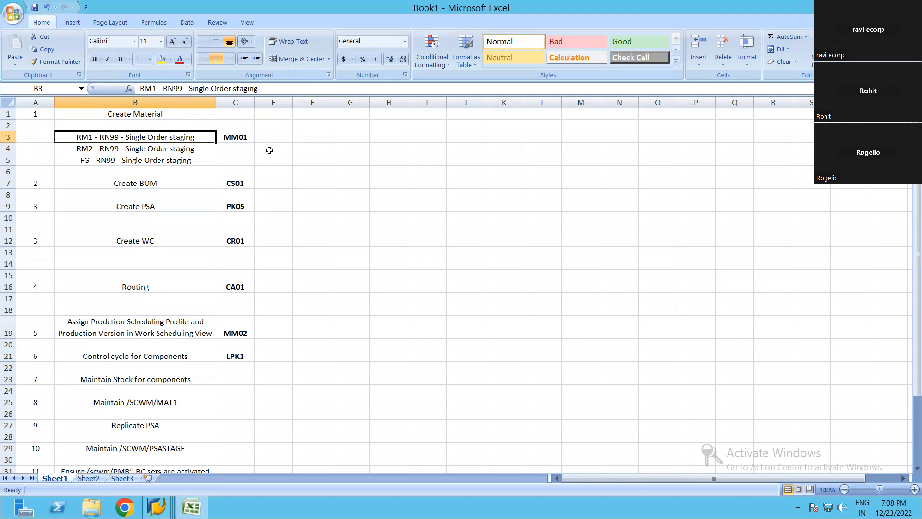
# Enter the finished product on row 7, with FG in J7 and MAT01 in K7
pyautogui.click(510, 183)
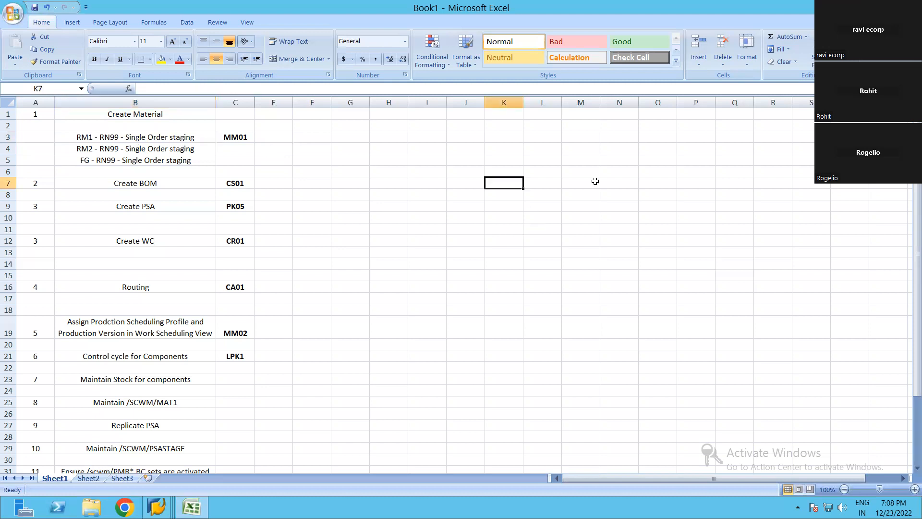
pyautogui.write('Ma')
pyautogui.press('BackSpace')
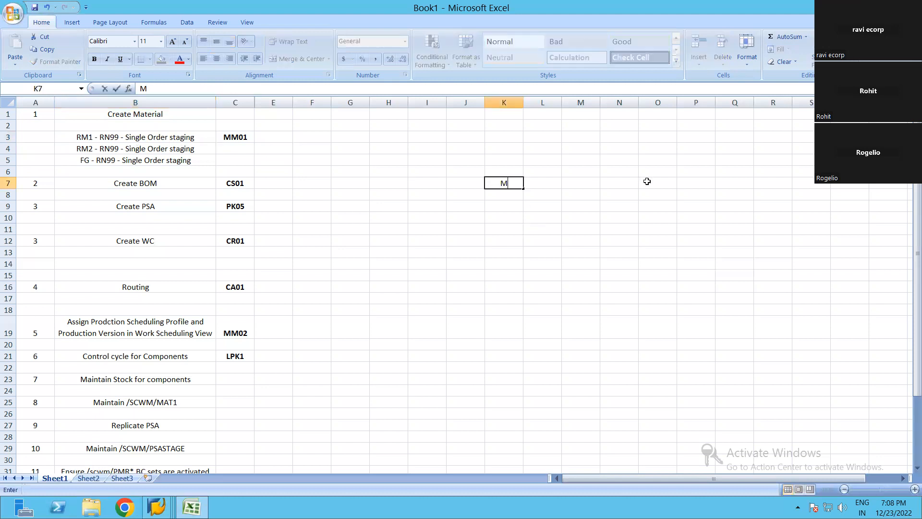
pyautogui.write('At')
pyautogui.press('BackSpace')
pyautogui.write('T01')
pyautogui.press('Tab')
pyautogui.press('Left')
pyautogui.press('Left')
pyautogui.write('FG')
pyautogui.press('Return')
# Add the components with CMP in J10, MAT02 in K10 and MAT03 in K11
pyautogui.press('Down')
pyautogui.press('Down')
pyautogui.write('CM')
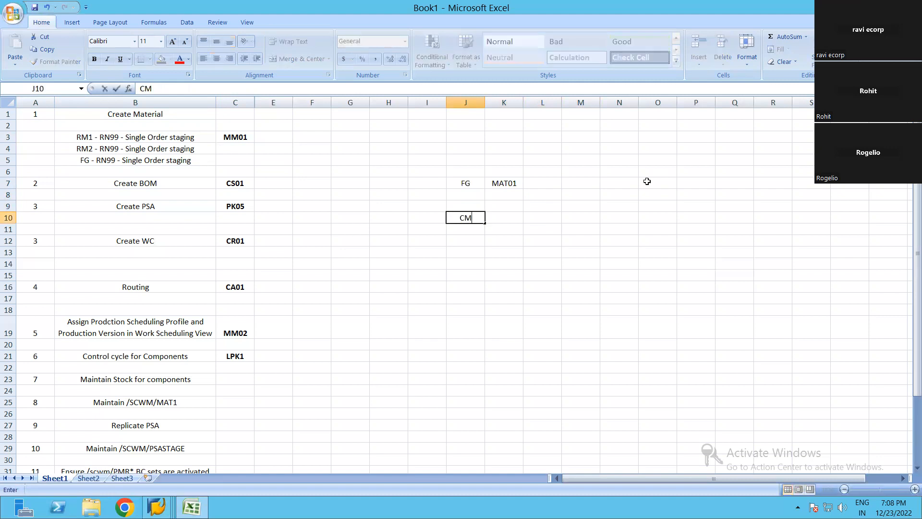
pyautogui.write('P')
pyautogui.press('Return')
pyautogui.press('Up')
pyautogui.press('Right')
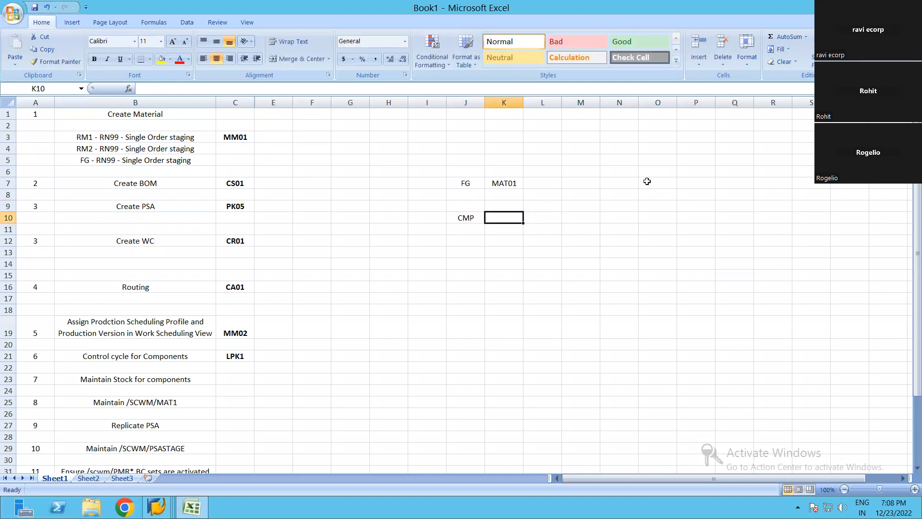
pyautogui.write('MAT02')
pyautogui.press('Return')
pyautogui.write('MAT03')
pyautogui.press('Return')
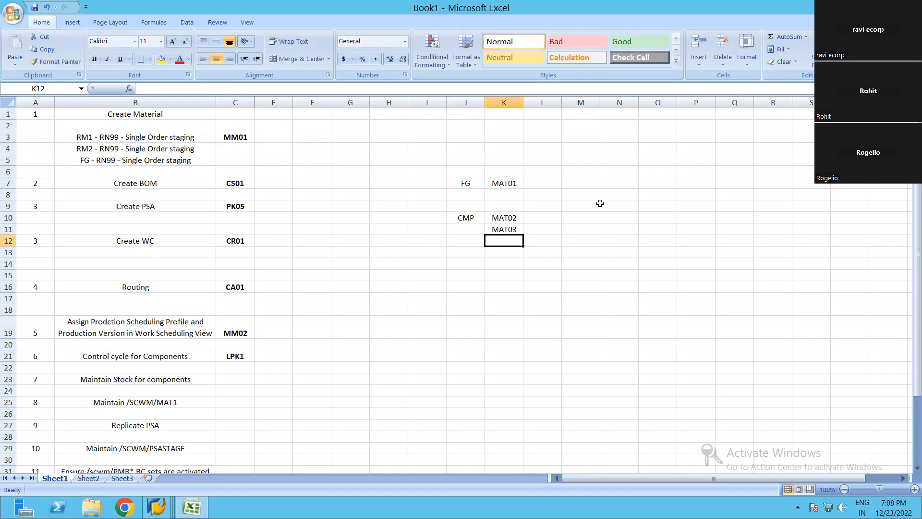
# Enter the quantity 1 EA for MAT01 in cell L7
pyautogui.click(549, 182)
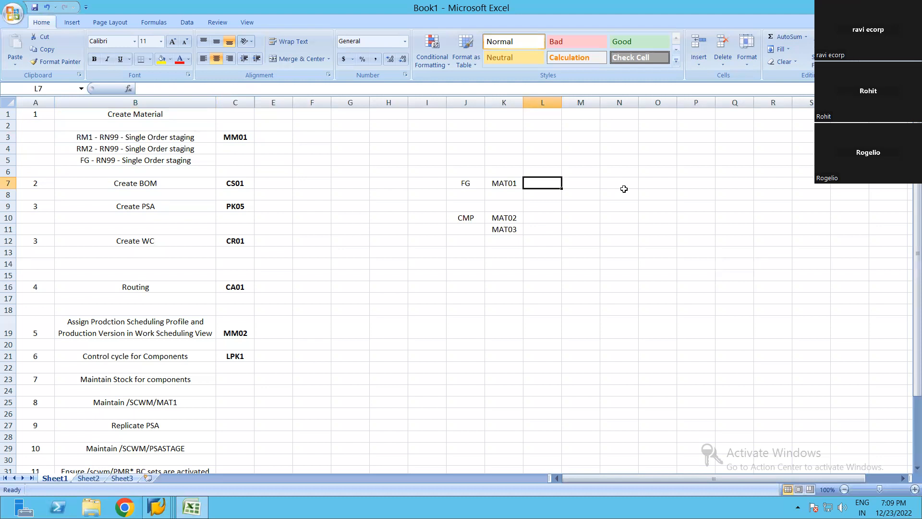
pyautogui.write('1 ea')
pyautogui.press('BackSpace')
pyautogui.press('BackSpace')
pyautogui.write('EA')
pyautogui.press('Return')
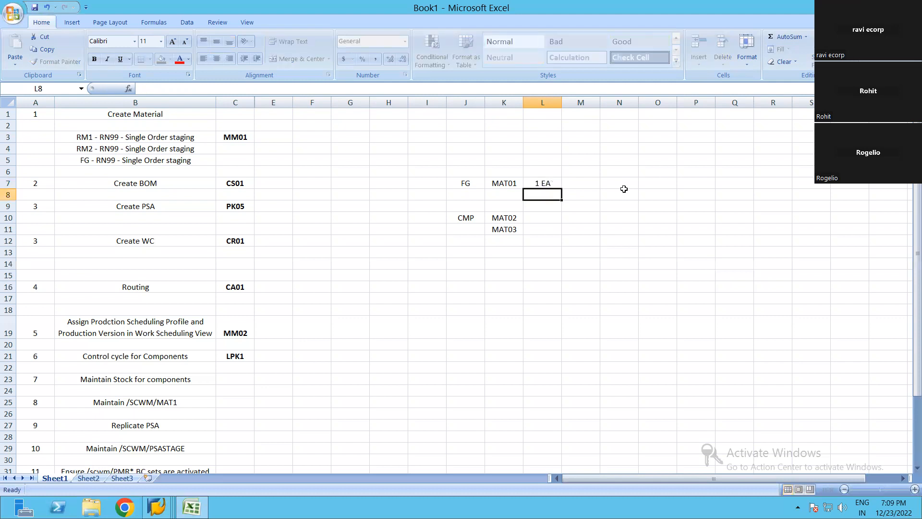
# Enter the quantity 2 EA for both MAT02 and MAT03 in cells L10 and L11
pyautogui.press('Down')
pyautogui.press('Down')
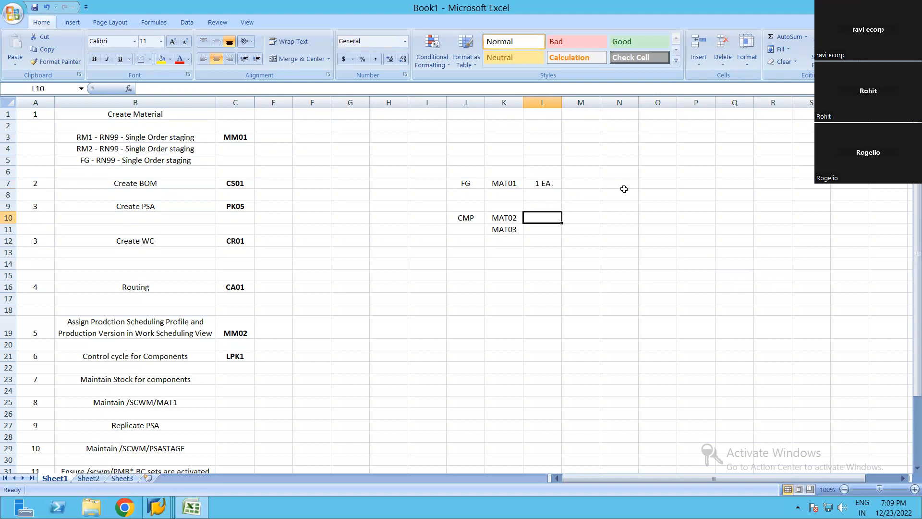
pyautogui.write('2 EA')
pyautogui.press('Return')
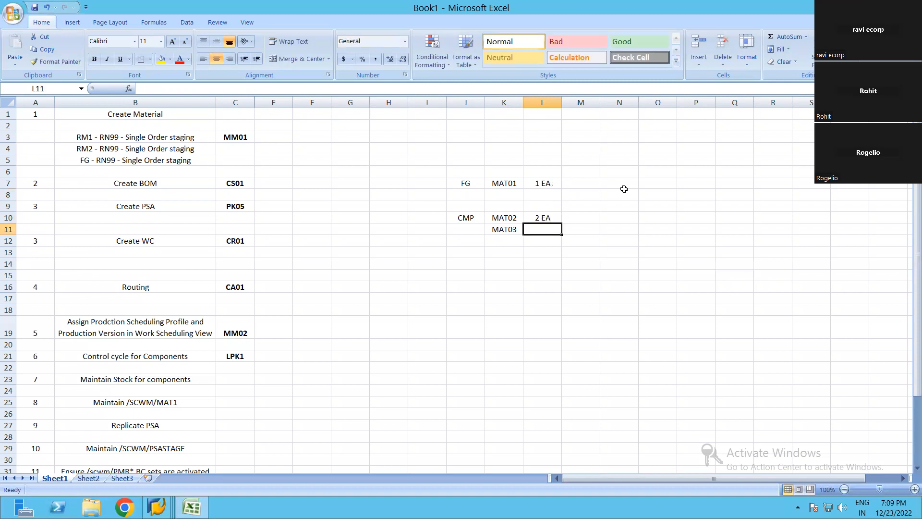
pyautogui.write('2 EA')
pyautogui.press('Return')
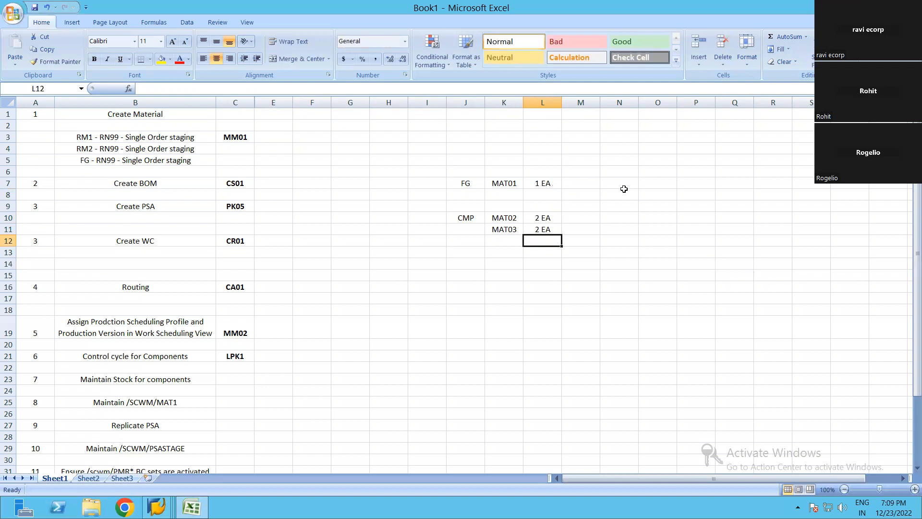
pyautogui.click(624, 189)
pyautogui.moveTo(458, 180); pyautogui.dragTo(550, 239)
pyautogui.click(657, 230)
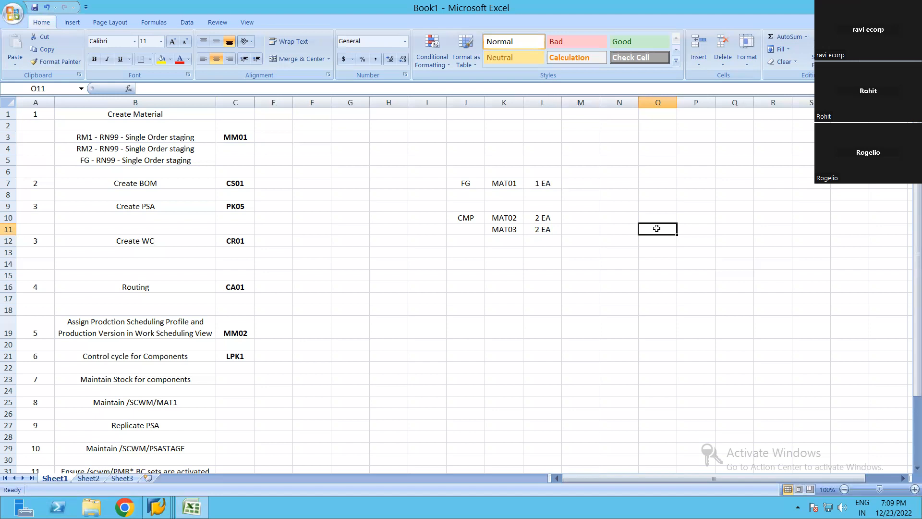
pyautogui.click(570, 231)
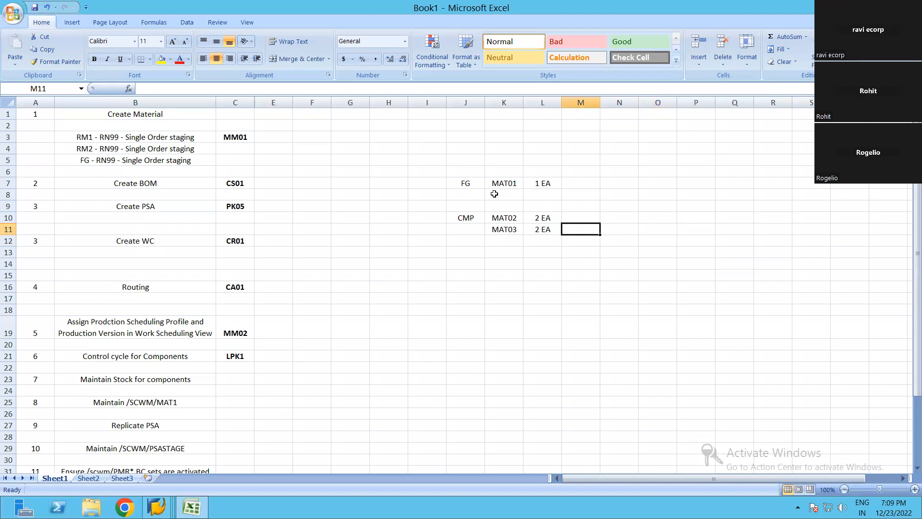
pyautogui.moveTo(465, 183); pyautogui.dragTo(552, 241)
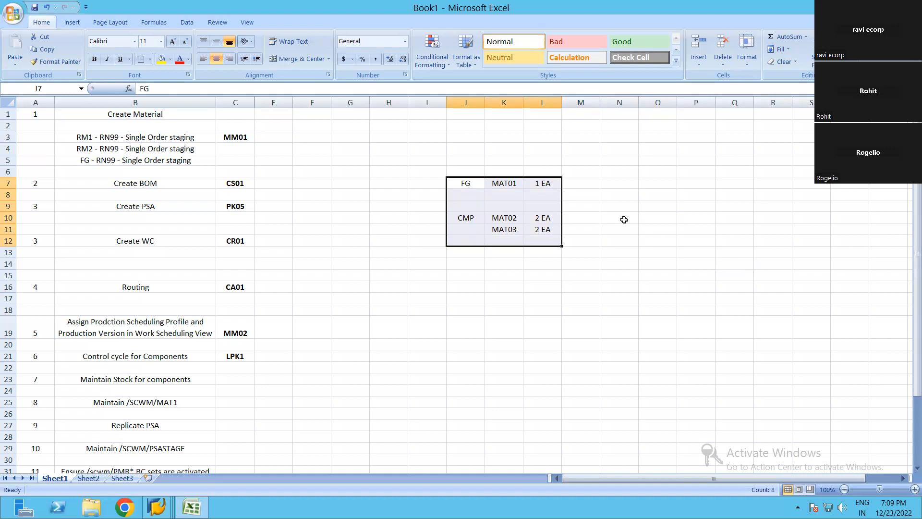
pyautogui.click(645, 204)
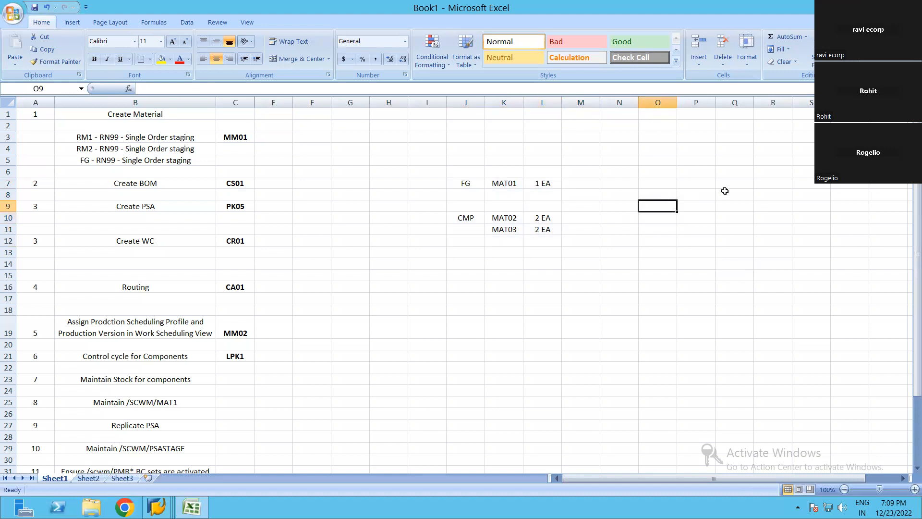
pyautogui.click(457, 185)
pyautogui.press('Left')
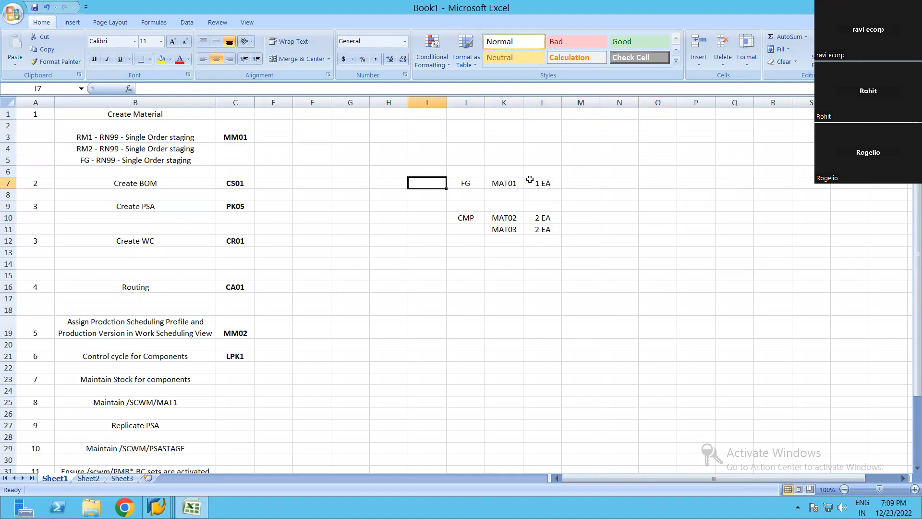
pyautogui.write('SF')
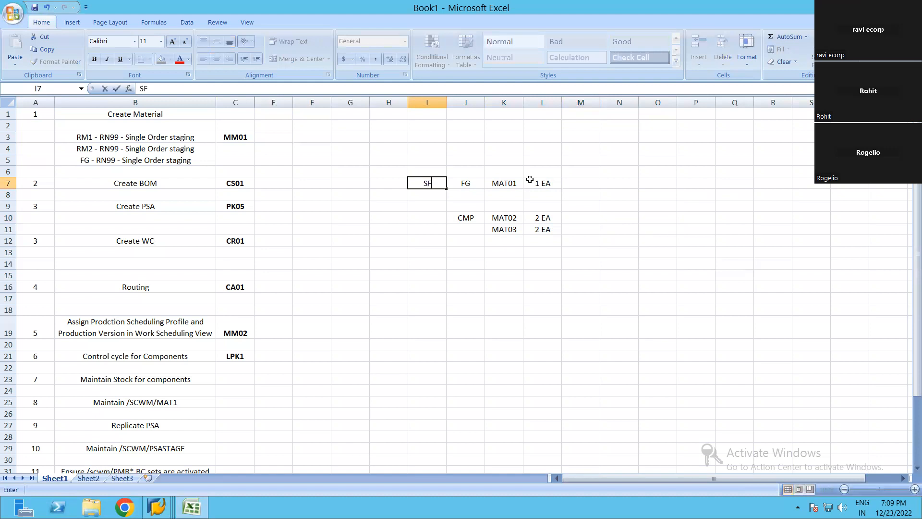
pyautogui.press('Up')
pyautogui.press('Down')
pyautogui.press('Delete')
pyautogui.press('Right')
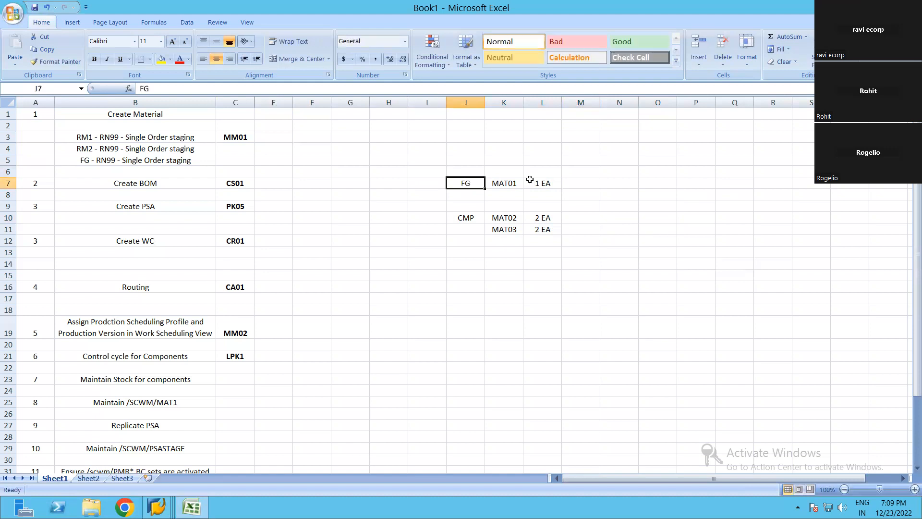
# Examine the example bill of materials in J7:L11, highlighting the finished good together with its components and quantities
pyautogui.press('Down')
pyautogui.press('Down')
pyautogui.press('Down')
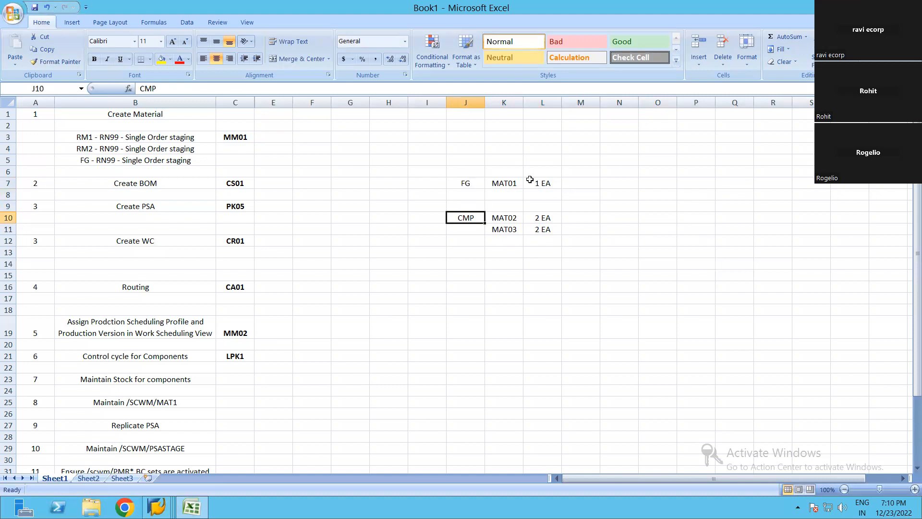
pyautogui.press('Up')
pyautogui.press('Up')
pyautogui.press('Up')
pyautogui.press('Right')
pyautogui.press('Right')
pyautogui.press('Left')
pyautogui.press('Left')
pyautogui.press('Left')
pyautogui.press('Right')
pyautogui.hotkey('shift', 'Down')
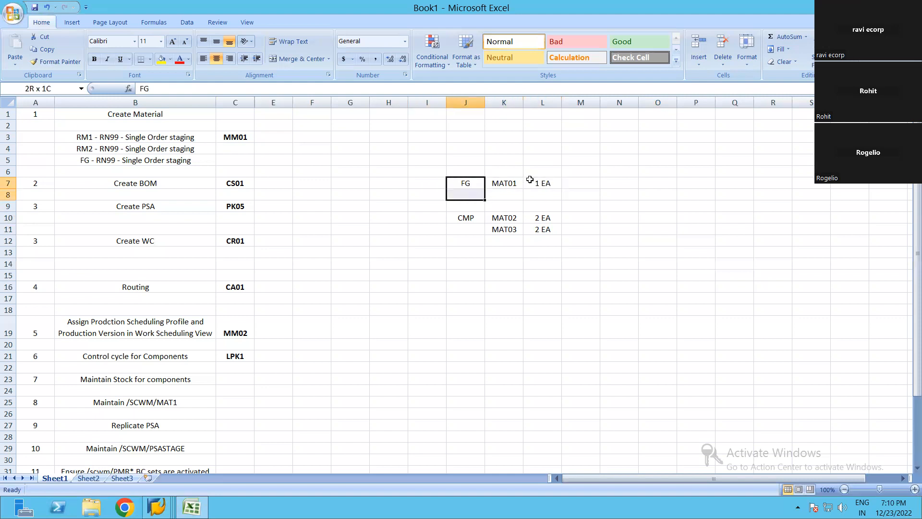
pyautogui.hotkey('shift', 'Down')
pyautogui.hotkey('shift', 'Down')
pyautogui.hotkey('shift', 'Down')
pyautogui.hotkey('shift', 'Down')
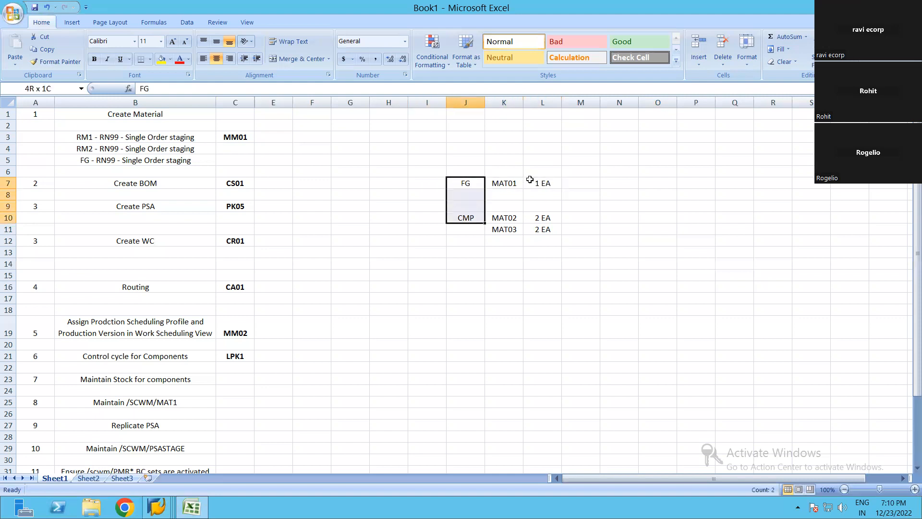
pyautogui.hotkey('shift', 'Right')
pyautogui.hotkey('shift', 'Right')
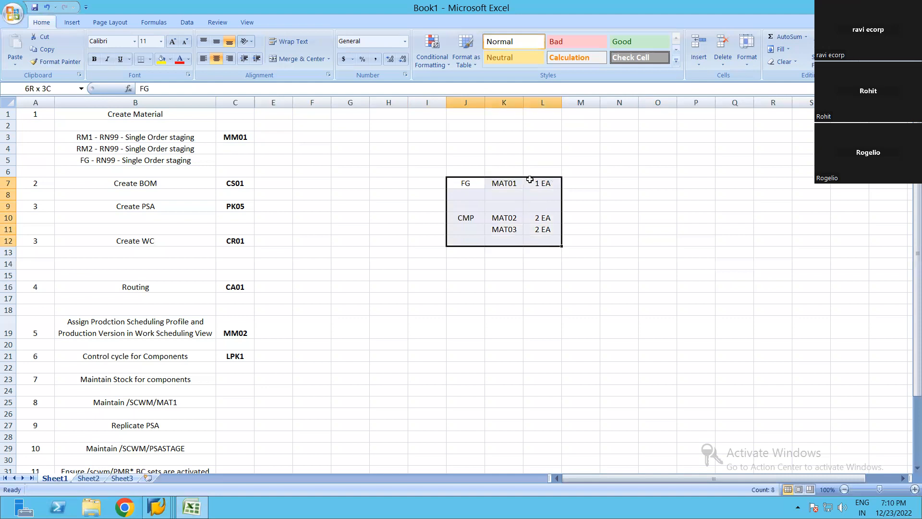
pyautogui.hotkey('shift', 'Down')
pyautogui.hotkey('shift', 'Down')
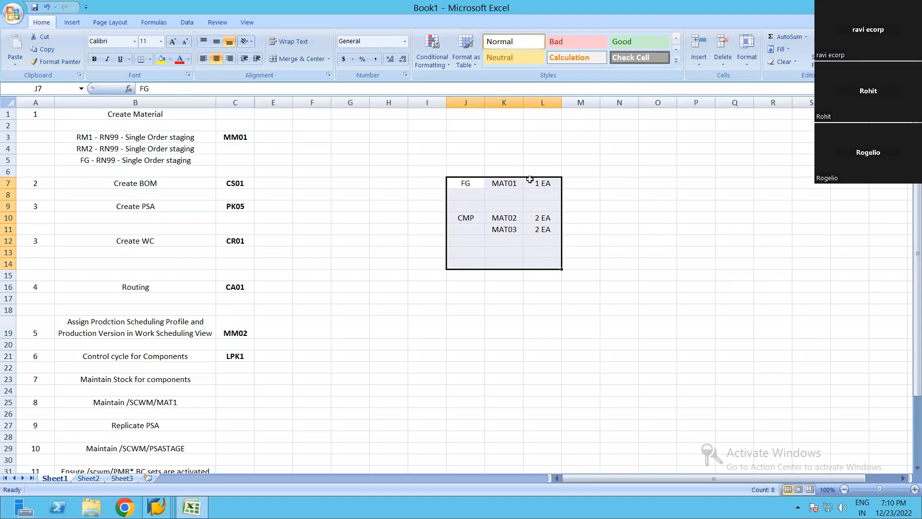
pyautogui.press('Down')
pyautogui.press('Down')
pyautogui.press('Up')
pyautogui.press('Up')
pyautogui.press('Up')
pyautogui.press('Down')
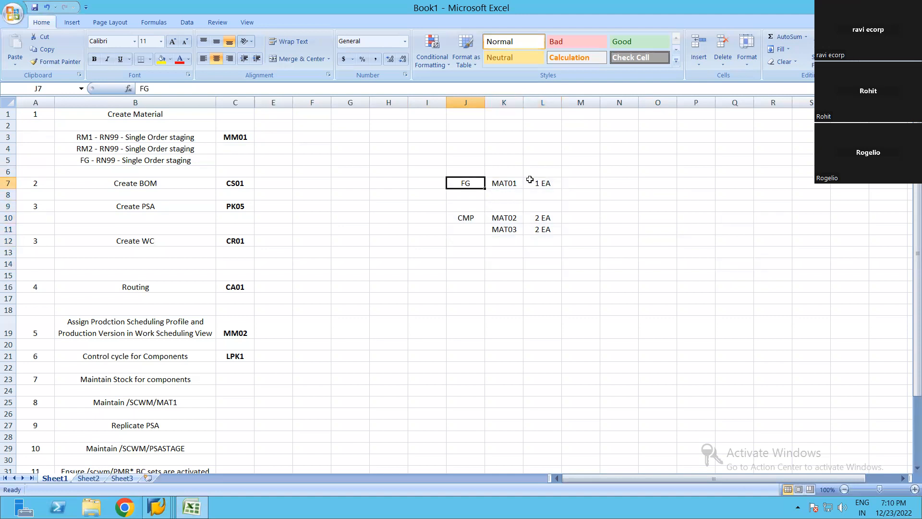
pyautogui.hotkey('shift', 'Right')
pyautogui.hotkey('shift', 'Right')
pyautogui.hotkey('shift', 'Down')
pyautogui.hotkey('shift', 'Down')
pyautogui.hotkey('shift', 'Down')
pyautogui.hotkey('shift', 'Down')
pyautogui.hotkey('shift', 'Down')
pyautogui.hotkey('shift', 'Down')
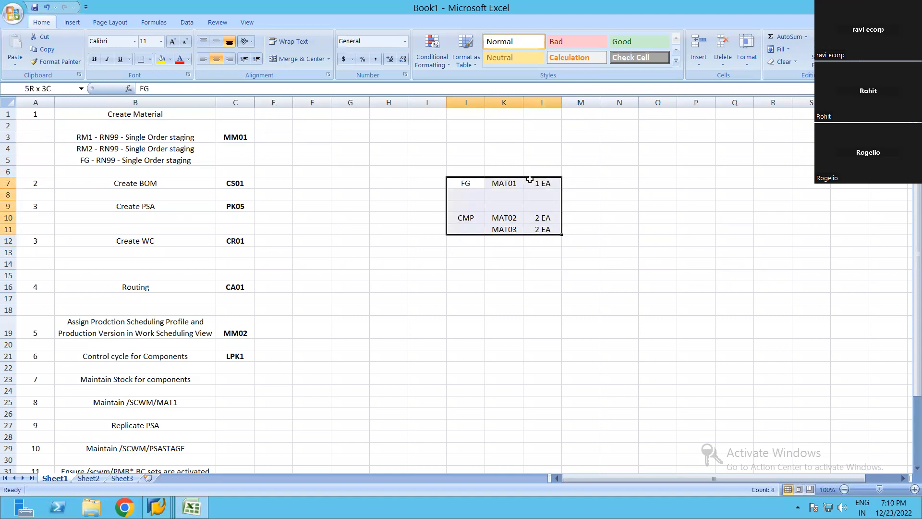
pyautogui.press('Up')
pyautogui.press('Up')
pyautogui.press('Down')
pyautogui.press('Down')
pyautogui.press('Down')
pyautogui.press('Up')
pyautogui.press('Up')
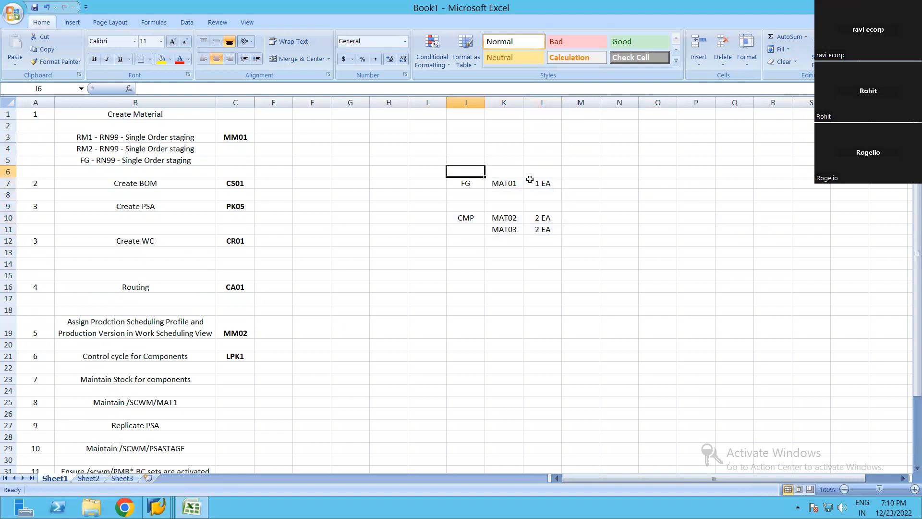
pyautogui.press('Up')
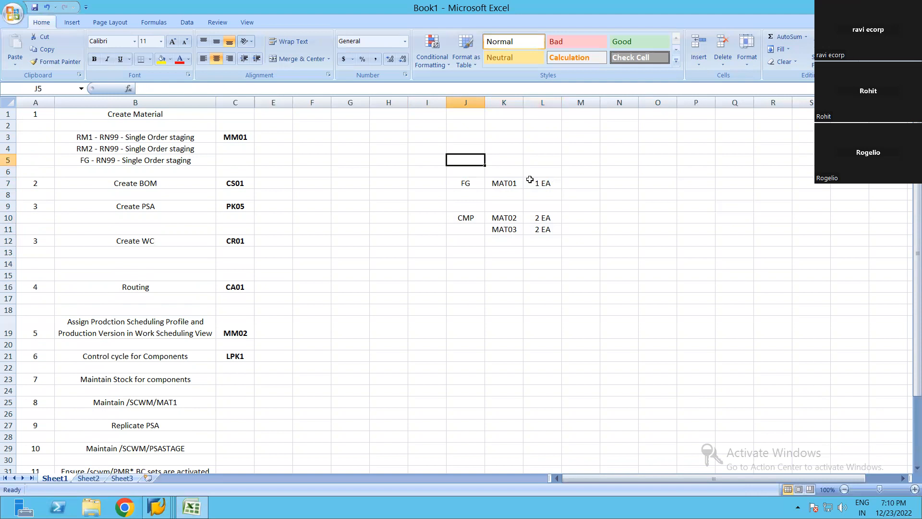
pyautogui.press('Down')
pyautogui.press('Down')
pyautogui.press('Down')
pyautogui.press('Down')
pyautogui.press('Down')
pyautogui.press('Down')
pyautogui.press('Down')
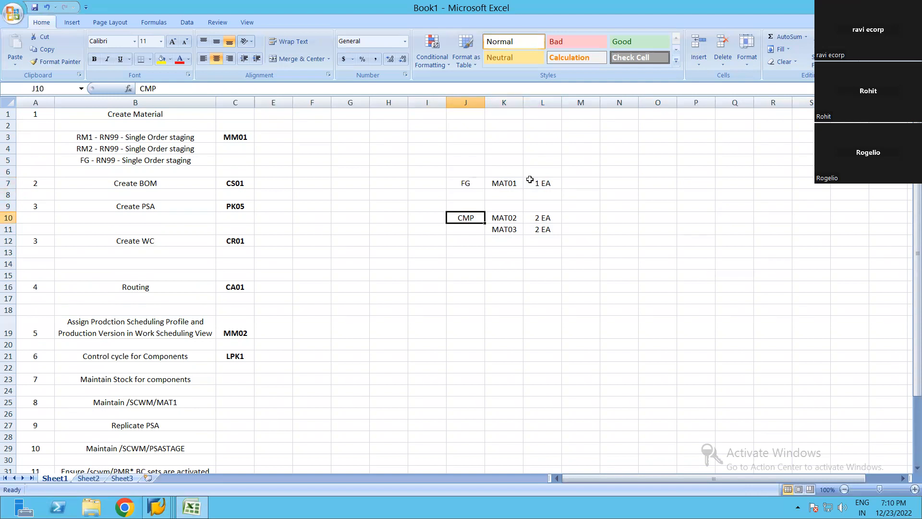
pyautogui.press('Right')
pyautogui.press('Right')
pyautogui.press('Up')
pyautogui.press('Up')
pyautogui.press('Up')
pyautogui.press('Up')
pyautogui.press('Up')
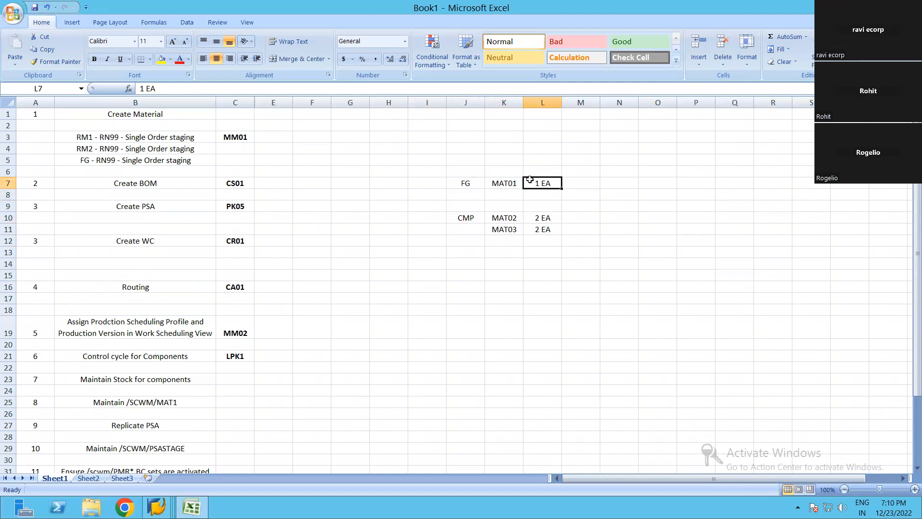
pyautogui.press('Right')
pyautogui.press('Right')
pyautogui.press('Right')
pyautogui.press('Right')
pyautogui.press('Left')
pyautogui.press('Left')
pyautogui.press('Right')
pyautogui.press('Right')
pyautogui.hotkey('shift', 'Down')
pyautogui.hotkey('shift', 'Down')
pyautogui.hotkey('shift', 'Down')
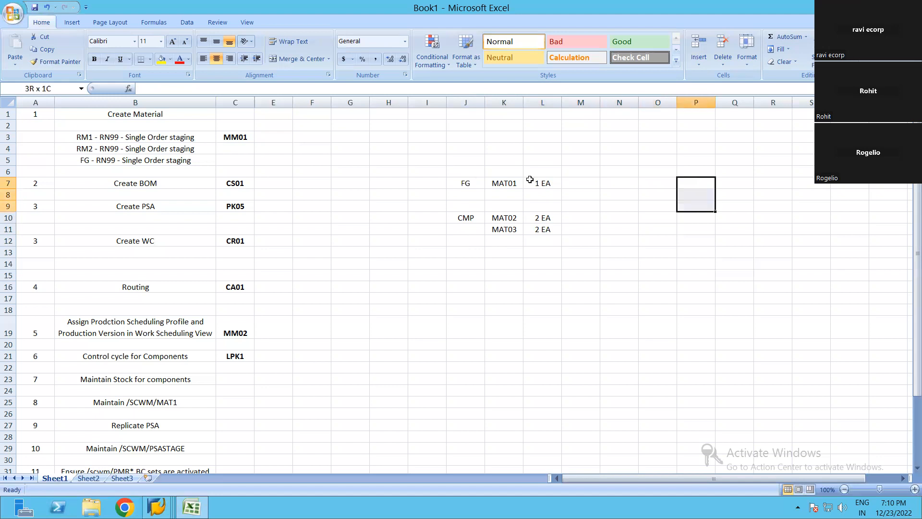
pyautogui.hotkey('shift', 'Right')
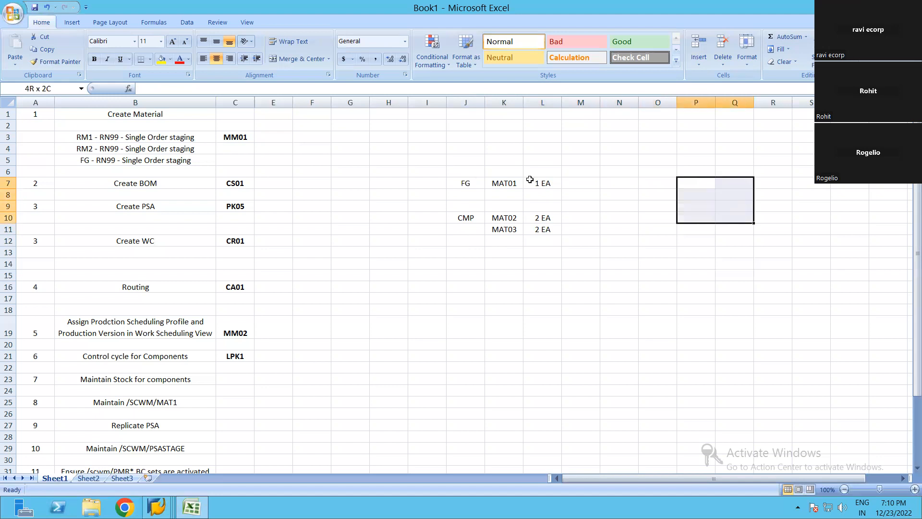
pyautogui.hotkey('shift', 'Left')
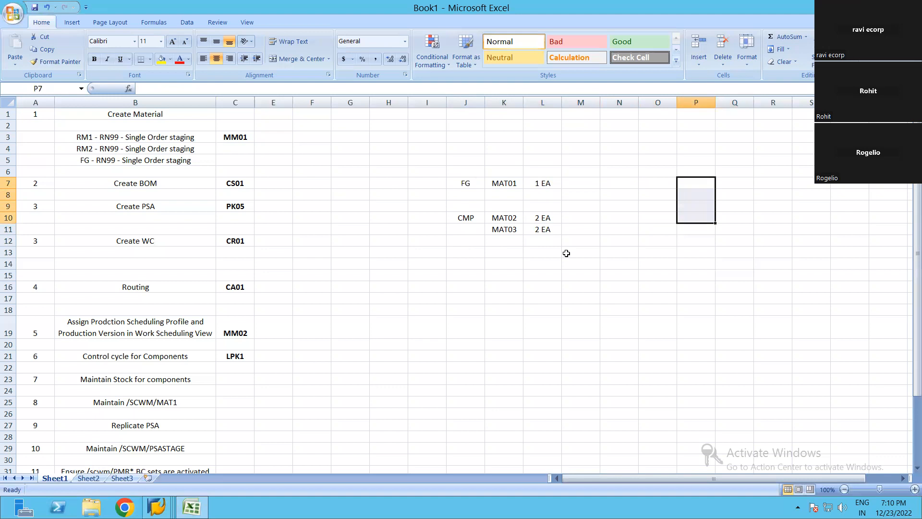
pyautogui.click(777, 344)
pyautogui.moveTo(650, 185); pyautogui.dragTo(774, 298)
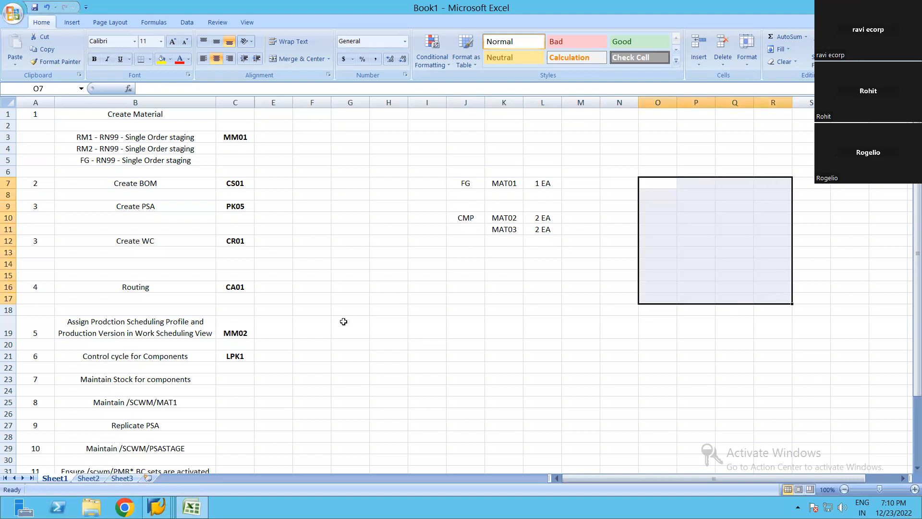
# Outline cells H15:J19 with a thick box border and fill the adjacent cells K15:K19 yellow
pyautogui.moveTo(397, 276); pyautogui.dragTo(462, 332)
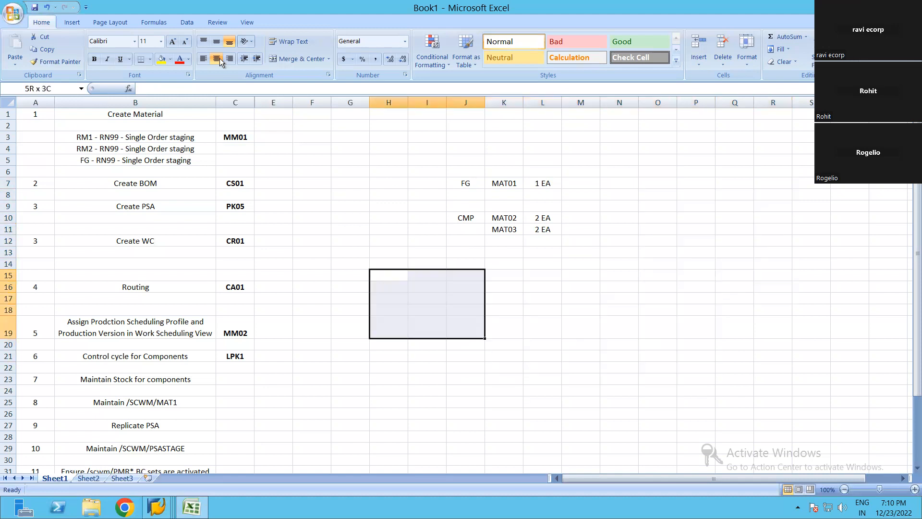
pyautogui.click(150, 59)
pyautogui.click(182, 178)
pyautogui.moveTo(507, 275); pyautogui.dragTo(502, 334)
pyautogui.click(160, 59)
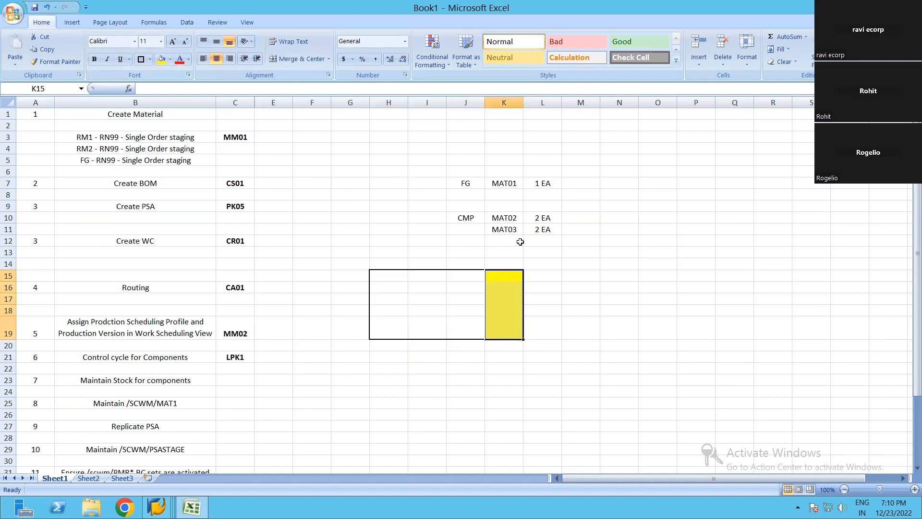
# Fill cells L15:M19, beside the yellow block, with orange
pyautogui.moveTo(542, 276); pyautogui.dragTo(553, 333)
pyautogui.moveTo(542, 281); pyautogui.dragTo(590, 335)
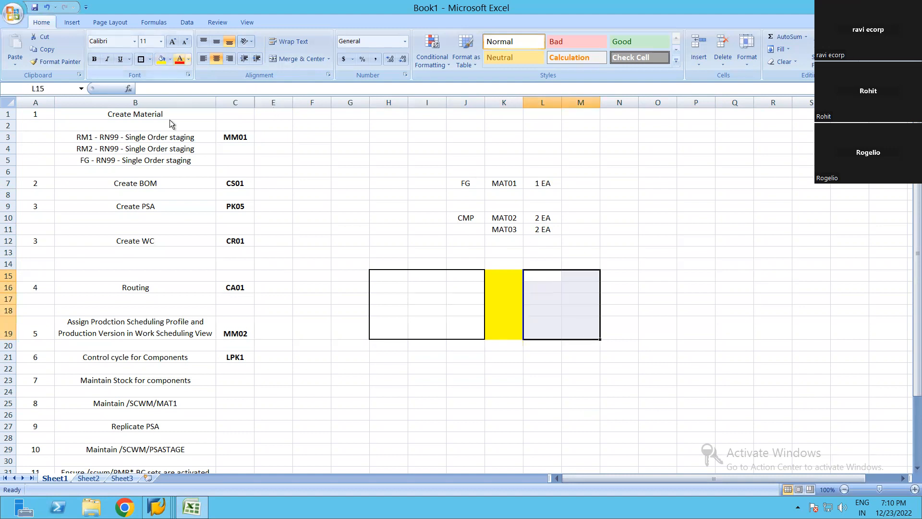
pyautogui.click(170, 59)
pyautogui.click(179, 145)
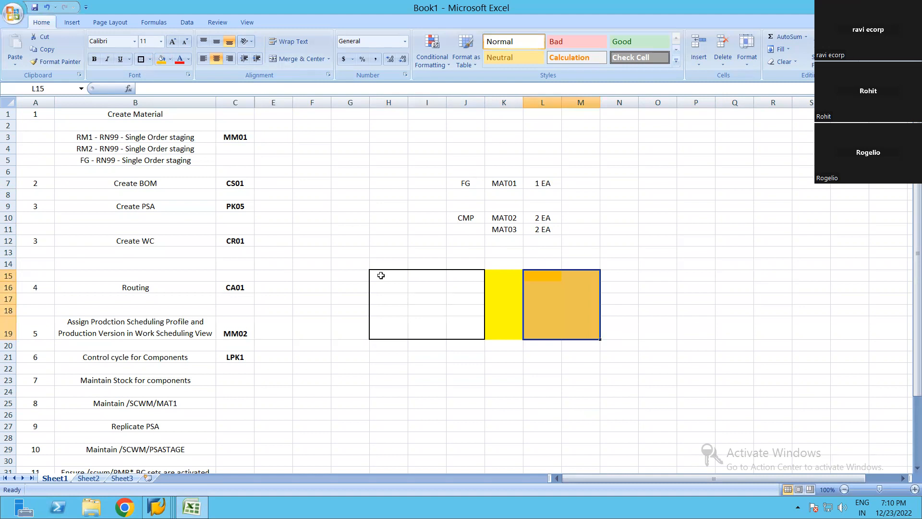
# Label the outlined block WH in H15 and list its components CMP1 in H17 and CMP2 in H18
pyautogui.moveTo(389, 276); pyautogui.dragTo(457, 326)
pyautogui.click(387, 279)
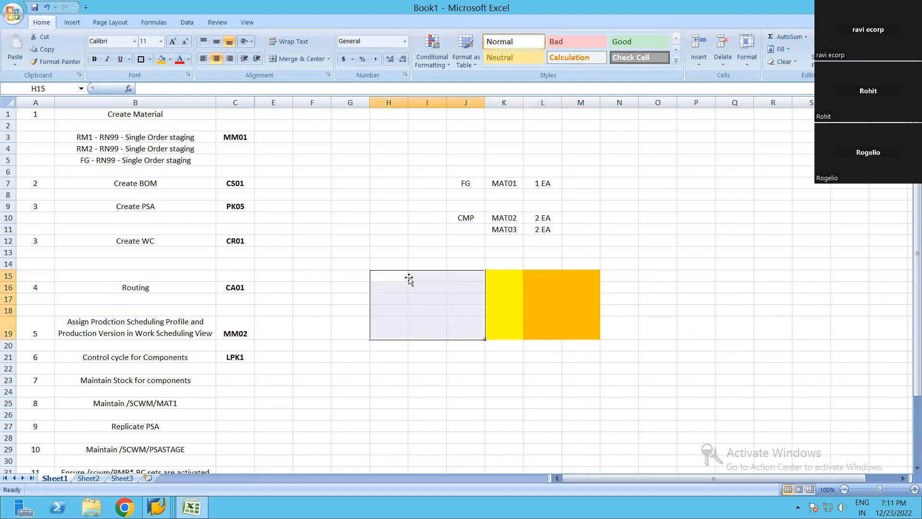
pyautogui.write('WH')
pyautogui.press('Return')
pyautogui.press('Return')
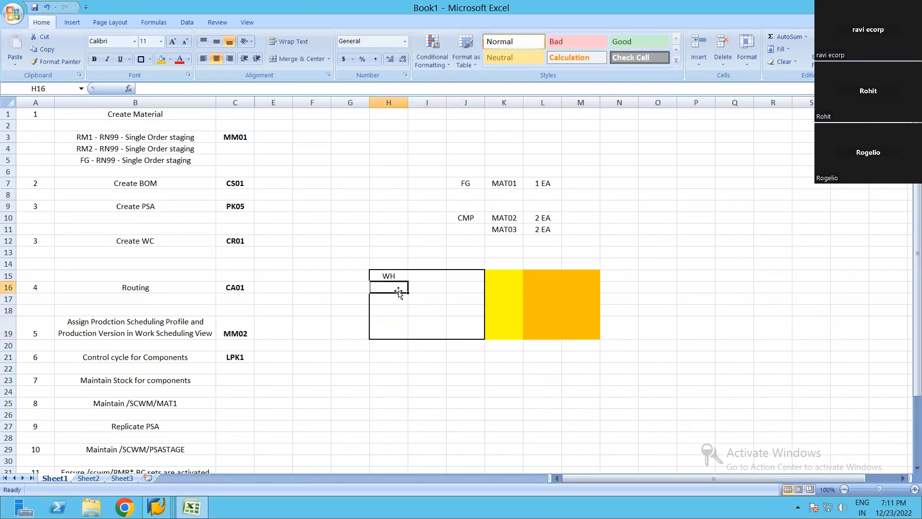
pyautogui.write('CMP1')
pyautogui.press('Return')
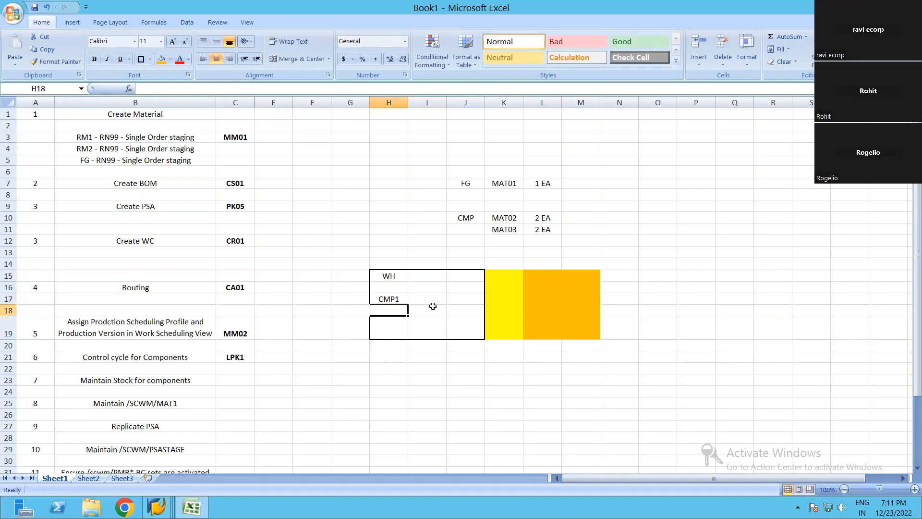
pyautogui.write('CMP2')
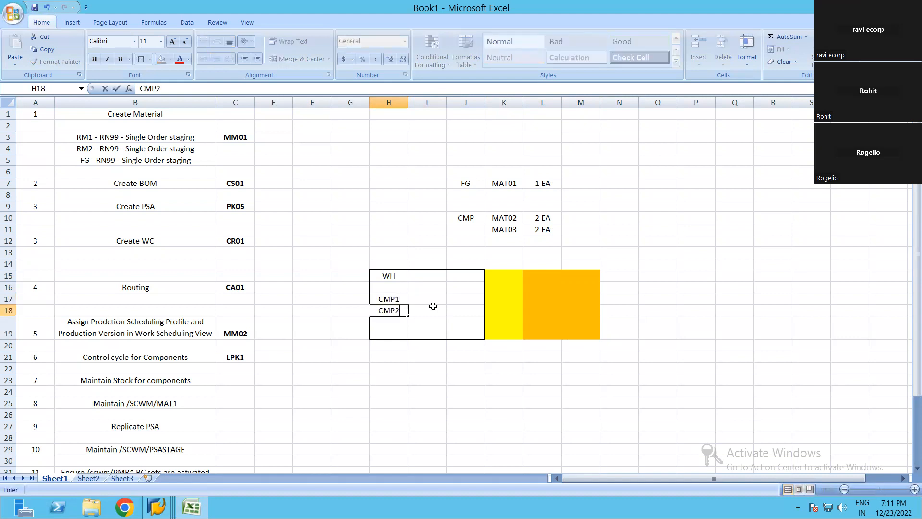
pyautogui.press('Return')
# Label the yellow block PSA in K15 and the orange block PROD in L15
pyautogui.click(512, 281)
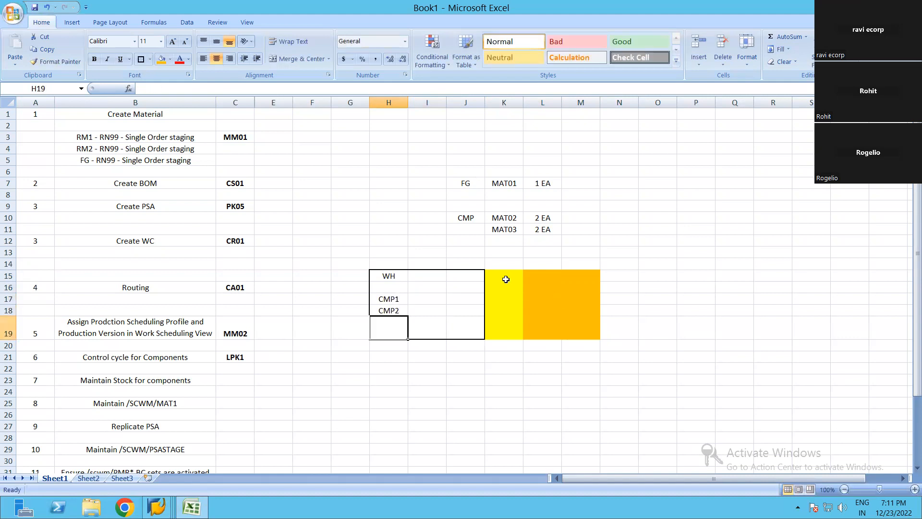
pyautogui.write('PSA')
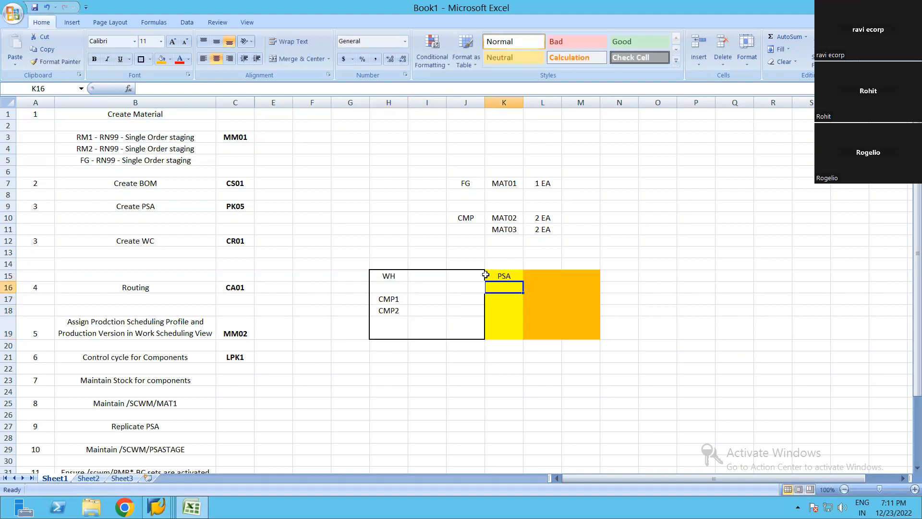
pyautogui.moveTo(500, 276); pyautogui.dragTo(503, 321)
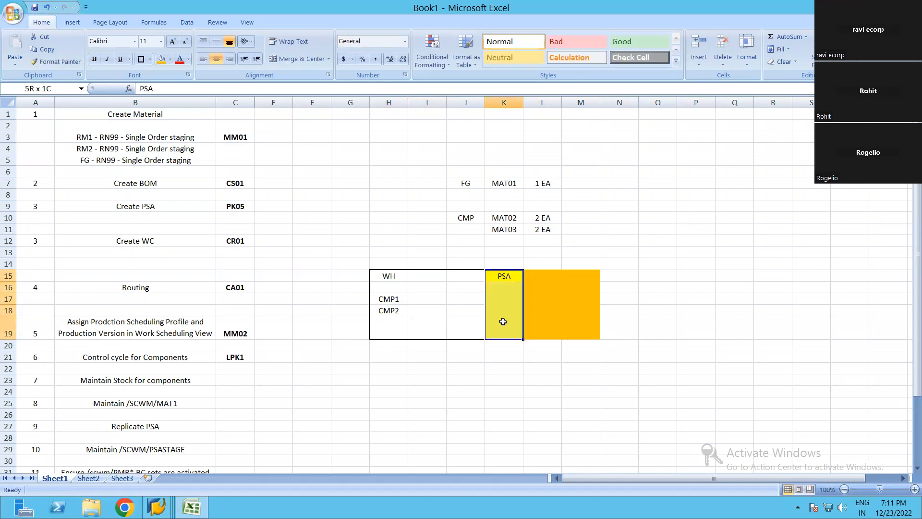
pyautogui.click(545, 276)
pyautogui.write('PROD')
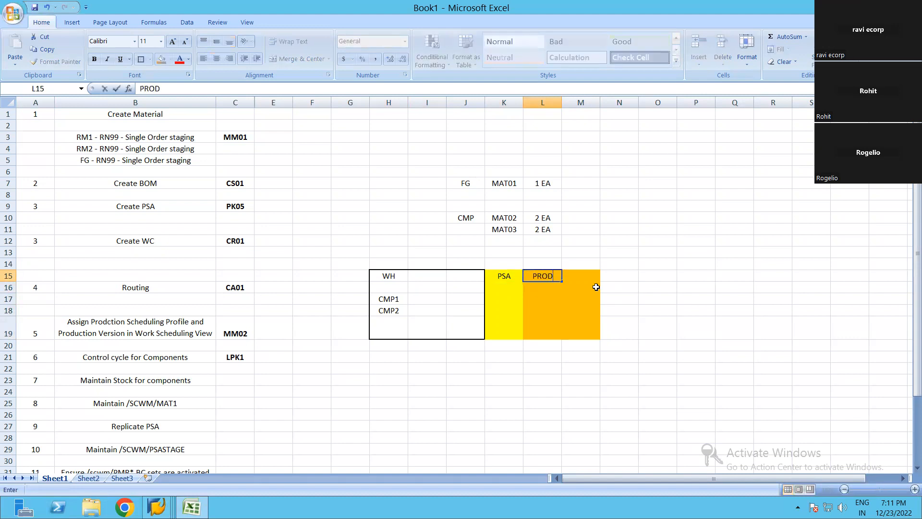
pyautogui.press('Return')
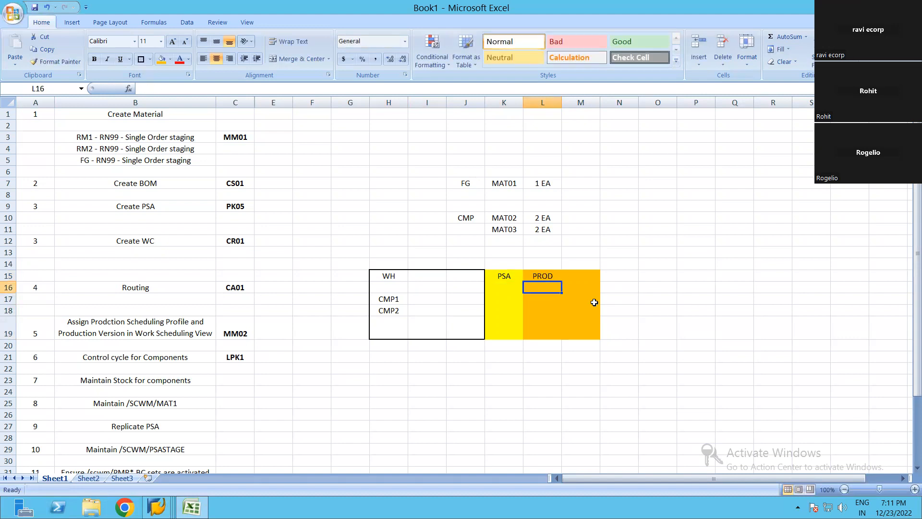
pyautogui.click(582, 326)
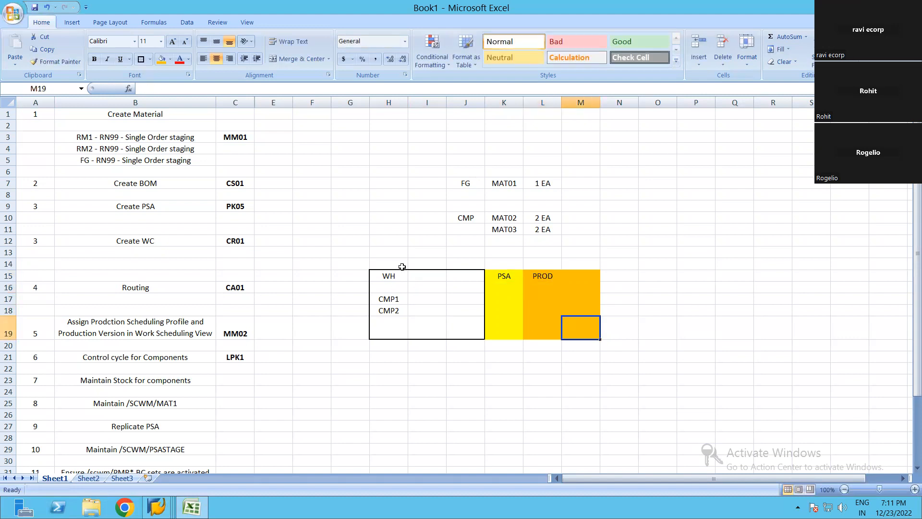
# Enter the transaction code CO01 in H20, just below the WH block
pyautogui.click(387, 345)
pyautogui.write('CO01')
pyautogui.press('Return')
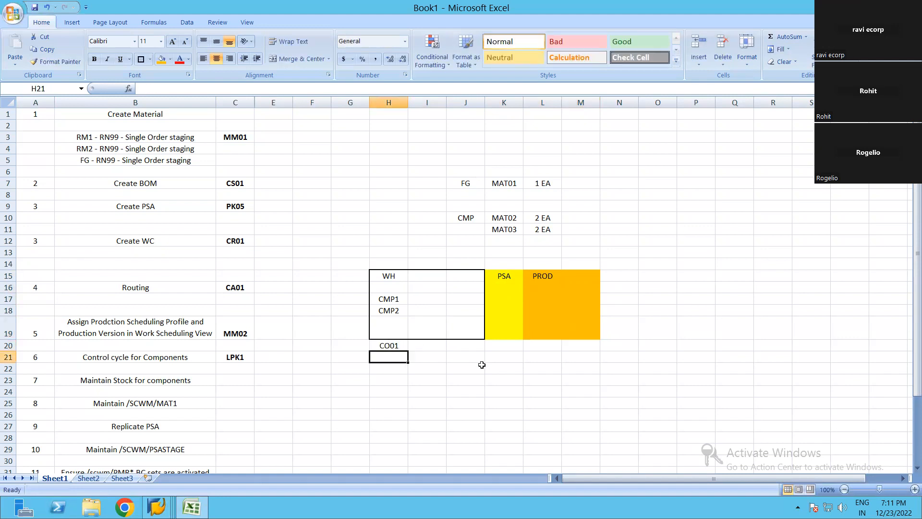
# Go over the layout from the CO01 entry to the WH block, highlighting components CMP1 and CMP2 in H17:H18
pyautogui.press('Right')
pyautogui.press('Up')
pyautogui.press('Left')
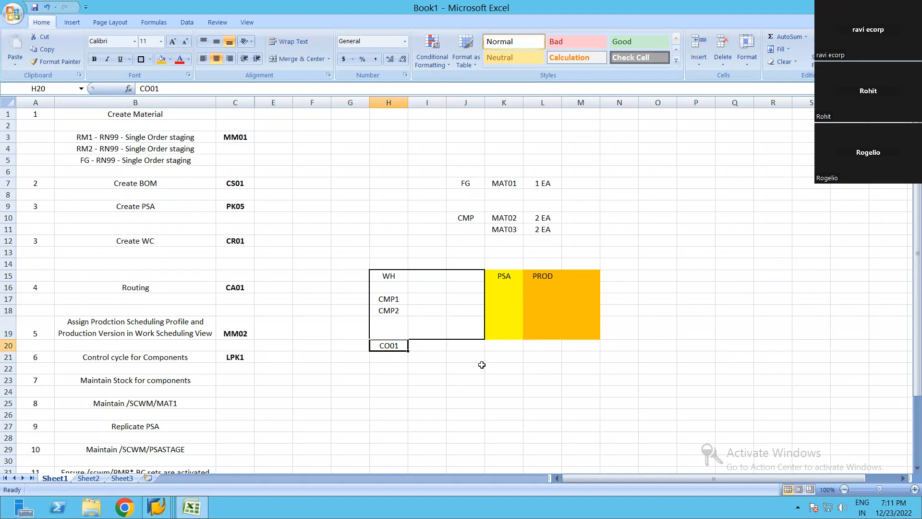
pyautogui.press('Right')
pyautogui.press('Right')
pyautogui.press('Right')
pyautogui.press('Up')
pyautogui.press('Up')
pyautogui.press('Up')
pyautogui.press('Left')
pyautogui.press('Left')
pyautogui.press('Left')
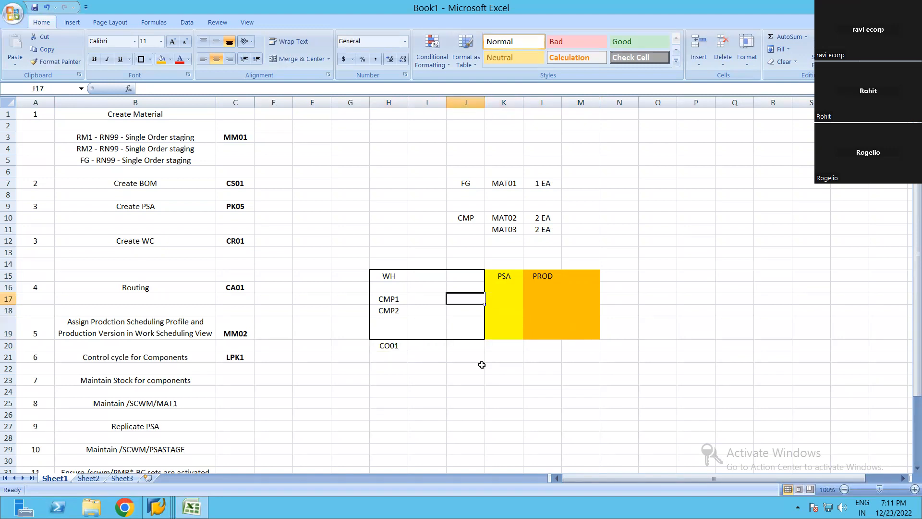
pyautogui.hotkey('shift', 'Down')
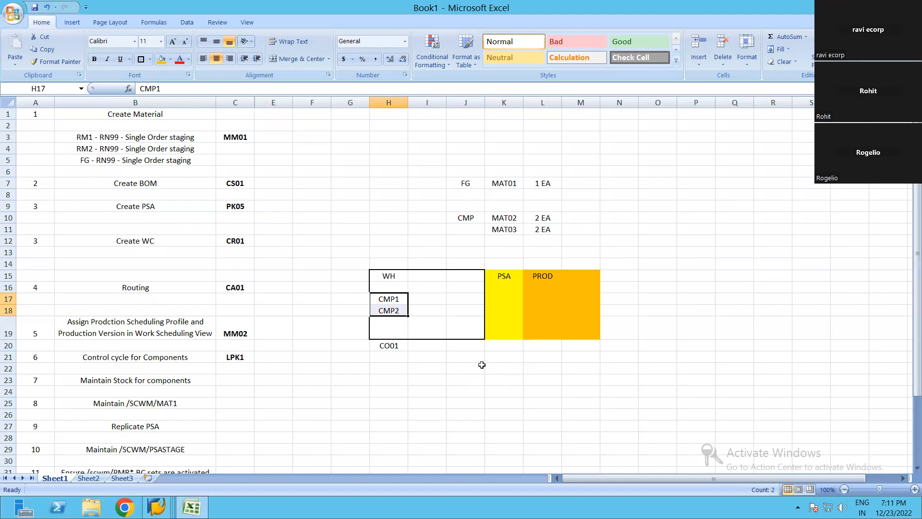
pyautogui.press('Down')
pyautogui.press('Down')
pyautogui.press('Up')
pyautogui.press('Up')
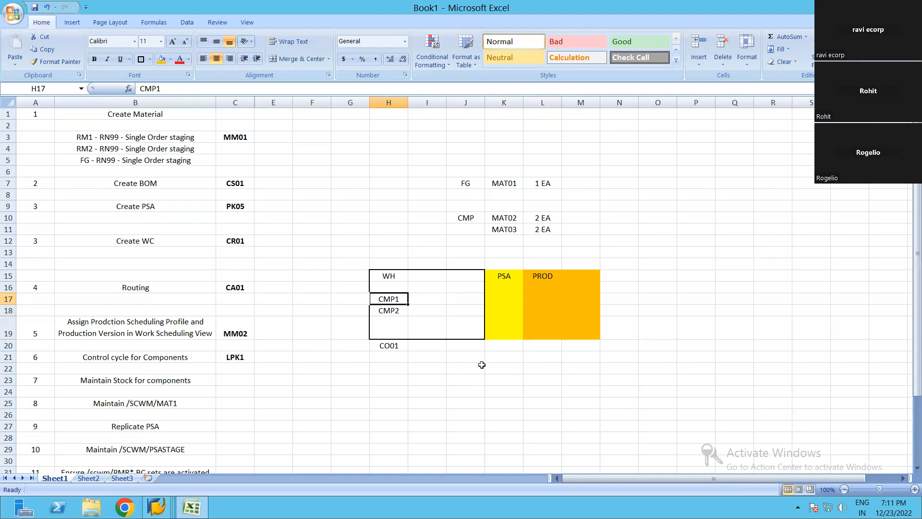
pyautogui.hotkey('shift', 'Down')
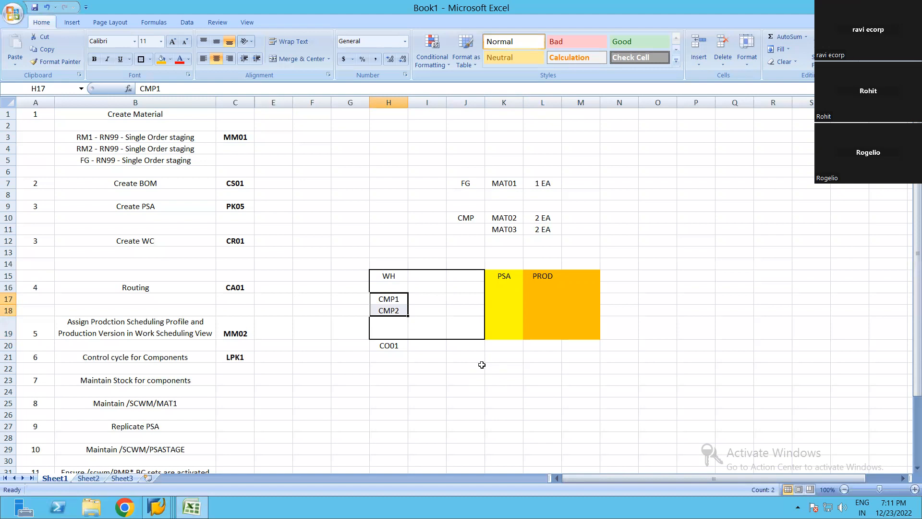
# Copy components CMP1 and CMP2 from the WH block into K17:K18 of the yellow PSA block
pyautogui.hotkey('ctrl', 'c')
pyautogui.press('Right')
pyautogui.press('Right')
pyautogui.press('Right')
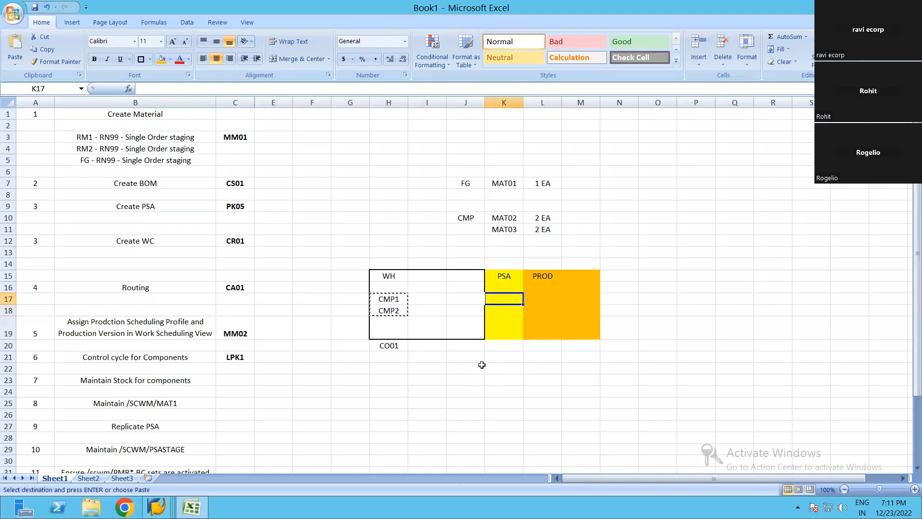
pyautogui.hotkey('ctrl', 'v')
pyautogui.press('Down')
pyautogui.press('Up')
pyautogui.press('Up')
pyautogui.press('Down')
pyautogui.hotkey('shift', 'Down')
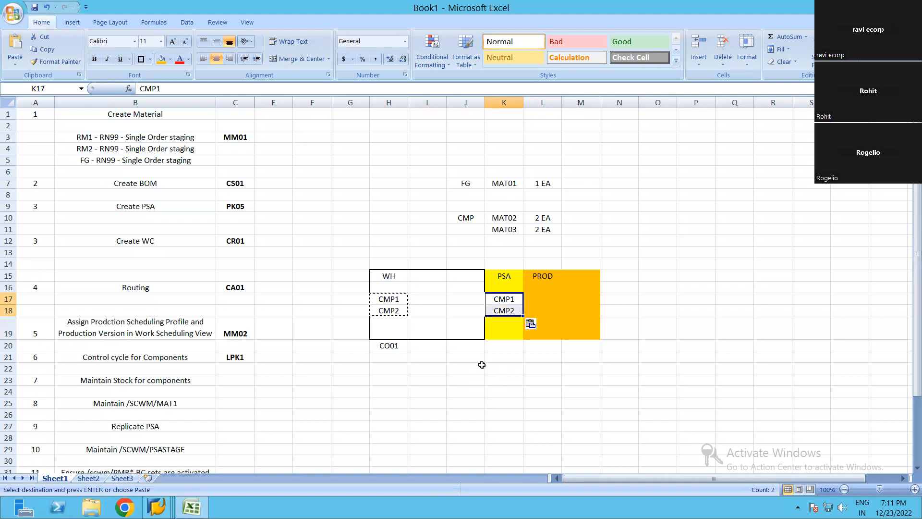
pyautogui.press('Escape')
# Clear the original CMP1 and CMP2 entries from H17:H18 in the WH block
pyautogui.moveTo(389, 298); pyautogui.dragTo(390, 310)
pyautogui.press('Delete')
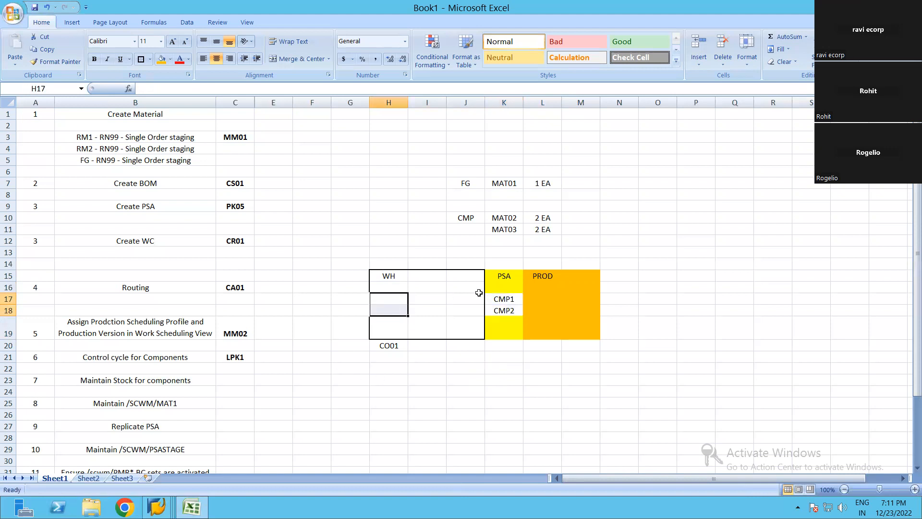
pyautogui.moveTo(502, 297); pyautogui.dragTo(504, 309)
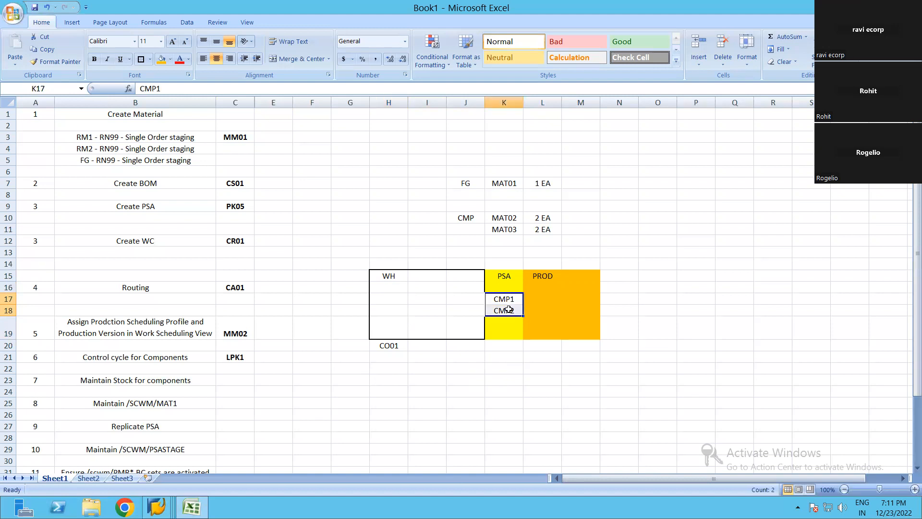
pyautogui.click(616, 319)
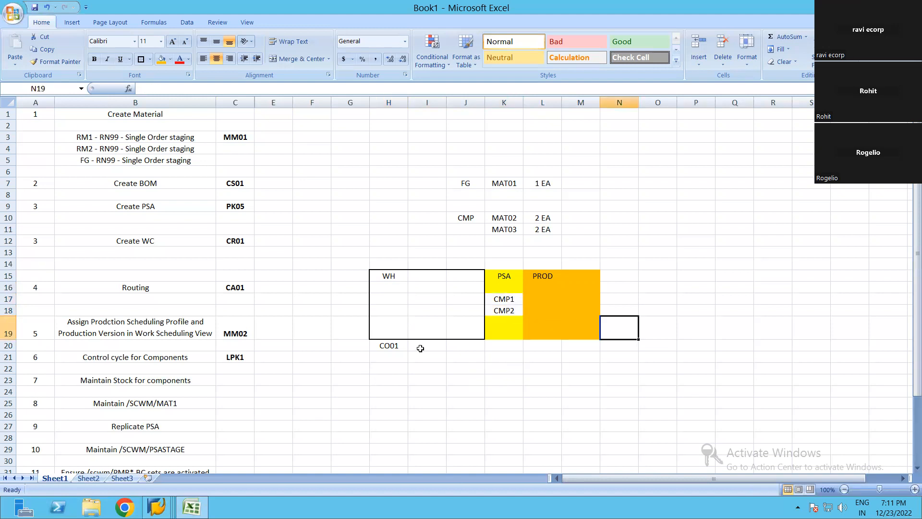
# Enter 001 as text in J20, on the same row as the CO01 entry
pyautogui.click(396, 361)
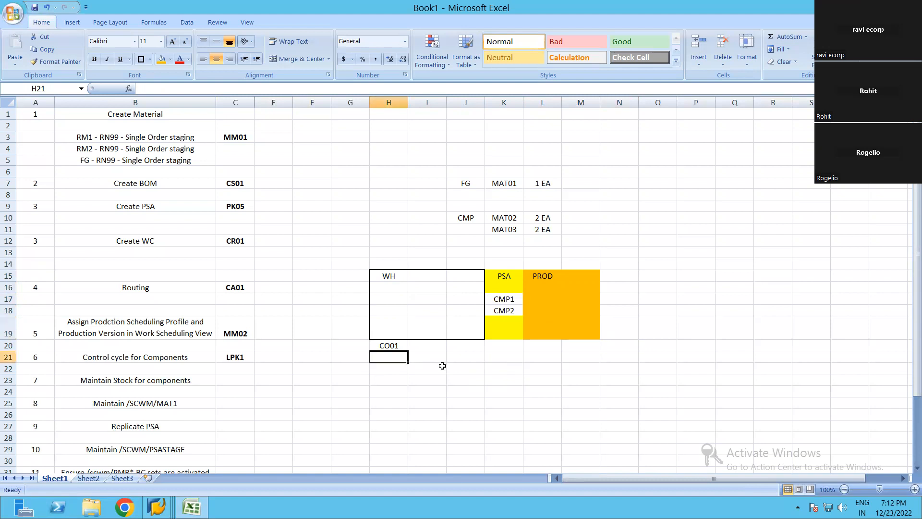
pyautogui.press('Up')
pyautogui.press('Right')
pyautogui.press('Right')
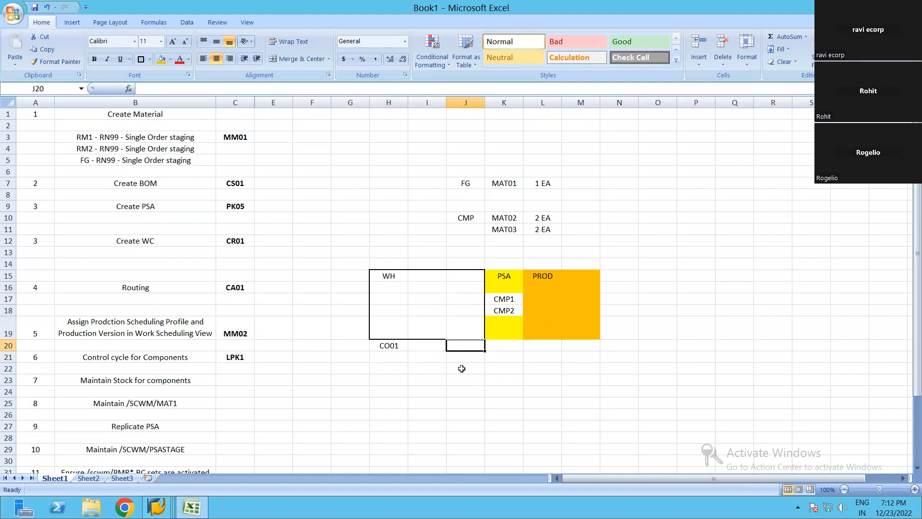
pyautogui.write('001')
pyautogui.press('BackSpace')
pyautogui.press('BackSpace')
pyautogui.press('BackSpace')
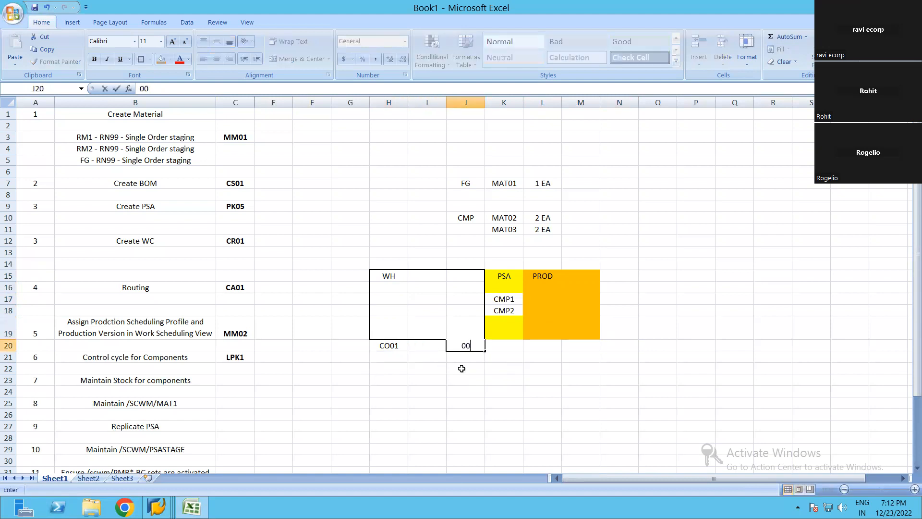
pyautogui.write("'001")
pyautogui.press('Return')
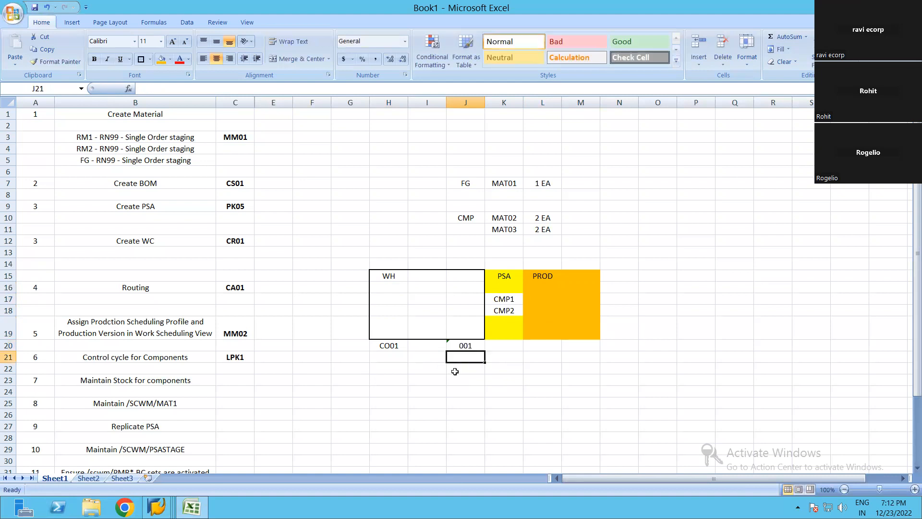
# Append -001 to both PSA components so that K17 reads CMP1-001 and K18 reads CMP2-001
pyautogui.click(471, 348)
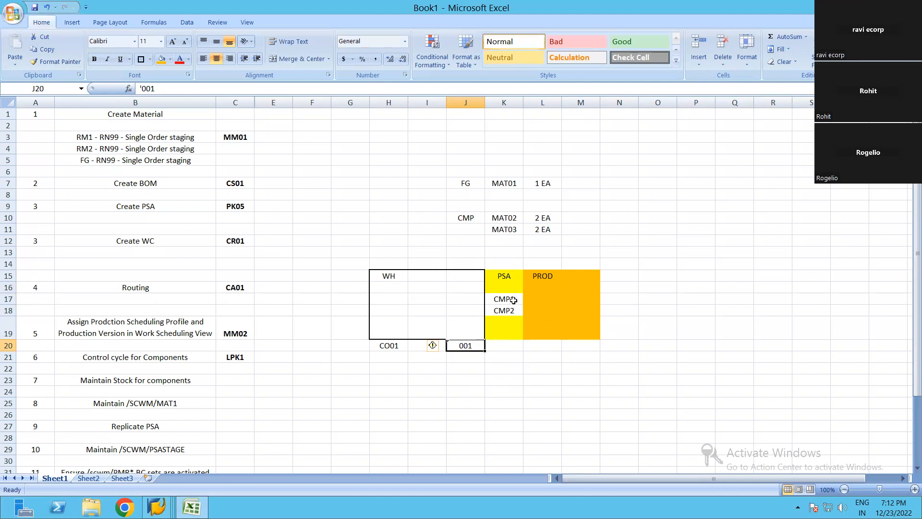
pyautogui.moveTo(511, 301); pyautogui.dragTo(514, 315)
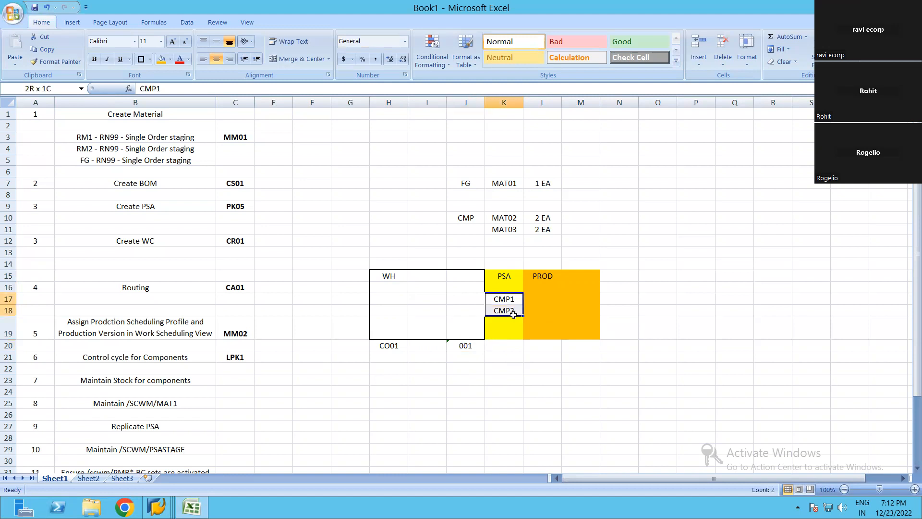
pyautogui.press('BackSpace')
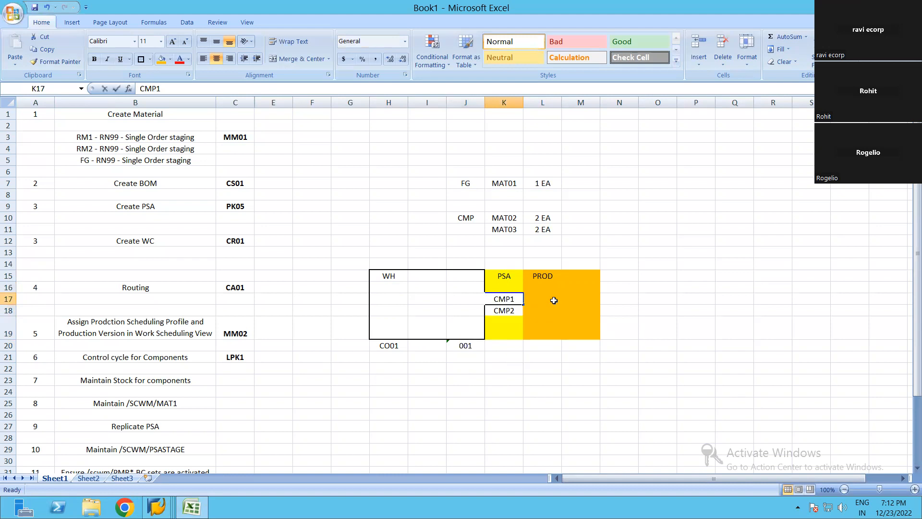
pyautogui.press('F2')
pyautogui.write('-001')
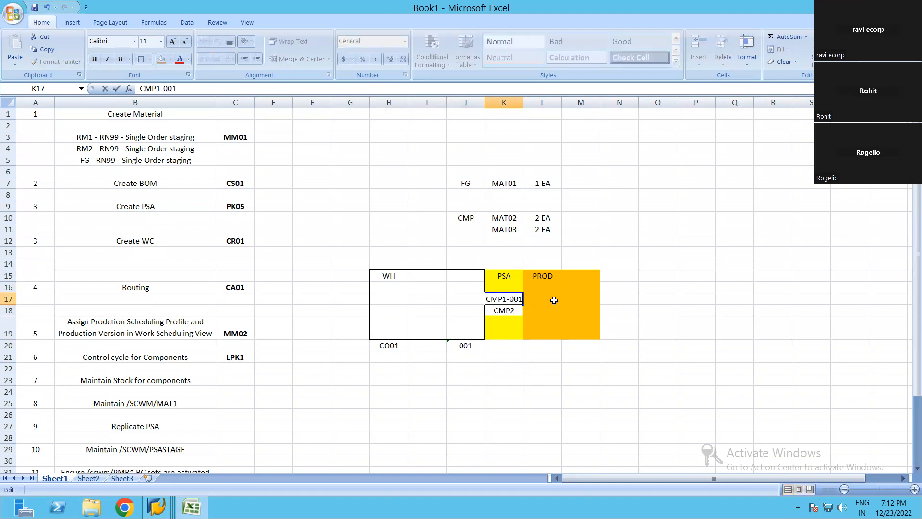
pyautogui.press('Return')
pyautogui.press('F2')
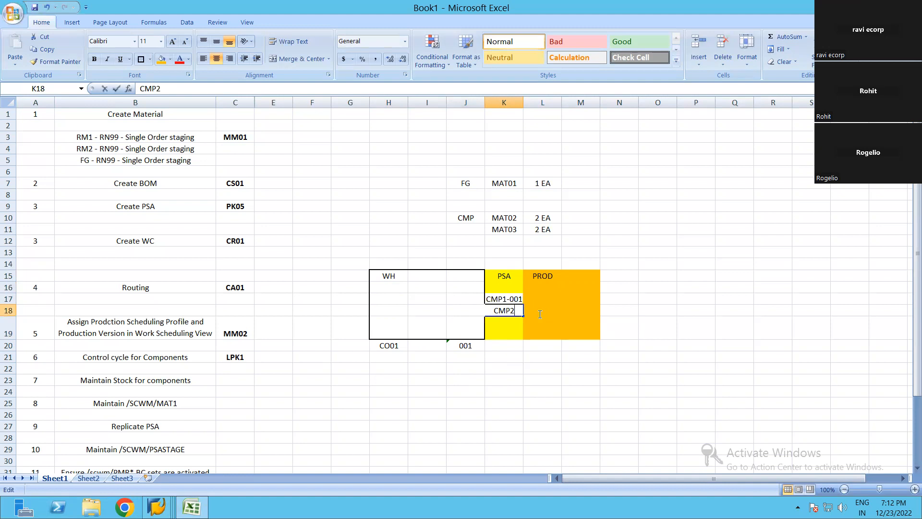
pyautogui.write('-001')
pyautogui.press('Return')
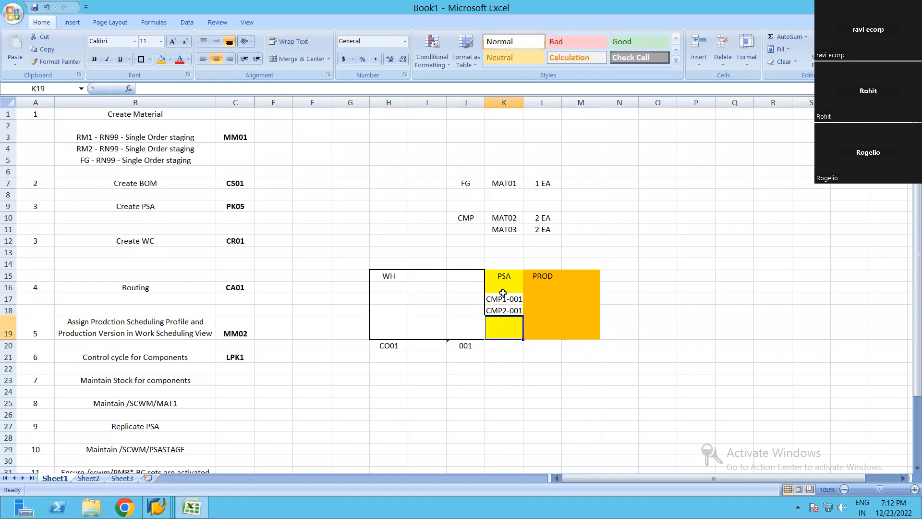
# Enter 002 as text in J21, directly below 001, and compare it with the components in K17:K18
pyautogui.moveTo(517, 296); pyautogui.dragTo(518, 312)
pyautogui.click(560, 312)
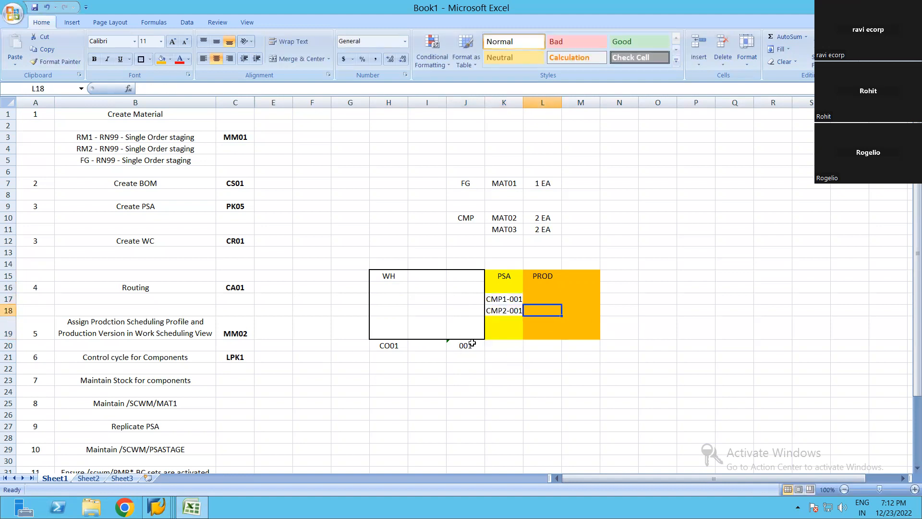
pyautogui.click(507, 298)
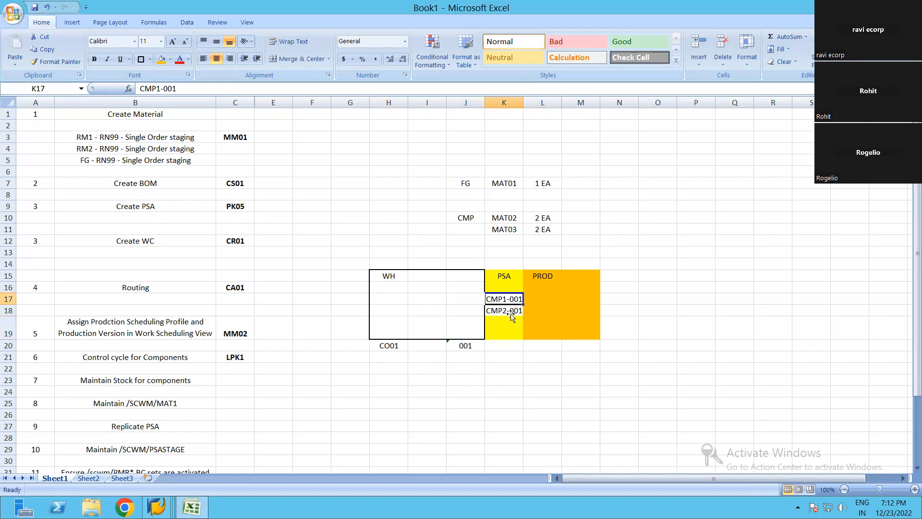
pyautogui.click(473, 347)
pyautogui.press('Return')
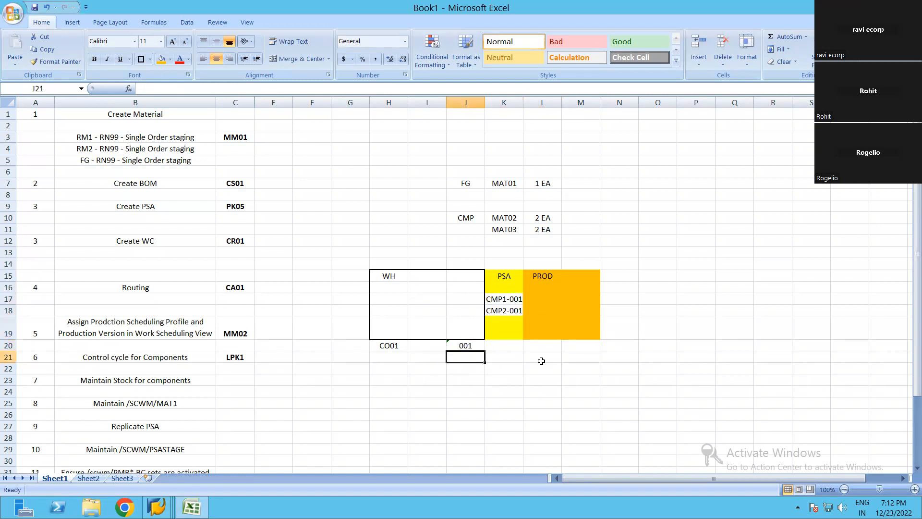
pyautogui.write('002')
pyautogui.press('Return')
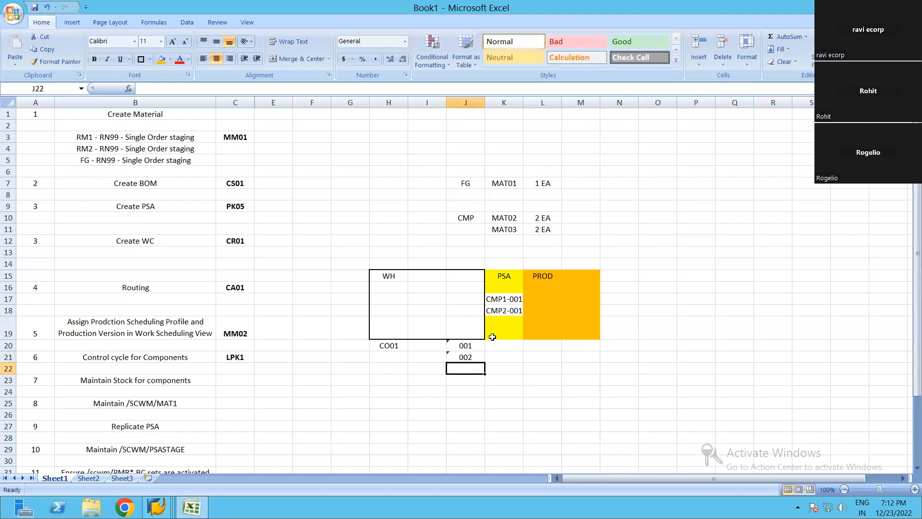
pyautogui.click(495, 302)
pyautogui.click(500, 314)
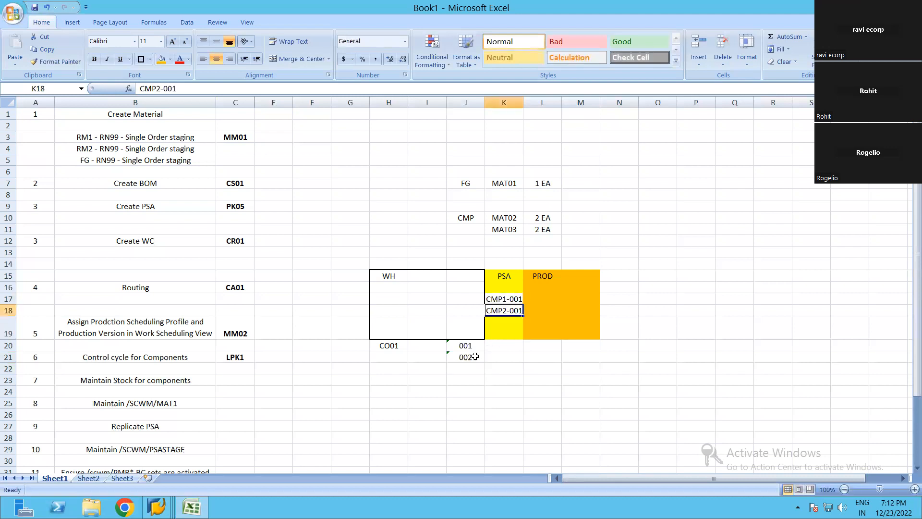
pyautogui.click(474, 357)
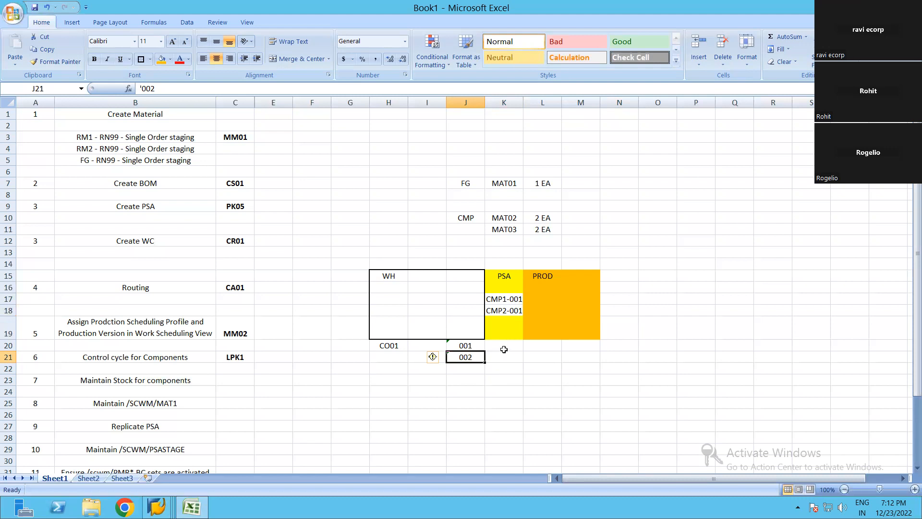
# Enter PROD in H21 and PMR in I21, below the CO01 entry
pyautogui.click(545, 343)
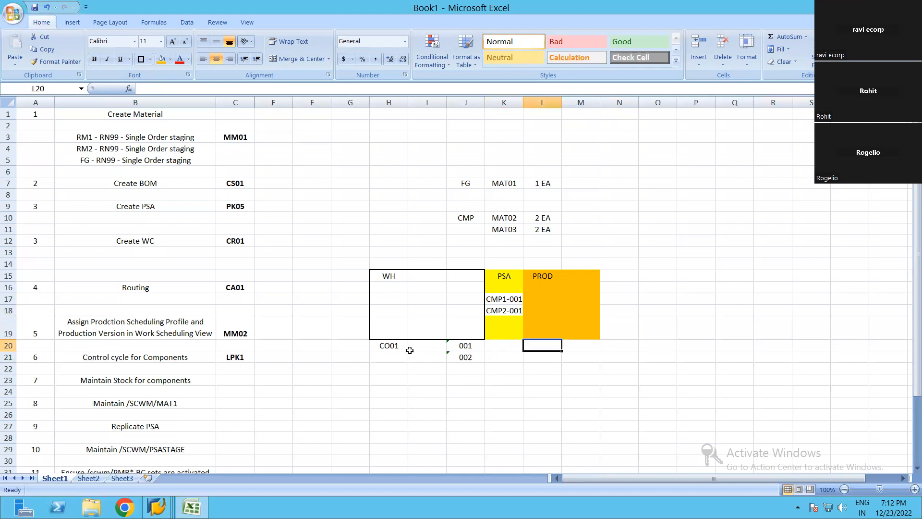
pyautogui.click(414, 347)
pyautogui.click(402, 358)
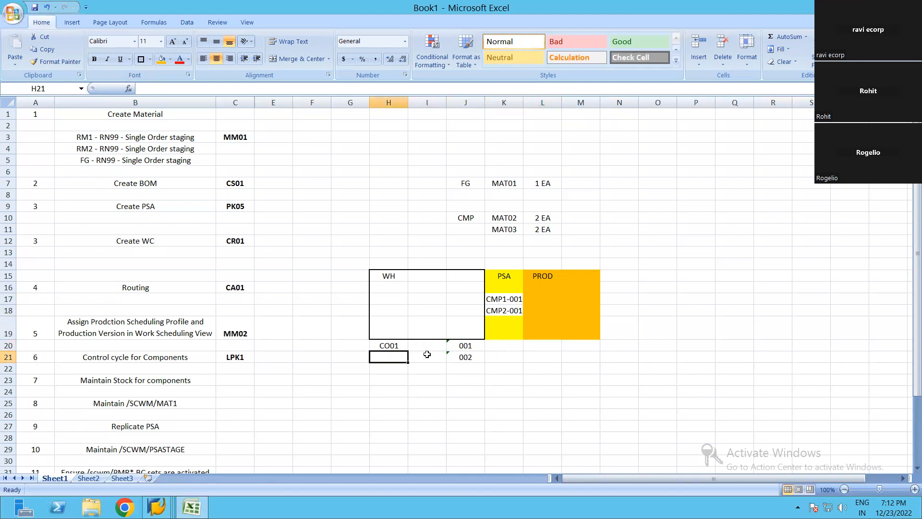
pyautogui.write('PROD')
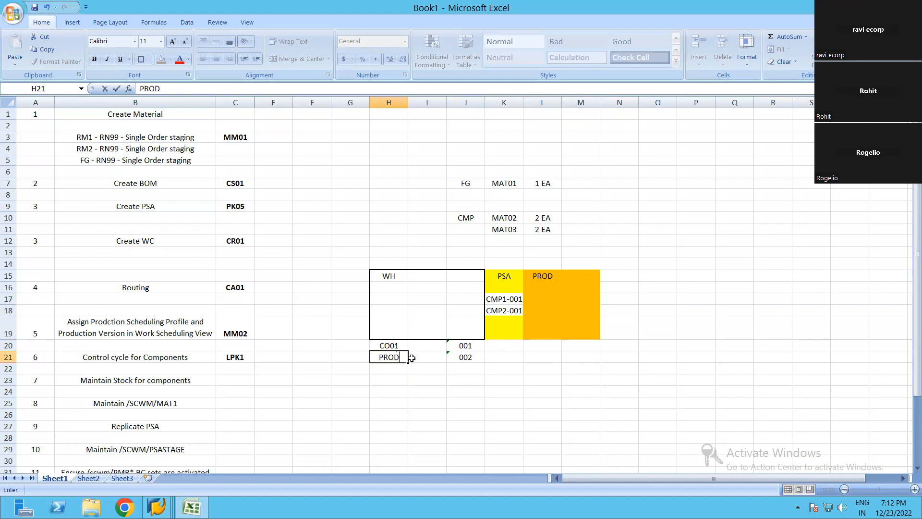
pyautogui.click(412, 358)
pyautogui.write('PMR')
pyautogui.press('Return')
pyautogui.click(392, 373)
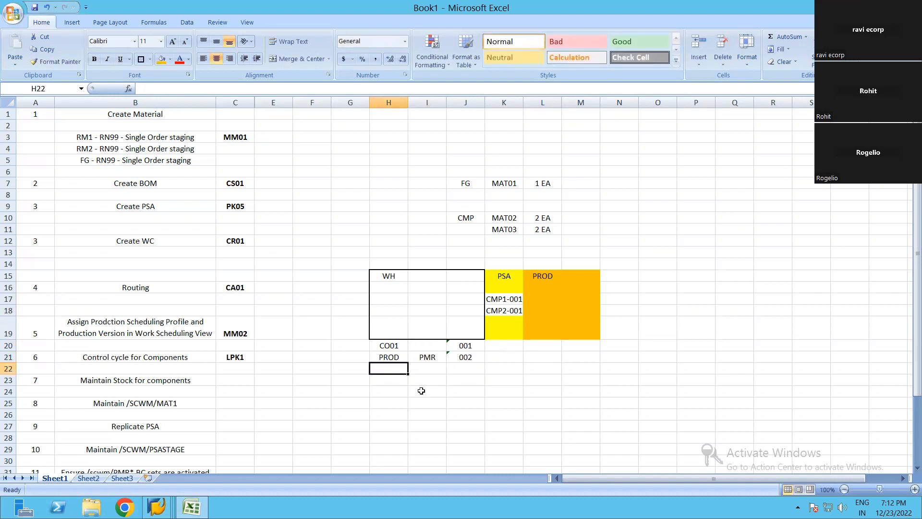
# Enter INB in both H25 and I25, below the PROD and PMR row
pyautogui.click(491, 392)
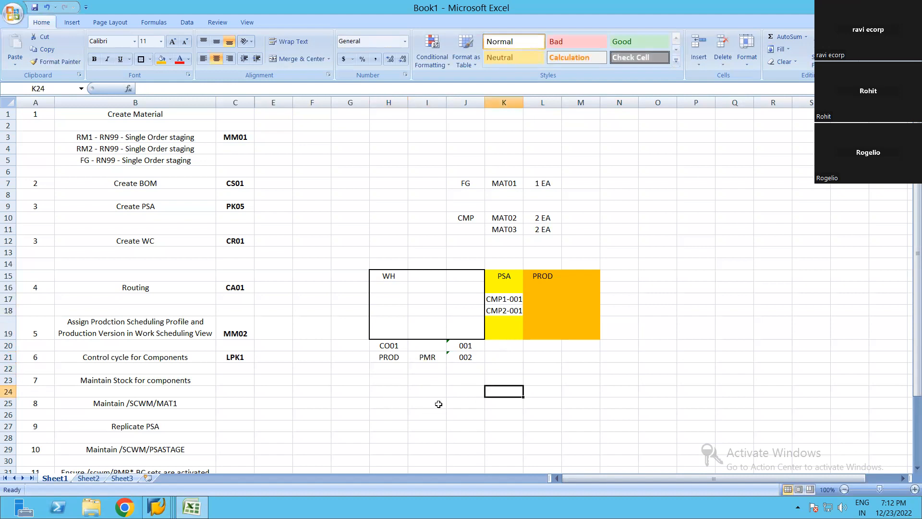
pyautogui.click(392, 404)
pyautogui.write('INB')
pyautogui.press('Return')
pyautogui.click(438, 404)
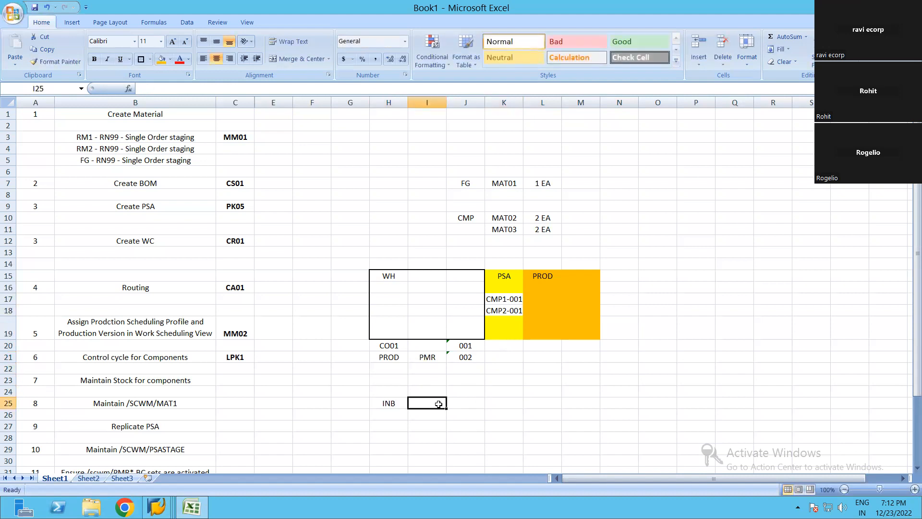
pyautogui.write('INB')
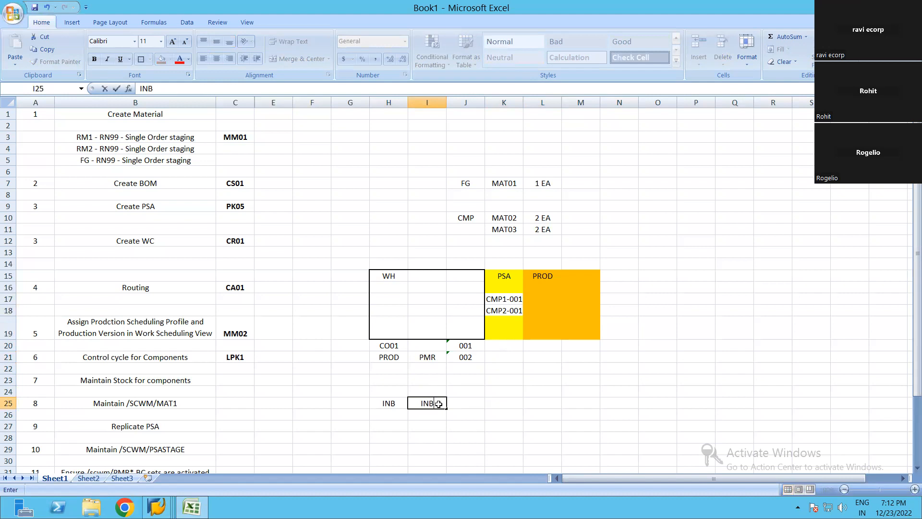
pyautogui.press('Return')
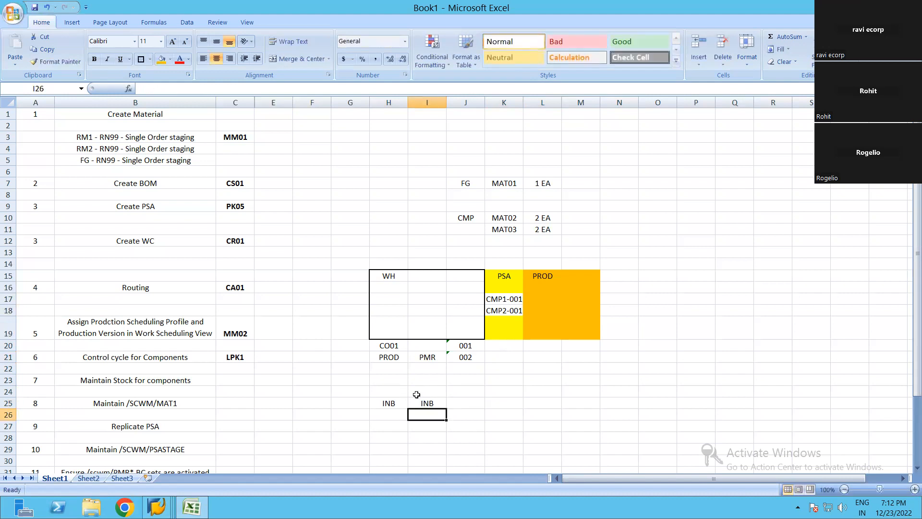
# Go over the PROD, PMR and 002 entries in row 21 and highlight the PSA components in K17:K18
pyautogui.click(403, 391)
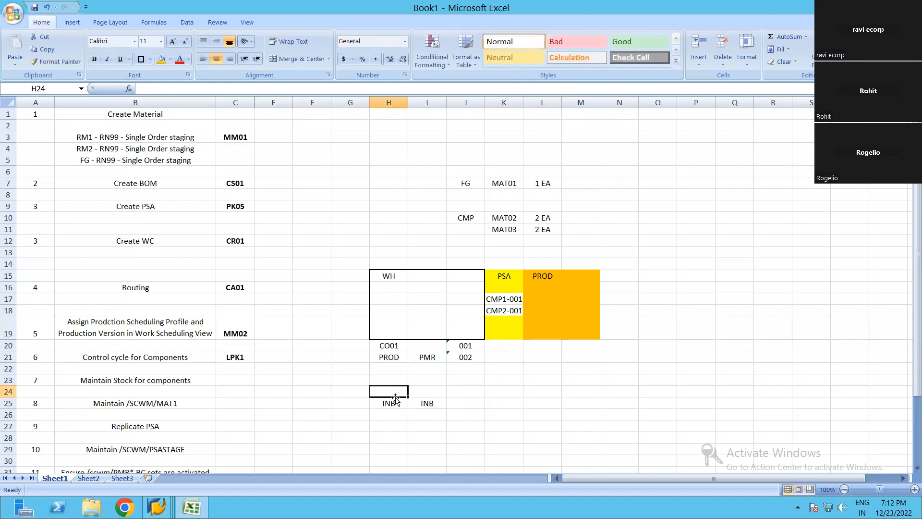
pyautogui.click(392, 357)
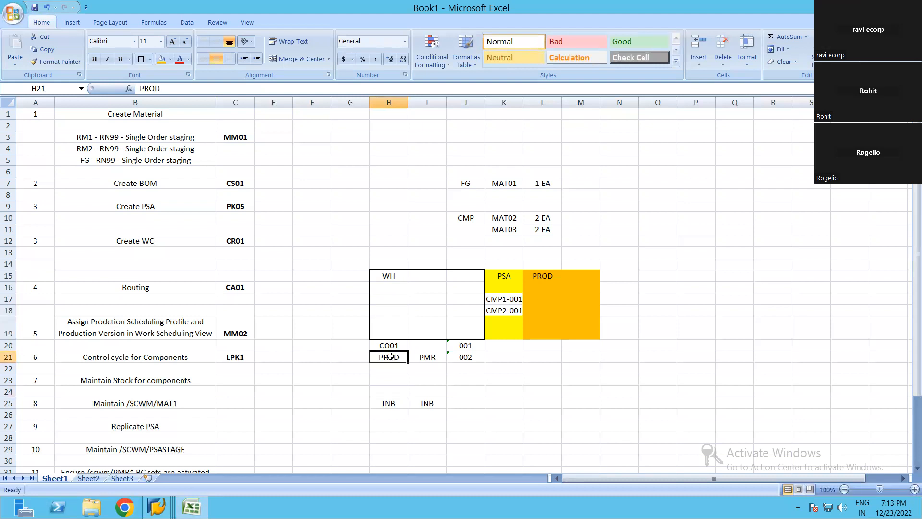
pyautogui.click(438, 357)
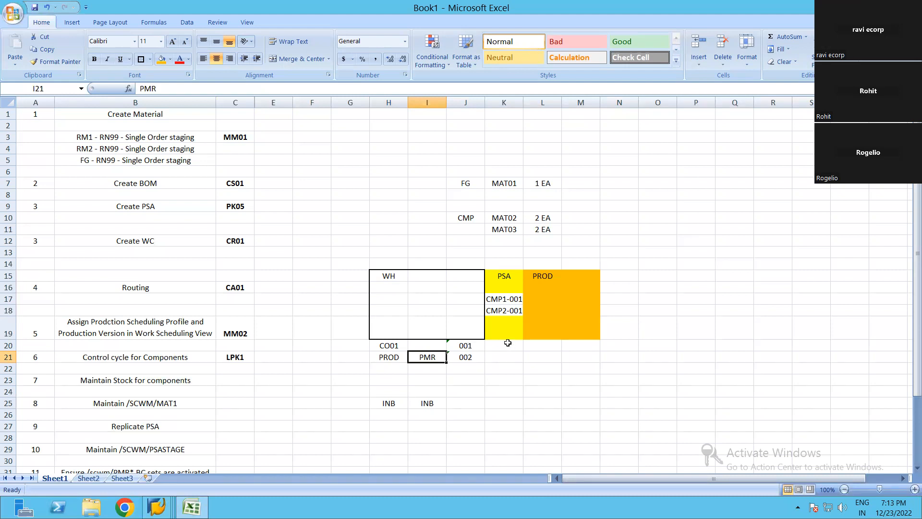
pyautogui.click(474, 357)
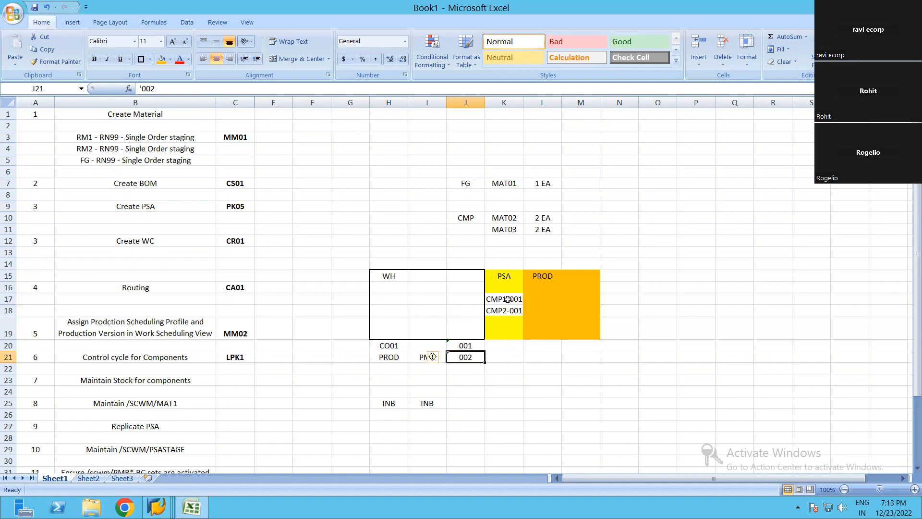
pyautogui.moveTo(508, 299); pyautogui.dragTo(504, 312)
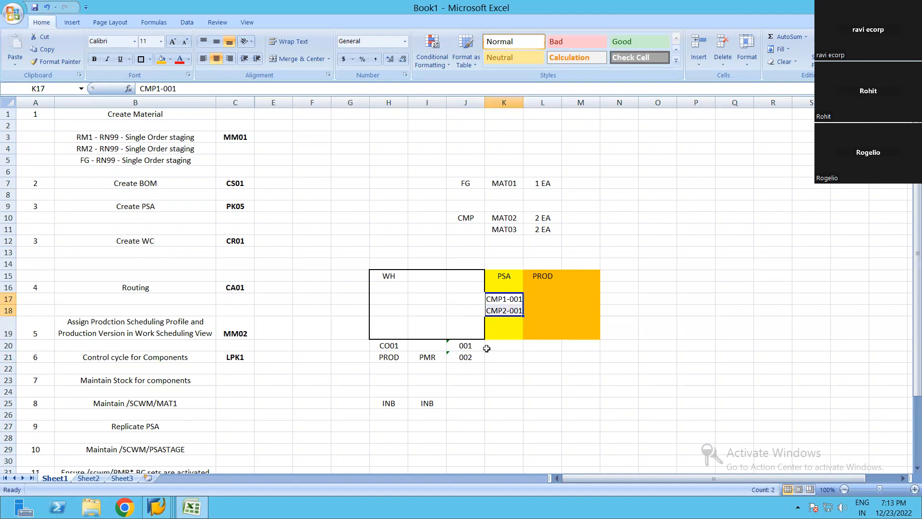
# Clear all the notes below the WH block, from the CO01 row down to the INB row
pyautogui.moveTo(393, 346); pyautogui.dragTo(483, 402)
pyautogui.press('Delete')
pyautogui.click(482, 402)
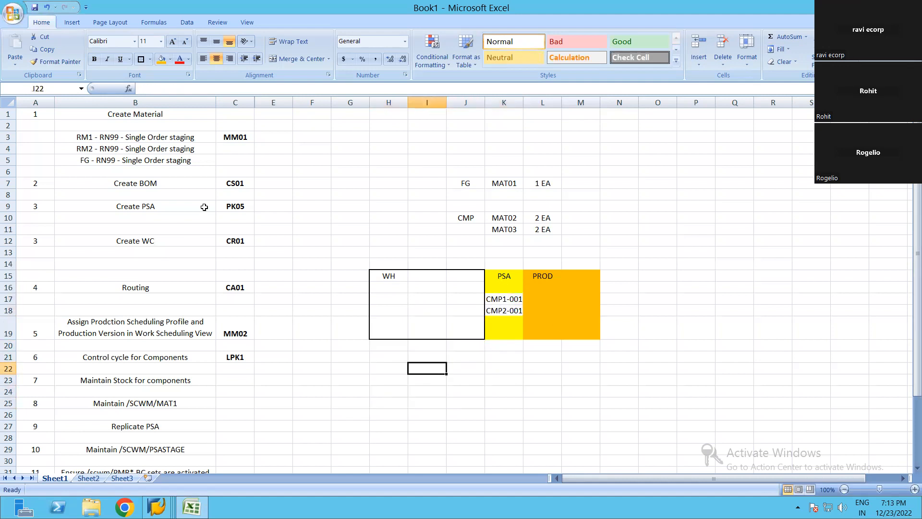
# Review the material, BOM and MM01 entries in the process list, and the FG and CMP rows of the example bill of materials
pyautogui.click(274, 171)
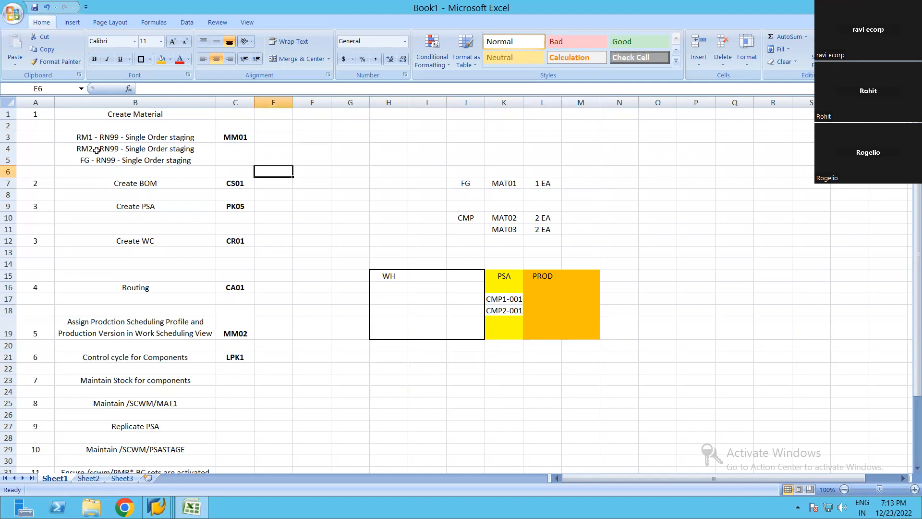
pyautogui.click(141, 150)
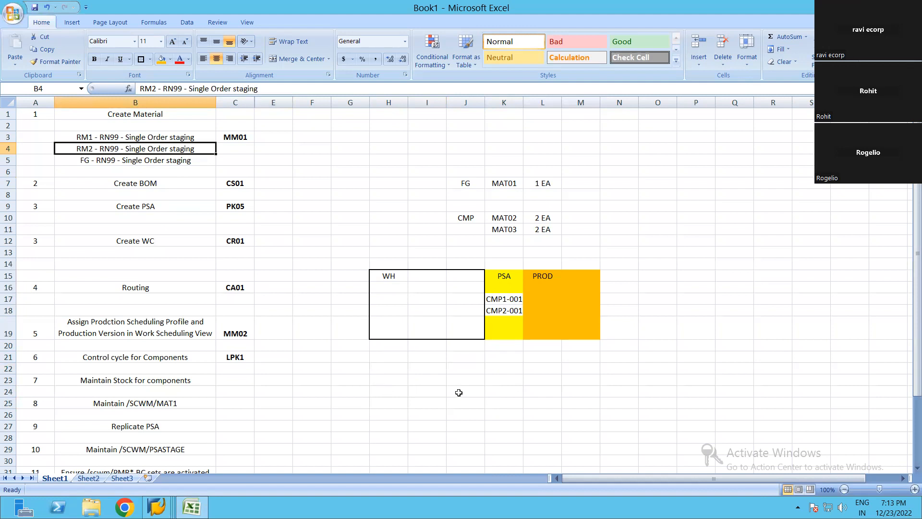
pyautogui.click(390, 391)
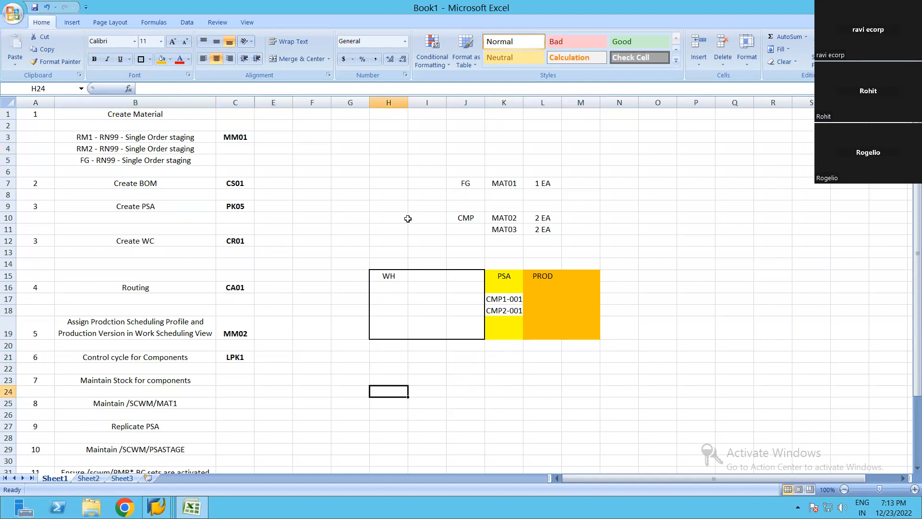
pyautogui.click(475, 390)
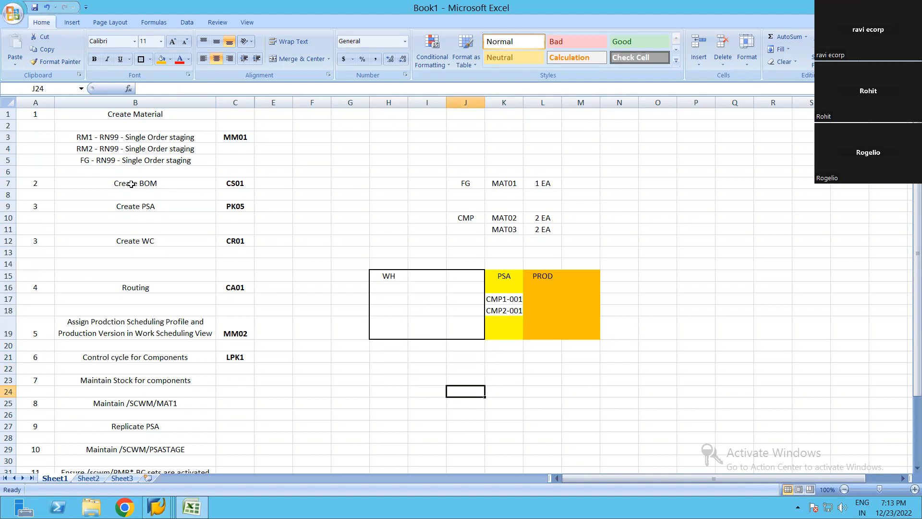
pyautogui.click(389, 229)
pyautogui.click(131, 184)
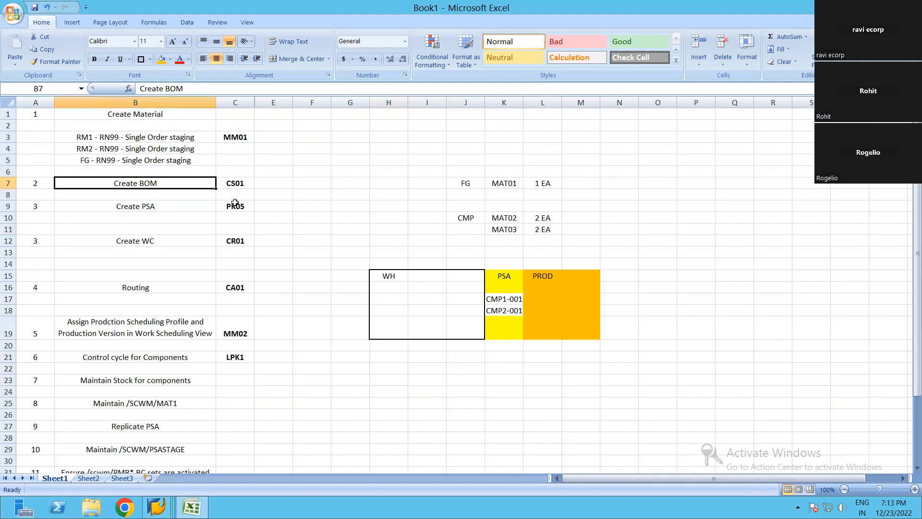
pyautogui.click(154, 113)
pyautogui.click(245, 140)
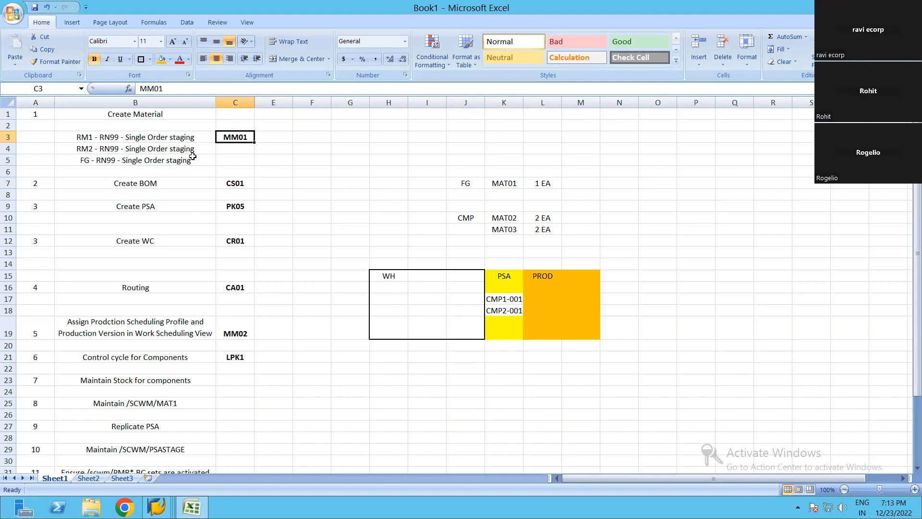
pyautogui.click(468, 185)
pyautogui.click(465, 217)
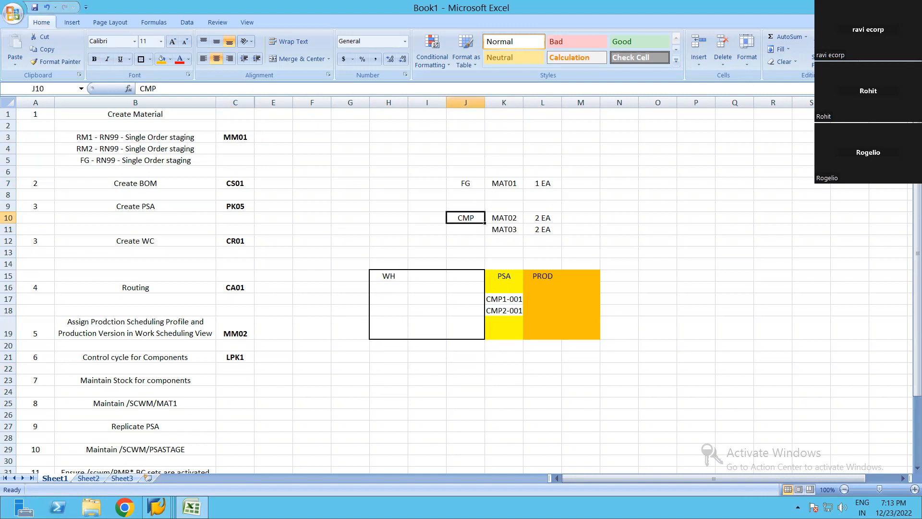
# Switch to the SAP session showing the new PSA staging entry and start transaction MM01 in its place with /NMM01
pyautogui.click(156, 507)
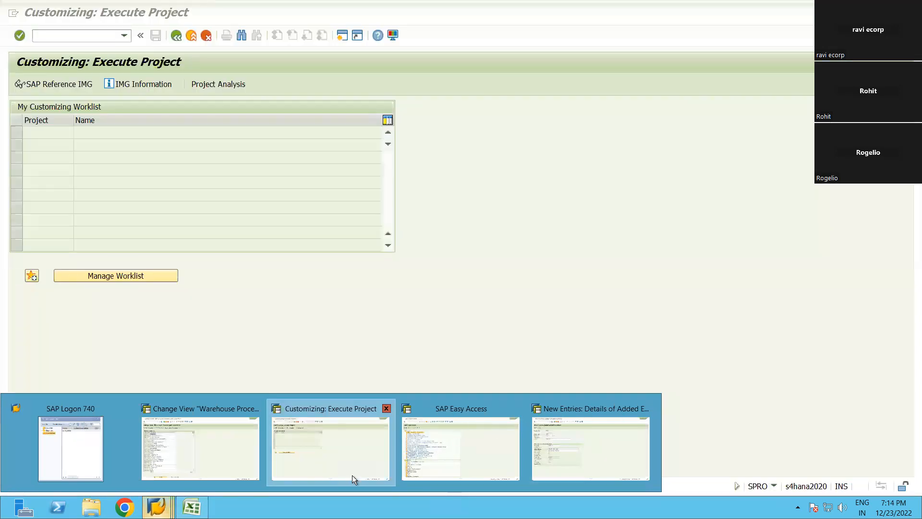
pyautogui.click(591, 448)
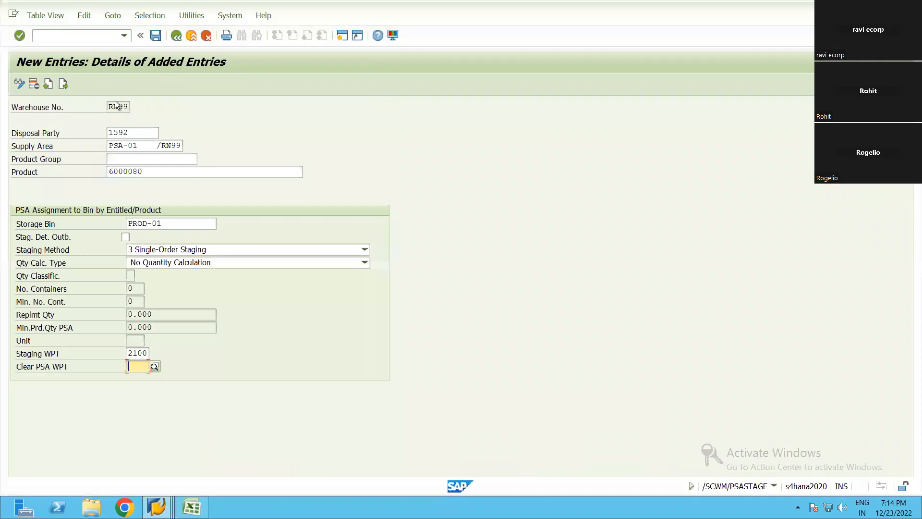
pyautogui.click(72, 34)
pyautogui.write('/0')
pyautogui.press('Return')
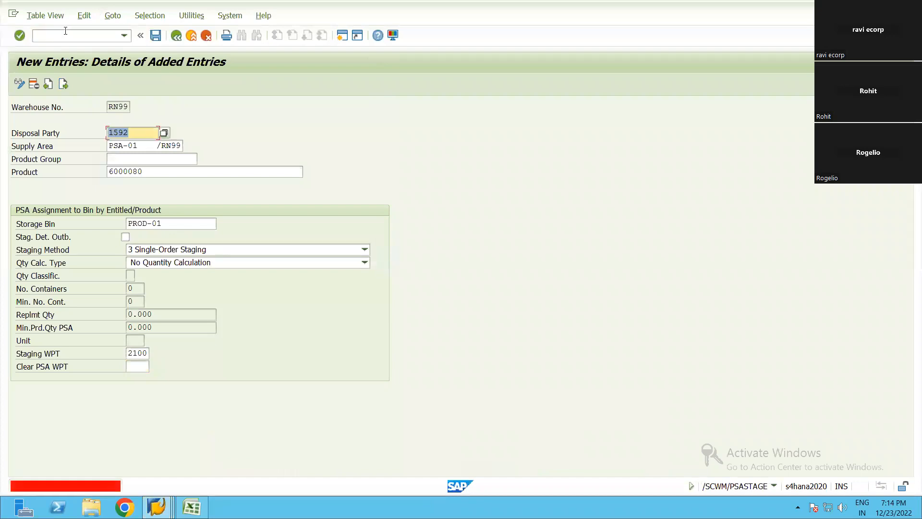
pyautogui.click(64, 34)
pyautogui.write('/NMM01')
pyautogui.press('Return')
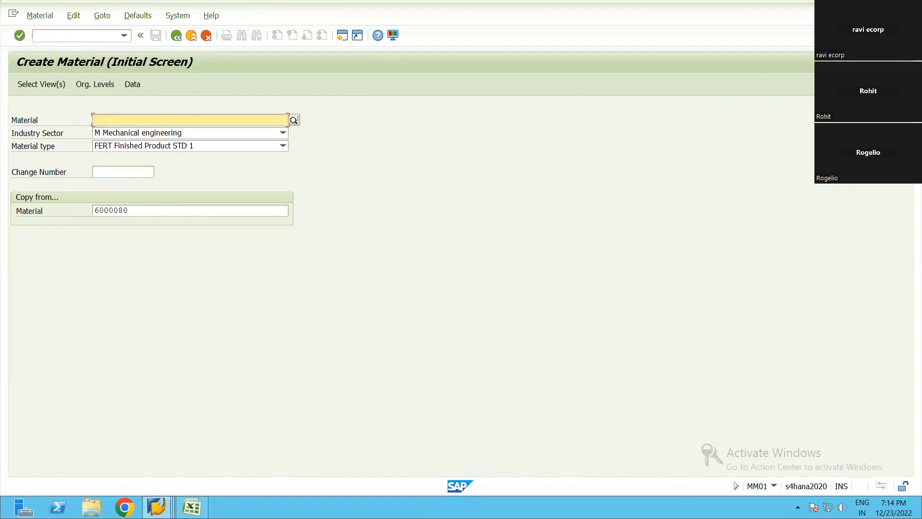
pyautogui.click(192, 507)
pyautogui.click(543, 358)
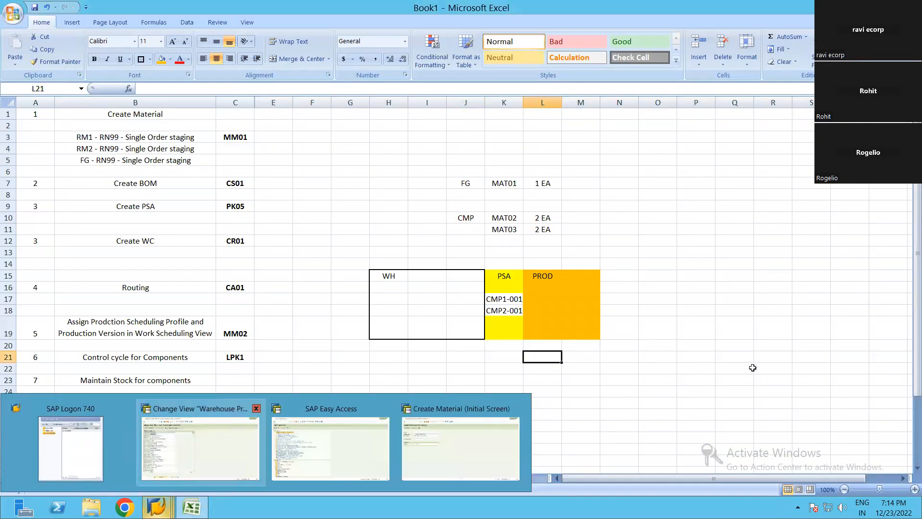
pyautogui.click(729, 366)
pyautogui.click(452, 381)
pyautogui.click(685, 206)
pyautogui.moveTo(714, 258); pyautogui.dragTo(721, 261)
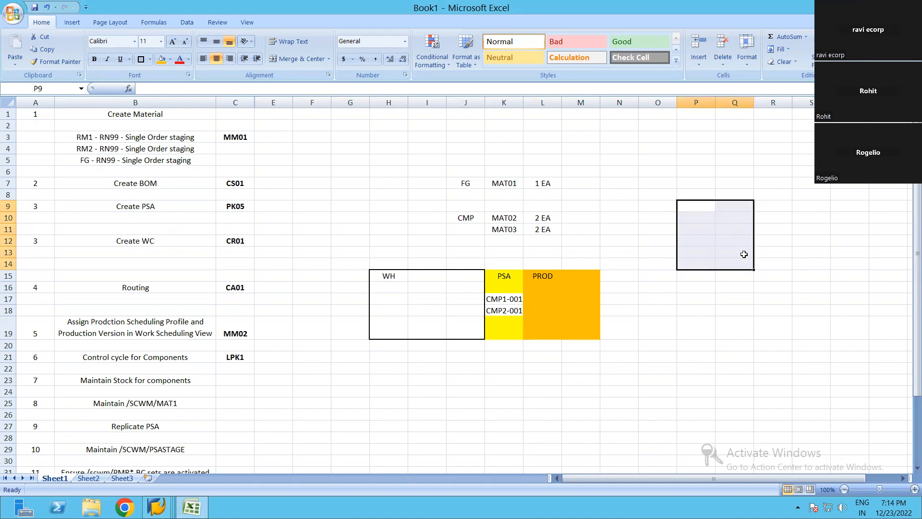
pyautogui.moveTo(839, 242); pyautogui.dragTo(856, 261)
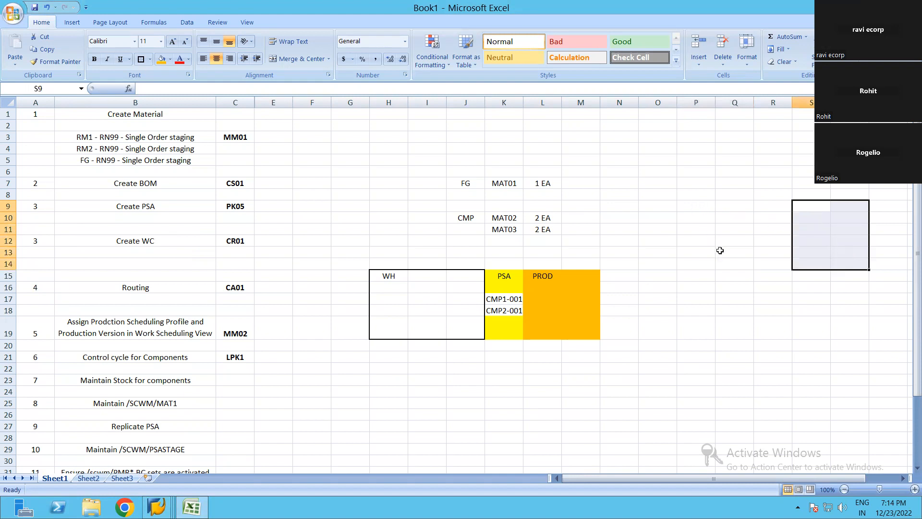
pyautogui.hotkey('ctrl', 'z')
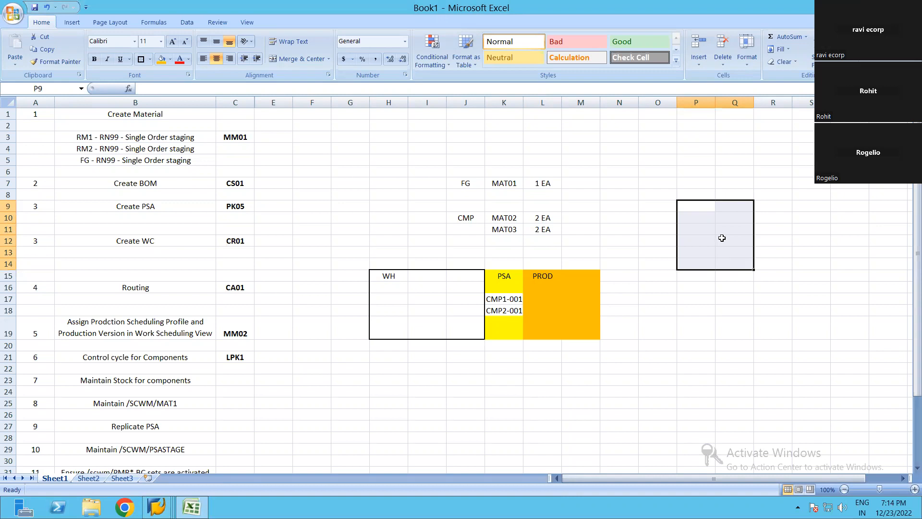
pyautogui.moveTo(695, 209); pyautogui.dragTo(726, 261)
pyautogui.click(302, 187)
pyautogui.click(559, 331)
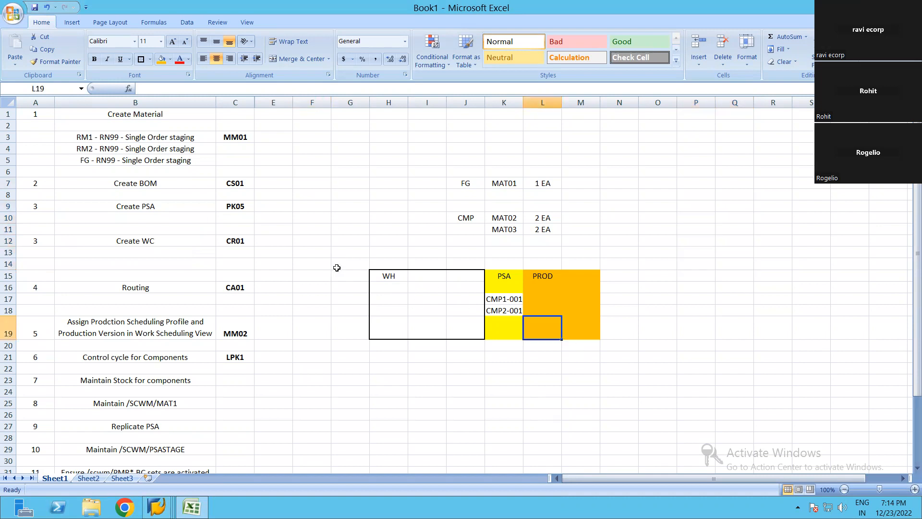
# Go over the process list from Create Material to Routing and the production scheduling profile assignment in the Excel sheet
pyautogui.moveTo(135, 114); pyautogui.dragTo(305, 307)
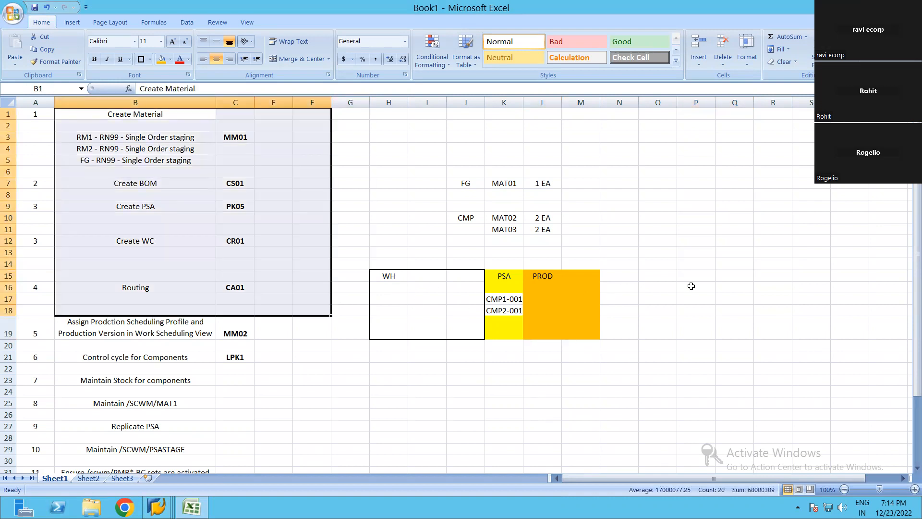
pyautogui.moveTo(697, 238); pyautogui.dragTo(767, 341)
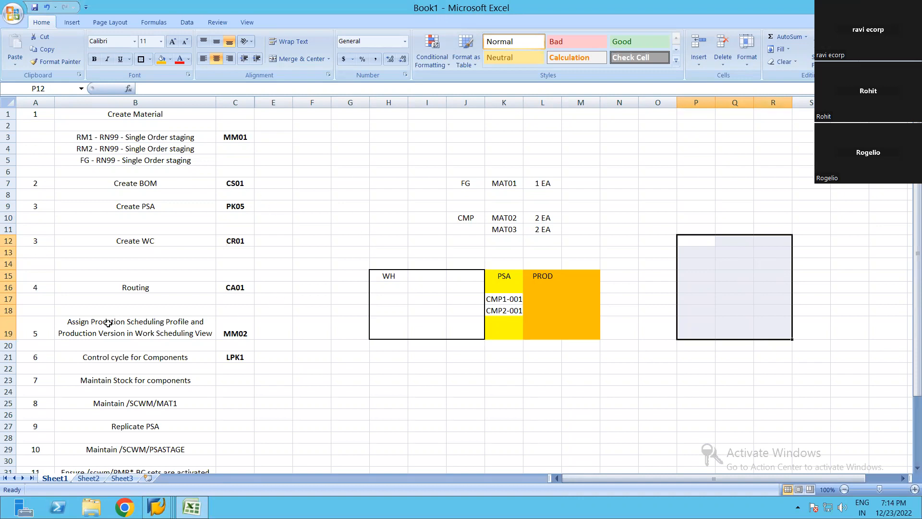
pyautogui.click(93, 321)
pyautogui.click(694, 273)
pyautogui.moveTo(694, 252); pyautogui.dragTo(730, 340)
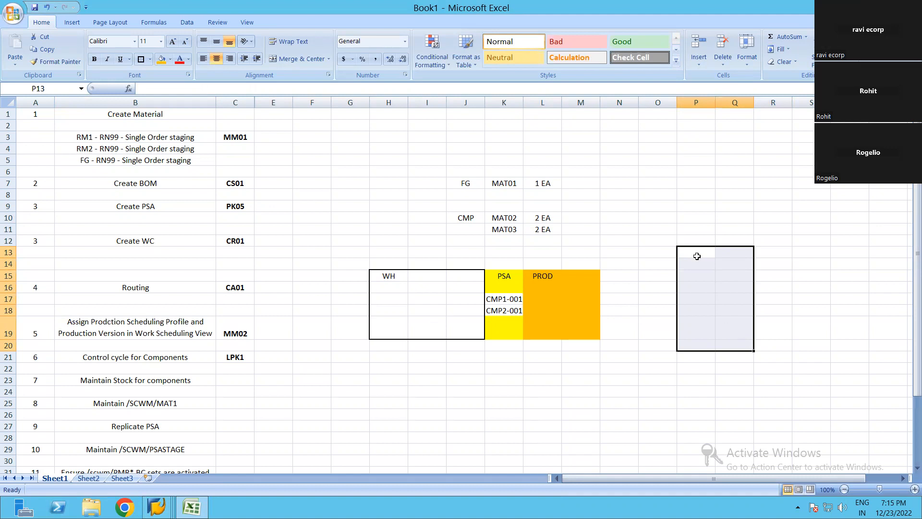
pyautogui.keyDown('shift'); pyautogui.click(771, 336); pyautogui.keyUp('shift')
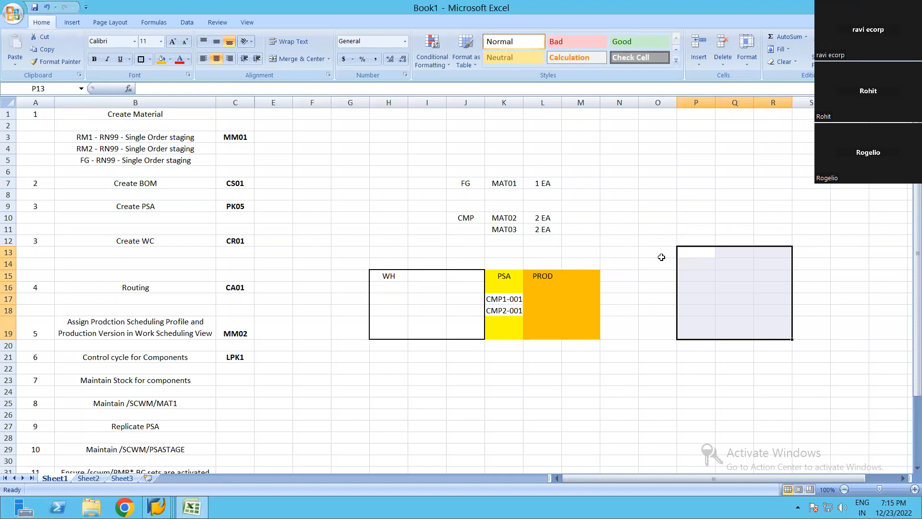
pyautogui.click(654, 196)
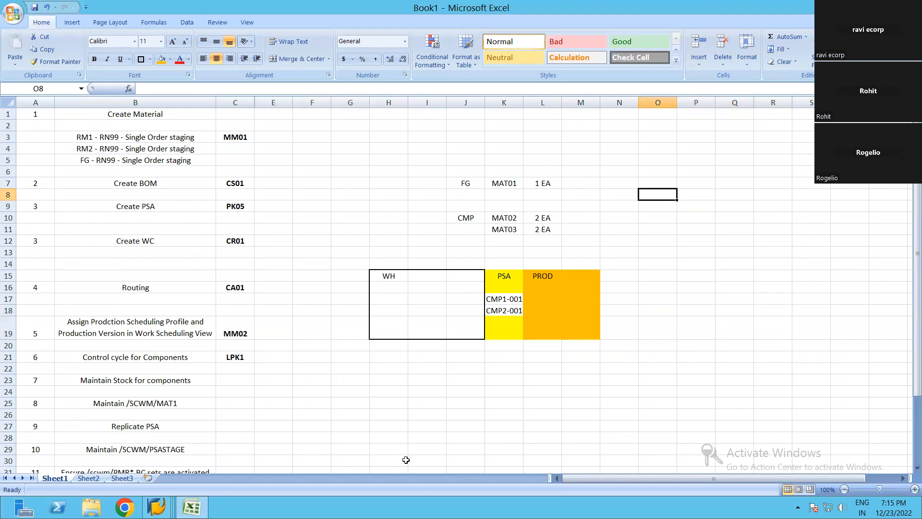
pyautogui.click(429, 425)
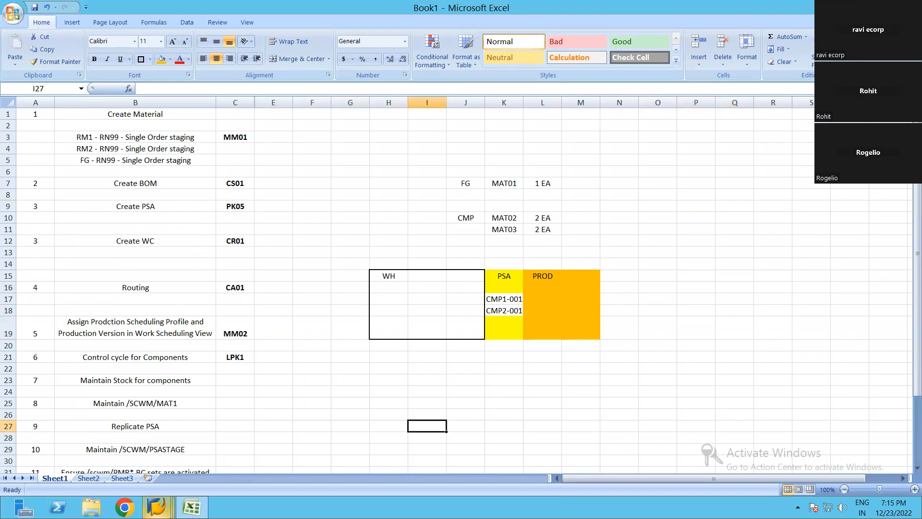
# Switch to SAP, close the SAP Easy Access session and bring up the Warehouse Process Type overview
pyautogui.moveTo(150, 502)
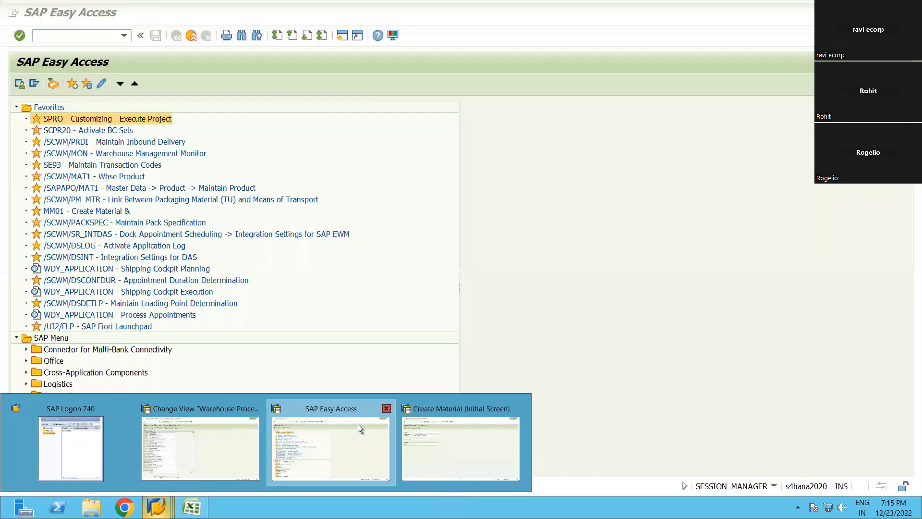
pyautogui.click(386, 409)
pyautogui.click(168, 426)
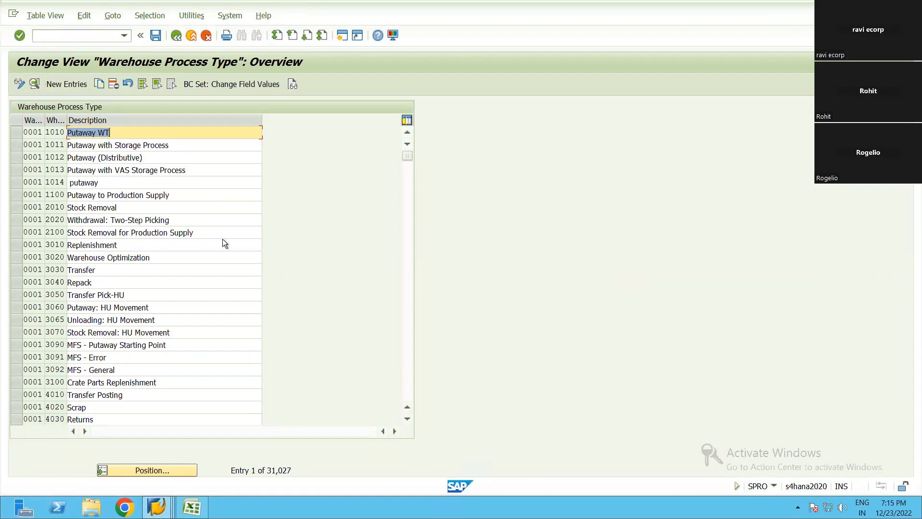
pyautogui.click(77, 35)
pyautogui.moveTo(156, 507)
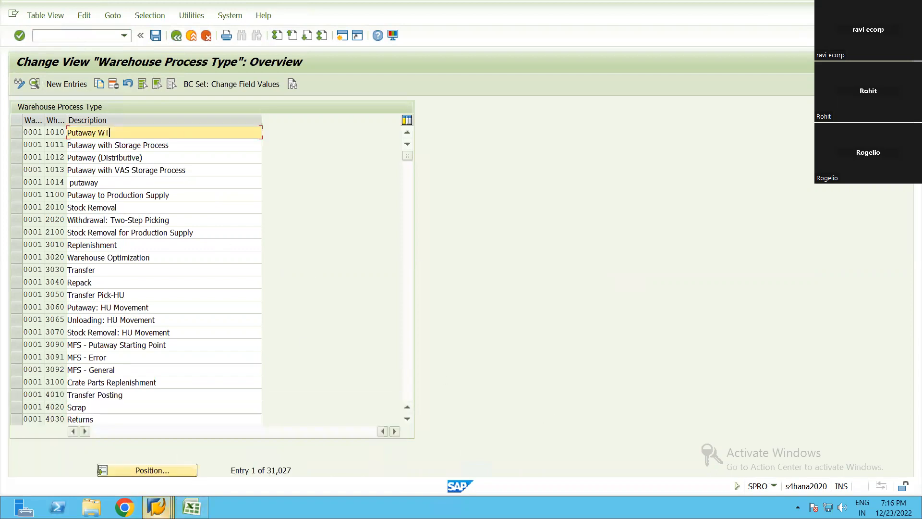
# Bring up the Create Material initial screen in SAP and activate the reference material field under Copy from
pyautogui.click(191, 507)
pyautogui.click(753, 333)
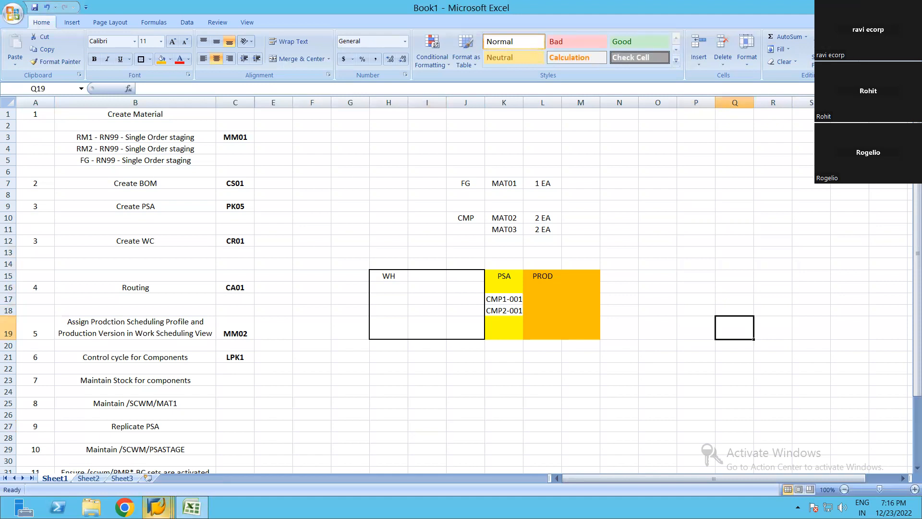
pyautogui.moveTo(156, 507)
pyautogui.click(295, 400)
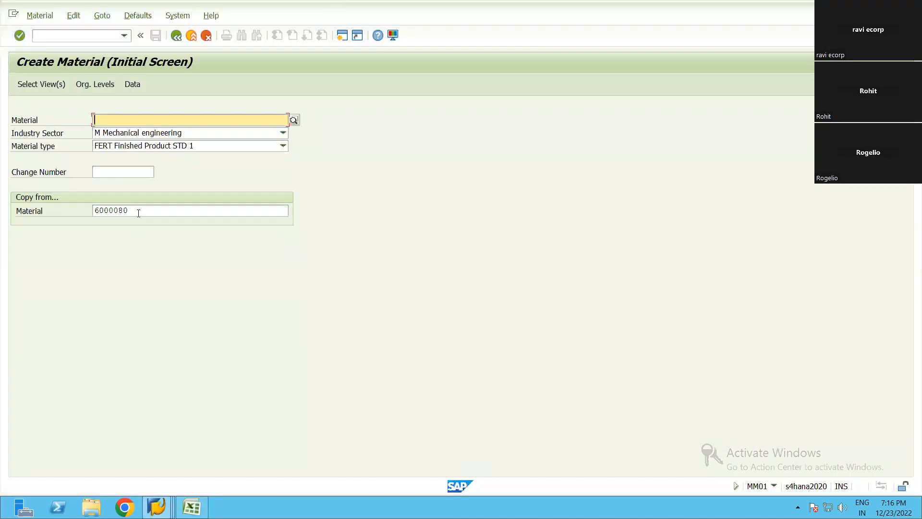
pyautogui.click(138, 213)
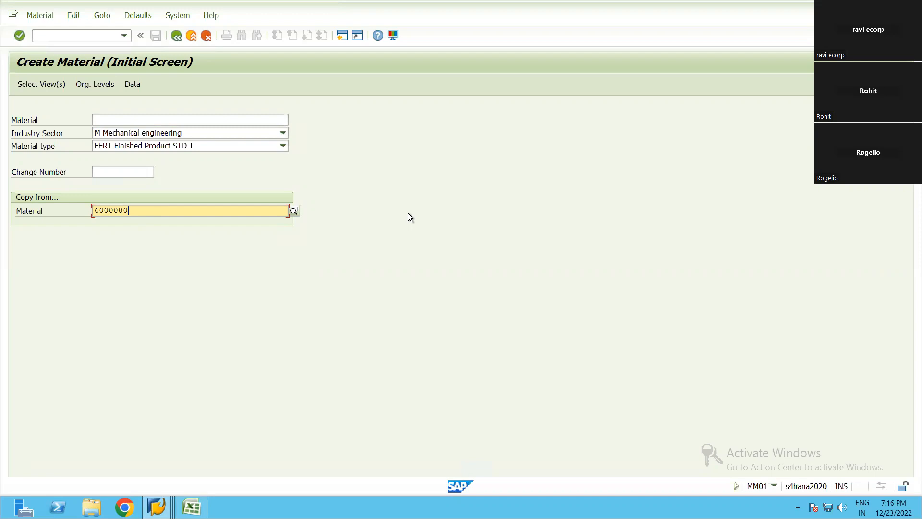
pyautogui.moveTo(511, 6)
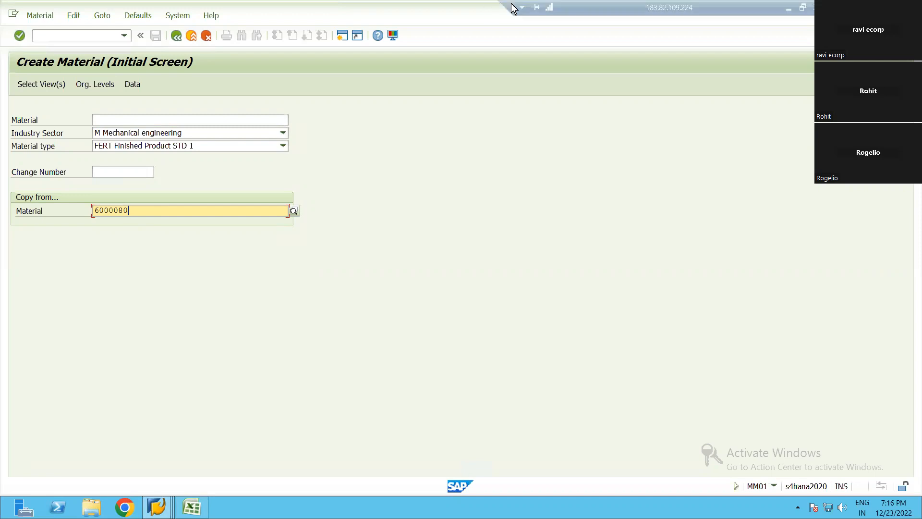
pyautogui.click(789, 8)
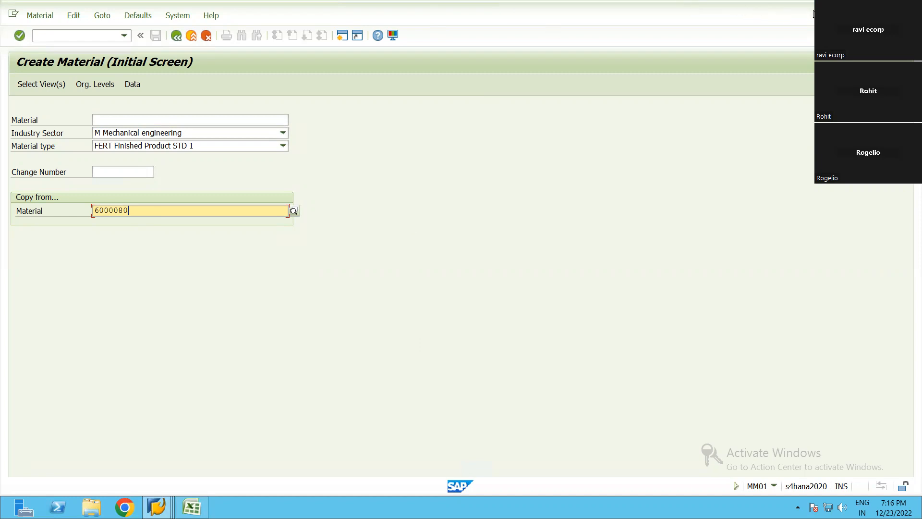
pyautogui.click(789, 7)
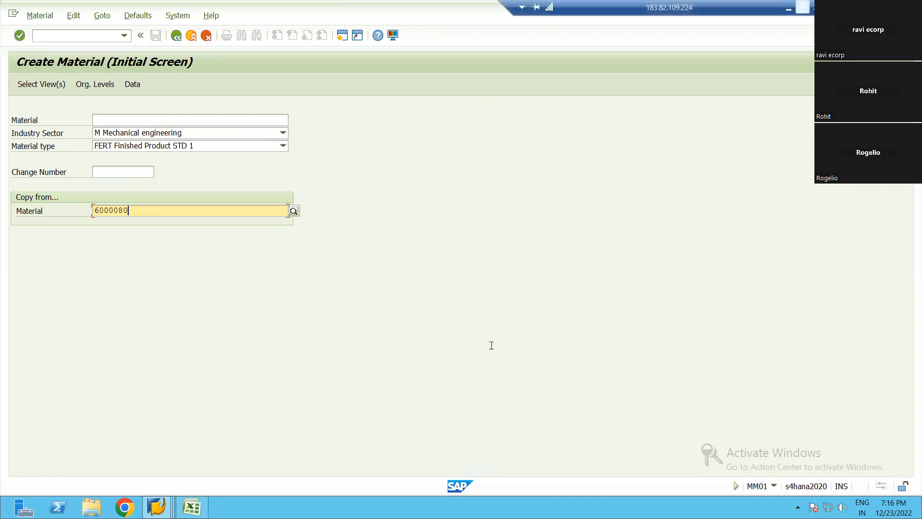
pyautogui.hotkey('alt', 'Tab')
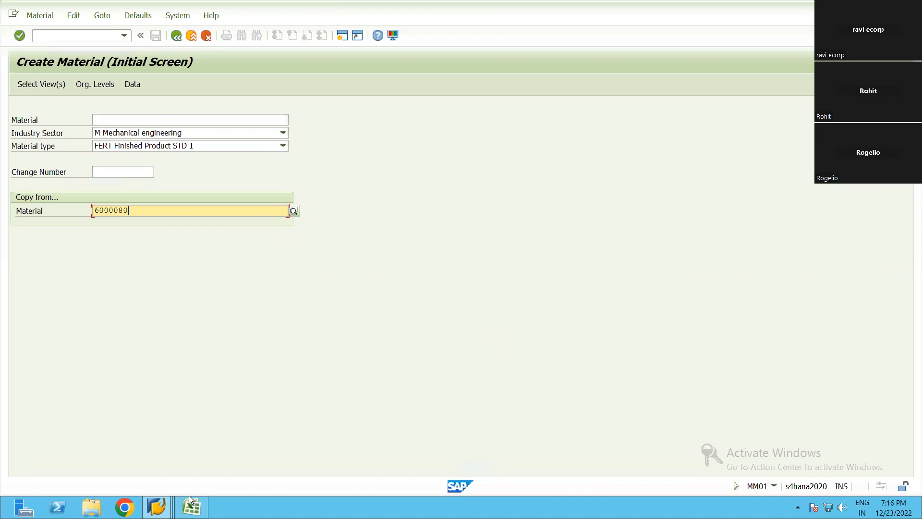
# Open the view selection for a new FERT finished product copied from material 6000080
pyautogui.click(156, 507)
pyautogui.click(353, 435)
pyautogui.moveTo(191, 507)
pyautogui.click(244, 440)
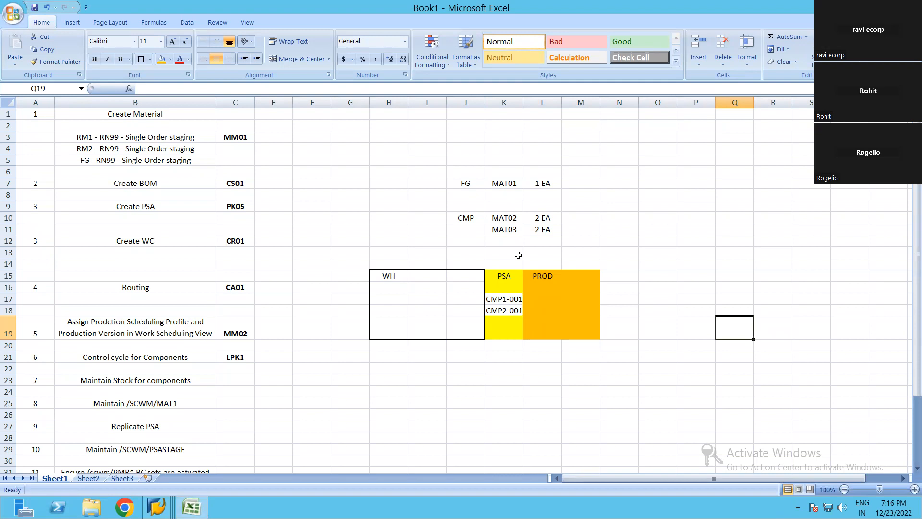
pyautogui.hotkey('alt', 'Tab')
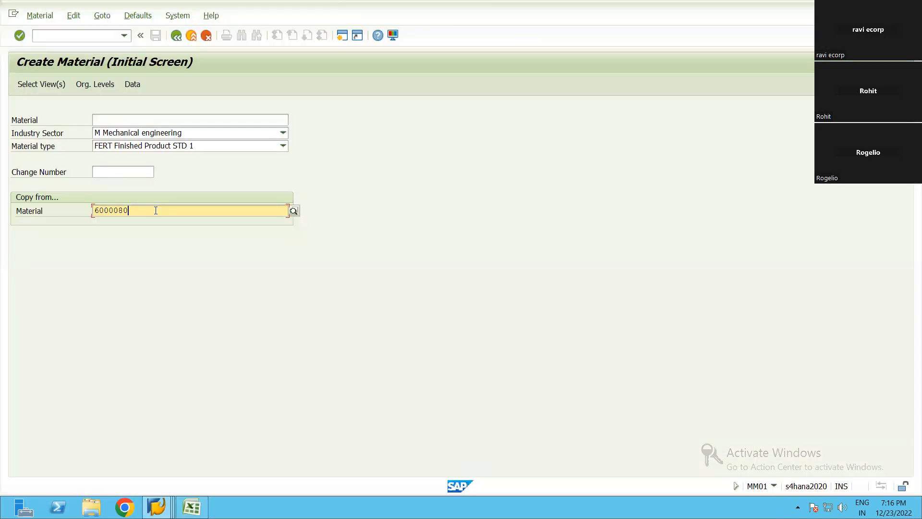
pyautogui.press('Return')
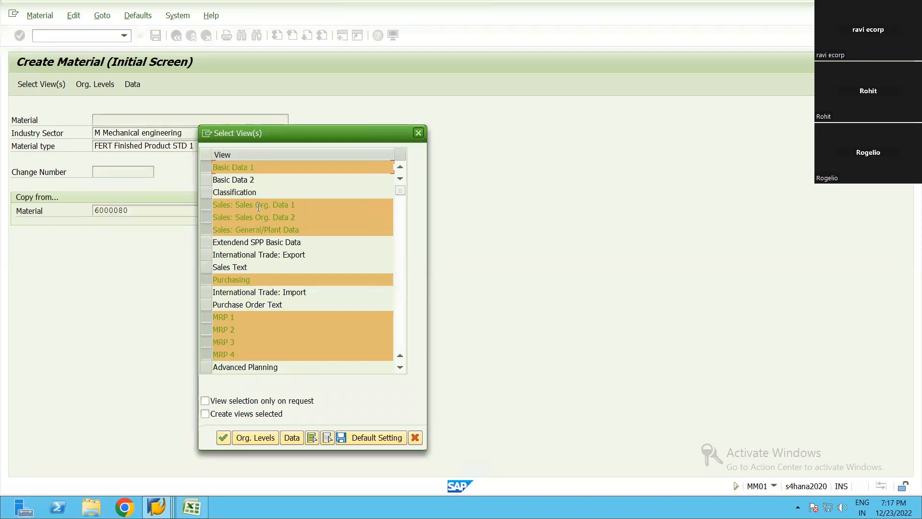
# Accept the preselected views and the organizational levels plant RN99, storage location ROD, sales organization RN99 and distribution channel 10
pyautogui.scroll(-1, 277, 286)
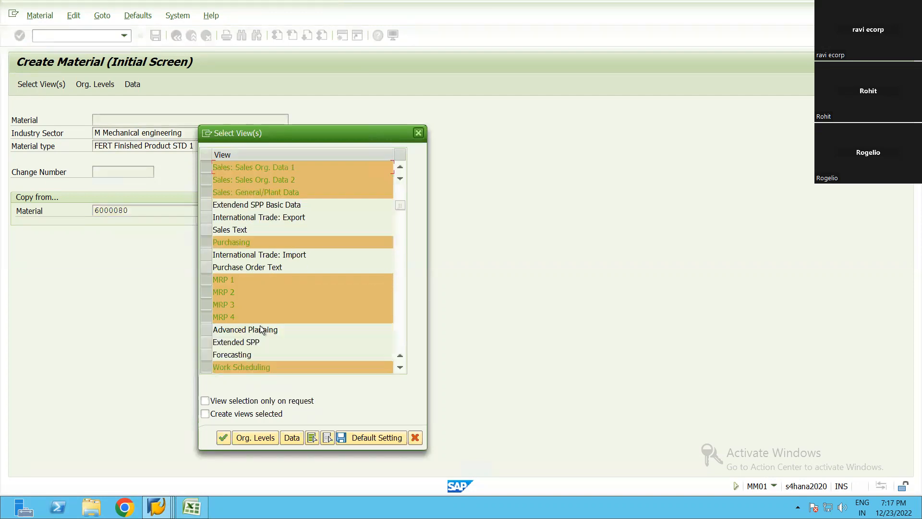
pyautogui.scroll(-3, 260, 325)
pyautogui.scroll(-2, 261, 269)
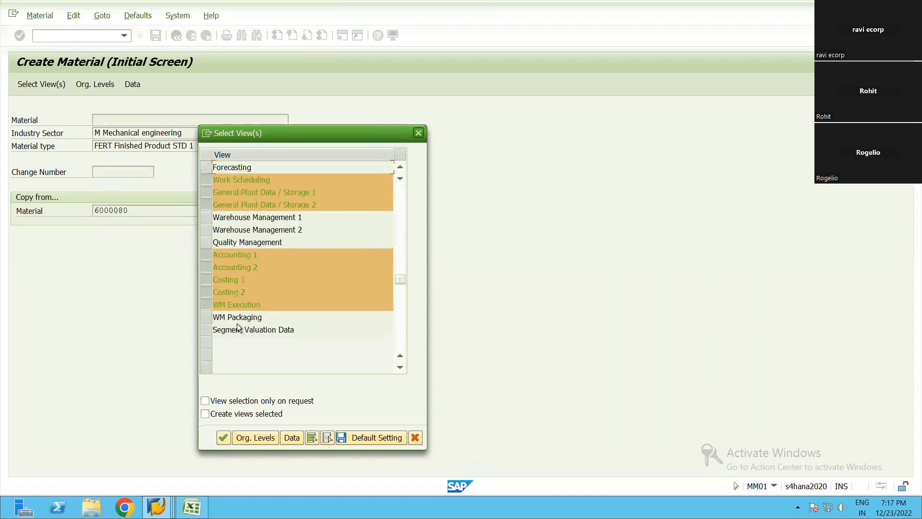
pyautogui.click(223, 432)
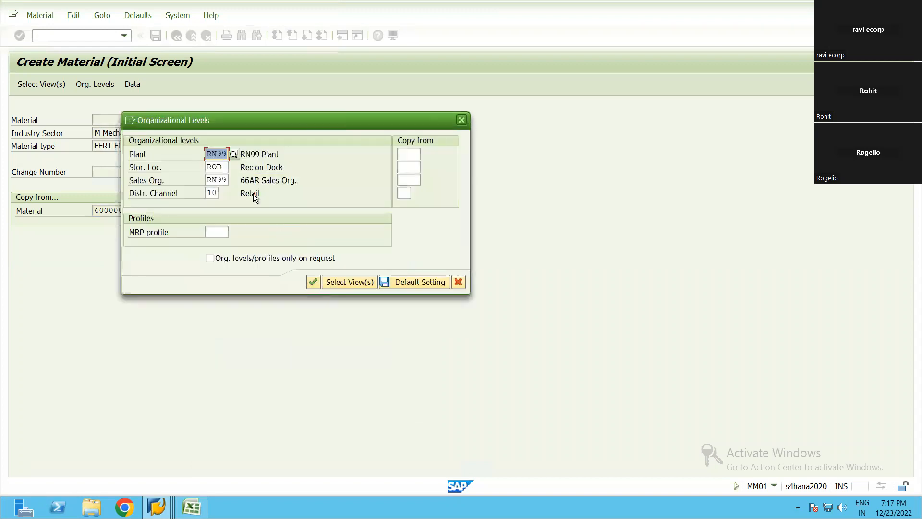
pyautogui.press('Return')
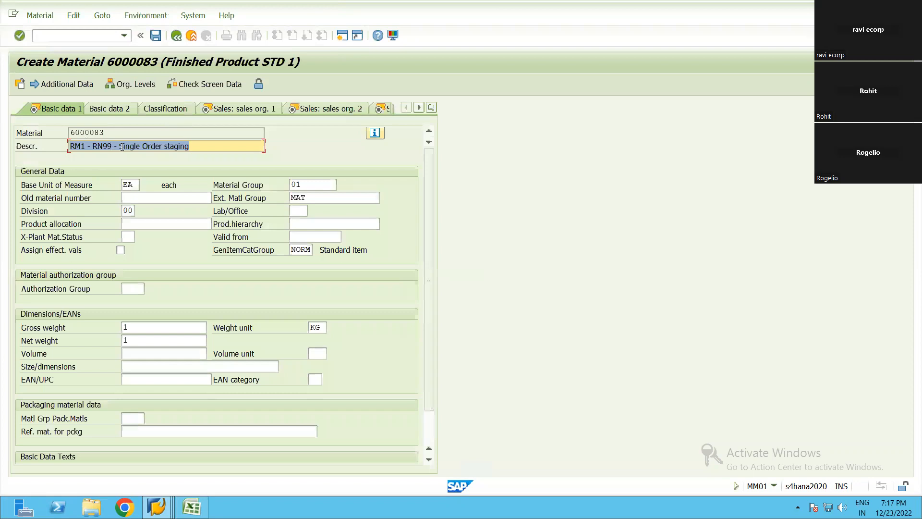
pyautogui.click(87, 146)
pyautogui.press('Left')
pyautogui.press('Left')
pyautogui.press('BackSpace')
pyautogui.write('N')
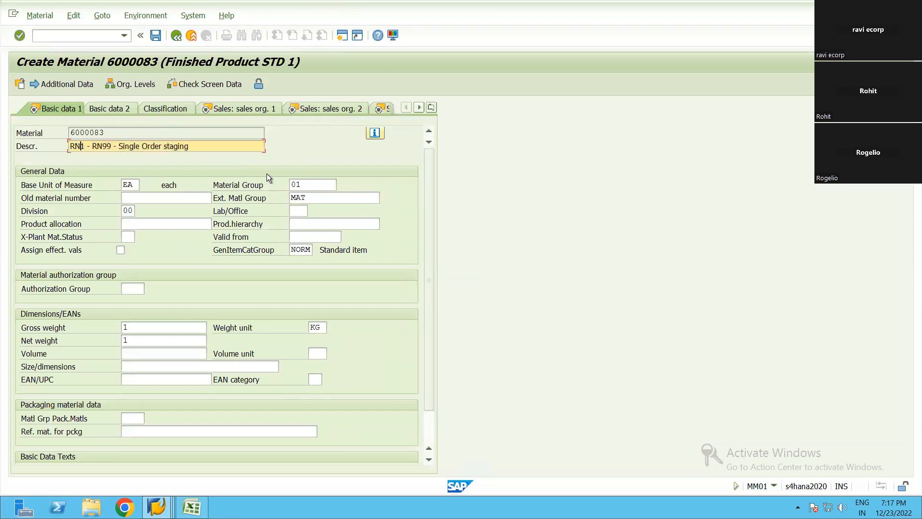
# Replace the new material's description in Basic data 1 with COMP1-RN99
pyautogui.hotkey('ctrl', 'a')
pyautogui.press('BackSpace')
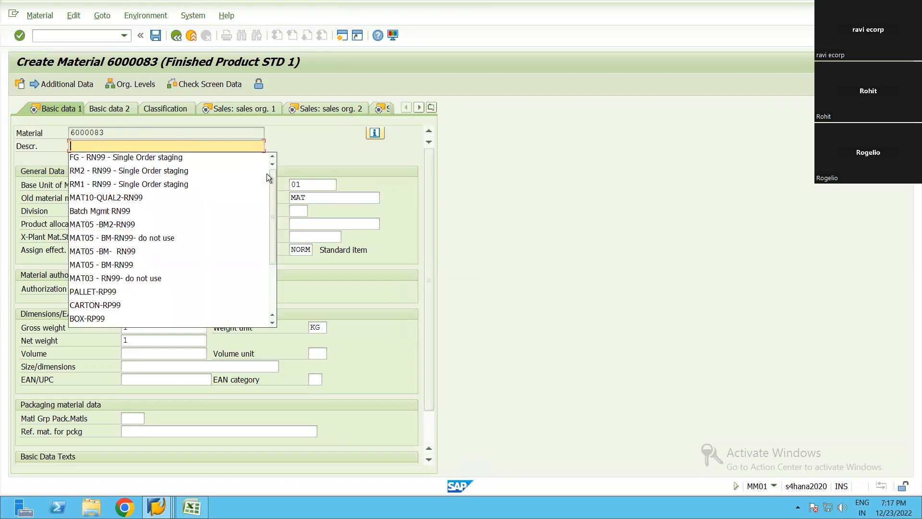
pyautogui.press('BackSpace')
pyautogui.write('C')
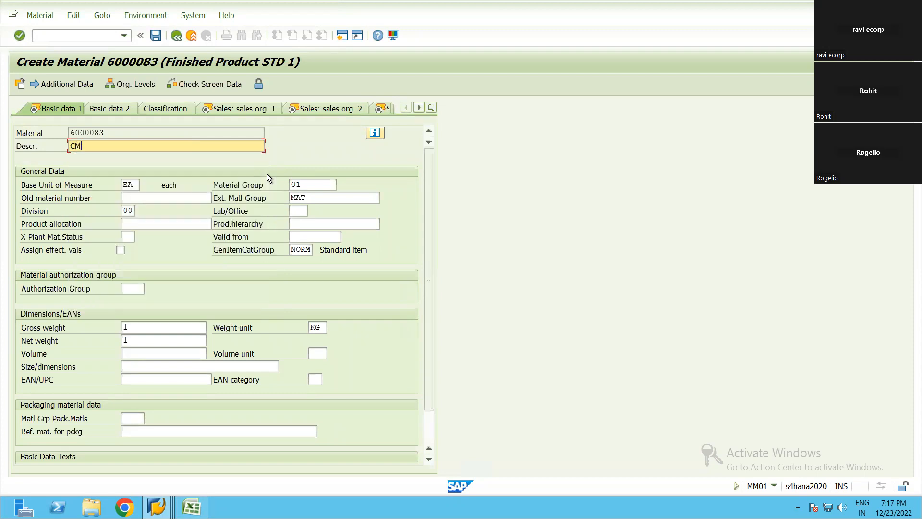
pyautogui.write('OMP1-RN99')
# Accept the copied data of COMP1-RN99 view by view, from the sales views through purchasing and MRP up to Accounting 1
pyautogui.press('Return')
pyautogui.press('Return')
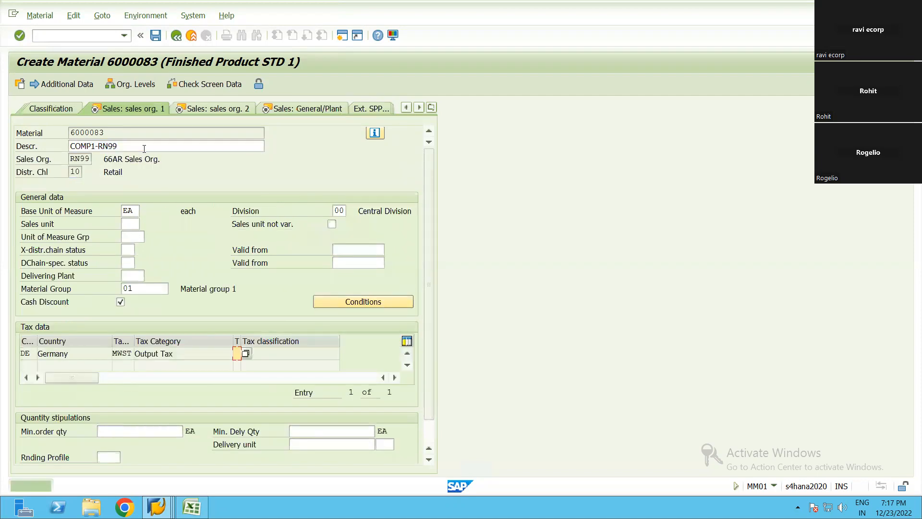
pyautogui.press('Return')
pyautogui.press('Return')
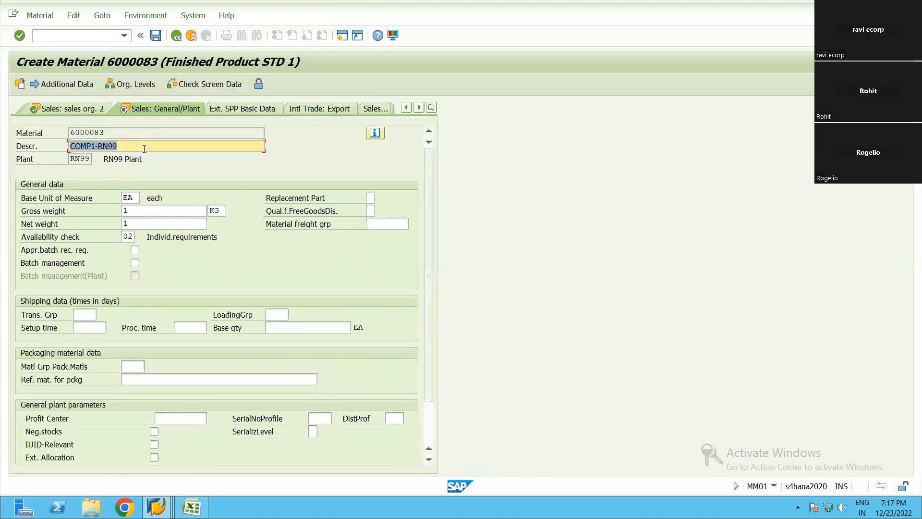
pyautogui.press('Return')
pyautogui.press('Return')
pyautogui.press('Return')
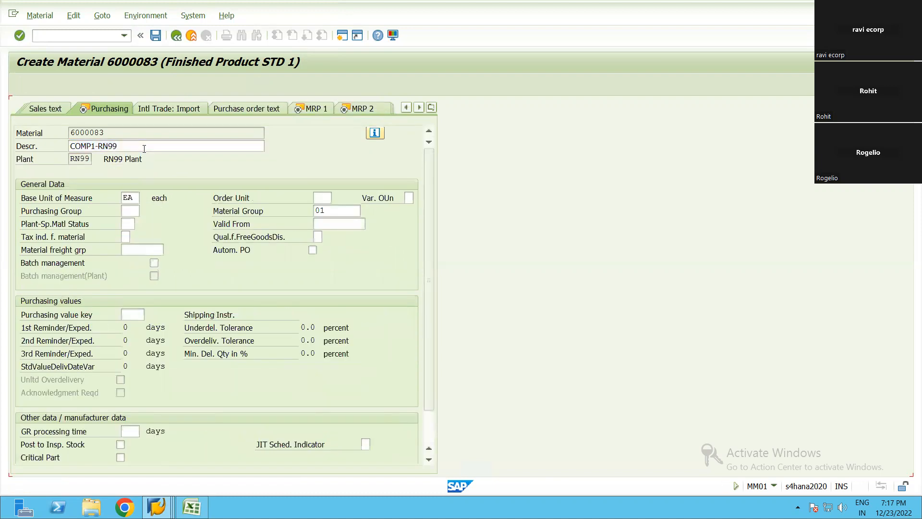
pyautogui.press('Return')
pyautogui.press('Return')
pyautogui.press('Return')
pyautogui.press('Return')
pyautogui.press('Return')
pyautogui.press('Return')
pyautogui.press('Return')
pyautogui.press('Return')
pyautogui.press('Return')
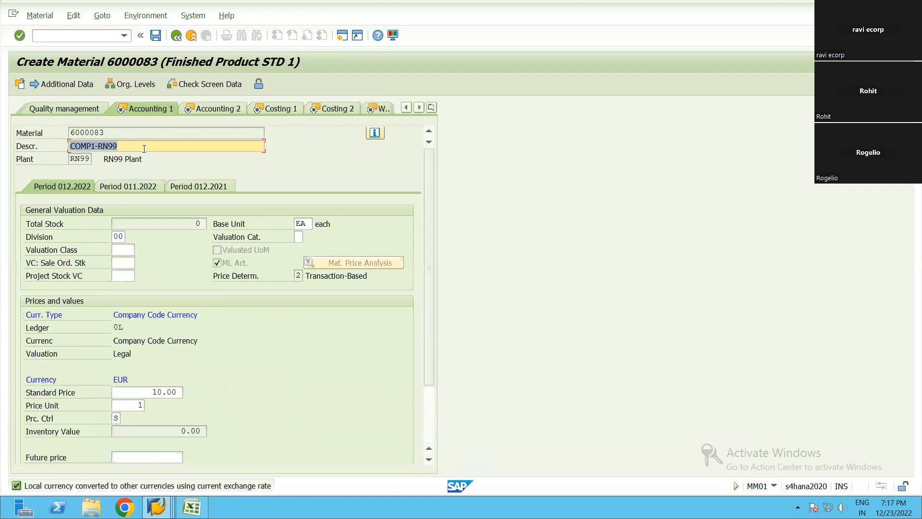
# Enter valuation class 7920 for COMP1-RN99 in the Accounting 1 view and confirm the view
pyautogui.click(125, 249)
pyautogui.click(134, 257)
pyautogui.press('Return')
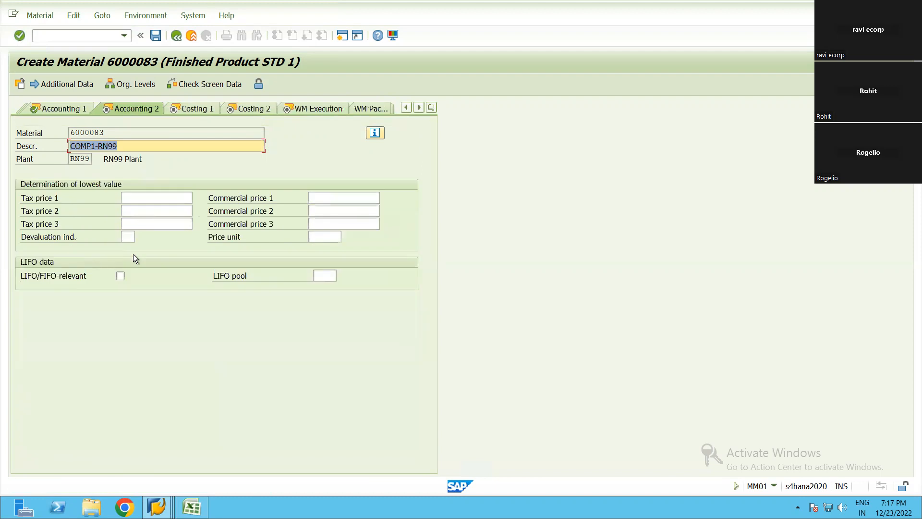
# Accept the remaining Accounting 2, Costing and WM Execution views and save material COMP1-RN99
pyautogui.press('Return')
pyautogui.press('Return')
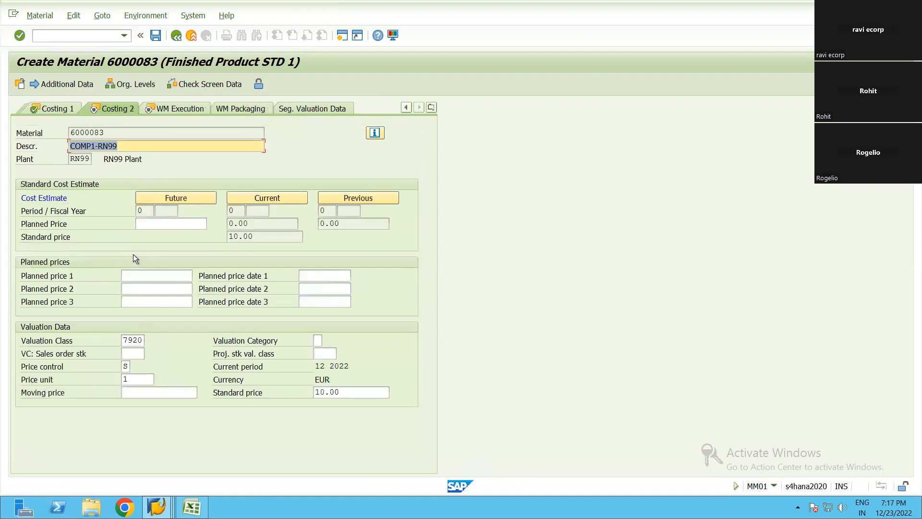
pyautogui.press('Return')
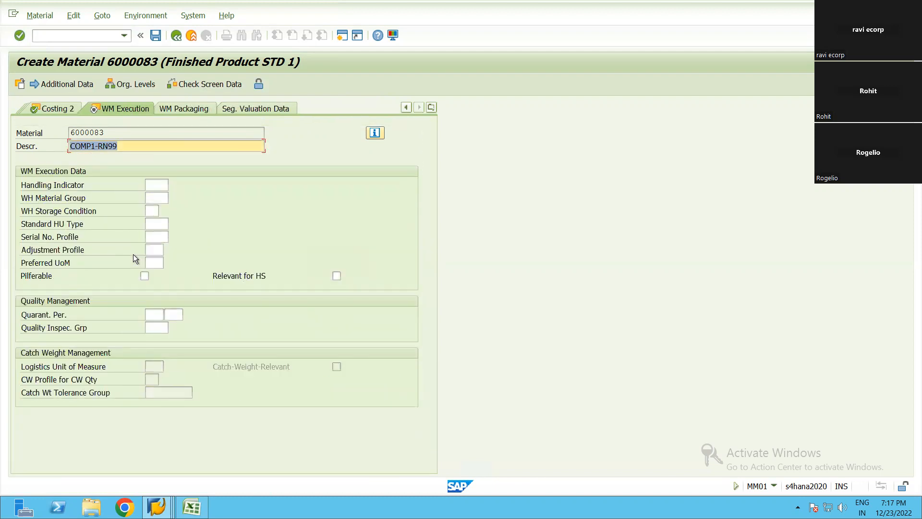
pyautogui.press('Return')
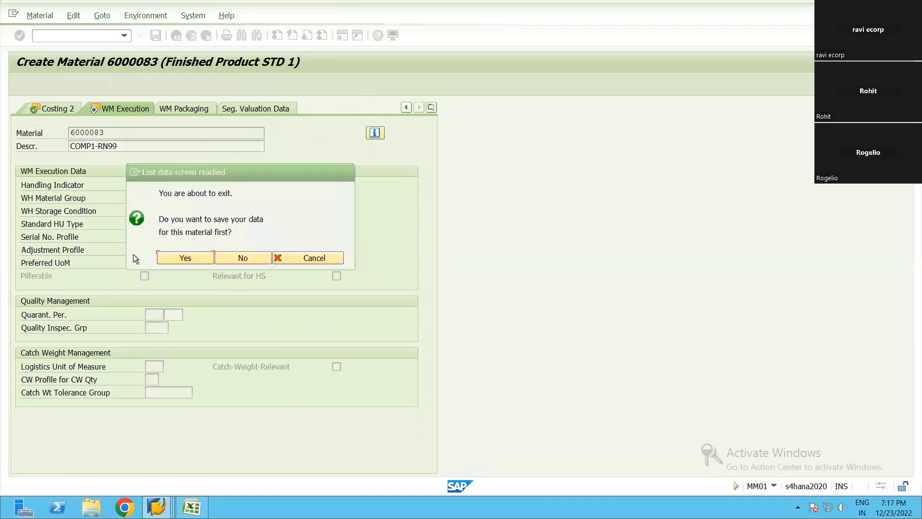
pyautogui.press('Return')
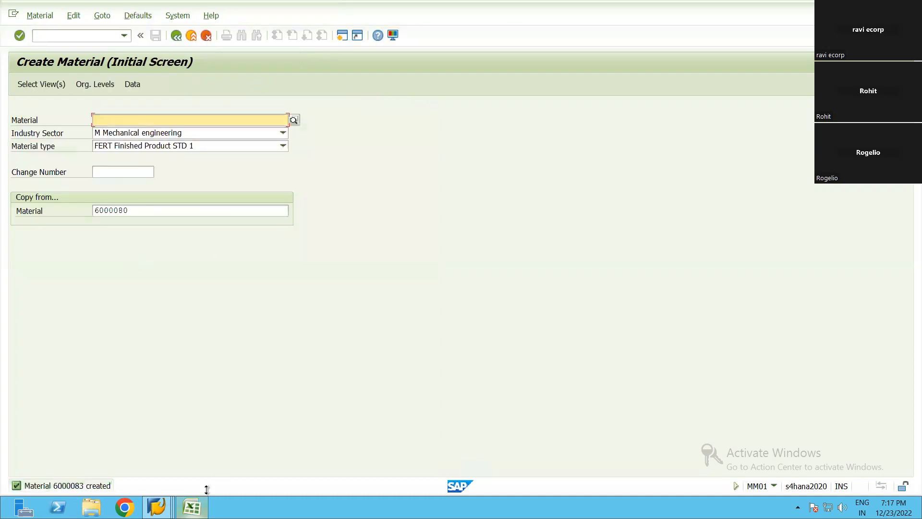
# Select cell E3 in the Excel sheet and copy the new material number 6000083 from the creation message in SAP
pyautogui.click(192, 507)
pyautogui.click(382, 264)
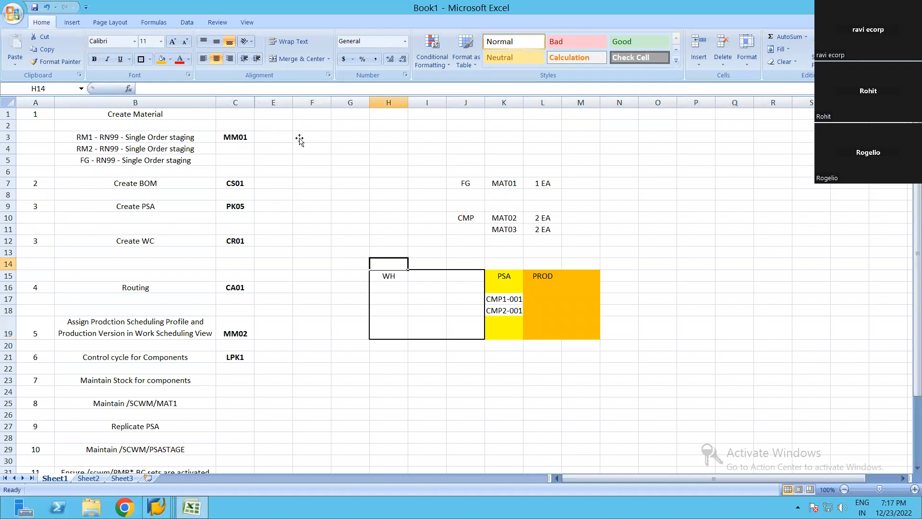
pyautogui.click(290, 139)
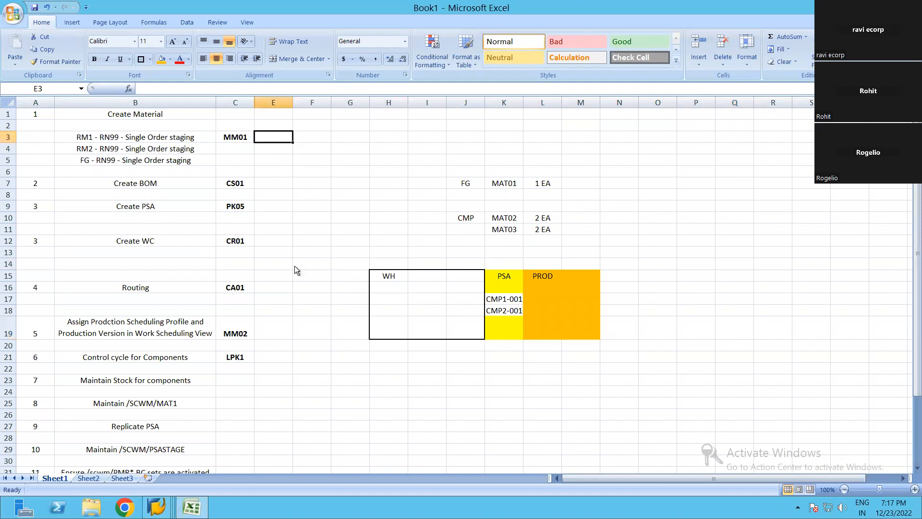
pyautogui.hotkey('alt', 'Tab')
pyautogui.click(89, 485)
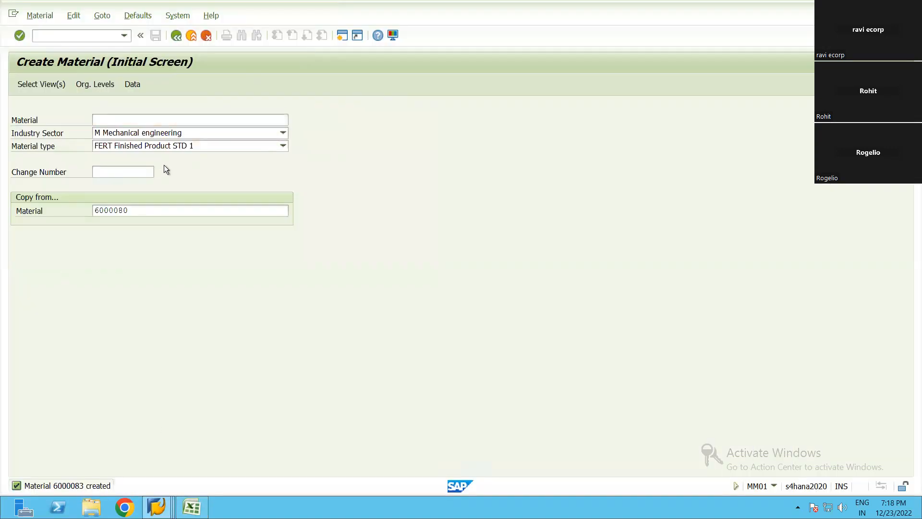
pyautogui.doubleClick(113, 162)
pyautogui.hotkey('ctrl', 'c')
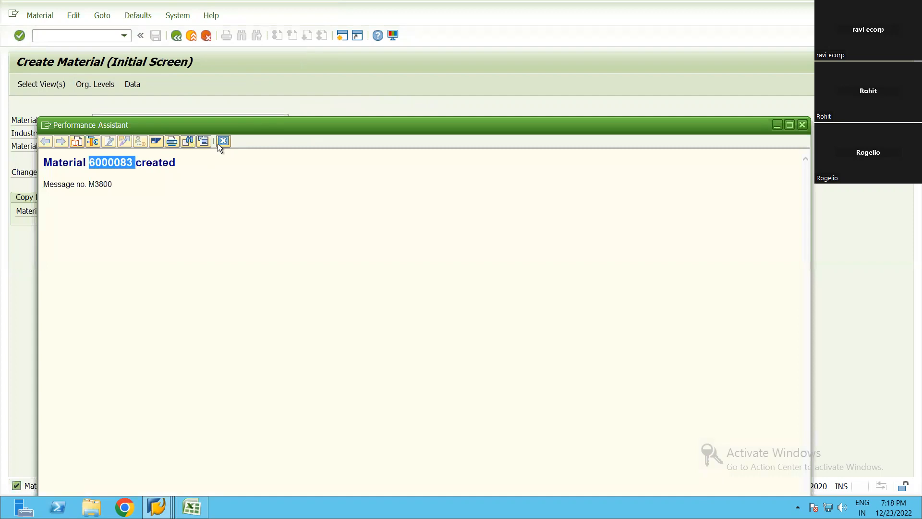
# Close the message details, paste 6000083 into cell E3 of the Excel sheet and fit column E to its content
pyautogui.click(223, 141)
pyautogui.hotkey('alt', 'Tab')
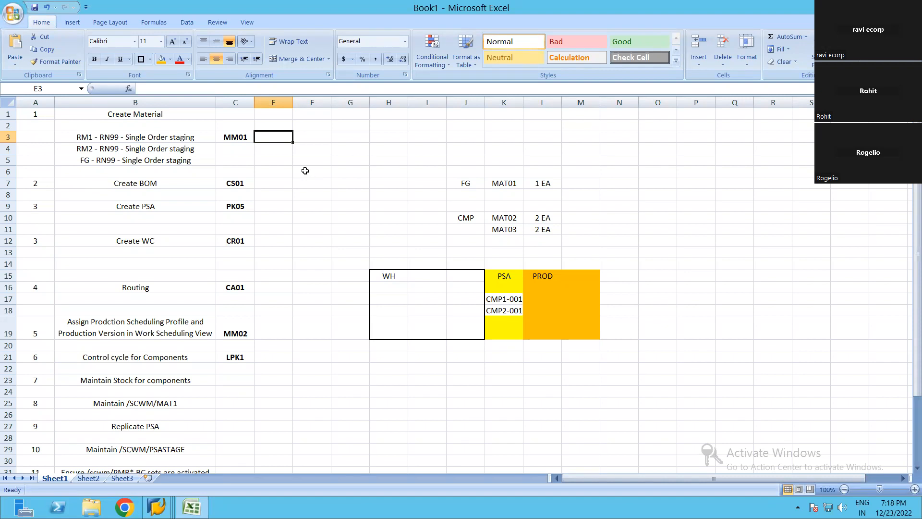
pyautogui.hotkey('ctrl', 'v')
pyautogui.doubleClick(293, 102)
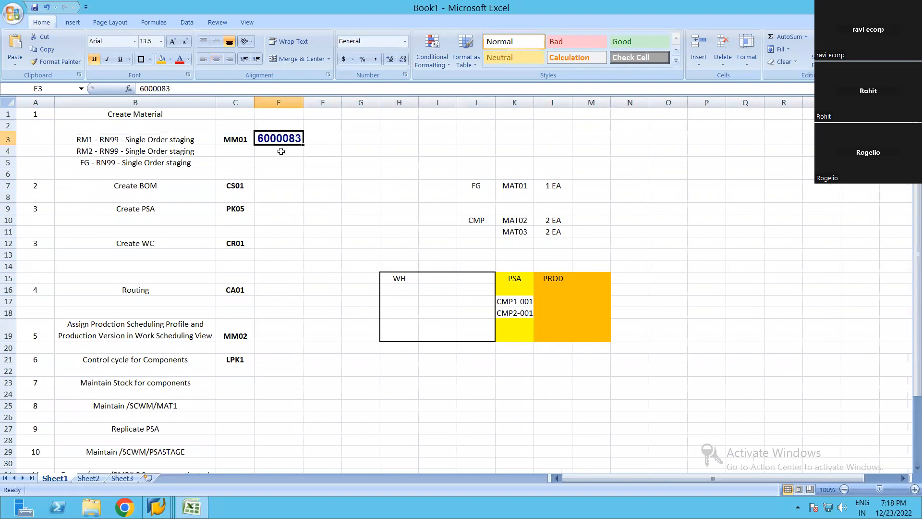
pyautogui.press('Return')
pyautogui.press('Up')
# Switch back to SAP and set the Copy from reference material to 6000083
pyautogui.hotkey('alt', 'Tab')
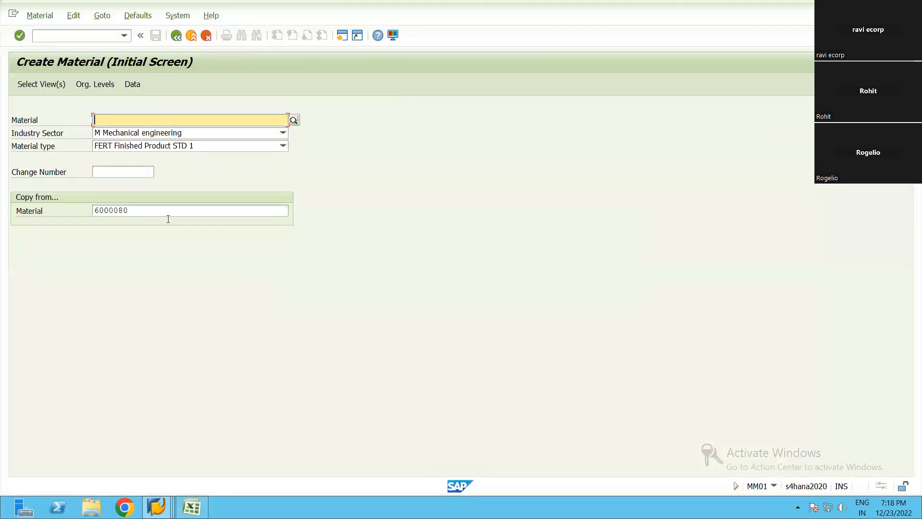
pyautogui.moveTo(129, 212); pyautogui.dragTo(95, 215)
pyautogui.hotkey('ctrl', 'c')
pyautogui.hotkey('alt', 'Tab')
pyautogui.hotkey('ctrl', 'c')
pyautogui.hotkey('alt', 'Tab')
pyautogui.click(153, 211)
pyautogui.doubleClick(153, 210)
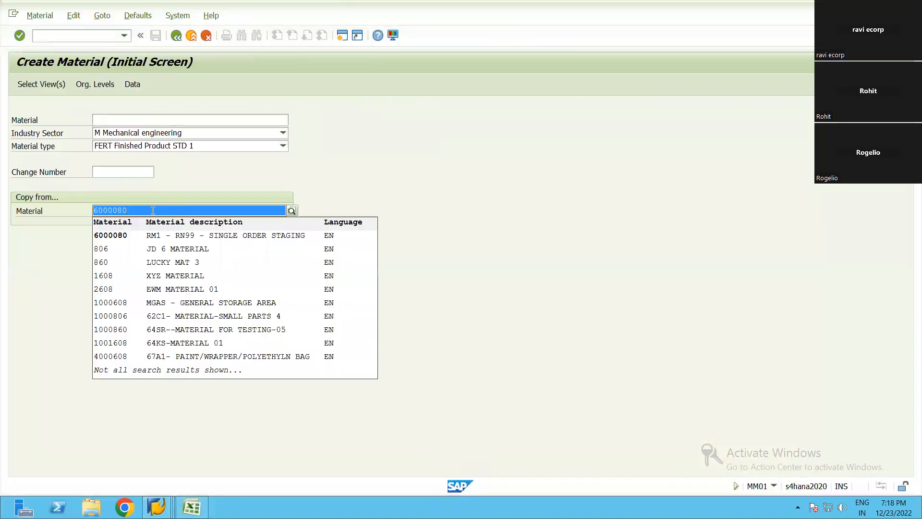
pyautogui.click(153, 210)
pyautogui.press('BackSpace')
pyautogui.write('3')
# Accept the preselected views and organizational levels for plant RN99 to open the second component material's data
pyautogui.press('Return')
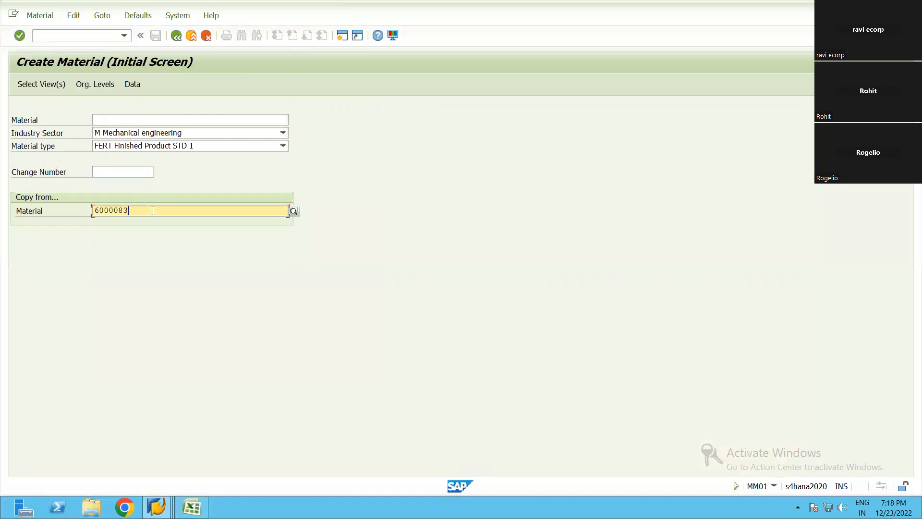
pyautogui.press('Return')
pyautogui.press('Return')
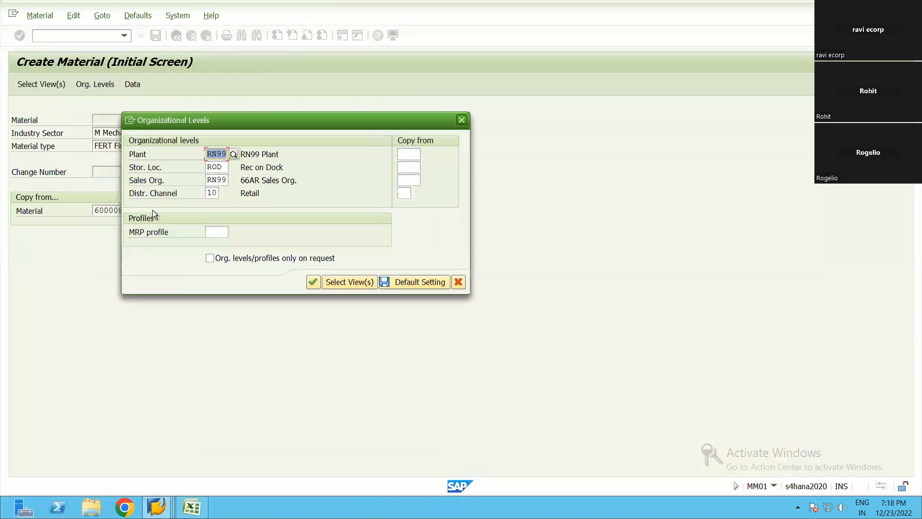
pyautogui.press('Return')
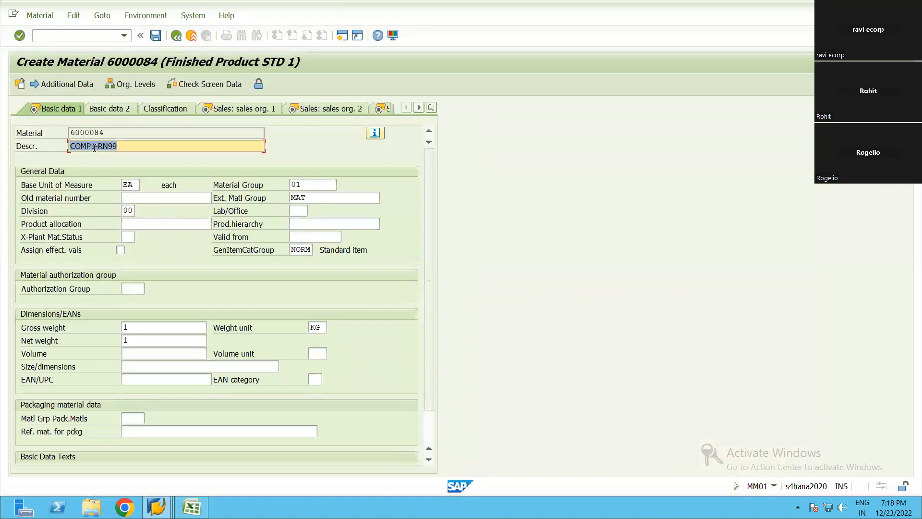
# Set the description to COMP2-RN99 and accept the copied data in each view up to Accounting 1
pyautogui.write('COMP2-RN99')
pyautogui.press('Return')
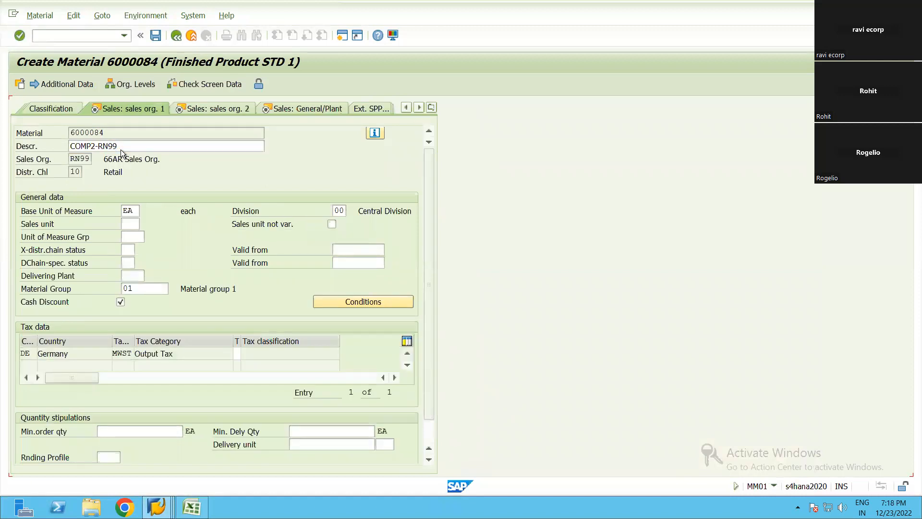
pyautogui.press('Return')
pyautogui.press('Return')
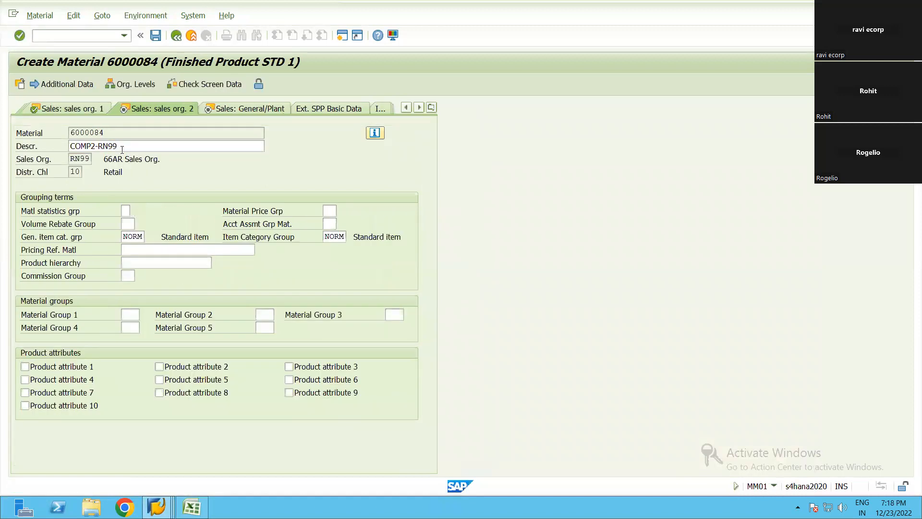
pyautogui.press('Return')
pyautogui.press('Return')
pyautogui.press('Return')
pyautogui.write('ND')
pyautogui.press('Return')
pyautogui.press('Return')
pyautogui.press('Return')
pyautogui.press('Return')
pyautogui.press('Return')
pyautogui.press('Return')
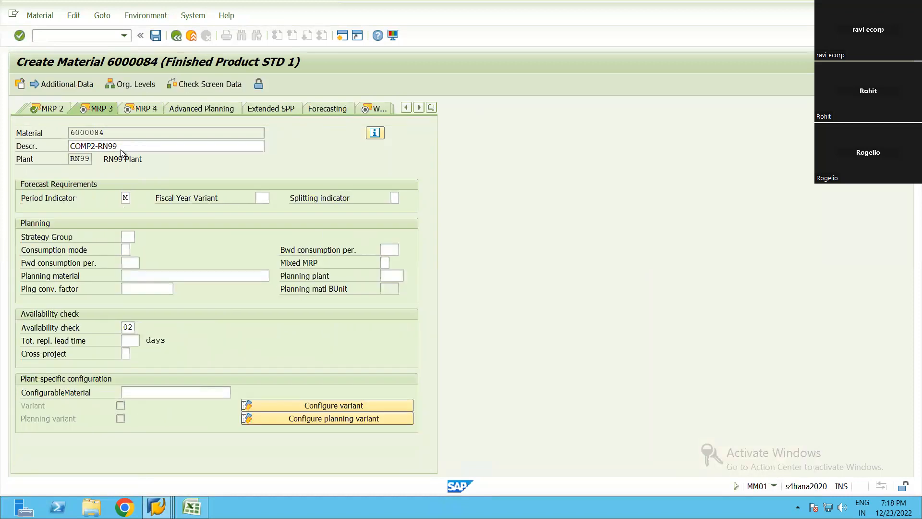
pyautogui.press('Return')
pyautogui.press('Return')
pyautogui.press('Return')
pyautogui.press('Return')
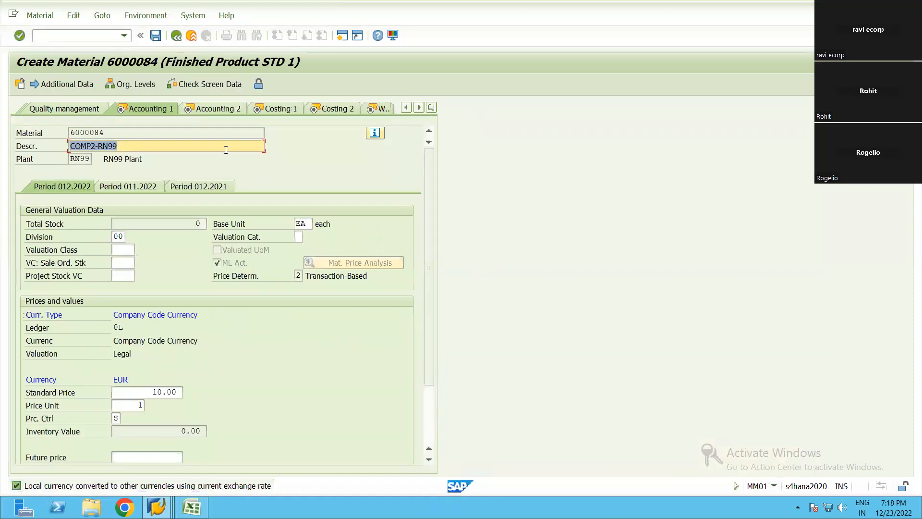
# Enter valuation class 7920 for COMP2-RN99 in the Accounting 1 view and confirm the view
pyautogui.click(126, 249)
pyautogui.write('7920')
pyautogui.press('Return')
# Accept the remaining accounting, costing and WM Execution views and save material COMP2-RN99
pyautogui.press('Return')
pyautogui.press('Return')
pyautogui.press('Return')
pyautogui.press('Return')
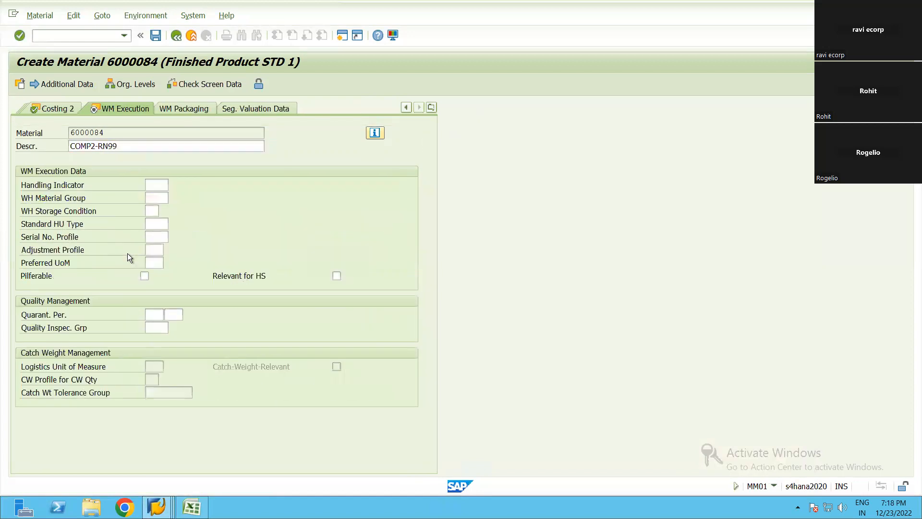
pyautogui.press('Return')
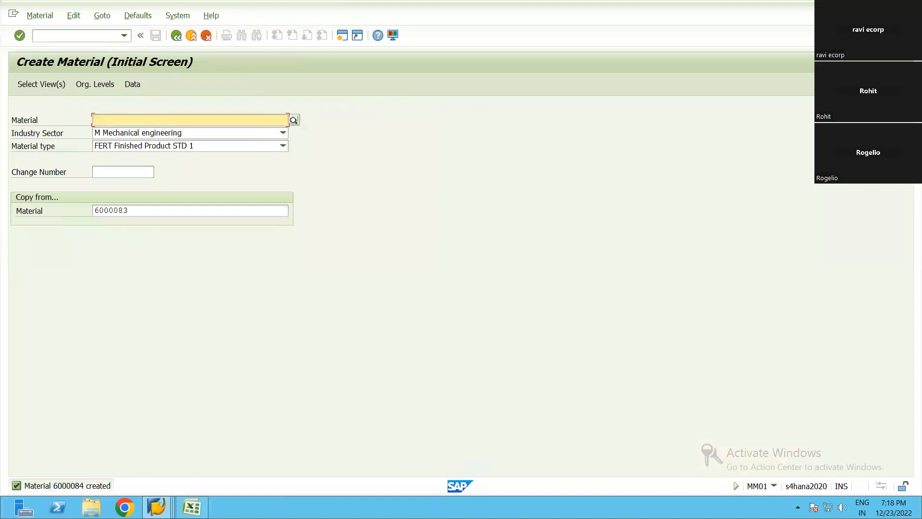
# Copy the new material number 6000084 from the SAP creation message and paste it into cell E4 of the Excel sheet
pyautogui.click(123, 386)
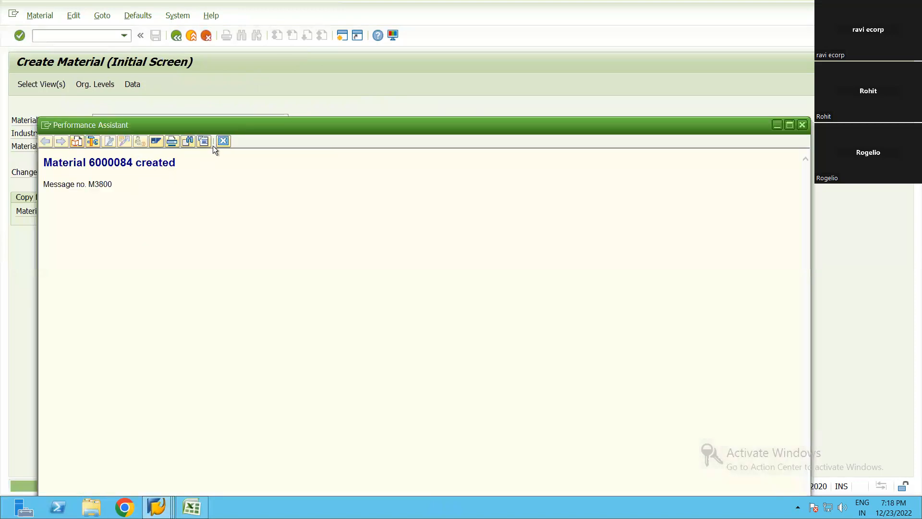
pyautogui.click(213, 145)
pyautogui.click(191, 506)
pyautogui.click(282, 153)
pyautogui.hotkey('ctrl', 'v')
pyautogui.click(302, 210)
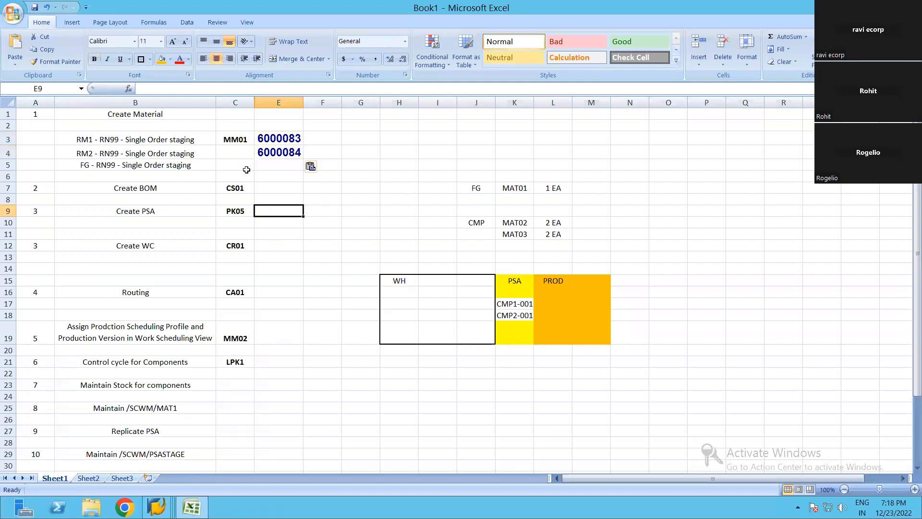
# Select cell E5 for the finished-product number, switch to SAP and start creating a FERT material copied from 6000083 with the preset views and organizational levels
pyautogui.click(265, 166)
pyautogui.click(187, 166)
pyautogui.click(281, 165)
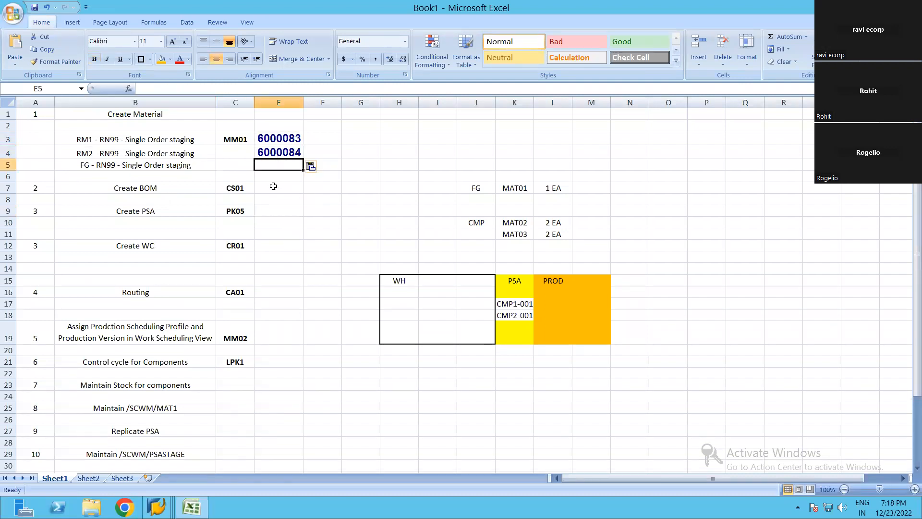
pyautogui.hotkey('alt', 'Tab')
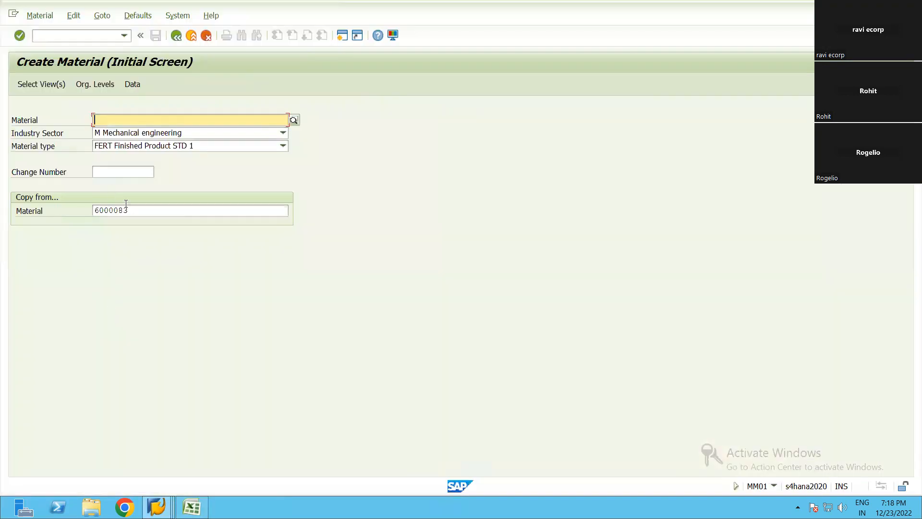
pyautogui.press('Return')
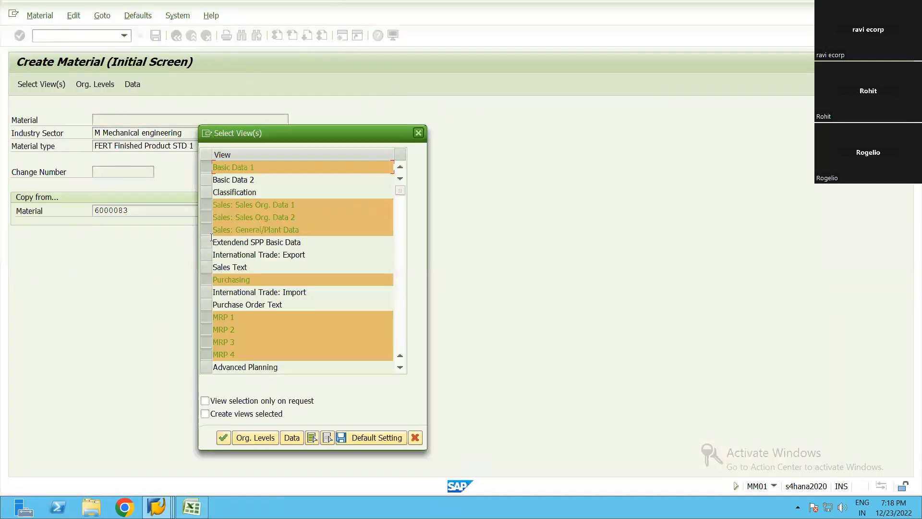
pyautogui.press('Return')
pyautogui.press('Return')
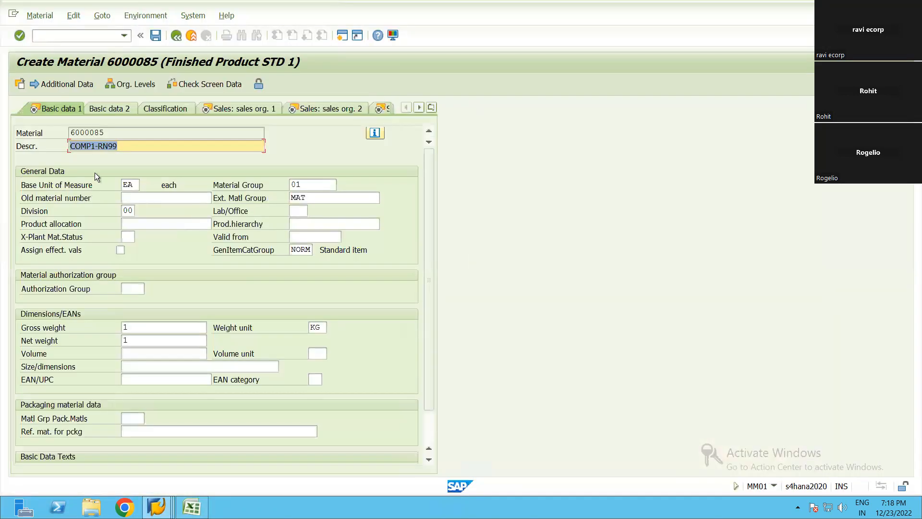
# Set the new finished product's description to FG01-RN99 and confirm the Basic data 1 view
pyautogui.click(92, 148)
pyautogui.press('BackSpace')
pyautogui.press('BackSpace')
pyautogui.press('BackSpace')
pyautogui.press('BackSpace')
pyautogui.write('FG0')
pyautogui.press('Return')
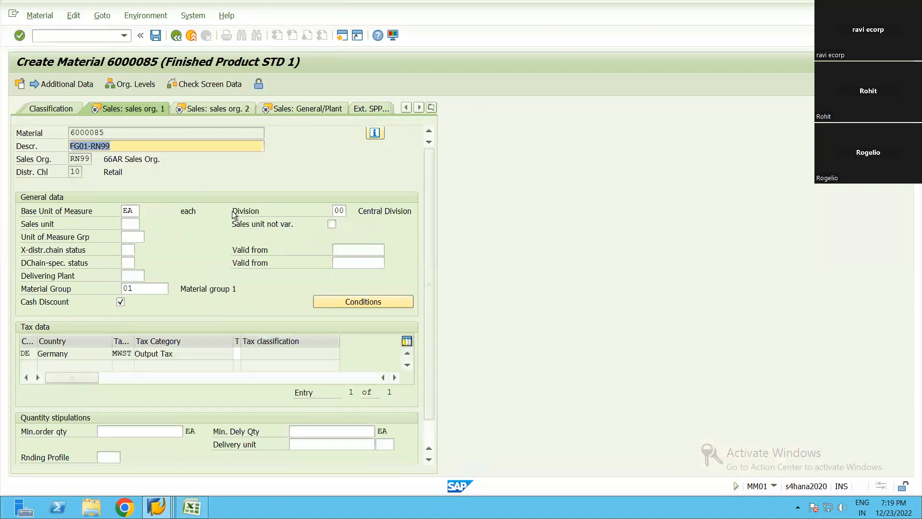
# Accept the copied data for FG01-RN99 in the sales organization, General/Plant and Purchasing views
pyautogui.press('Return')
pyautogui.press('Return')
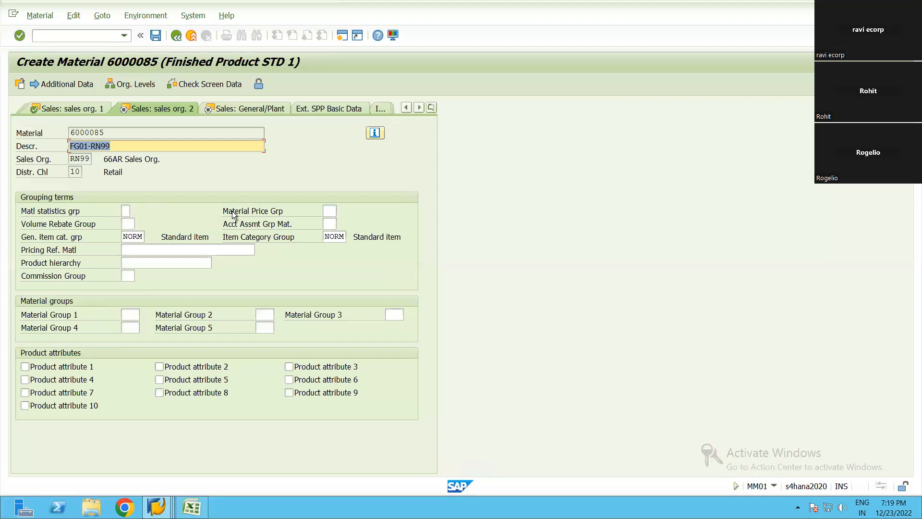
pyautogui.press('Return')
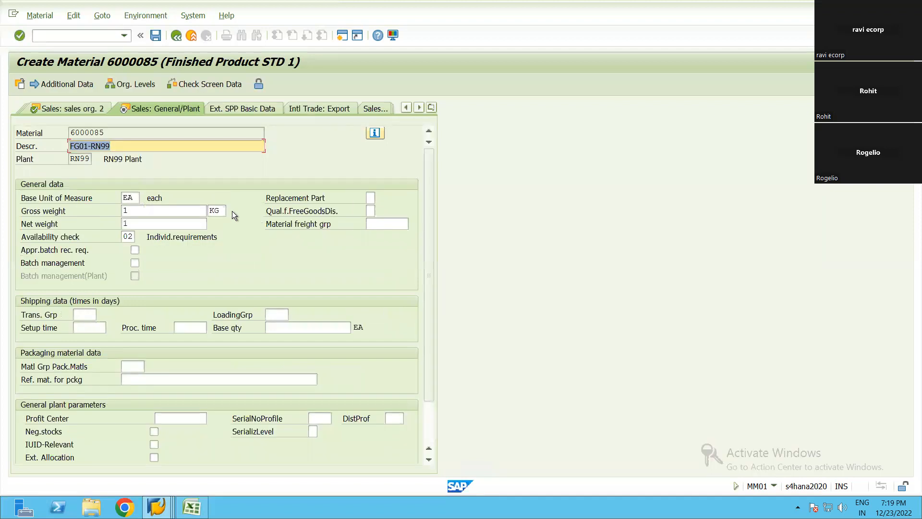
pyautogui.press('Return')
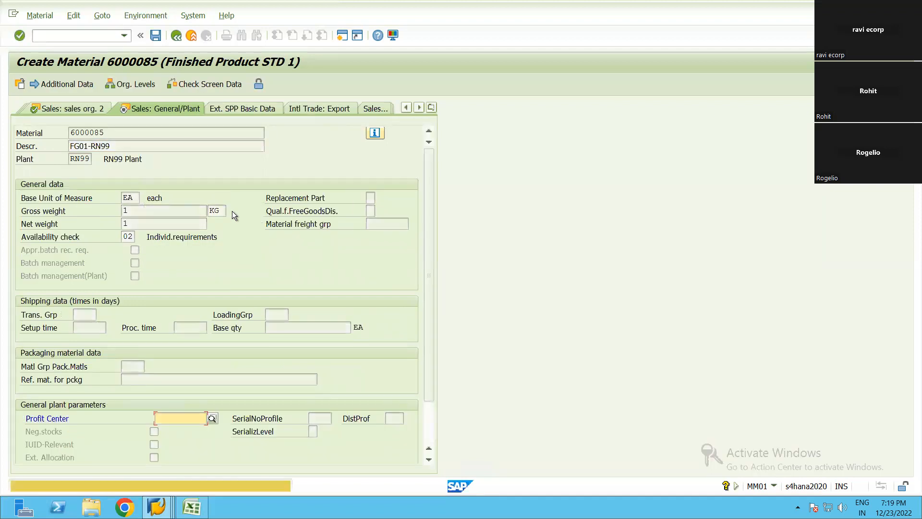
pyautogui.press('Return')
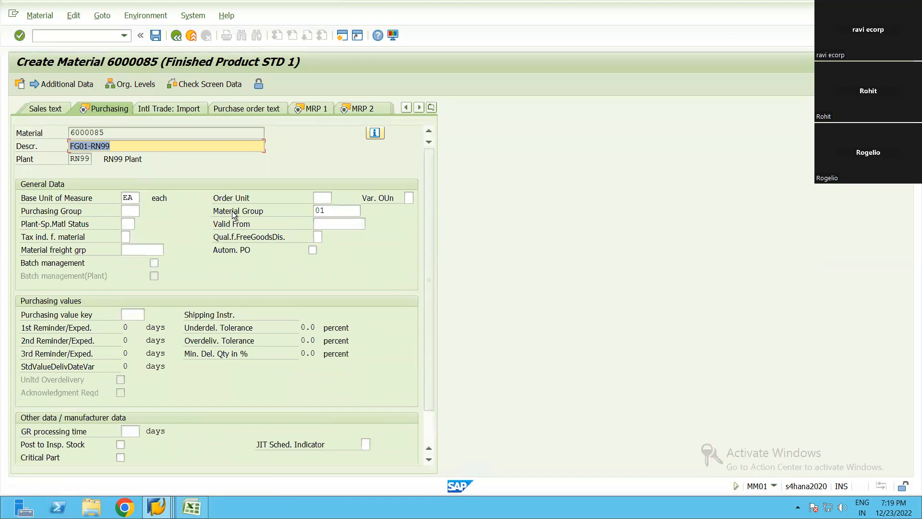
pyautogui.press('Return')
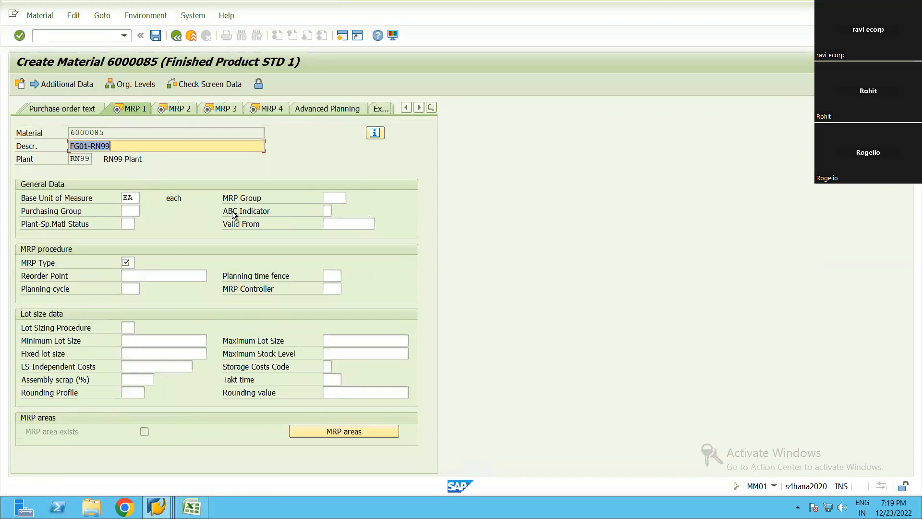
# Fill in the required MRP type for FG01-RN99 in MRP 1 and accept the views through MRP 4
pyautogui.press('Return')
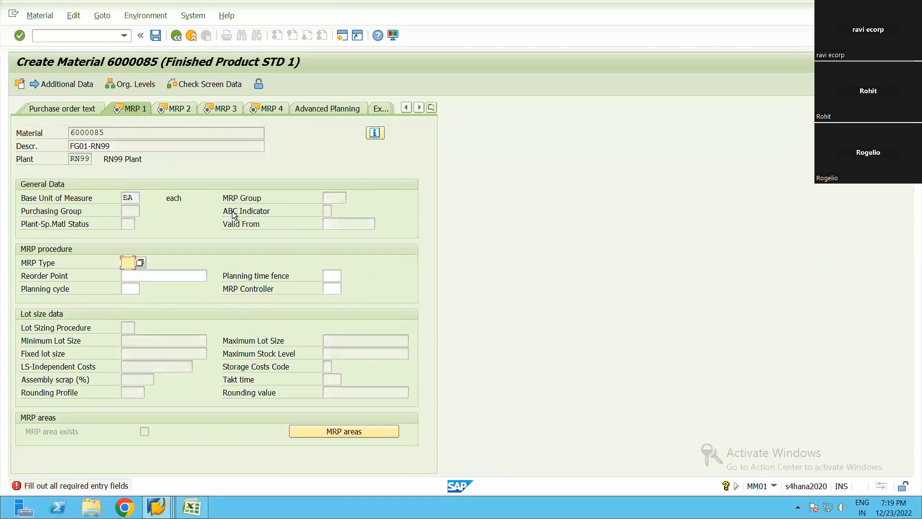
pyautogui.press('Down')
pyautogui.press('Return')
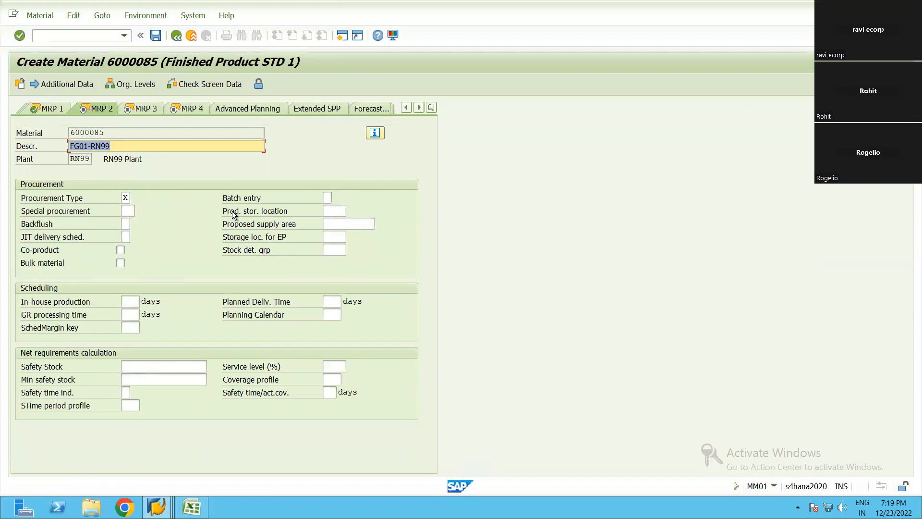
pyautogui.press('Return')
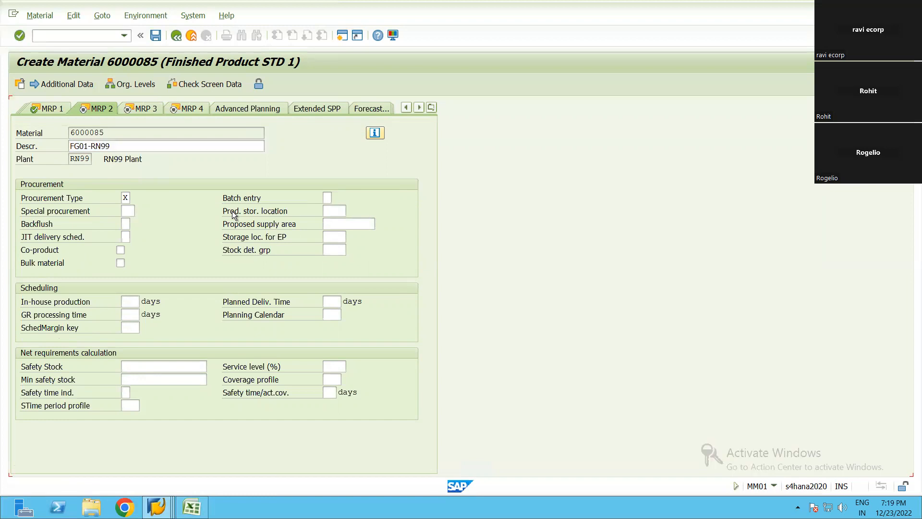
pyautogui.press('Return')
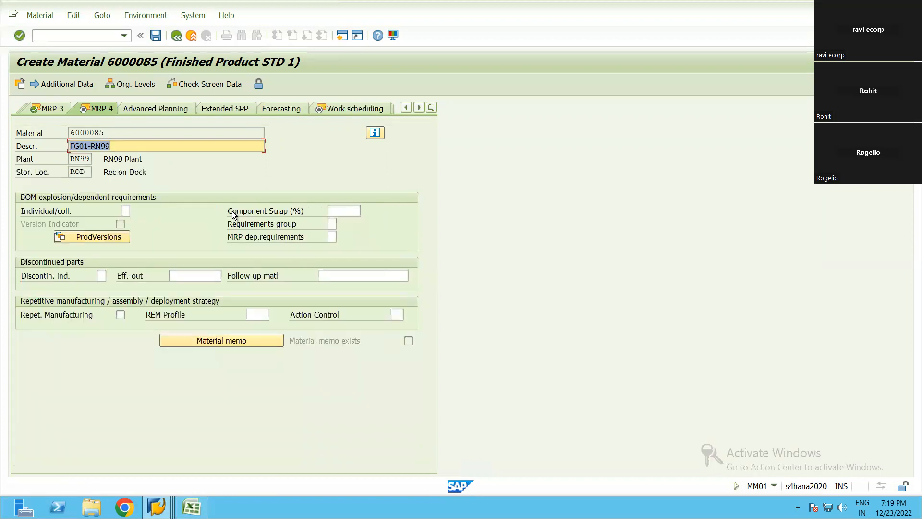
pyautogui.press('Return')
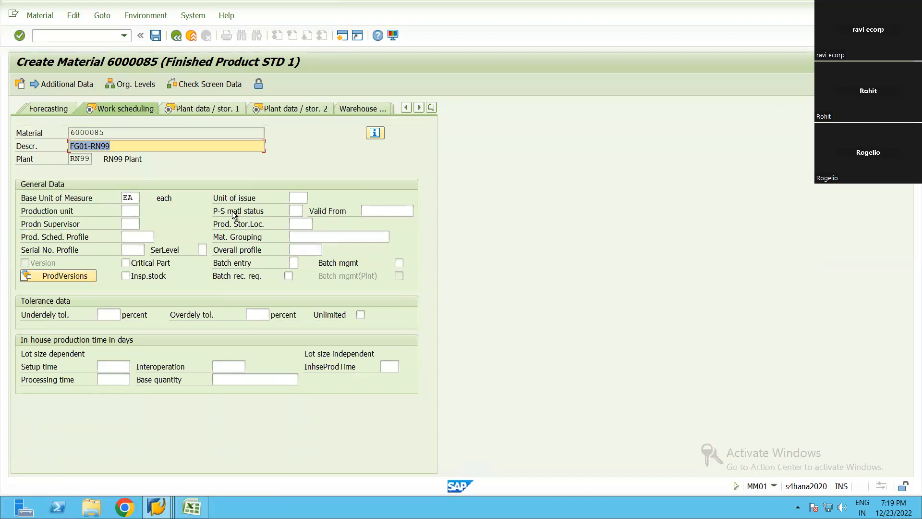
# Set the production storage location to AFS in Work scheduling and accept the views up to Accounting 1
pyautogui.click(301, 224)
pyautogui.click(318, 223)
pyautogui.doubleClick(307, 136)
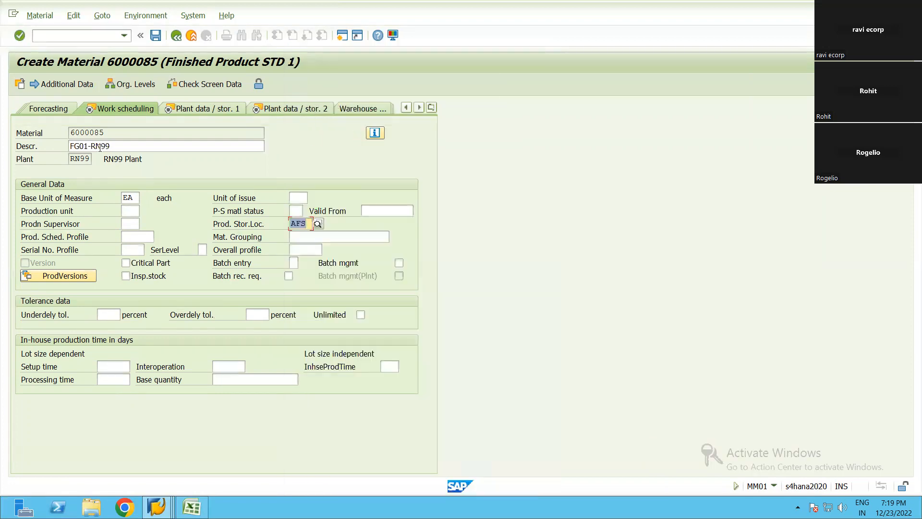
pyautogui.click(100, 147)
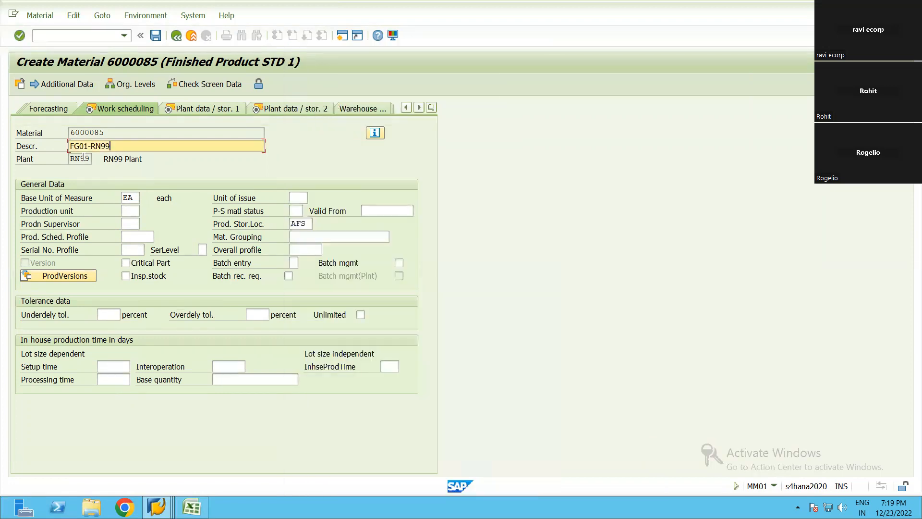
pyautogui.click(308, 225)
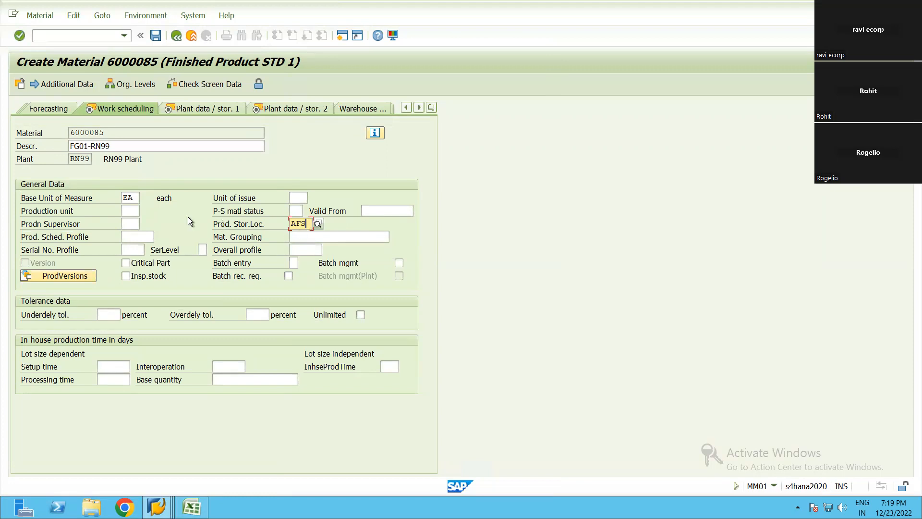
pyautogui.press('Return')
pyautogui.press('Return')
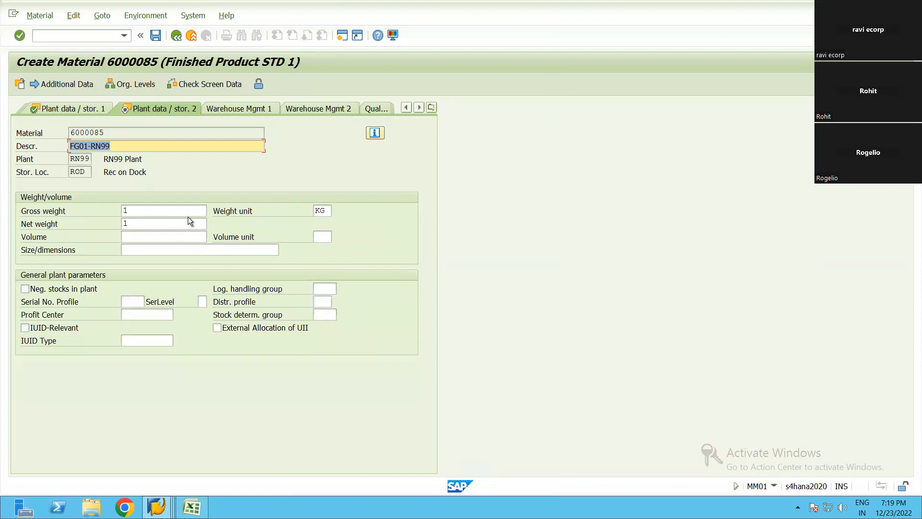
pyautogui.press('Return')
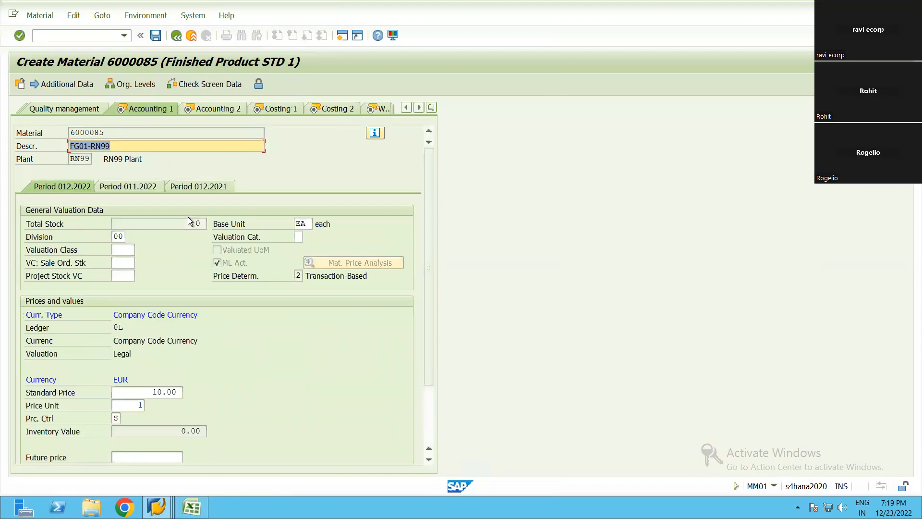
# Enter valuation class 7920 for FG01-RN99 in the Accounting 1 view and confirm the view
pyautogui.click(123, 250)
pyautogui.click(120, 265)
pyautogui.press('Return')
pyautogui.press('Return')
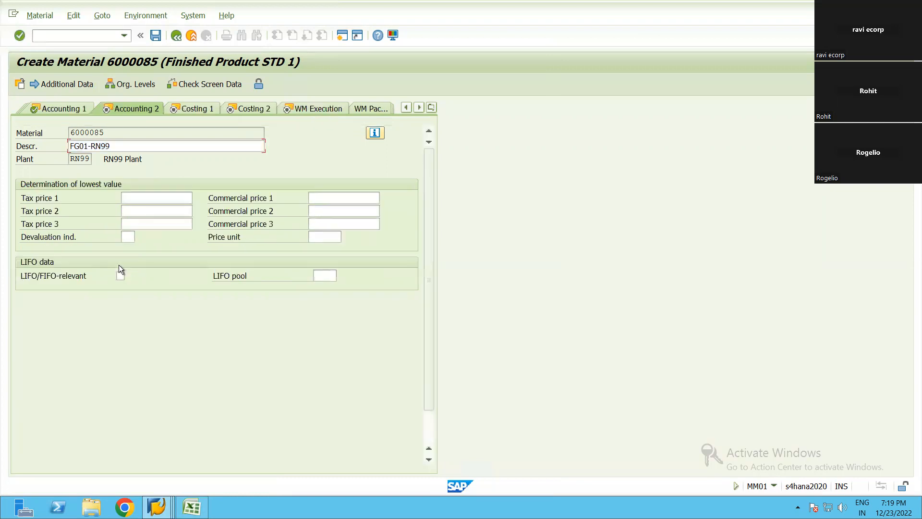
# Accept the remaining accounting, costing and WM Execution views and save material FG01-RN99
pyautogui.press('Return')
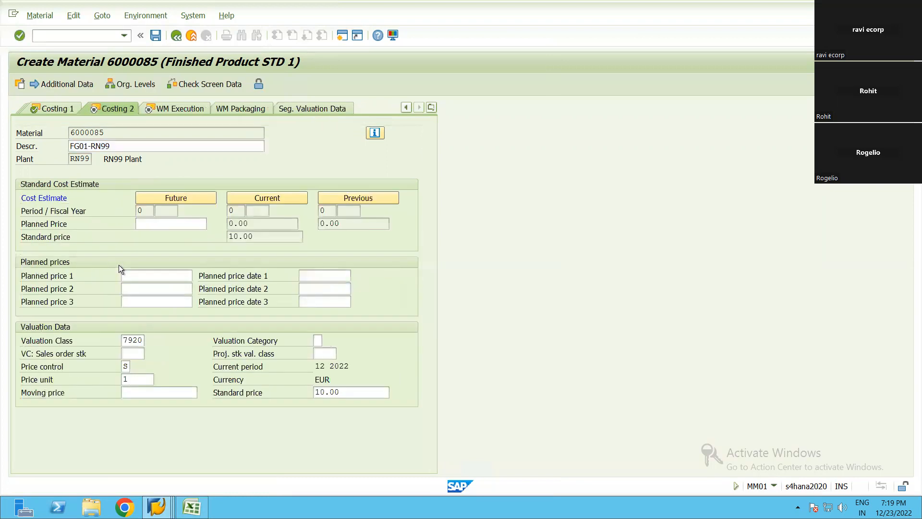
pyautogui.press('Return')
pyautogui.press('Return')
pyautogui.press('Return')
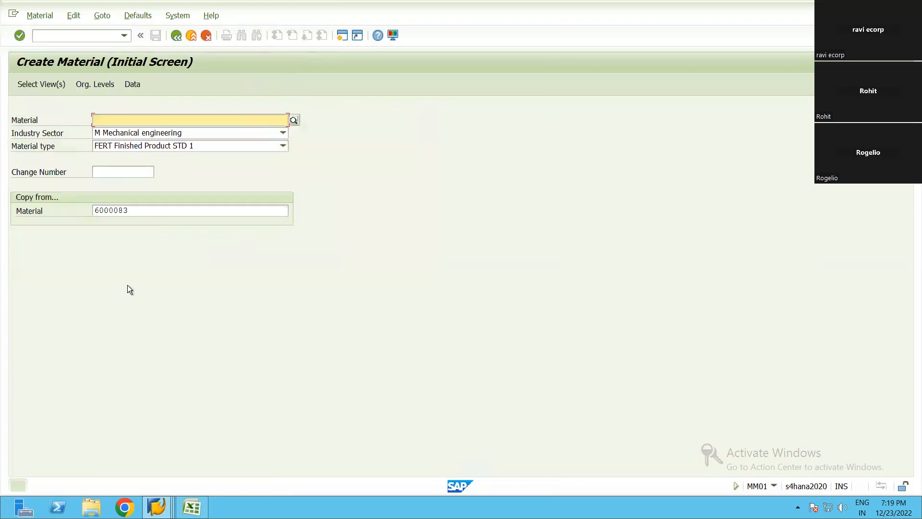
# Copy the new material number 6000085 from the SAP creation message and paste it into cell E5 of the Excel sheet
pyautogui.doubleClick(88, 485)
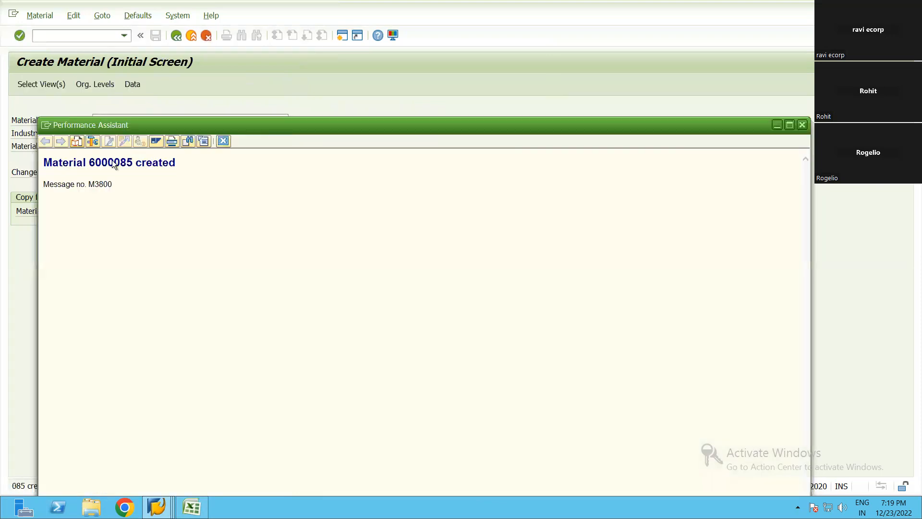
pyautogui.doubleClick(112, 163)
pyautogui.hotkey('ctrl', 'c')
pyautogui.click(223, 140)
pyautogui.click(192, 507)
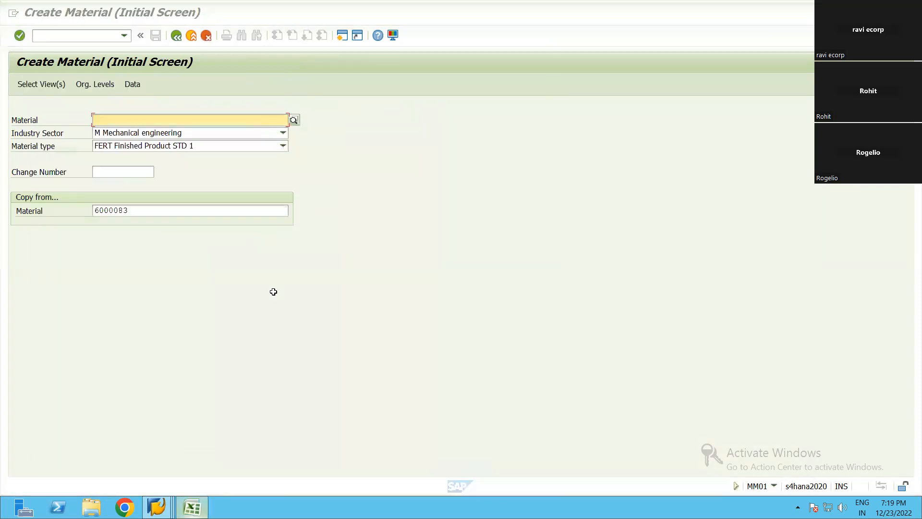
pyautogui.hotkey('ctrl', 'v')
pyautogui.click(399, 166)
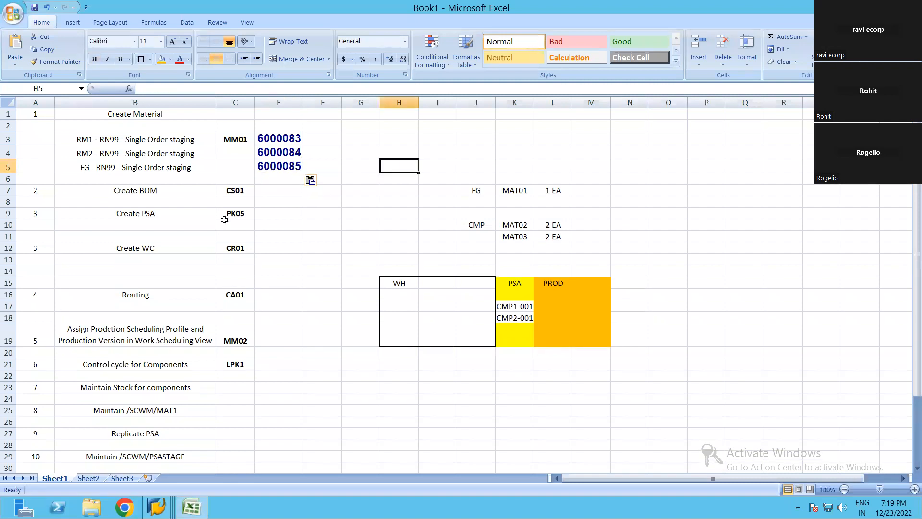
# Go to the Create BOM entry in the Excel process list, switch to SAP and start transaction CS01
pyautogui.click(269, 170)
pyautogui.click(156, 190)
pyautogui.click(268, 192)
pyautogui.hotkey('alt', 'Tab')
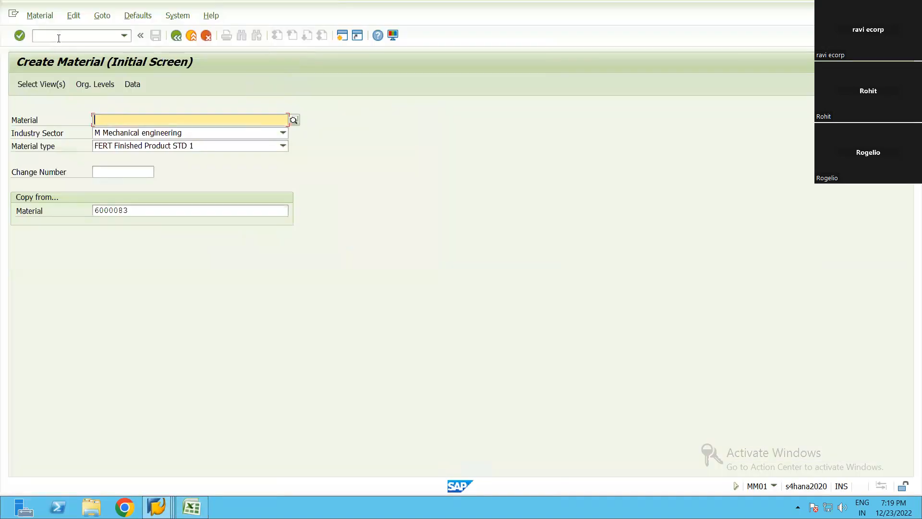
pyautogui.click(79, 36)
pyautogui.write('/ncs01')
pyautogui.press('Return')
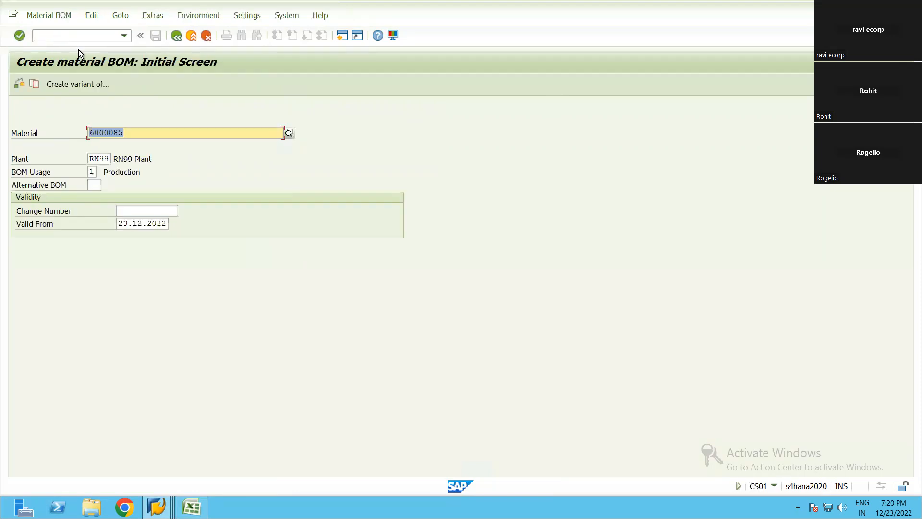
# Check the finished-product number in Excel cell E5 against the material entered for the BOM
pyautogui.hotkey('alt', 'Tab')
pyautogui.click(284, 166)
pyautogui.hotkey('alt', 'Tab')
# Choose BOM usage 1 (Production) for material 6000085 in plant RN99 and continue to the BOM item overview
pyautogui.click(99, 159)
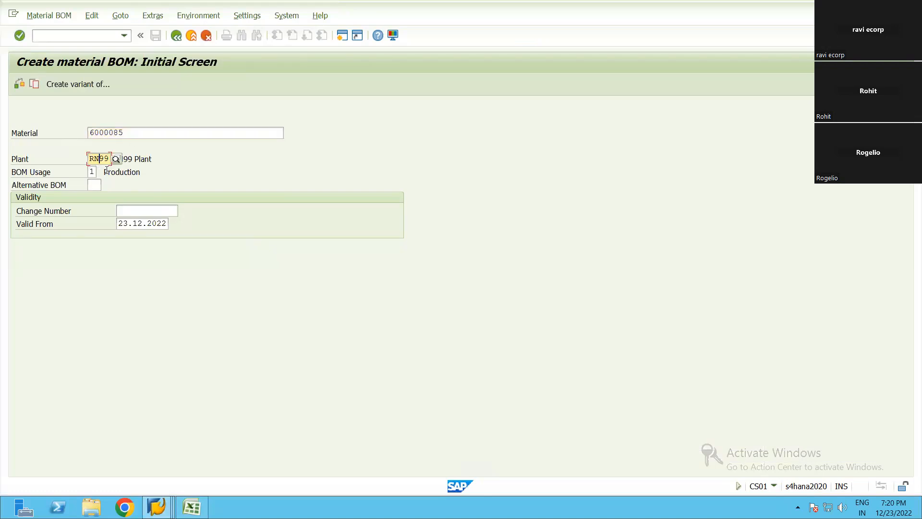
pyautogui.click(93, 171)
pyautogui.press('F4')
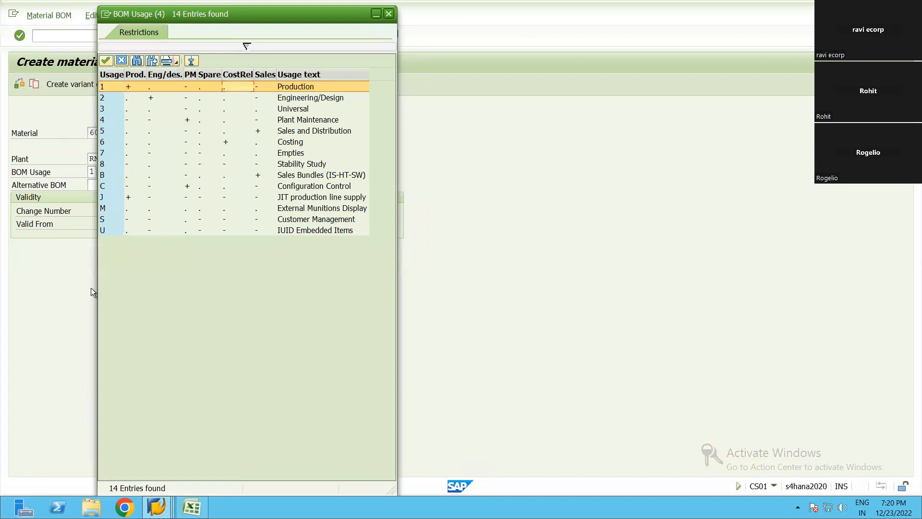
pyautogui.press('Return')
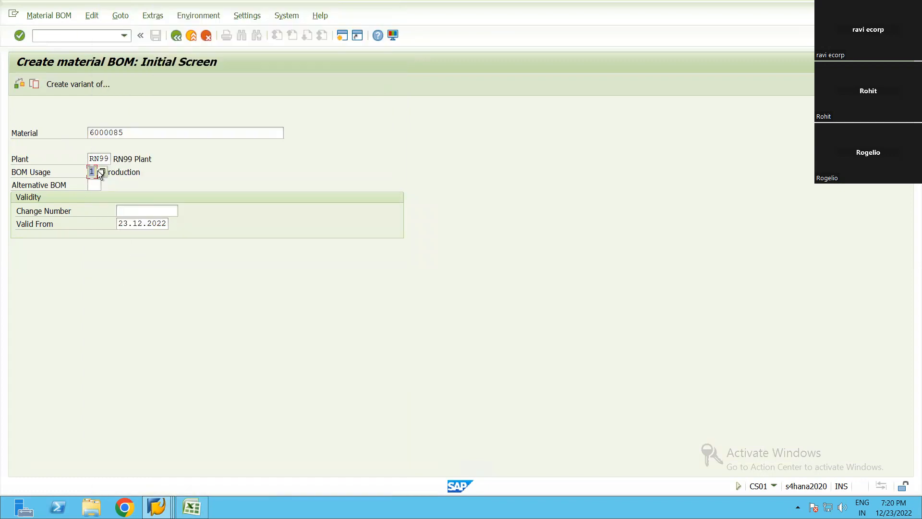
pyautogui.moveTo(237, 14); pyautogui.dragTo(356, 56)
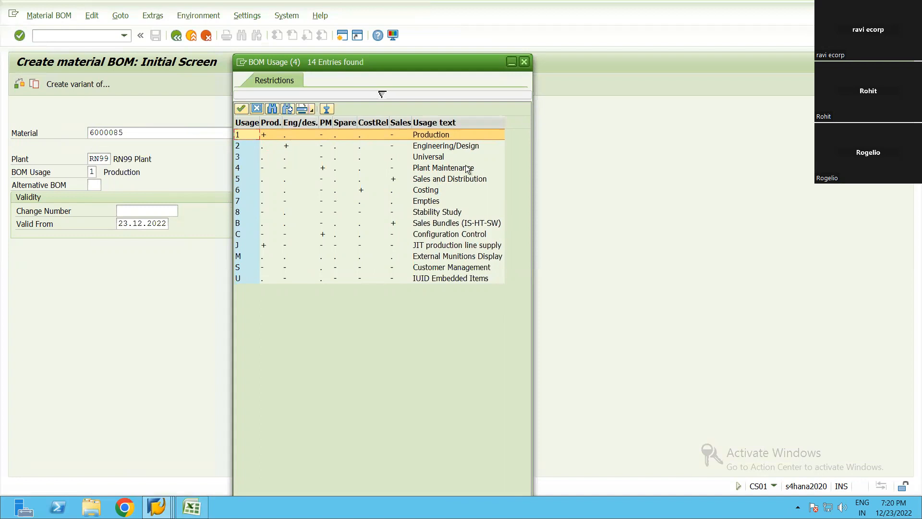
pyautogui.click(486, 179)
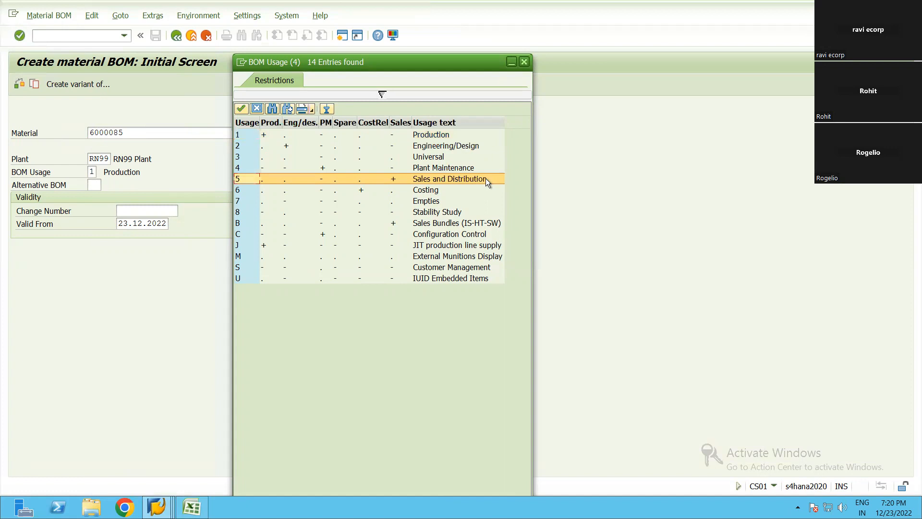
pyautogui.doubleClick(431, 135)
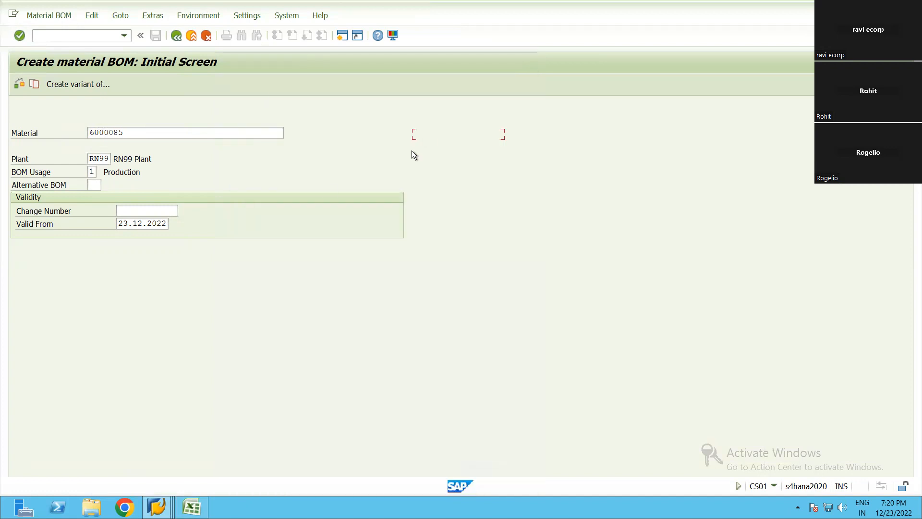
pyautogui.press('Return')
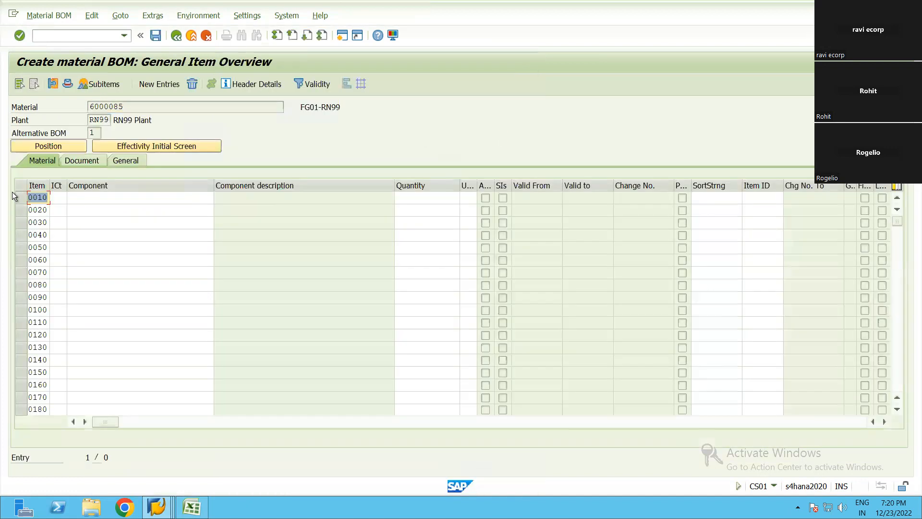
# Enter BOM item 0010 as a stock item (L) with component 6000083 copied from cell E3 of the Excel list
pyautogui.click(63, 198)
pyautogui.click(72, 197)
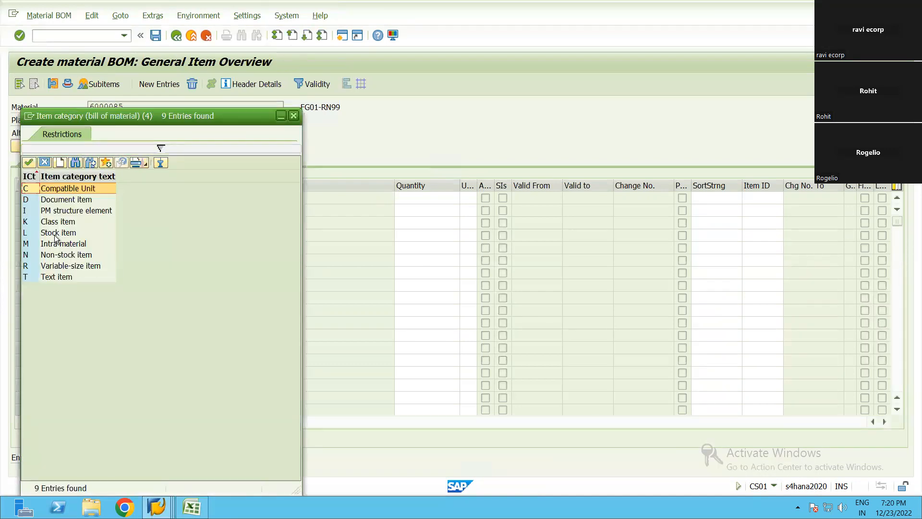
pyautogui.doubleClick(57, 233)
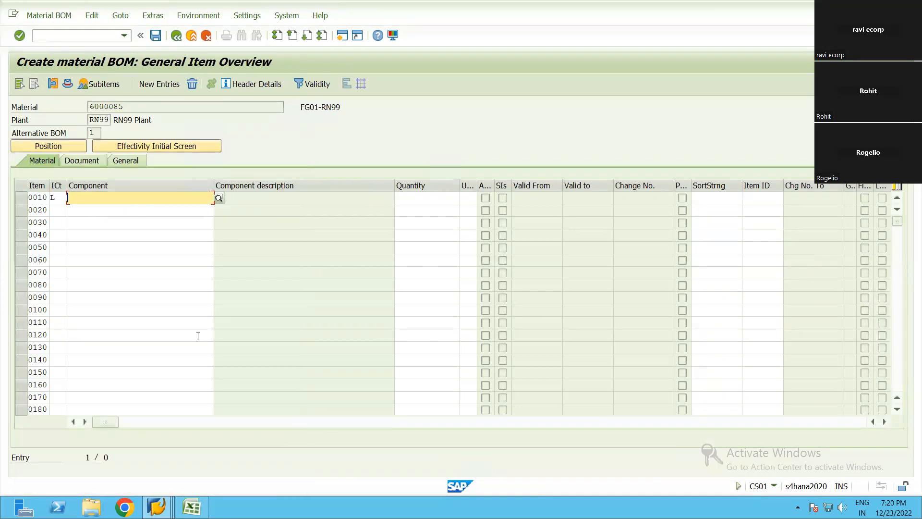
pyautogui.click(192, 507)
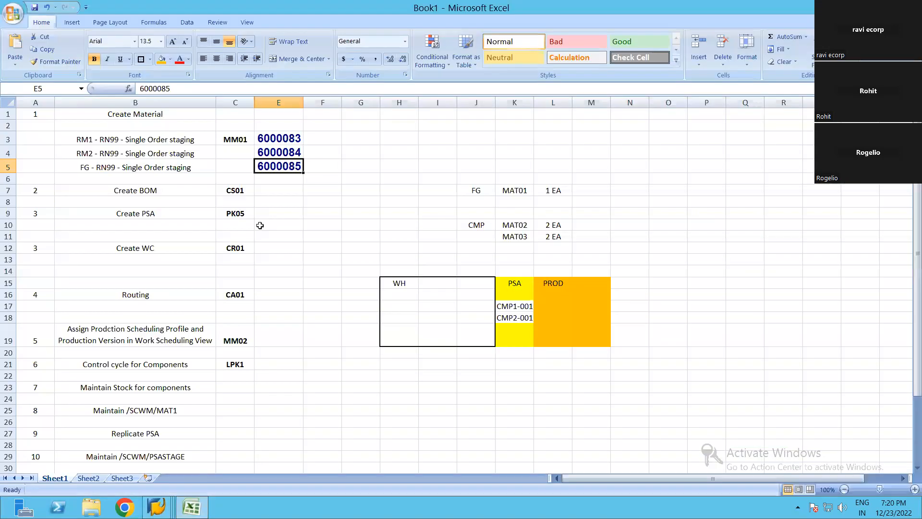
pyautogui.click(295, 141)
pyautogui.hotkey('ctrl', 'c')
pyautogui.hotkey('alt', 'Tab')
pyautogui.hotkey('ctrl', 'v')
pyautogui.click(143, 219)
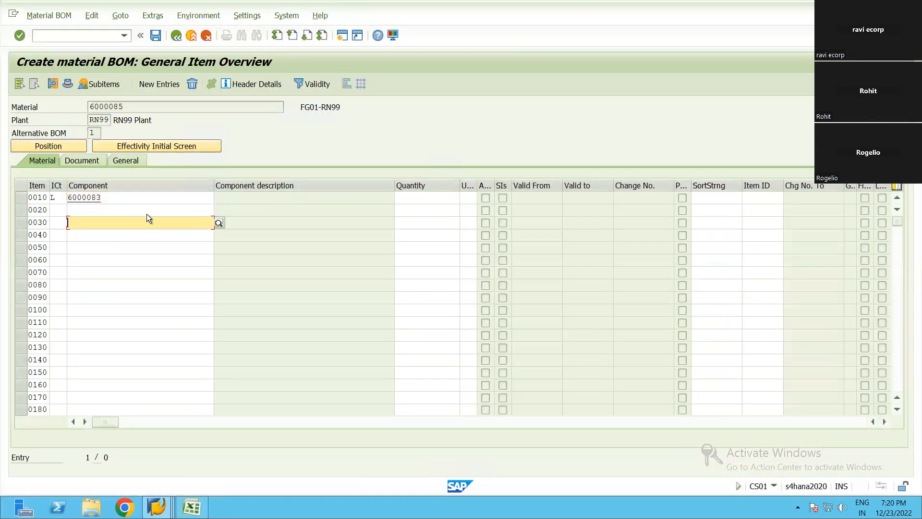
# Enter BOM item 0020 with category L and component 6000084 copied from cell E4 of the Excel list
pyautogui.hotkey('alt', 'Tab')
pyautogui.click(284, 153)
pyautogui.hotkey('ctrl', 'c')
pyautogui.hotkey('alt', 'Tab')
pyautogui.click(69, 210)
pyautogui.hotkey('ctrl', 'v')
pyautogui.press('Return')
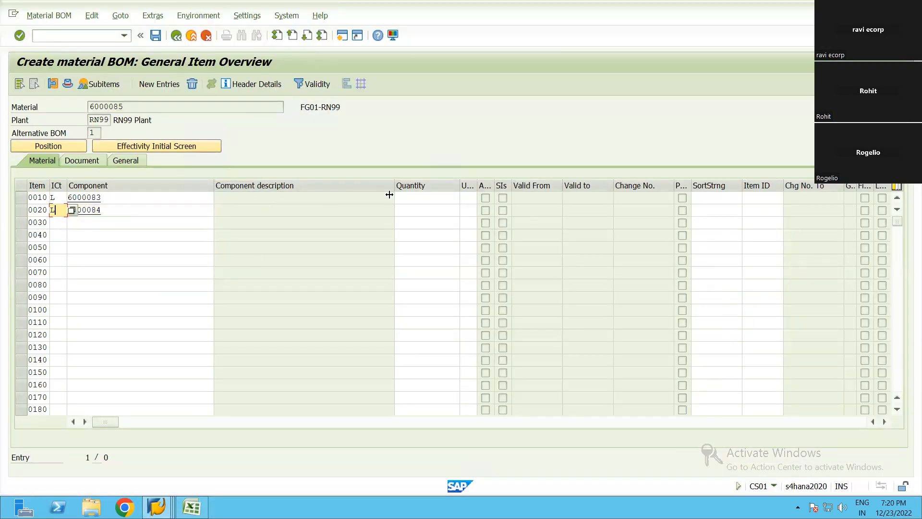
pyautogui.press('Return')
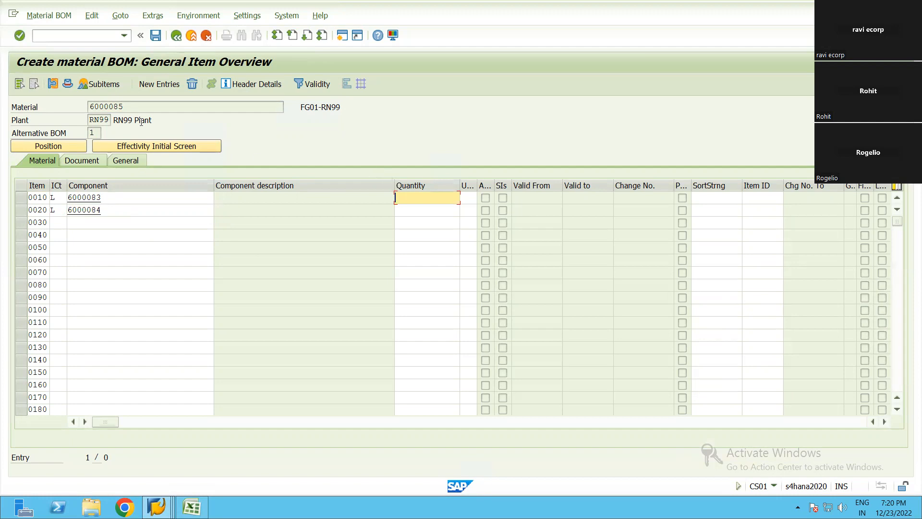
# Set the quantity of components 6000083 and 6000084 to 2 each and save the BOM
pyautogui.click(237, 108)
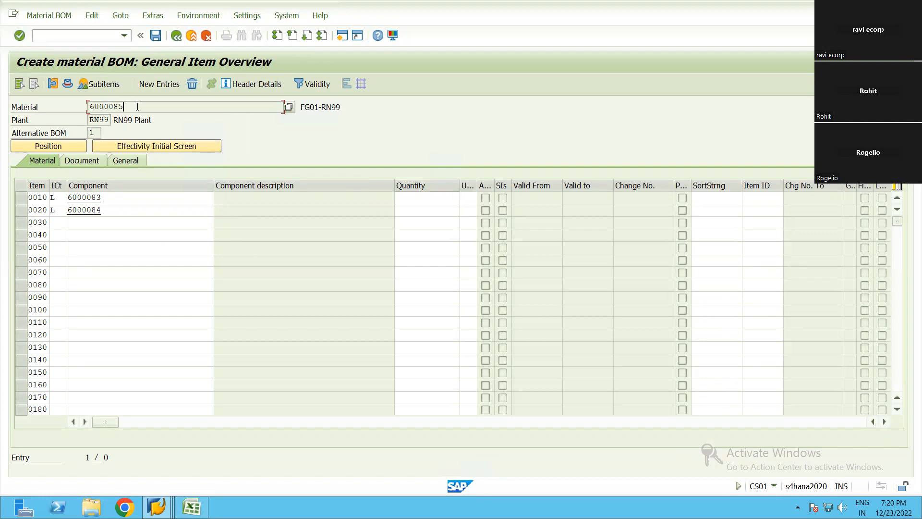
pyautogui.click(451, 198)
pyautogui.write('2')
pyautogui.press('Down')
pyautogui.write('2')
pyautogui.press('Return')
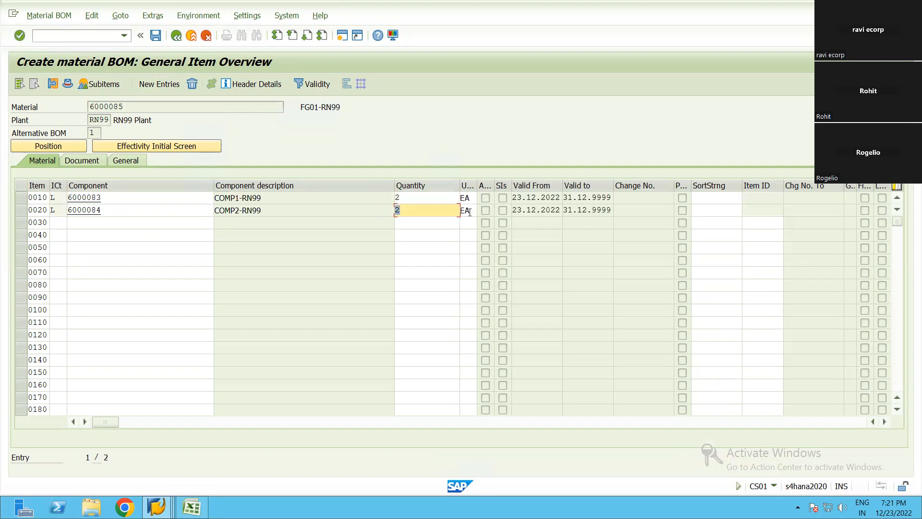
pyautogui.hotkey('ctrl', 's')
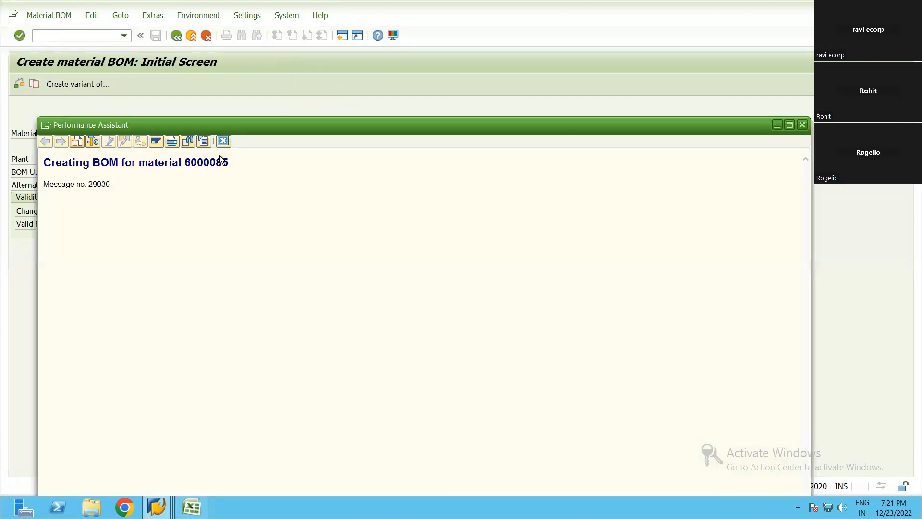
# Copy material number 6000085 from the BOM creation message and paste it into cell E7 of the Excel sheet
pyautogui.moveTo(185, 162); pyautogui.dragTo(228, 163)
pyautogui.hotkey('alt', 'Tab')
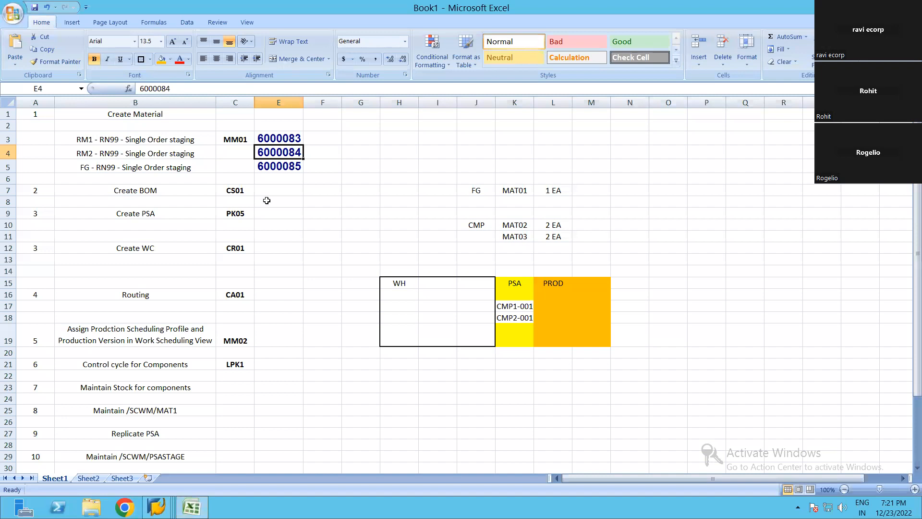
pyautogui.click(288, 190)
pyautogui.hotkey('ctrl', 'v')
pyautogui.click(307, 263)
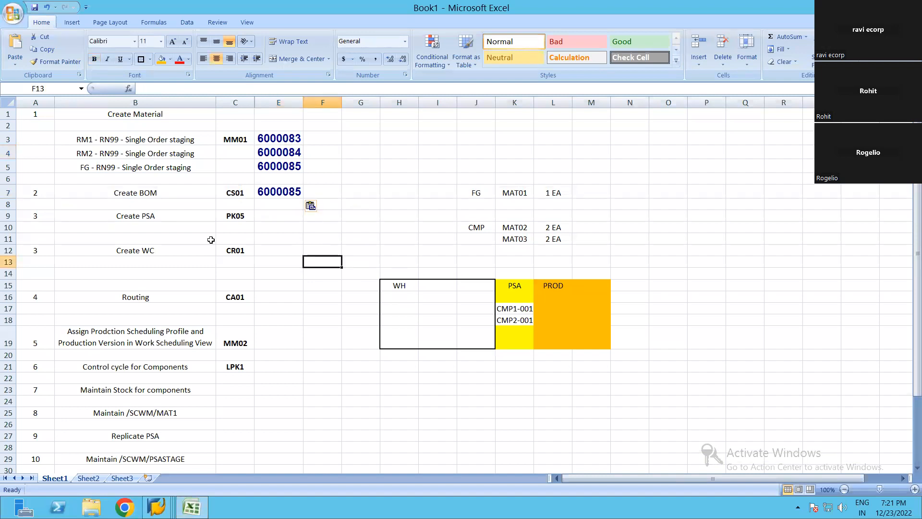
# Switch back to SAP and display the saved BOM of material 6000085 in plant RN99
pyautogui.click(139, 215)
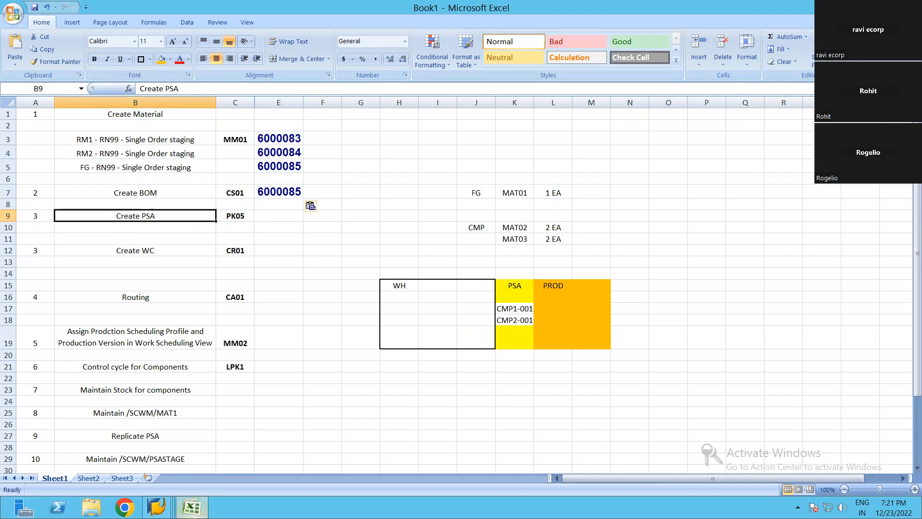
pyautogui.moveTo(156, 507)
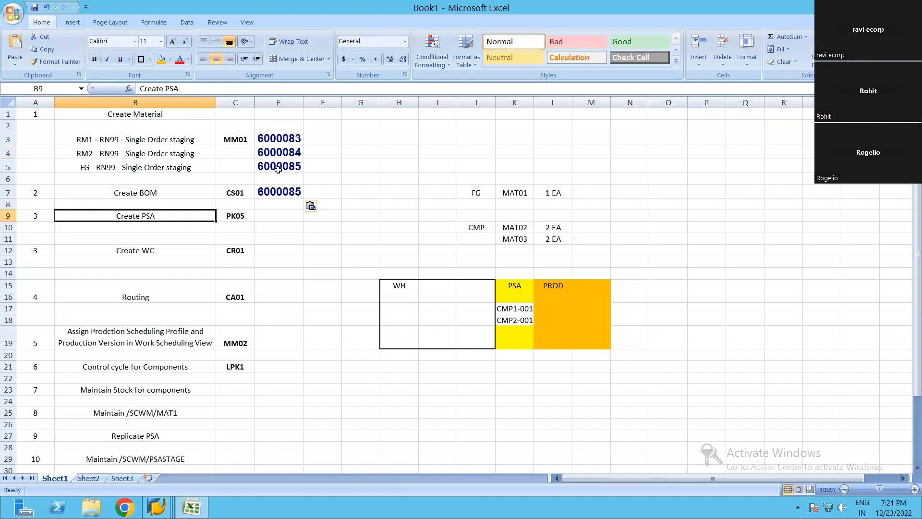
pyautogui.click(160, 506)
pyautogui.click(281, 463)
pyautogui.click(49, 15)
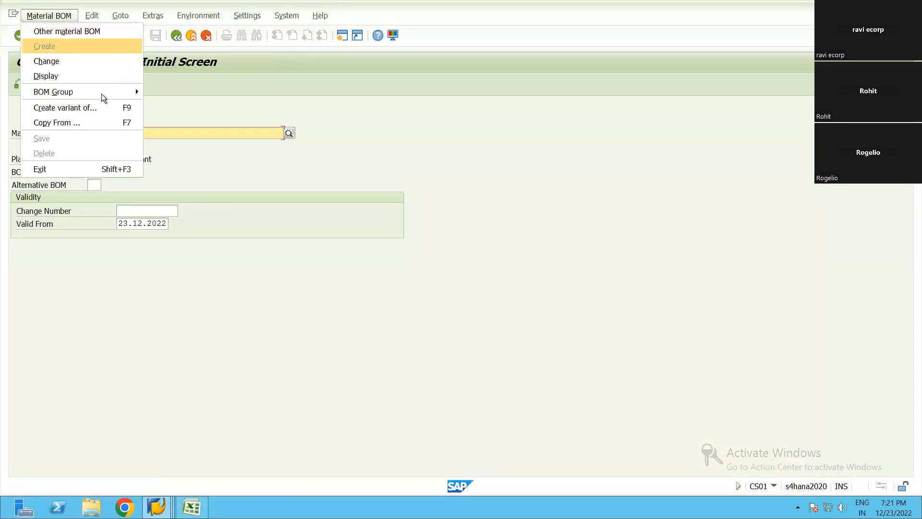
pyautogui.click(47, 76)
pyautogui.press('Return')
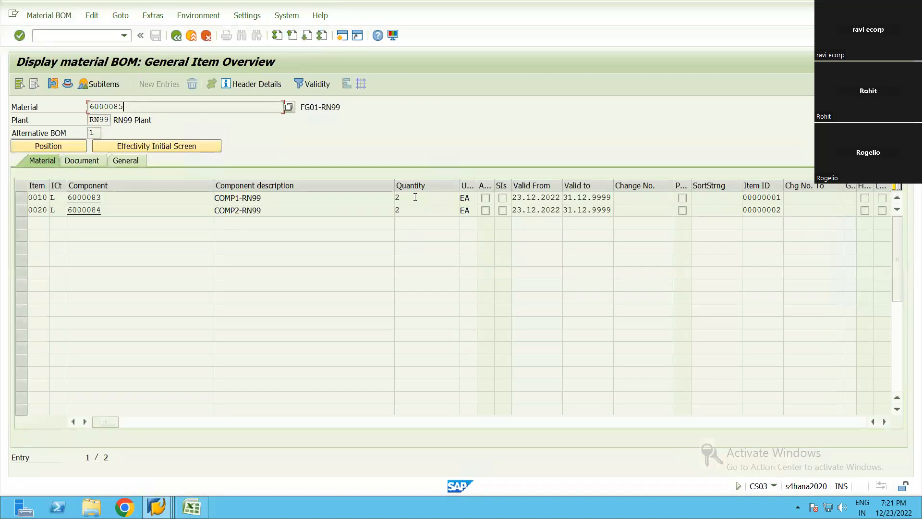
# Check the component quantities and the base quantity in the BOM header, then leave the BOM display
pyautogui.click(396, 210)
pyautogui.press('Up')
pyautogui.click(67, 84)
pyautogui.click(136, 302)
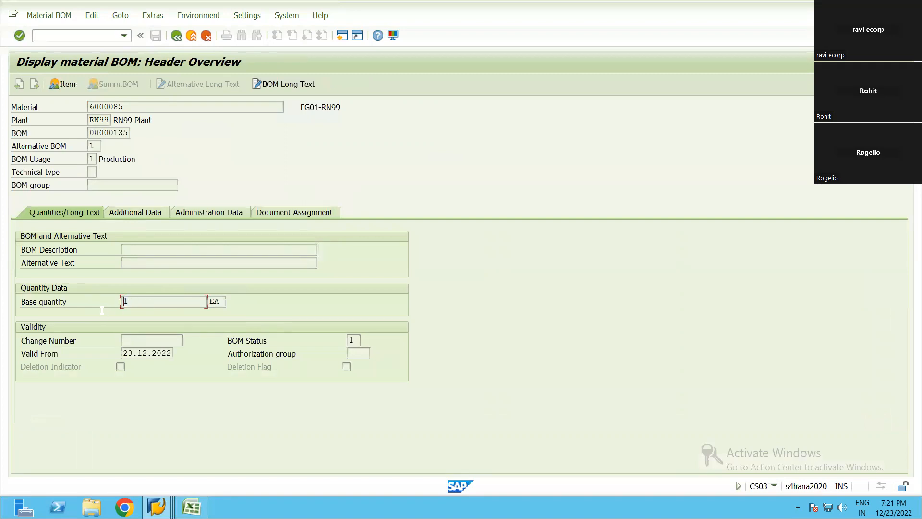
pyautogui.click(181, 35)
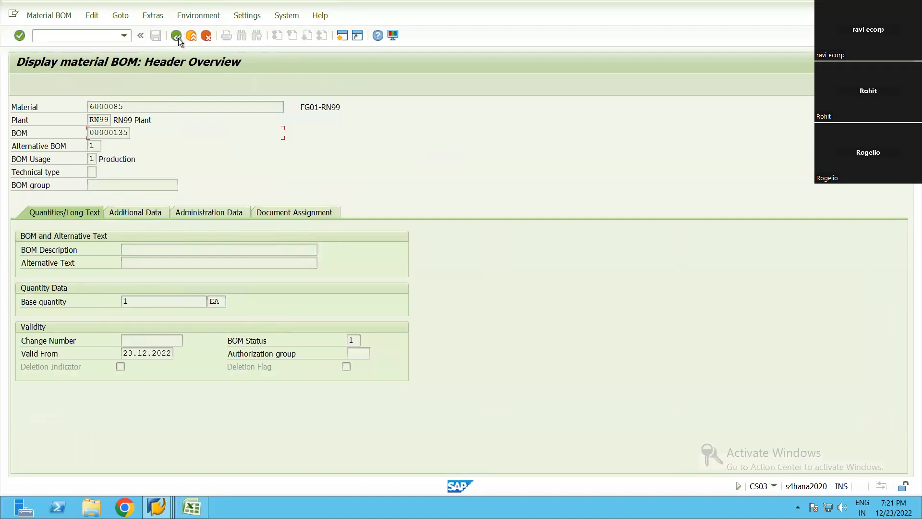
# Go to the Create PSA entry in the Excel process list, switch to SAP and start transaction PK05 for plant RN99
pyautogui.hotkey('alt', 'Tab')
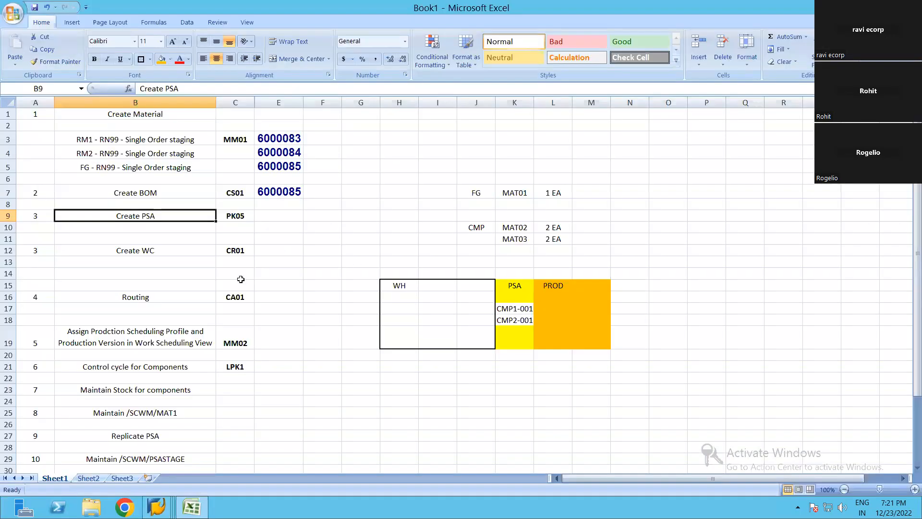
pyautogui.click(150, 194)
pyautogui.click(145, 215)
pyautogui.click(282, 220)
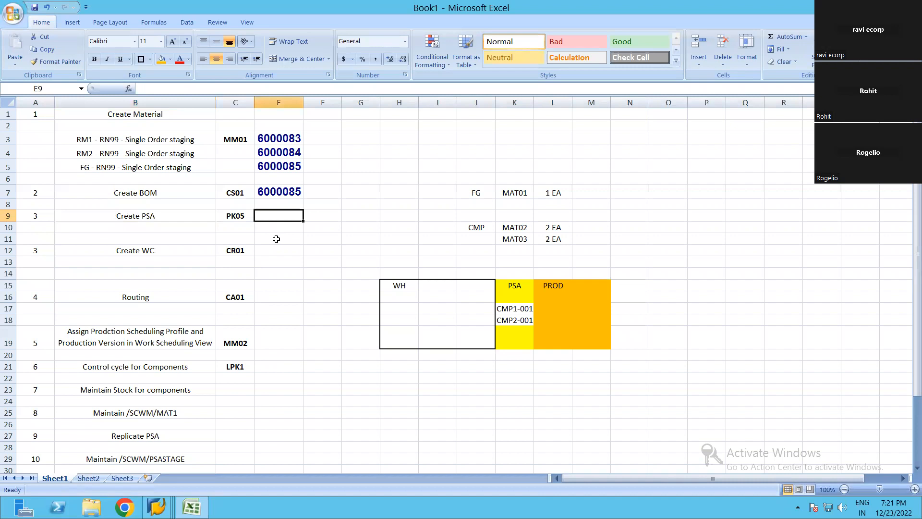
pyautogui.click(172, 218)
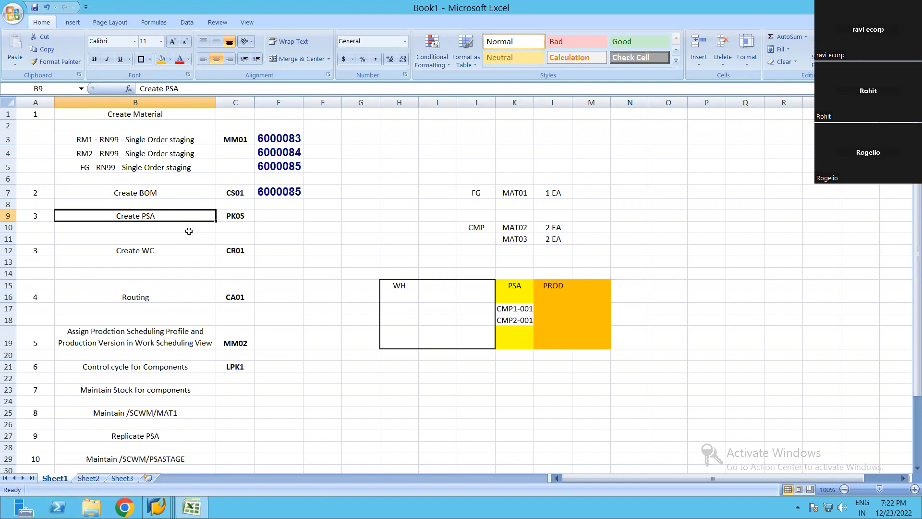
pyautogui.click(233, 220)
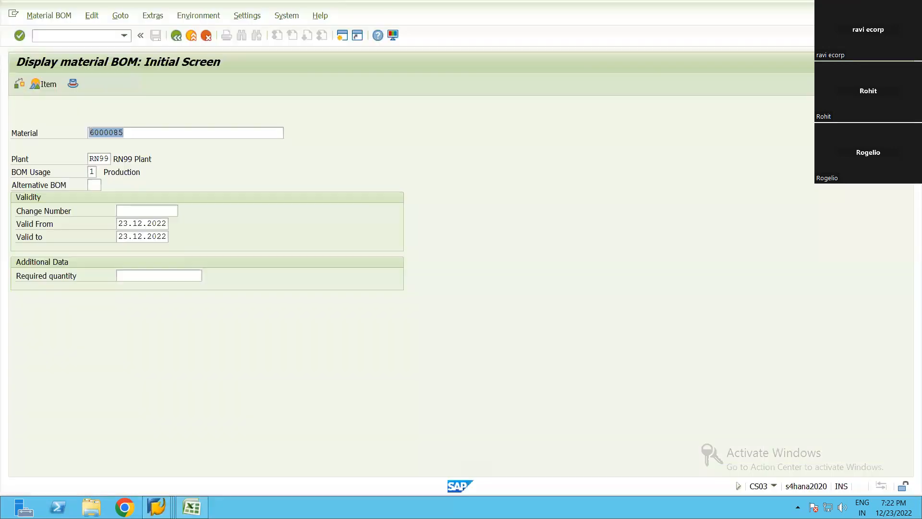
pyautogui.click(156, 507)
pyautogui.write('/npk05')
pyautogui.press('Return')
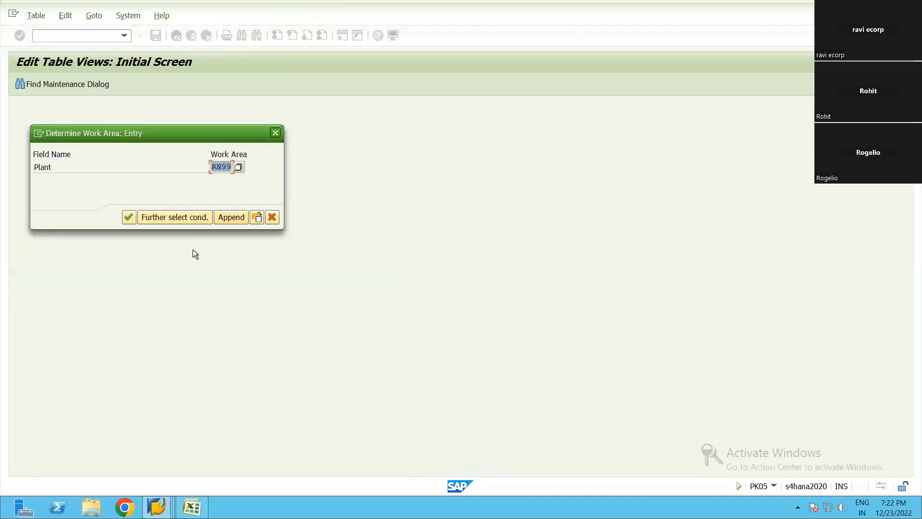
pyautogui.press('Return')
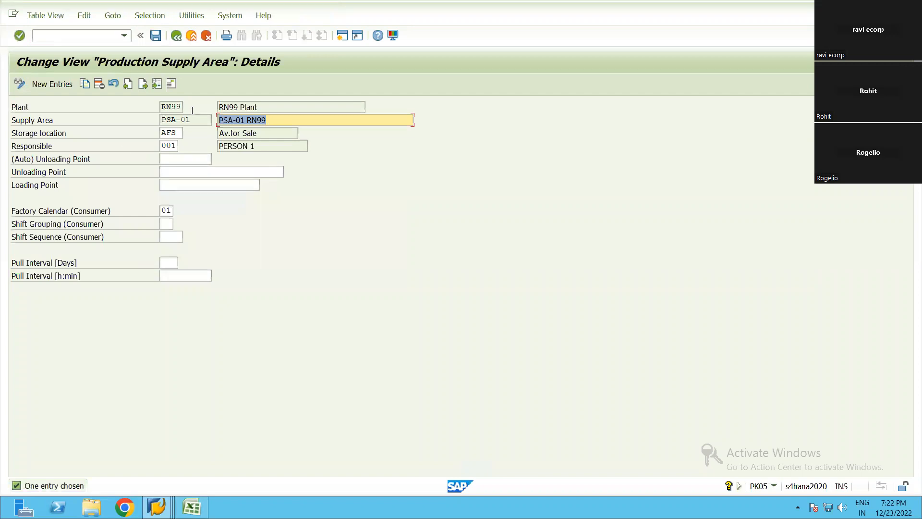
# Copy supply area PSA-01 as a new entry named PSA-RN99, with PSA-RN99 also as its description
pyautogui.click(86, 84)
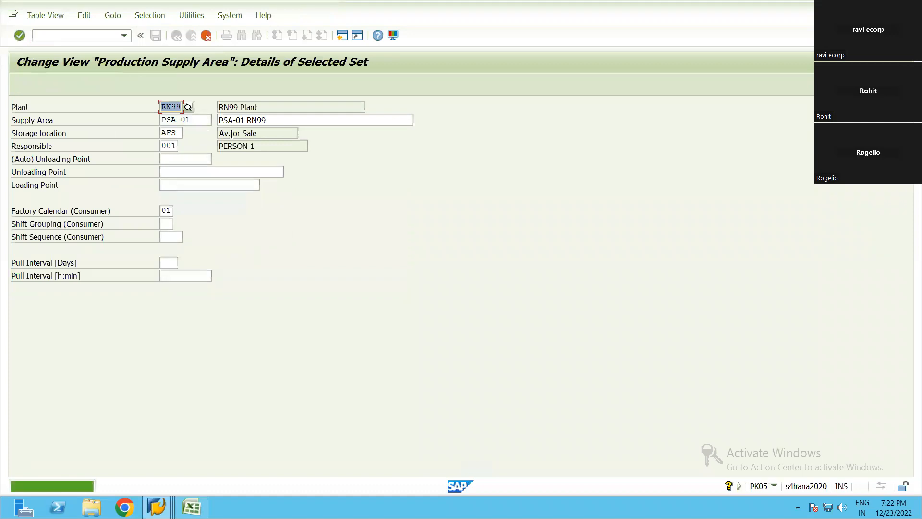
pyautogui.press('Tab')
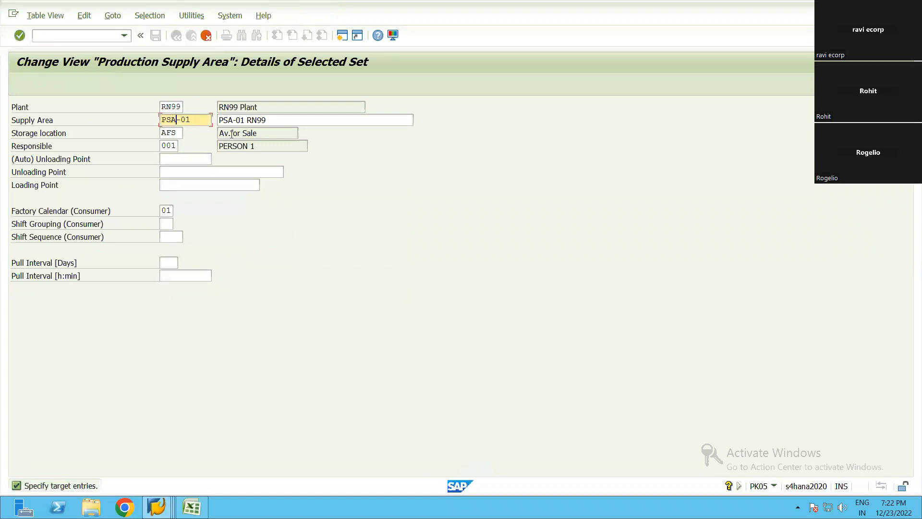
pyautogui.write('RN99')
pyautogui.hotkey('shift', 'Home')
pyautogui.hotkey('ctrl', 'c')
pyautogui.press('Tab')
pyautogui.hotkey('ctrl', 'v')
pyautogui.press('Tab')
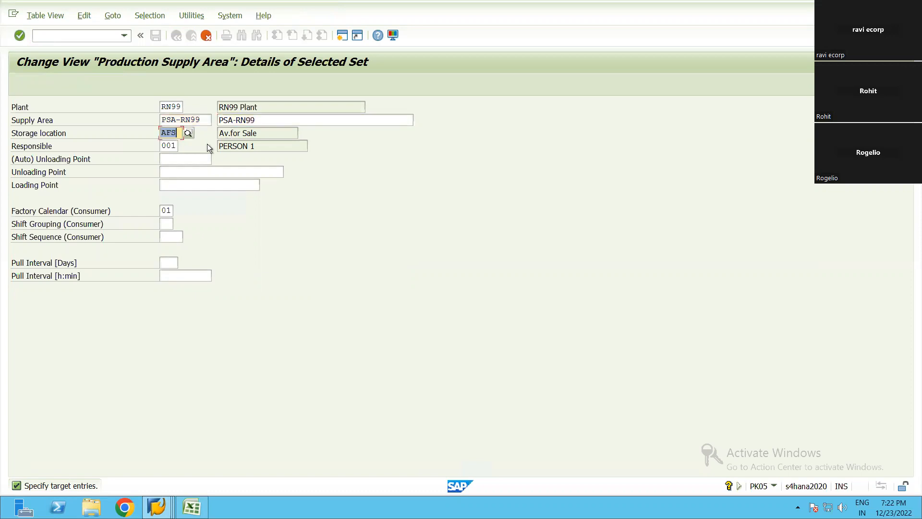
# Check the available responsible persons and factory calendars for supply area PSA-RN99, keeping 001 and 01
pyautogui.click(172, 146)
pyautogui.click(183, 146)
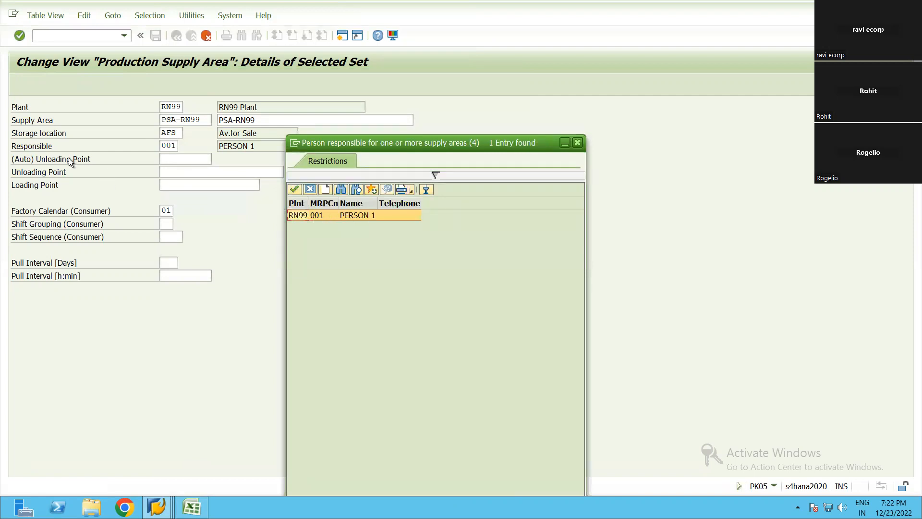
pyautogui.press('Return')
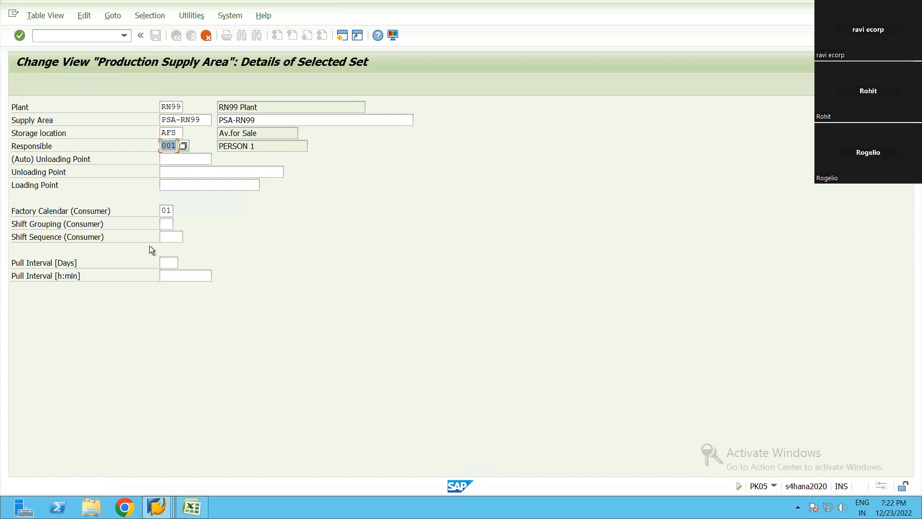
pyautogui.click(165, 187)
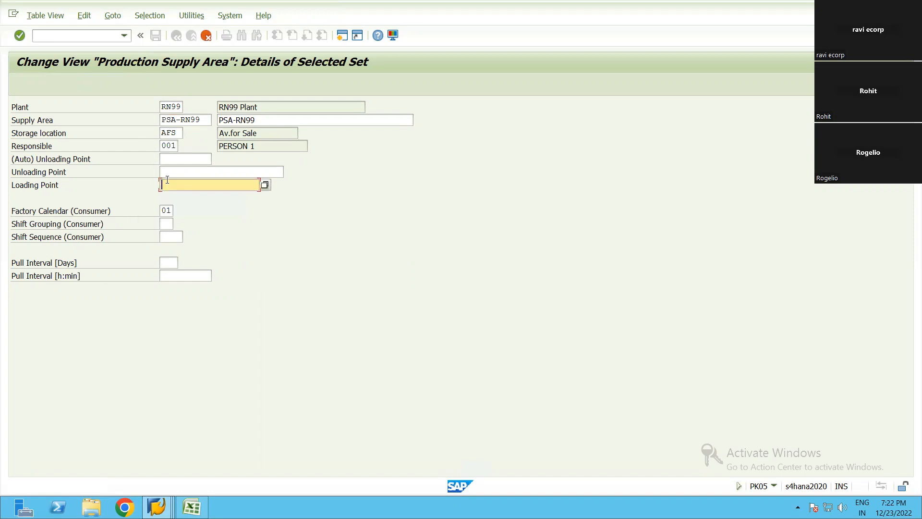
pyautogui.click(171, 210)
pyautogui.press('F4')
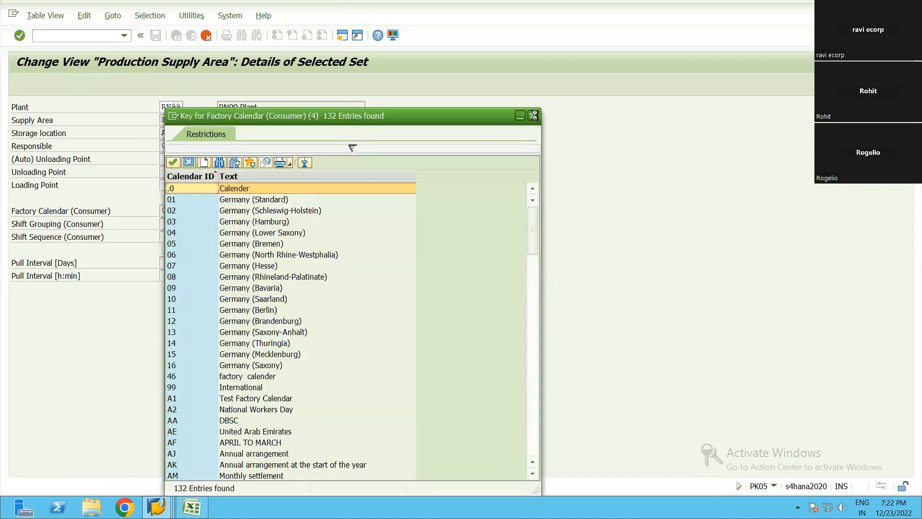
pyautogui.click(534, 115)
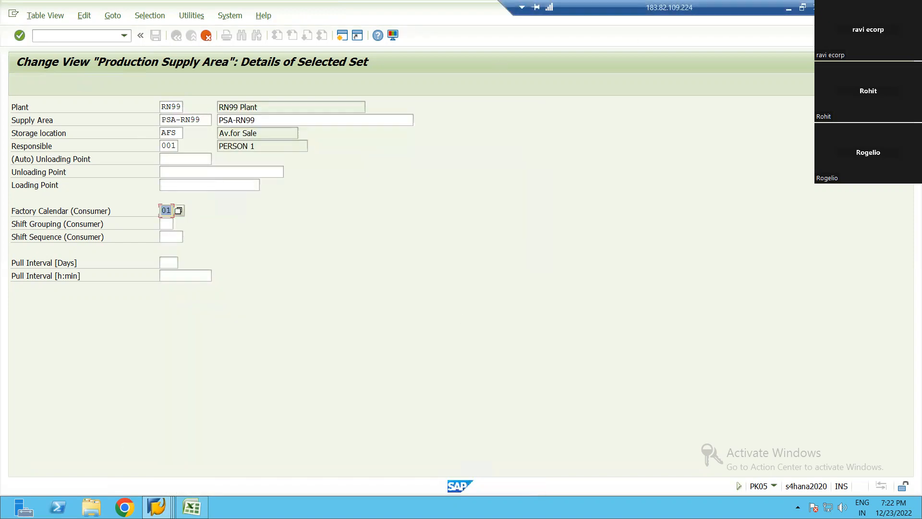
pyautogui.click(191, 507)
pyautogui.click(299, 312)
pyautogui.moveTo(36, 113); pyautogui.dragTo(331, 364)
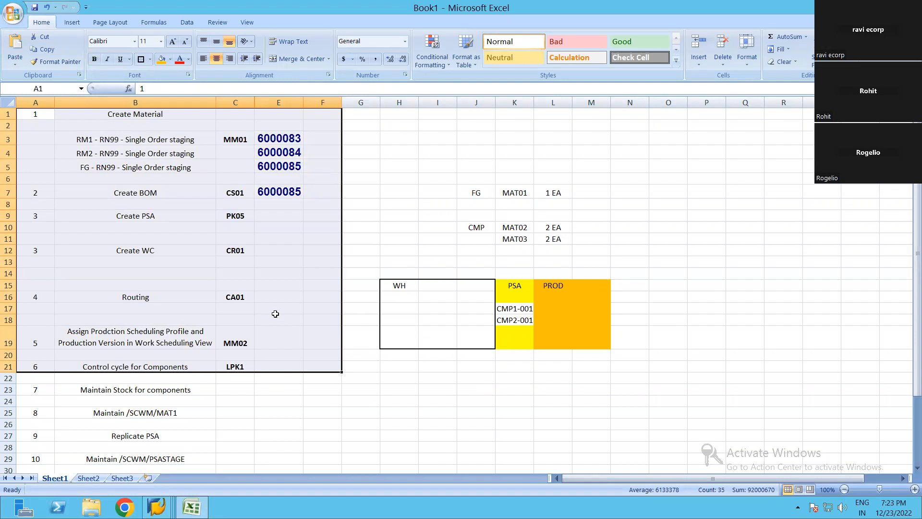
pyautogui.hotkey('alt', 'Tab')
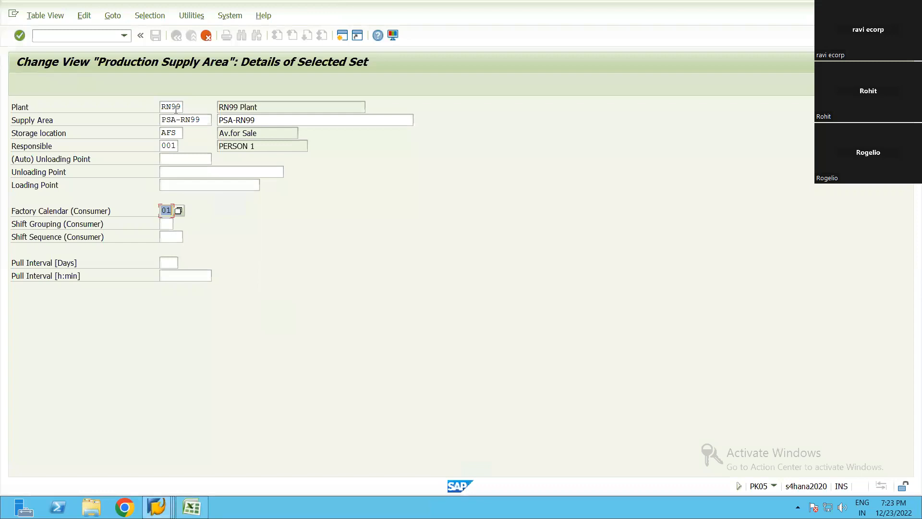
pyautogui.hotkey('alt', 'Tab')
pyautogui.hotkey('alt', 'Tab')
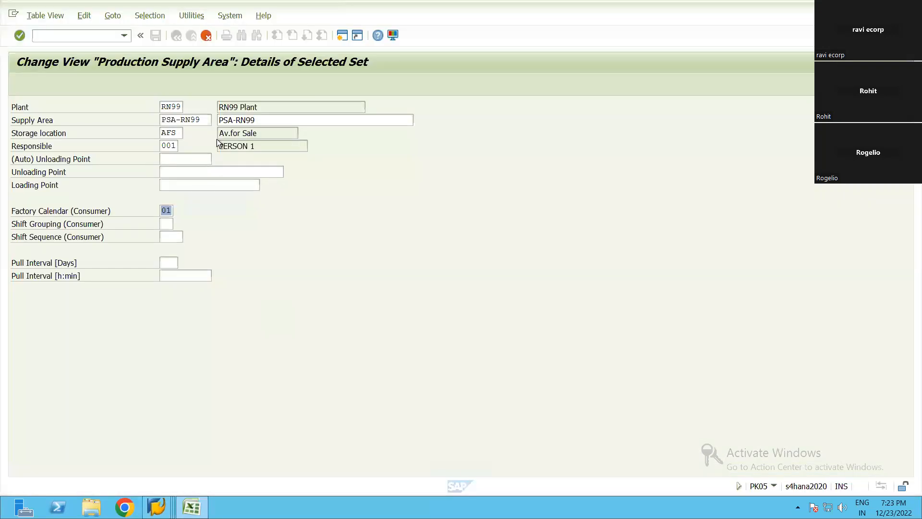
# Copy the supply area name PSA-RN99 into cell E9 beside Create PSA in the Excel list and return to SAP
pyautogui.moveTo(202, 121); pyautogui.dragTo(160, 121)
pyautogui.hotkey('alt', 'Tab')
pyautogui.click(274, 251)
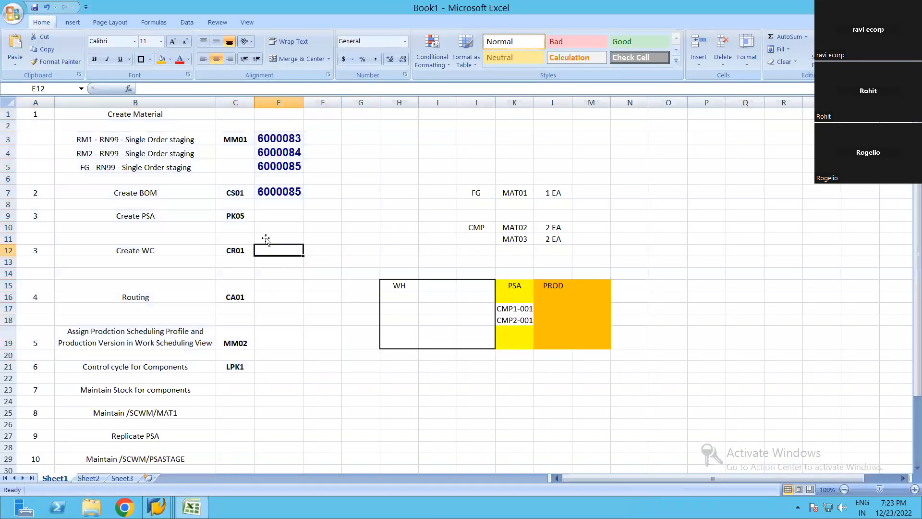
pyautogui.click(278, 217)
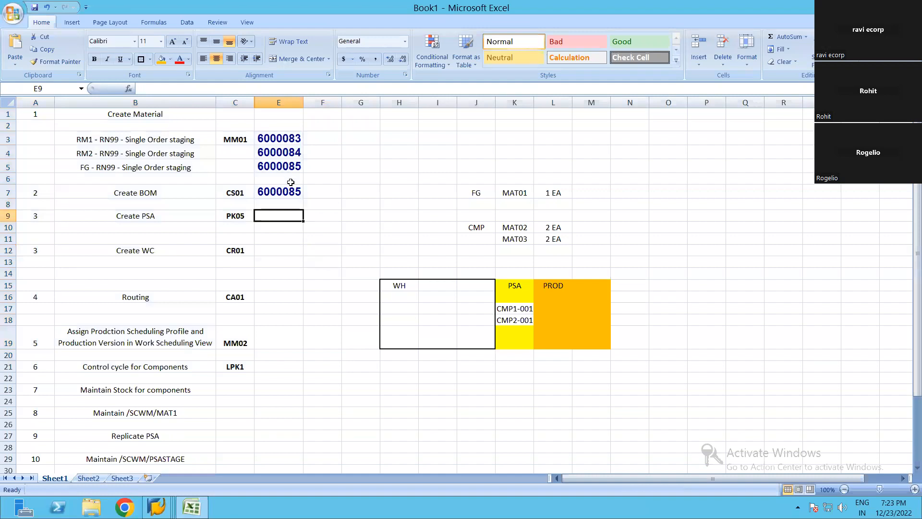
pyautogui.hotkey('alt', 'Tab')
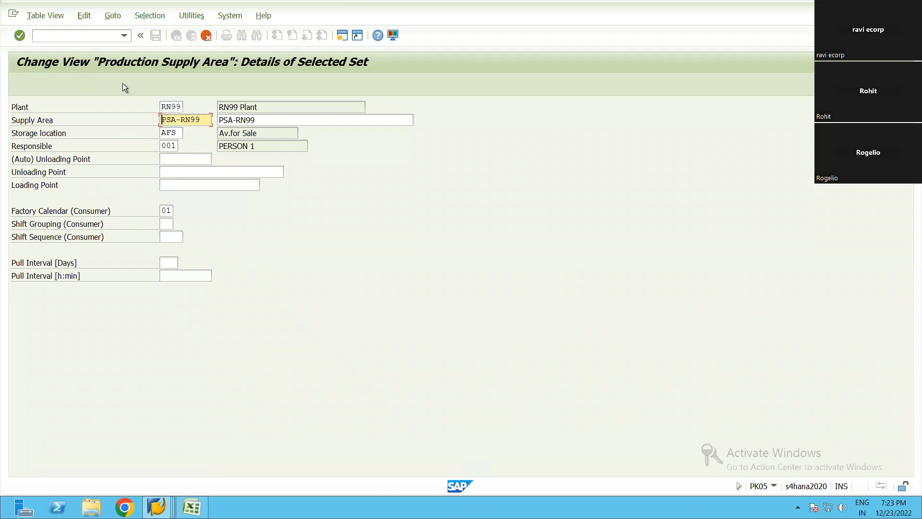
# Accept and save the new supply area PSA-RN99, then return to the production supply area overview
pyautogui.press('Return')
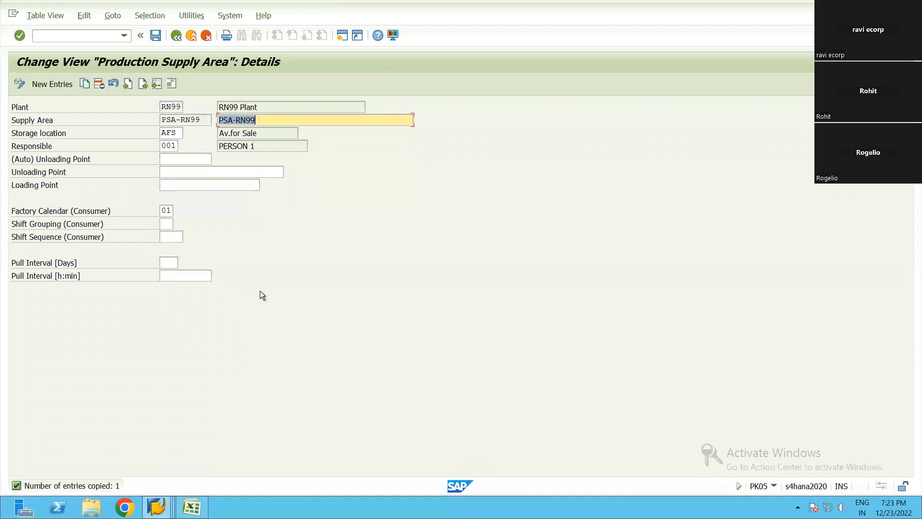
pyautogui.hotkey('ctrl', 's')
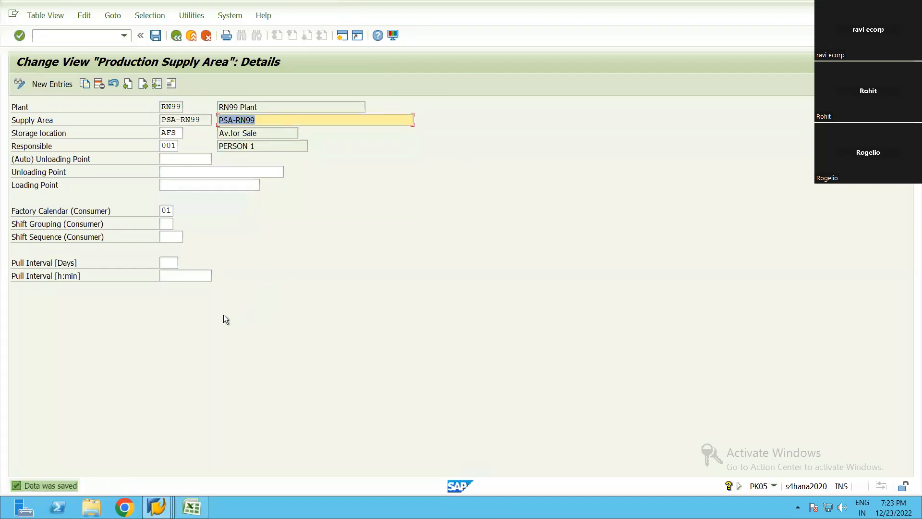
pyautogui.click(177, 35)
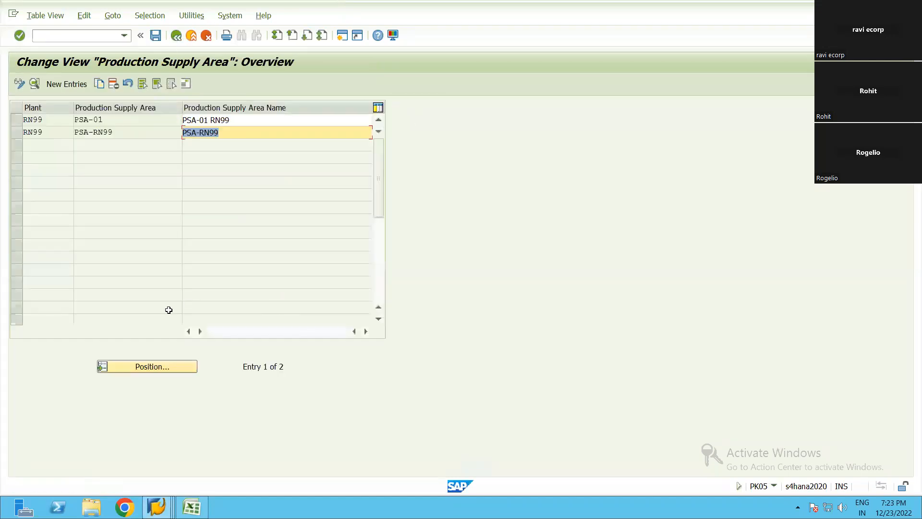
# Copy the transaction code CR01 from the Create WC row in Excel and start that transaction in SAP
pyautogui.hotkey('alt', 'Tab')
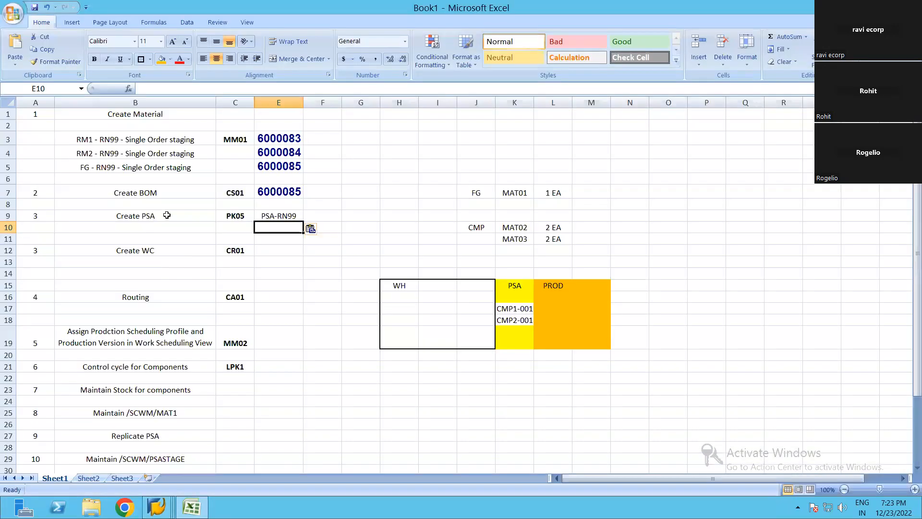
pyautogui.click(153, 252)
pyautogui.click(274, 249)
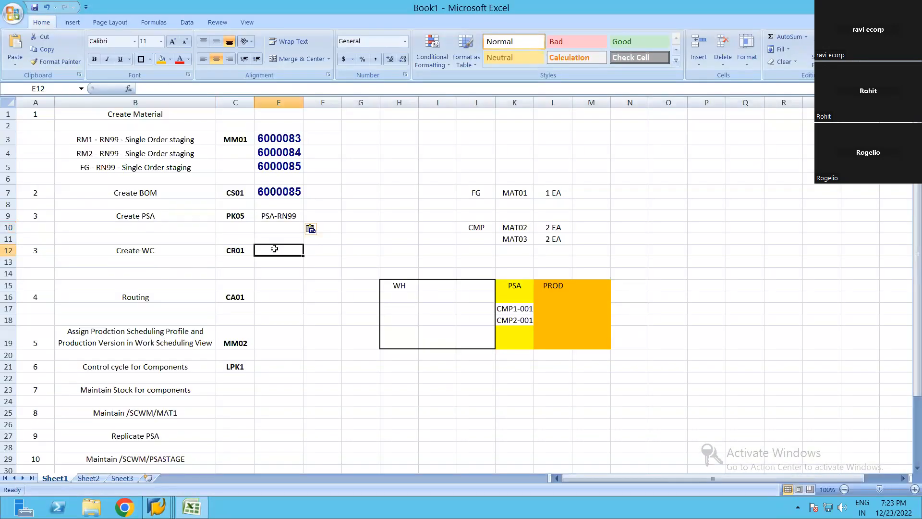
pyautogui.press('Left')
pyautogui.hotkey('ctrl', 'c')
pyautogui.hotkey('alt', 'Tab')
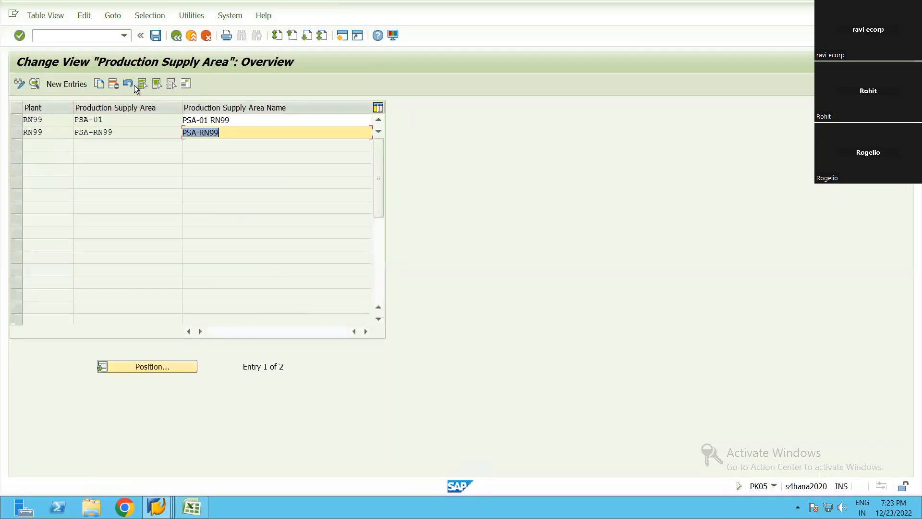
pyautogui.click(65, 36)
pyautogui.write('/n')
pyautogui.hotkey('ctrl', 'v')
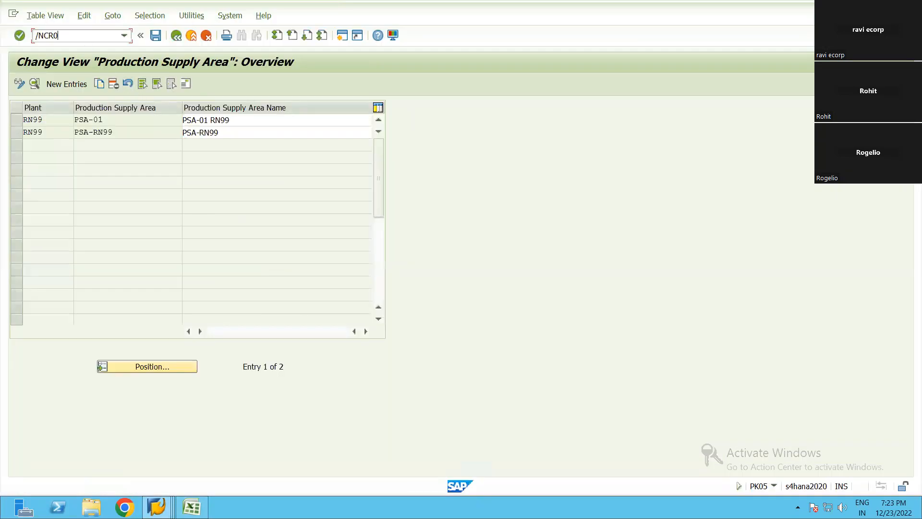
pyautogui.press('Return')
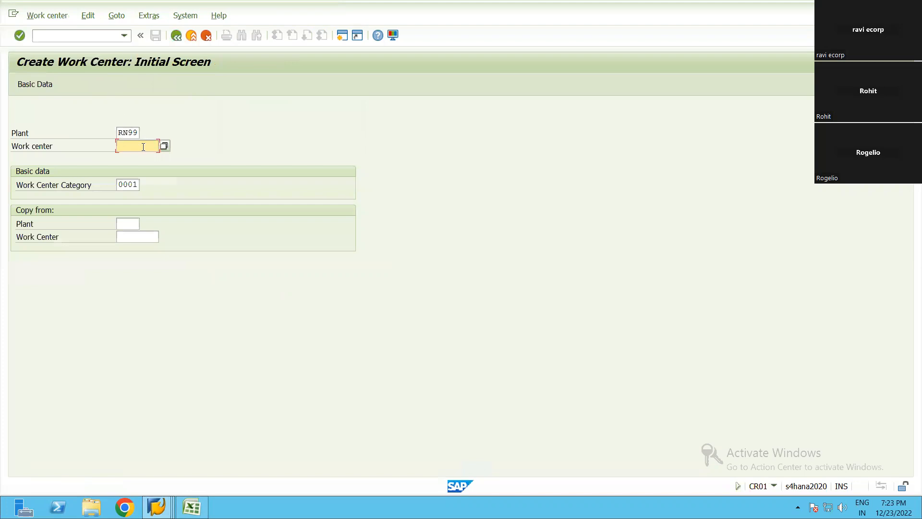
pyautogui.click(158, 147)
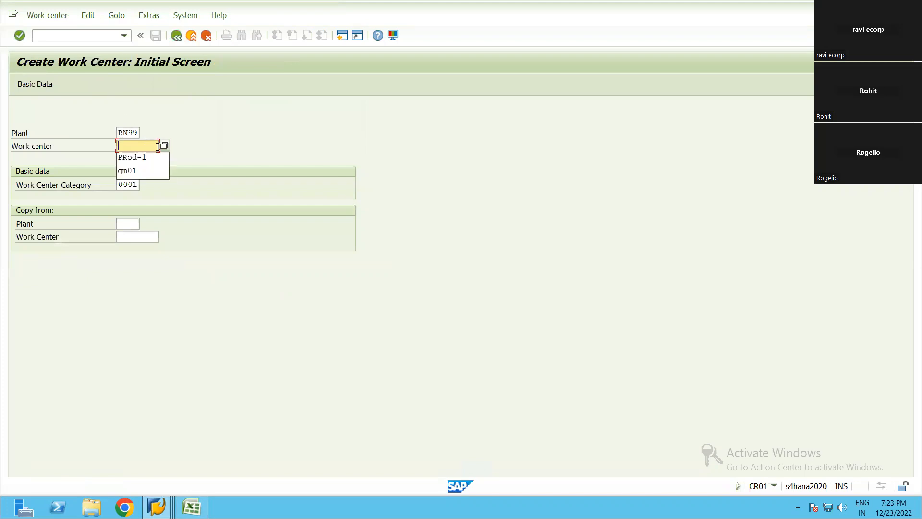
pyautogui.write('WC-RN99')
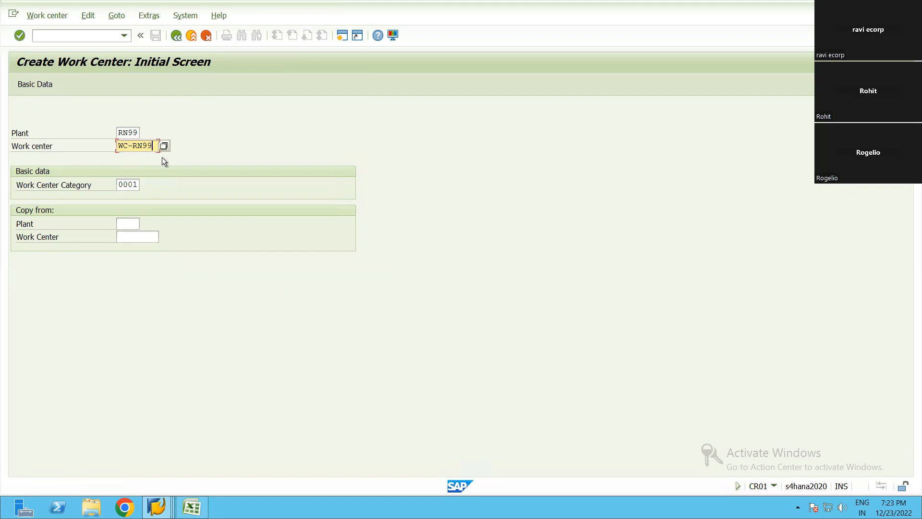
pyautogui.press('Tab')
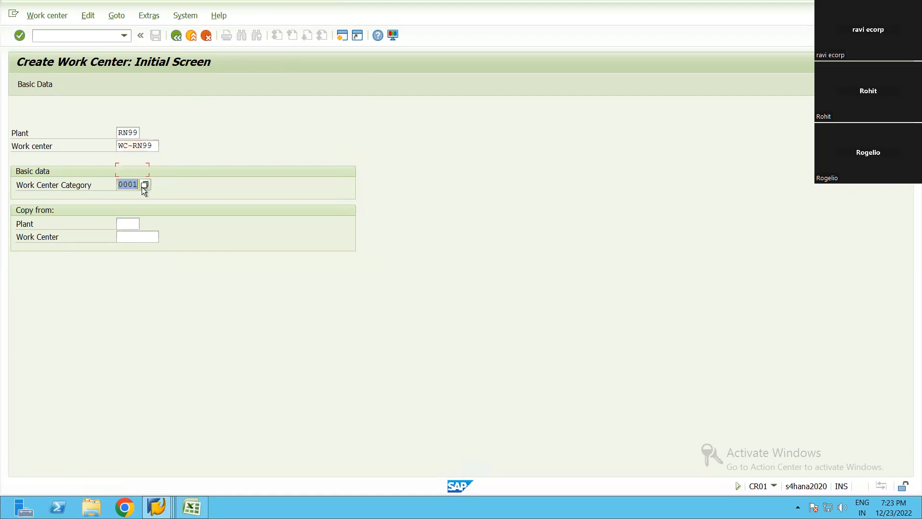
pyautogui.click(148, 185)
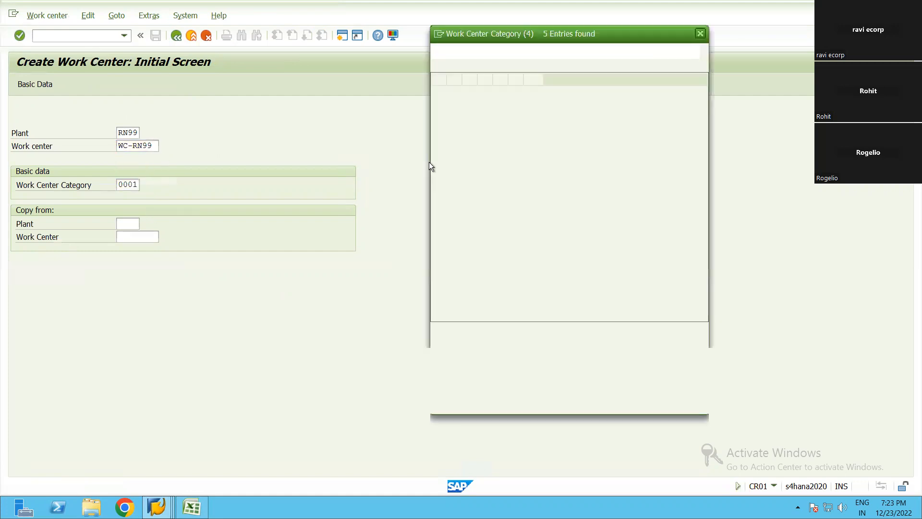
pyautogui.press('Escape')
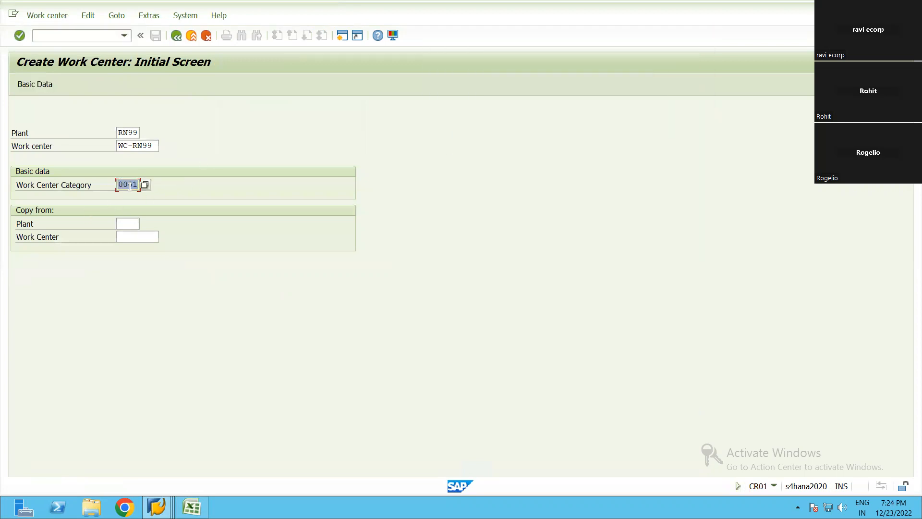
pyautogui.press('Return')
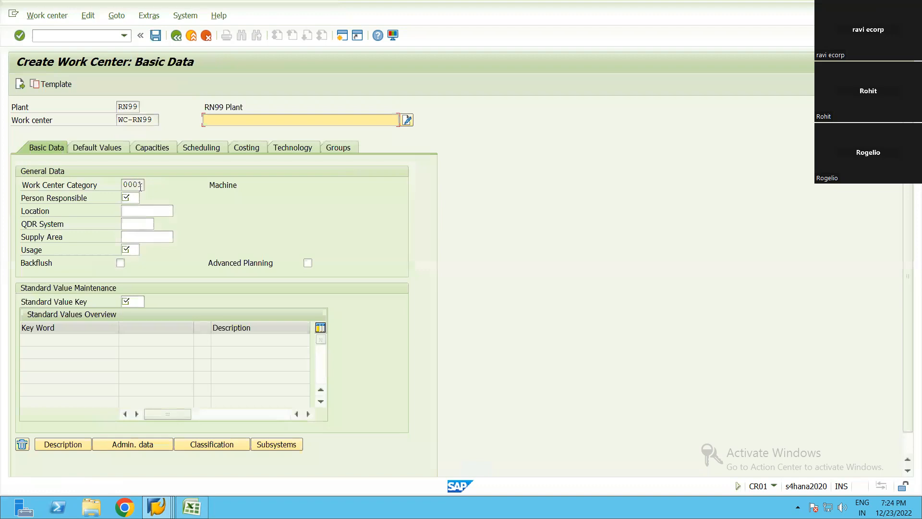
pyautogui.press('F3')
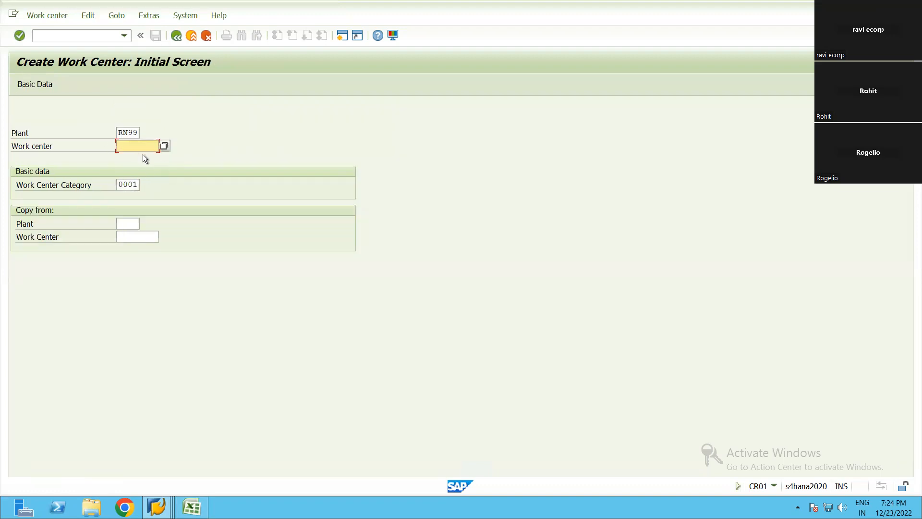
# Enter WC-RN99 as the new work center, with work center PROD-1 of plant RN99 as the copy source
pyautogui.click(135, 223)
pyautogui.write('RN99')
pyautogui.press('Return')
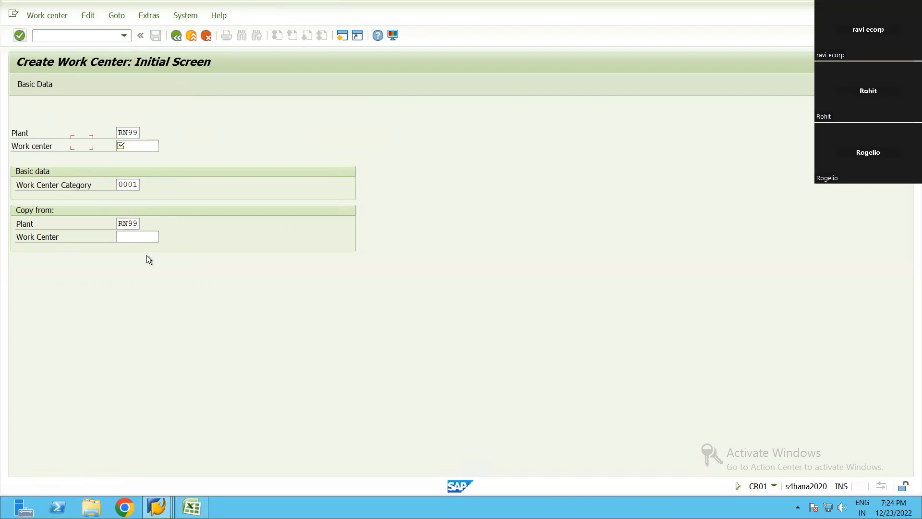
pyautogui.press('F4')
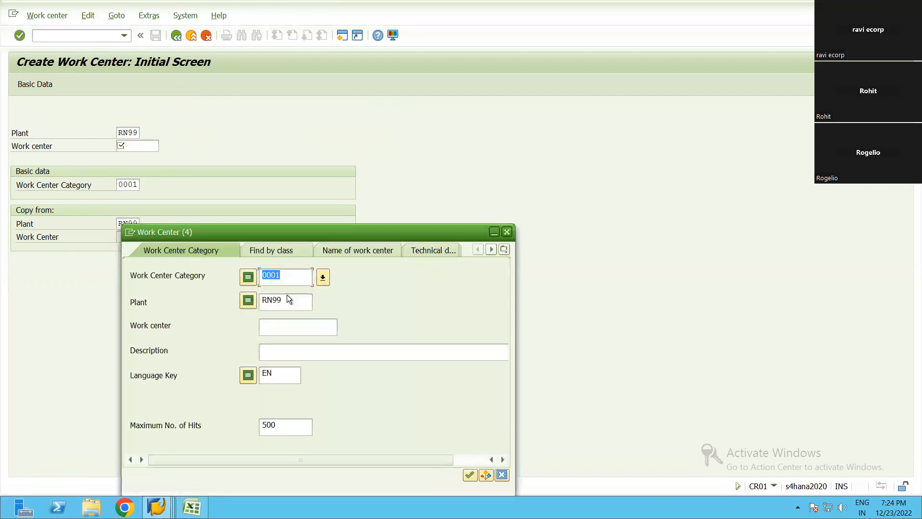
pyautogui.click(470, 476)
pyautogui.click(163, 88)
pyautogui.click(134, 145)
pyautogui.write('WC-RN99')
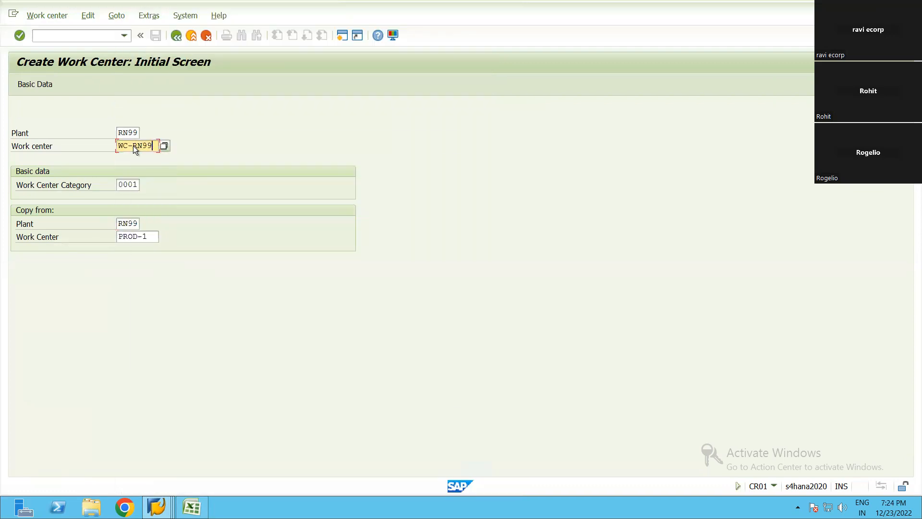
# Include Default Values in the data copied from PROD-1, carry out the copy and go to WC-RN99's basic data
pyautogui.press('Return')
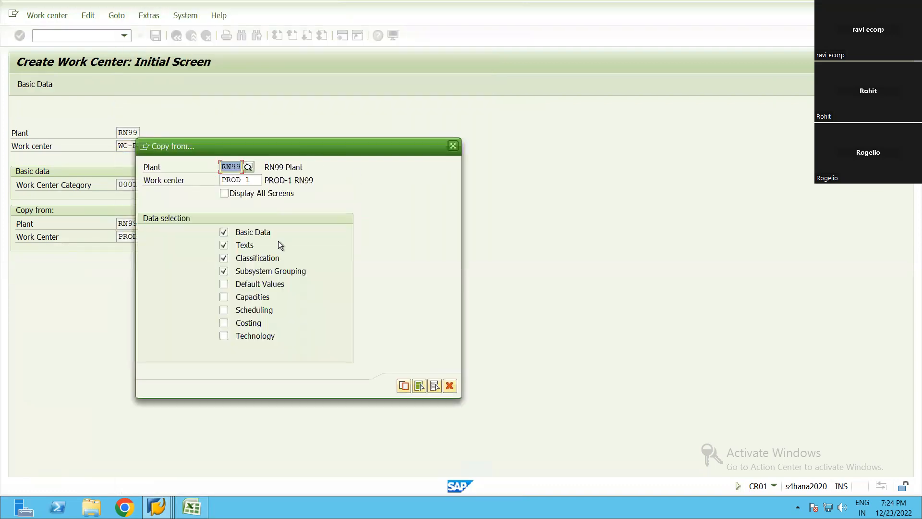
pyautogui.click(248, 286)
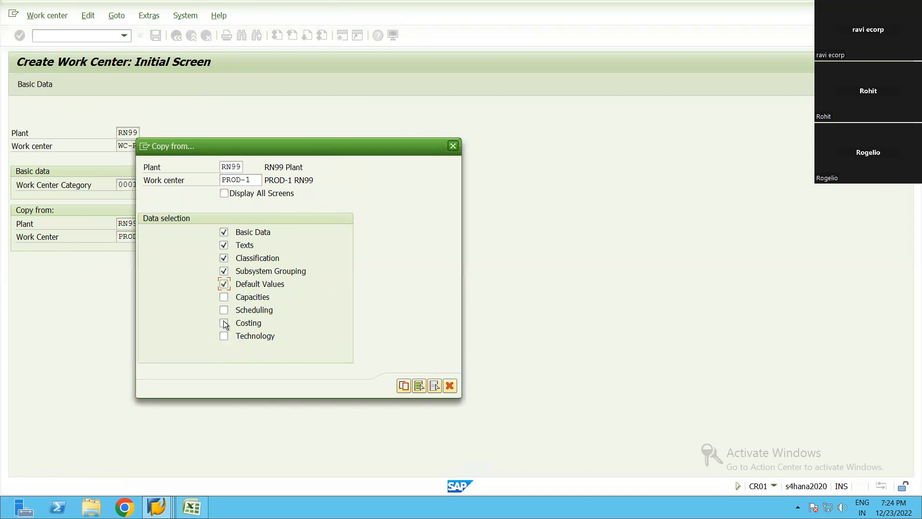
pyautogui.click(404, 386)
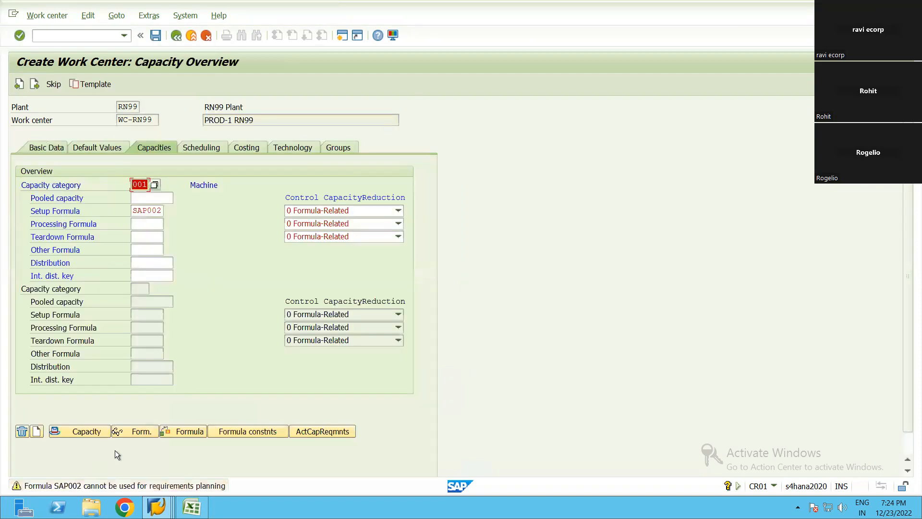
pyautogui.click(263, 122)
pyautogui.press('Return')
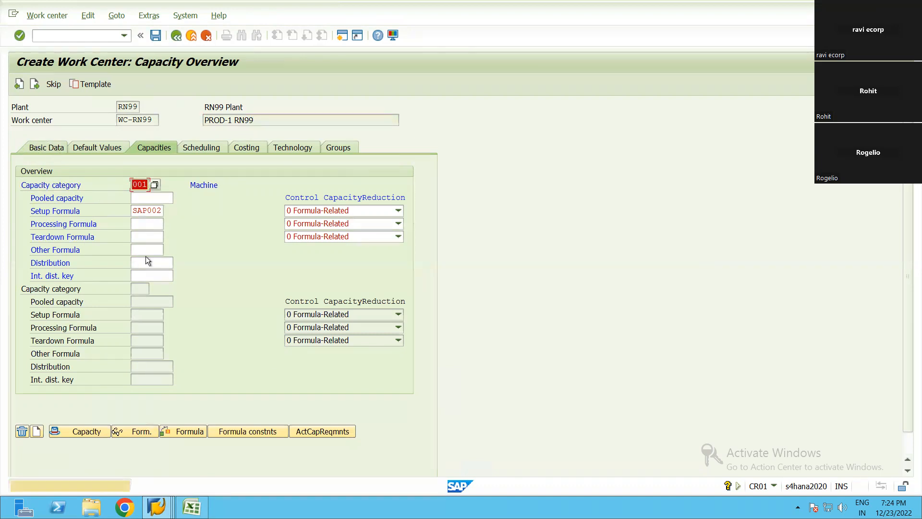
pyautogui.press('Return')
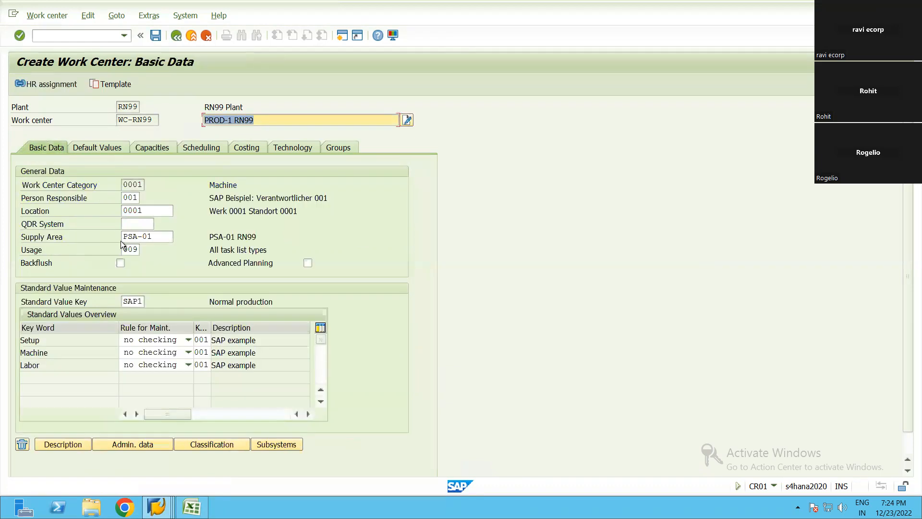
# Set the supply area of work center WC-RN99 to PSA-RN99 by picking it from the available values
pyautogui.click(129, 187)
pyautogui.click(149, 209)
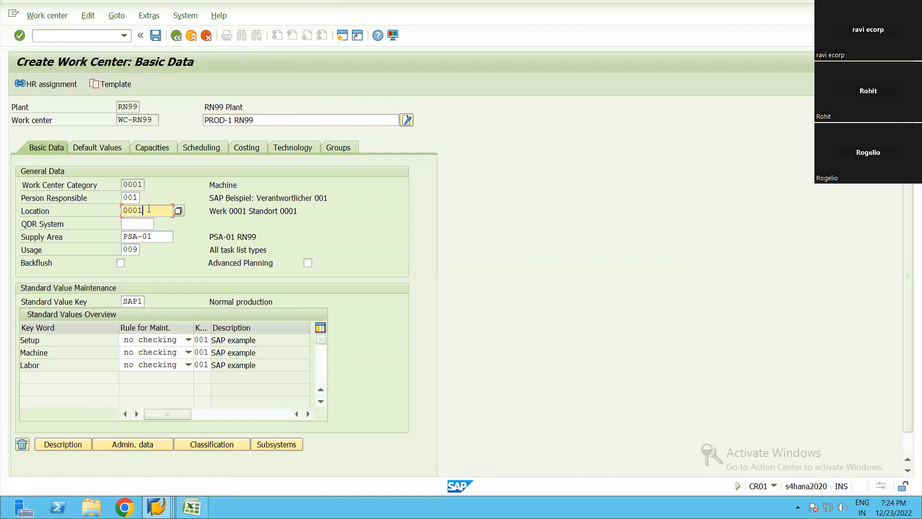
pyautogui.click(150, 236)
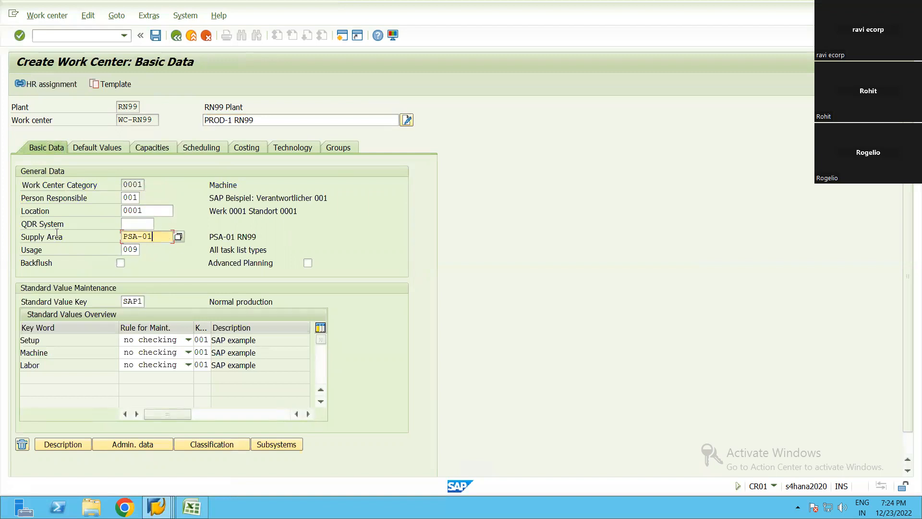
pyautogui.click(179, 238)
pyautogui.click(161, 160)
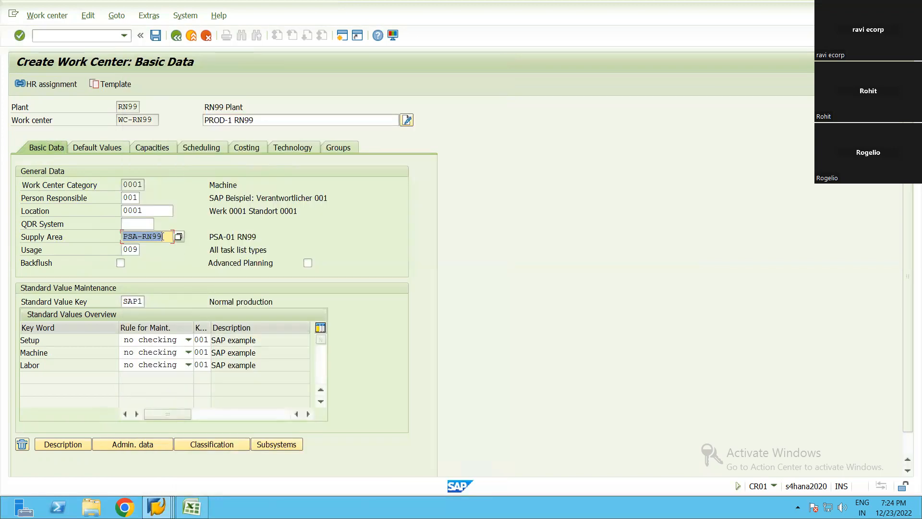
pyautogui.press('Return')
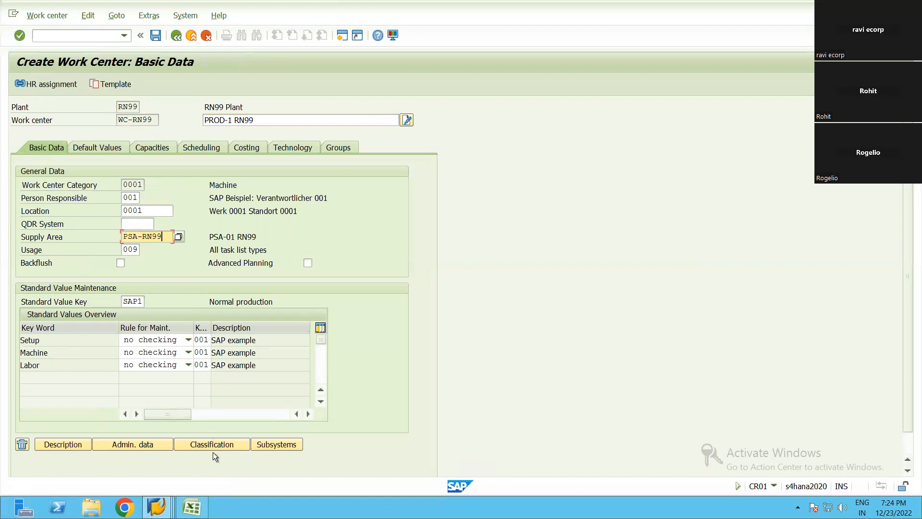
# Copy the work center name WC-RN99 from the basic data header
pyautogui.moveTo(202, 505)
pyautogui.moveTo(152, 119); pyautogui.dragTo(117, 120)
pyautogui.hotkey('ctrl', 'c')
pyautogui.click(129, 120)
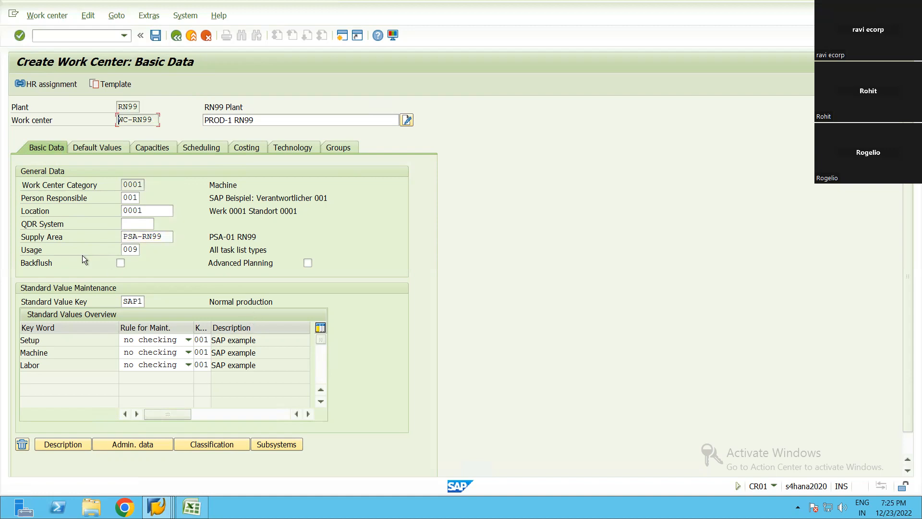
# Check the available task list usages, keep 009 (All task list types), and save work center WC-RN99
pyautogui.click(137, 250)
pyautogui.press('F4')
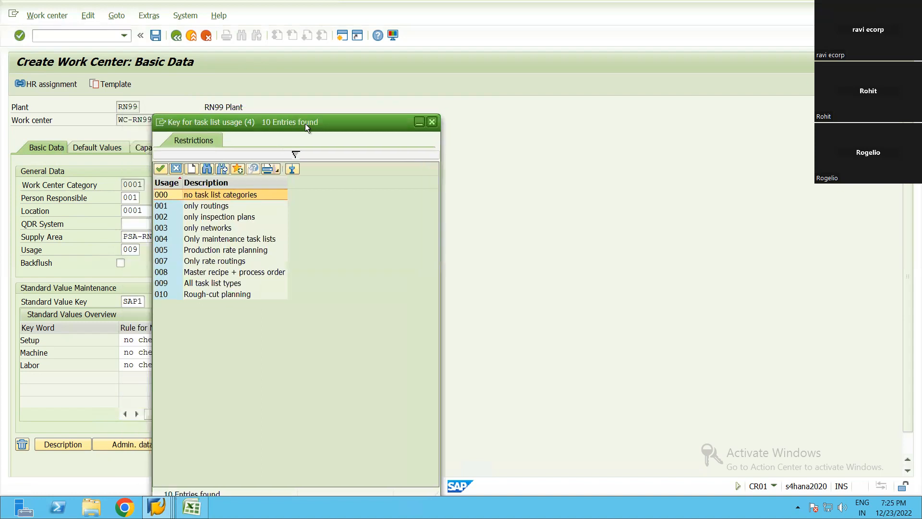
pyautogui.click(313, 289)
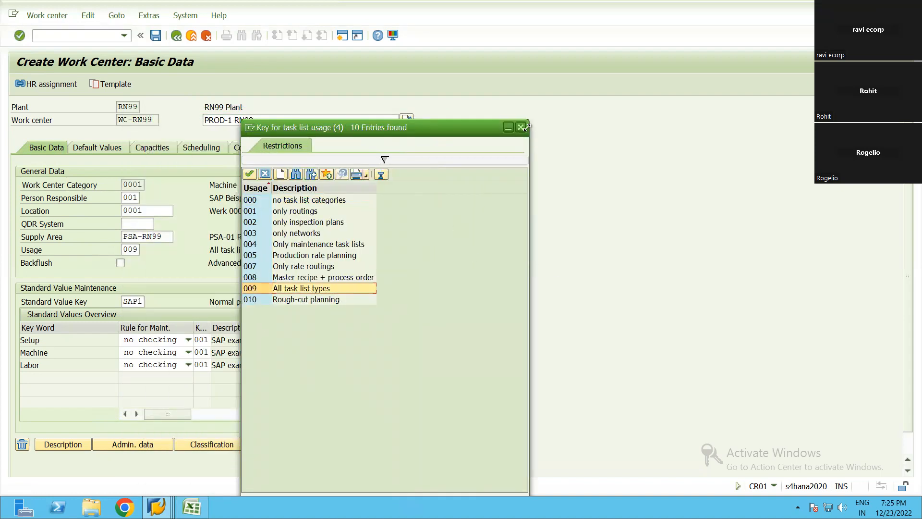
pyautogui.press('Return')
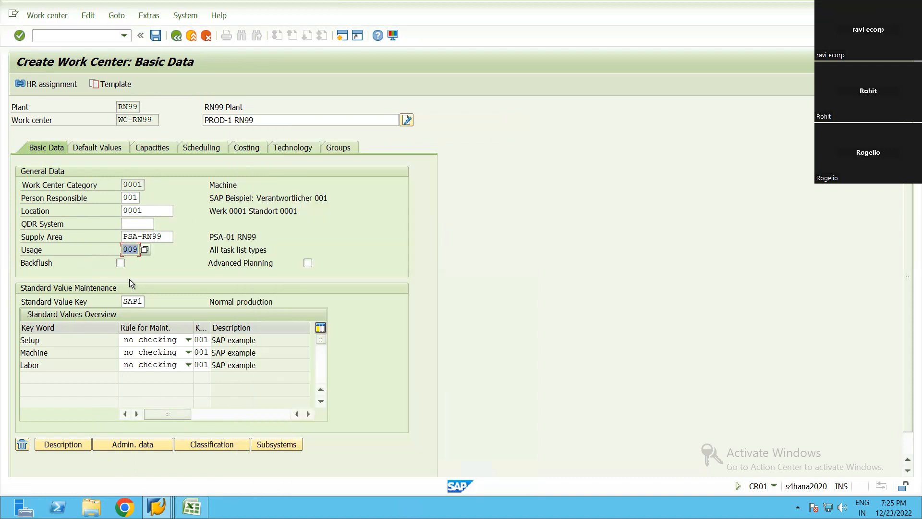
pyautogui.click(156, 39)
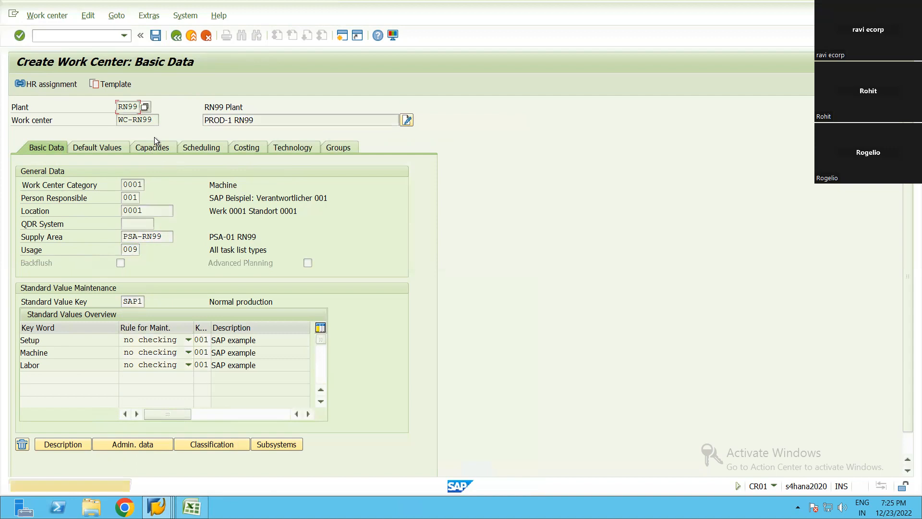
# Save work center WC-RN99 and record its name beside CR01 in the Create WC row of the Excel process list
pyautogui.click(155, 35)
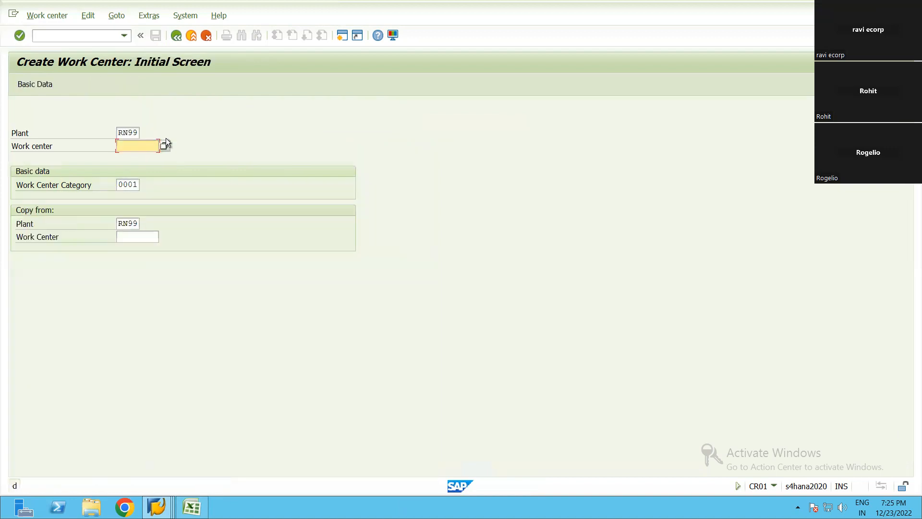
pyautogui.hotkey('alt', 'Tab')
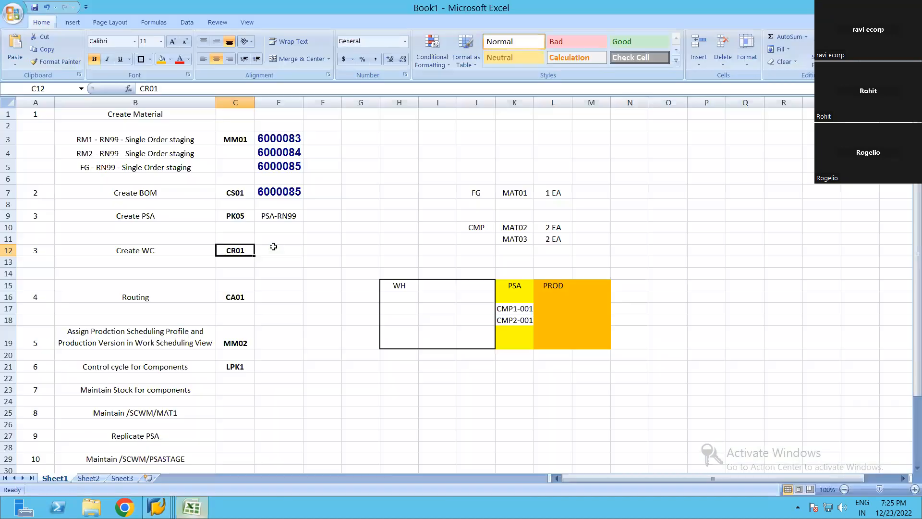
pyautogui.press('Right')
pyautogui.hotkey('ctrl', 'v')
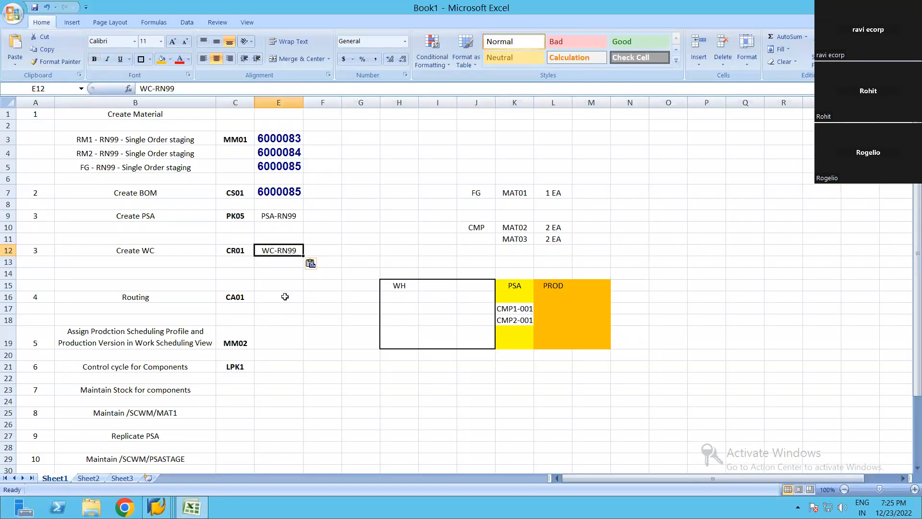
# Find the Routing row in the process list, then start transaction CA01 in SAP to create a routing
pyautogui.click(285, 296)
pyautogui.press('Left')
pyautogui.press('Left')
pyautogui.hotkey('alt', 'Tab')
pyautogui.hotkey('alt', 'Tab')
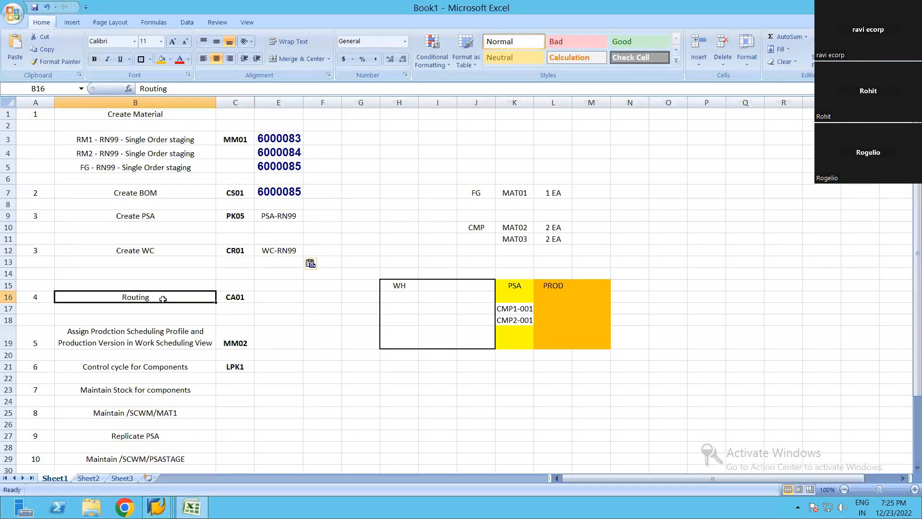
pyautogui.hotkey('alt', 'Tab')
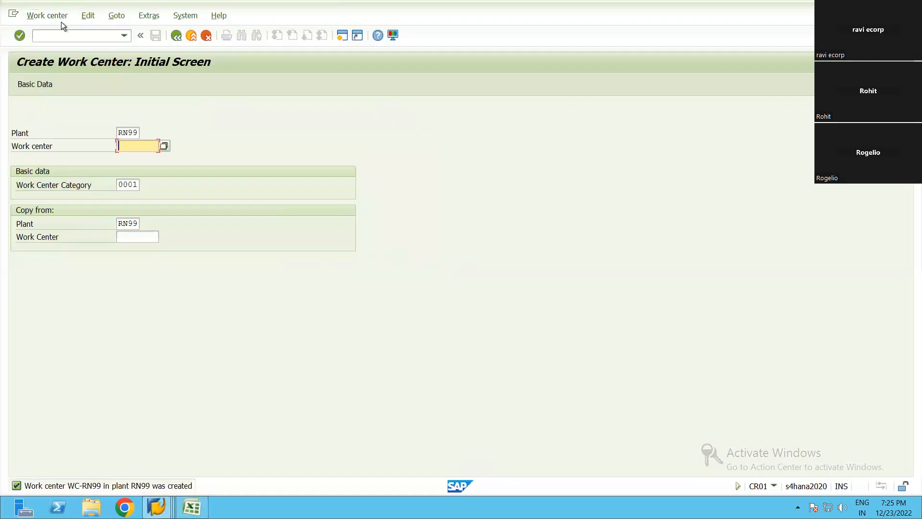
pyautogui.click(63, 34)
pyautogui.write('/NCA01')
pyautogui.press('Return')
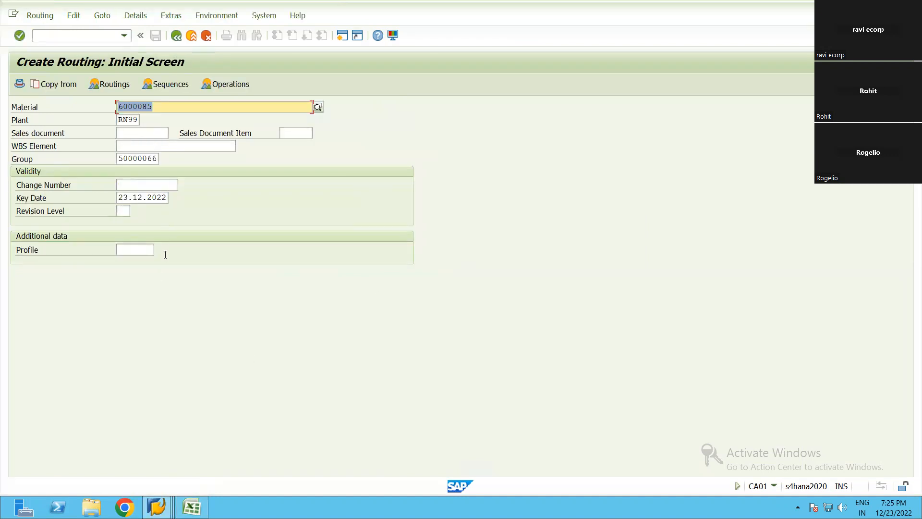
# Check the finished good's material number and the Create BOM and Routing entries in the Excel process list, then return to SAP
pyautogui.hotkey('alt', 'Tab')
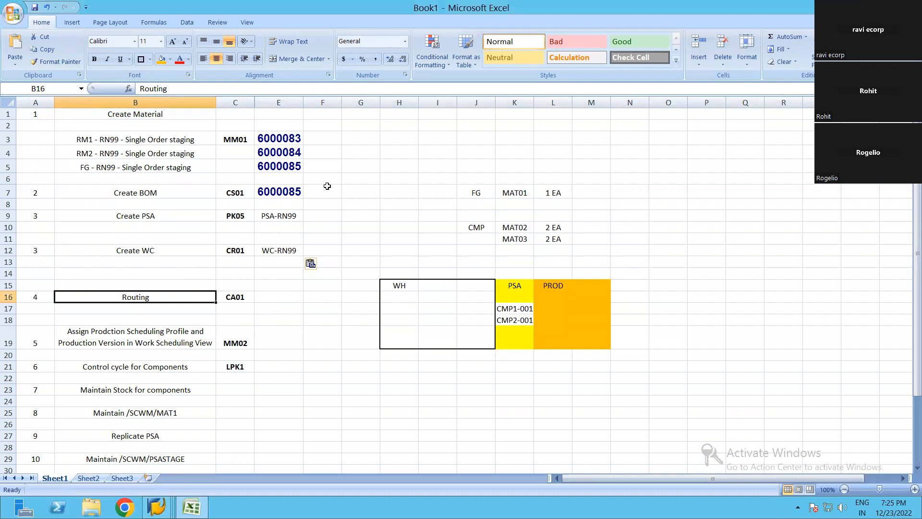
pyautogui.click(287, 166)
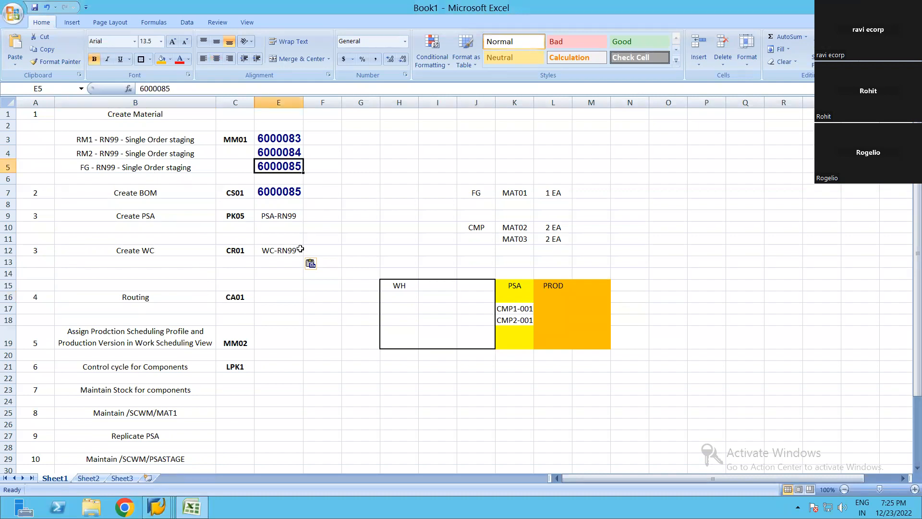
pyautogui.hotkey('ctrl', 'c')
pyautogui.hotkey('alt', 'Tab')
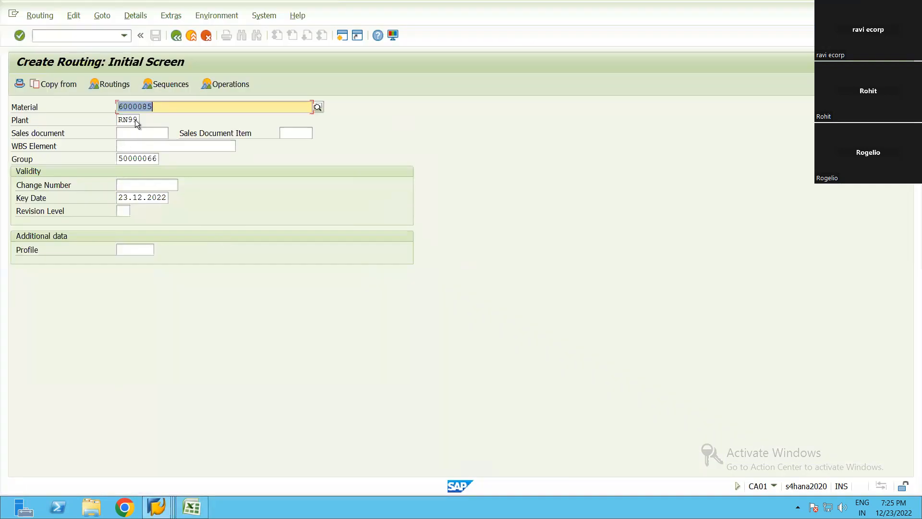
pyautogui.hotkey('alt', 'Tab')
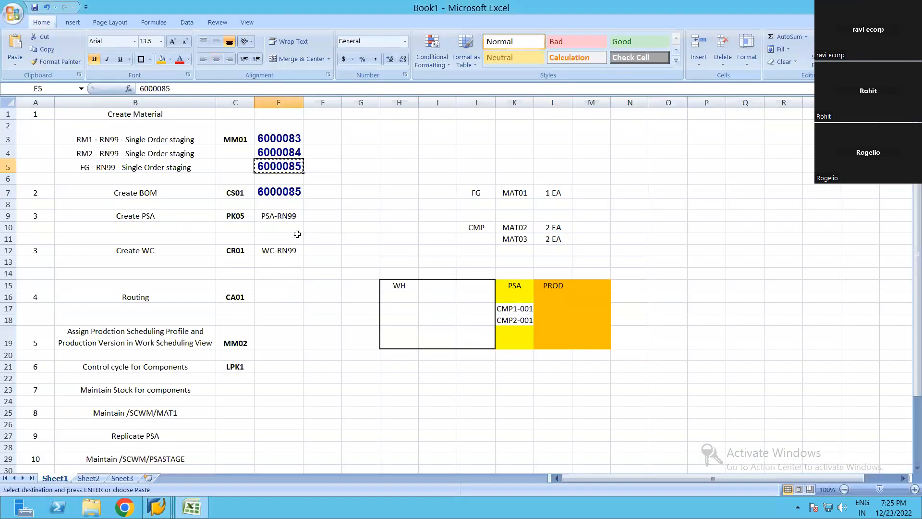
pyautogui.press('Escape')
pyautogui.moveTo(143, 194); pyautogui.dragTo(186, 242)
pyautogui.click(277, 138)
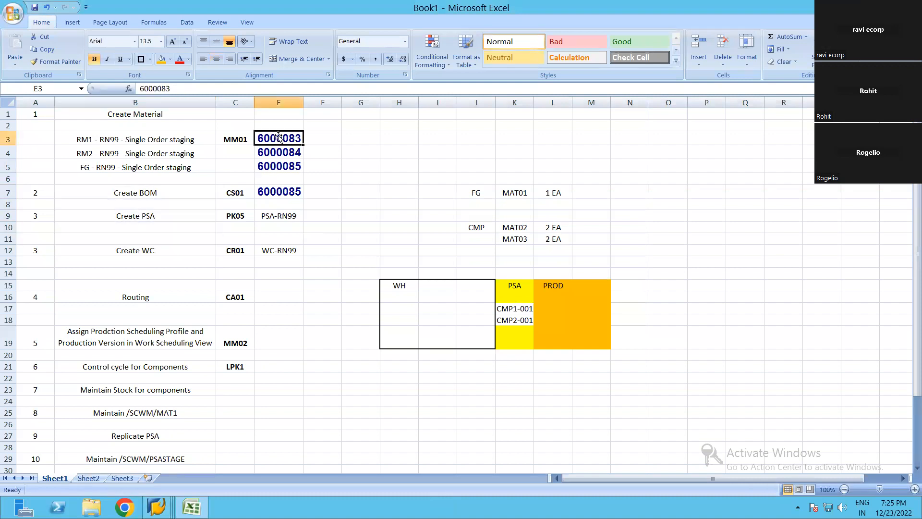
pyautogui.moveTo(127, 192); pyautogui.dragTo(281, 299)
pyautogui.click(156, 195)
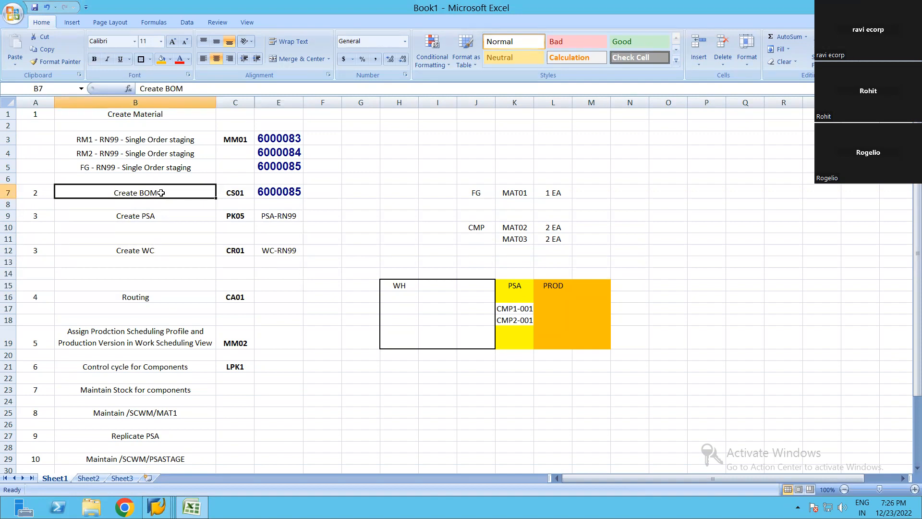
pyautogui.click(149, 299)
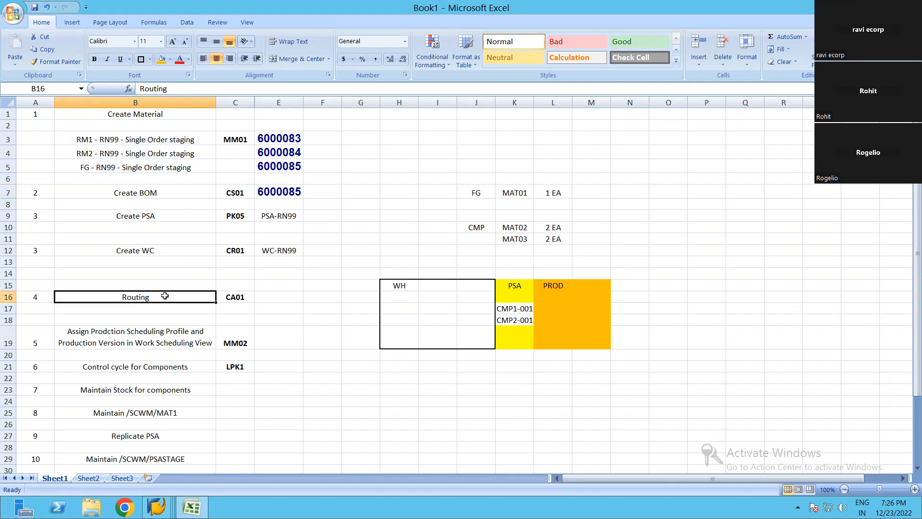
pyautogui.click(290, 166)
pyautogui.hotkey('alt', 'Tab')
# Keep material 6000085 and plant RN99, clear the routing group, and continue to the routing header details
pyautogui.click(228, 110)
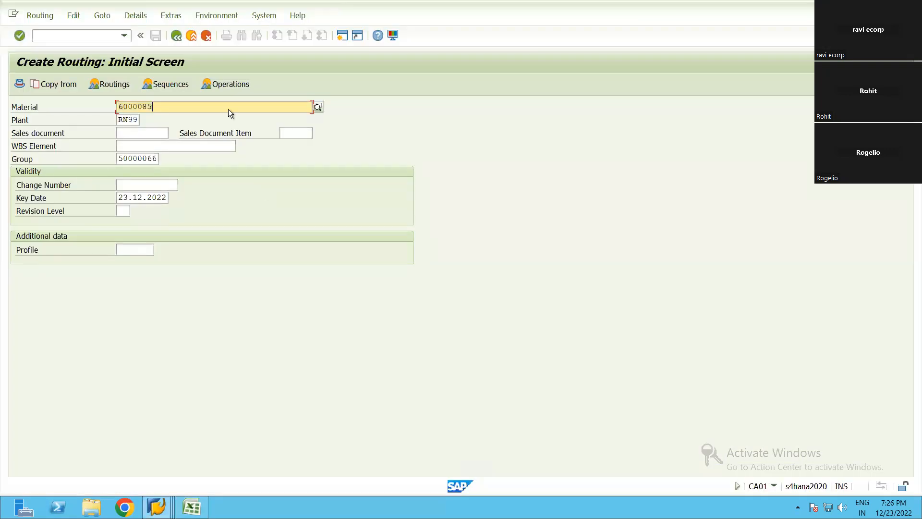
pyautogui.click(136, 121)
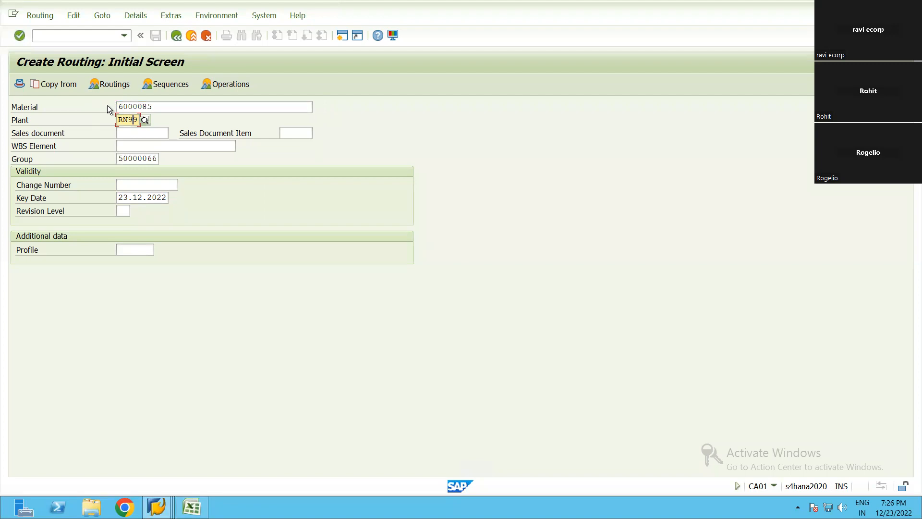
pyautogui.click(158, 106)
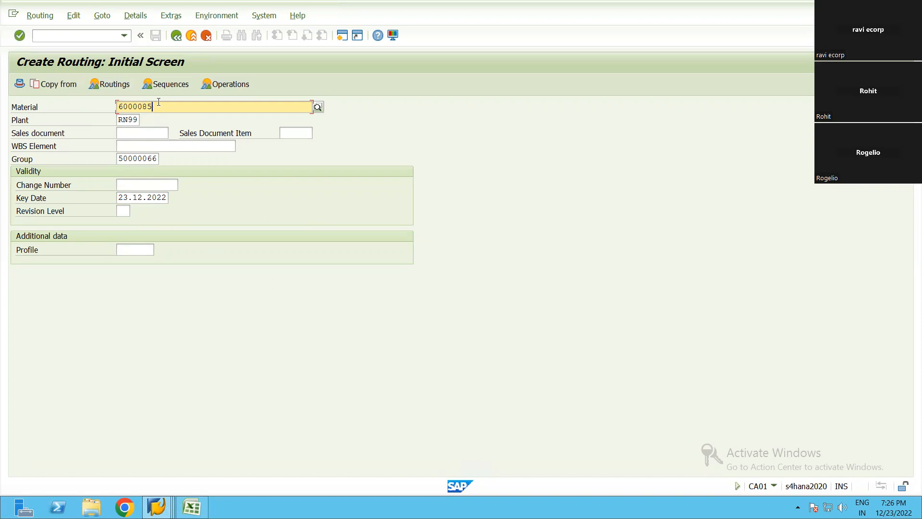
pyautogui.moveTo(136, 158); pyautogui.dragTo(295, 181)
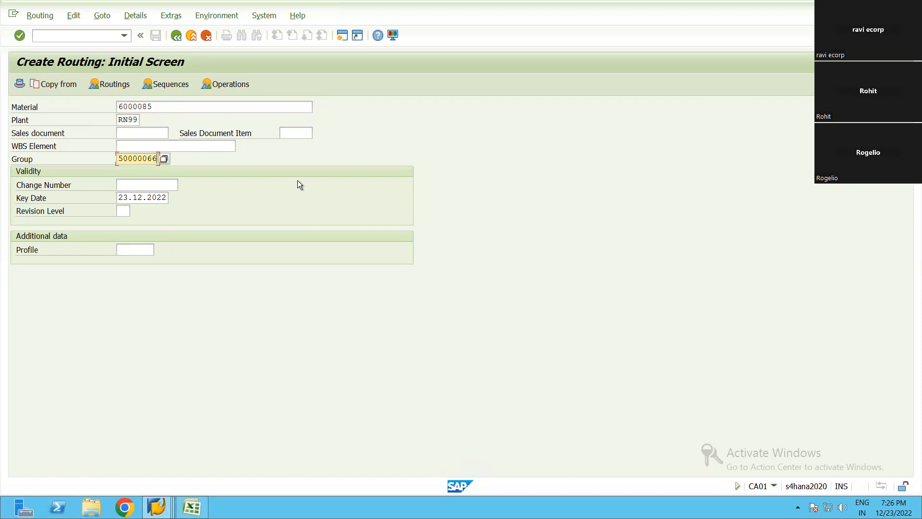
pyautogui.press('Delete')
pyautogui.click(176, 184)
pyautogui.click(152, 110)
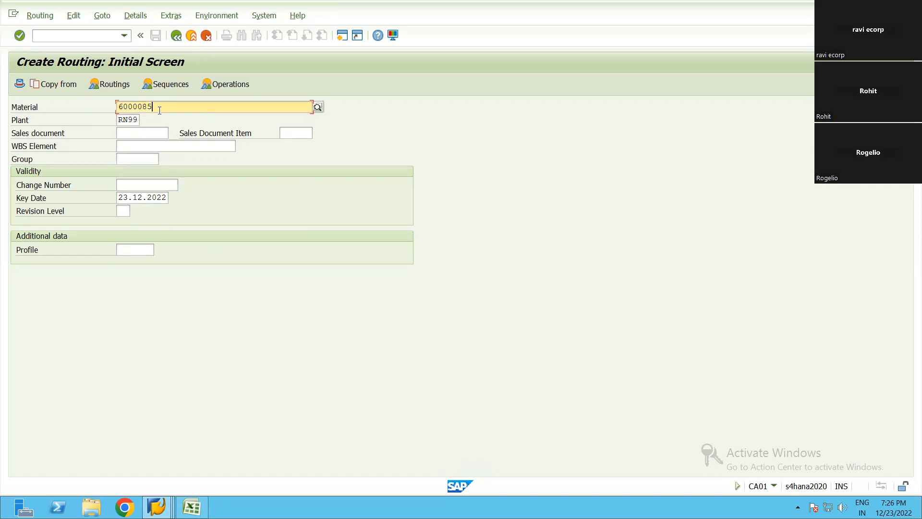
pyautogui.press('Tab')
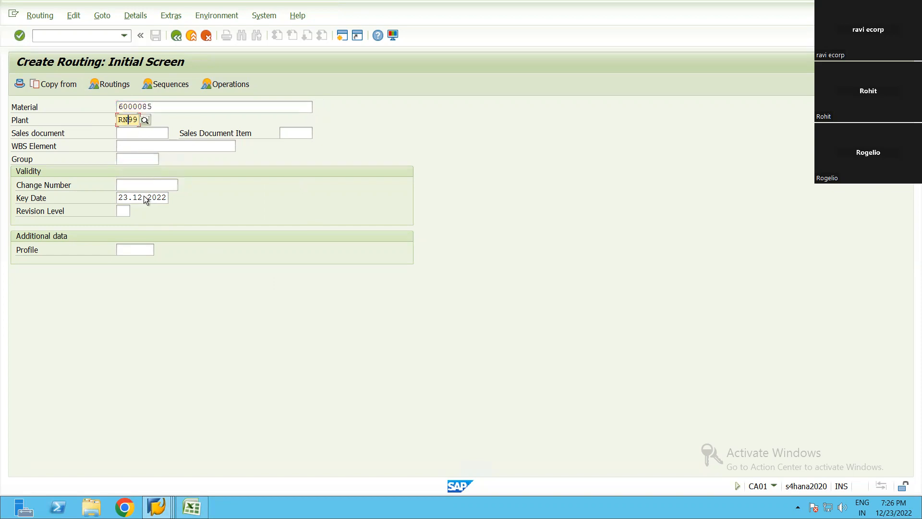
pyautogui.press('Return')
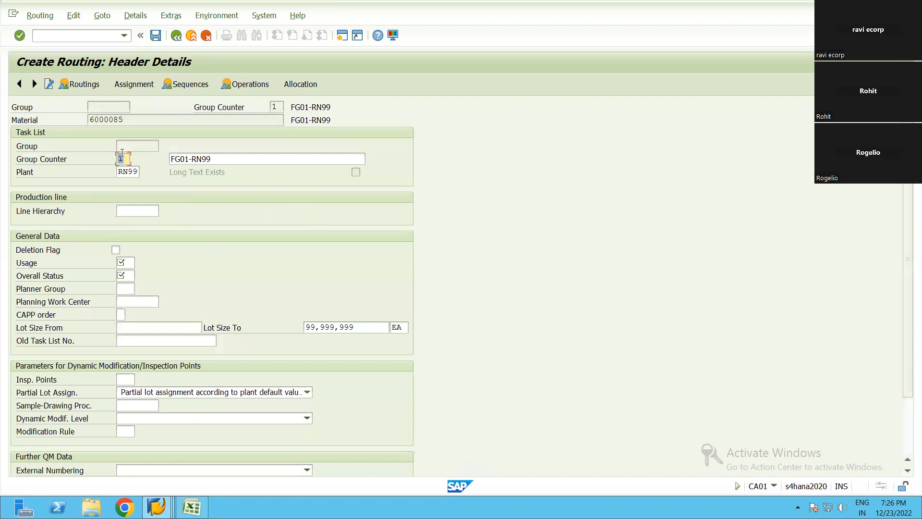
# Set the routing header's usage to 1 and overall status to 4 from the available values
pyautogui.click(215, 159)
pyautogui.press('Tab')
pyautogui.click(140, 264)
pyautogui.doubleClick(171, 189)
pyautogui.click(137, 277)
pyautogui.doubleClick(171, 222)
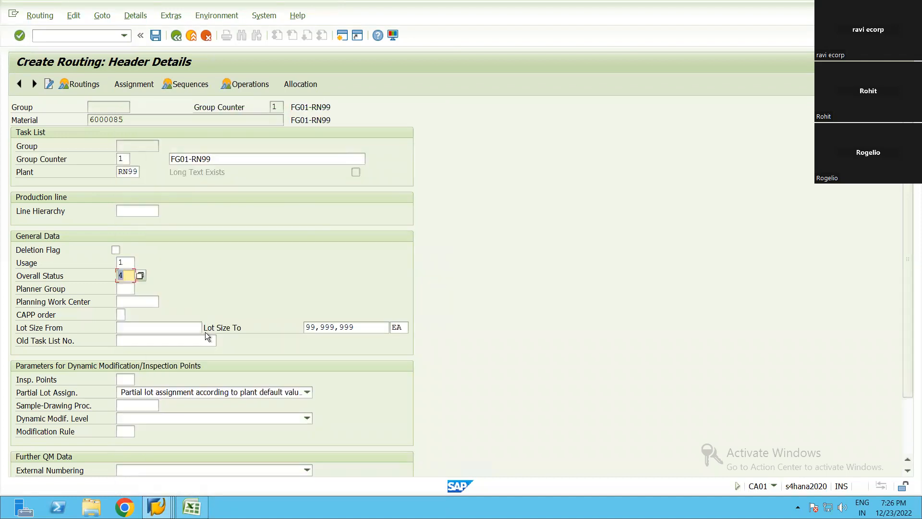
# Set the routing's starting lot size to 1 and go to the operation overview
pyautogui.click(169, 327)
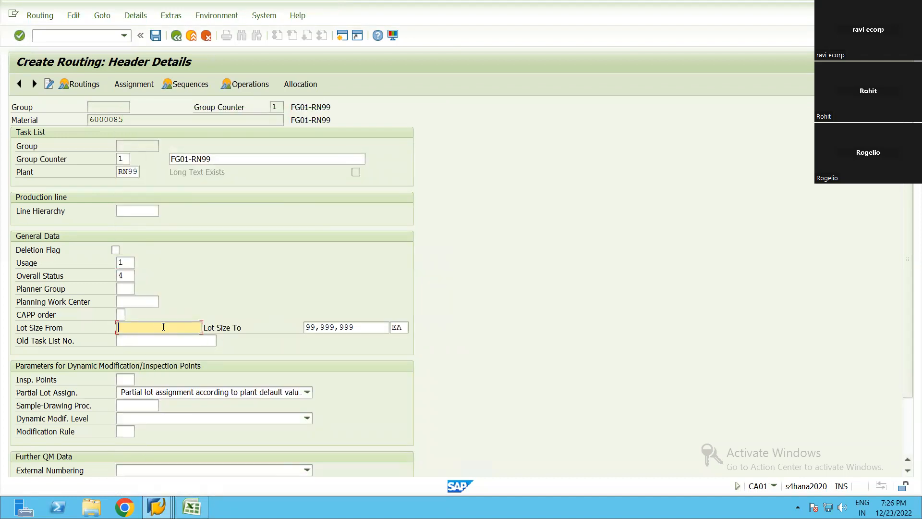
pyautogui.write('1')
pyautogui.scroll(-2, 330, 434)
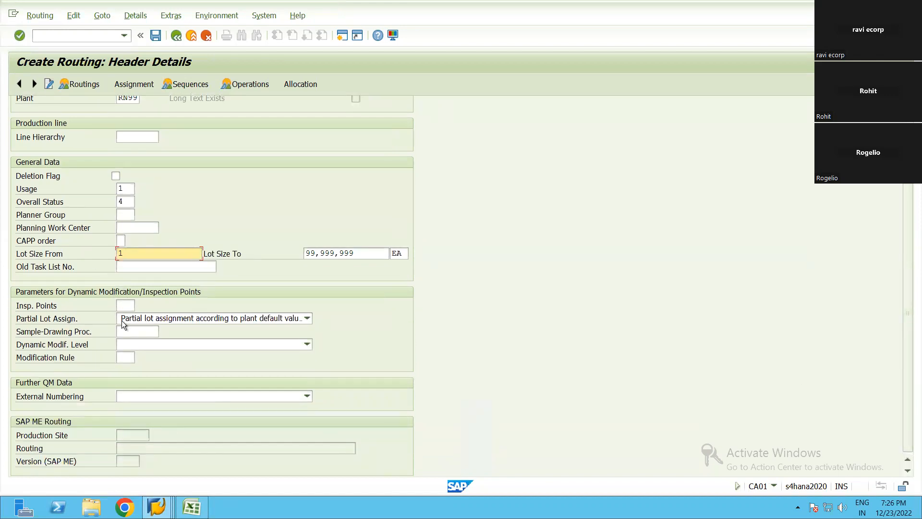
pyautogui.click(125, 305)
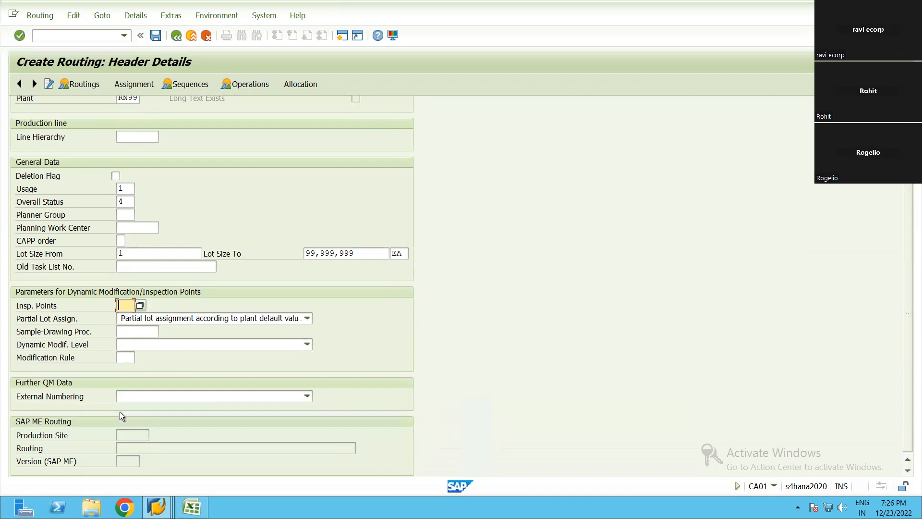
pyautogui.click(250, 85)
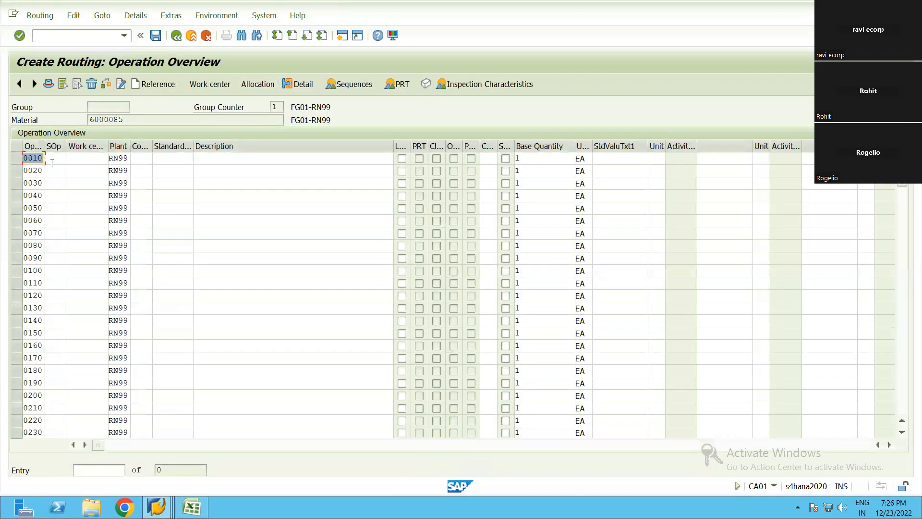
# Assign work center WC-RN99 to operation 0010 by picking it from plant RN99's category 0001 work centers
pyautogui.click(53, 161)
pyautogui.click(103, 160)
pyautogui.click(114, 159)
pyautogui.click(362, 348)
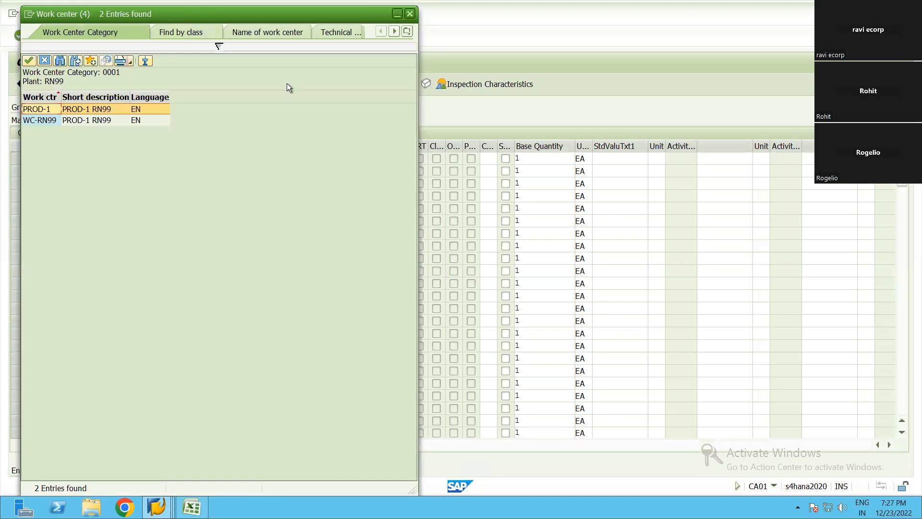
pyautogui.click(128, 201)
pyautogui.doubleClick(128, 201)
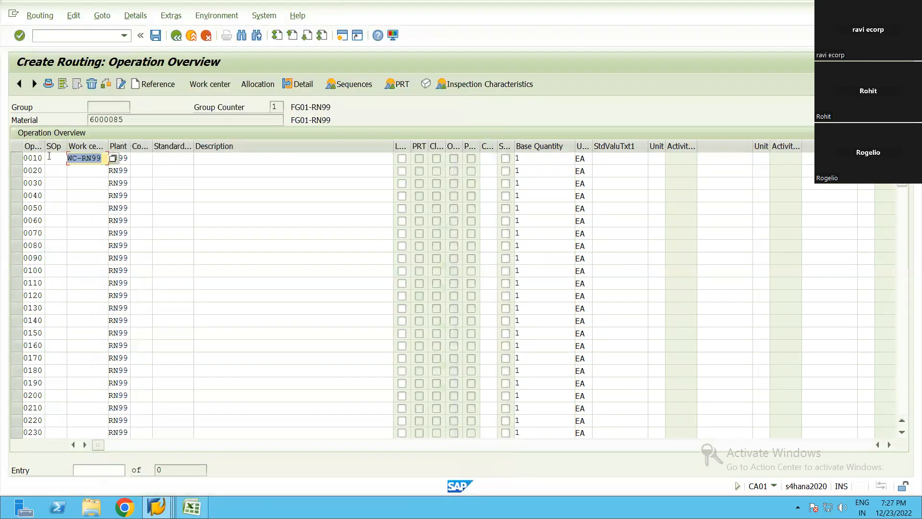
# Look through the available control keys for operation 0010 and pick PP01 (Routing/Ref. op. set - internal proc.)
pyautogui.click(160, 161)
pyautogui.press('F4')
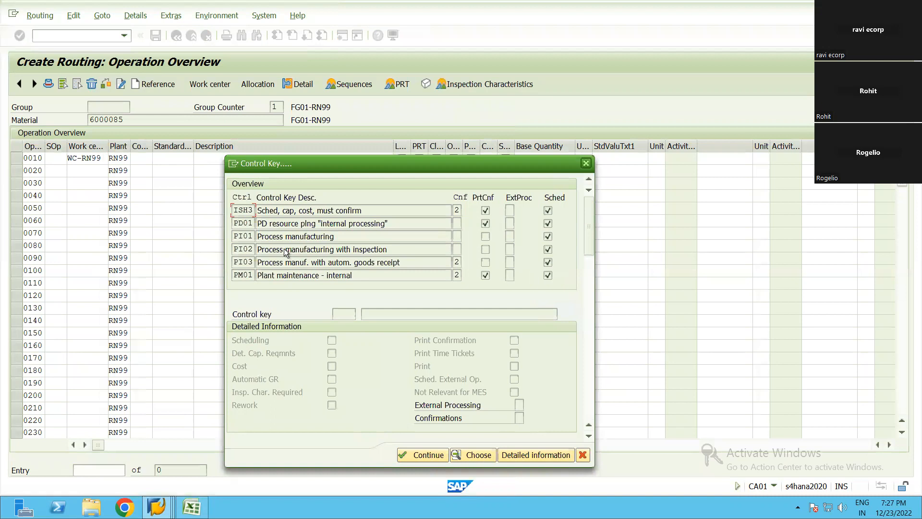
pyautogui.scroll(-2, 284, 248)
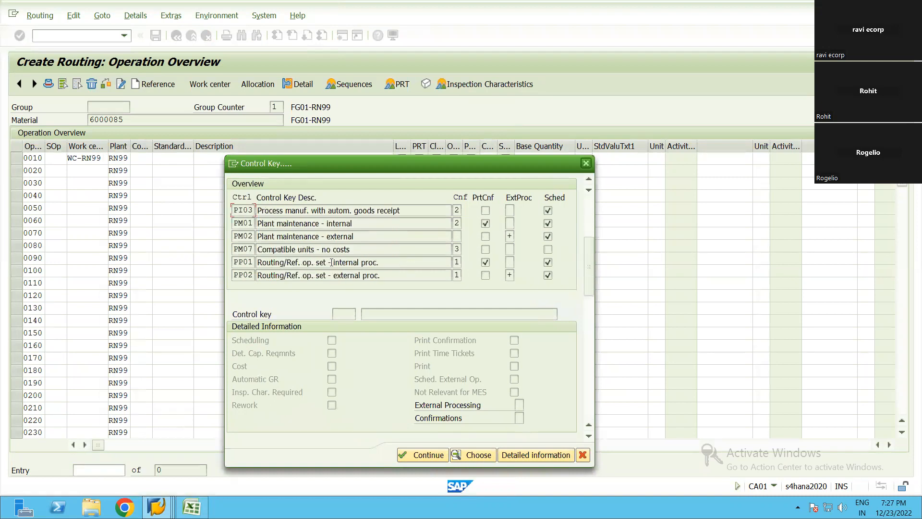
pyautogui.scroll(-2, 317, 249)
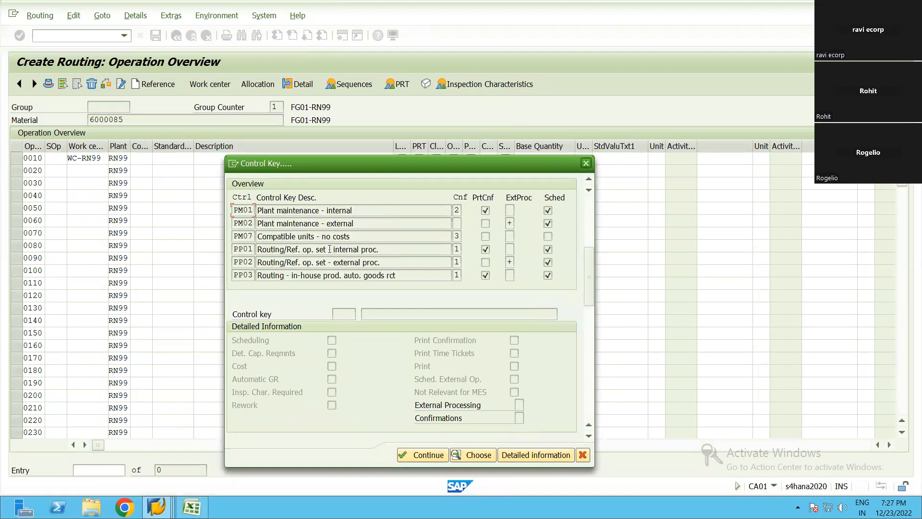
pyautogui.scroll(-2, 330, 249)
pyautogui.scroll(1, 303, 218)
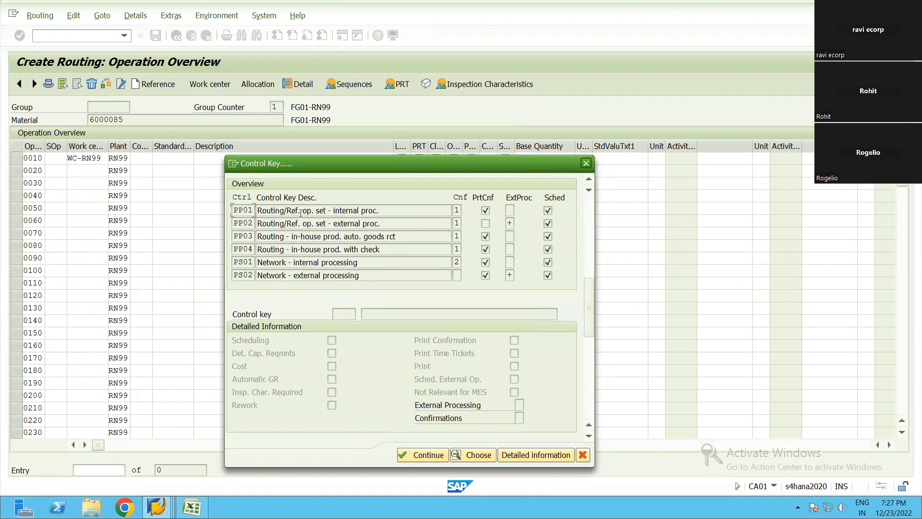
pyautogui.click(354, 211)
# Reopen the control key choices for operation 0010 and display the detailed information for PP01
pyautogui.click(158, 159)
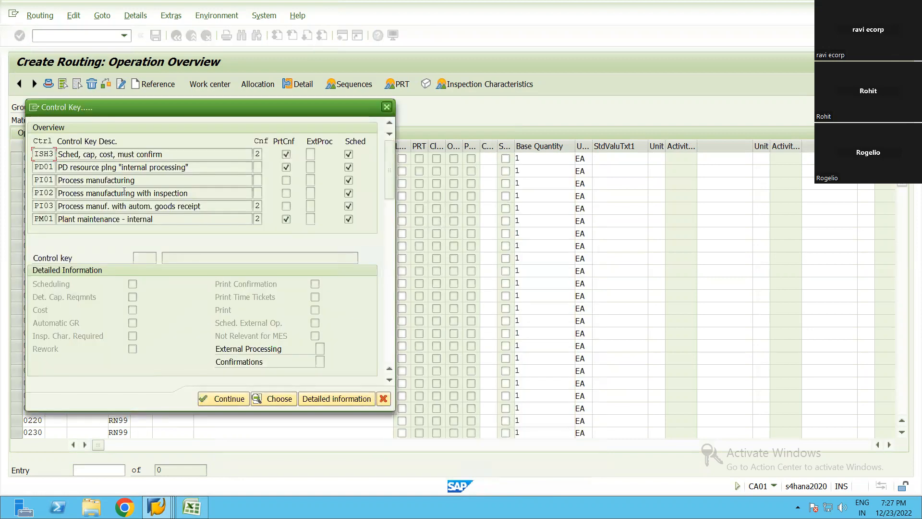
pyautogui.scroll(-4, 96, 197)
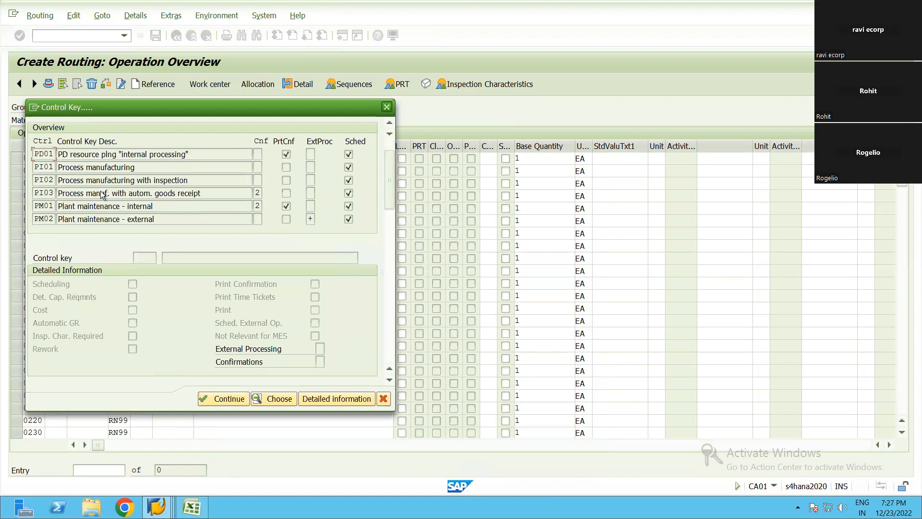
pyautogui.click(95, 206)
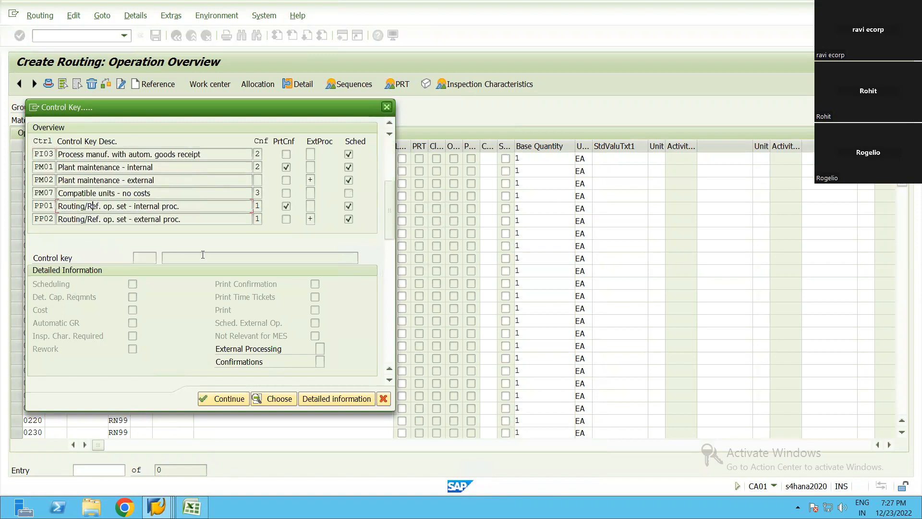
pyautogui.click(336, 400)
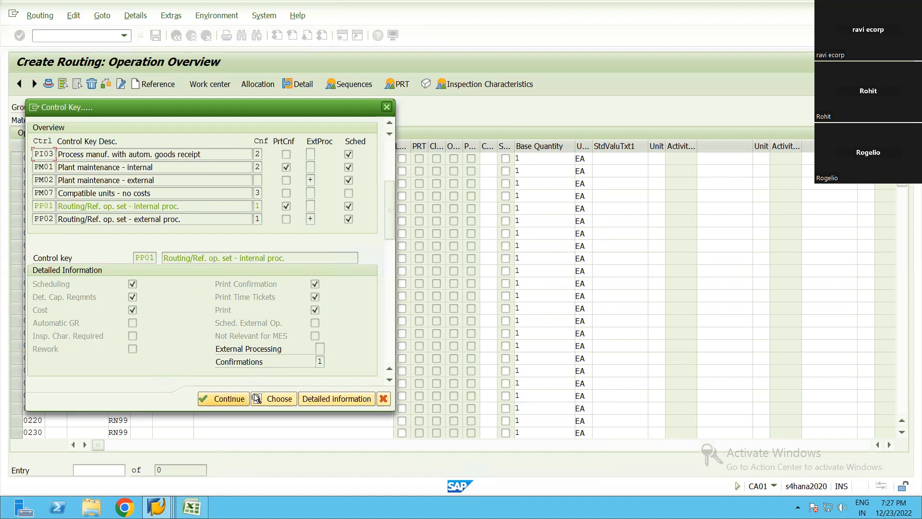
# Leave the control key choices and widen the Control key column in the operation overview
pyautogui.click(223, 398)
pyautogui.click(178, 162)
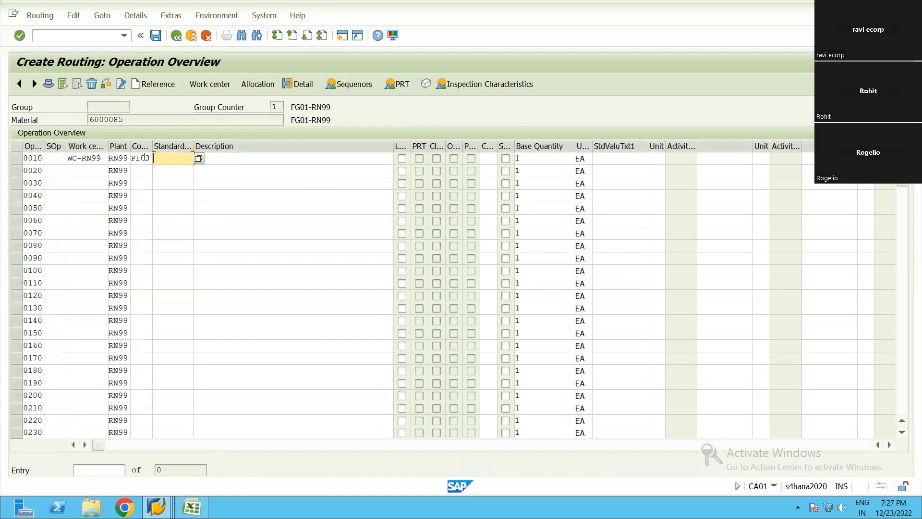
pyautogui.click(142, 158)
pyautogui.doubleClick(168, 152)
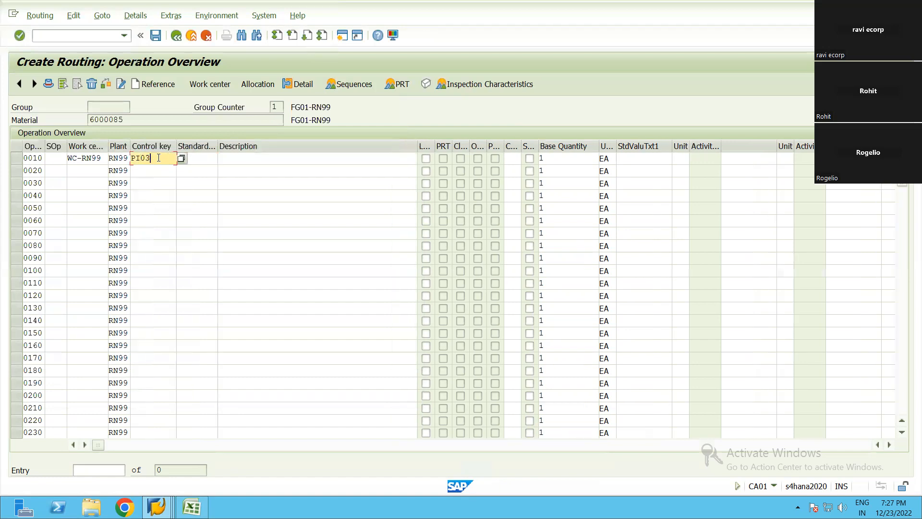
# Set operation 0010's control key to PP01 (Routing/Ref. op. set - internal proc.) from the available choices
pyautogui.click(181, 159)
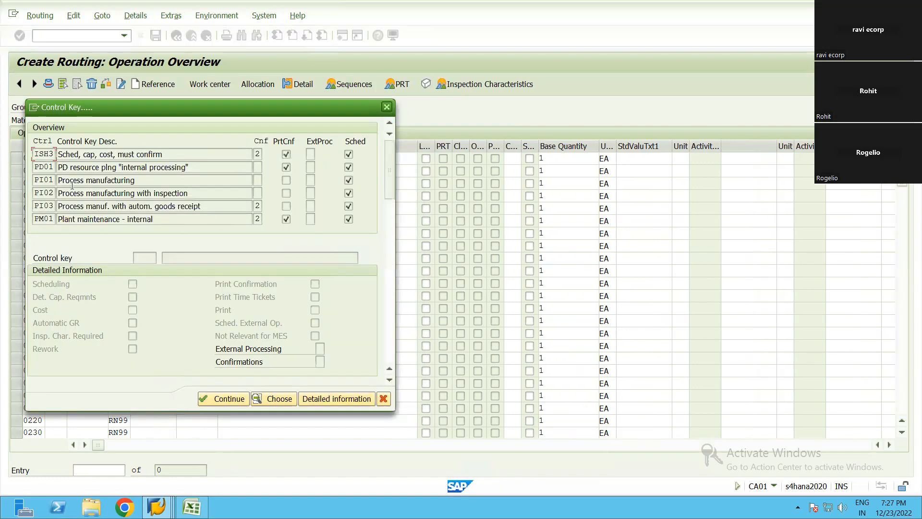
pyautogui.scroll(-1, 99, 195)
pyautogui.scroll(1, 96, 190)
pyautogui.scroll(-5, 87, 181)
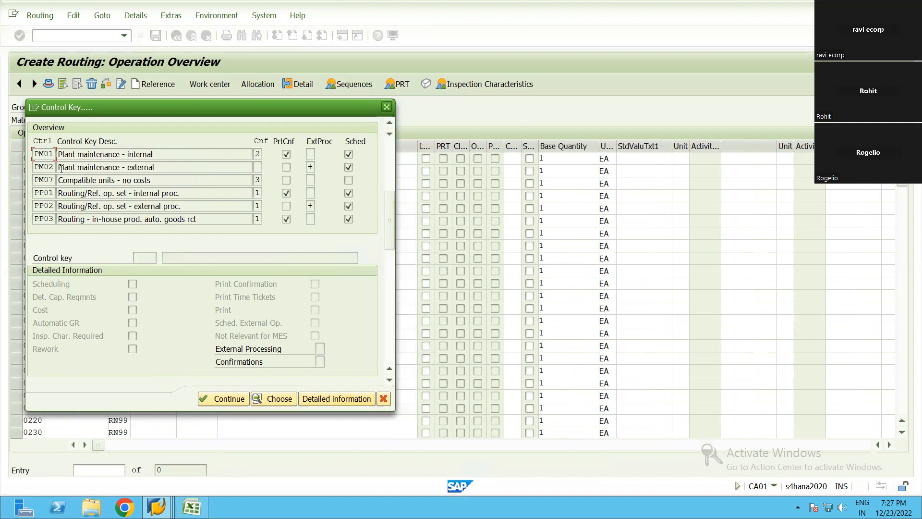
pyautogui.scroll(1, 99, 172)
pyautogui.scroll(-1, 125, 189)
pyautogui.click(148, 193)
pyautogui.press('Return')
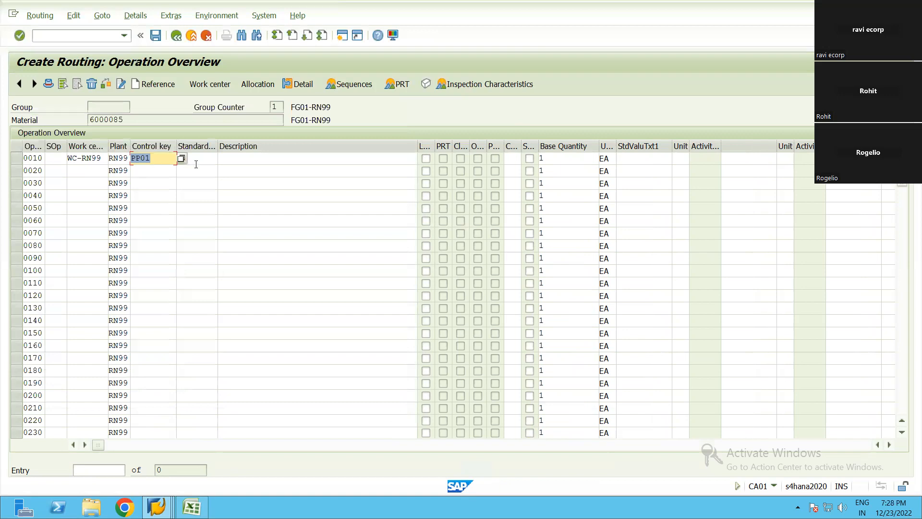
# Enter "Complete Prodcution" as the description of operation 0010
pyautogui.click(226, 159)
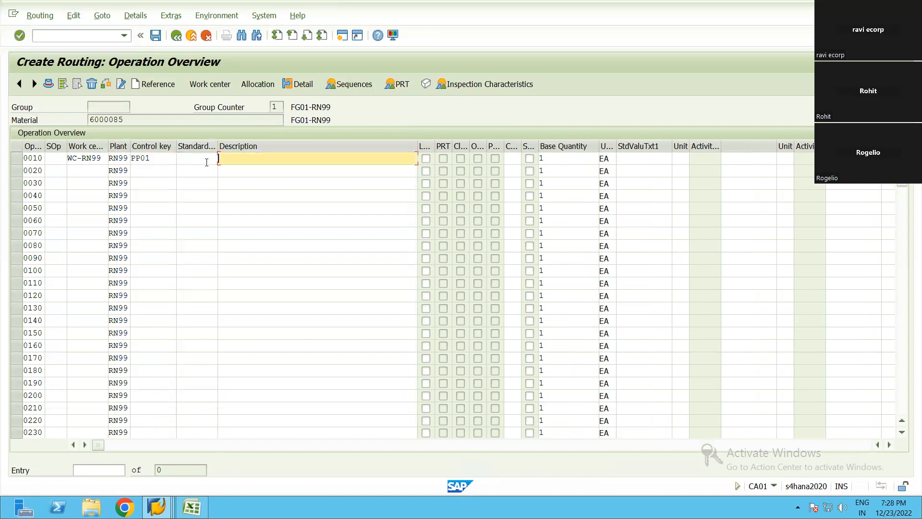
pyautogui.click(220, 159)
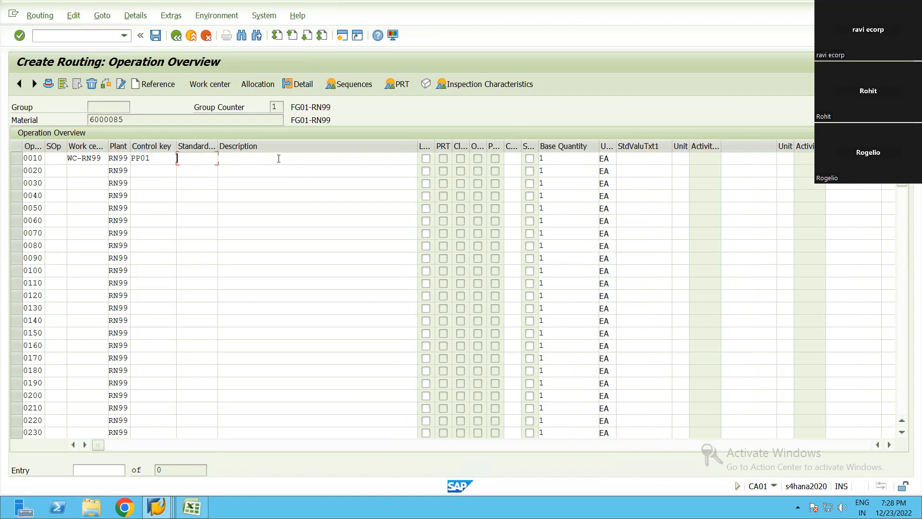
pyautogui.click(294, 163)
pyautogui.click(296, 167)
pyautogui.press('Return')
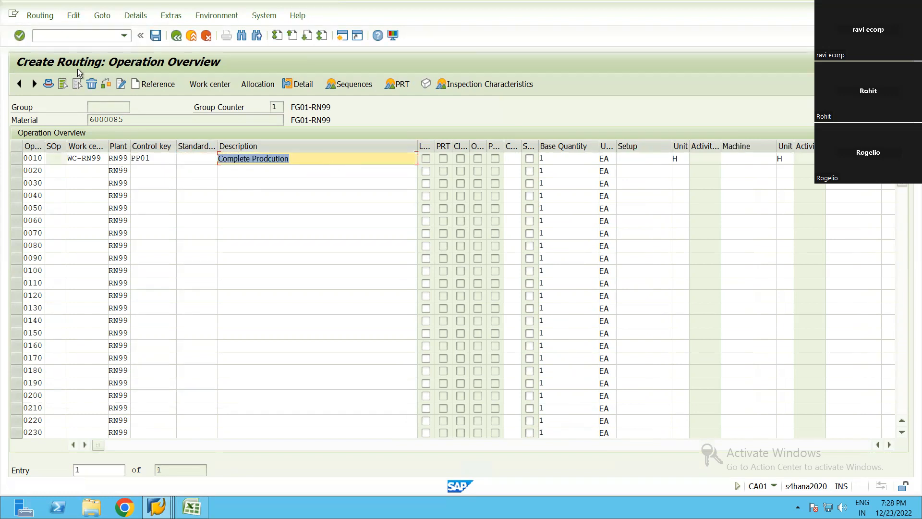
pyautogui.click(184, 160)
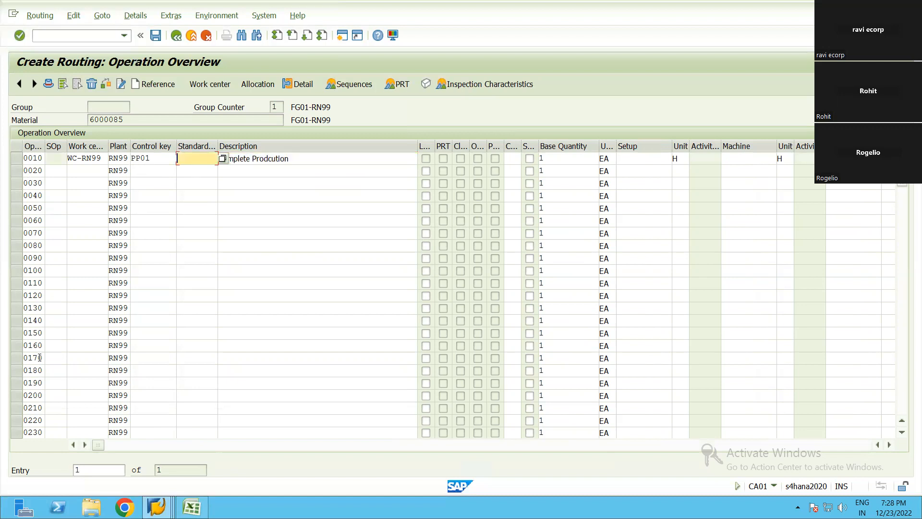
pyautogui.moveTo(126, 121); pyautogui.dragTo(86, 120)
pyautogui.click(87, 121)
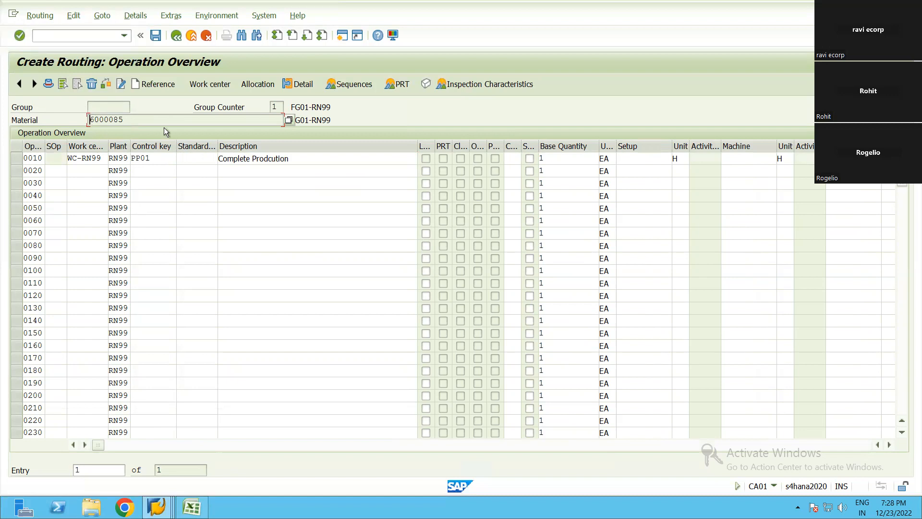
pyautogui.click(307, 159)
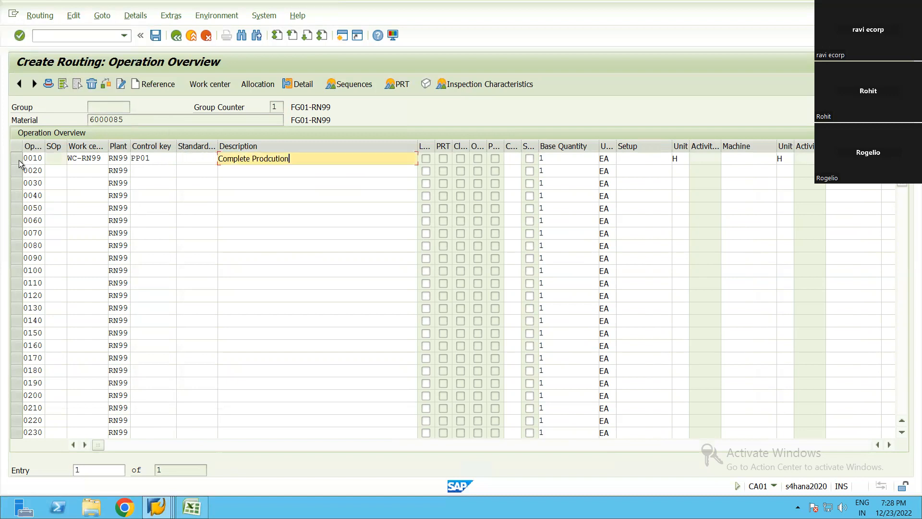
pyautogui.press('Return')
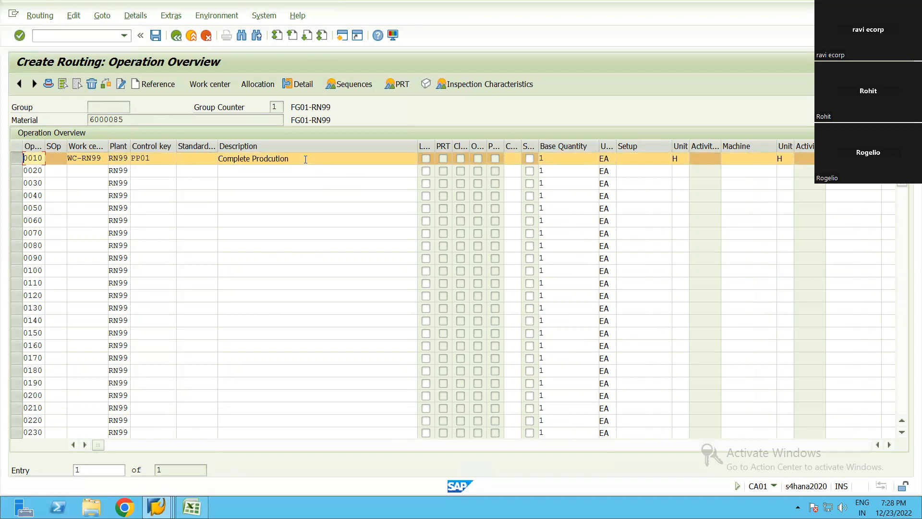
pyautogui.click(285, 174)
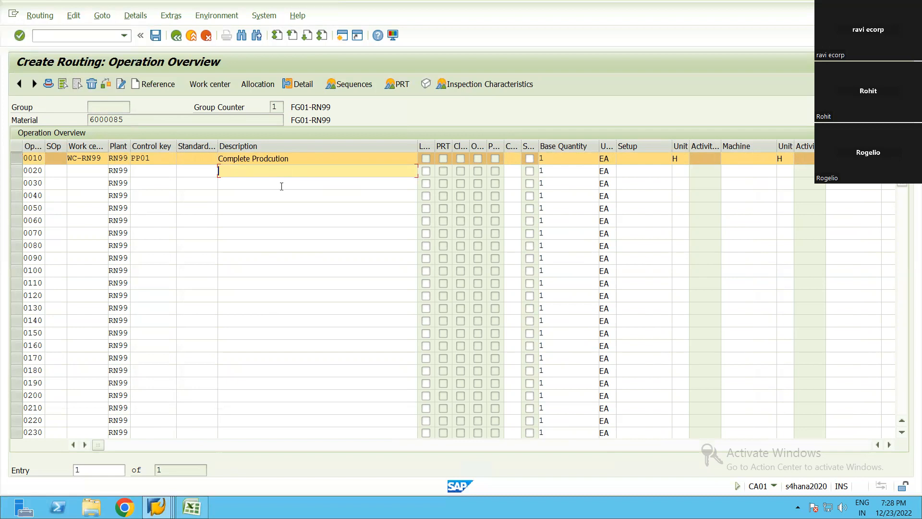
pyautogui.click(277, 186)
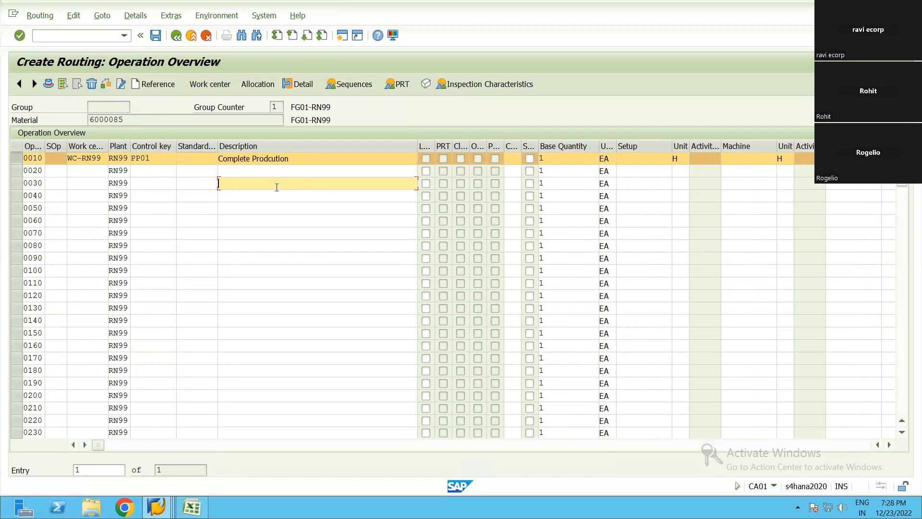
pyautogui.click(263, 203)
pyautogui.click(262, 196)
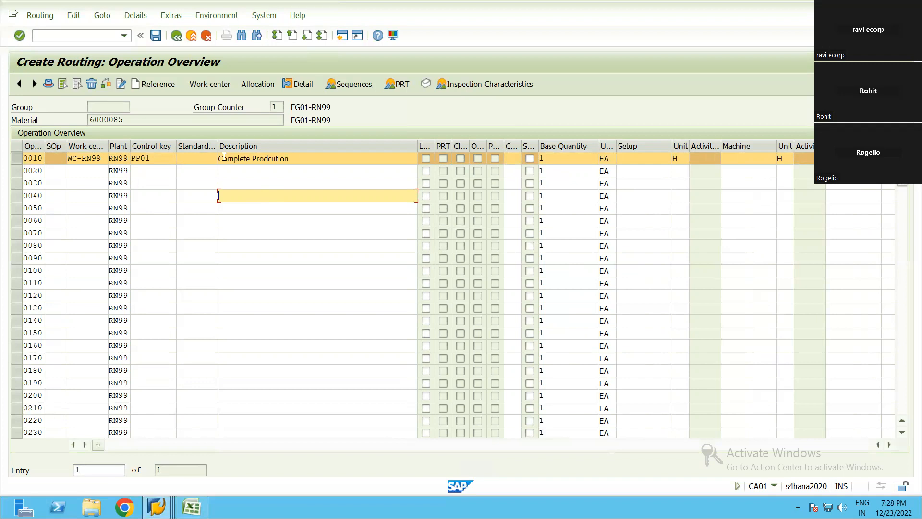
# Correct operation 0010's description to "Complete Production" and save the routing for material 6000085
pyautogui.click(302, 156)
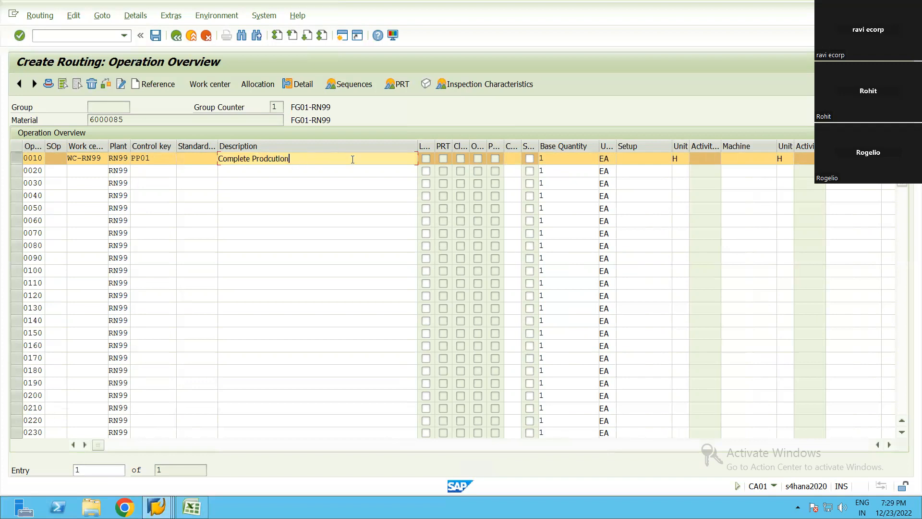
pyautogui.press('BackSpace')
pyautogui.write('c')
pyautogui.press('BackSpace')
pyautogui.write('c')
pyautogui.press('Return')
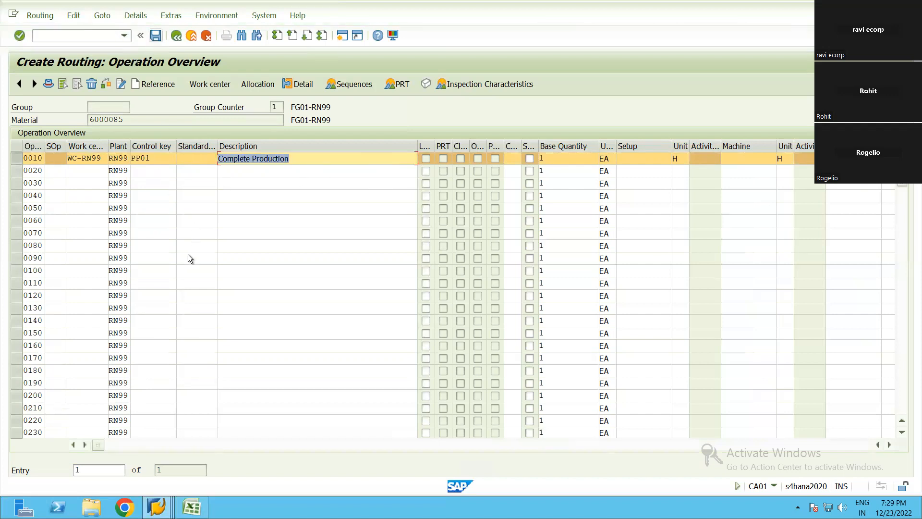
pyautogui.hotkey('ctrl', 's')
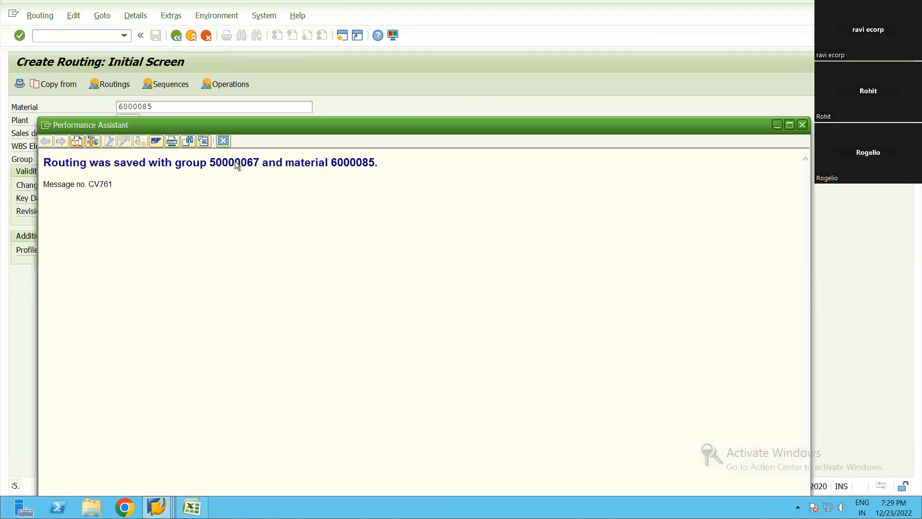
# Copy the saved routing's group number 50000067 into cell E16 beside CA01 in the Excel tracking sheet and widen column E
pyautogui.doubleClick(235, 162)
pyautogui.hotkey('ctrl', 'c')
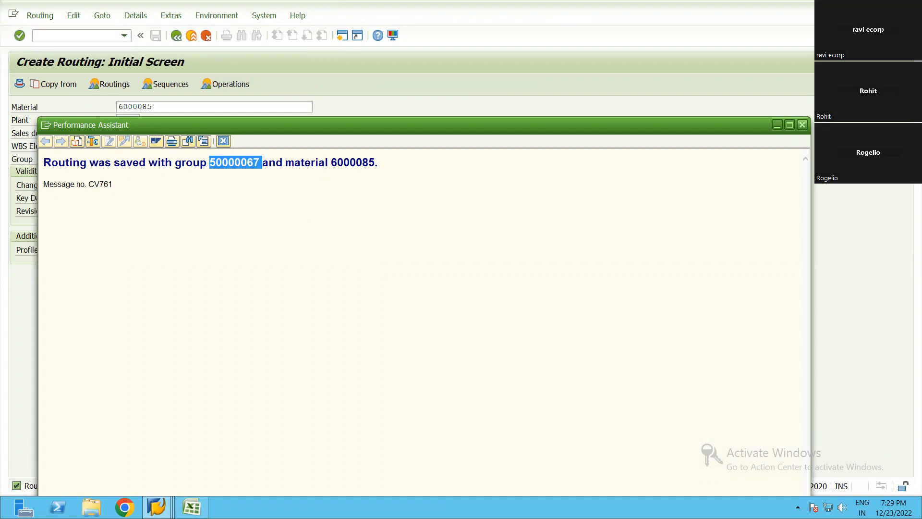
pyautogui.click(191, 506)
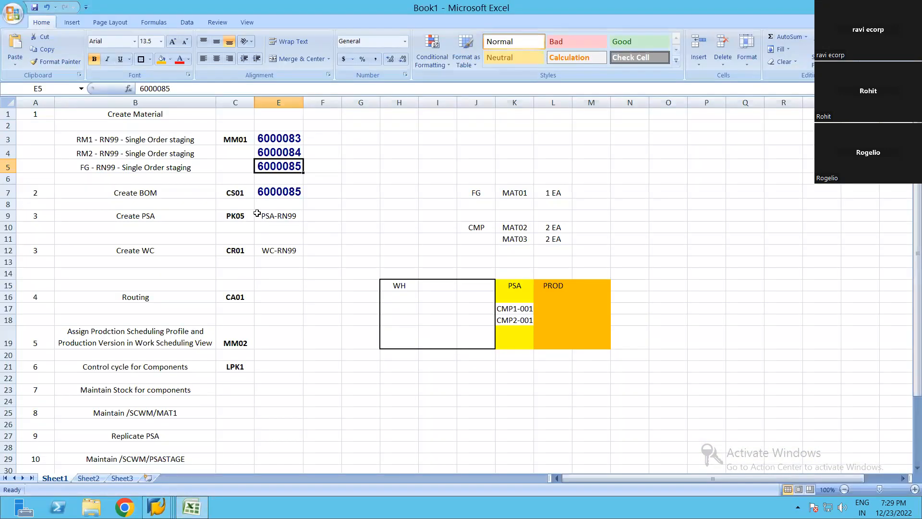
pyautogui.click(291, 298)
pyautogui.hotkey('ctrl', 'v')
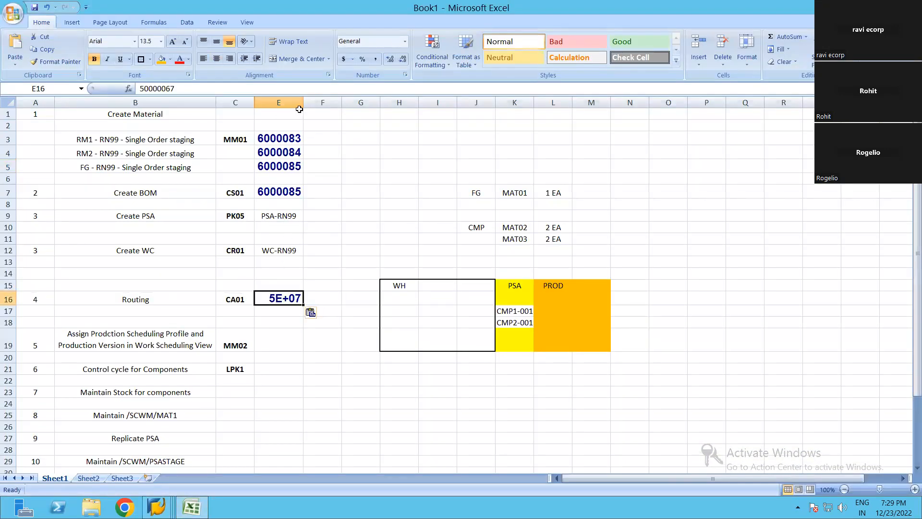
pyautogui.click(335, 330)
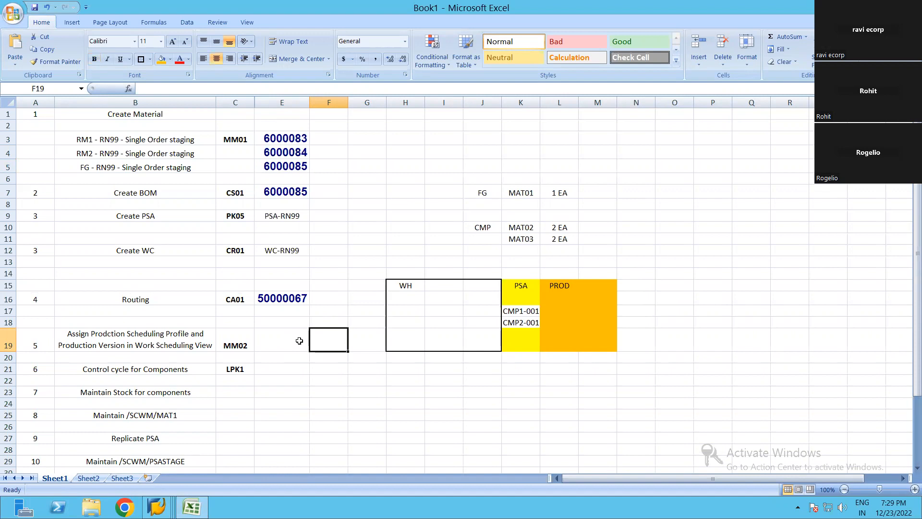
pyautogui.click(294, 337)
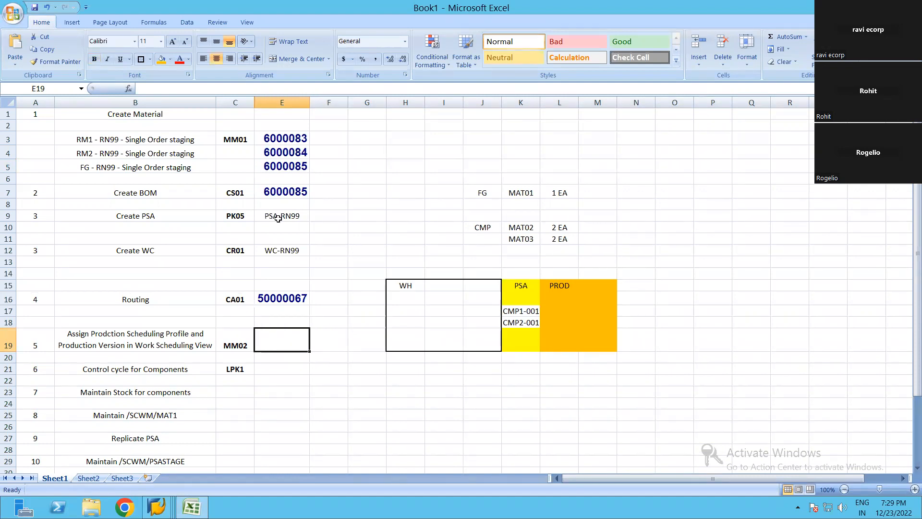
pyautogui.moveTo(285, 134); pyautogui.dragTo(372, 276)
pyautogui.click(373, 276)
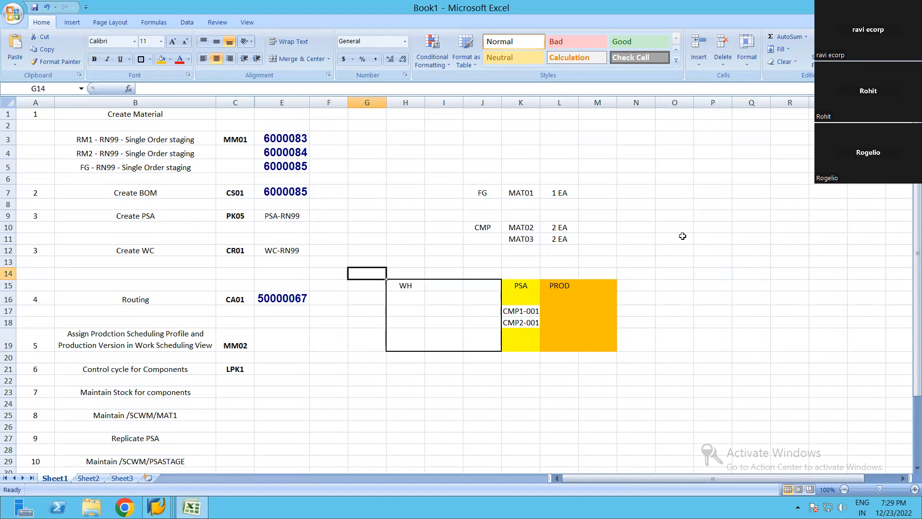
pyautogui.moveTo(683, 236); pyautogui.dragTo(742, 341)
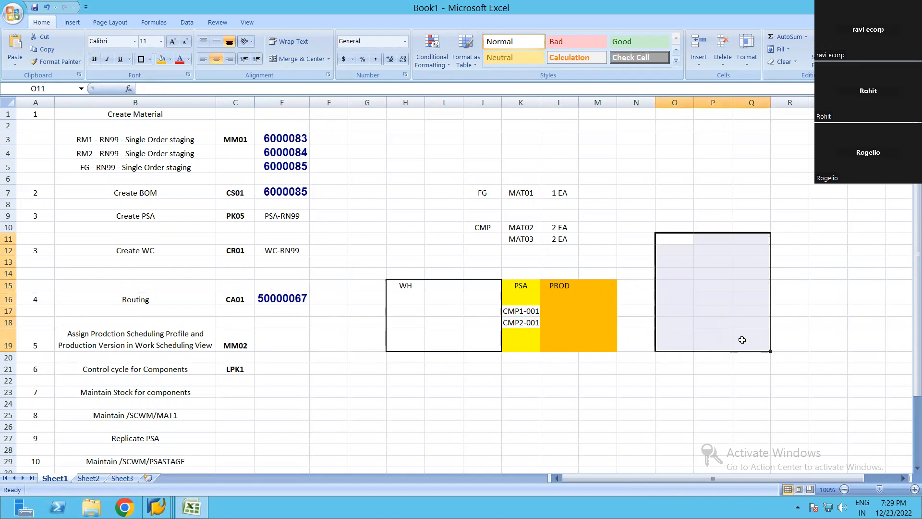
pyautogui.moveTo(112, 115); pyautogui.dragTo(295, 305)
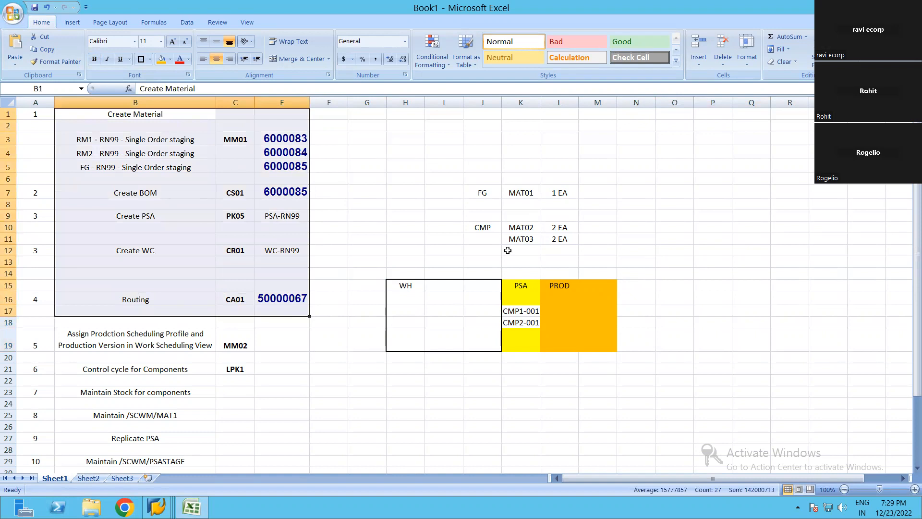
pyautogui.click(507, 251)
pyautogui.click(713, 250)
pyautogui.write('Pr')
pyautogui.press('BackSpace')
pyautogui.press('BackSpace')
pyautogui.press('Return')
pyautogui.press('Return')
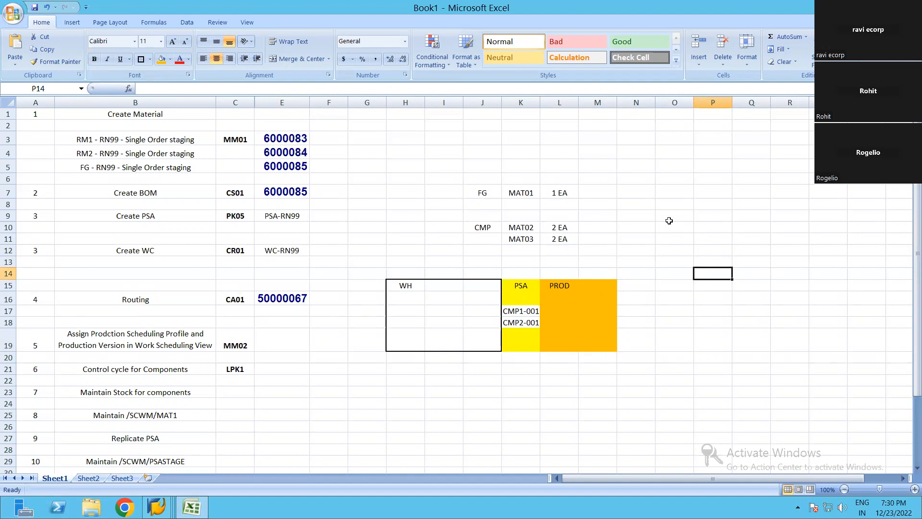
pyautogui.press('Up')
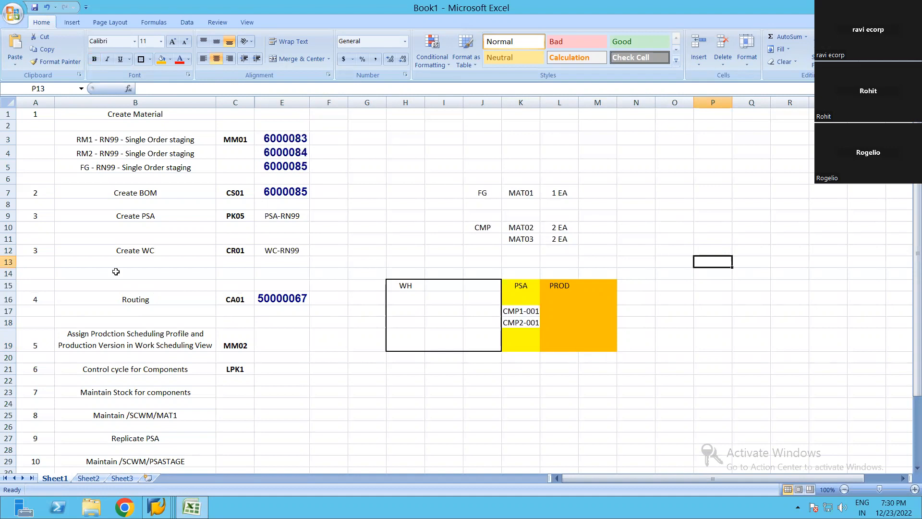
# Review the tracking sheet's task list from Create BOM down to the remaining tasks, ending at cell E19 beside MM02
pyautogui.moveTo(149, 196); pyautogui.dragTo(173, 300)
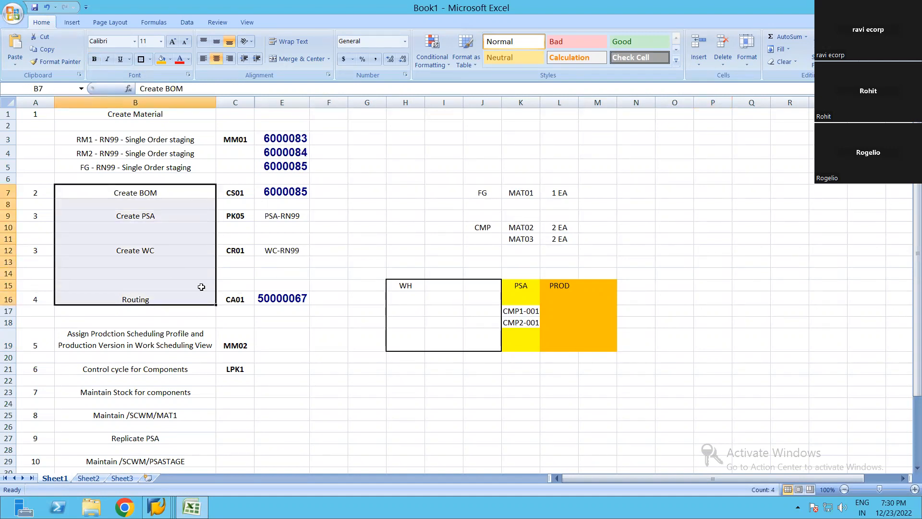
pyautogui.scroll(-2, 236, 295)
pyautogui.moveTo(134, 264); pyautogui.dragTo(307, 387)
pyautogui.moveTo(310, 458); pyautogui.dragTo(306, 440)
pyautogui.scroll(2, 276, 303)
pyautogui.click(249, 241)
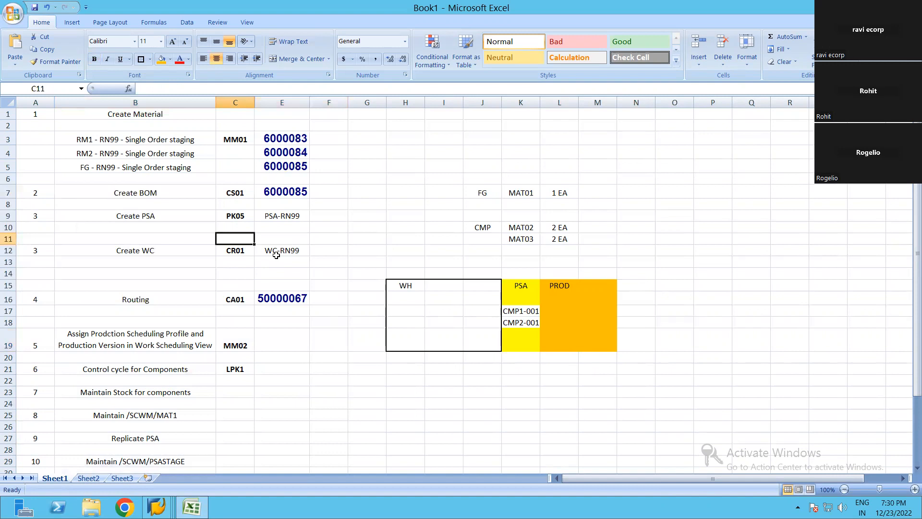
pyautogui.click(674, 262)
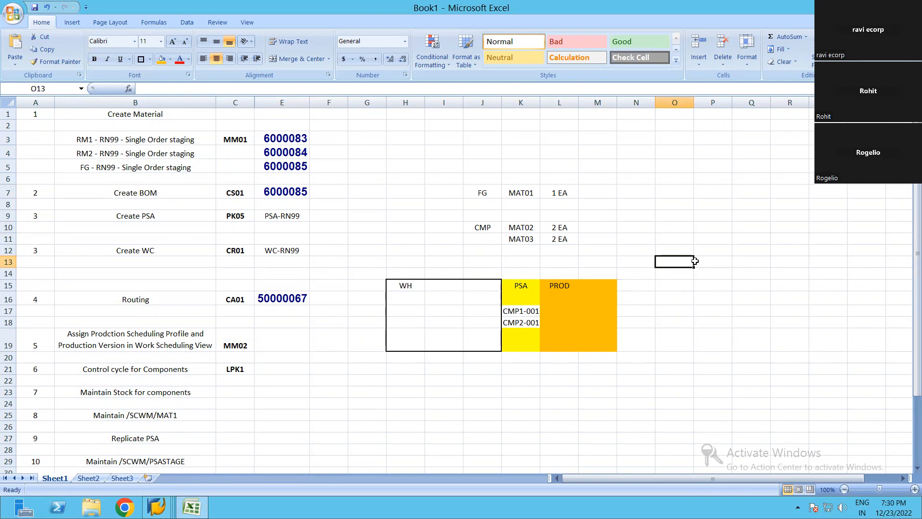
pyautogui.moveTo(676, 264); pyautogui.dragTo(748, 333)
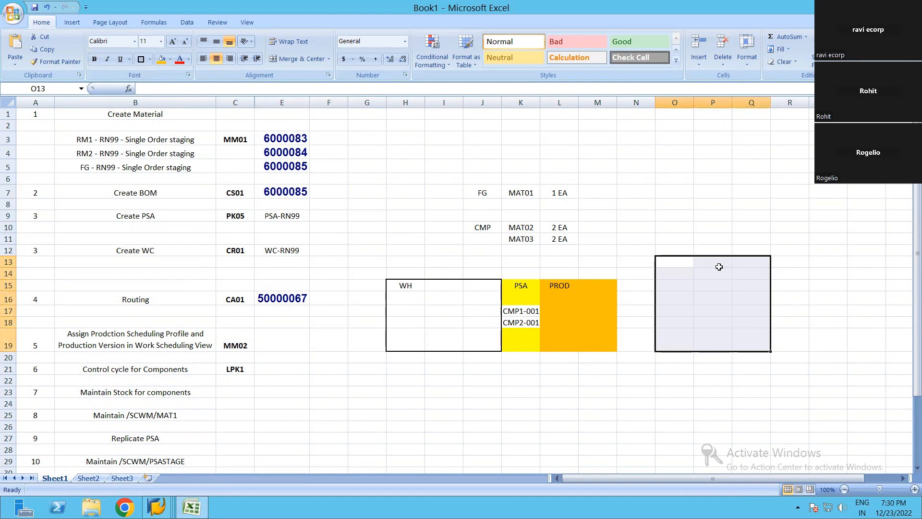
pyautogui.click(701, 230)
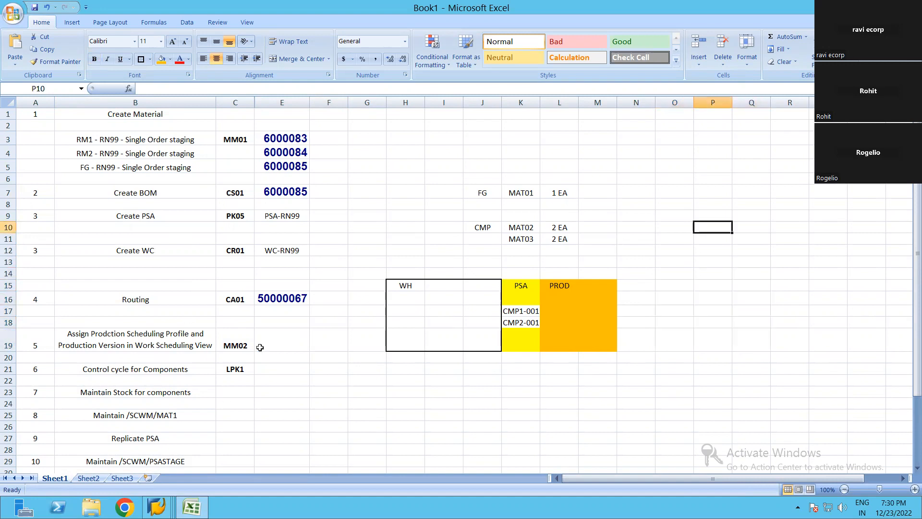
pyautogui.click(294, 341)
pyautogui.hotkey('alt', 'Tab')
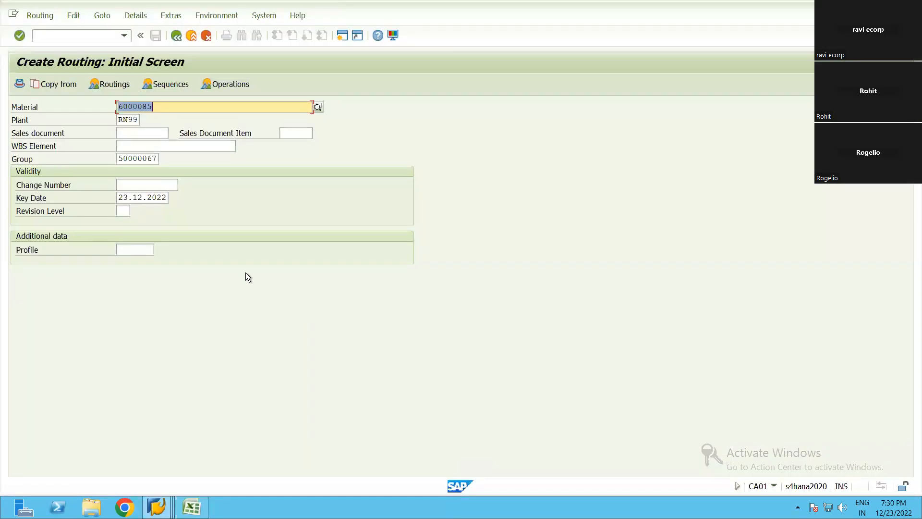
pyautogui.hotkey('alt', 'Tab')
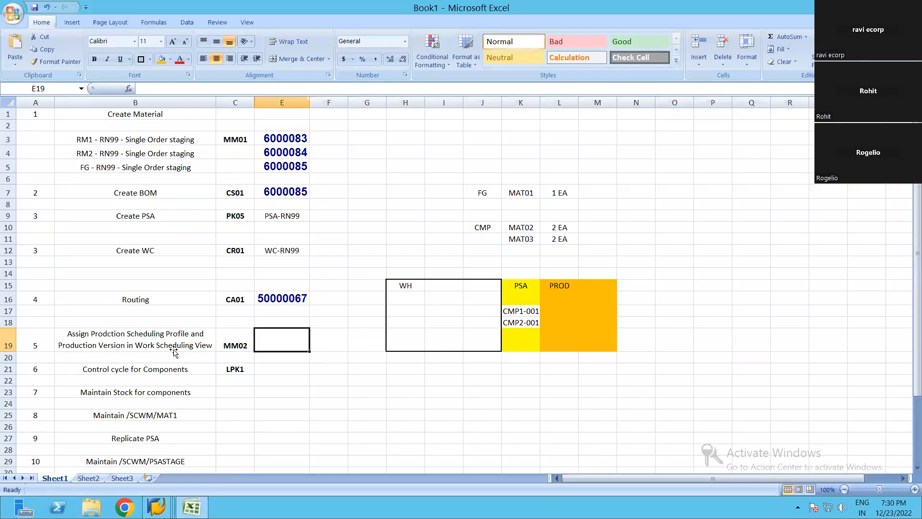
pyautogui.click(143, 347)
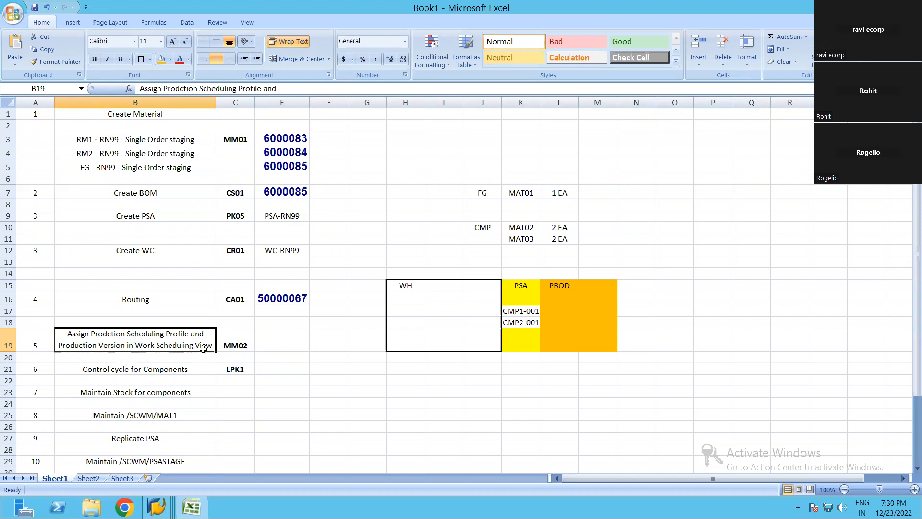
pyautogui.click(288, 347)
pyautogui.click(163, 350)
pyautogui.click(239, 344)
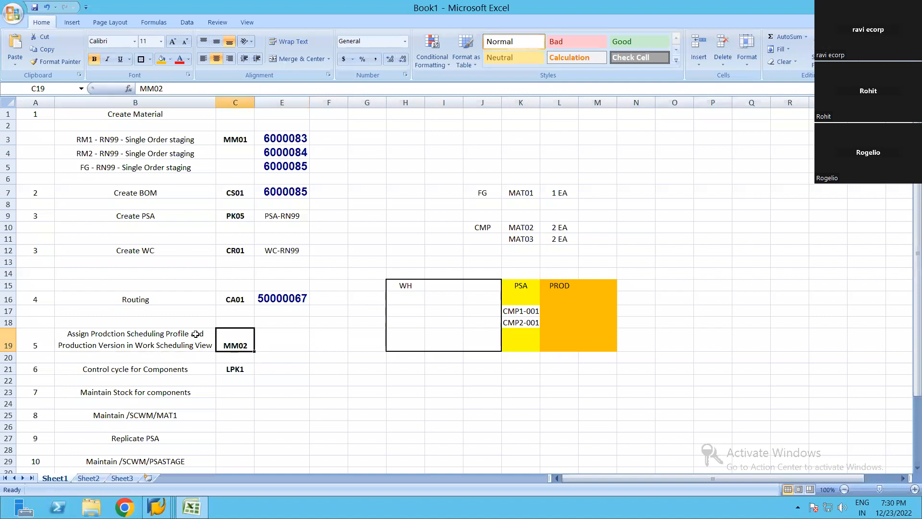
pyautogui.click(197, 334)
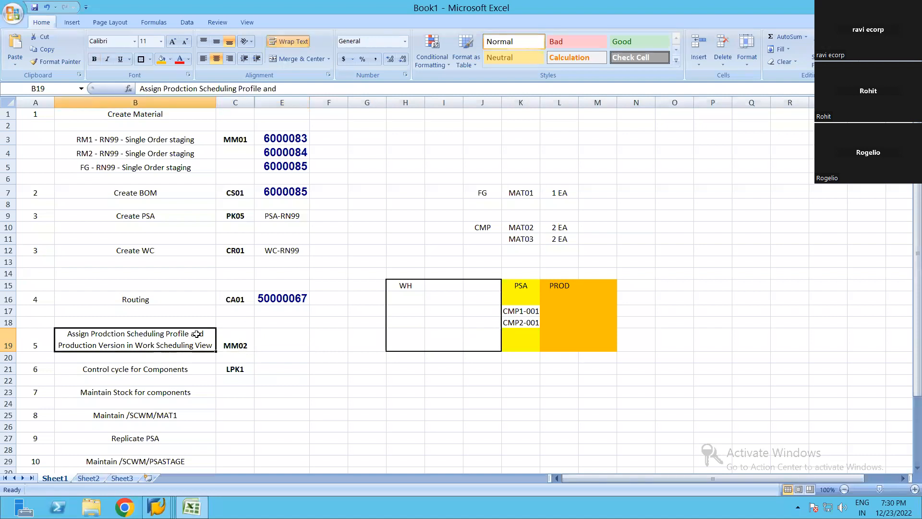
# Copy the finished good's number 6000085 from the Excel tracking sheet and open that material in SAP transaction MM02
pyautogui.click(284, 166)
pyautogui.hotkey('ctrl', 'c')
pyautogui.hotkey('alt', 'Tab')
pyautogui.click(80, 34)
pyautogui.write('/nmm0')
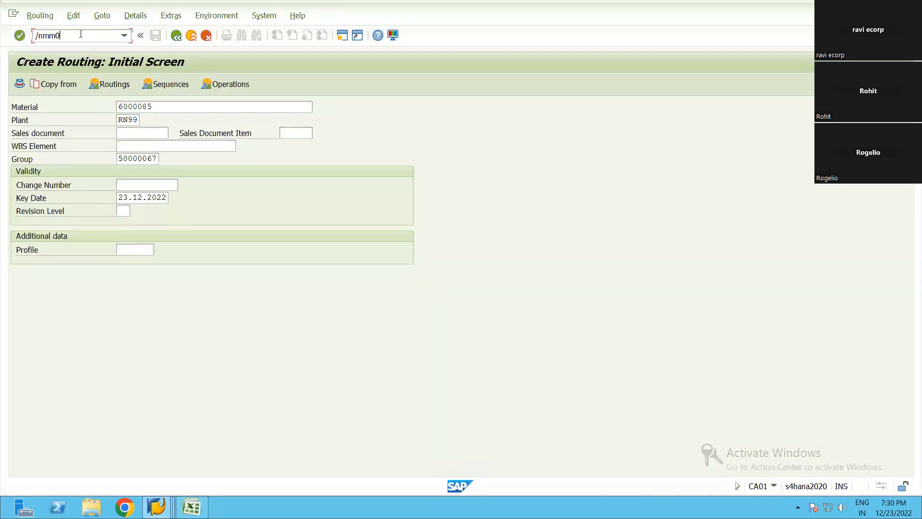
pyautogui.write('2')
pyautogui.press('Return')
pyautogui.hotkey('ctrl', 'v')
pyautogui.press('Return')
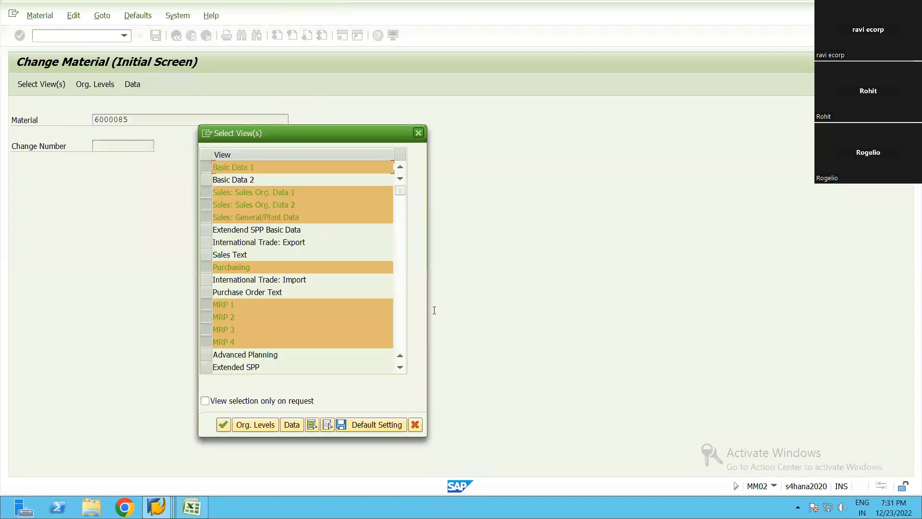
# Clear the preselected material views and open only the Work Scheduling view for material 6000085
pyautogui.click(328, 425)
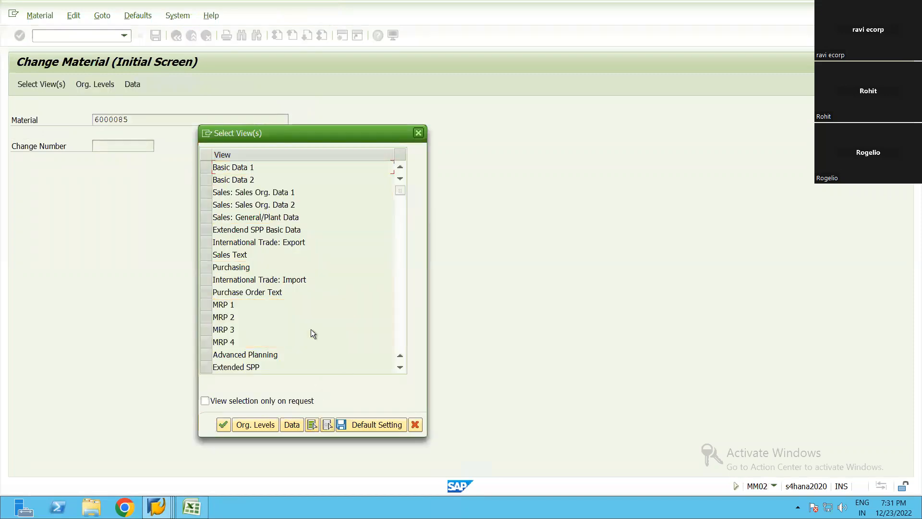
pyautogui.scroll(-3, 310, 329)
pyautogui.click(231, 267)
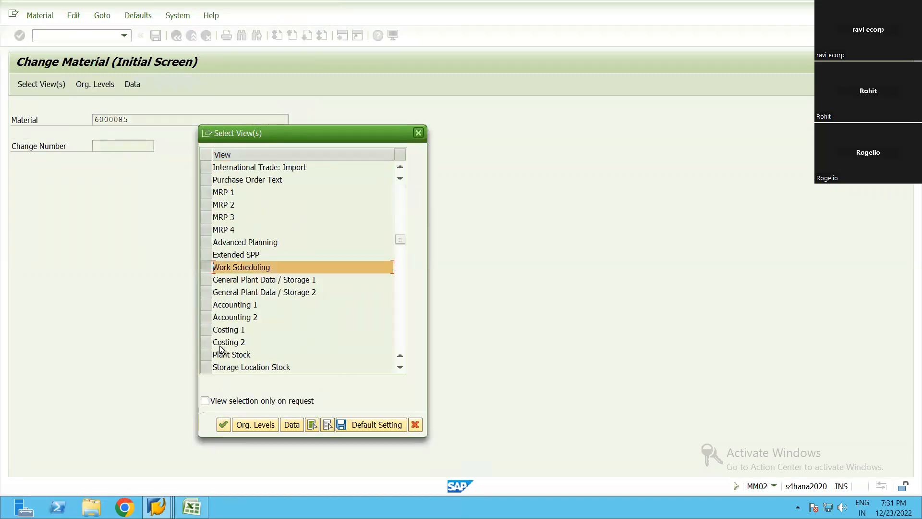
pyautogui.click(223, 424)
pyautogui.press('Return')
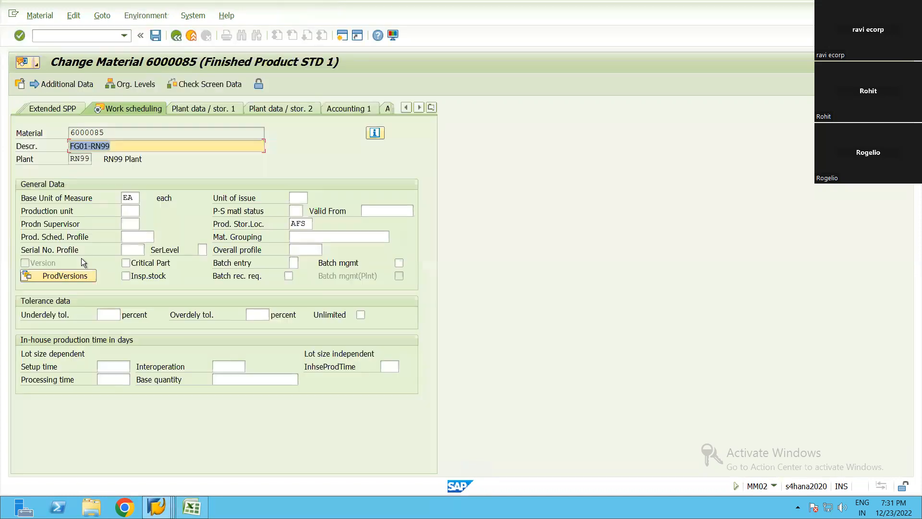
# Set the production scheduling profile of material 6000085 to 000001
pyautogui.click(130, 235)
pyautogui.click(160, 238)
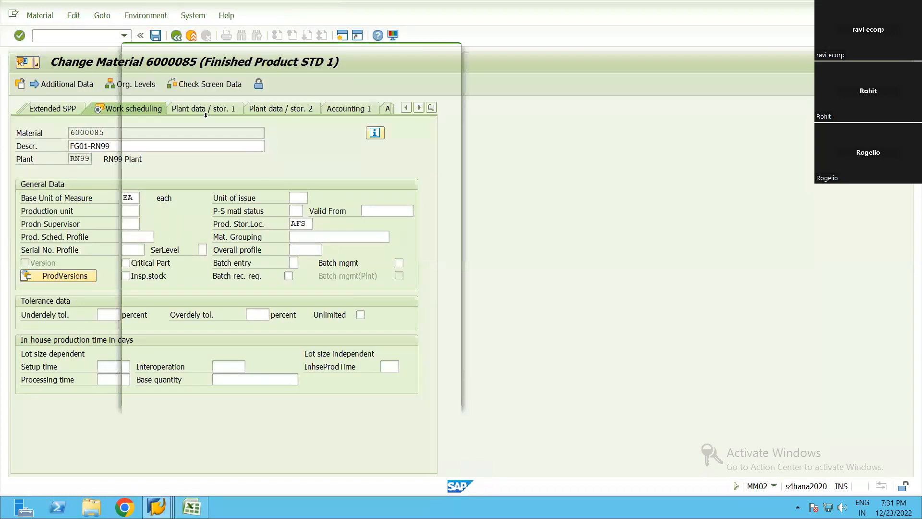
pyautogui.doubleClick(189, 137)
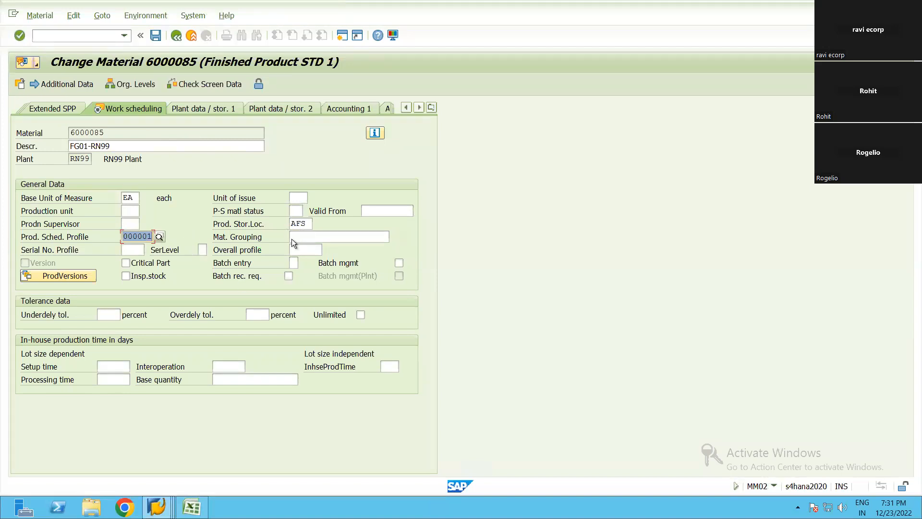
pyautogui.click(306, 225)
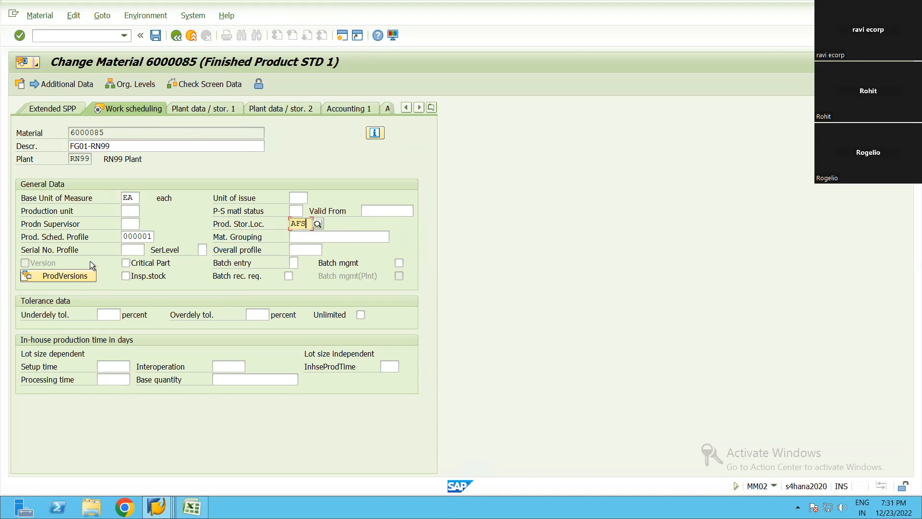
# Add production version PV01 with the text "Version -1", valid from 23.12.2022 to 23.12.9999
pyautogui.click(74, 275)
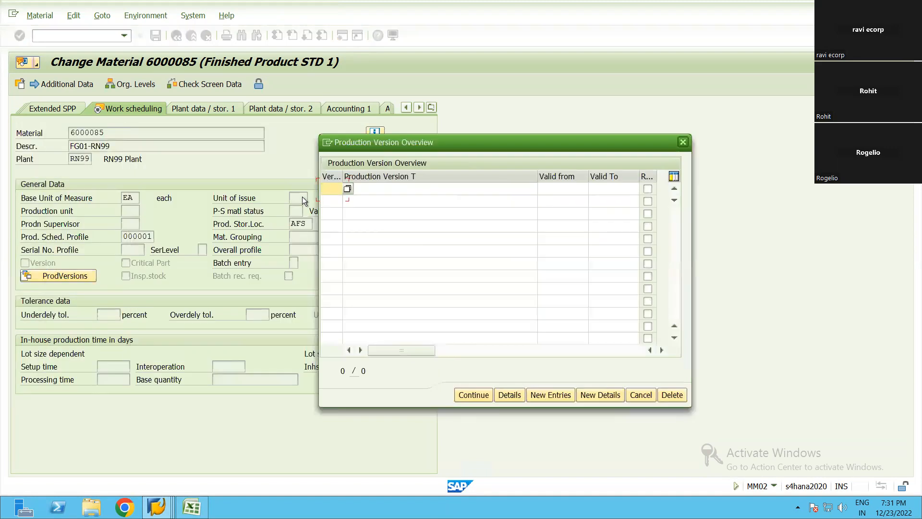
pyautogui.click(329, 189)
pyautogui.click(330, 200)
pyautogui.press('Tab')
pyautogui.write('Version -1')
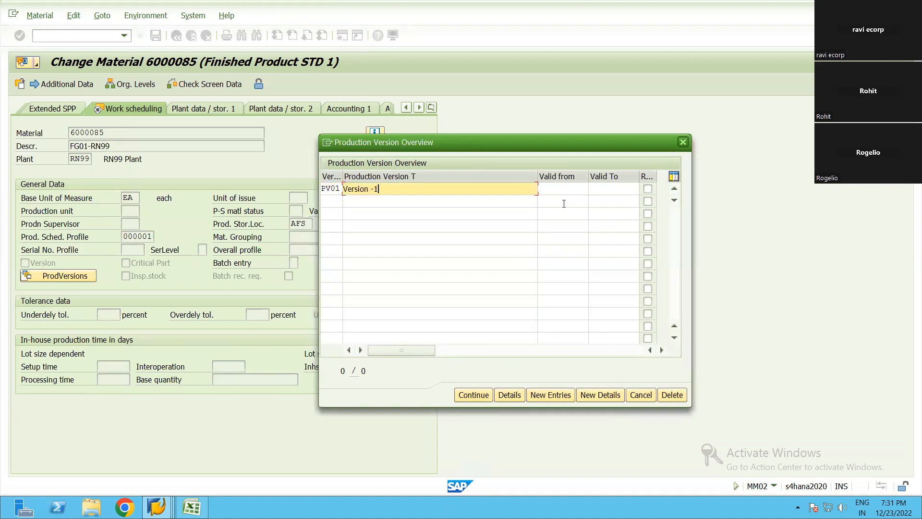
pyautogui.press('Tab')
pyautogui.write('23.12.2022')
pyautogui.press('Tab')
pyautogui.write('23.12.9999')
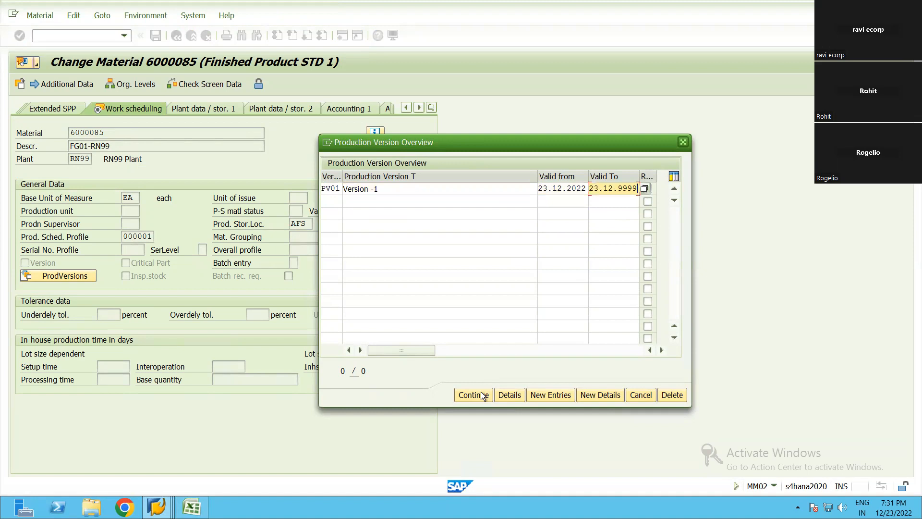
pyautogui.click(480, 394)
# Open the details of production version PV01 and set its lot size range from 1 to 9999999
pyautogui.click(71, 276)
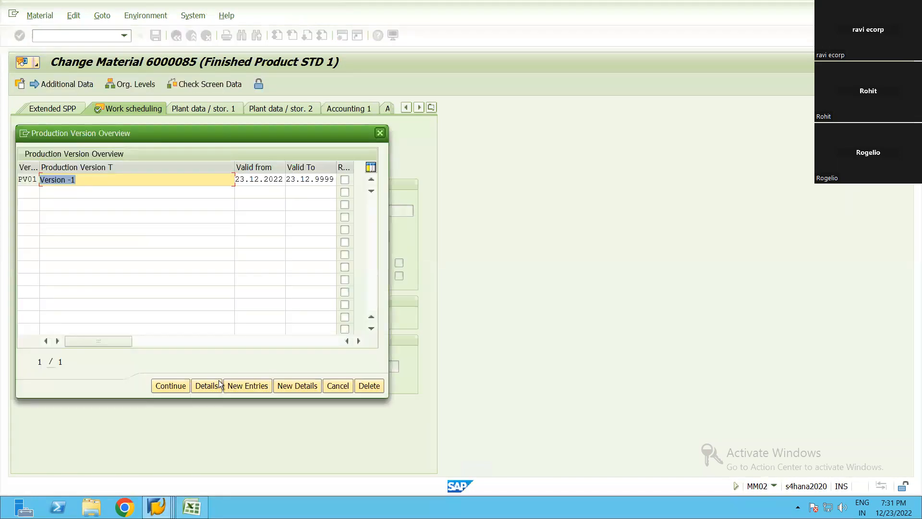
pyautogui.click(219, 379)
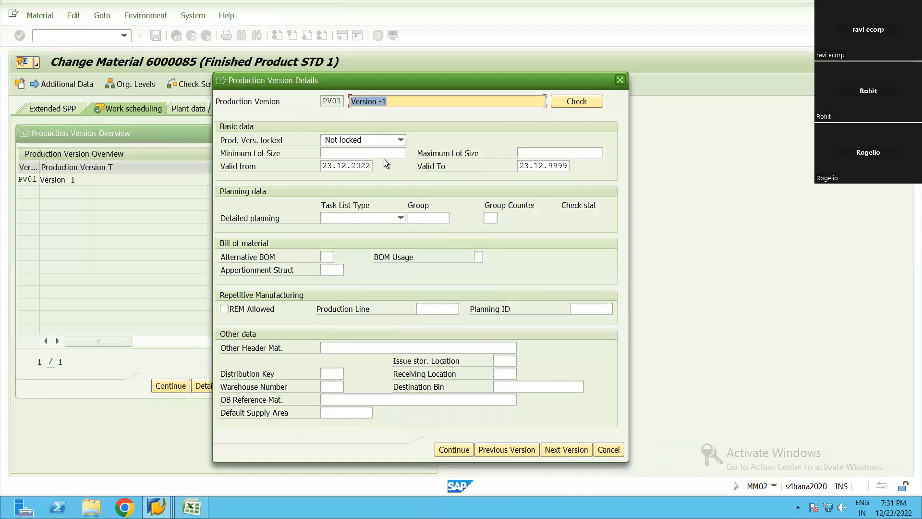
pyautogui.click(401, 154)
pyautogui.write('1')
pyautogui.click(537, 155)
pyautogui.write('9999999')
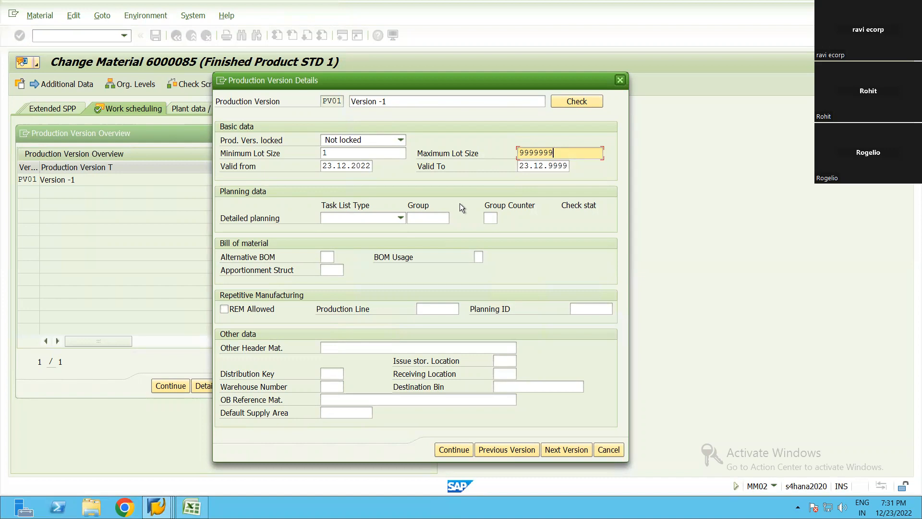
# Assign task list type N Routing with group 50000067 and group counter 1 to the version's detailed planning
pyautogui.click(356, 216)
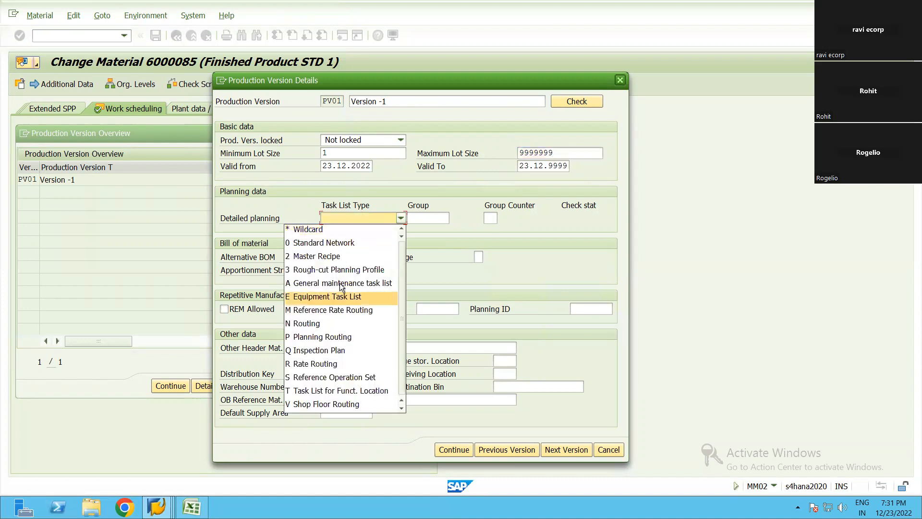
pyautogui.click(318, 325)
pyautogui.click(431, 222)
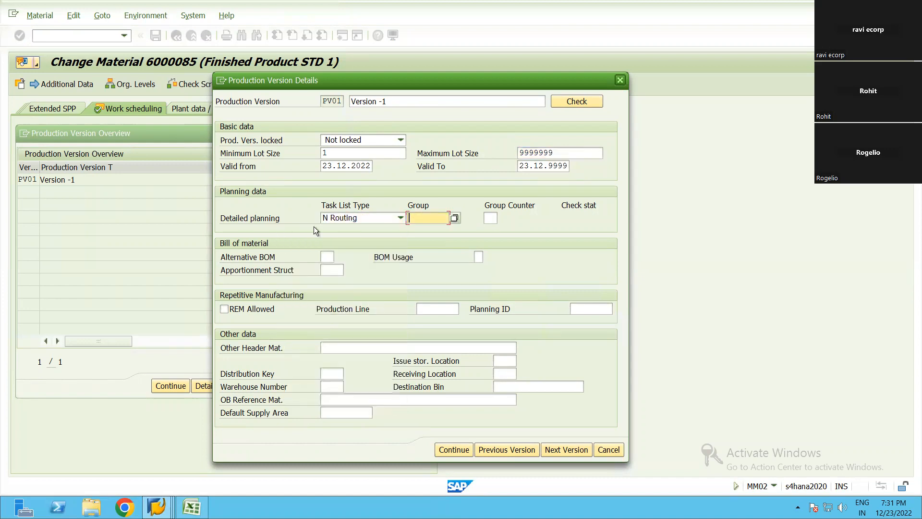
pyautogui.click(454, 218)
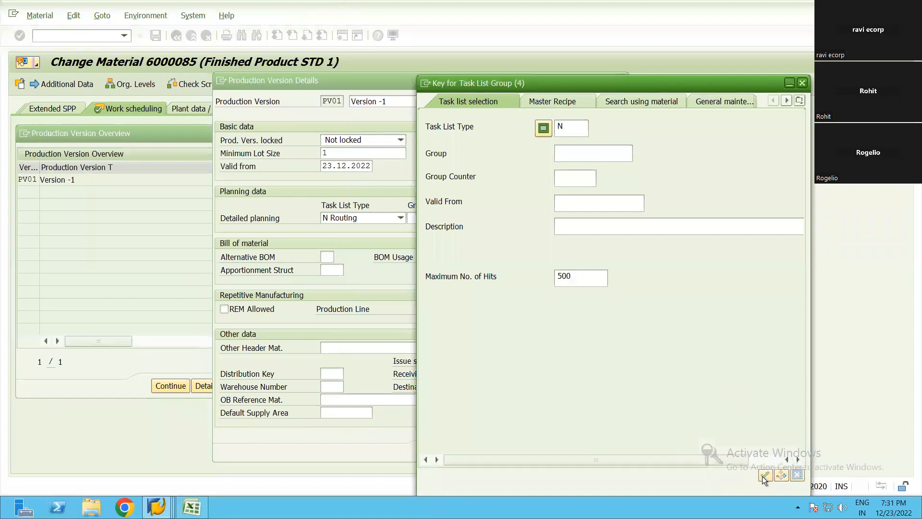
pyautogui.click(764, 475)
pyautogui.moveTo(809, 280); pyautogui.dragTo(794, 446)
pyautogui.doubleClick(531, 470)
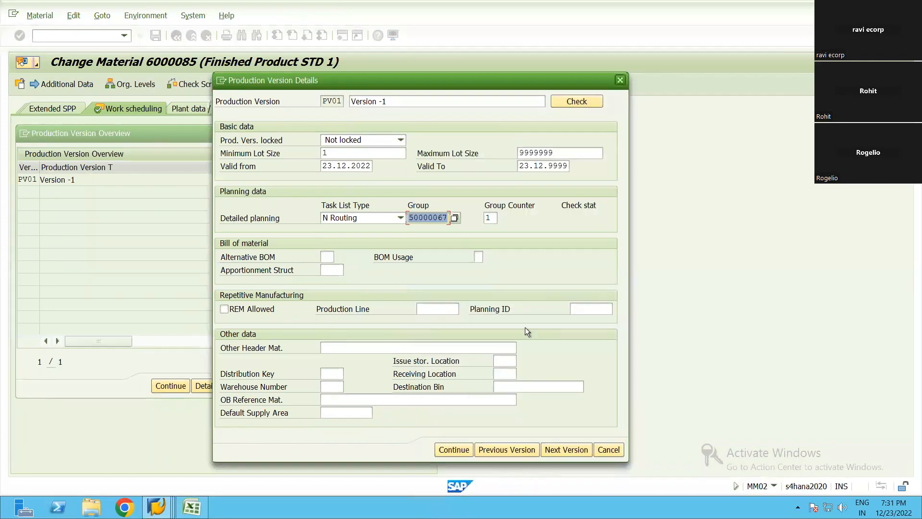
# Compare the assigned routing group with cell E16 in the Excel tracking sheet, then return to the SAP version details
pyautogui.click(191, 507)
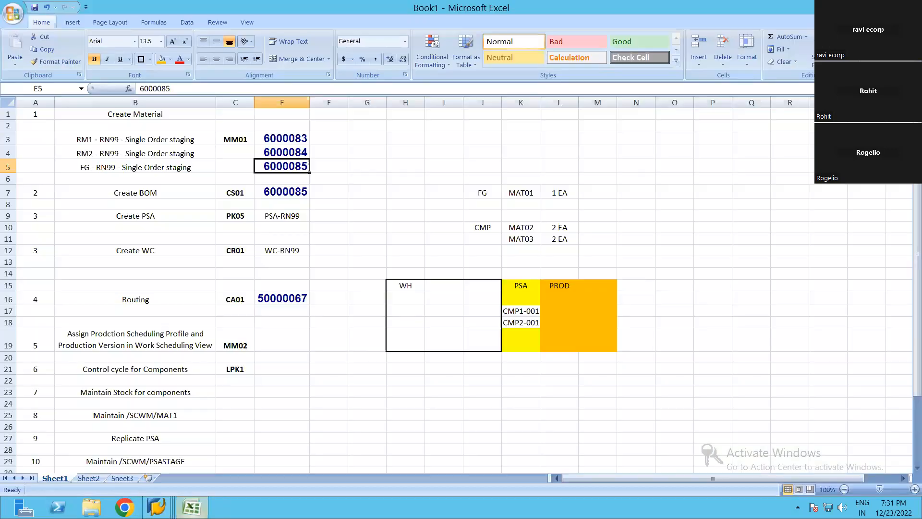
pyautogui.click(298, 302)
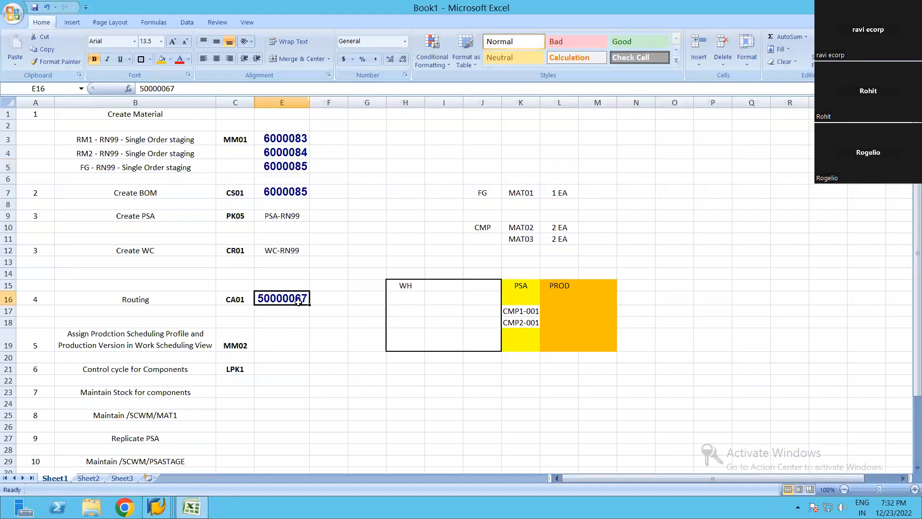
pyautogui.hotkey('alt', 'Tab')
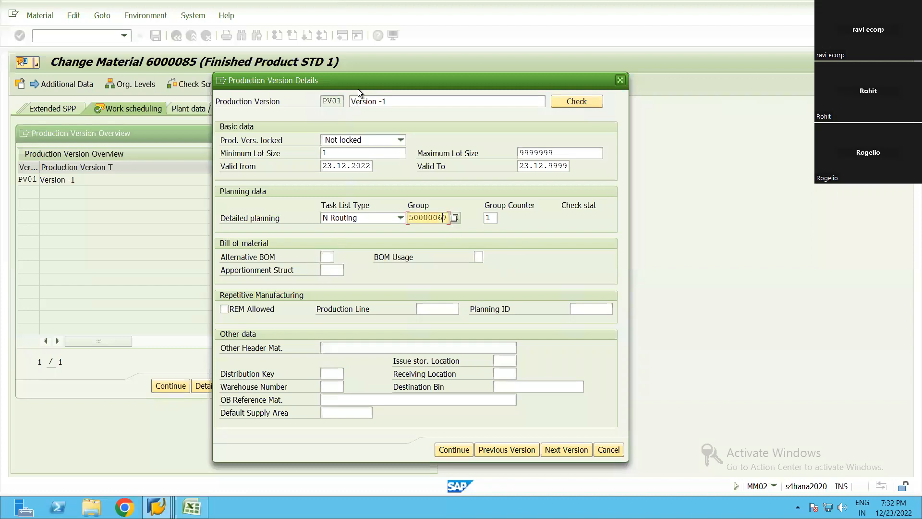
# Assign alternative BOM 1 with BOM usage 1 to production version PV01
pyautogui.moveTo(358, 89); pyautogui.dragTo(405, 83)
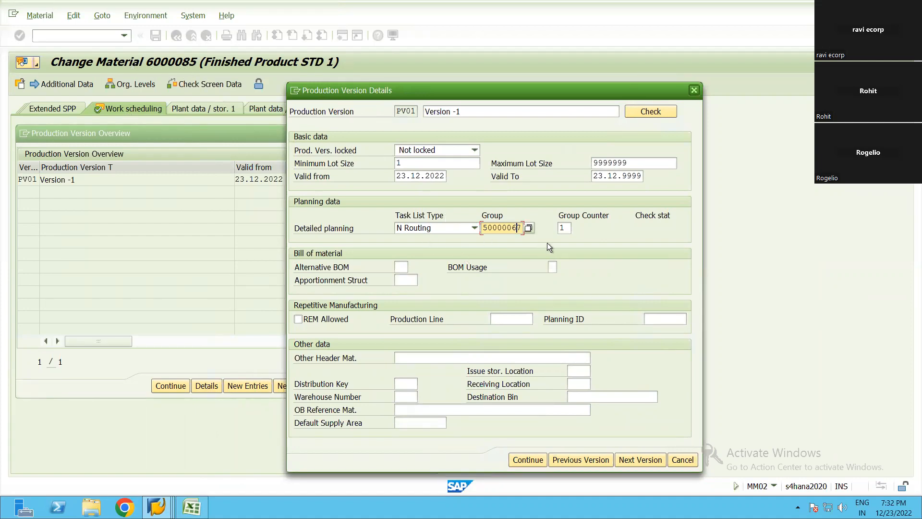
pyautogui.click(409, 269)
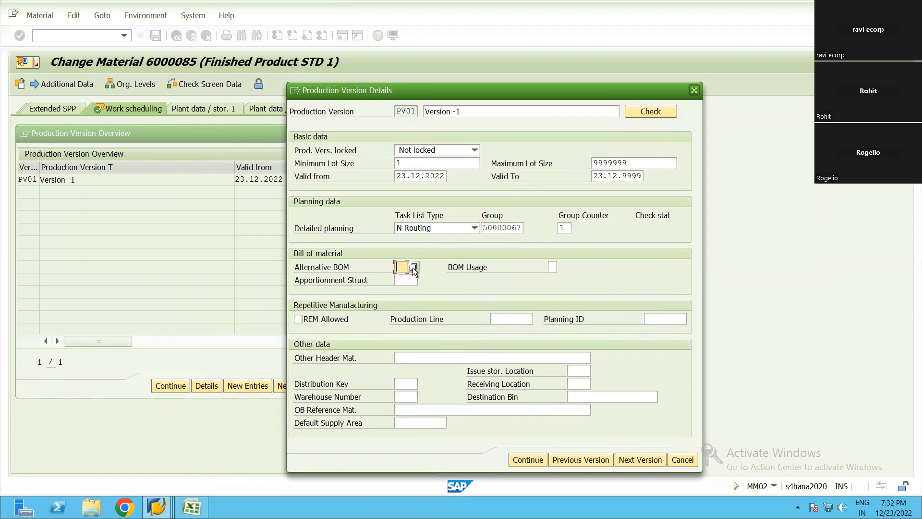
pyautogui.click(413, 267)
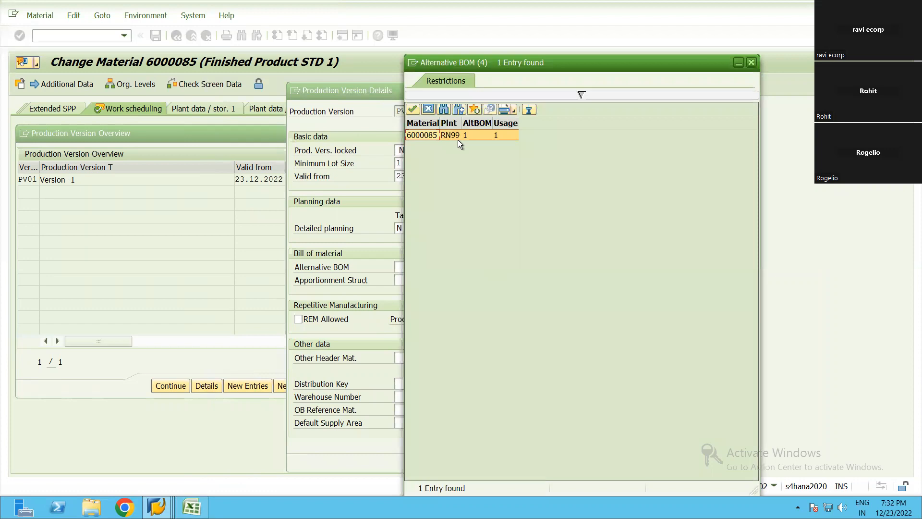
pyautogui.doubleClick(458, 136)
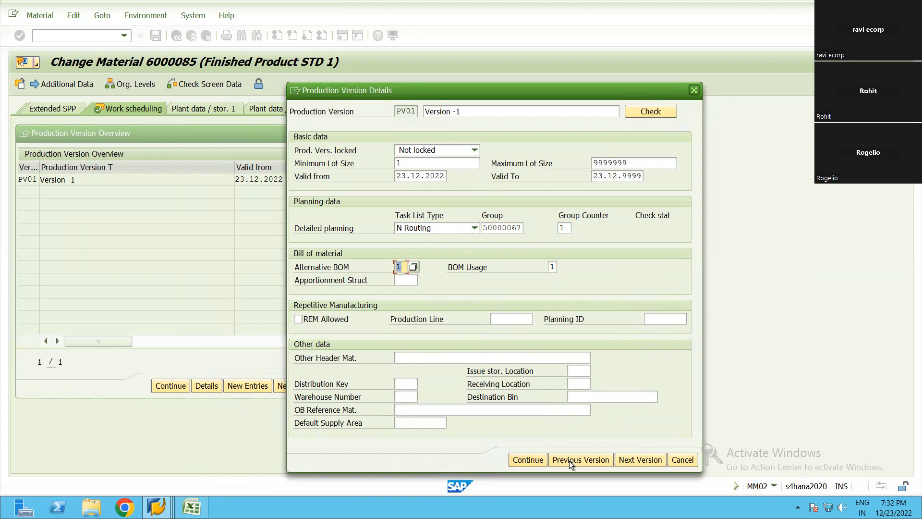
# Run the consistency check on production version PV01 and save it with material 6000085
pyautogui.click(641, 111)
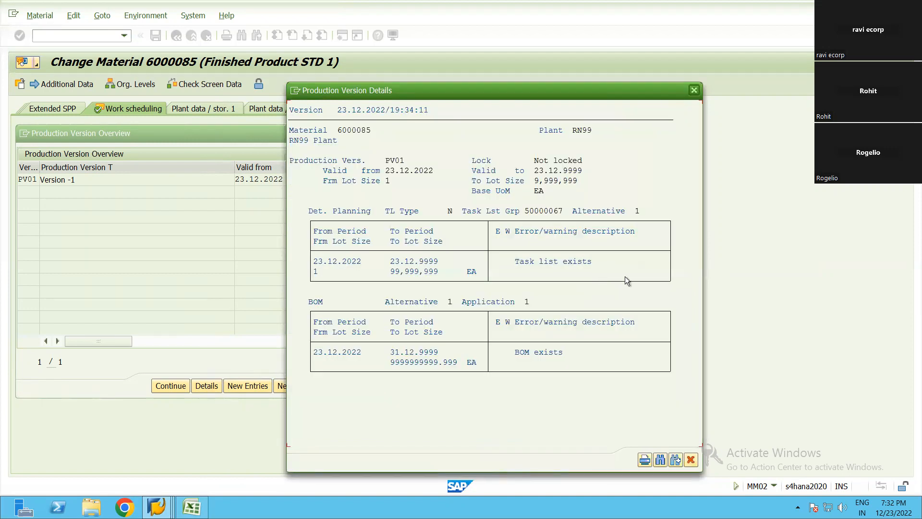
pyautogui.click(691, 460)
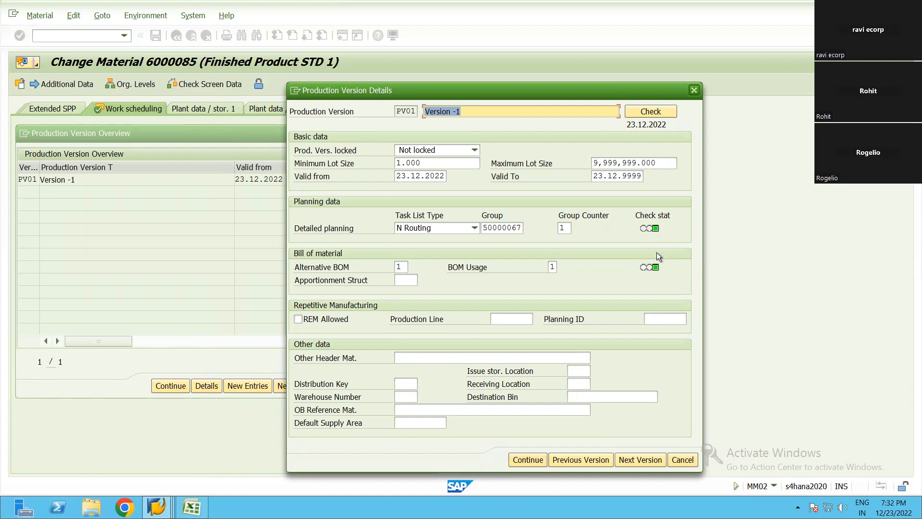
pyautogui.click(535, 464)
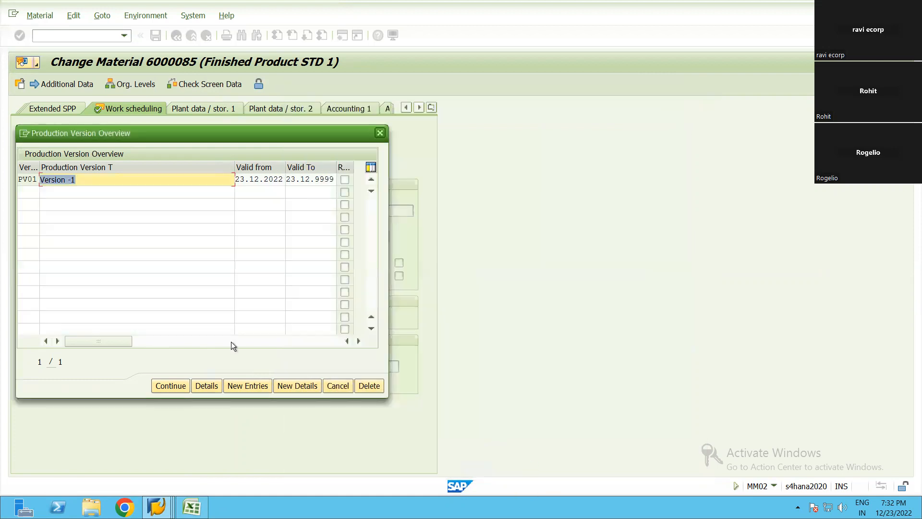
pyautogui.click(183, 385)
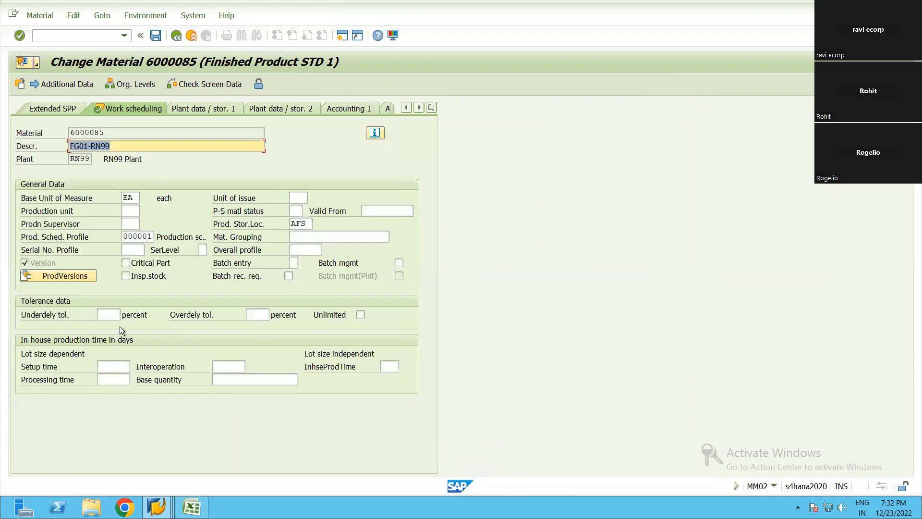
pyautogui.hotkey('ctrl', 's')
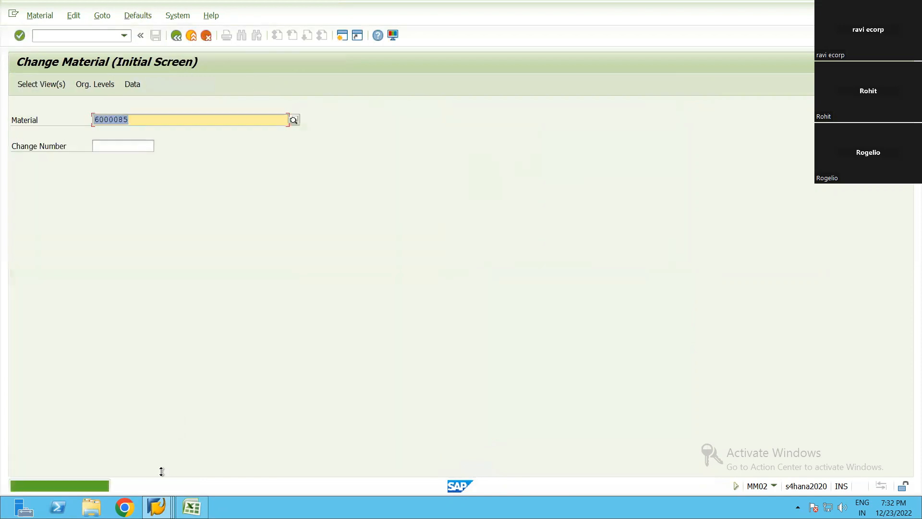
# Switch to the Excel configuration plan and look up the transaction code for the component control cycle
pyautogui.click(192, 507)
pyautogui.press('Down')
pyautogui.press('Down')
pyautogui.press('Down')
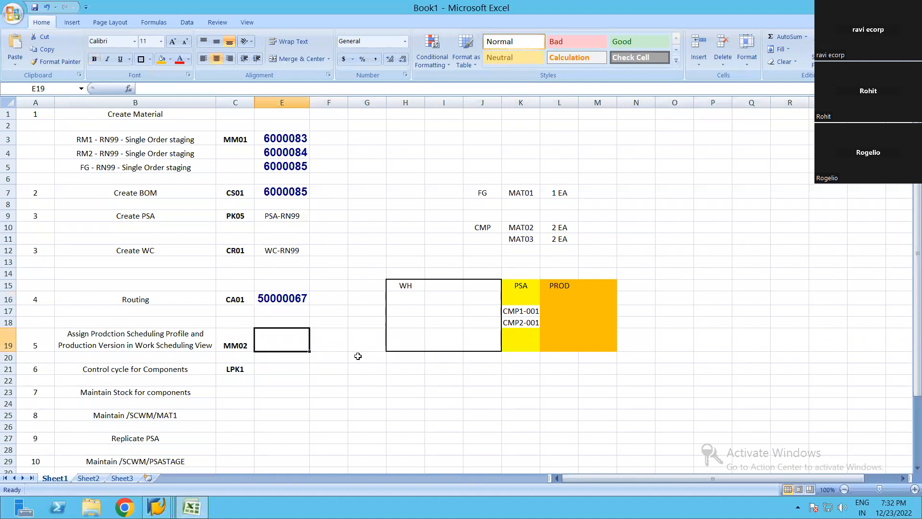
pyautogui.scroll(-2, 282, 347)
pyautogui.click(211, 294)
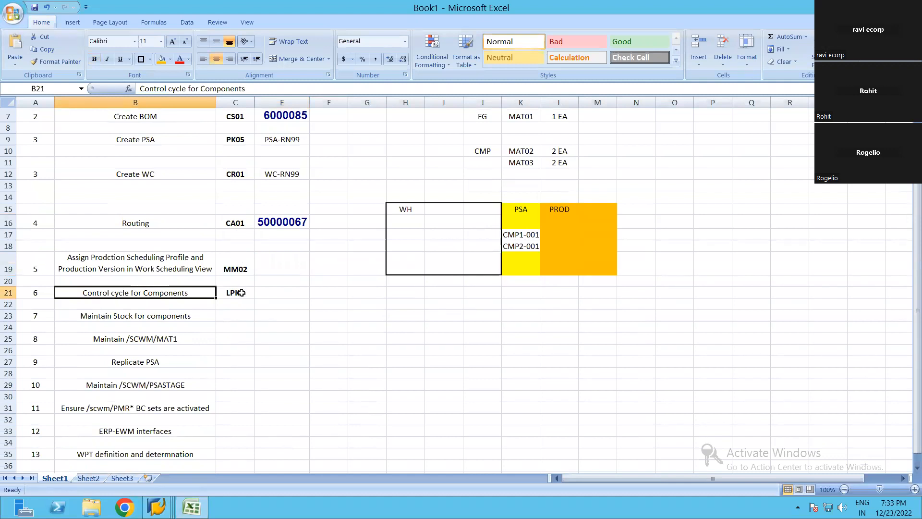
pyautogui.press('Right')
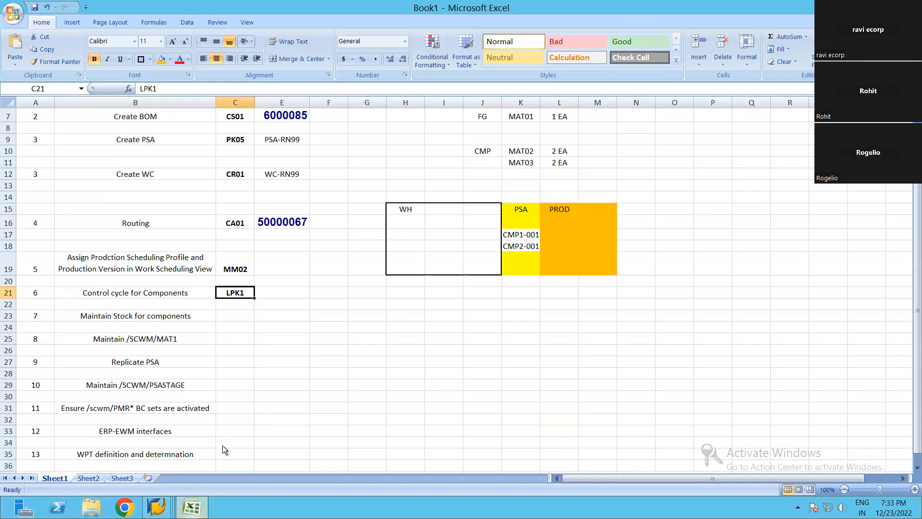
# Switch back to SAP and start transaction LPK1 to create a control cycle
pyautogui.click(157, 507)
pyautogui.click(332, 445)
pyautogui.hotkey('ctrl', '/')
pyautogui.write('/nl')
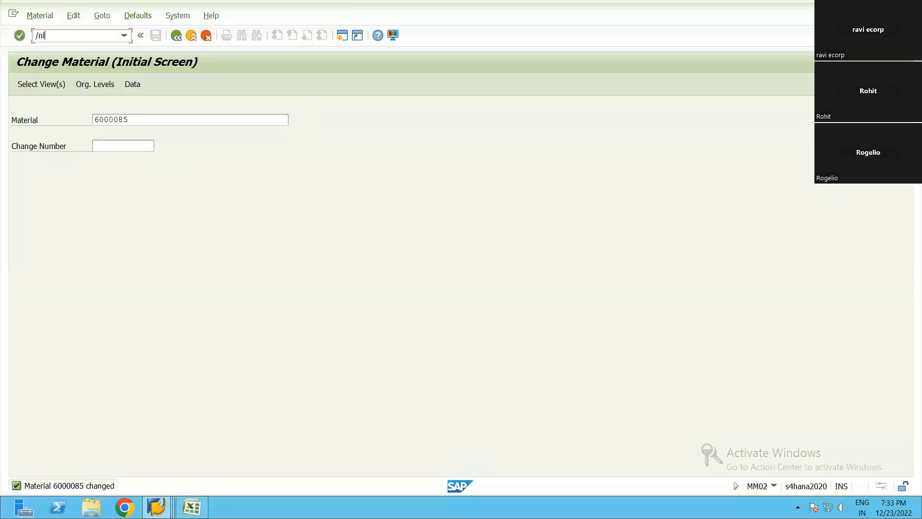
pyautogui.write('pk1')
pyautogui.press('Return')
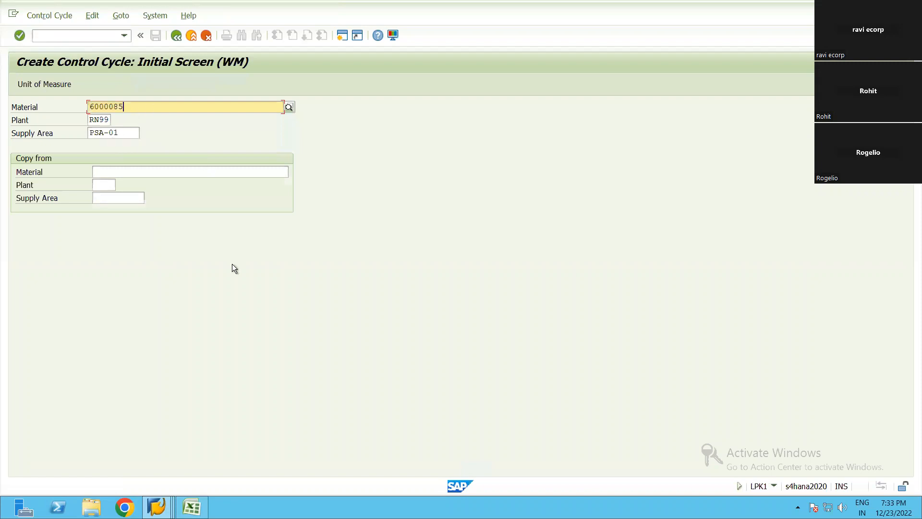
# Look up the first raw material's number in the Excel plan and enter 6000083 as the control cycle material in SAP
pyautogui.hotkey('alt', 'Tab')
pyautogui.scroll(2, 332, 203)
pyautogui.click(291, 146)
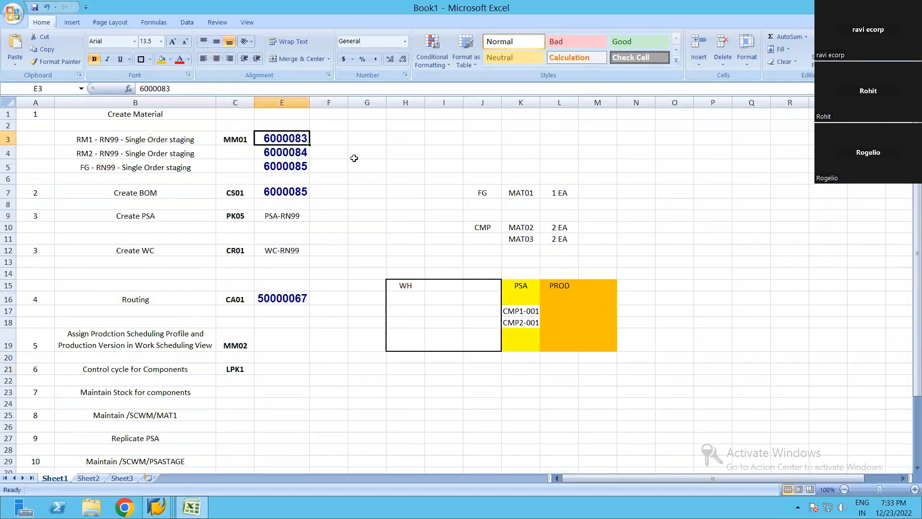
pyautogui.hotkey('alt', 'Tab')
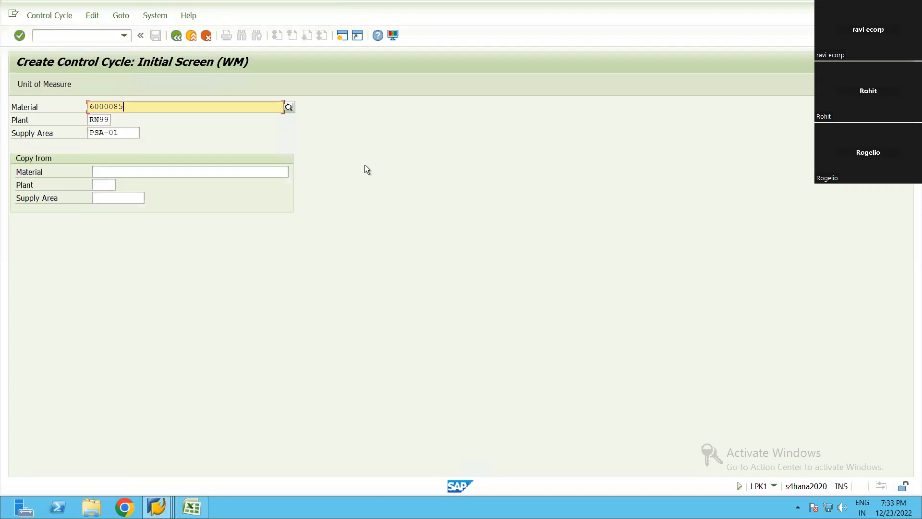
pyautogui.press('BackSpace')
pyautogui.write('3')
pyautogui.click(457, 189)
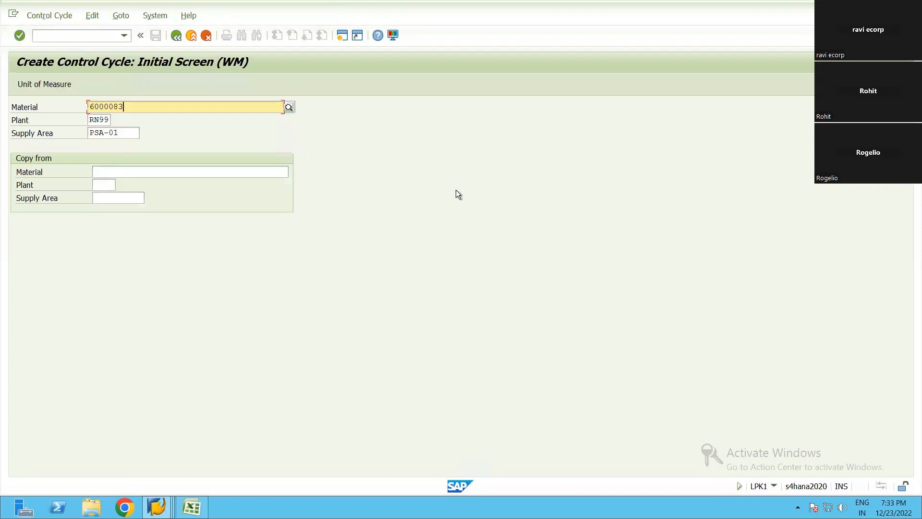
# Select supply area PSA-RN99 for plant RN99 and open the control cycle data screen
pyautogui.click(100, 121)
pyautogui.click(135, 133)
pyautogui.click(148, 134)
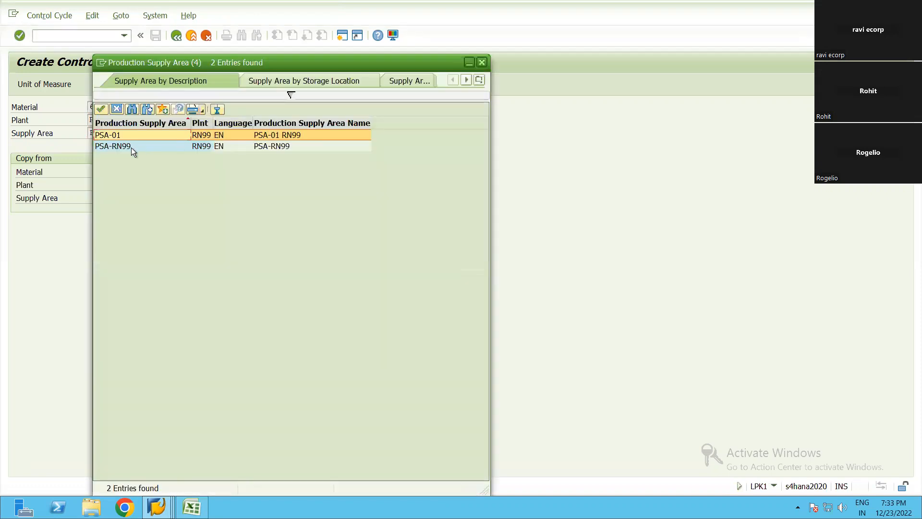
pyautogui.doubleClick(131, 147)
pyautogui.press('Return')
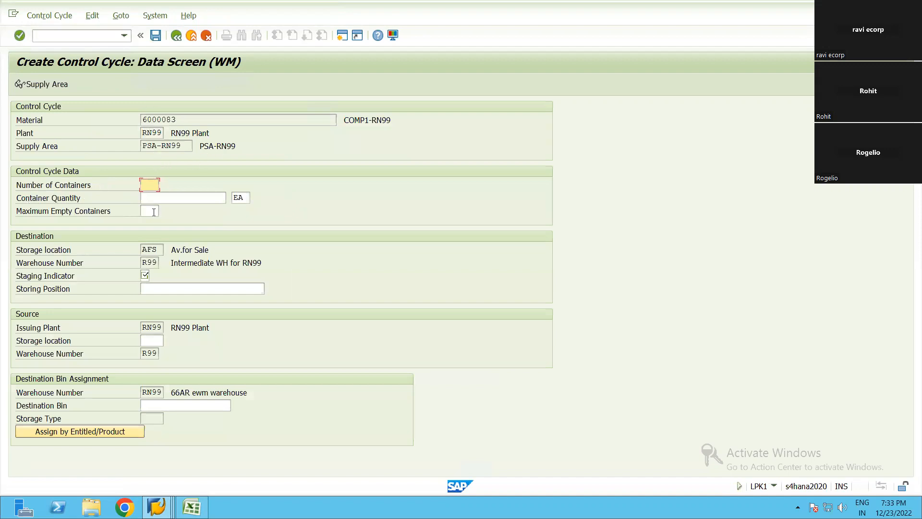
# Choose staging indicator 5, EWM Staging, from the value list for the destination
pyautogui.click(145, 276)
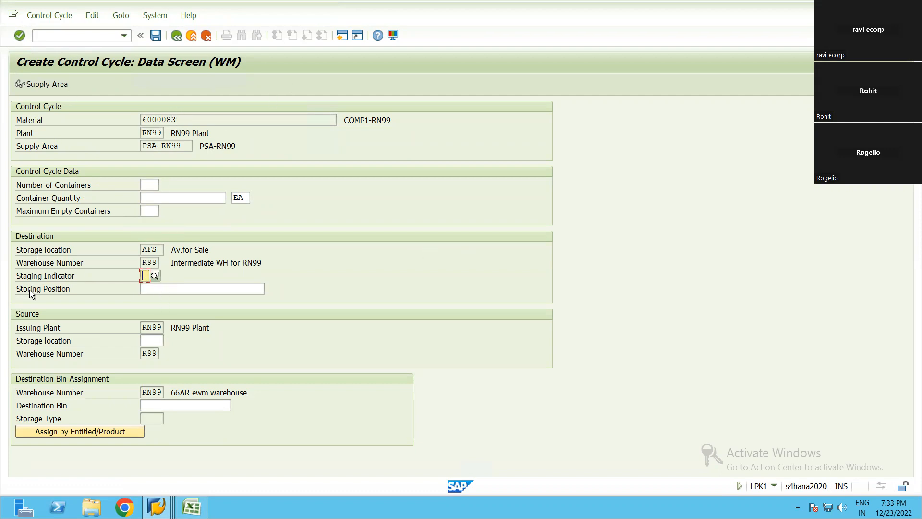
pyautogui.click(155, 276)
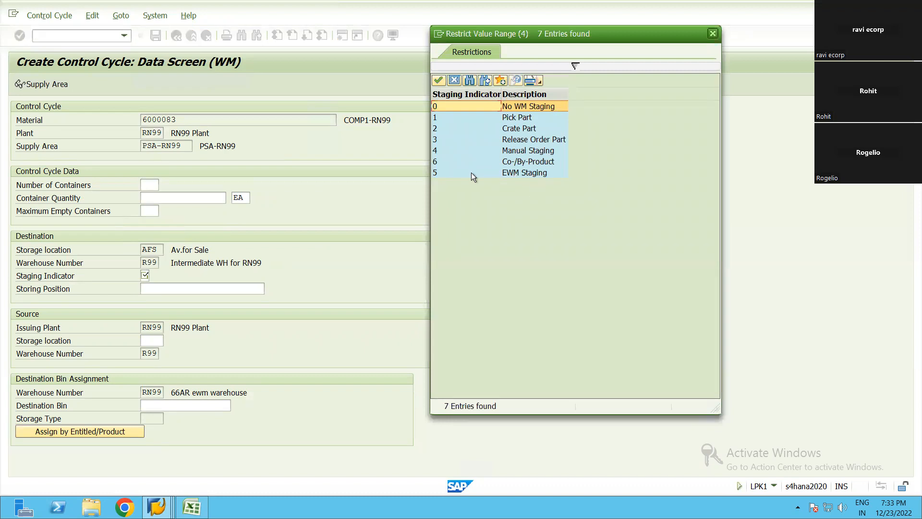
pyautogui.doubleClick(504, 172)
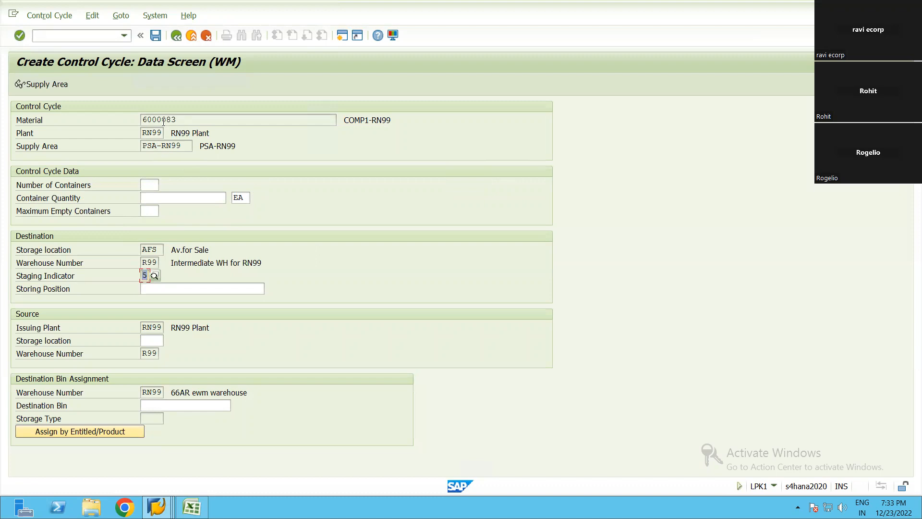
pyautogui.press('Return')
pyautogui.click(148, 276)
# Find storage location AFS of plant RN99 in the value help and assign it as the source storage location
pyautogui.click(162, 339)
pyautogui.press('F4')
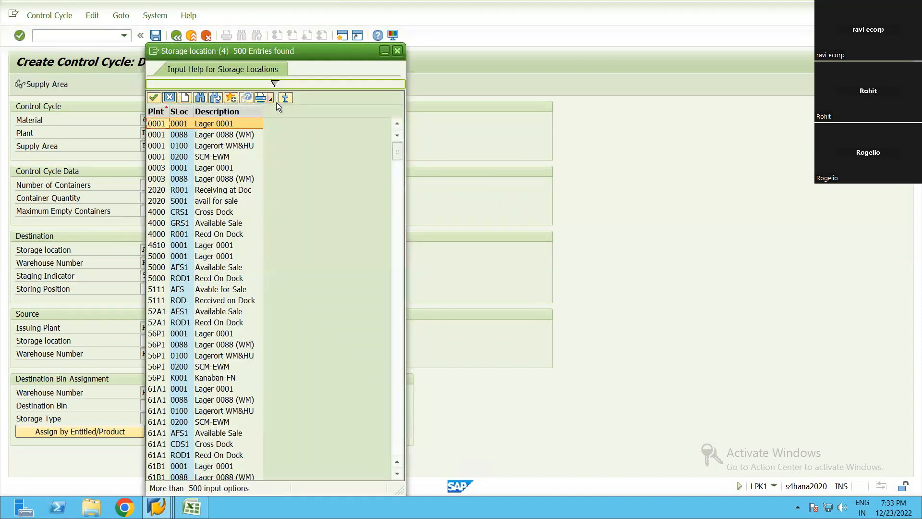
pyautogui.click(275, 84)
pyautogui.write('rn99')
pyautogui.press('Tab')
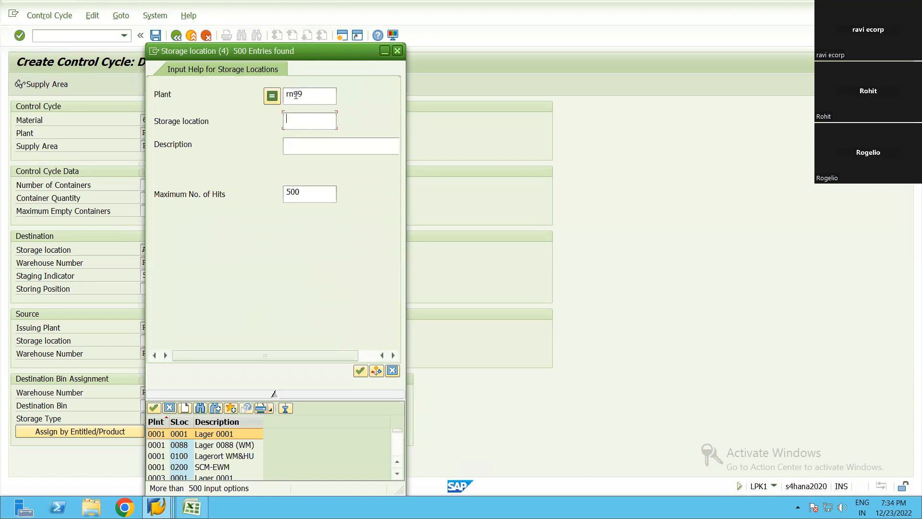
pyautogui.write('afs')
pyautogui.click(360, 370)
pyautogui.press('Return')
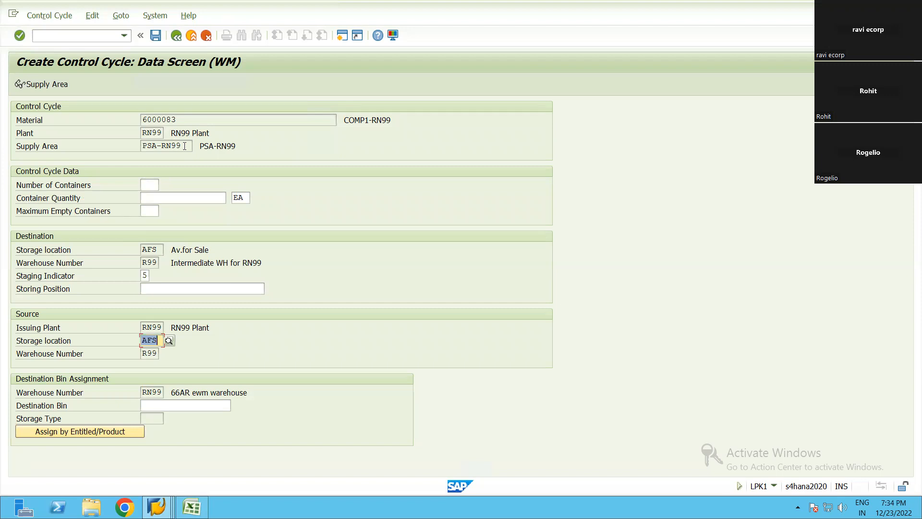
# Review the destination and source entries and try to save the control cycle for material 6000083
pyautogui.click(147, 276)
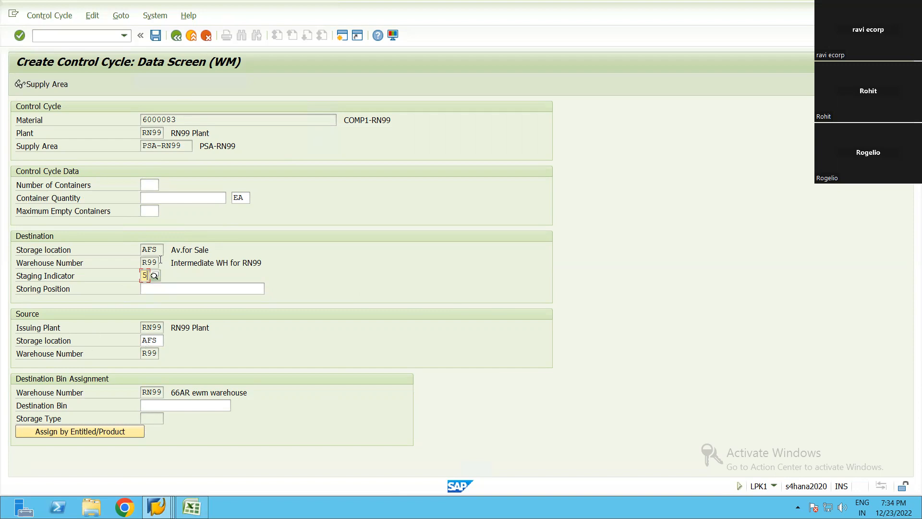
pyautogui.click(143, 249)
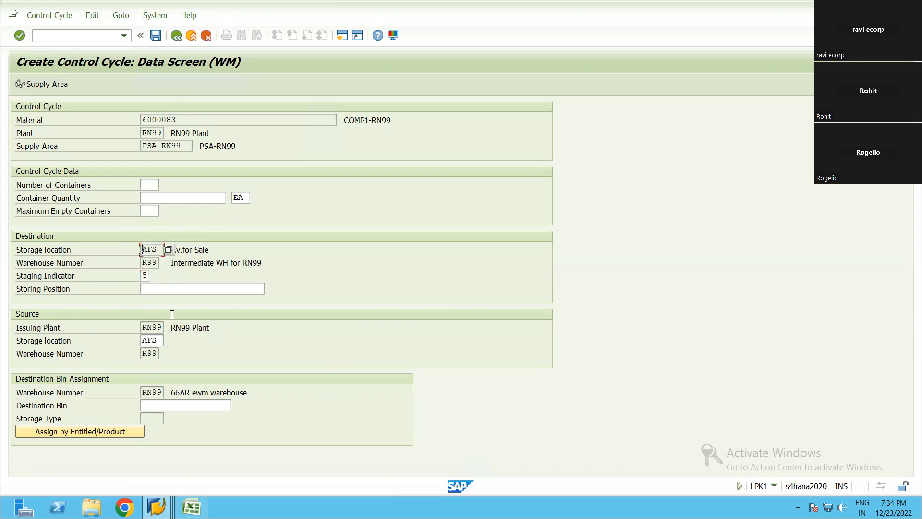
pyautogui.doubleClick(147, 340)
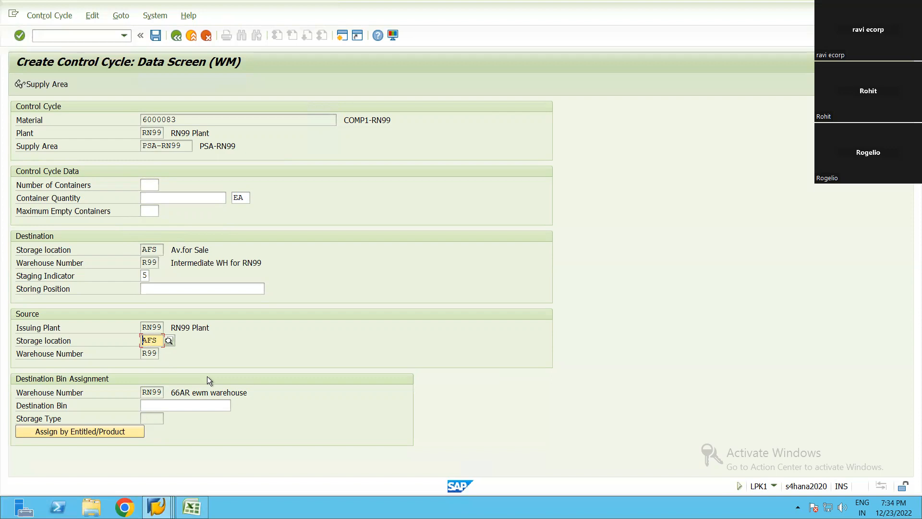
pyautogui.click(156, 36)
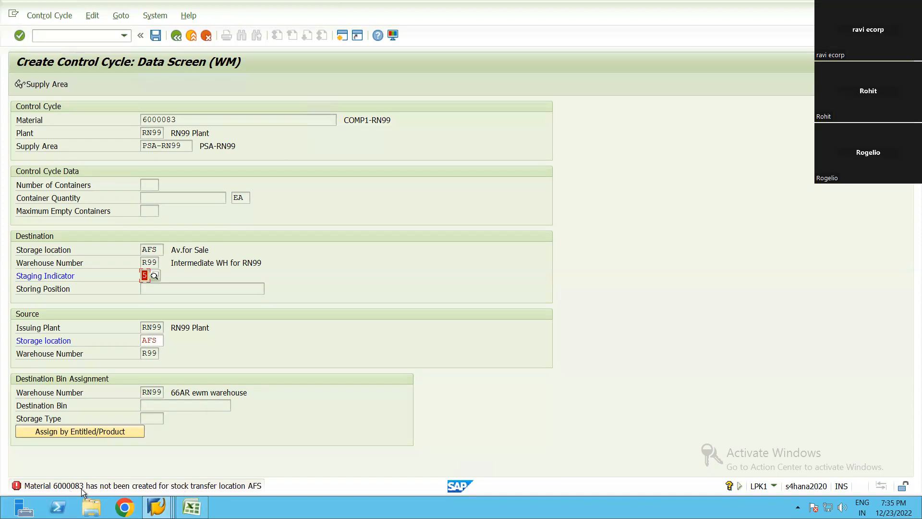
# Extend material 6000083 in plant RN99 to storage location AFS in a new MMSC session and save it
pyautogui.click(82, 36)
pyautogui.write('/omm01')
pyautogui.press('Return')
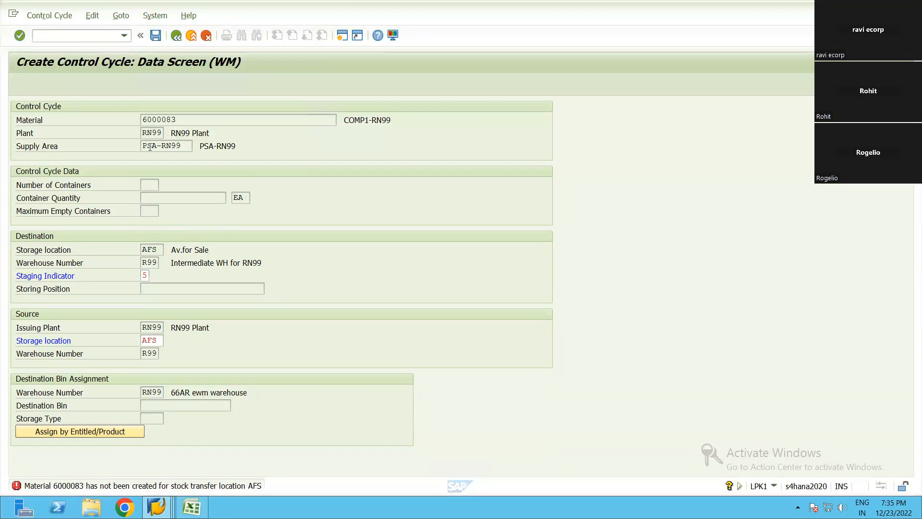
pyautogui.press('Return')
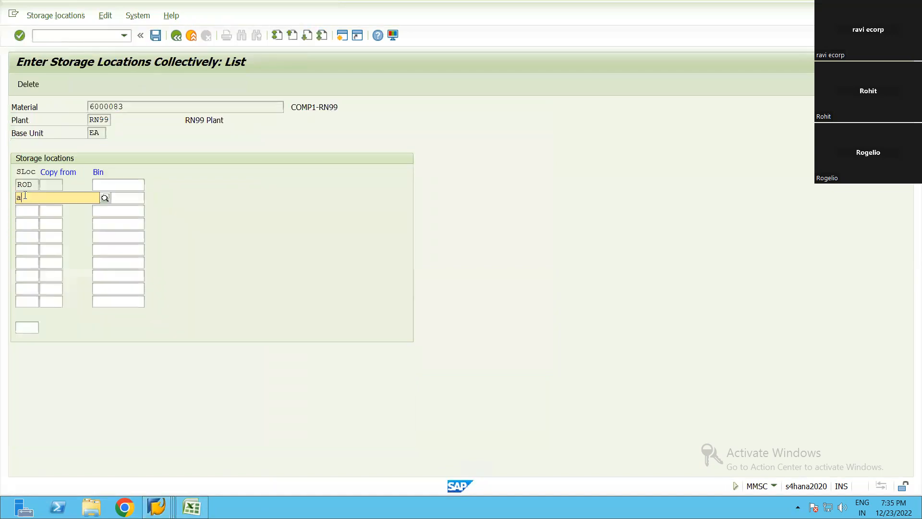
pyautogui.click(28, 195)
pyautogui.write('AFS')
pyautogui.press('Return')
pyautogui.click(155, 36)
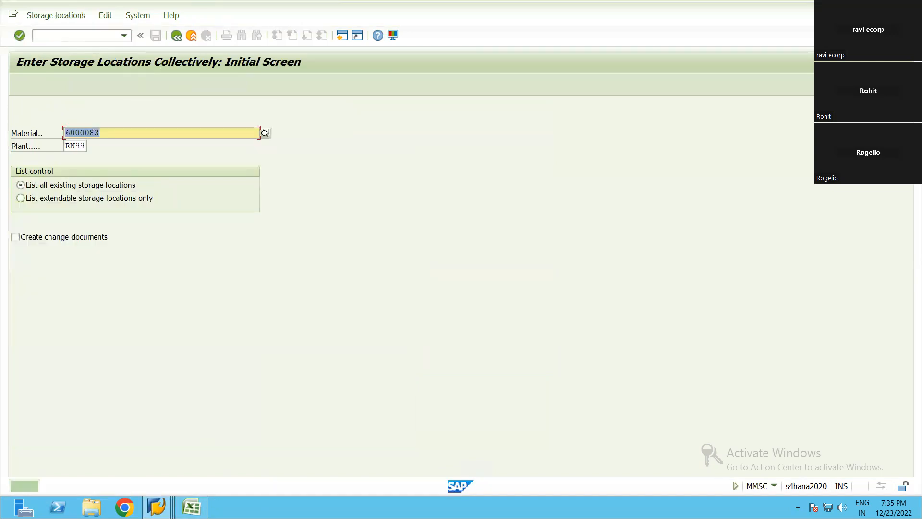
# Take the second raw material's number from the Excel plan, extend material 6000084 to storage location AFS and save it
pyautogui.hotkey('alt', 'Tab')
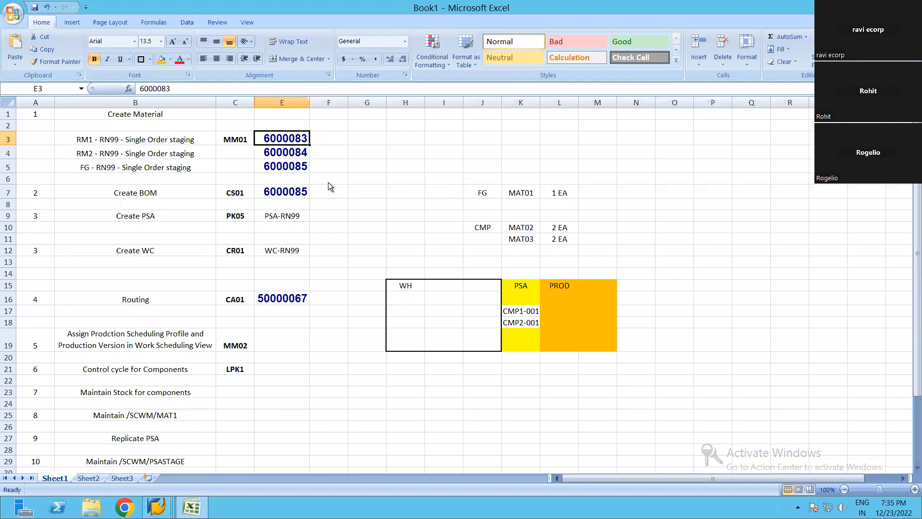
pyautogui.hotkey('alt', 'Tab')
pyautogui.write('6000084')
pyautogui.press('Return')
pyautogui.write('AFS')
pyautogui.press('Return')
pyautogui.hotkey('ctrl', 's')
# Return to the LPK1 session, discard the entry and reopen the data screen for material 6000083 copied from the Excel plan
pyautogui.hotkey('alt', 'Tab')
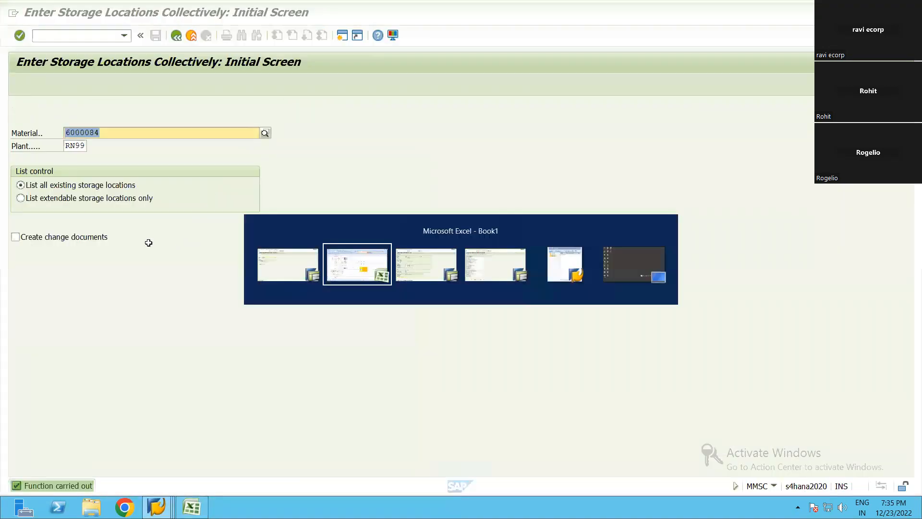
pyautogui.hotkey('alt', 'Tab')
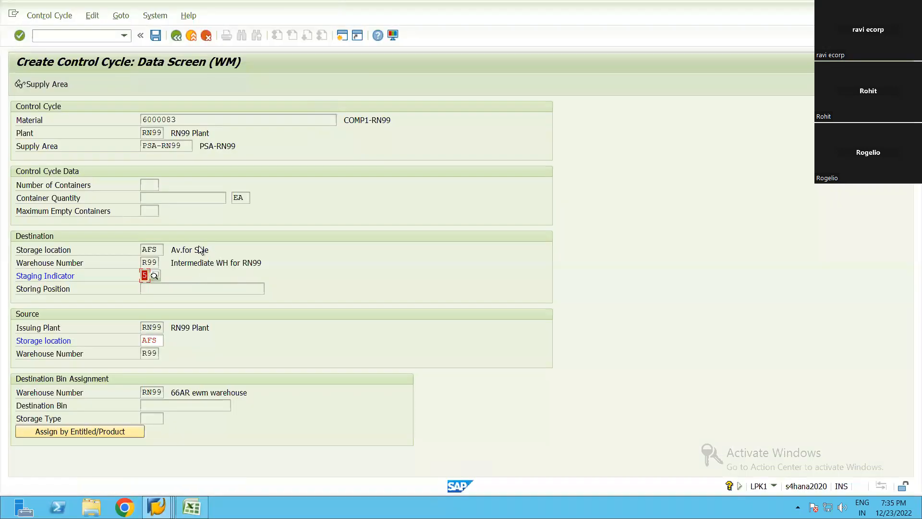
pyautogui.press('F12')
pyautogui.click(196, 258)
pyautogui.hotkey('alt', 'Tab')
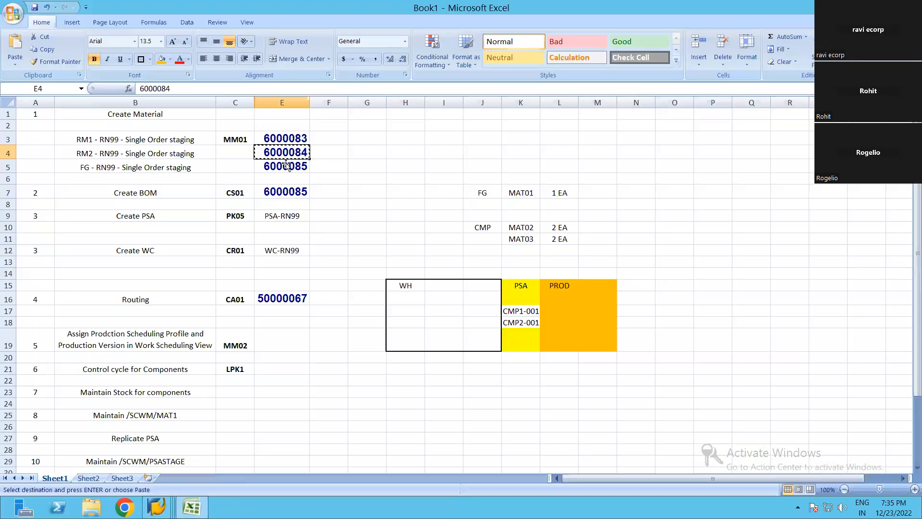
pyautogui.click(286, 139)
pyautogui.hotkey('ctrl', 'c')
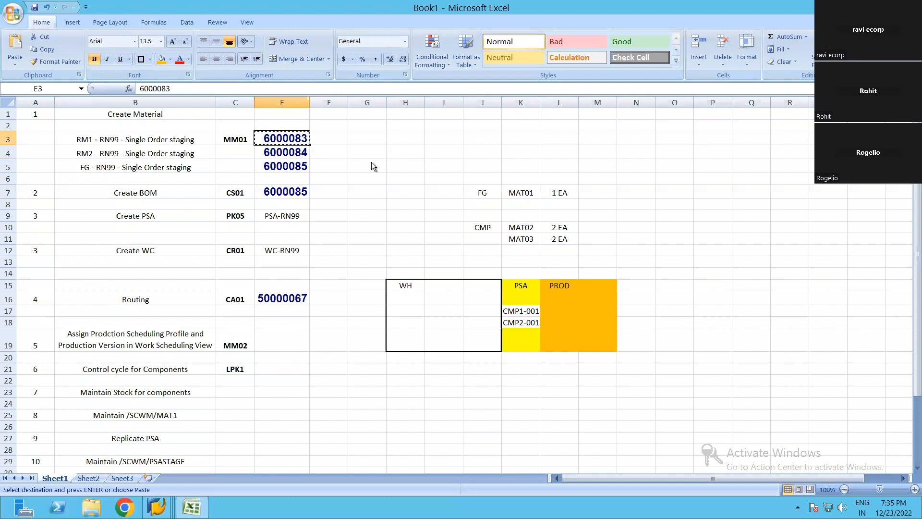
pyautogui.hotkey('alt', 'Tab')
pyautogui.hotkey('ctrl', 'v')
pyautogui.press('Return')
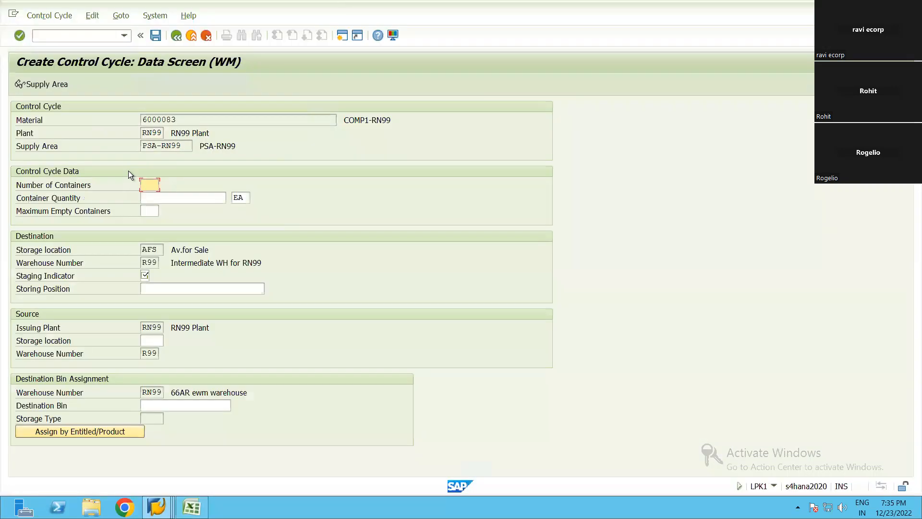
# Set staging indicator 5 and source storage location AFS in the control cycle for material 6000083
pyautogui.click(145, 276)
pyautogui.write('5')
pyautogui.click(151, 341)
pyautogui.write('afs')
pyautogui.press('Return')
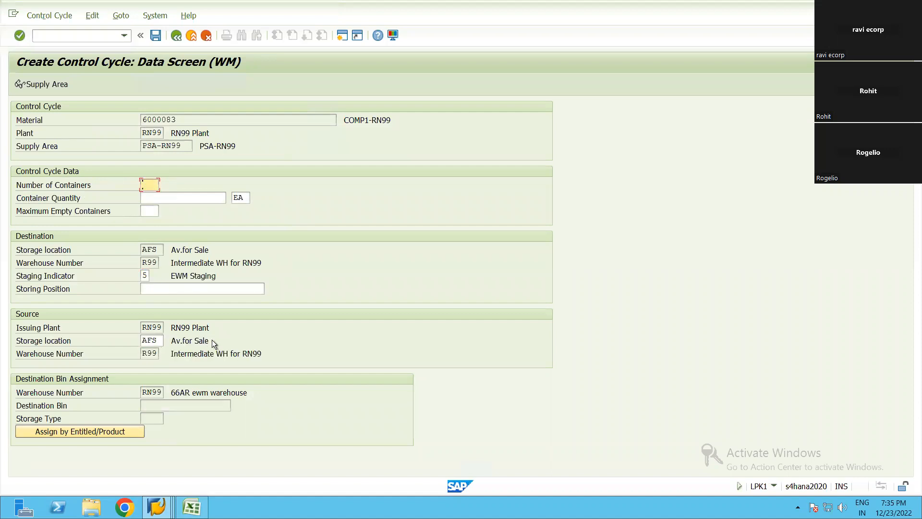
pyautogui.press('F3')
# Change the material to 6000084 and open its control cycle data screen
pyautogui.click(137, 103)
pyautogui.press('BackSpace')
pyautogui.write('4')
pyautogui.press('Return')
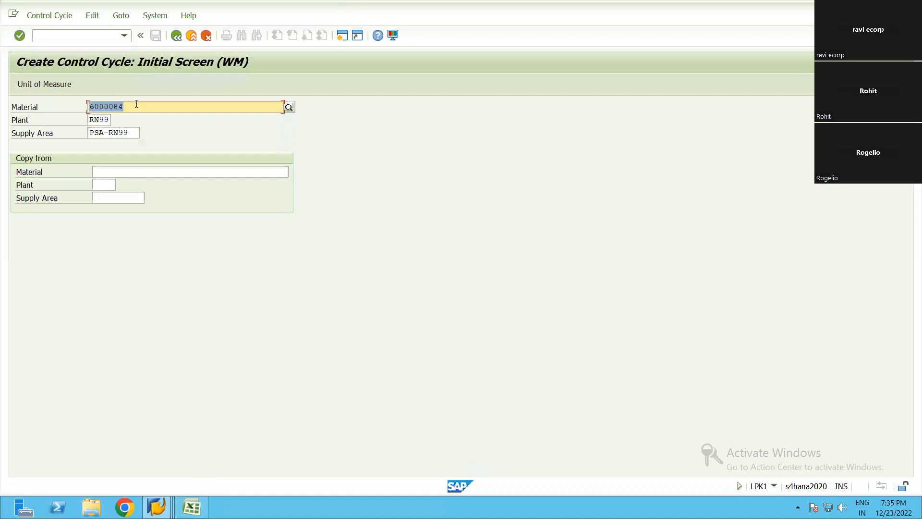
pyautogui.press('Return')
# Set staging indicator 5 and source storage location AFS for material 6000084 and save the control cycle
pyautogui.click(146, 275)
pyautogui.write('5')
pyautogui.click(151, 341)
pyautogui.write('AFS')
pyautogui.press('Return')
pyautogui.hotkey('ctrl', 's')
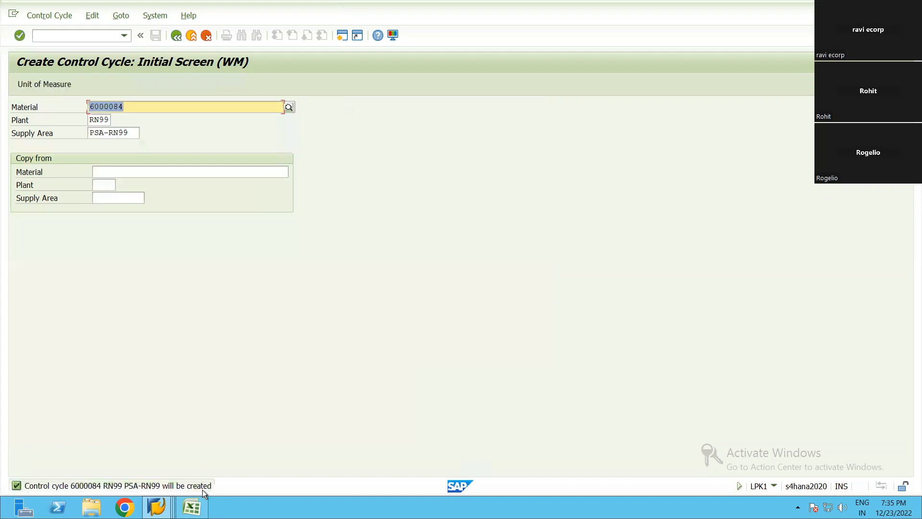
# Switch to the Excel plan and look up the step that follows the component control cycle
pyautogui.hotkey('alt', 'Tab')
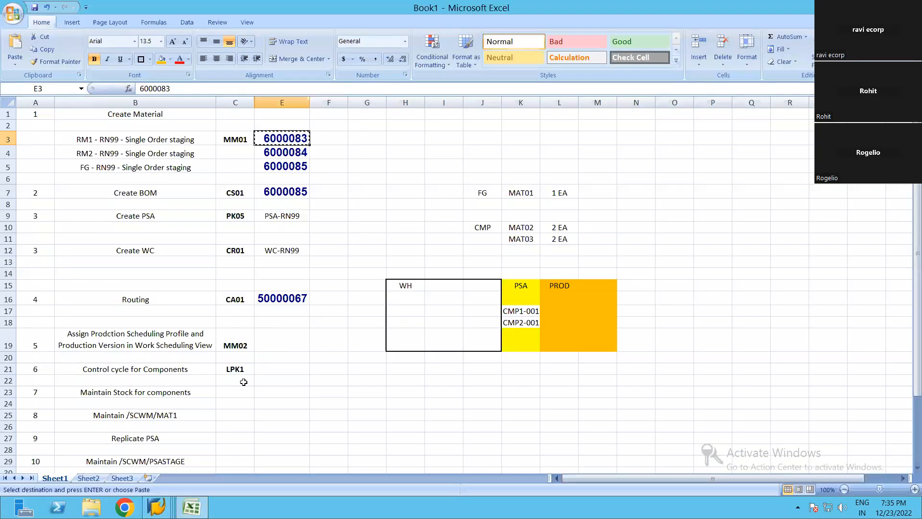
pyautogui.click(273, 370)
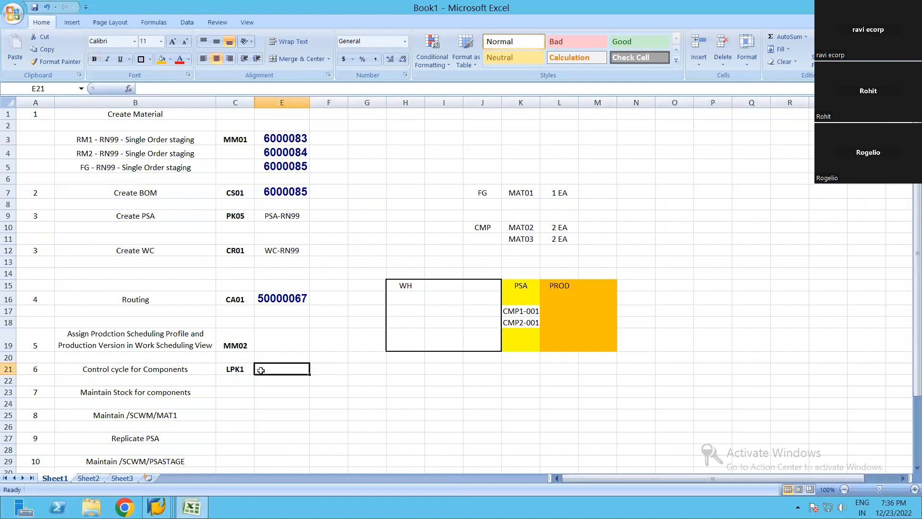
pyautogui.scroll(-1, 176, 374)
pyautogui.click(152, 356)
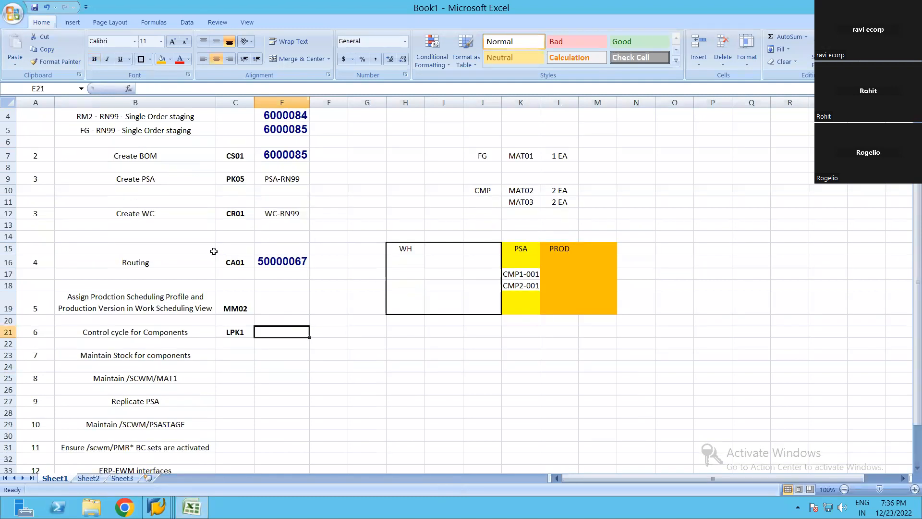
# Fill the completed plan steps, cells B1 to E21, with light blue
pyautogui.scroll(1, 190, 251)
pyautogui.moveTo(101, 116)
pyautogui.mouseDown()
pyautogui.moveTo(288, 346)
pyautogui.moveTo(288, 369)
pyautogui.mouseUp()
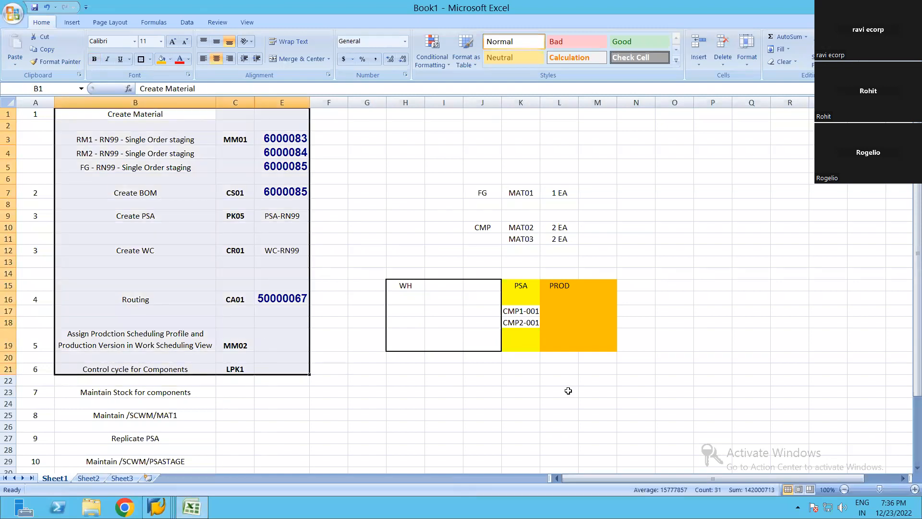
pyautogui.click(170, 58)
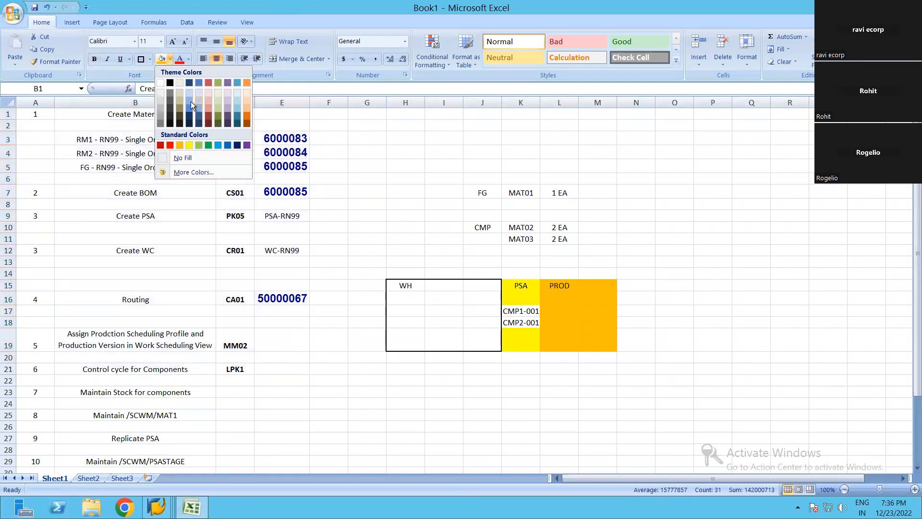
pyautogui.click(192, 102)
pyautogui.click(365, 206)
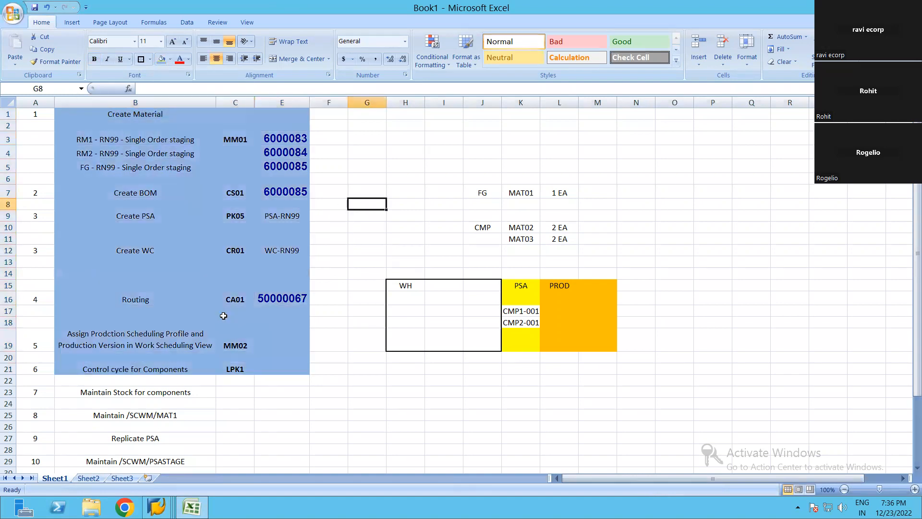
# Fill the remaining plan steps, cells B23 to E38, with tan
pyautogui.scroll(-3, 58, 276)
pyautogui.moveTo(79, 279); pyautogui.dragTo(276, 456)
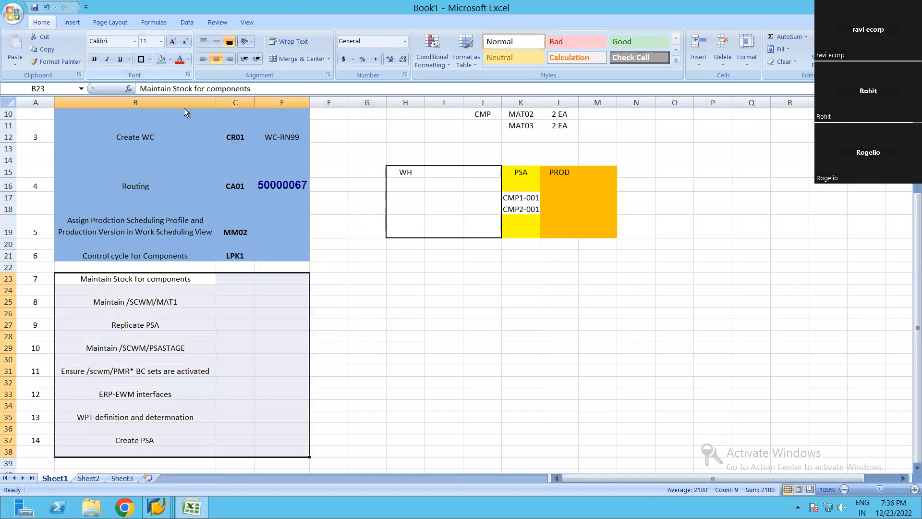
pyautogui.click(170, 59)
pyautogui.click(184, 89)
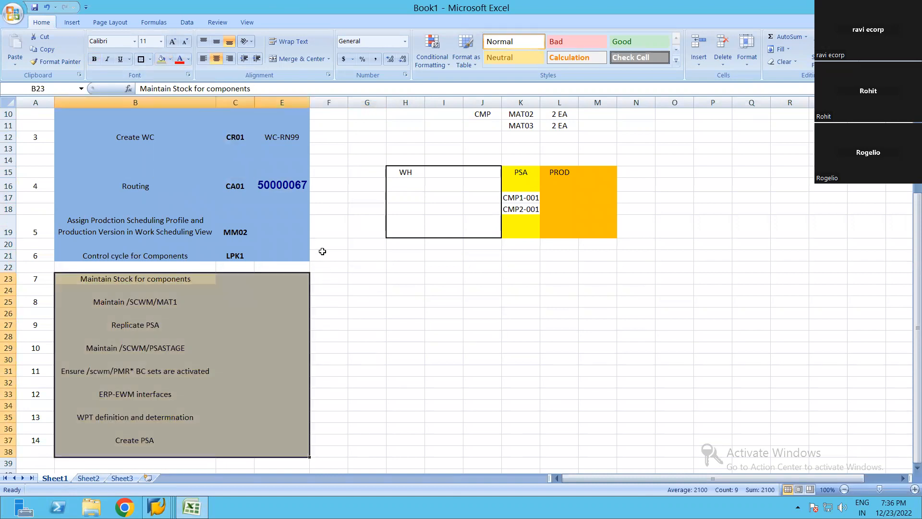
pyautogui.click(367, 302)
# Review the next plan step, Maintain Stock for components, and the material numbers recorded for the completed steps
pyautogui.scroll(3, 322, 216)
pyautogui.scroll(-3, 261, 276)
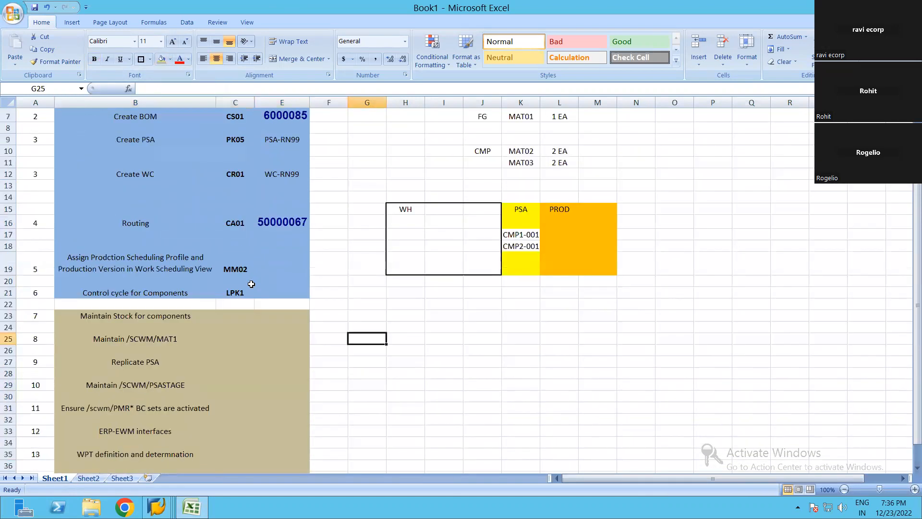
pyautogui.click(159, 280)
pyautogui.scroll(3, 227, 272)
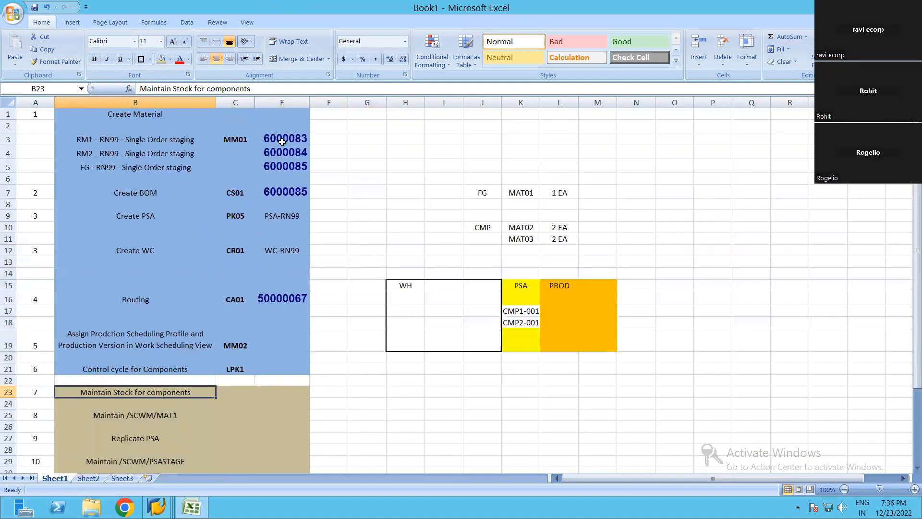
pyautogui.moveTo(284, 139); pyautogui.dragTo(284, 370)
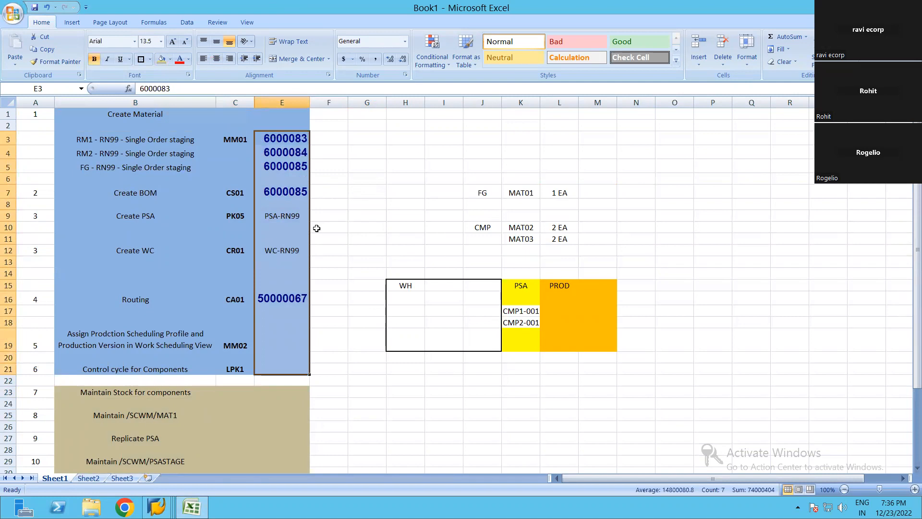
pyautogui.moveTo(284, 159); pyautogui.dragTo(285, 167)
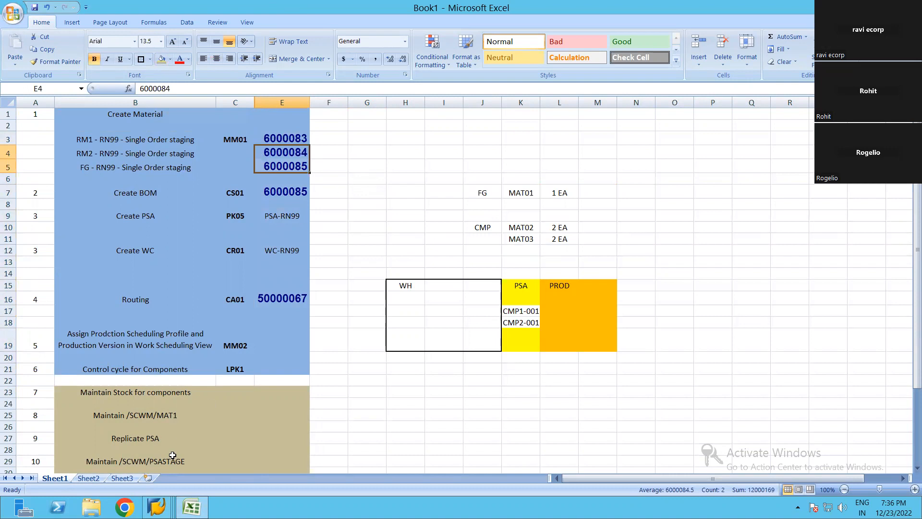
# Switch to the SAP Warehouse Process Type session and open transaction ME22N there
pyautogui.click(170, 500)
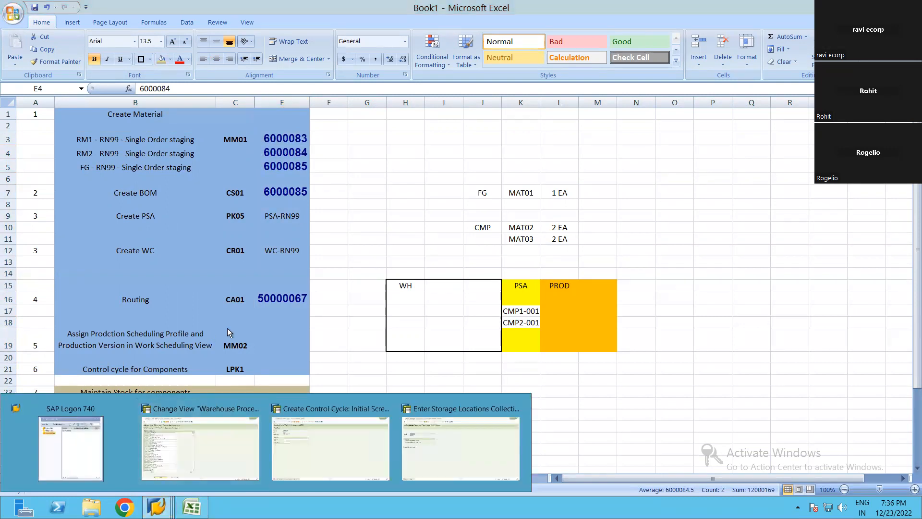
pyautogui.click(214, 455)
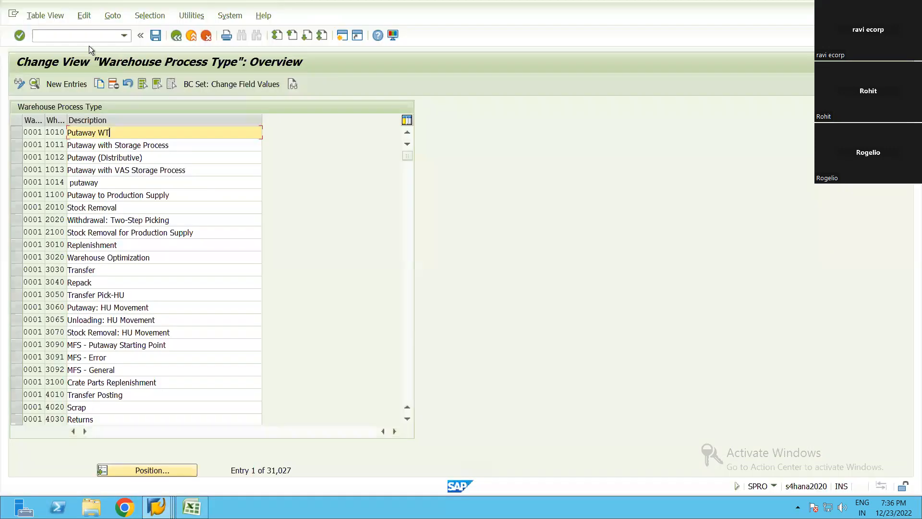
pyautogui.click(74, 36)
pyautogui.write('/n')
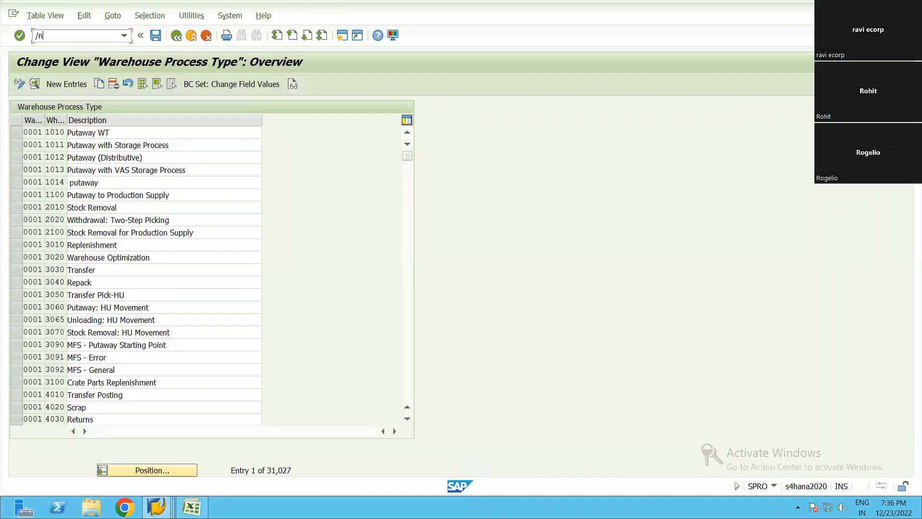
pyautogui.write('me21n')
pyautogui.press('BackSpace')
pyautogui.press('BackSpace')
pyautogui.write('2n')
pyautogui.press('Return')
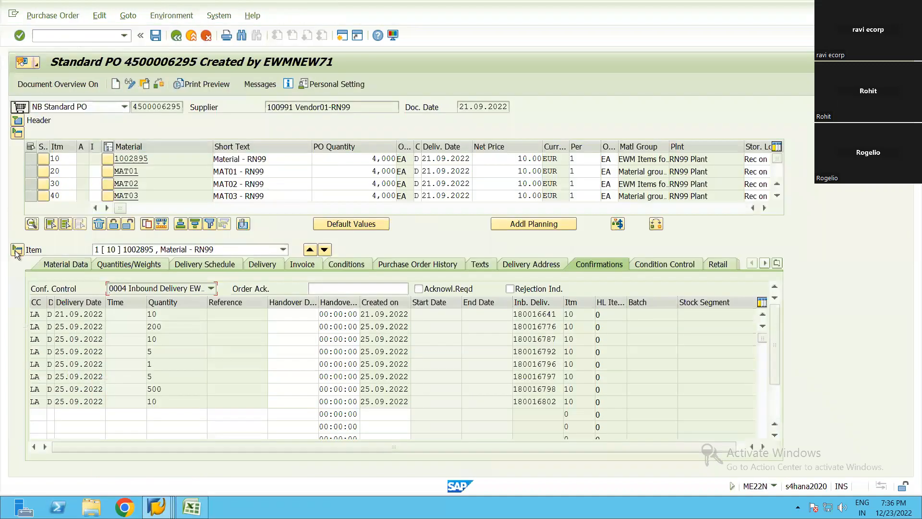
# Collapse the purchase order's item details and go to the first empty row of the item list
pyautogui.click(16, 249)
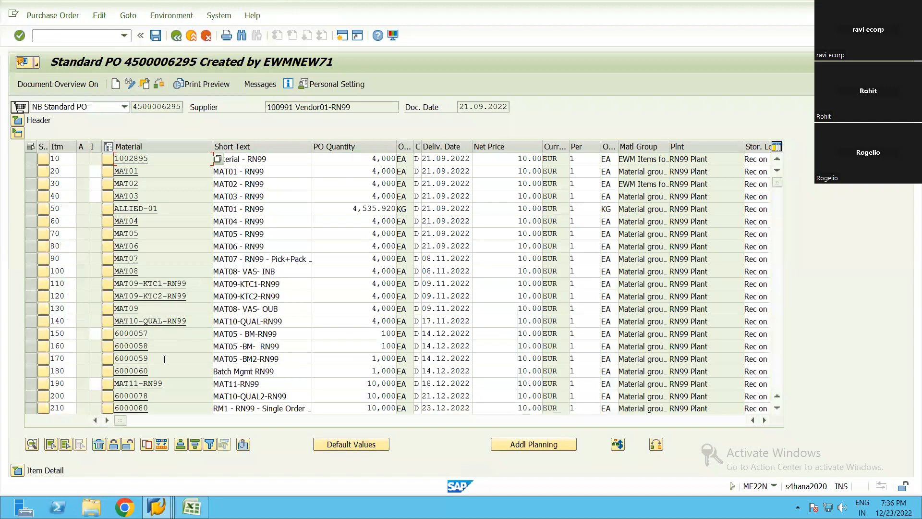
pyautogui.scroll(-4, 138, 278)
pyautogui.click(163, 284)
# Switch to the Excel plan and copy the component material numbers 6000083 and 6000084
pyautogui.click(191, 507)
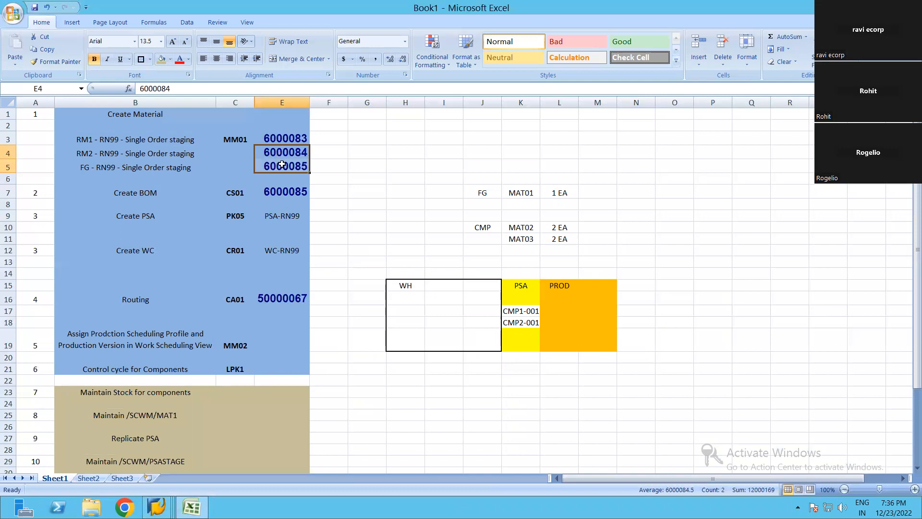
pyautogui.hotkey('ctrl', 'c')
pyautogui.moveTo(290, 140); pyautogui.dragTo(290, 153)
pyautogui.hotkey('ctrl', 'c')
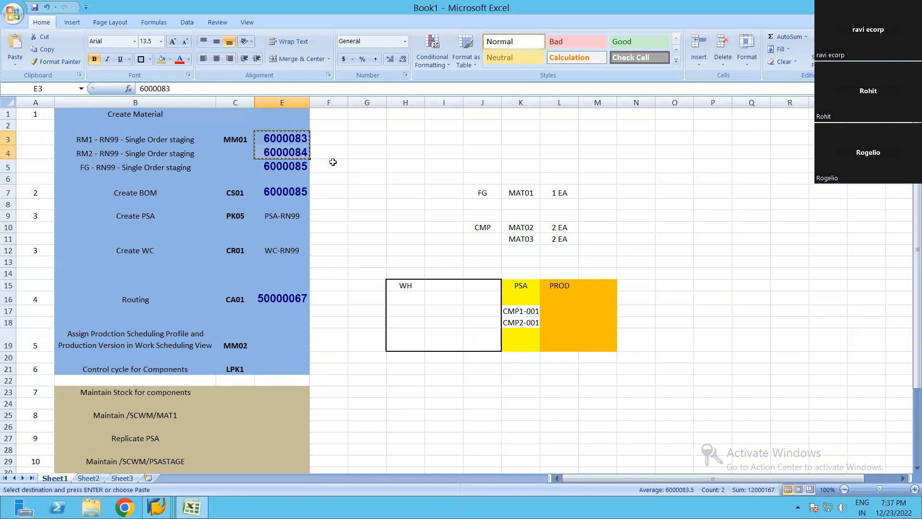
# Review the remaining plan steps 7 to 14, especially the one for maintaining component stock
pyautogui.scroll(-4, 333, 162)
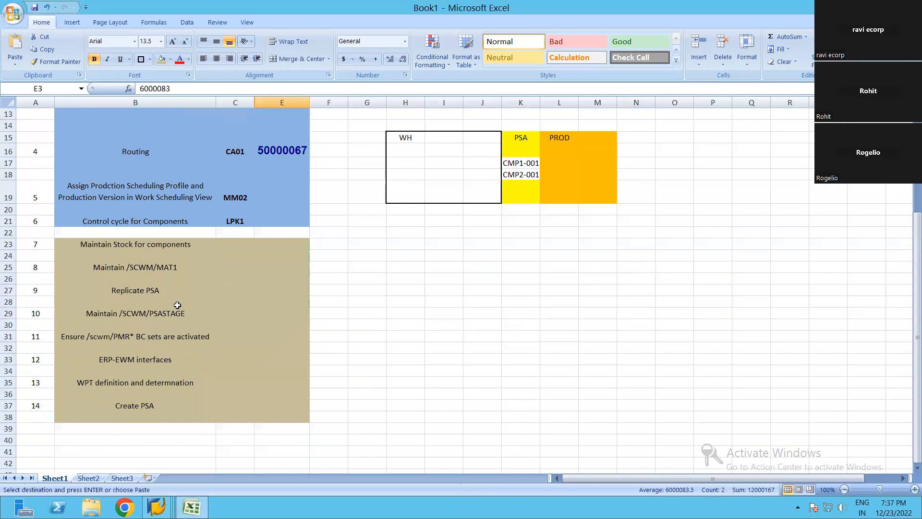
pyautogui.moveTo(116, 243); pyautogui.dragTo(276, 417)
pyautogui.click(383, 344)
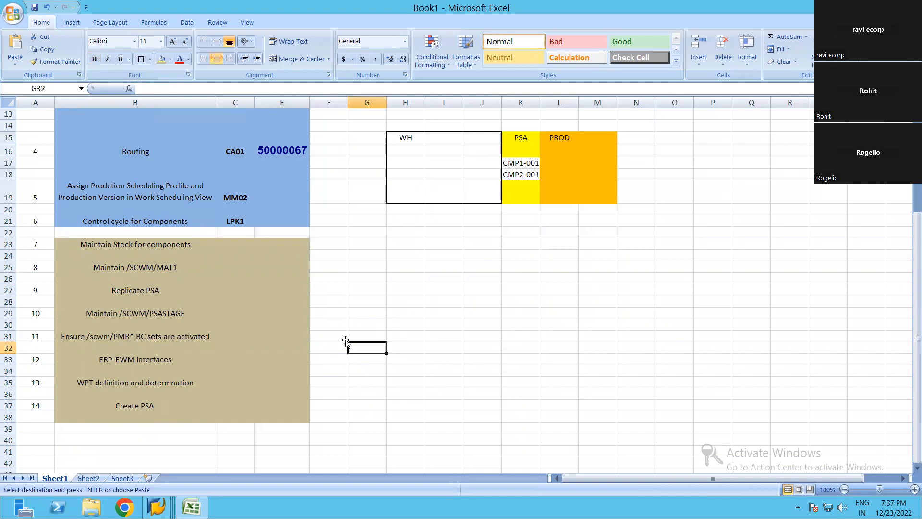
pyautogui.moveTo(88, 241); pyautogui.dragTo(281, 417)
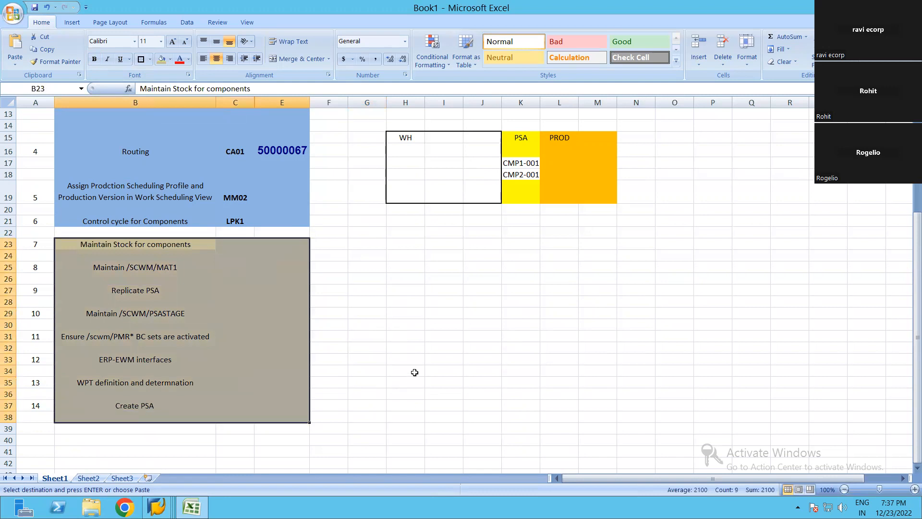
pyautogui.click(415, 373)
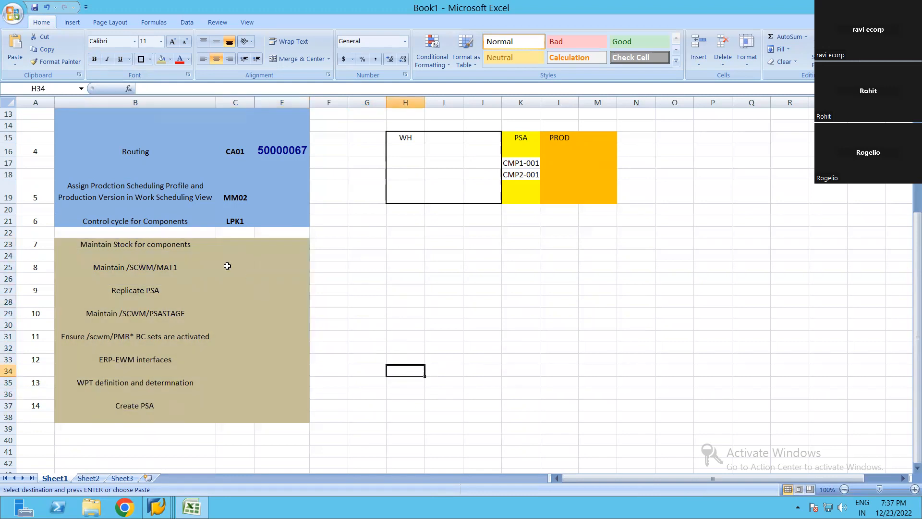
pyautogui.click(251, 244)
pyautogui.moveTo(46, 243); pyautogui.dragTo(288, 245)
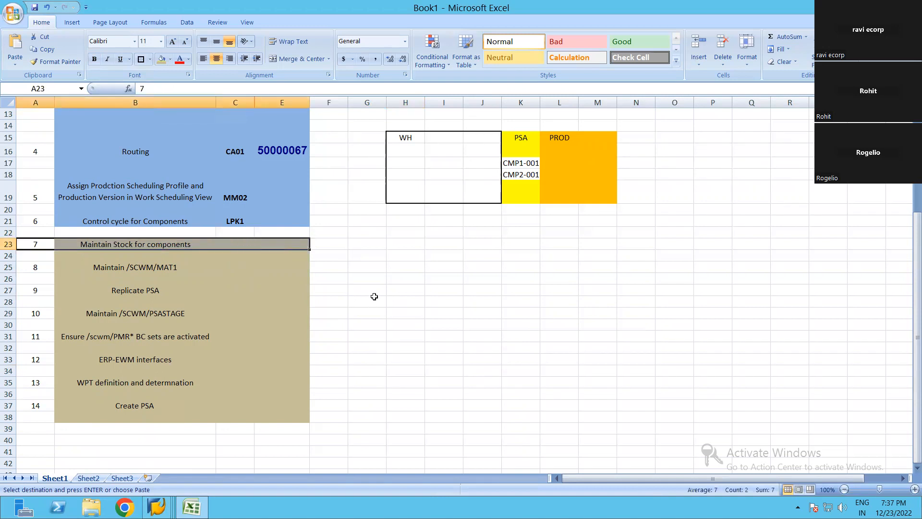
# Switch to the SAP purchase order and add items for materials 6000083 and 6000084 with quantity 1000 each
pyautogui.hotkey('alt', 'Tab')
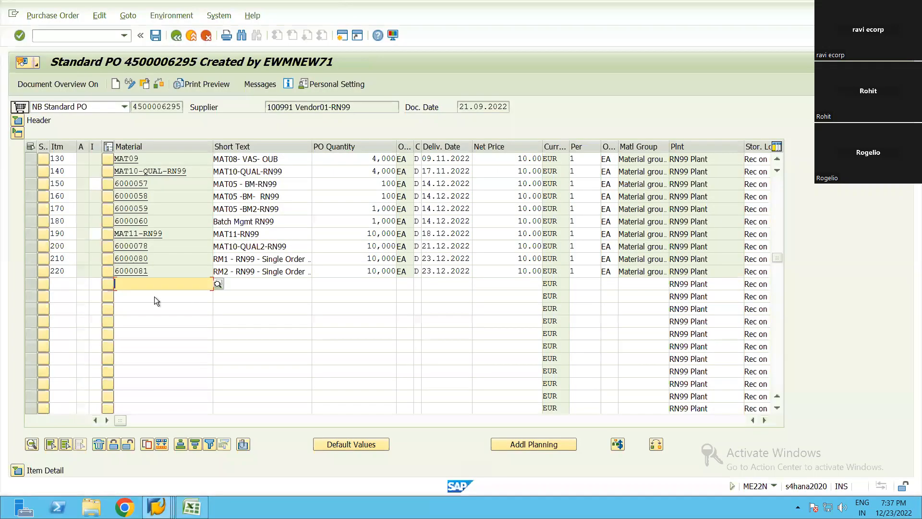
pyautogui.hotkey('alt', 'Tab')
pyautogui.hotkey('alt', 'Tab')
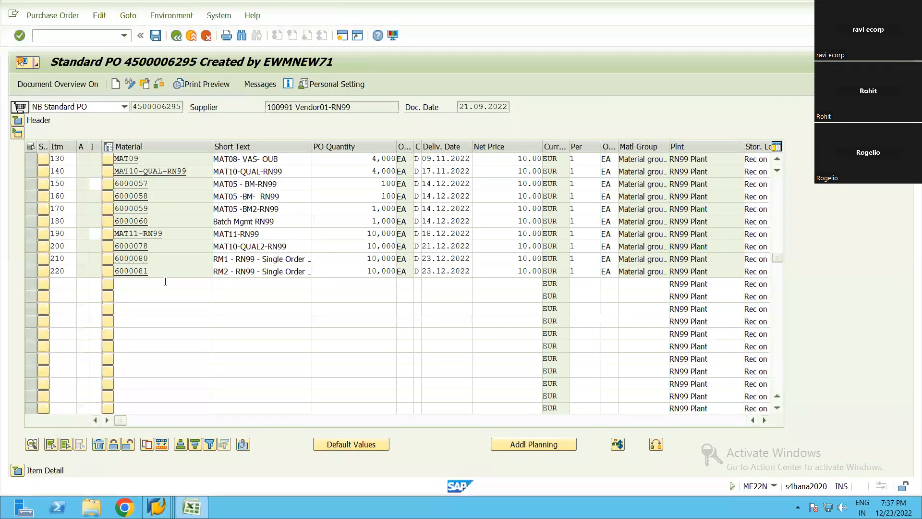
pyautogui.hotkey('ctrl', 'v')
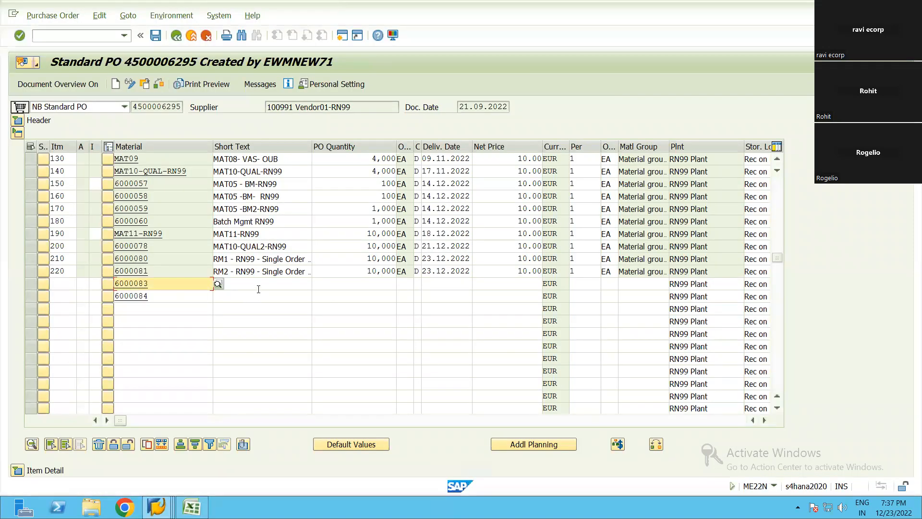
pyautogui.click(360, 282)
pyautogui.write('1')
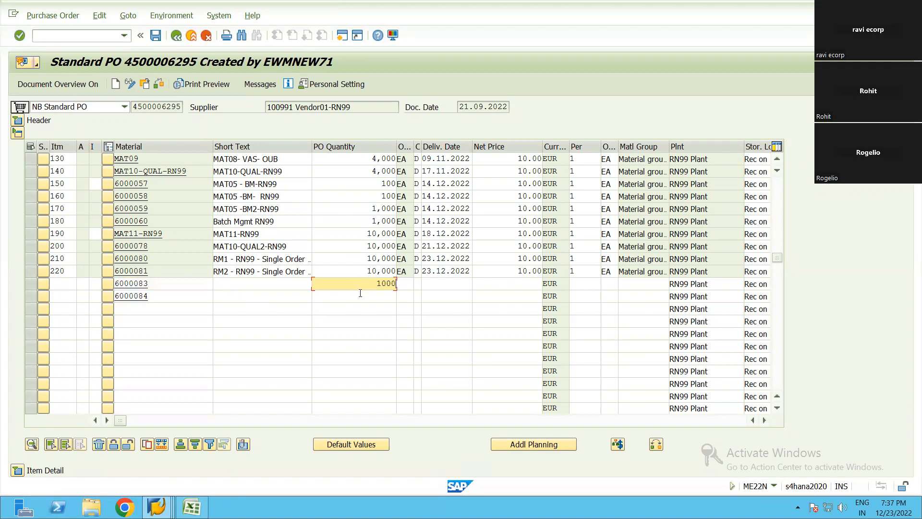
pyautogui.write('000')
pyautogui.click(361, 294)
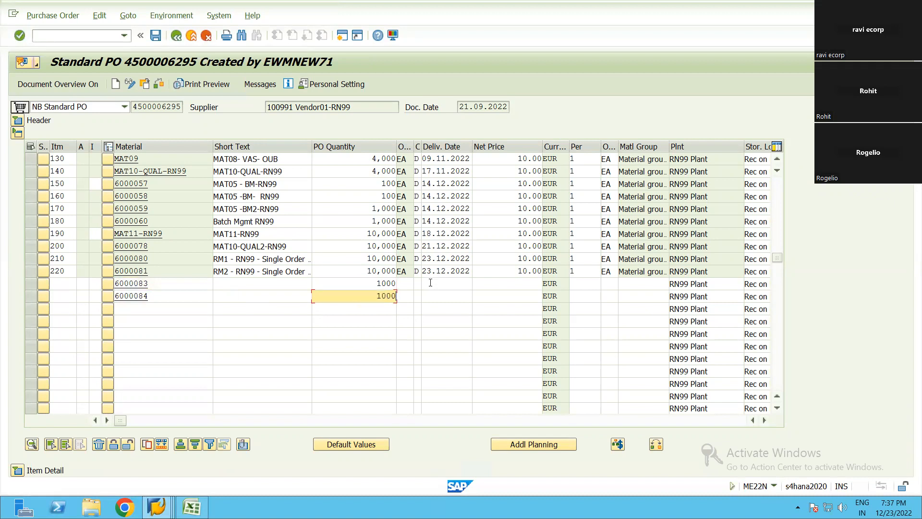
# Set the net price of both new items to 10 and have the entries checked
pyautogui.click(439, 282)
pyautogui.click(528, 285)
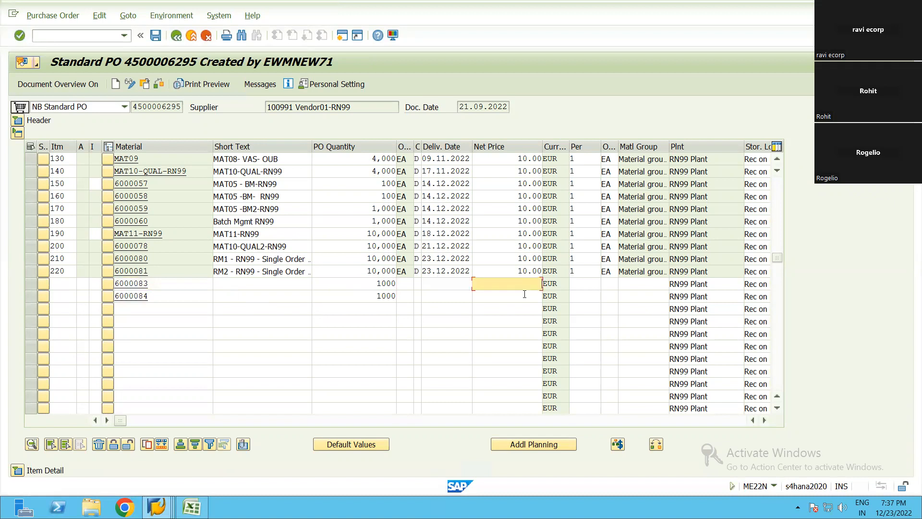
pyautogui.click(524, 296)
pyautogui.click(524, 296)
pyautogui.click(523, 309)
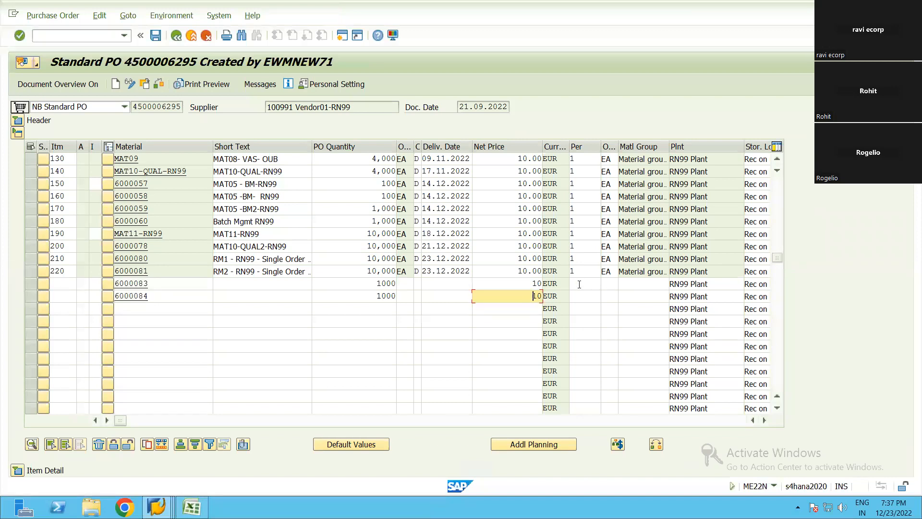
pyautogui.press('Return')
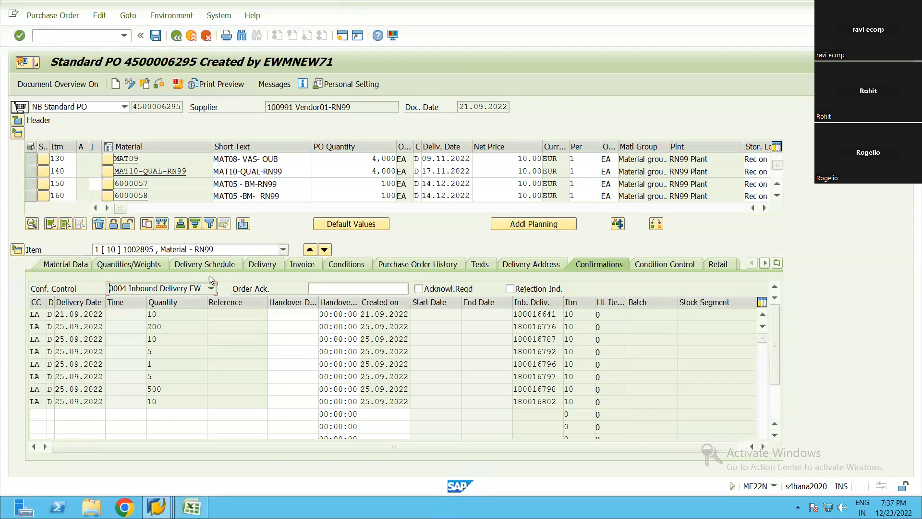
# Set the confirmation control of item 230, material 6000083, to 0004 Inbound Delivery
pyautogui.click(206, 250)
pyautogui.scroll(-4, 168, 409)
pyautogui.click(191, 409)
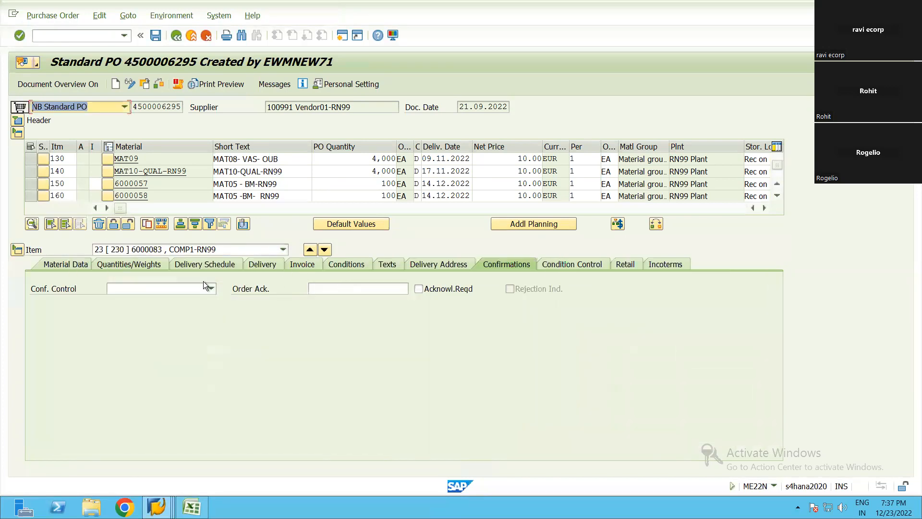
pyautogui.click(146, 339)
pyautogui.press('Return')
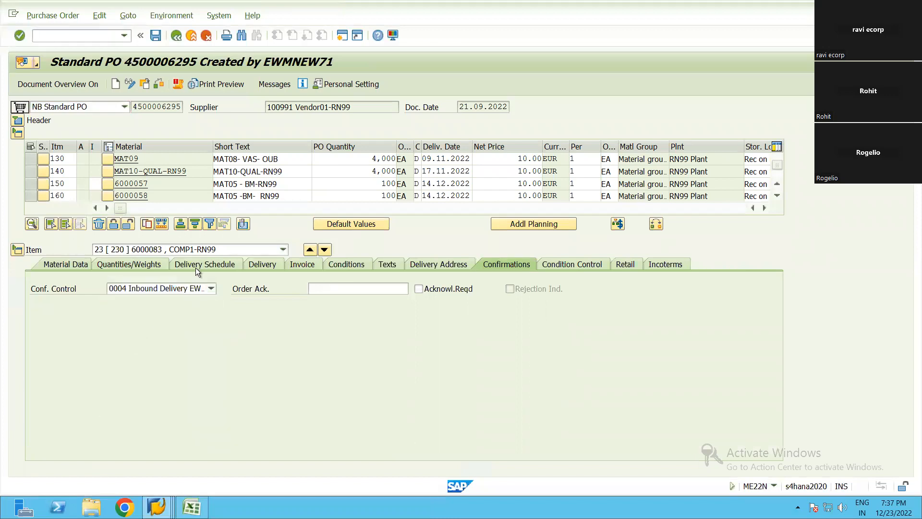
# Set item 240, material 6000084, to confirmation control 0004 Inbound Delivery and save the purchase order
pyautogui.click(209, 251)
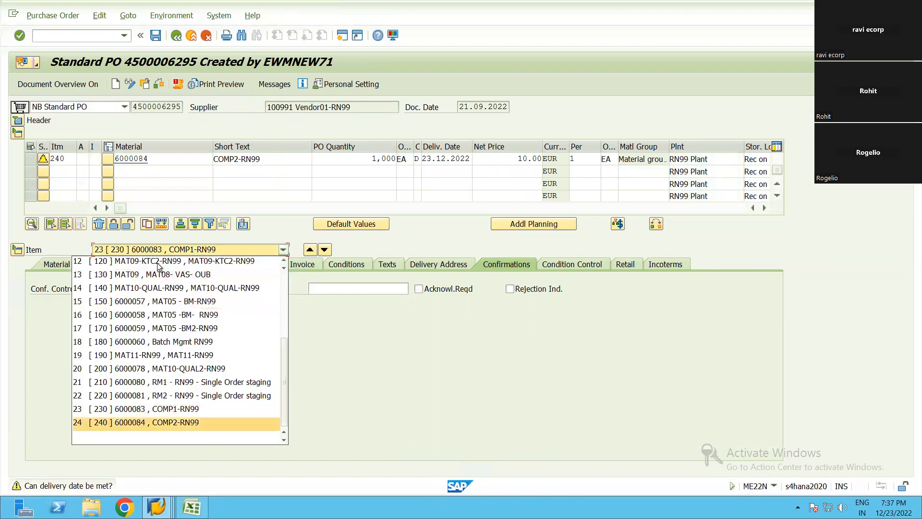
pyautogui.click(111, 424)
pyautogui.click(162, 284)
pyautogui.click(133, 341)
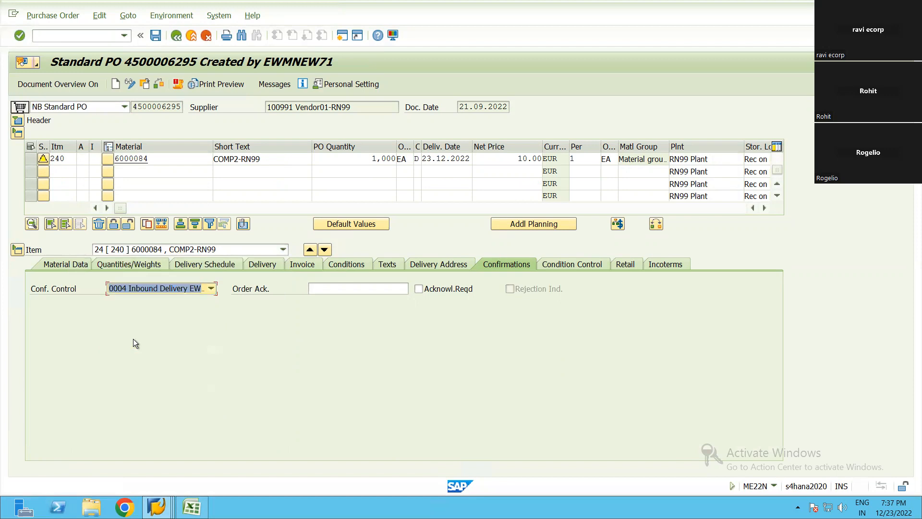
pyautogui.hotkey('ctrl', 's')
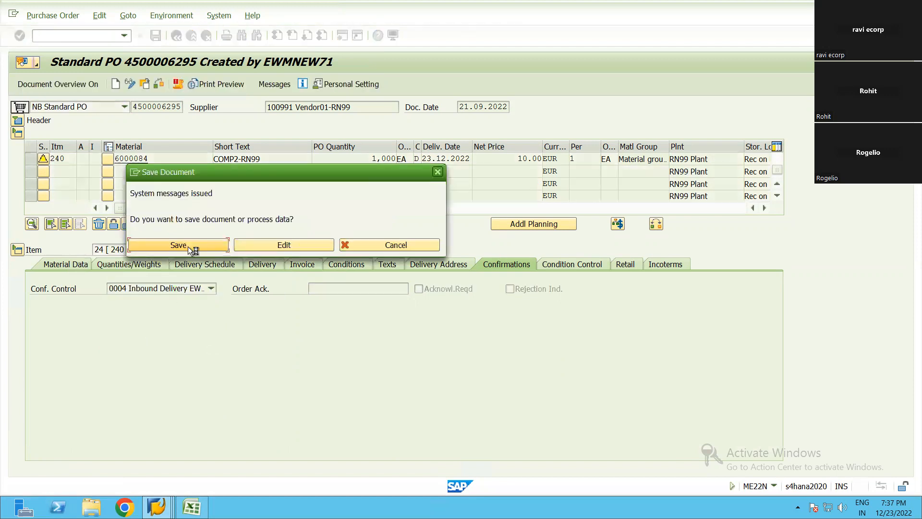
pyautogui.click(173, 245)
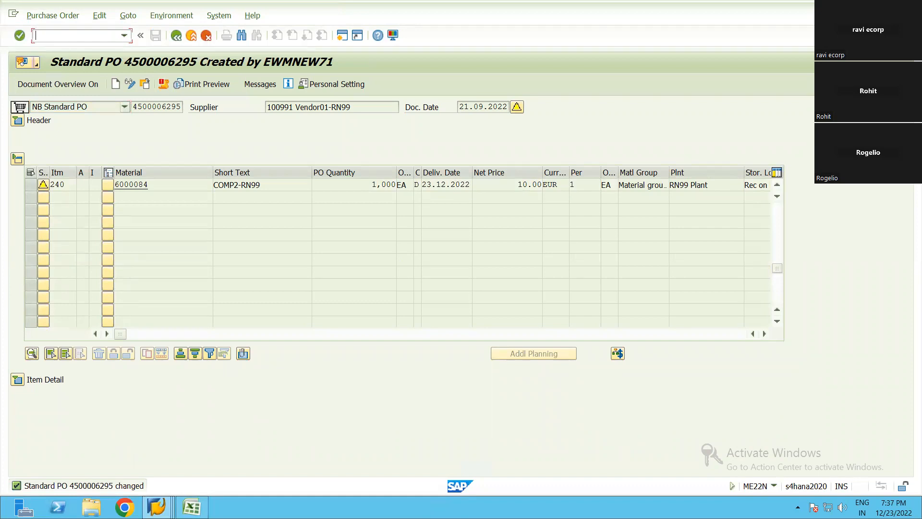
# Start an inbound delivery for the purchase order and delete items 10 to 220, keeping only materials 6000083 and 6000084
pyautogui.press('Return')
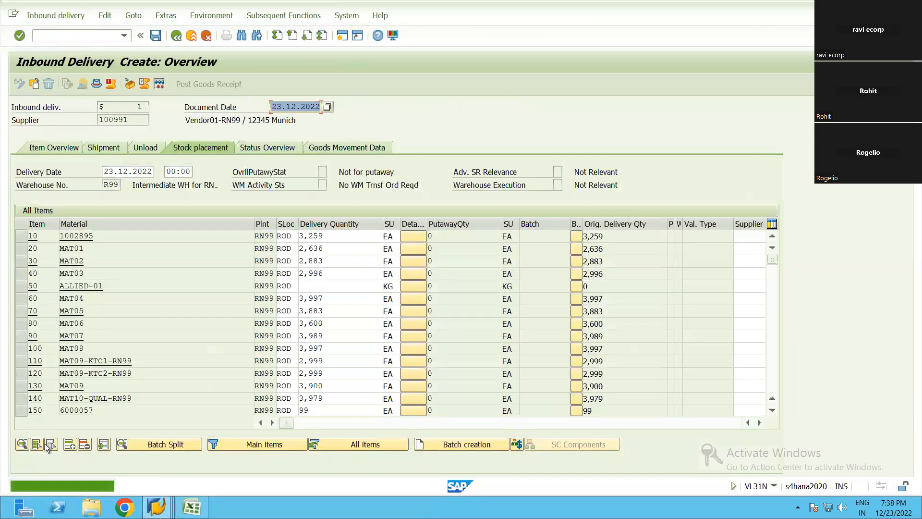
pyautogui.scroll(-1, 75, 349)
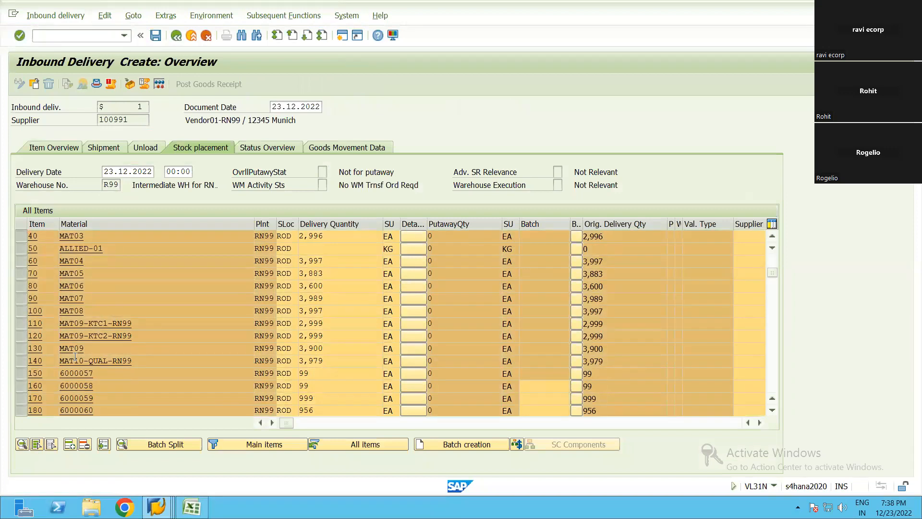
pyautogui.scroll(-4, 74, 357)
pyautogui.moveTo(22, 333); pyautogui.dragTo(22, 323)
pyautogui.click(183, 231)
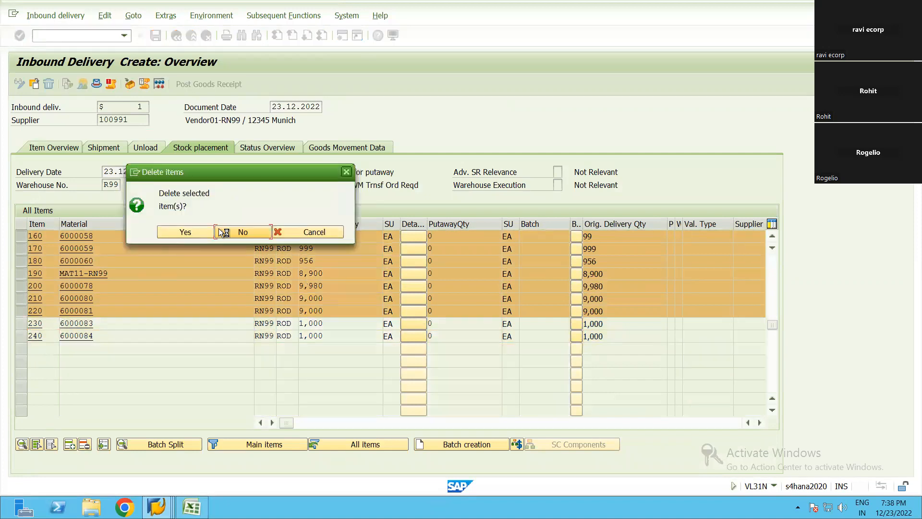
# Set the delivery quantity of materials 6000083 and 6000084 to 100 each and save the inbound delivery
pyautogui.click(336, 236)
pyautogui.doubleClick(337, 235)
pyautogui.write('100')
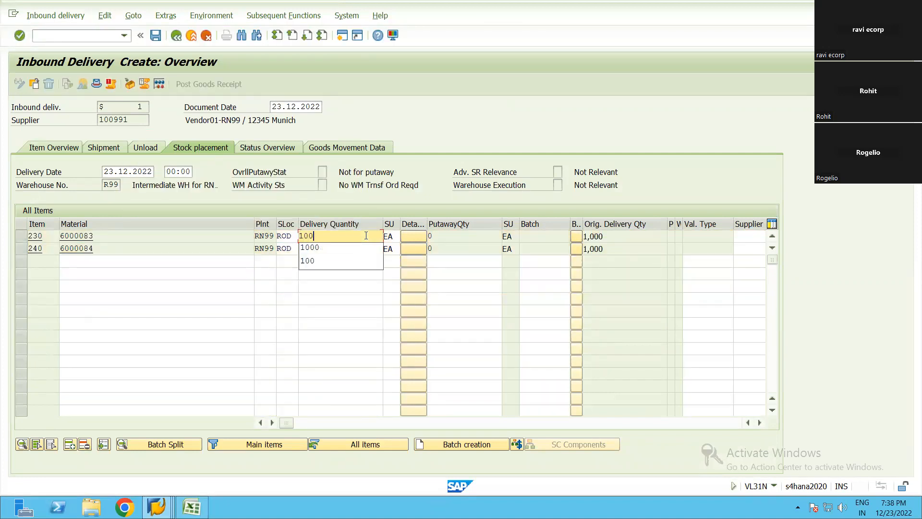
pyautogui.doubleClick(330, 250)
pyautogui.write('100')
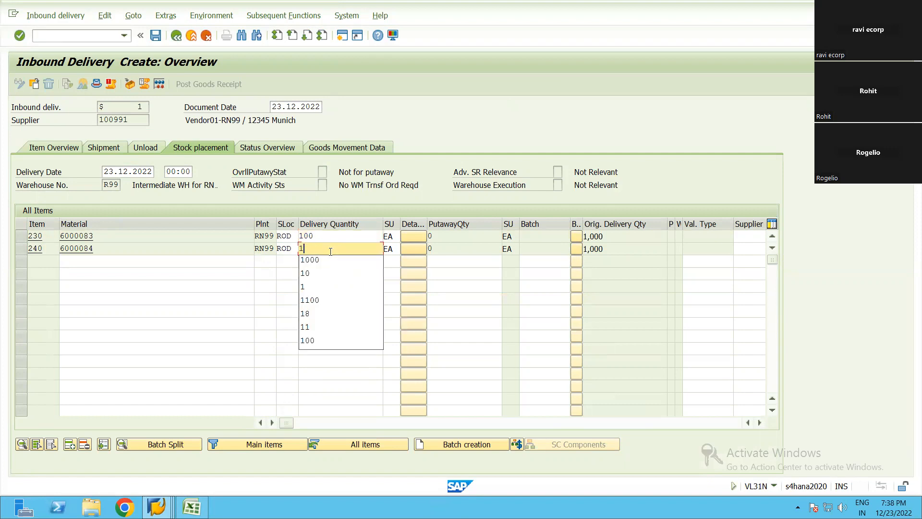
pyautogui.press('Return')
pyautogui.hotkey('ctrl', 's')
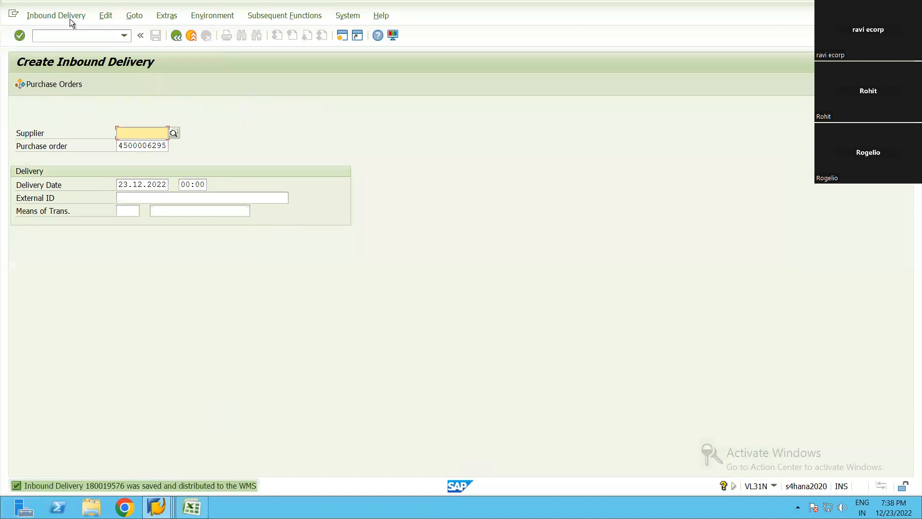
# Open the display transaction for the saved inbound delivery
pyautogui.click(56, 15)
pyautogui.click(57, 76)
pyautogui.moveTo(104, 129); pyautogui.dragTo(102, 129)
pyautogui.click(123, 35)
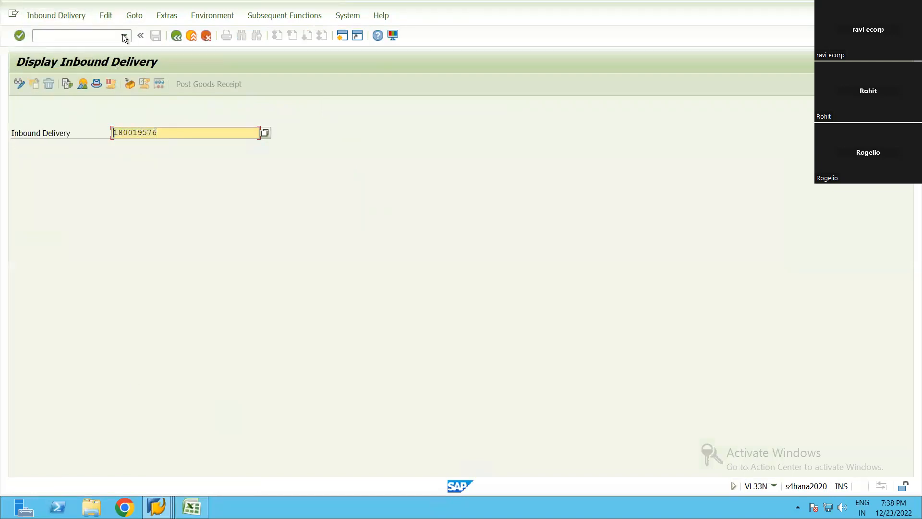
pyautogui.click(72, 36)
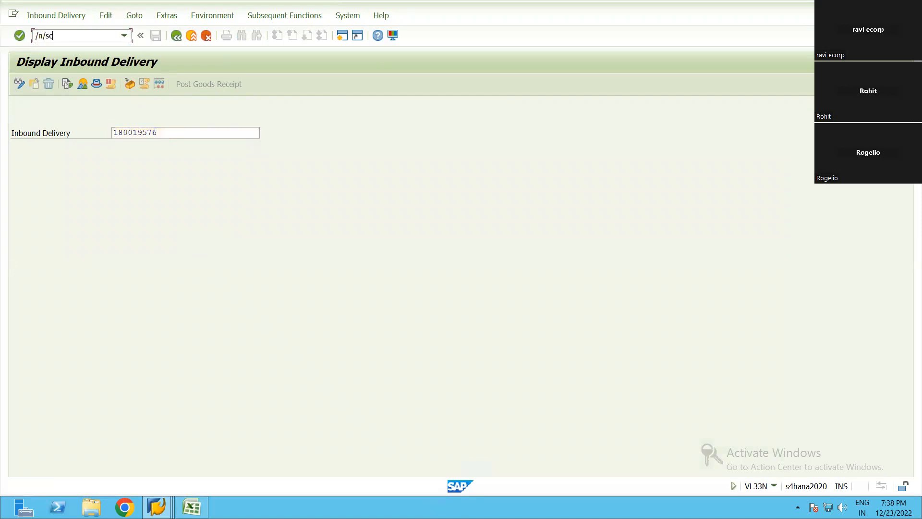
pyautogui.write('/n/scwmm/mat1')
pyautogui.press('Return')
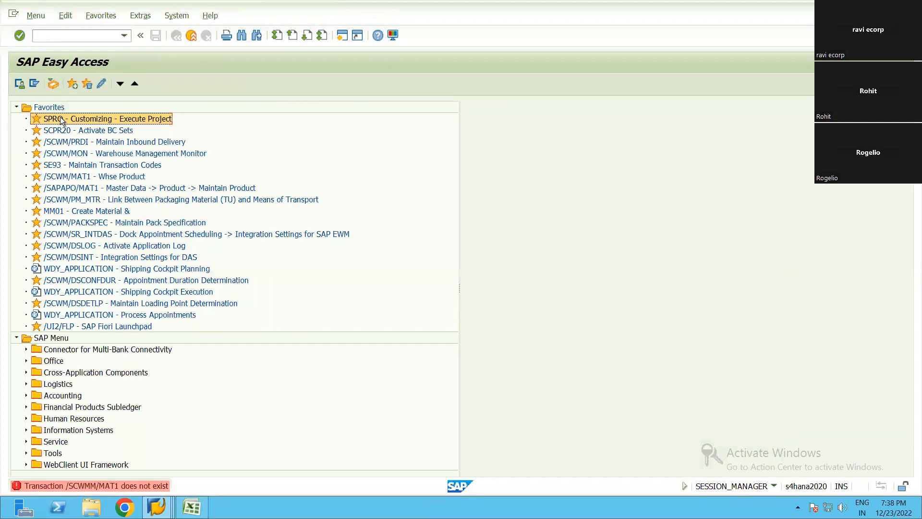
# Open the warehouse product maintenance transaction /n/scwm/mat1
pyautogui.click(124, 36)
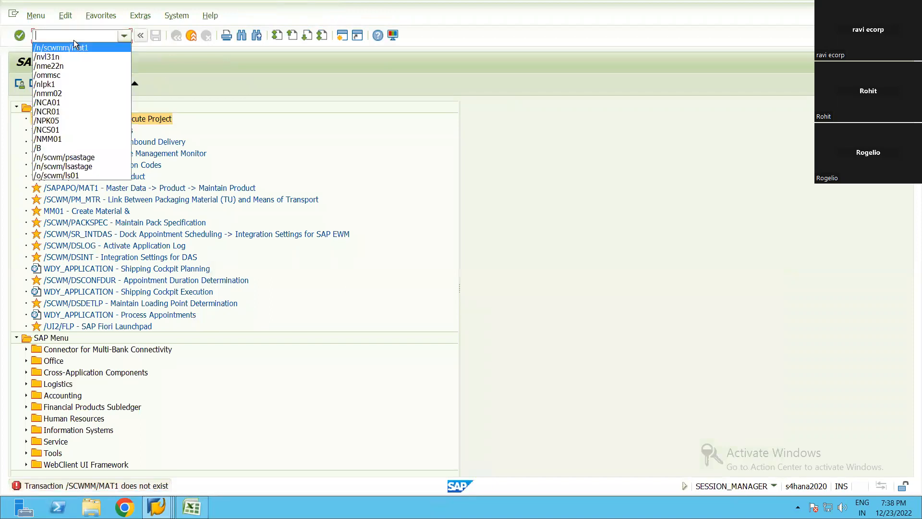
pyautogui.click(73, 44)
pyautogui.write('/n/scwm/mat1')
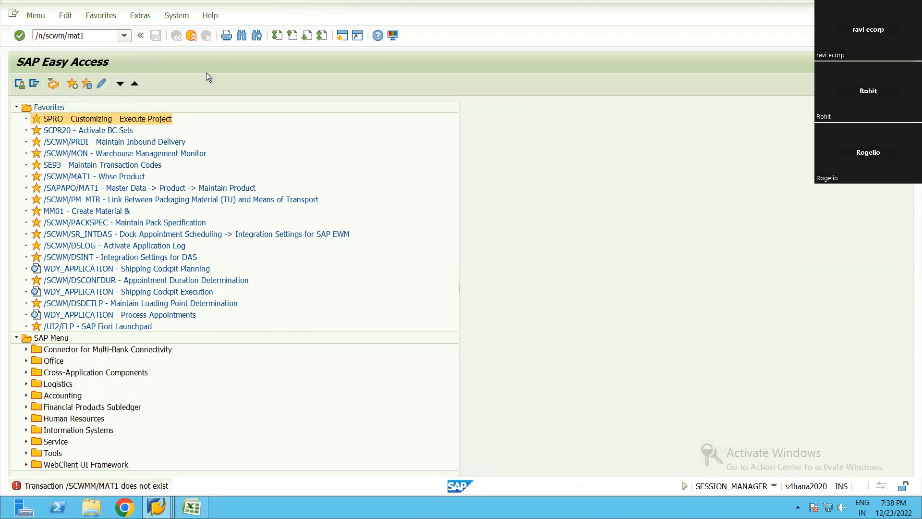
pyautogui.press('Return')
# Copy material 6000083 from the Excel plan and open it for warehouse product maintenance in SAP for warehouse RN99
pyautogui.hotkey('alt', 'Tab')
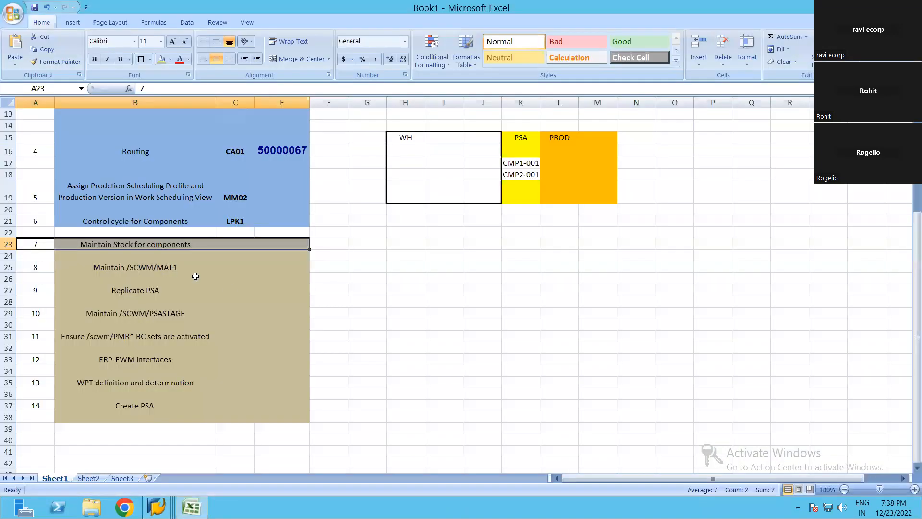
pyautogui.scroll(5, 279, 284)
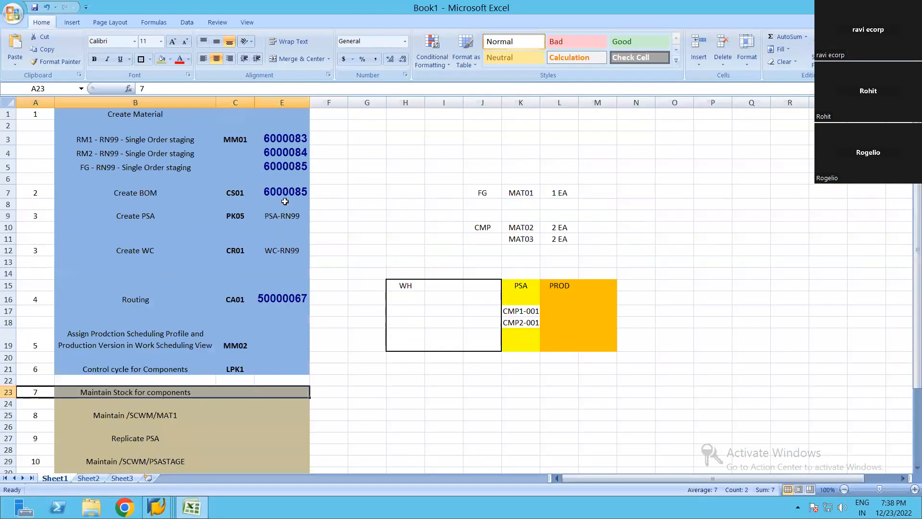
pyautogui.click(278, 147)
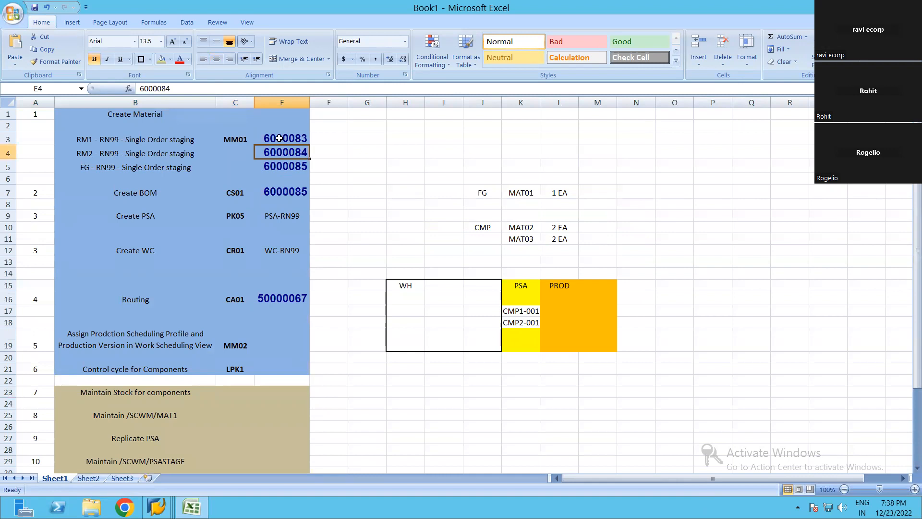
pyautogui.hotkey('ctrl', 'c')
pyautogui.hotkey('alt', 'Tab')
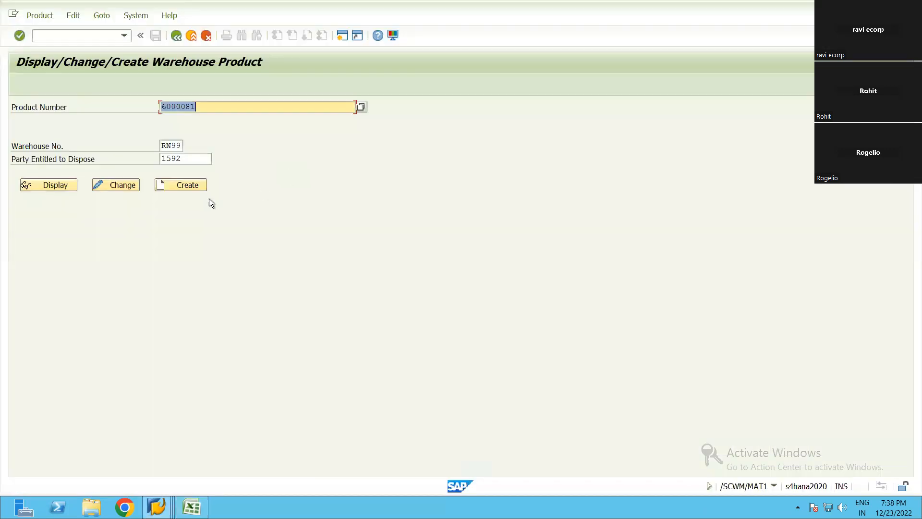
pyautogui.hotkey('ctrl', 'v')
pyautogui.press('Return')
# In the warehouse data of product 6000083, set putaway control to ST01, choose a stock removal control and save
pyautogui.click(451, 174)
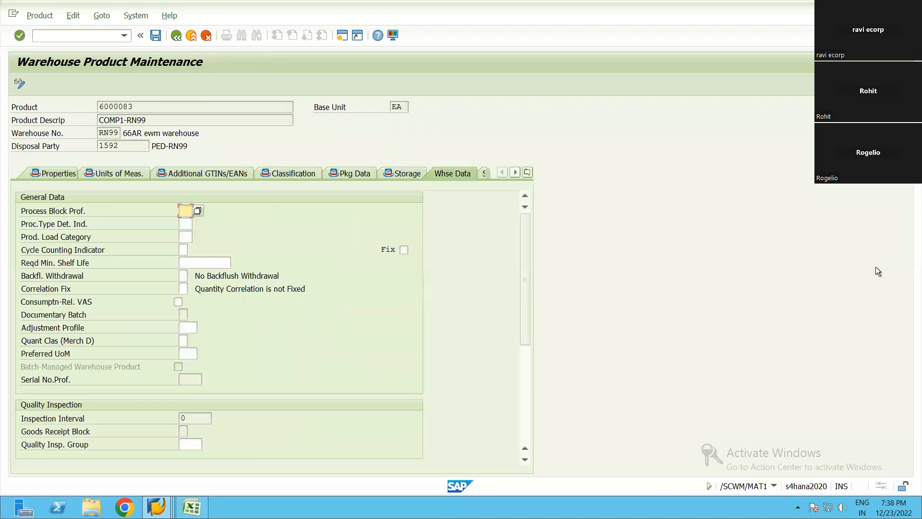
pyautogui.moveTo(525, 287); pyautogui.dragTo(530, 333)
pyautogui.scroll(-3, 270, 343)
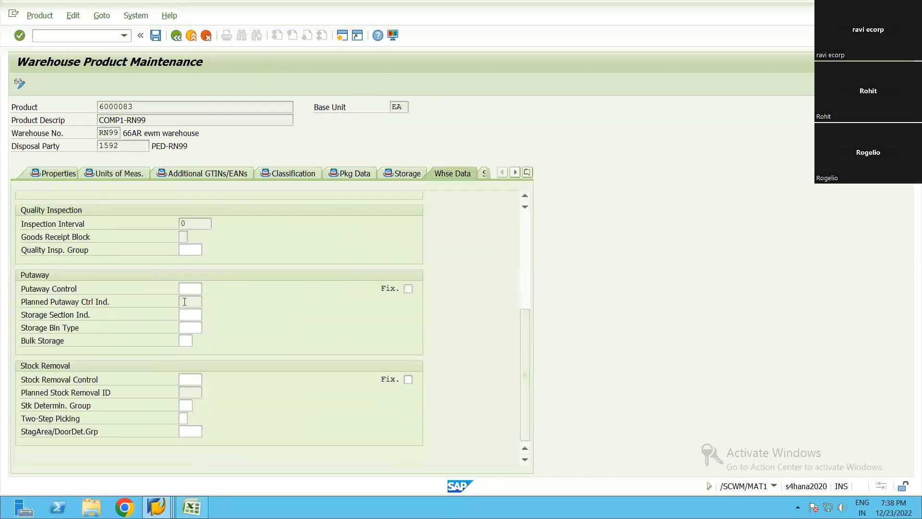
pyautogui.click(207, 287)
pyautogui.doubleClick(227, 145)
pyautogui.click(202, 380)
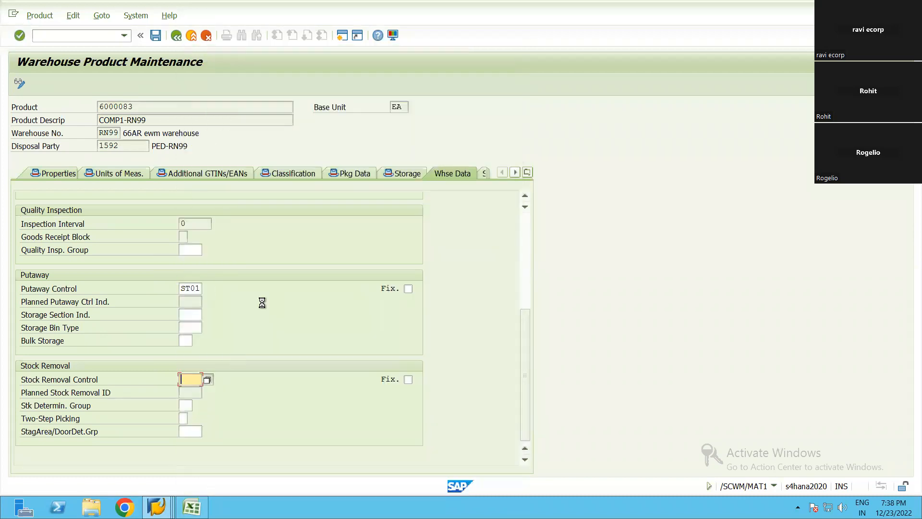
pyautogui.click(207, 379)
pyautogui.press('Return')
pyautogui.click(156, 35)
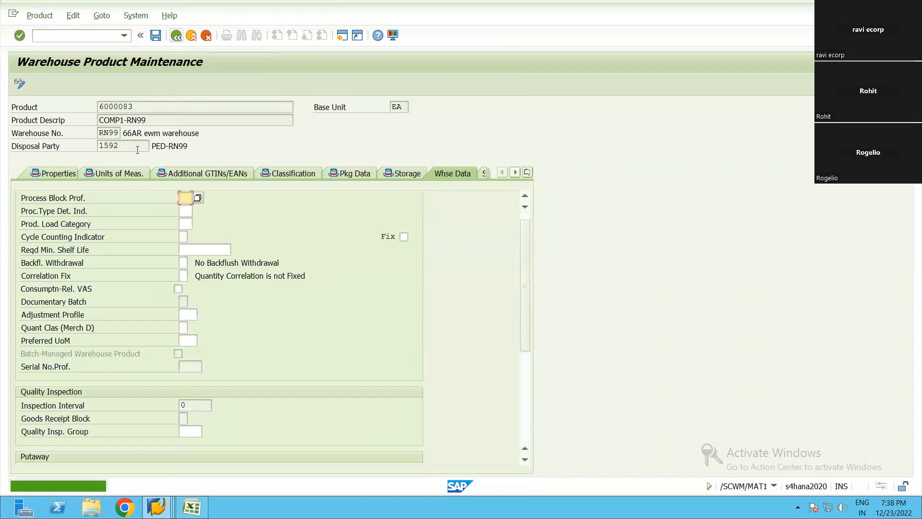
# Copy material 6000084 from the Excel plan and create its warehouse product in SAP for warehouse RN99
pyautogui.hotkey('alt', 'Tab')
pyautogui.press('Down')
pyautogui.hotkey('ctrl', 'c')
pyautogui.hotkey('alt', 'Tab')
pyautogui.hotkey('ctrl', 'v')
pyautogui.click(180, 185)
# In the warehouse data of product 6000084, set putaway control to ST02 and stock removal control to PICK, and save
pyautogui.click(431, 174)
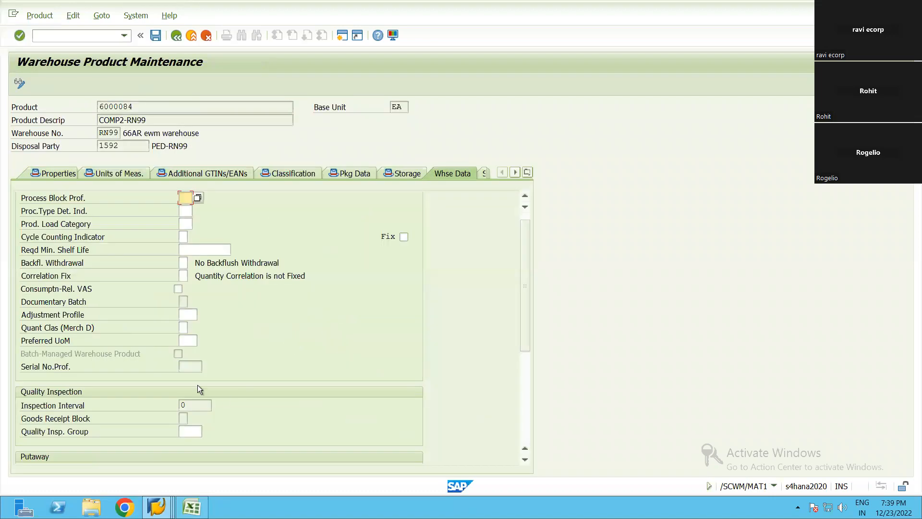
pyautogui.scroll(-5, 453, 319)
pyautogui.click(185, 294)
pyautogui.click(187, 299)
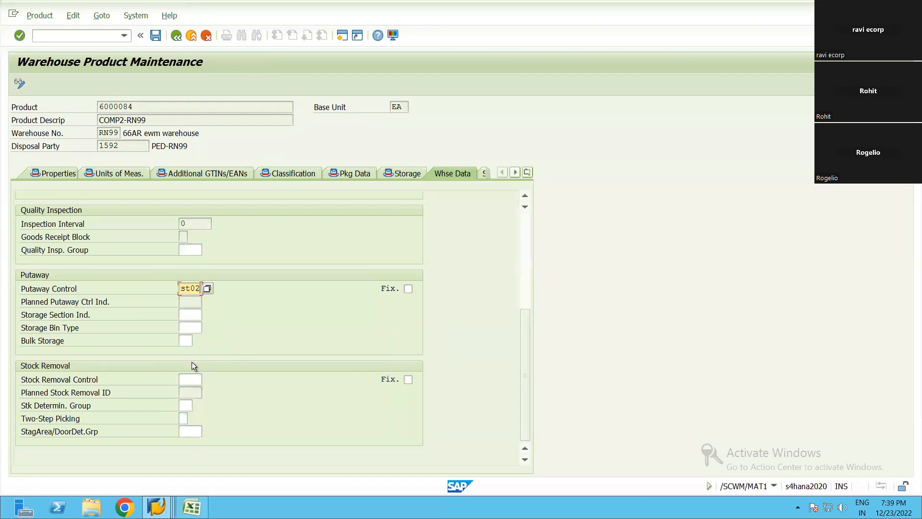
pyautogui.click(194, 379)
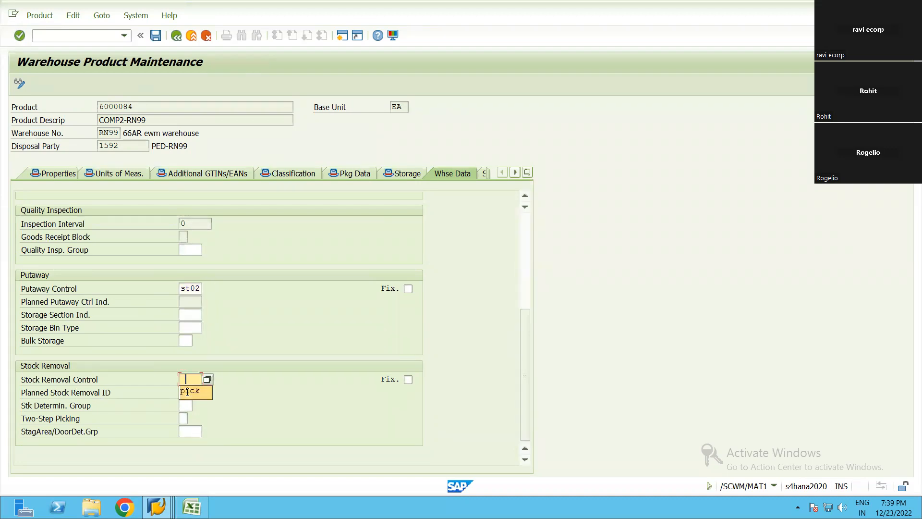
pyautogui.hotkey('ctrl', 's')
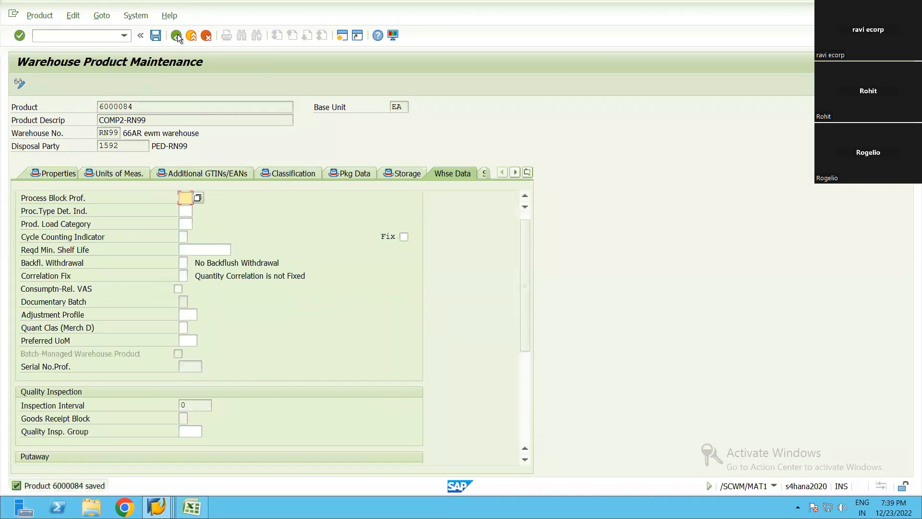
# Switch to the Excel plan and review the finished good and the component stock and /SCWM/MAT1 steps
pyautogui.hotkey('alt', 'Tab')
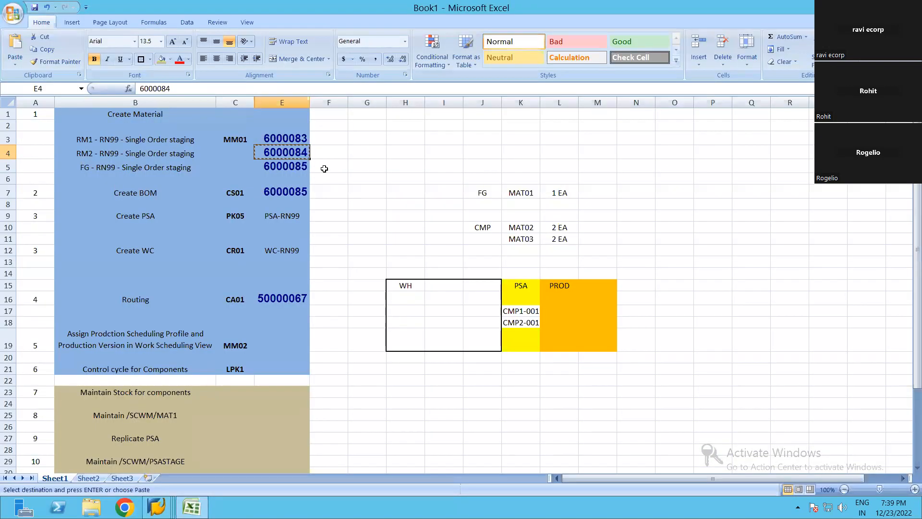
pyautogui.click(294, 168)
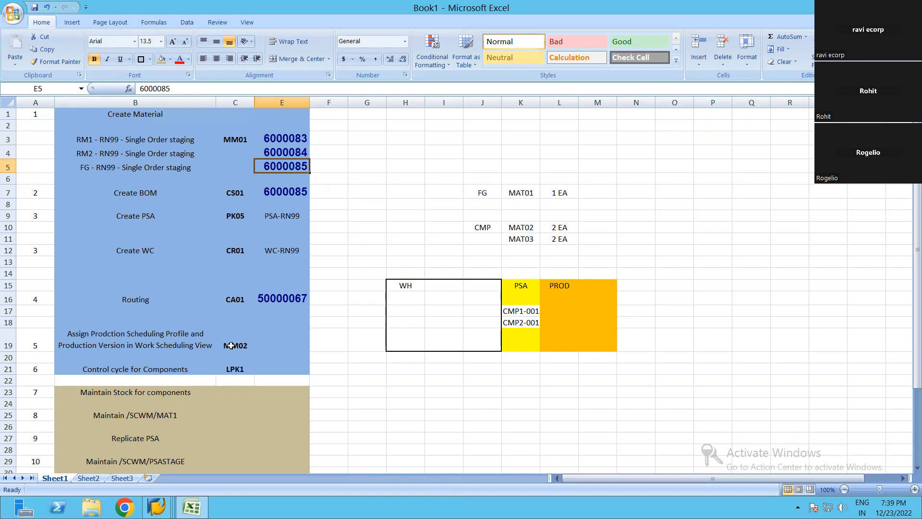
pyautogui.scroll(-1, 192, 347)
pyautogui.scroll(-2, 135, 280)
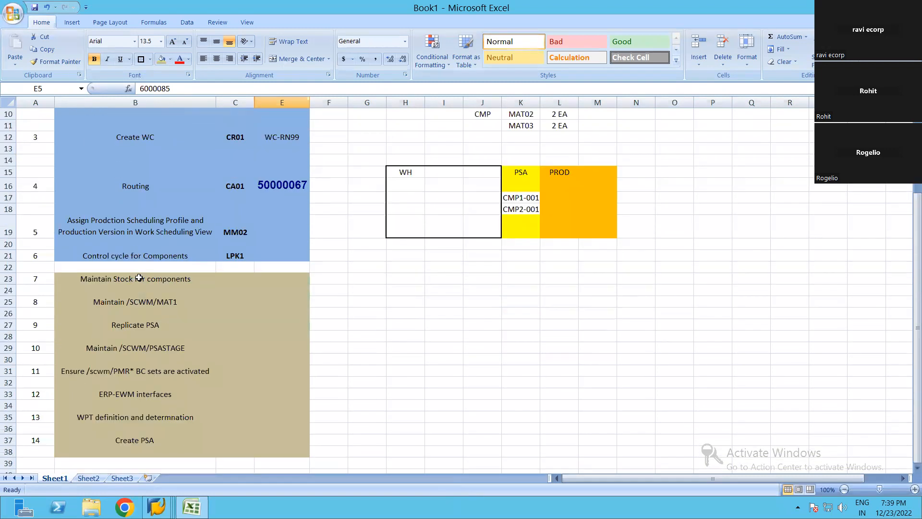
pyautogui.click(139, 278)
pyautogui.click(148, 299)
# Switch to SAP, display warehouse product 6000084 and check its putaway and stock removal settings
pyautogui.hotkey('alt', 'Tab')
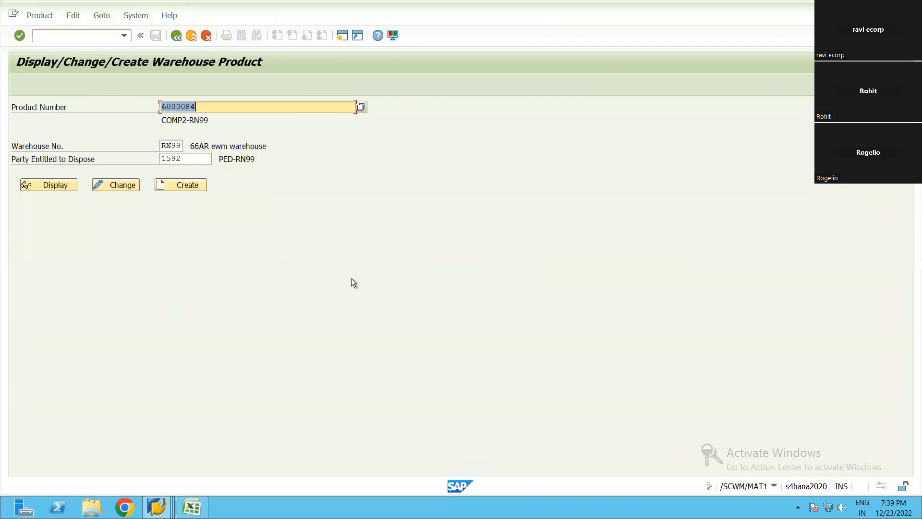
pyautogui.click(53, 190)
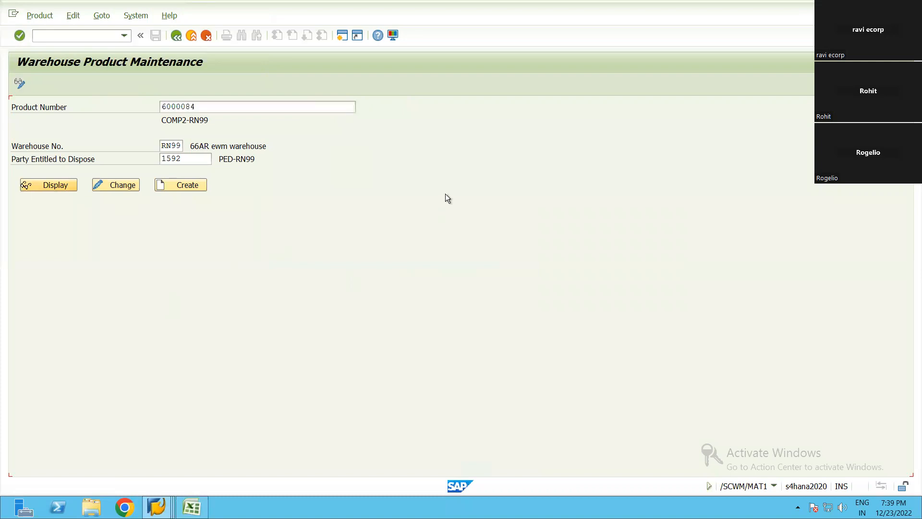
pyautogui.hotkey('alt', 'Tab')
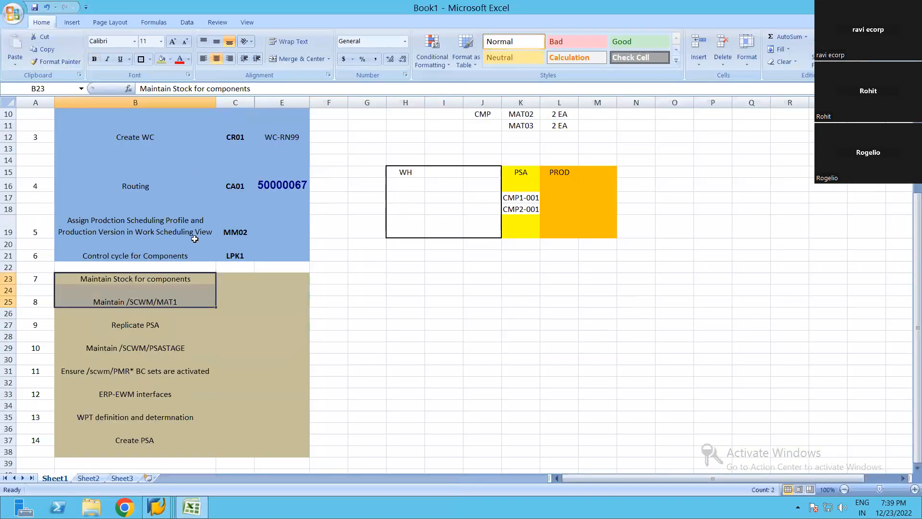
pyautogui.hotkey('alt', 'Tab')
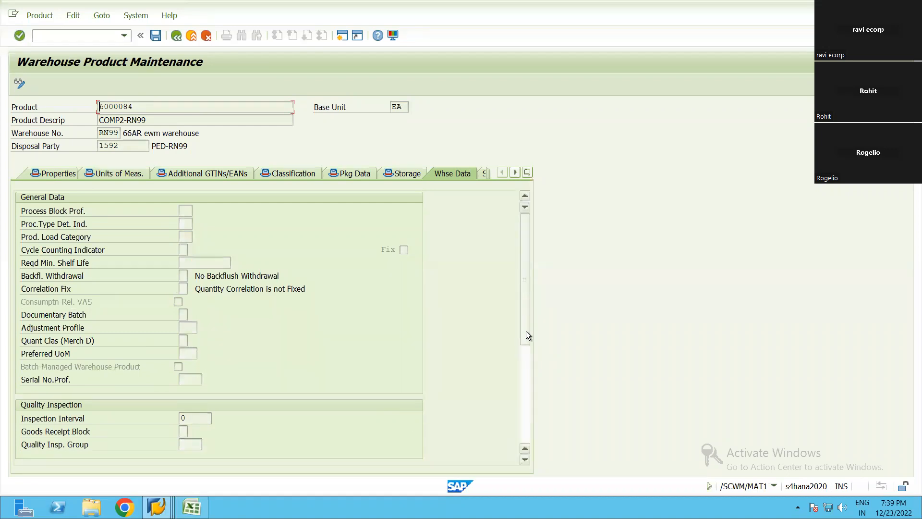
pyautogui.moveTo(526, 330); pyautogui.dragTo(523, 411)
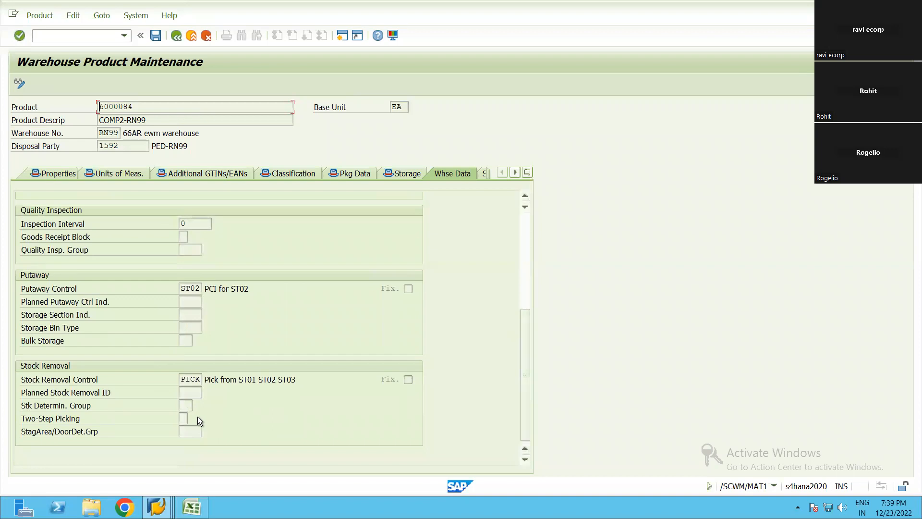
# Examine the storage type data of product 6000084 and leave the product display
pyautogui.click(526, 174)
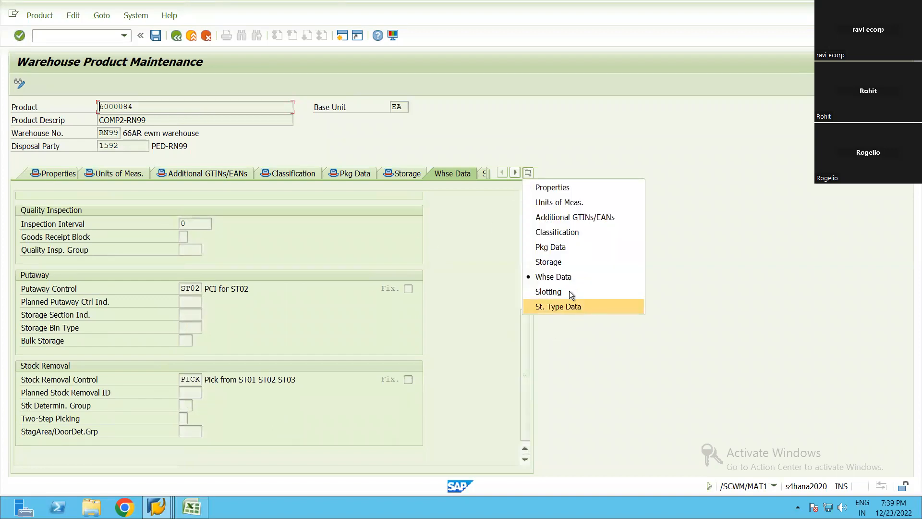
pyautogui.click(558, 306)
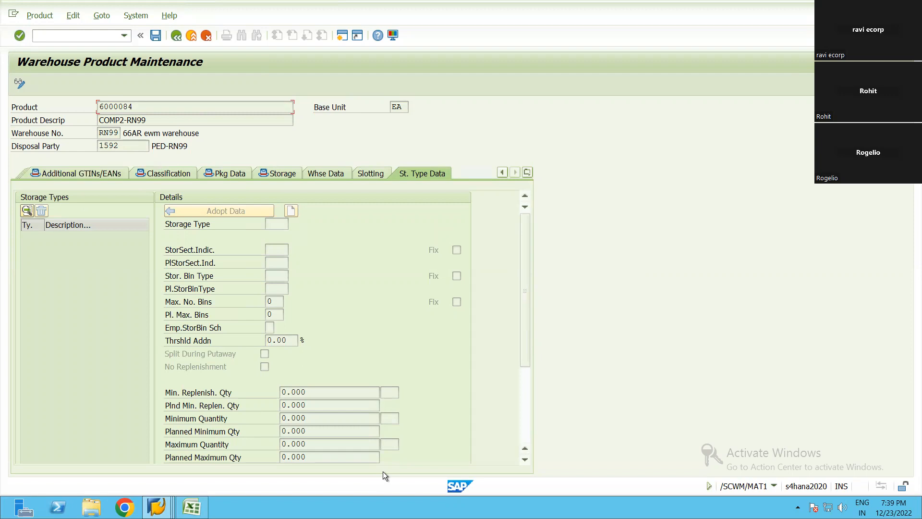
pyautogui.moveTo(443, 6)
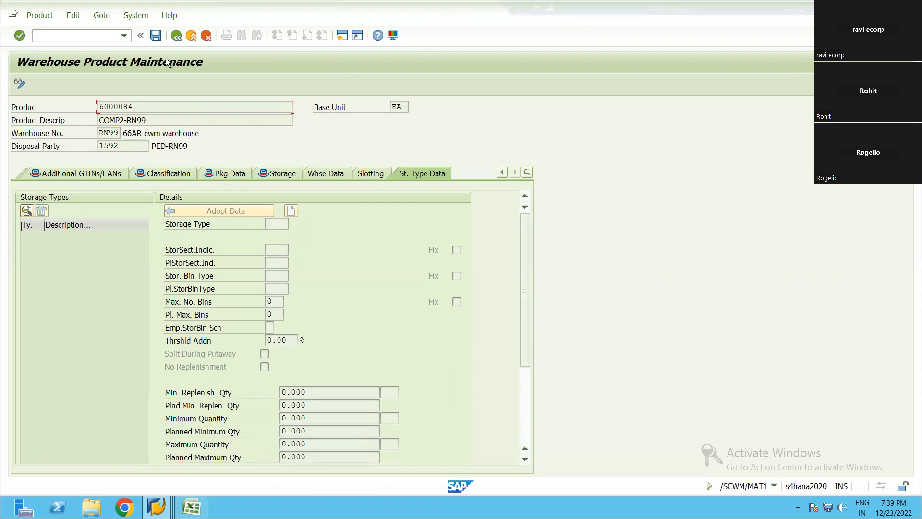
pyautogui.click(175, 36)
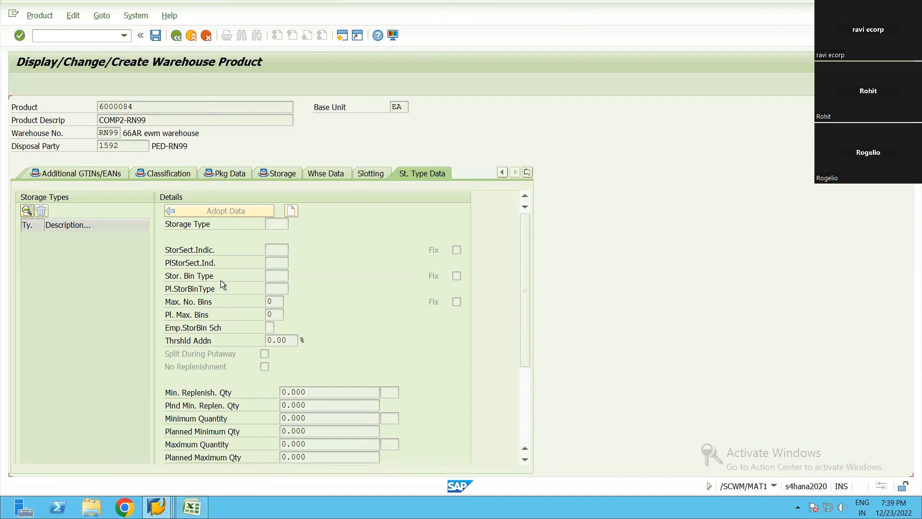
# Switch to the Excel plan and review the Replicate PSA step together with the PSA-RN99 entry of the Create PSA step
pyautogui.click(192, 507)
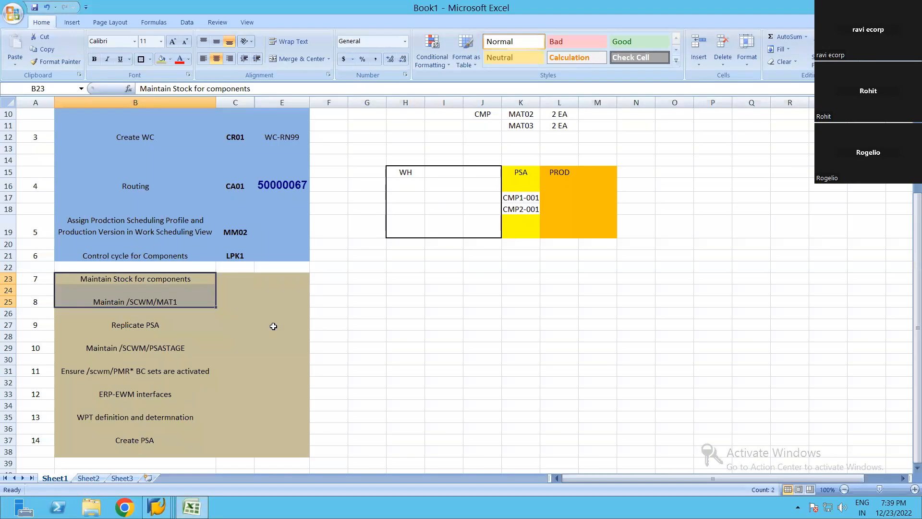
pyautogui.click(153, 303)
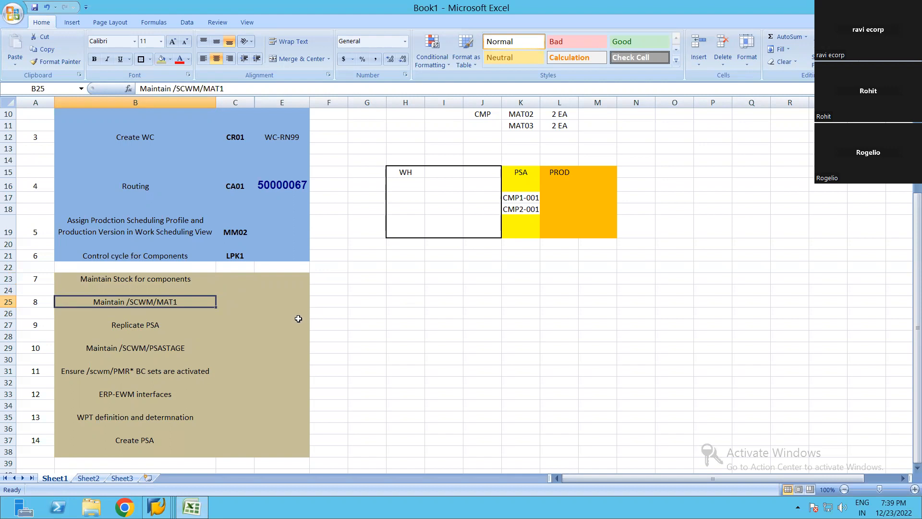
pyautogui.click(151, 325)
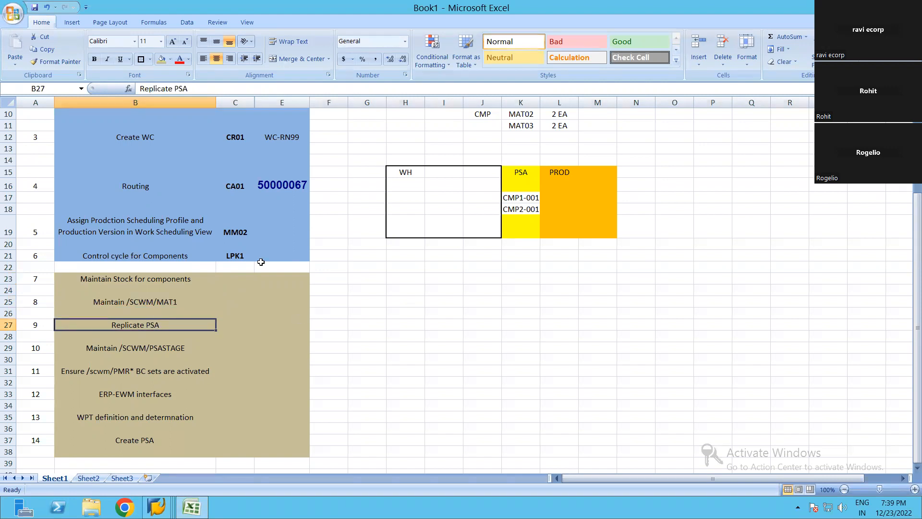
pyautogui.scroll(3, 250, 297)
pyautogui.scroll(-4, 157, 304)
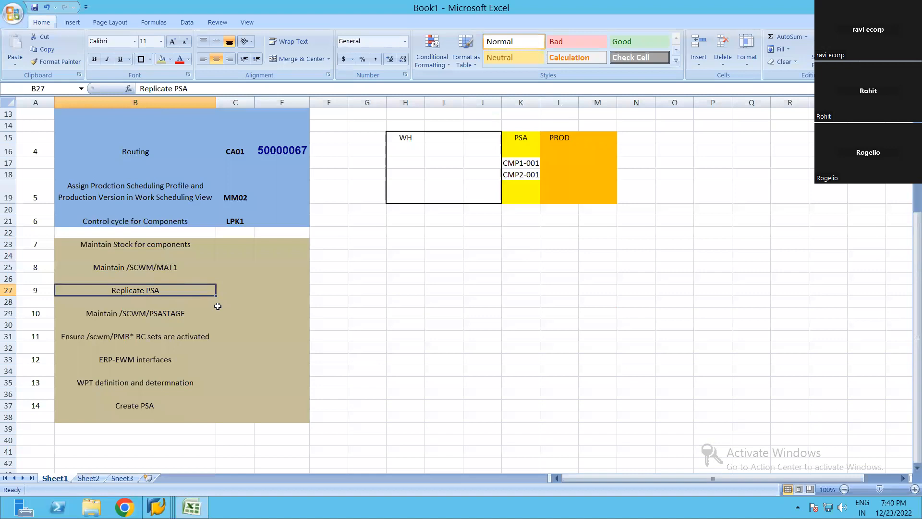
pyautogui.scroll(4, 221, 291)
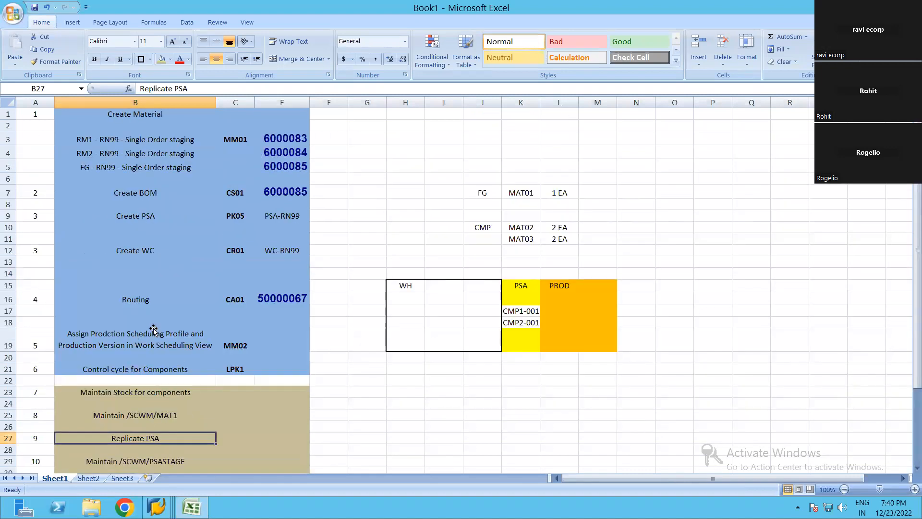
pyautogui.scroll(-3, 153, 329)
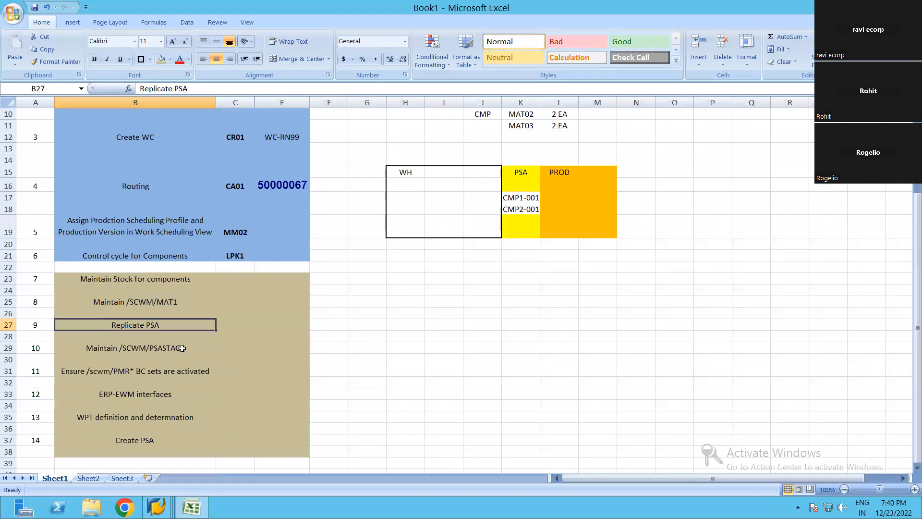
pyautogui.scroll(3, 214, 204)
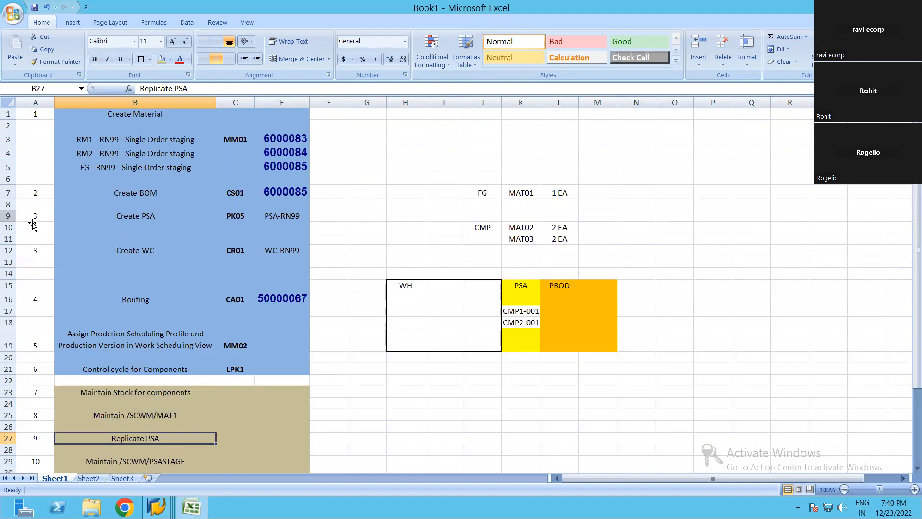
pyautogui.click(7, 216)
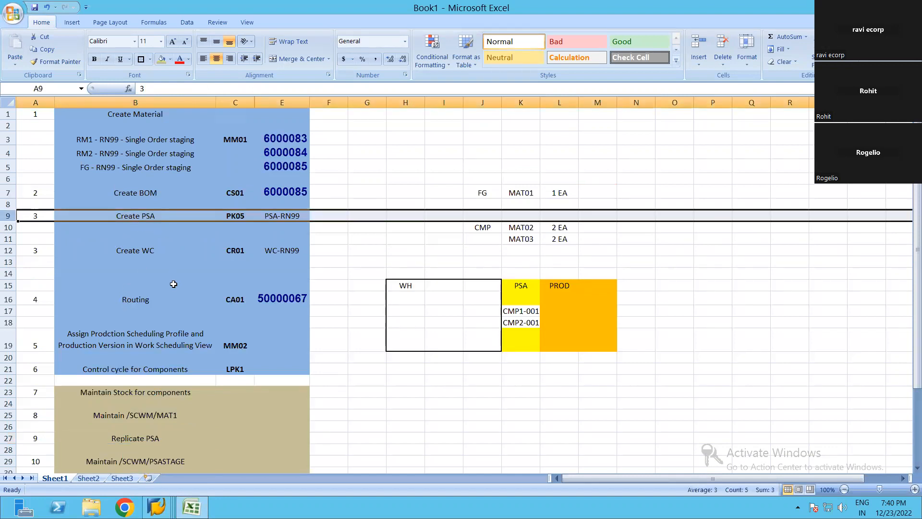
pyautogui.click(280, 216)
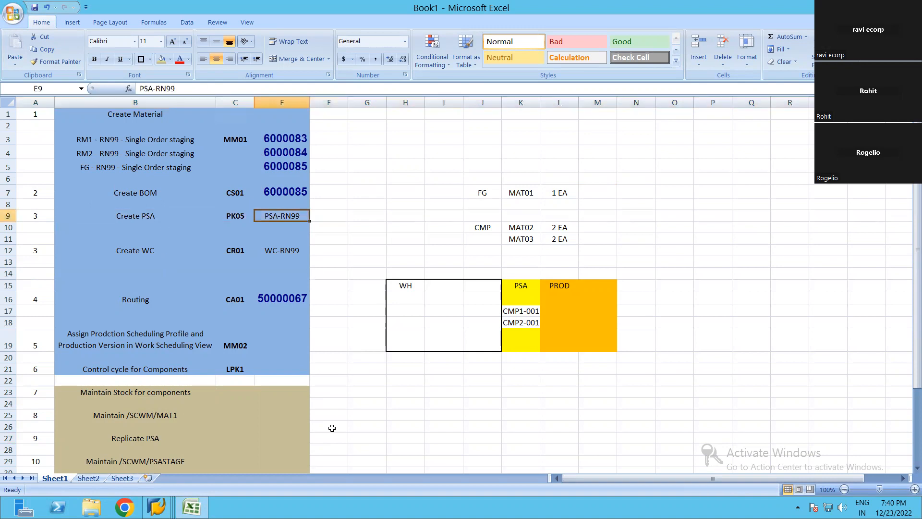
pyautogui.scroll(-1, 288, 399)
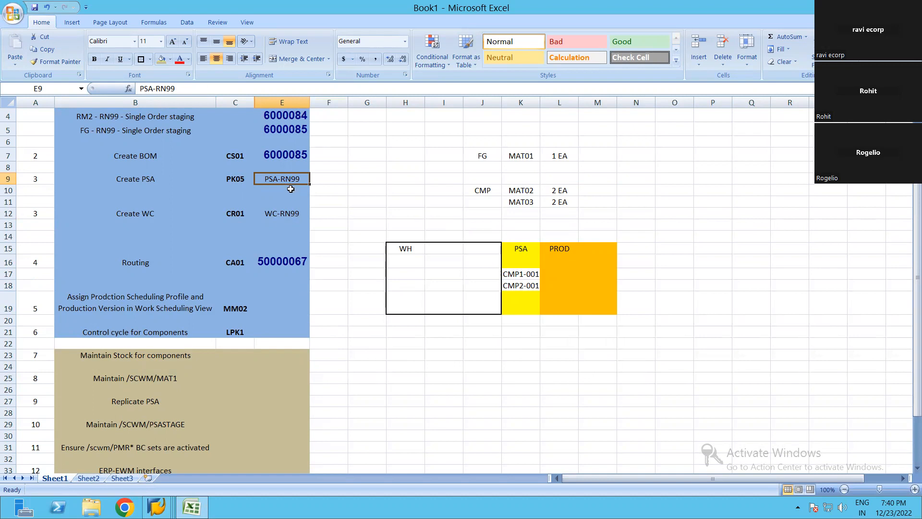
# Switch to SAP, look at the control cycle window, and return the warehouse product session to the SAP Easy Access screen
pyautogui.moveTo(166, 505)
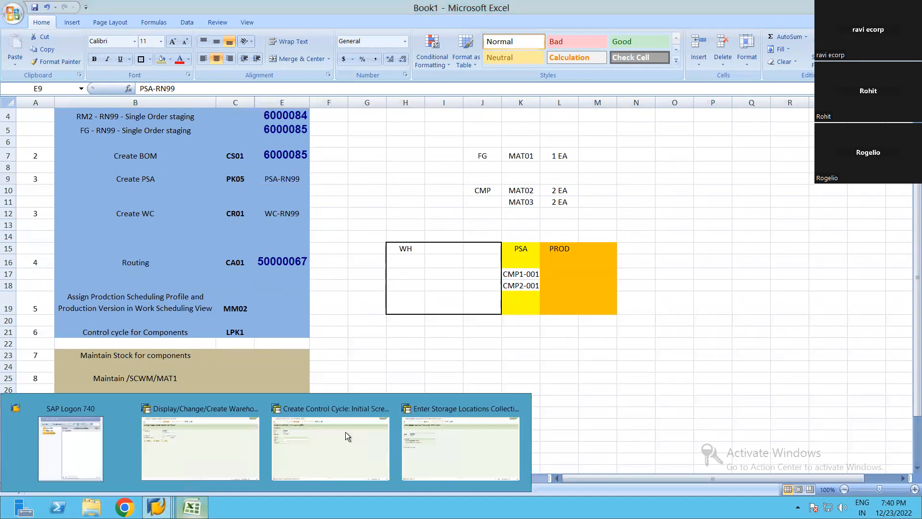
pyautogui.click(288, 440)
pyautogui.click(168, 503)
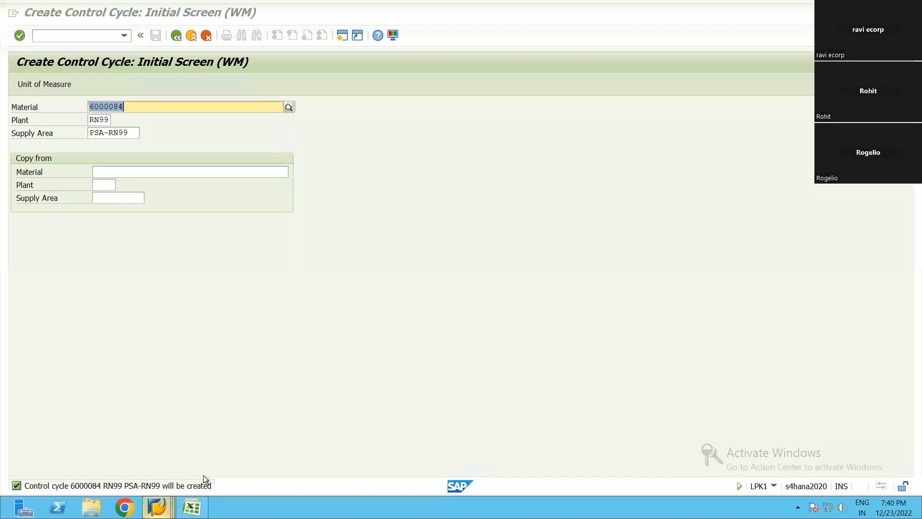
pyautogui.click(386, 408)
pyautogui.click(255, 409)
pyautogui.click(80, 37)
pyautogui.write('/n')
pyautogui.press('Return')
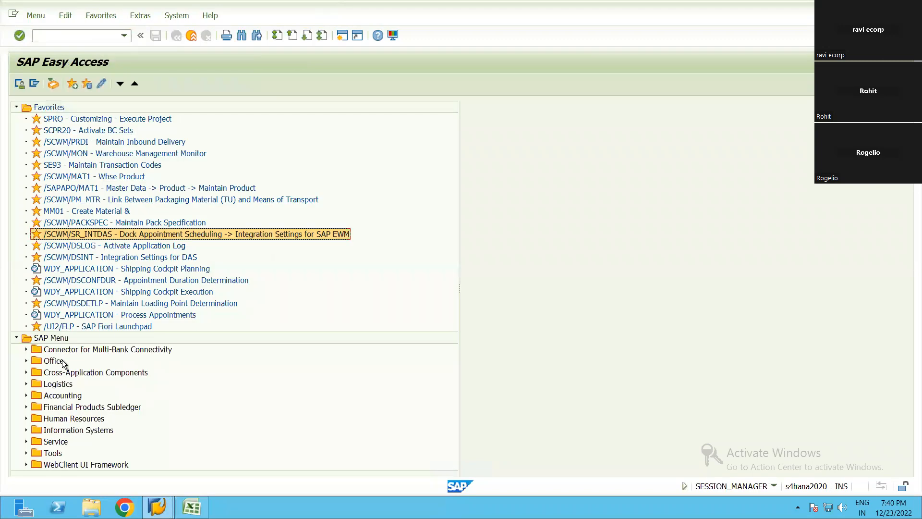
# Expand Logistics, SCM Extended Warehouse Management and Extended Warehouse Management in the SAP menu tree, and move to Master Data
pyautogui.doubleClick(47, 382)
pyautogui.press('Down')
pyautogui.press('Down')
pyautogui.press('Down')
pyautogui.press('Down')
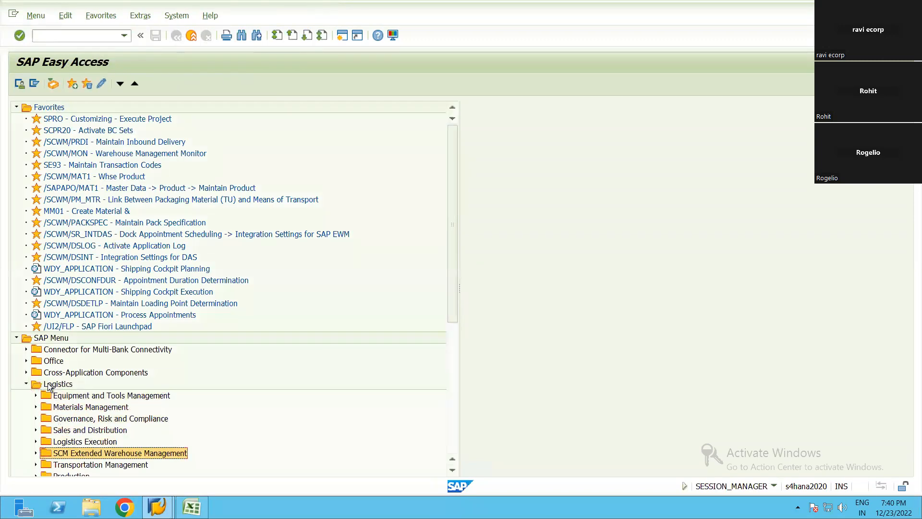
pyautogui.press('Right')
pyautogui.press('Down')
pyautogui.press('Down')
pyautogui.press('Down')
pyautogui.press('Down')
pyautogui.press('Down')
pyautogui.press('Down')
pyautogui.press('Down')
pyautogui.press('Down')
pyautogui.press('Down')
pyautogui.press('Down')
pyautogui.press('Down')
pyautogui.press('Down')
pyautogui.press('Down')
pyautogui.press('Down')
pyautogui.press('Down')
pyautogui.press('Down')
pyautogui.press('Down')
pyautogui.press('Down')
pyautogui.press('Down')
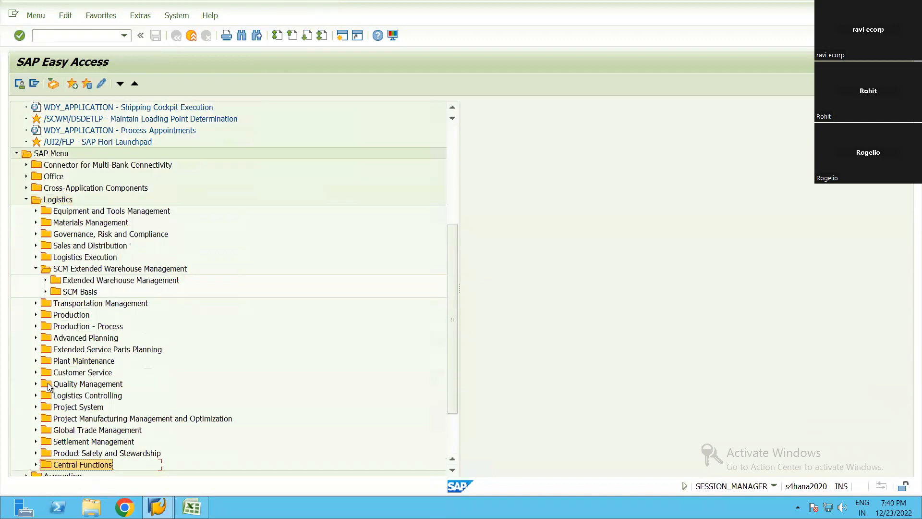
pyautogui.press('Up')
pyautogui.press('Up')
pyautogui.press('Up')
pyautogui.press('Up')
pyautogui.press('Up')
pyautogui.press('Up')
pyautogui.press('Up')
pyautogui.press('Up')
pyautogui.press('Up')
pyautogui.press('Up')
pyautogui.press('Up')
pyautogui.press('Up')
pyautogui.press('Up')
pyautogui.press('Up')
pyautogui.press('Up')
pyautogui.press('Up')
pyautogui.press('Up')
pyautogui.press('Up')
pyautogui.press('Right')
pyautogui.press('Down')
pyautogui.press('Down')
pyautogui.press('Down')
pyautogui.press('Down')
pyautogui.press('Down')
pyautogui.press('Down')
pyautogui.press('Down')
pyautogui.press('Down')
pyautogui.press('Down')
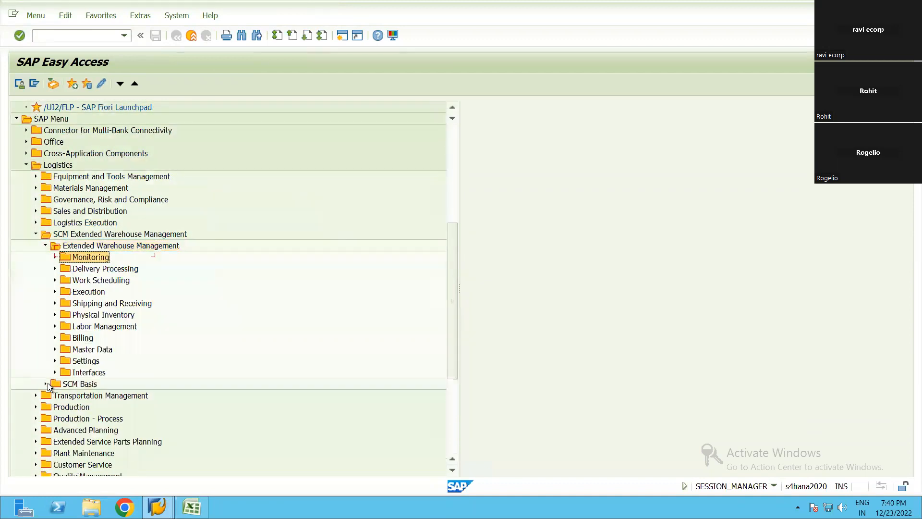
# Expand the Master Data folder and its Production Supply Area (PSA) folder
pyautogui.press('Right')
pyautogui.press('Down')
pyautogui.press('Down')
pyautogui.press('Down')
pyautogui.press('Down')
pyautogui.press('Down')
pyautogui.press('Down')
pyautogui.press('Down')
pyautogui.press('Down')
pyautogui.press('Up')
pyautogui.press('Down')
pyautogui.press('Down')
pyautogui.press('Down')
pyautogui.press('Down')
pyautogui.press('Down')
pyautogui.press('Down')
pyautogui.press('Down')
pyautogui.press('Down')
pyautogui.press('Down')
pyautogui.press('Down')
pyautogui.press('Down')
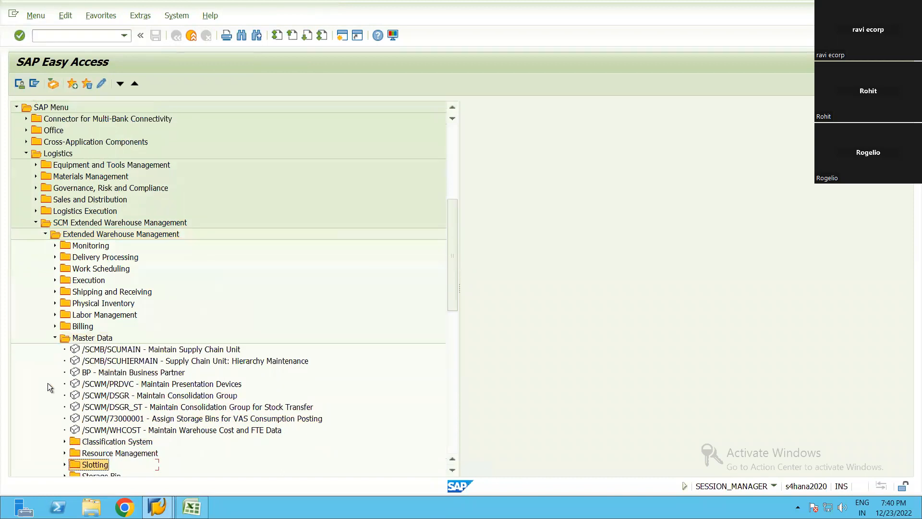
pyautogui.press('Up')
pyautogui.press('Up')
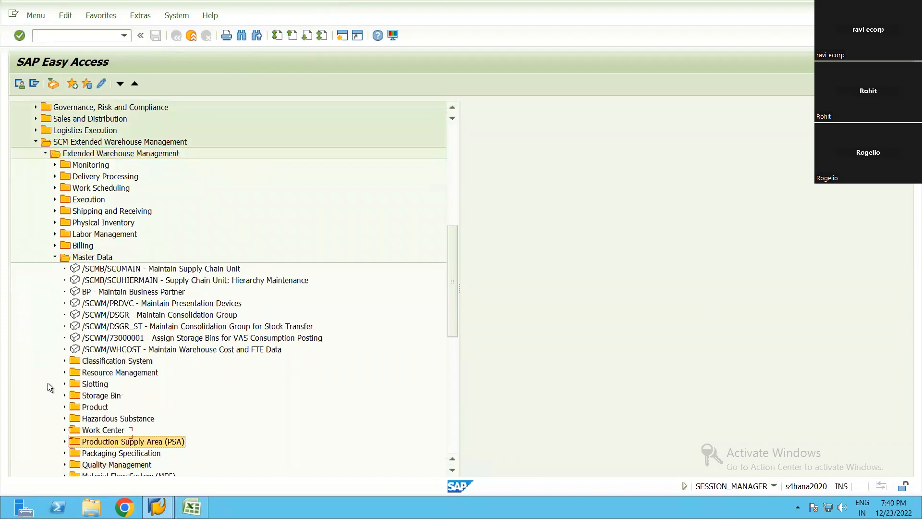
pyautogui.press('Right')
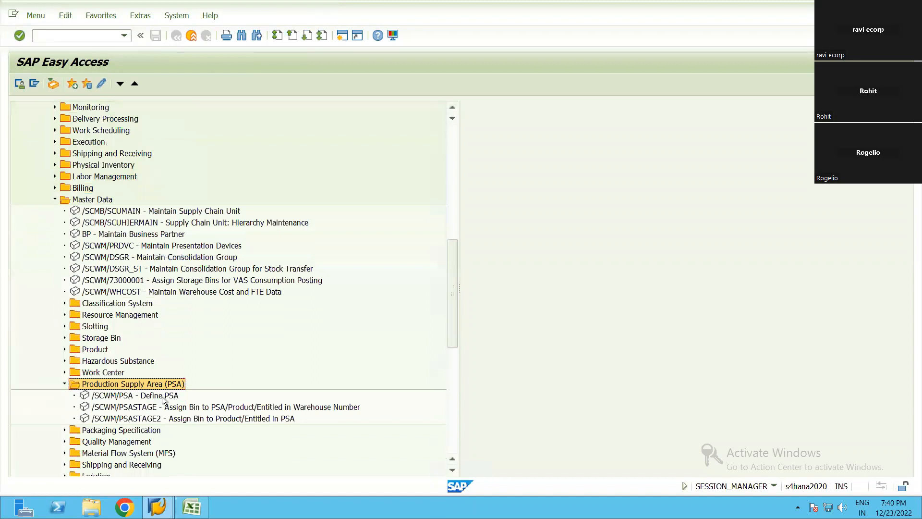
# In Define PSA (/SCWM/PSA), delete supply area PSA-RN99 from warehouse RN99, save, and return to the SAP Easy Access screen
pyautogui.doubleClick(154, 395)
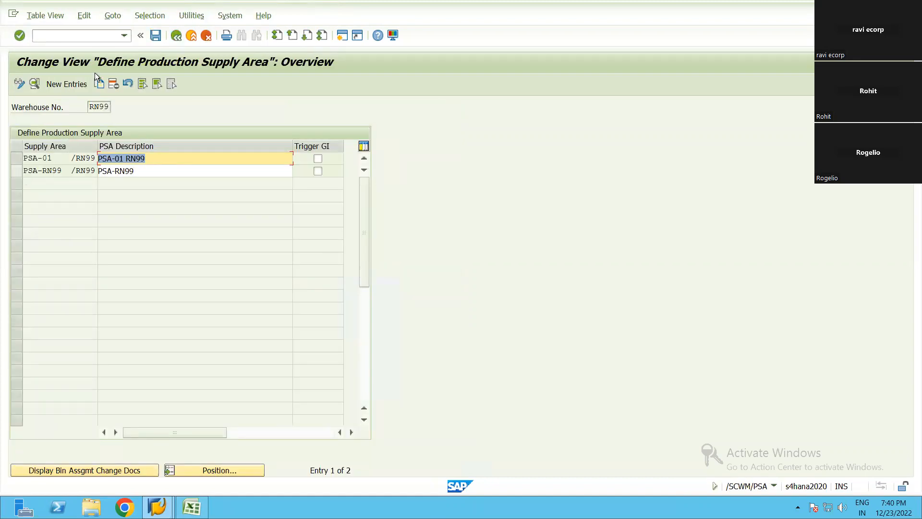
pyautogui.click(24, 171)
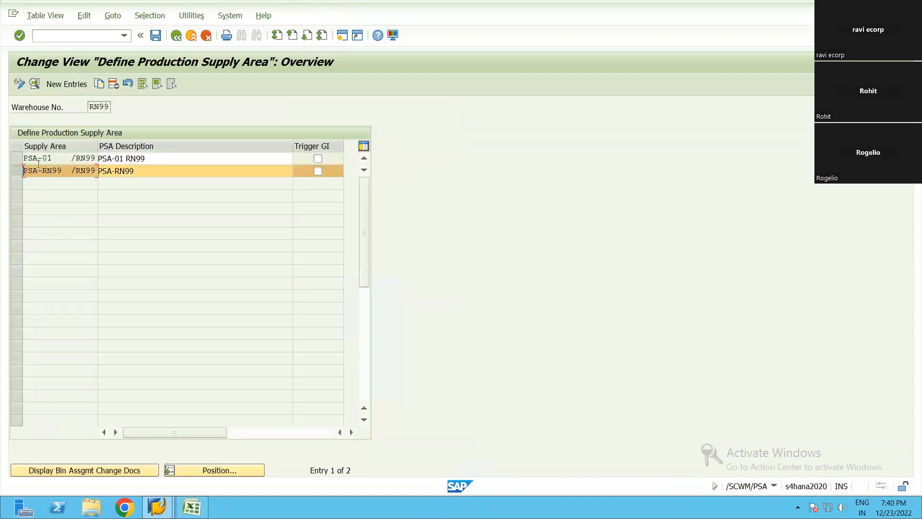
pyautogui.click(114, 84)
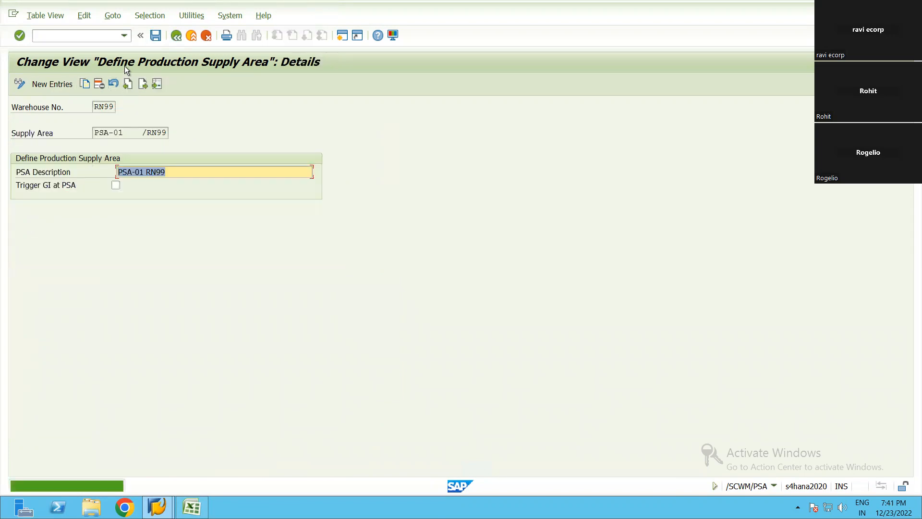
pyautogui.hotkey('ctrl', 's')
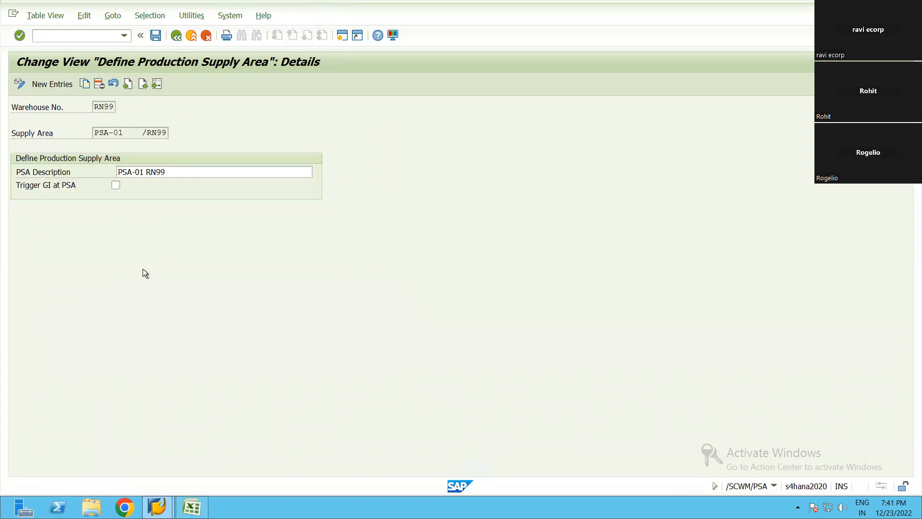
pyautogui.press('F3')
pyautogui.press('F3')
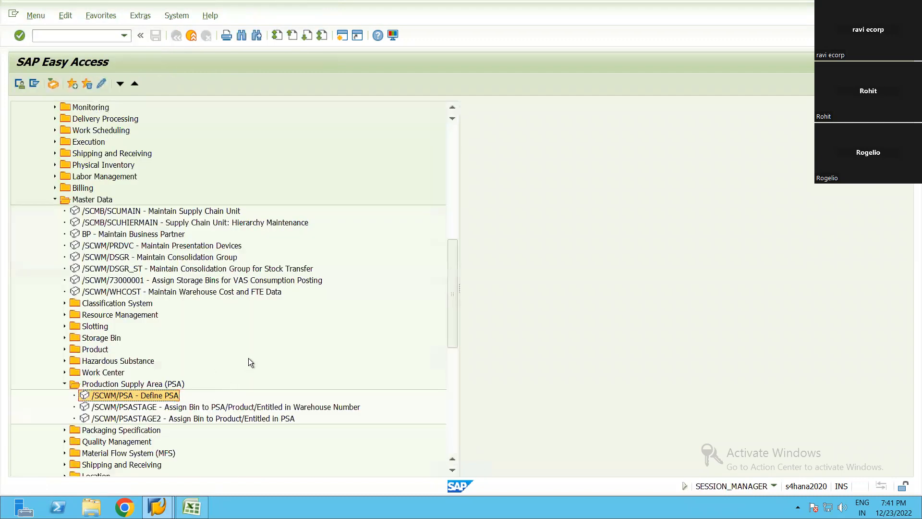
# Reopen Define PSA (/SCWM/PSA), check the remaining supply areas of warehouse RN99, and leave the view
pyautogui.scroll(-2, 248, 363)
pyautogui.click(304, 360)
pyautogui.scroll(-1, 120, 338)
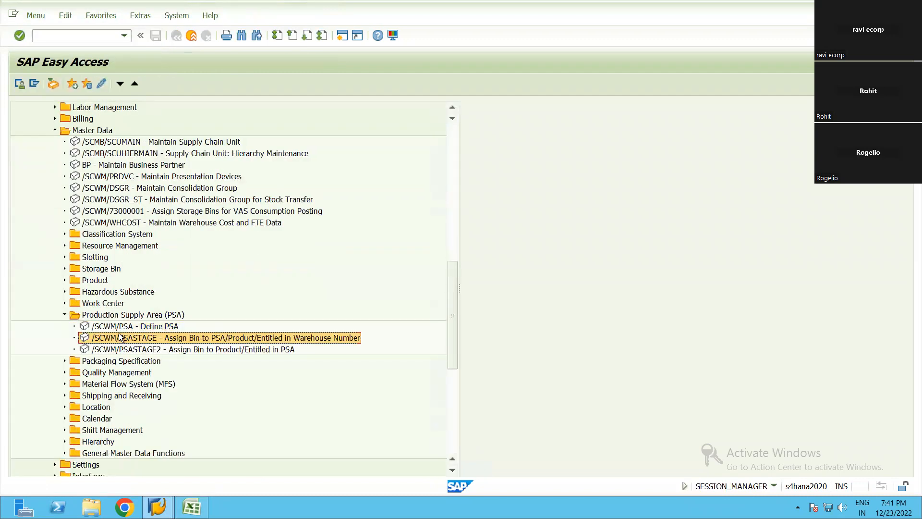
pyautogui.scroll(-1, 120, 338)
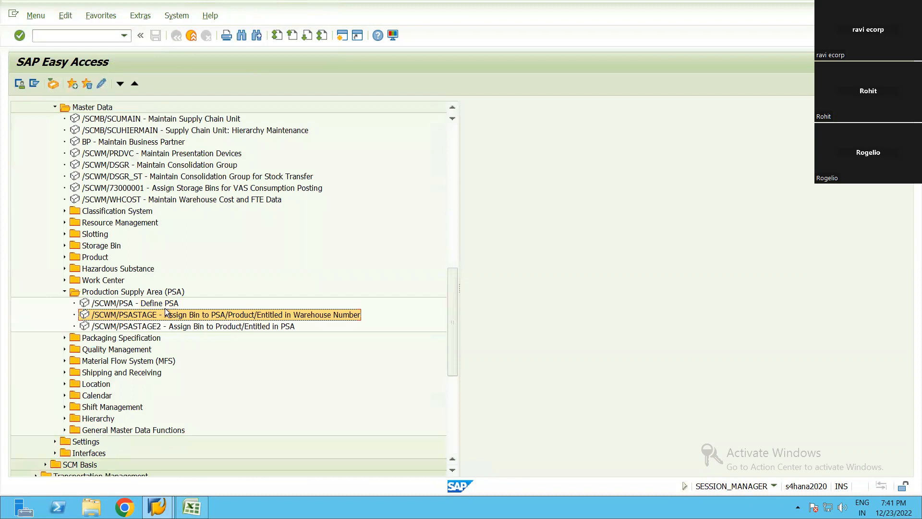
pyautogui.press('Up')
pyautogui.press('Return')
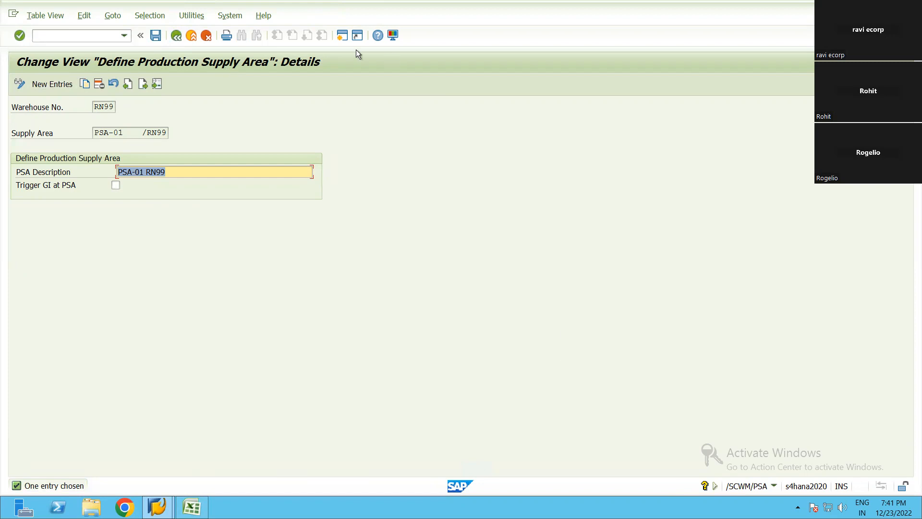
pyautogui.click(176, 40)
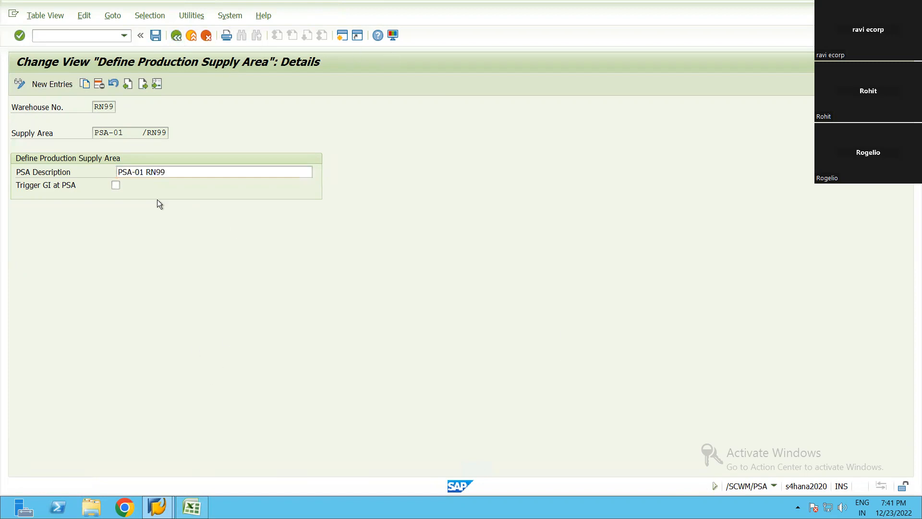
pyautogui.press('F3')
pyautogui.click(247, 319)
pyautogui.scroll(-1, 223, 335)
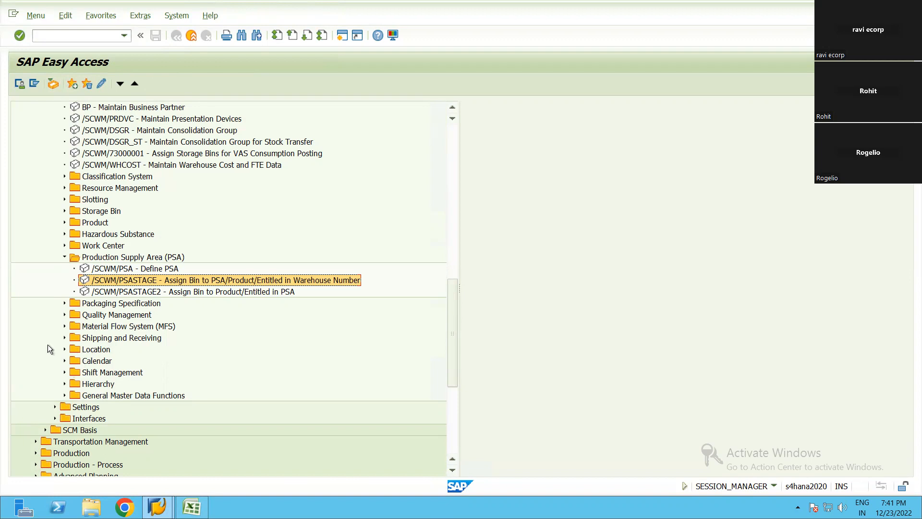
# Collapse the Production Supply Area (PSA) folder and expand Interfaces and its ERP Integration folder
pyautogui.click(81, 263)
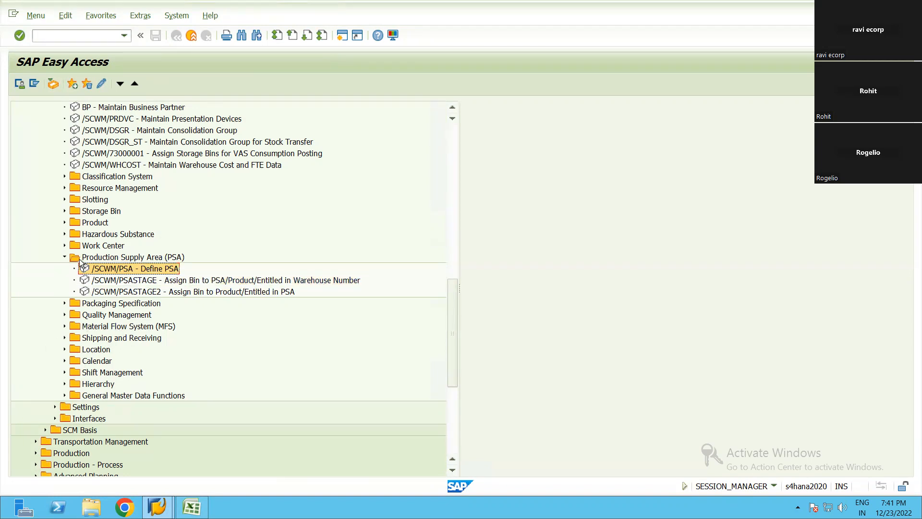
pyautogui.click(64, 257)
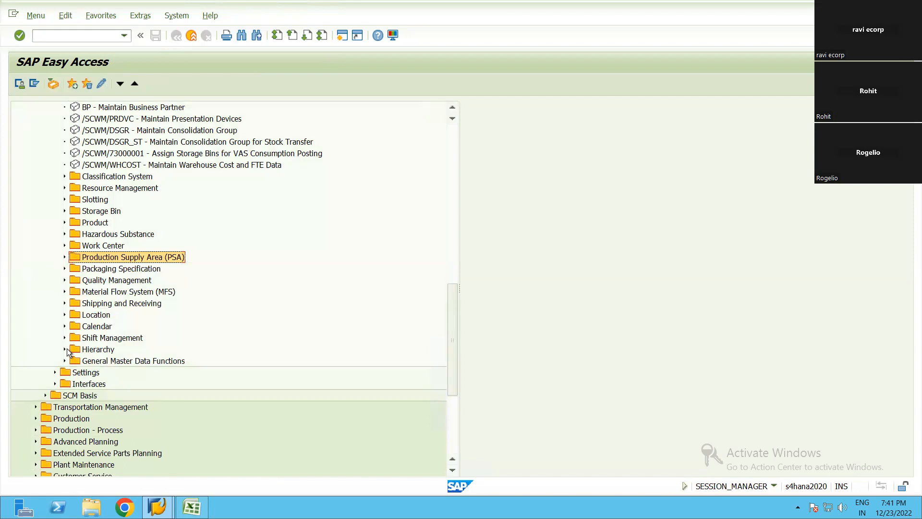
pyautogui.click(56, 384)
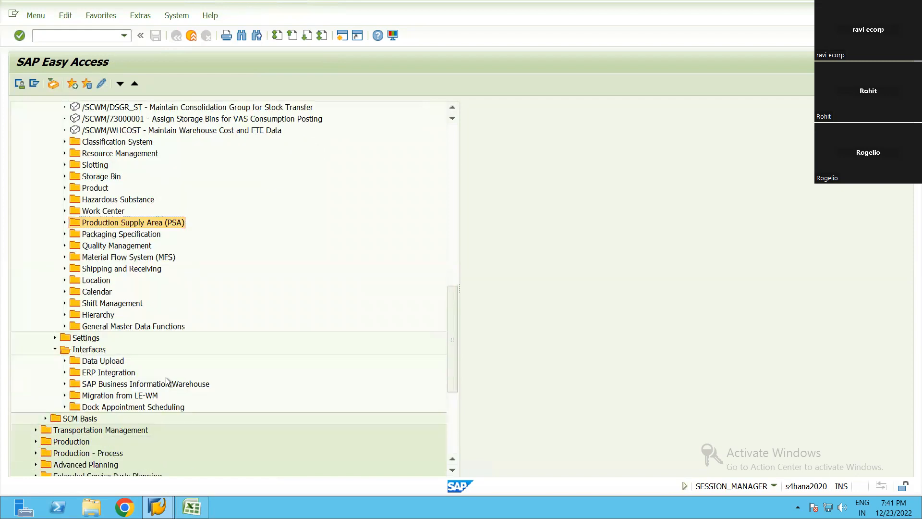
pyautogui.click(65, 373)
# Open Map Production Supply Area (/SCWM/PSAMAP), look over the fields of a blank new entry, and return to the SAP Easy Access screen
pyautogui.doubleClick(214, 363)
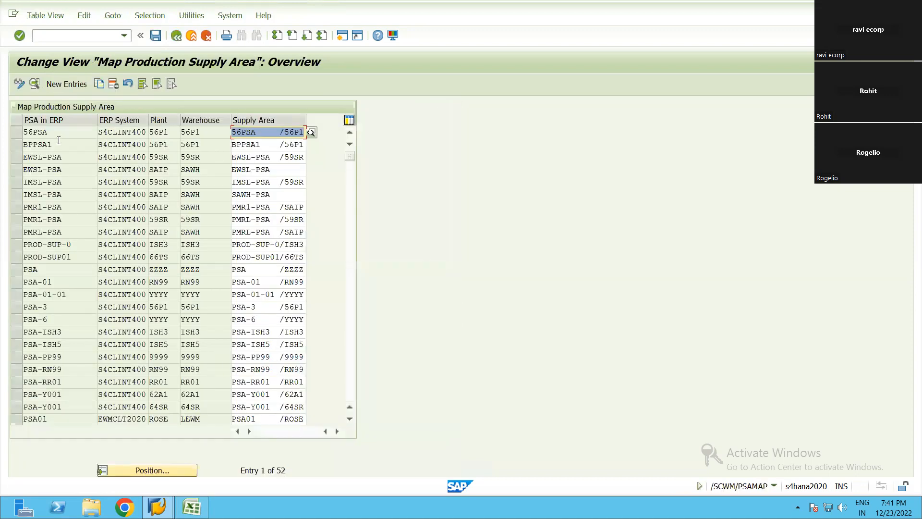
pyautogui.click(67, 85)
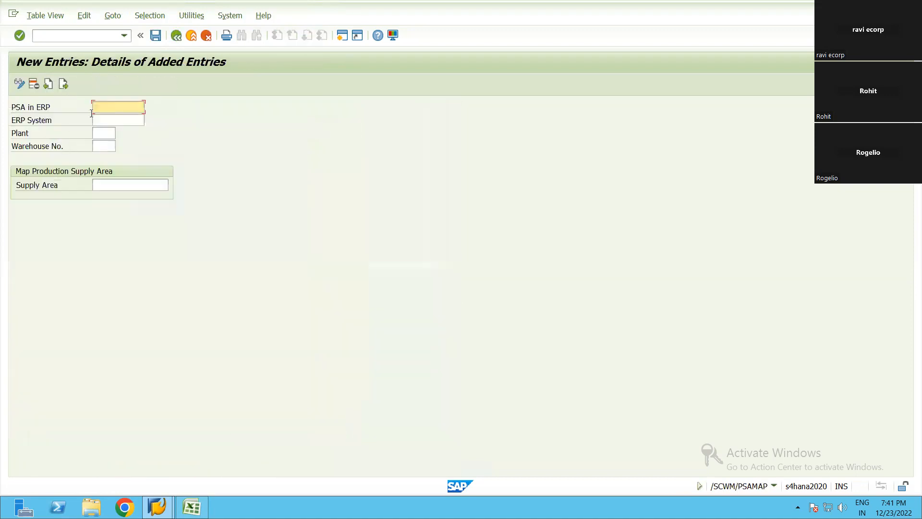
pyautogui.click(113, 121)
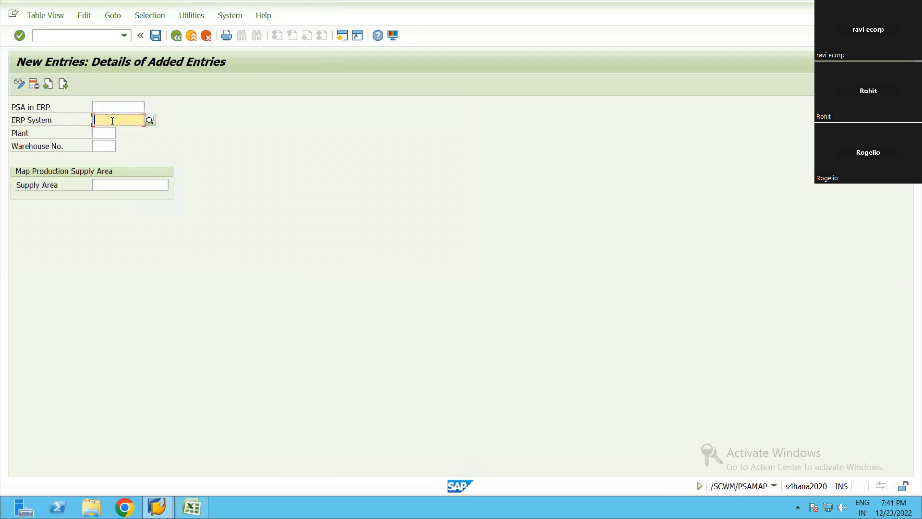
pyautogui.click(105, 133)
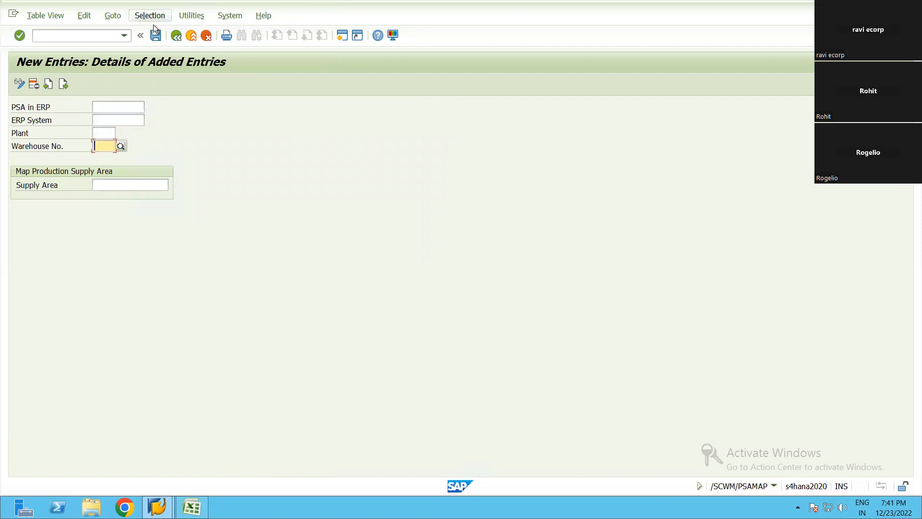
pyautogui.click(178, 36)
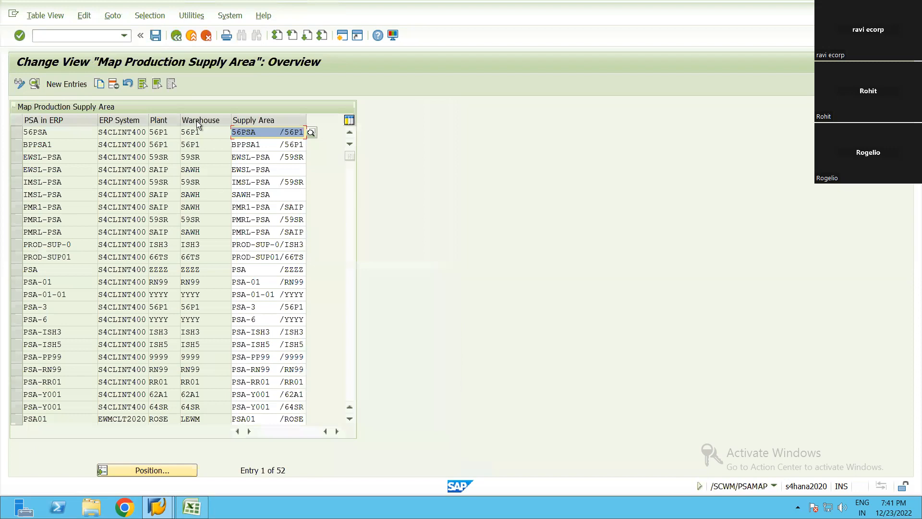
pyautogui.click(176, 35)
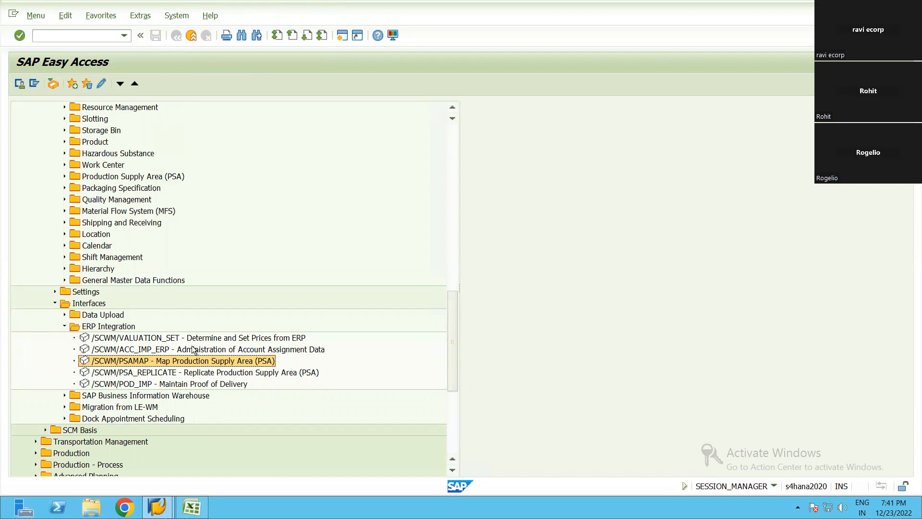
# Open Replicate Production Supply Area (/SCWM/PSA_REPLICATE), turn off Only EWM Stor. Loc., and set the plant to RN99 and storage location to AFS
pyautogui.click(194, 371)
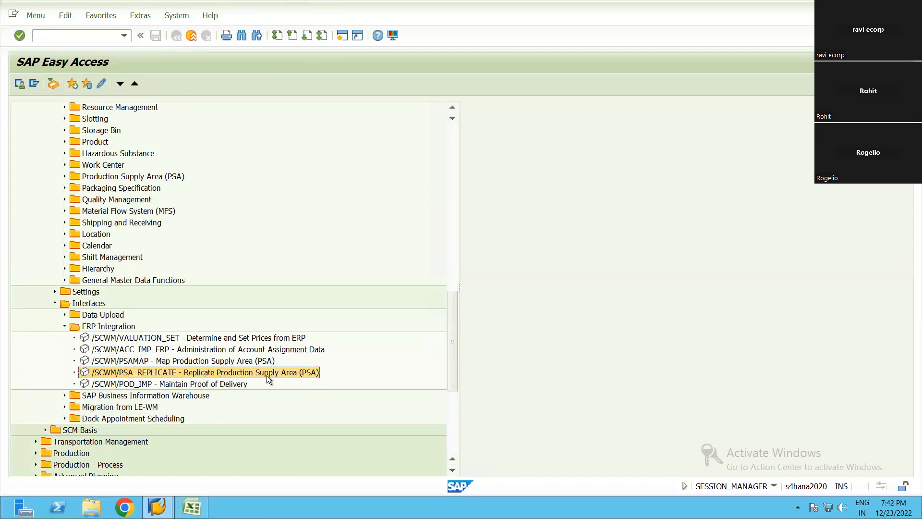
pyautogui.doubleClick(287, 371)
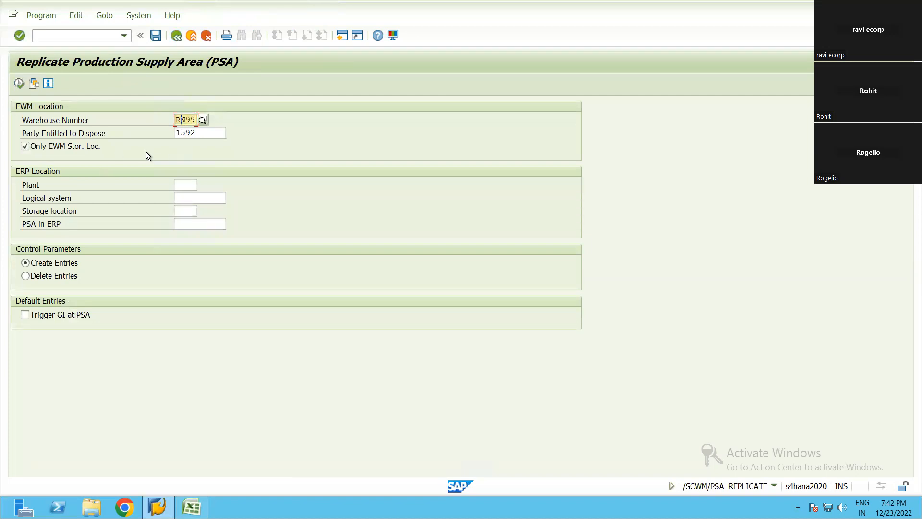
pyautogui.press('Tab')
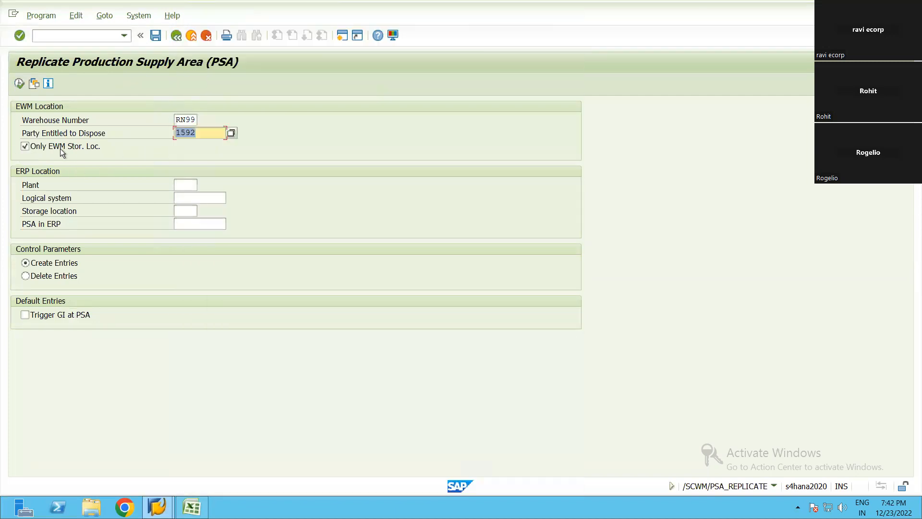
pyautogui.click(62, 147)
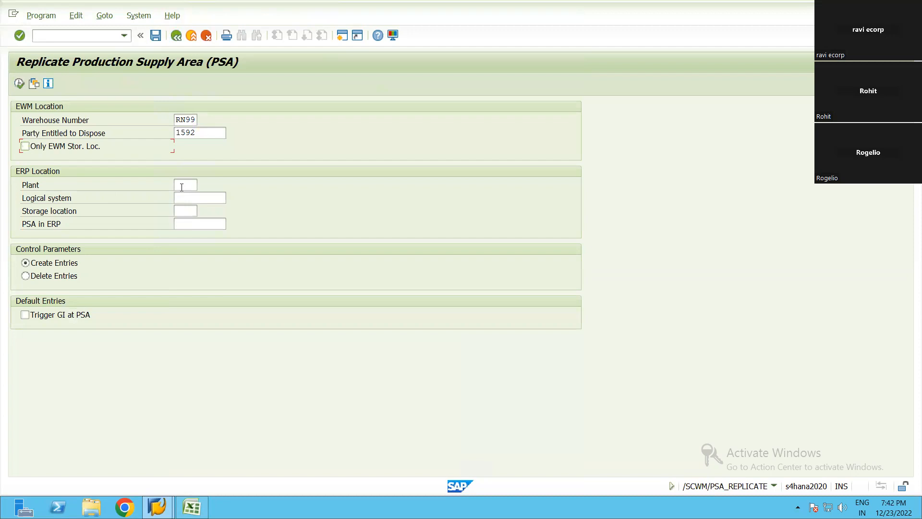
pyautogui.write('rn99')
pyautogui.press('Tab')
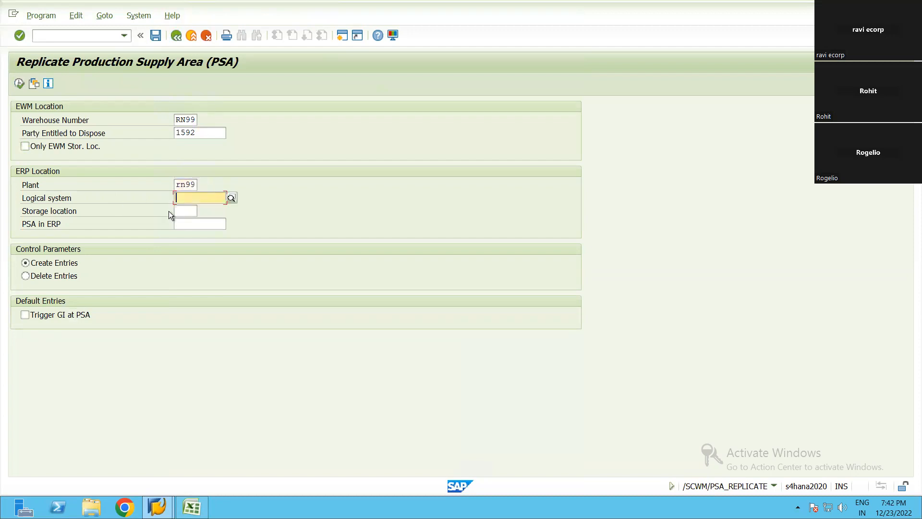
pyautogui.press('Tab')
pyautogui.write('afs')
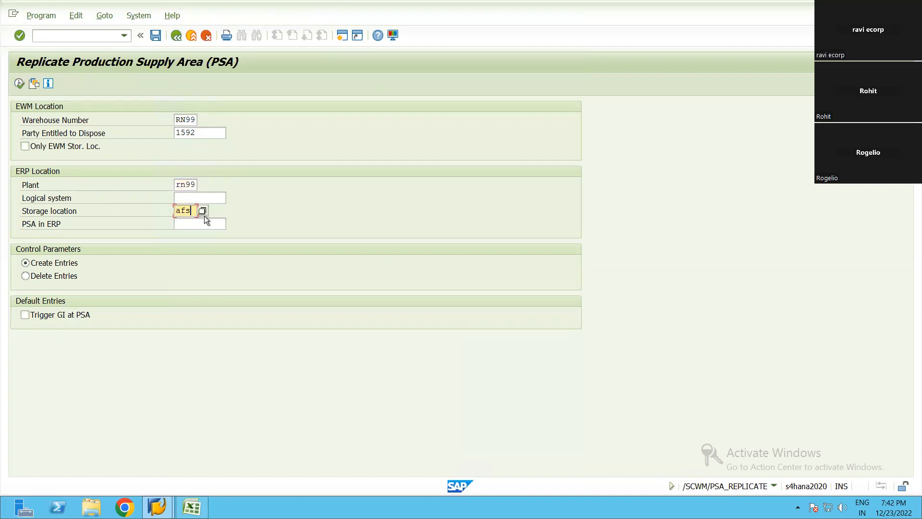
pyautogui.press('Tab')
# Copy the supply area name PSA-RN99 from the Create PSA row of the Excel plan into the PSA in ERP field
pyautogui.hotkey('alt', 'Tab')
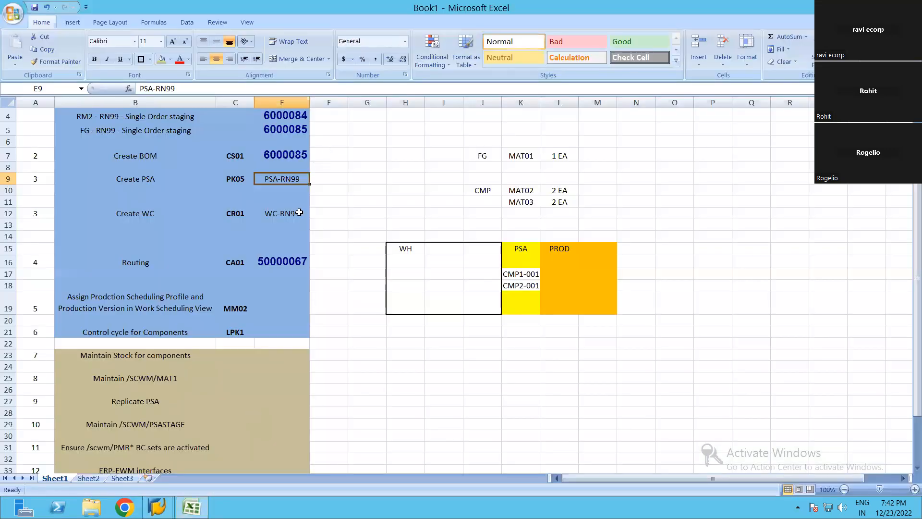
pyautogui.hotkey('ctrl', 'c')
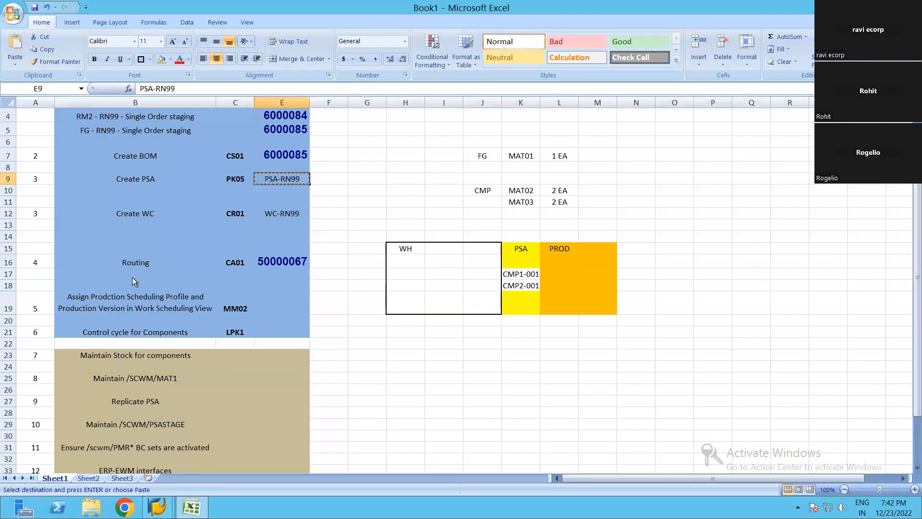
pyautogui.hotkey('alt', 'Tab')
pyautogui.hotkey('ctrl', 'v')
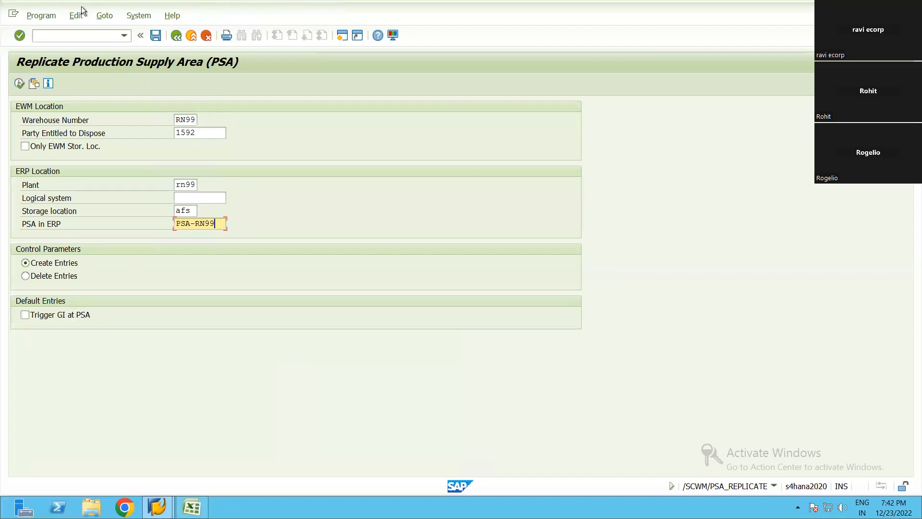
# Run the selection, replicate the PSA-RN99 entry into warehouse RN99, and return to the SAP Easy Access screen
pyautogui.click(19, 83)
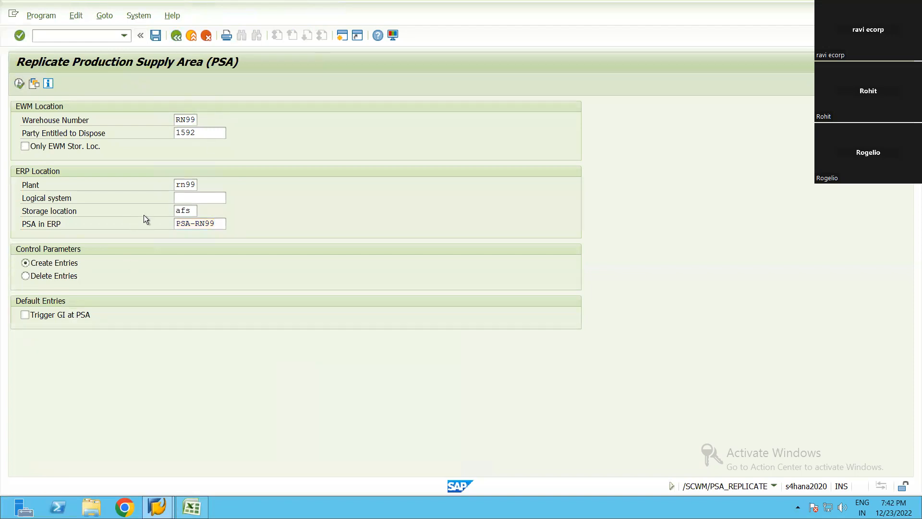
pyautogui.click(168, 138)
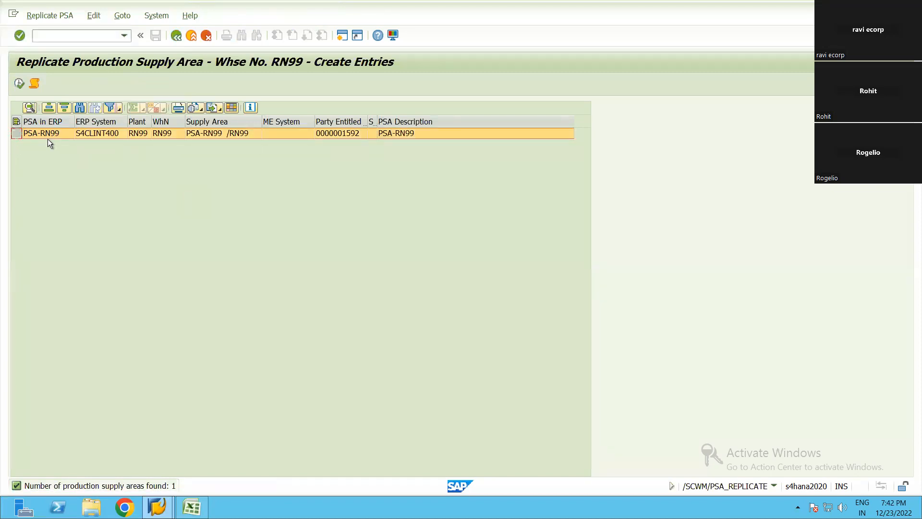
pyautogui.click(192, 507)
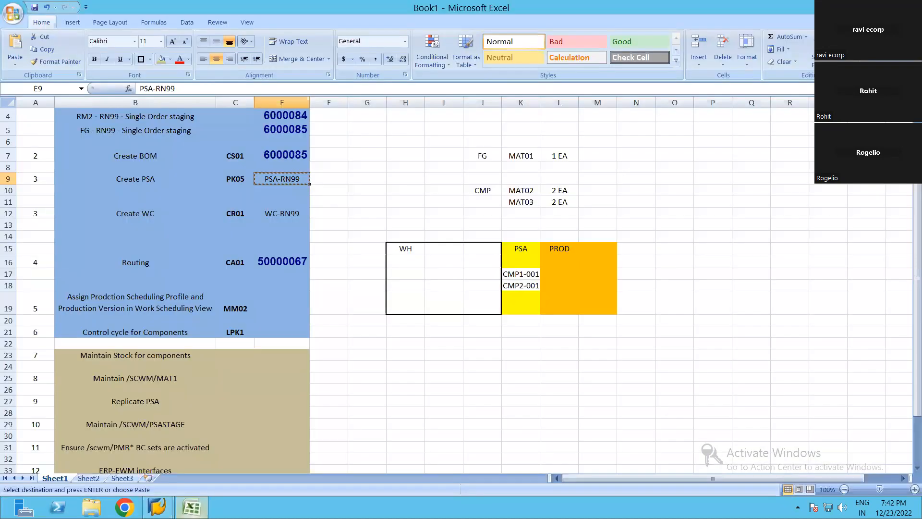
pyautogui.hotkey('alt', 'Tab')
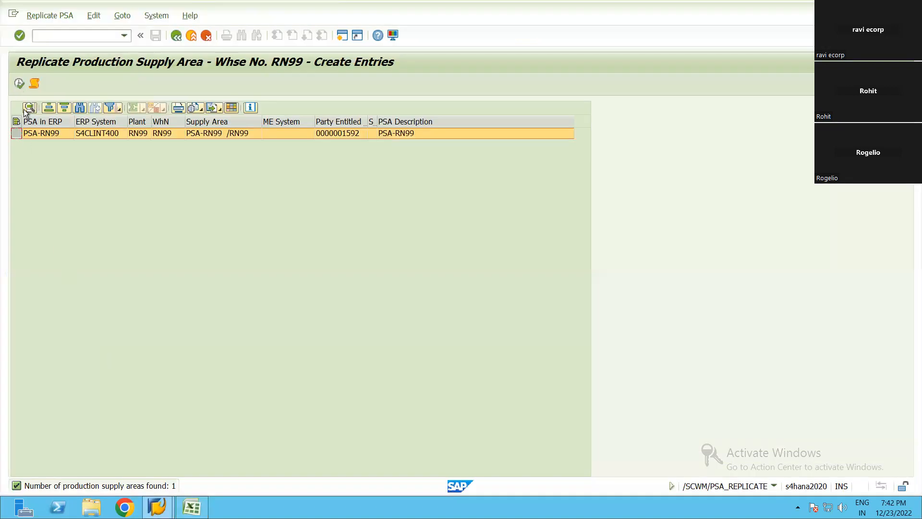
pyautogui.press('F3')
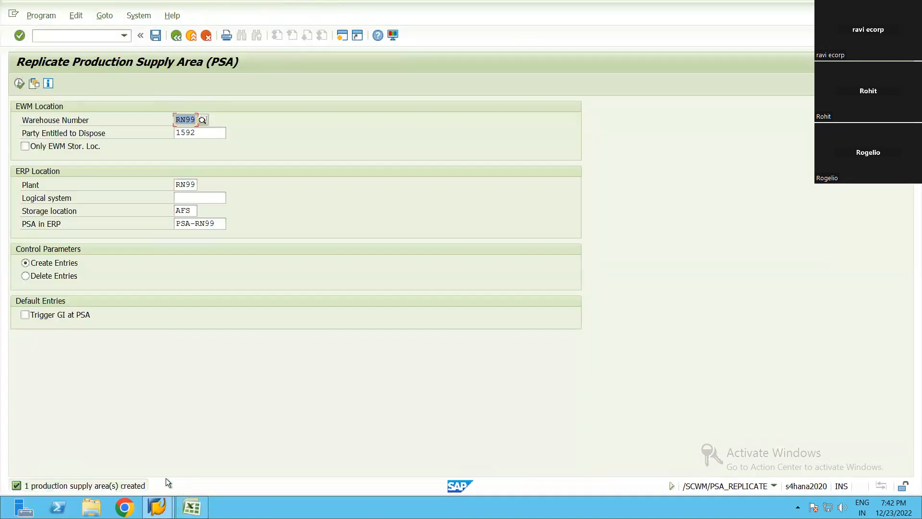
pyautogui.click(176, 36)
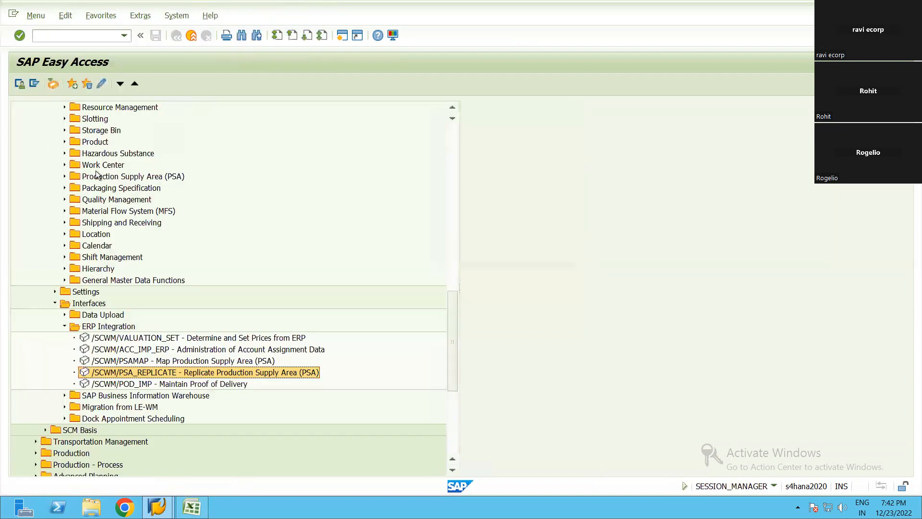
# Expand the Production Supply Area (PSA) folder, check PSA-RN99 in Define PSA (/SCWM/PSA) for warehouse RN99, and leave the view
pyautogui.scroll(2, 99, 214)
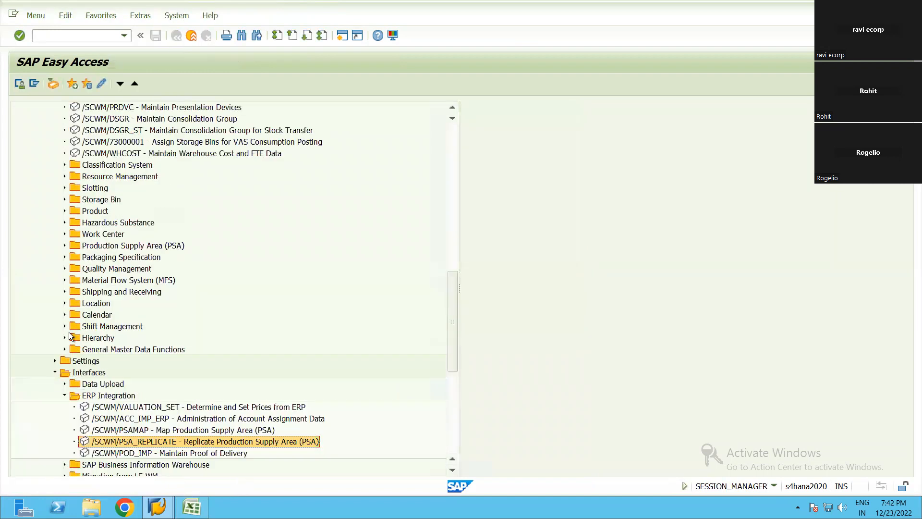
pyautogui.scroll(3, 180, 250)
pyautogui.click(183, 256)
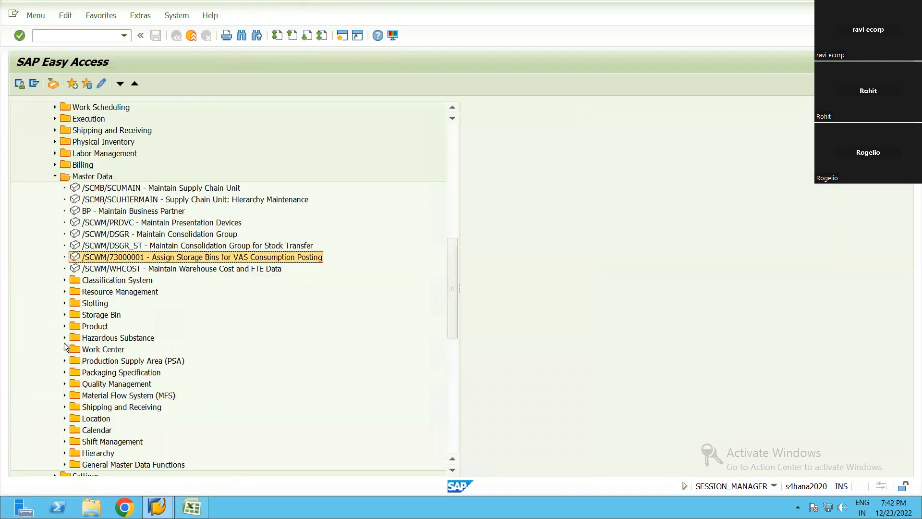
pyautogui.scroll(-1, 106, 390)
pyautogui.click(64, 338)
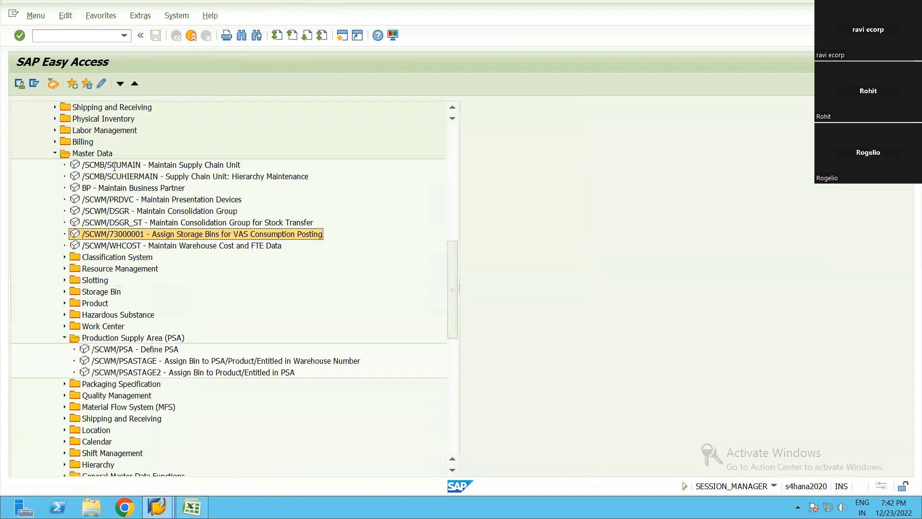
pyautogui.doubleClick(148, 352)
pyautogui.click(46, 161)
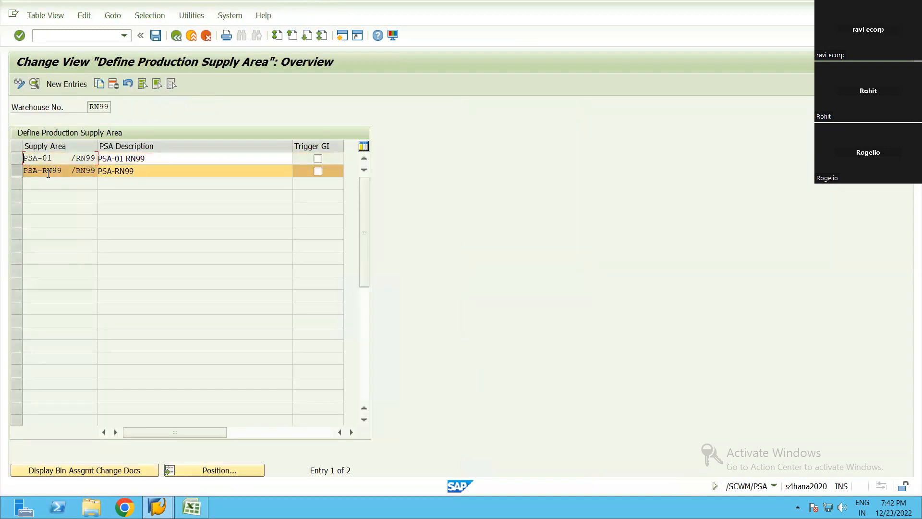
pyautogui.press('F3')
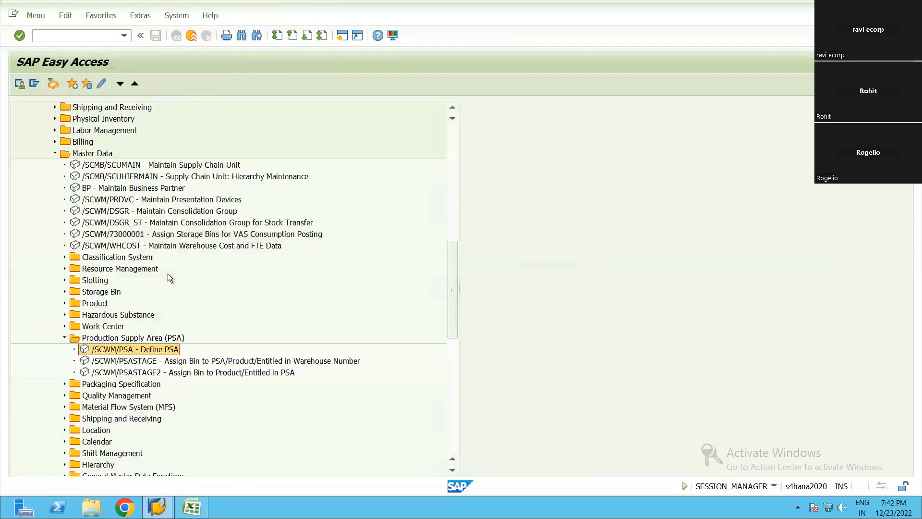
# Open Map Production Supply Area (/SCWM/PSAMAP), check the PSA-RN99 row's plant, warehouse and supply area, and cancel editing
pyautogui.scroll(-5, 186, 377)
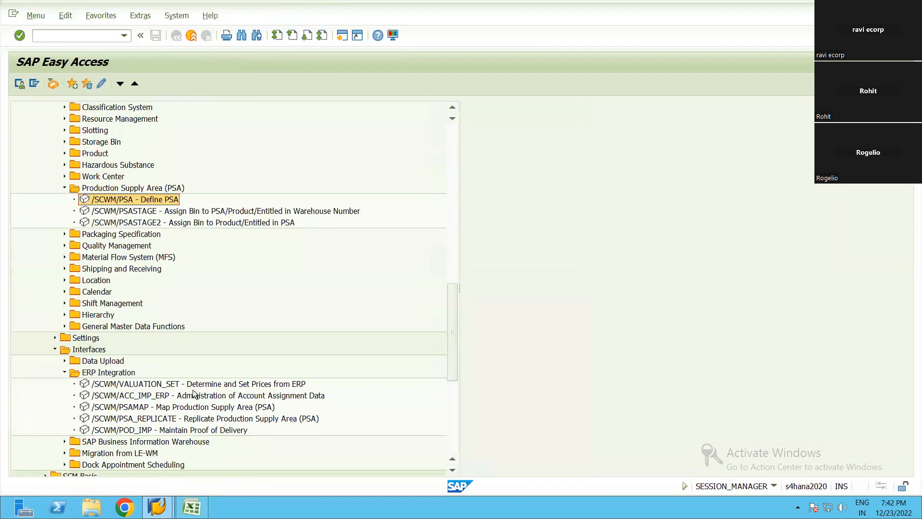
pyautogui.doubleClick(242, 372)
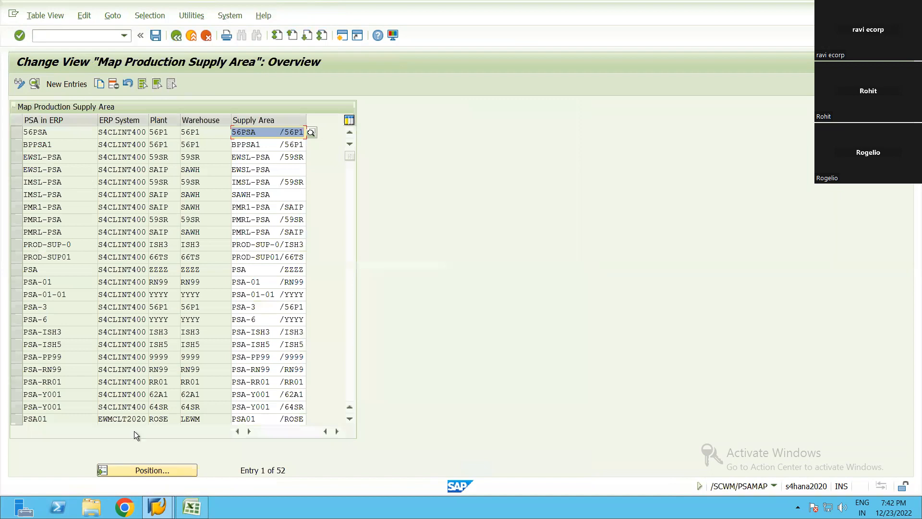
pyautogui.click(146, 470)
pyautogui.press('Escape')
pyautogui.click(63, 369)
pyautogui.press('Home')
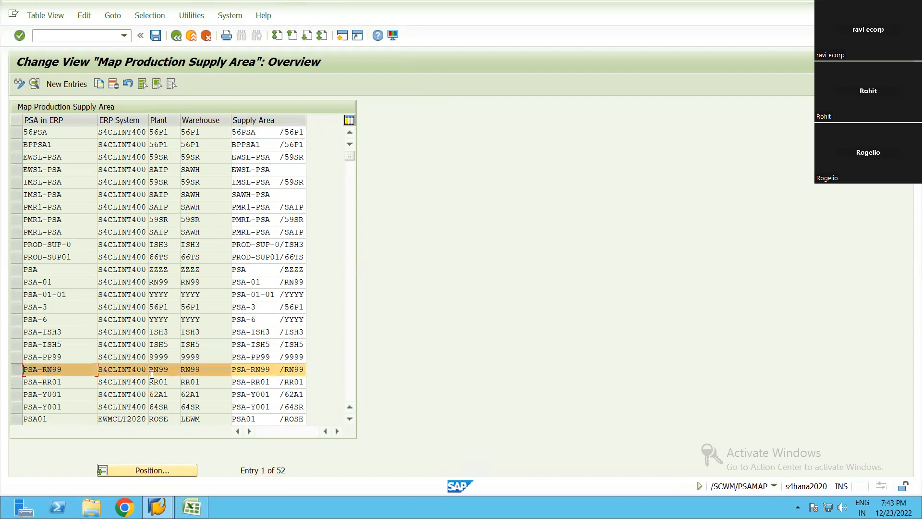
pyautogui.moveTo(306, 122); pyautogui.dragTo(321, 133)
pyautogui.moveTo(309, 371); pyautogui.dragTo(86, 377)
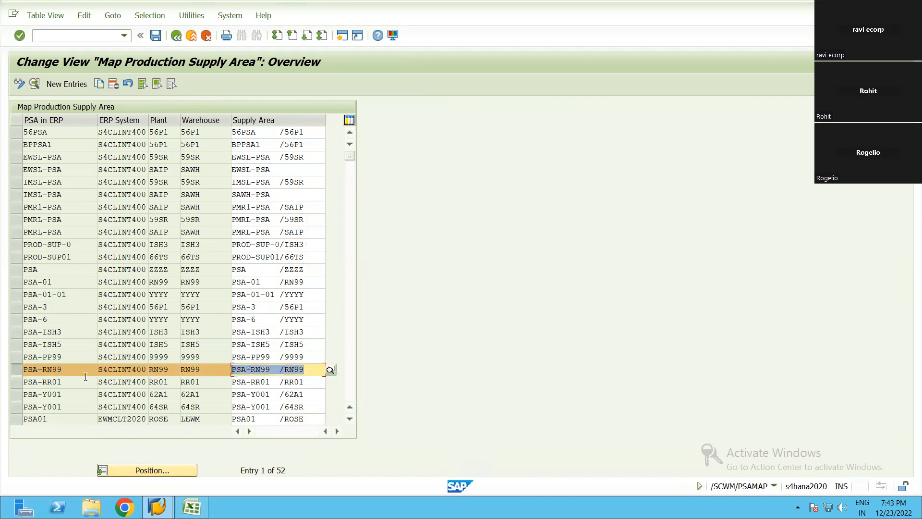
pyautogui.click(26, 371)
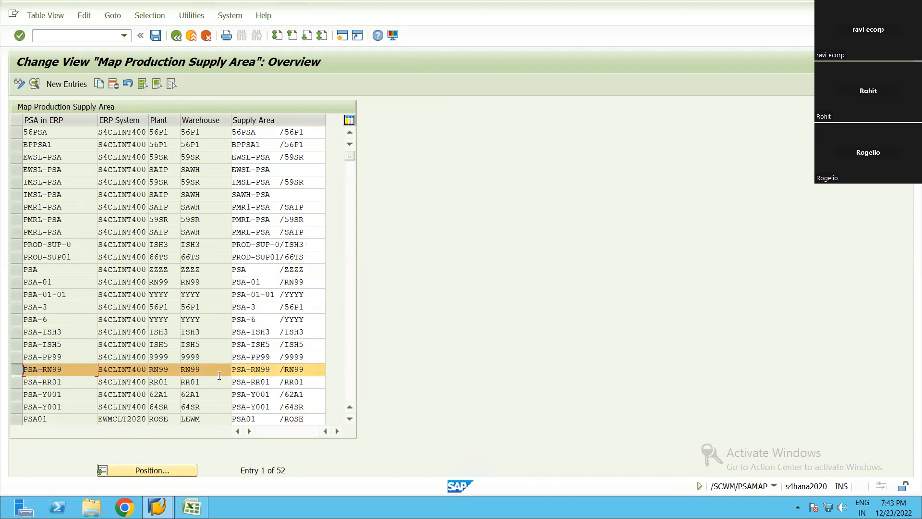
pyautogui.click(183, 371)
pyautogui.press('F12')
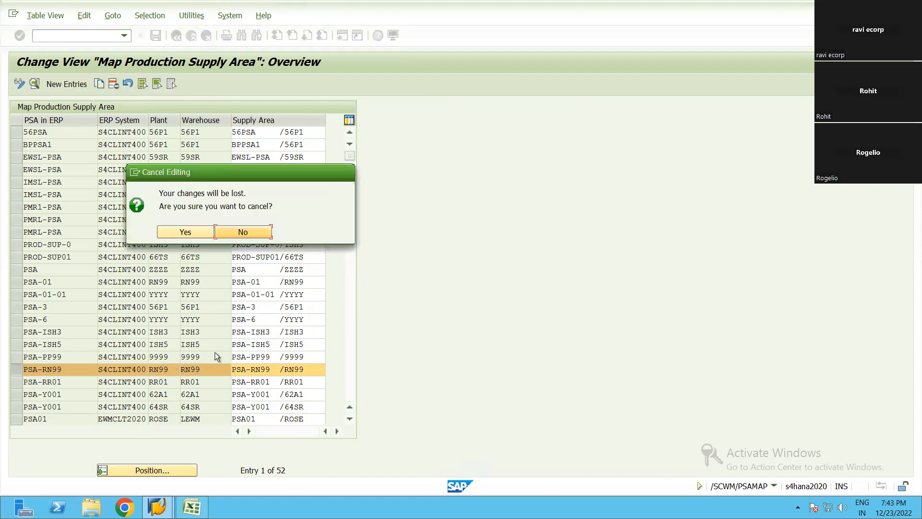
pyautogui.click(182, 235)
# Review the plan in Excel from Maintain Stock for components through Replicate PSA and select the Maintain /SCWM/PSASTAGE row
pyautogui.click(200, 505)
pyautogui.scroll(-3, 235, 356)
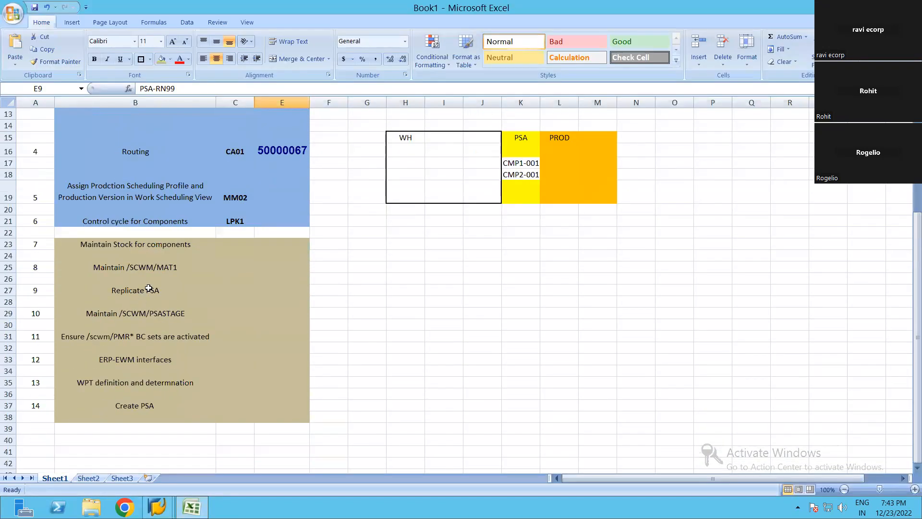
pyautogui.click(149, 289)
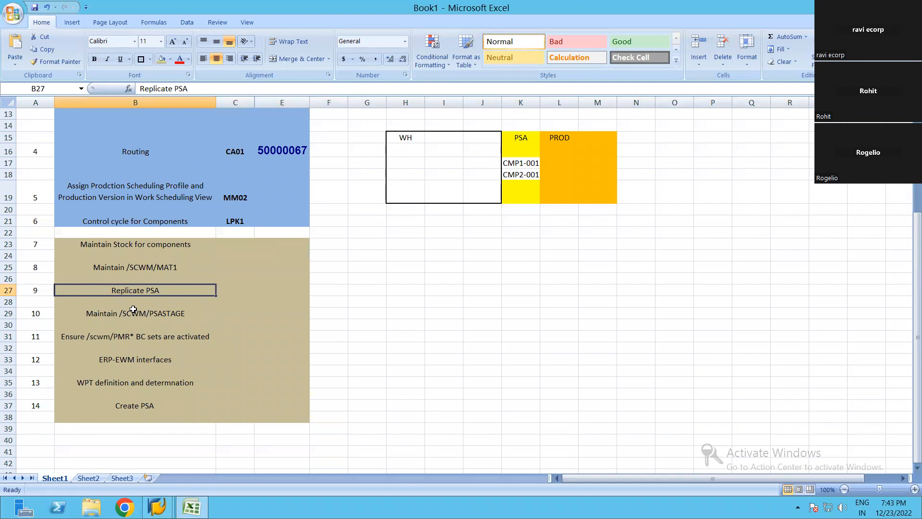
pyautogui.moveTo(130, 245); pyautogui.dragTo(135, 290)
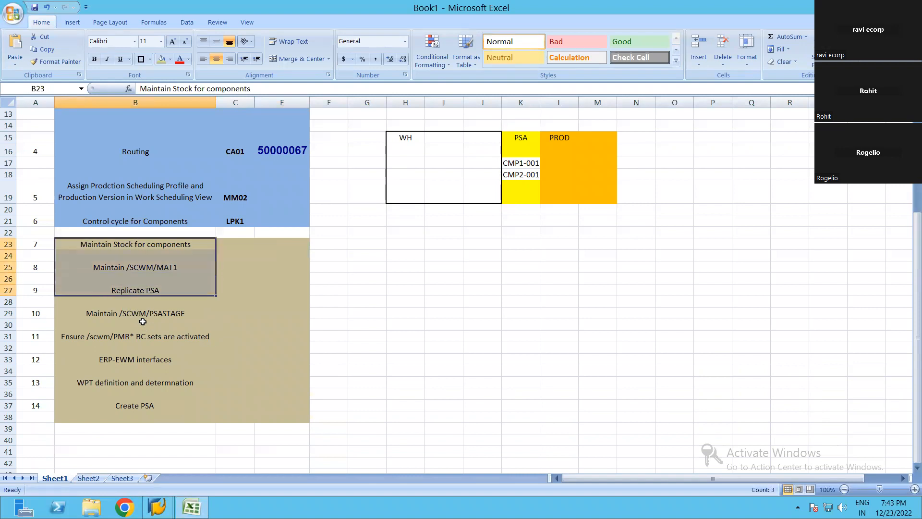
pyautogui.click(193, 314)
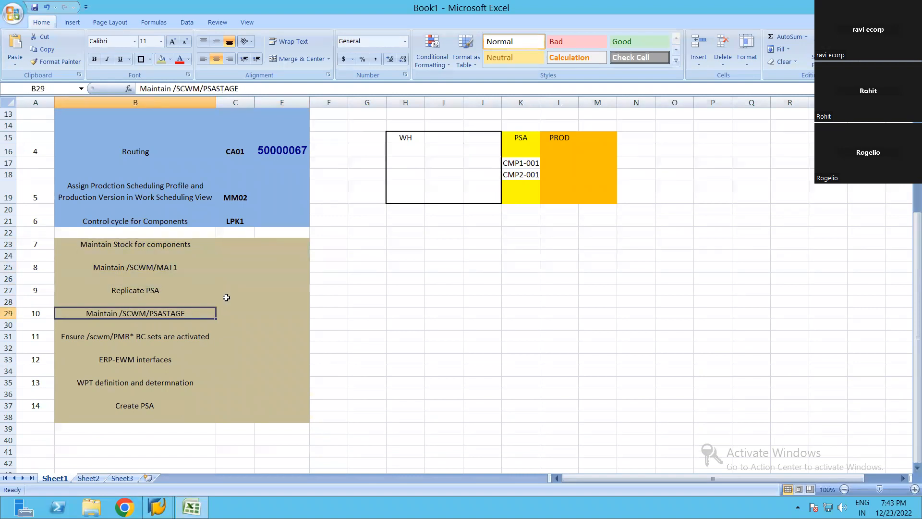
pyautogui.scroll(1, 387, 289)
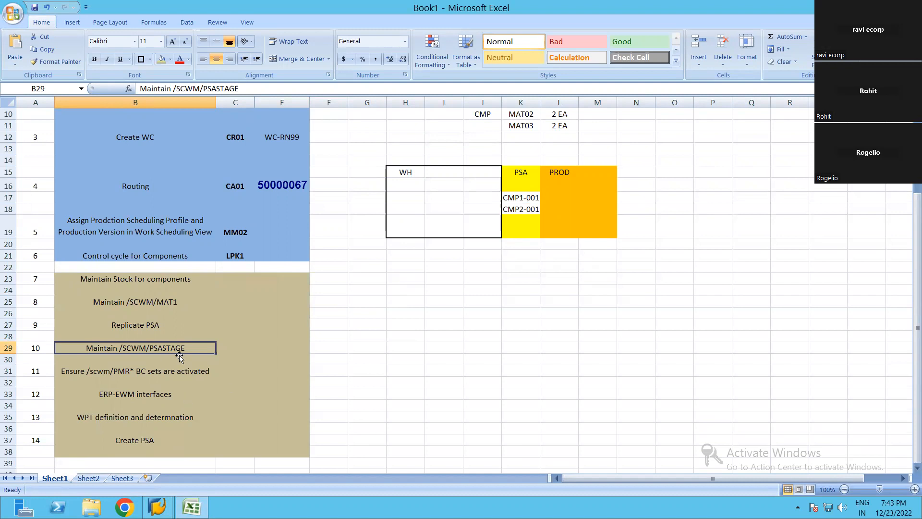
# Back in SAP, leave the mapping view and open Assign Bin to PSA/Product/Entitled in Warehouse Number (/SCWM/PSASTAGE)
pyautogui.hotkey('alt', 'Tab')
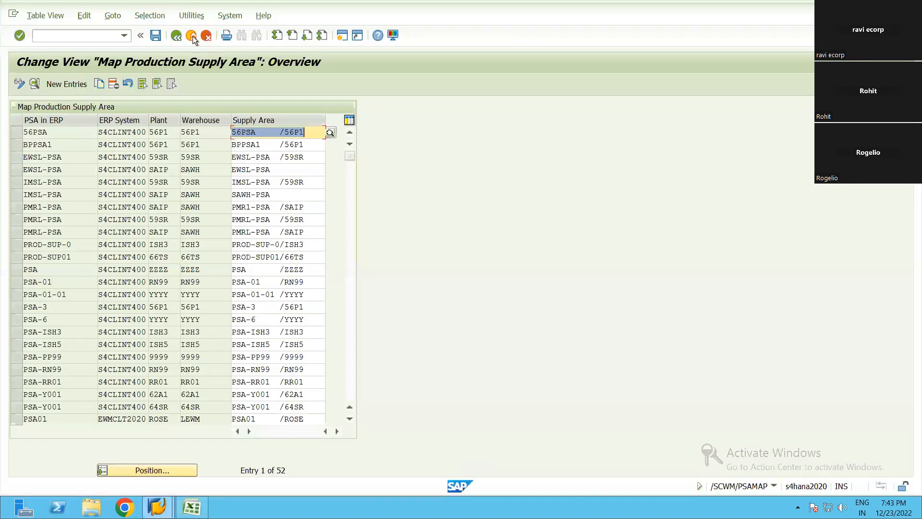
pyautogui.click(177, 36)
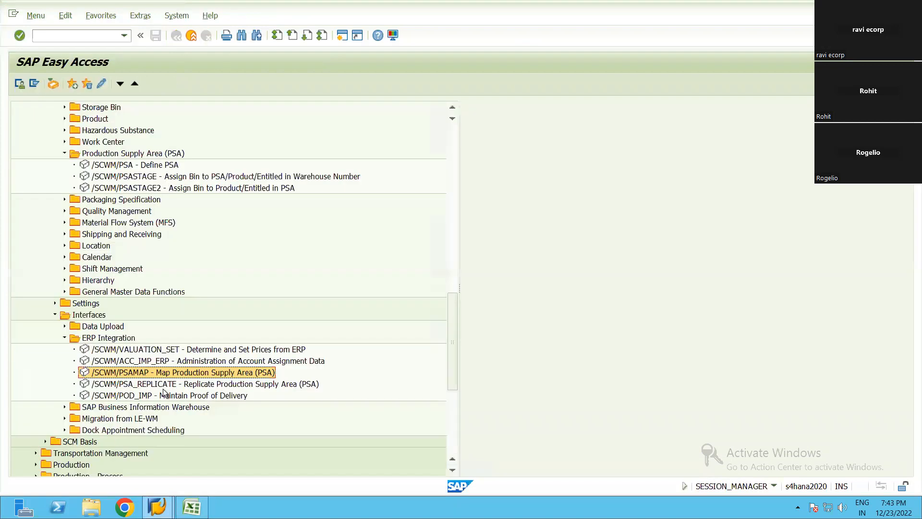
pyautogui.click(206, 381)
pyautogui.scroll(3, 190, 351)
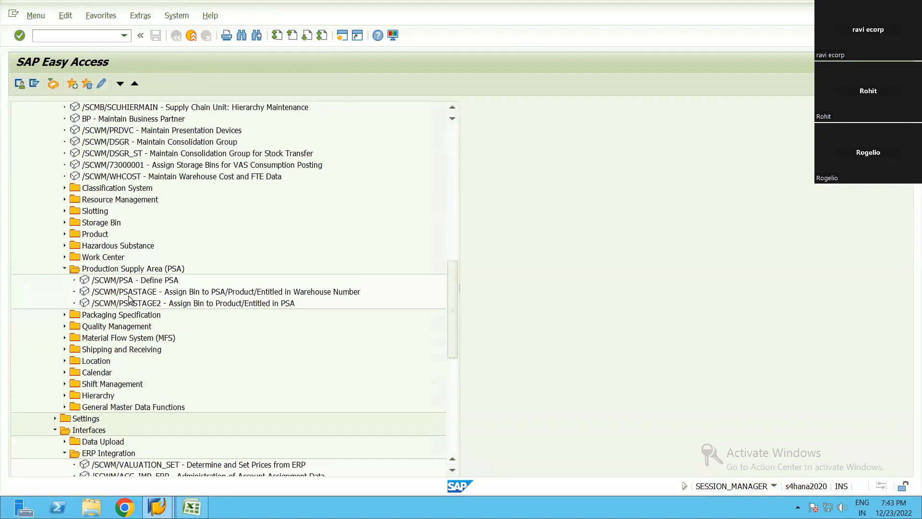
pyautogui.click(176, 294)
pyautogui.scroll(3, 93, 154)
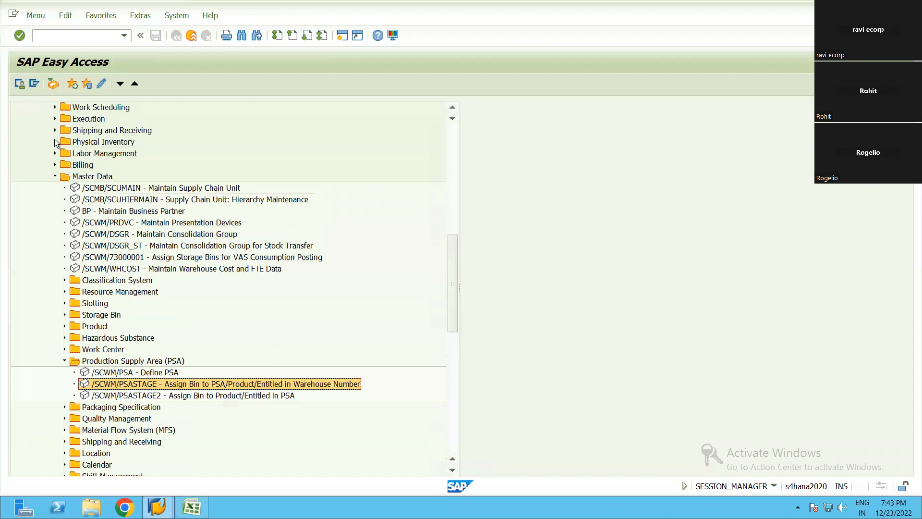
pyautogui.click(157, 362)
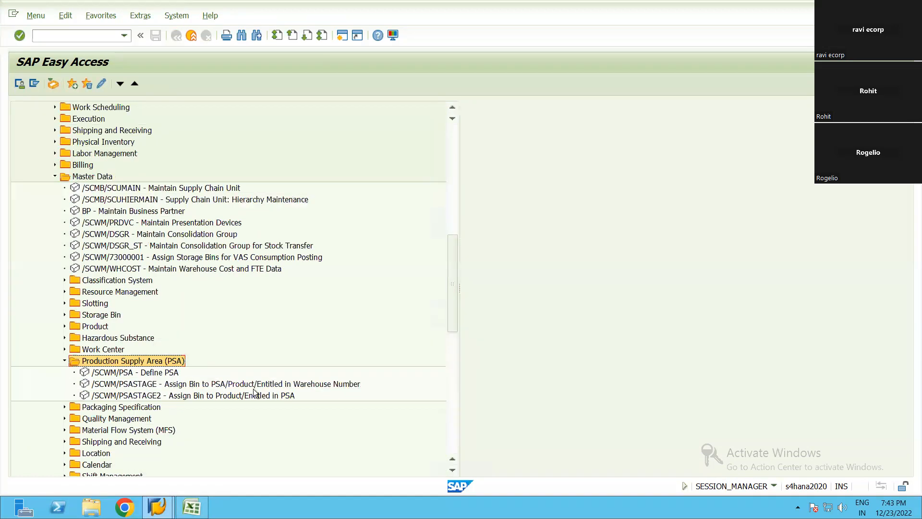
pyautogui.click(108, 385)
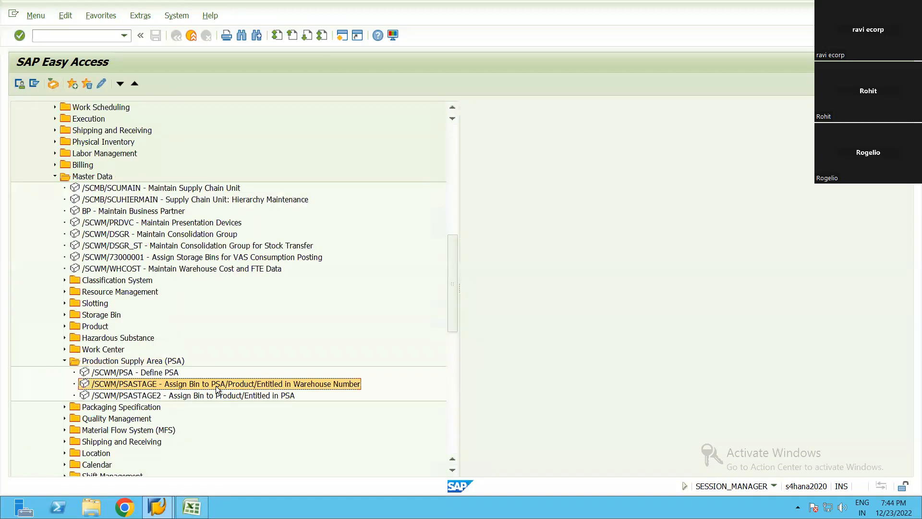
pyautogui.doubleClick(237, 384)
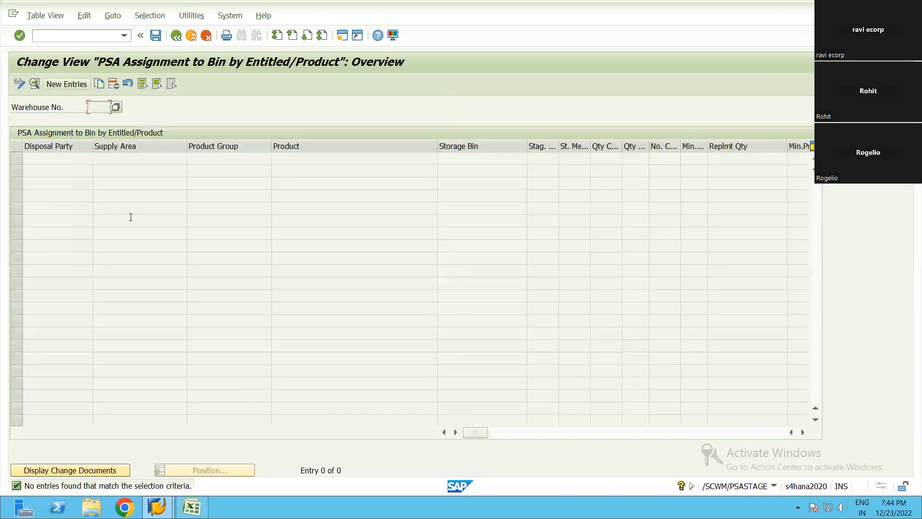
# Create a new PSA assignment entry for warehouse RN99 with disposal party 1592 and supply area PSA-RN99
pyautogui.click(65, 84)
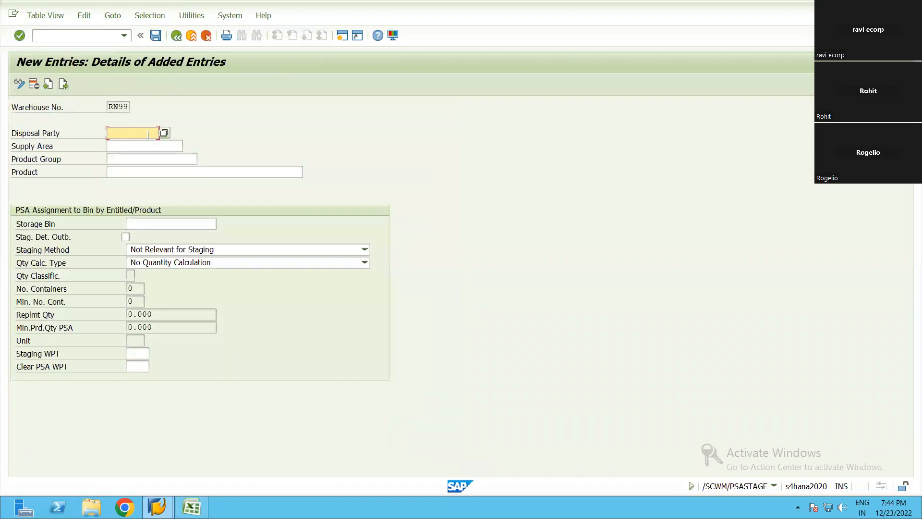
pyautogui.click(165, 134)
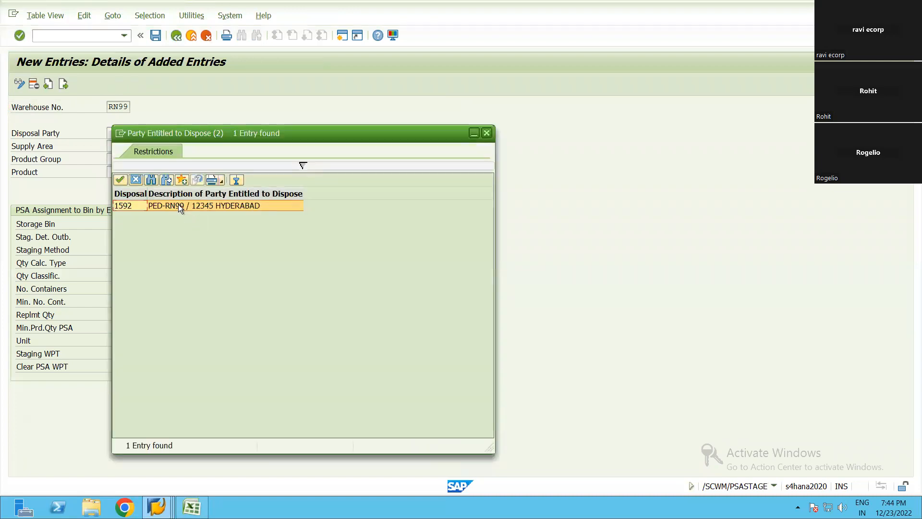
pyautogui.press('Return')
pyautogui.click(177, 146)
pyautogui.click(188, 146)
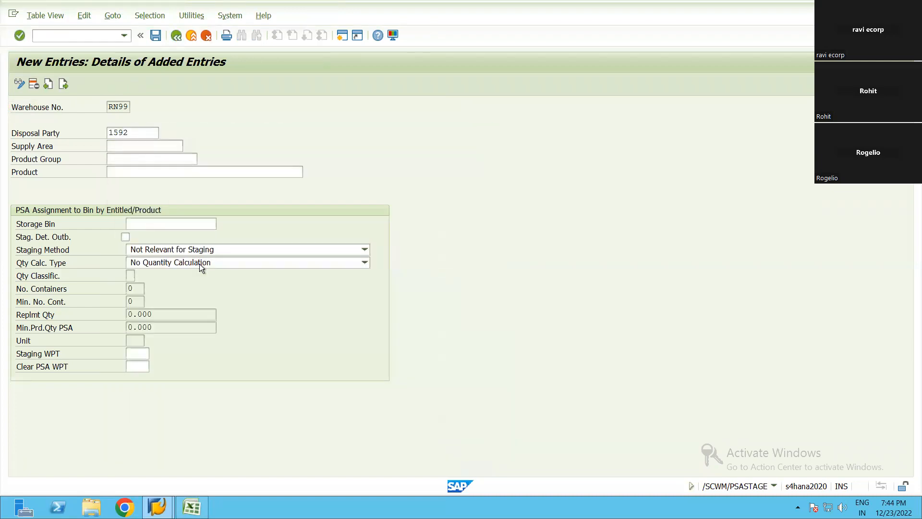
pyautogui.click(146, 148)
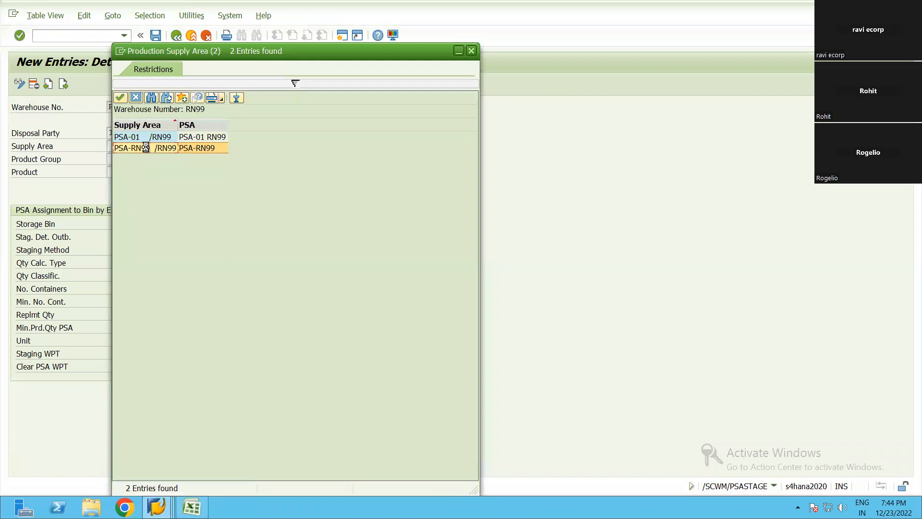
pyautogui.press('Return')
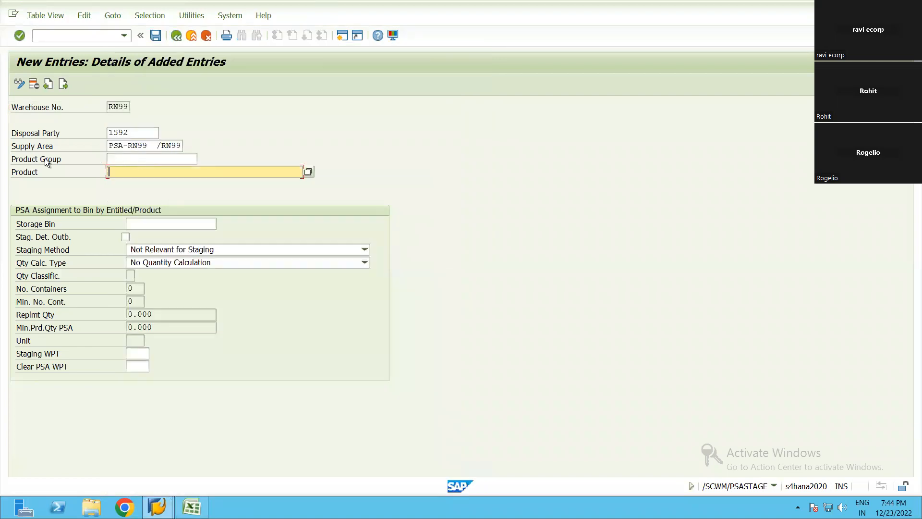
# Leave the product group blank and copy material 6000083 from the RM1 row of the Excel plan into the Product field
pyautogui.moveTo(223, 165); pyautogui.dragTo(226, 157)
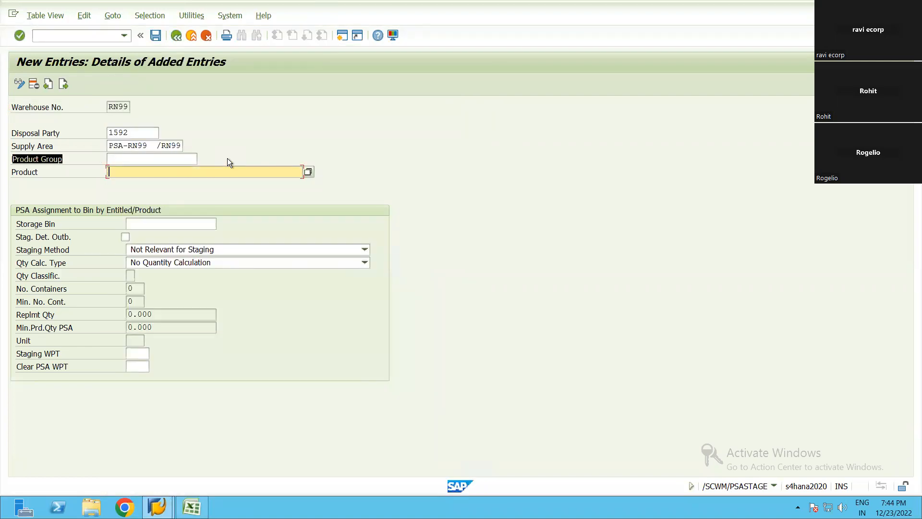
pyautogui.click(227, 158)
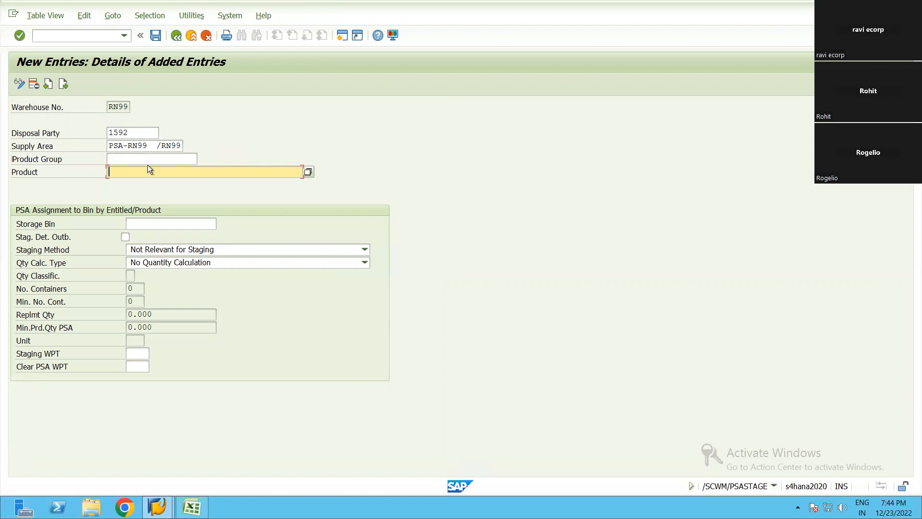
pyautogui.hotkey('shift', 'Tab')
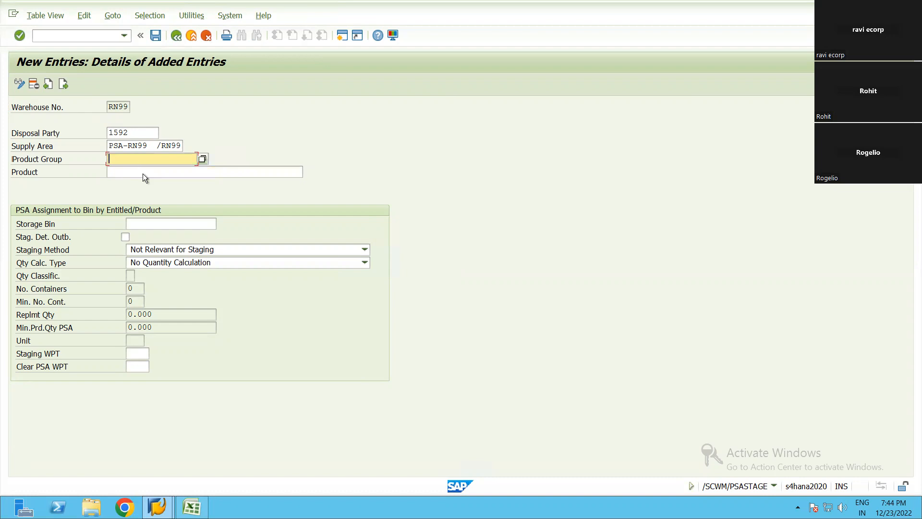
pyautogui.press('Tab')
pyautogui.click(192, 507)
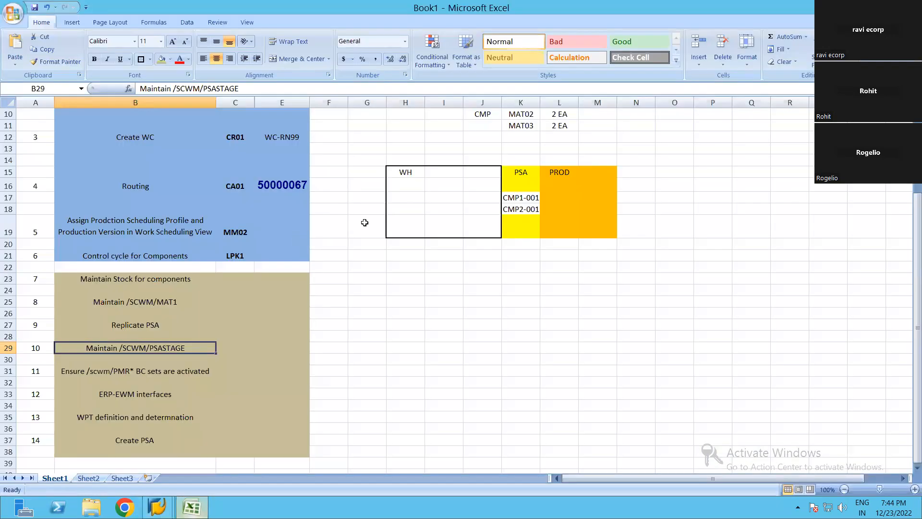
pyautogui.scroll(4, 255, 252)
pyautogui.click(269, 133)
pyautogui.hotkey('ctrl', 'c')
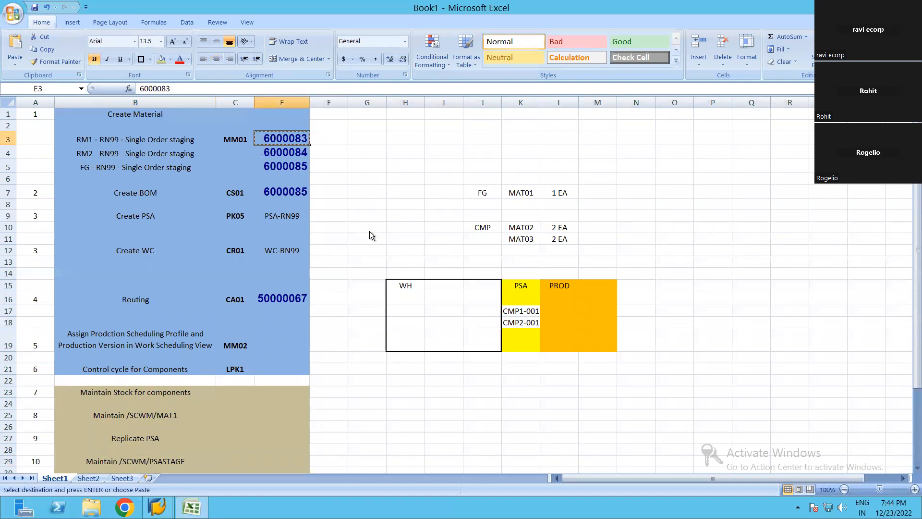
pyautogui.hotkey('alt', 'Tab')
pyautogui.hotkey('ctrl', 'v')
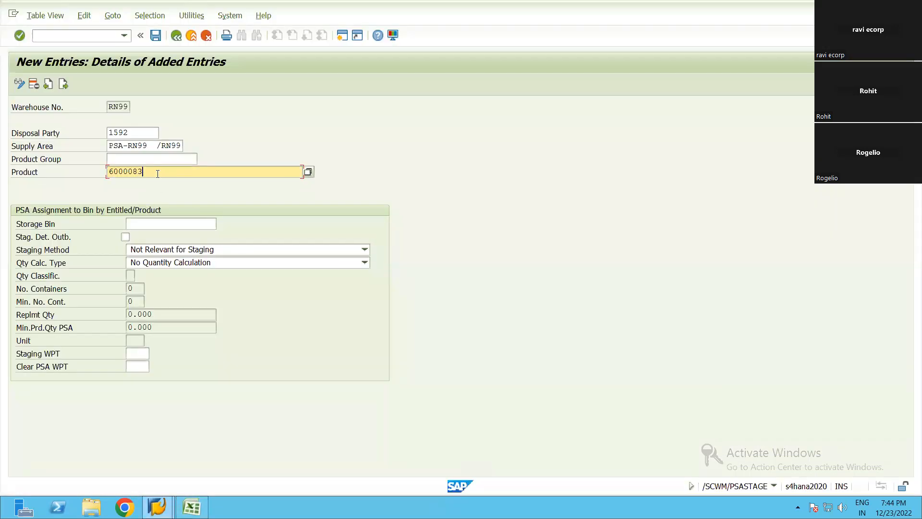
pyautogui.click(192, 224)
pyautogui.click(220, 223)
pyautogui.press('Escape')
pyautogui.moveTo(17, 224); pyautogui.dragTo(65, 227)
pyautogui.click(19, 226)
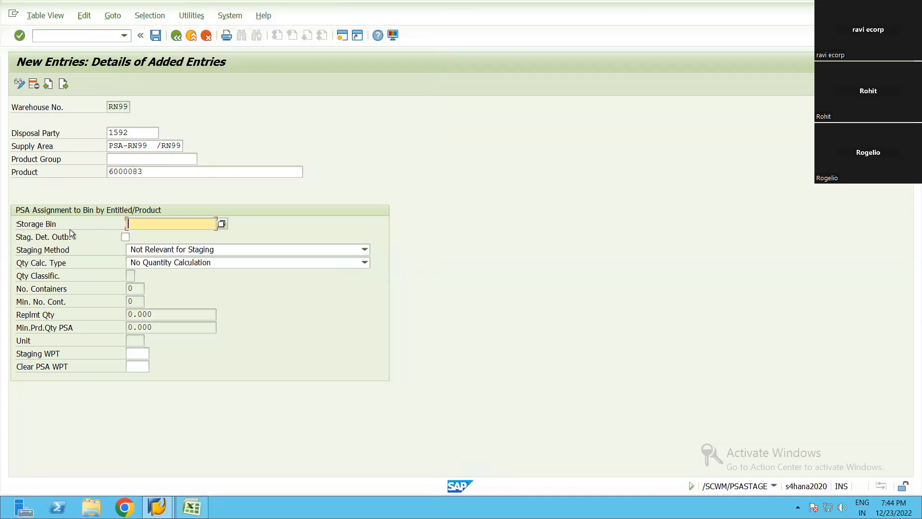
pyautogui.click(52, 228)
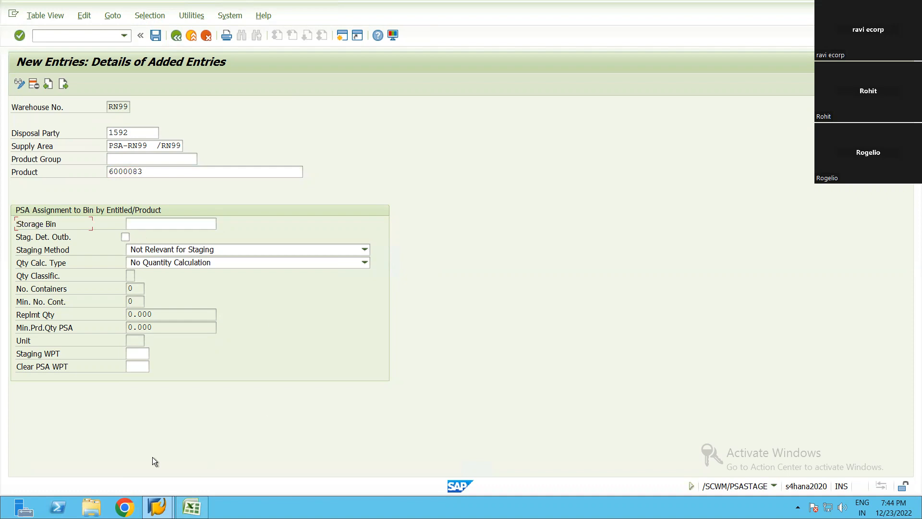
pyautogui.click(156, 226)
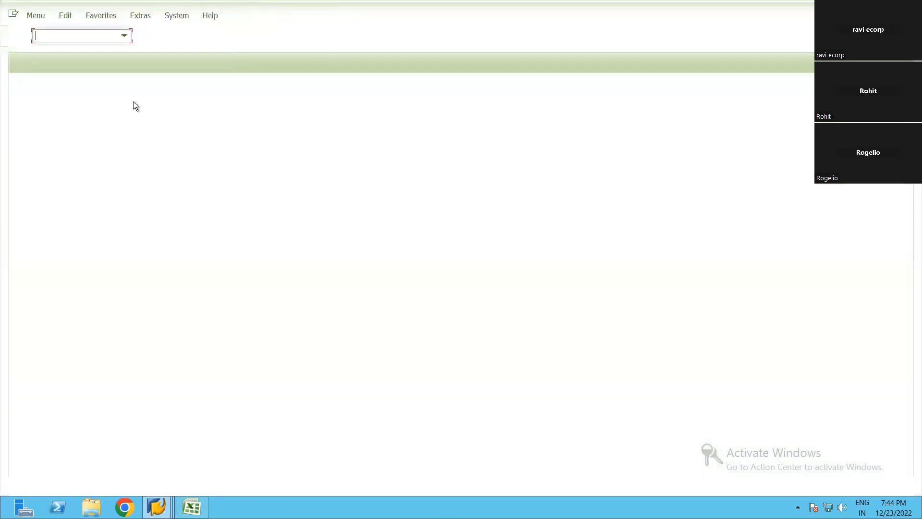
# Open Customizing (SPRO) in a new SAP session and display the SAP Reference IMG
pyautogui.doubleClick(79, 118)
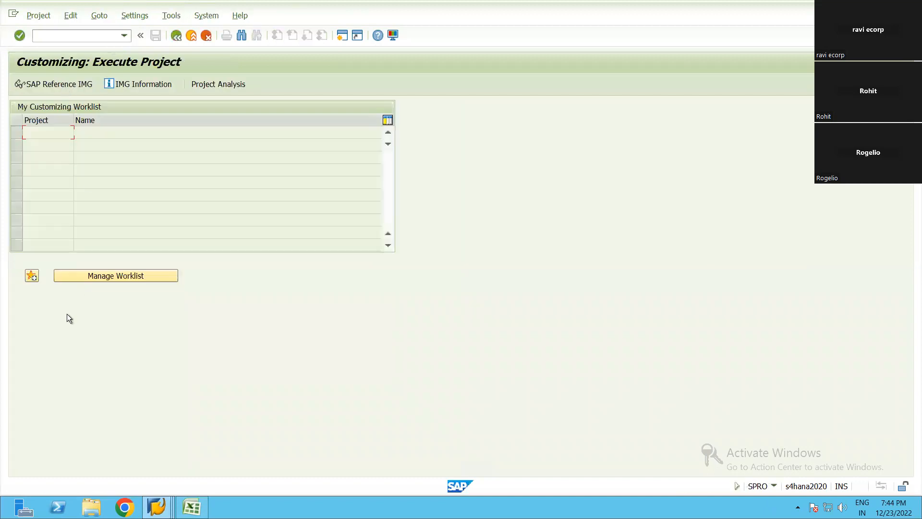
pyautogui.press('F5')
pyautogui.scroll(-4, 123, 307)
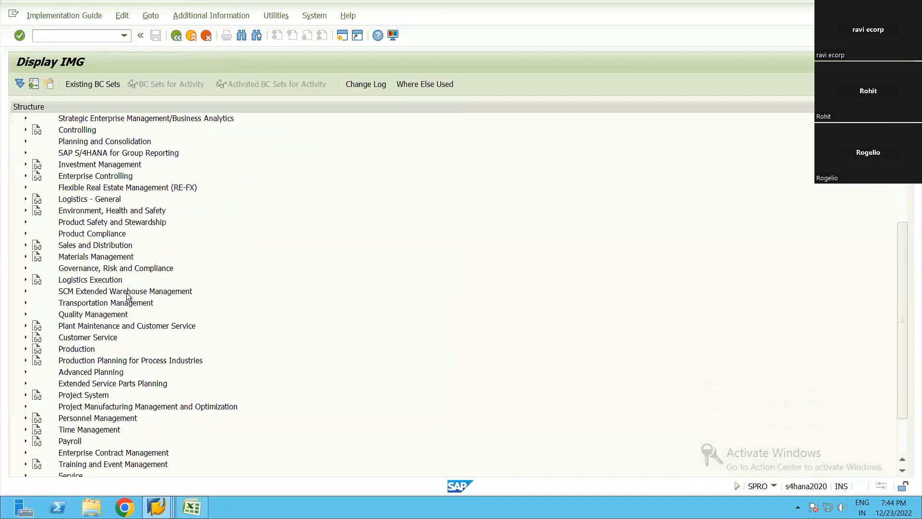
# Open the Define Storage Types activity in the IMG under SCM Extended Warehouse Management, Extended Warehouse Management, Master Data
pyautogui.click(127, 293)
pyautogui.press('Right')
pyautogui.press('Down')
pyautogui.press('Right')
pyautogui.press('Down')
pyautogui.press('Down')
pyautogui.press('Down')
pyautogui.press('Down')
pyautogui.press('Up')
pyautogui.press('Up')
pyautogui.press('Right')
pyautogui.press('Down')
pyautogui.press('Down')
pyautogui.press('Down')
pyautogui.press('Down')
pyautogui.press('Down')
pyautogui.press('Down')
pyautogui.press('Right')
pyautogui.press('Return')
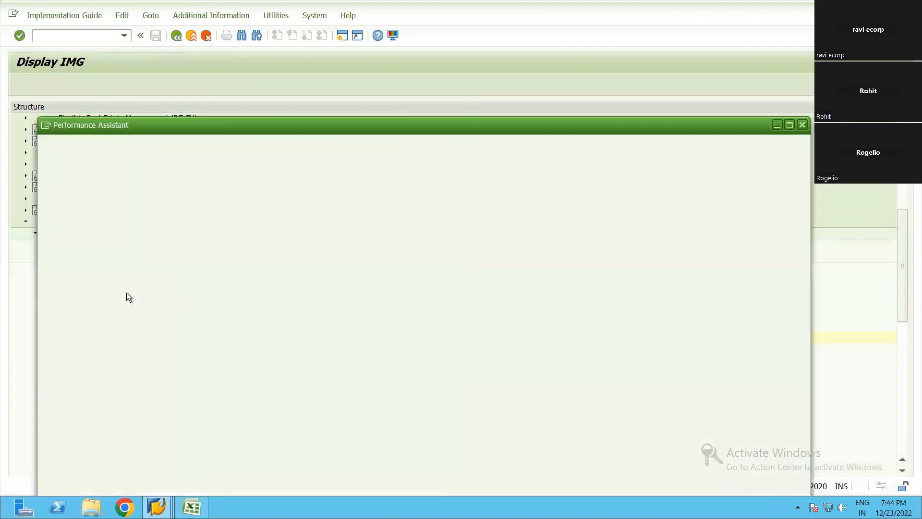
pyautogui.press('Escape')
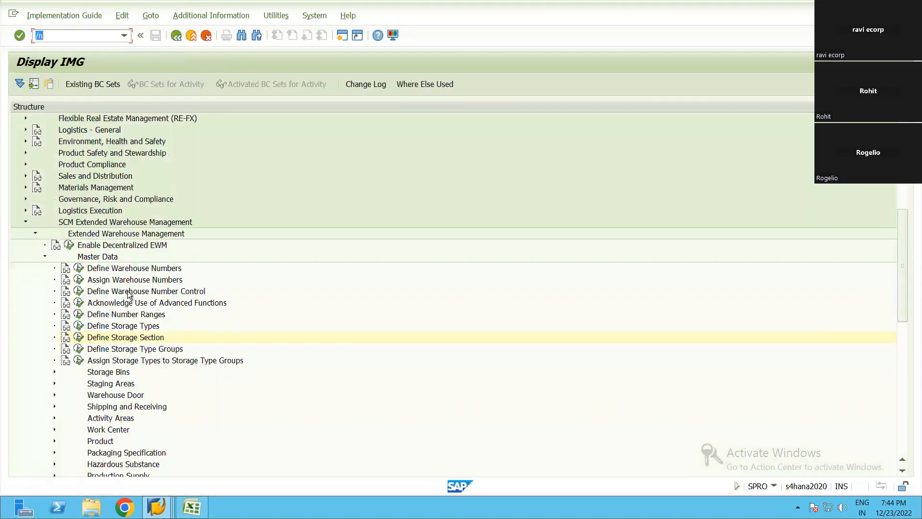
pyautogui.click(75, 329)
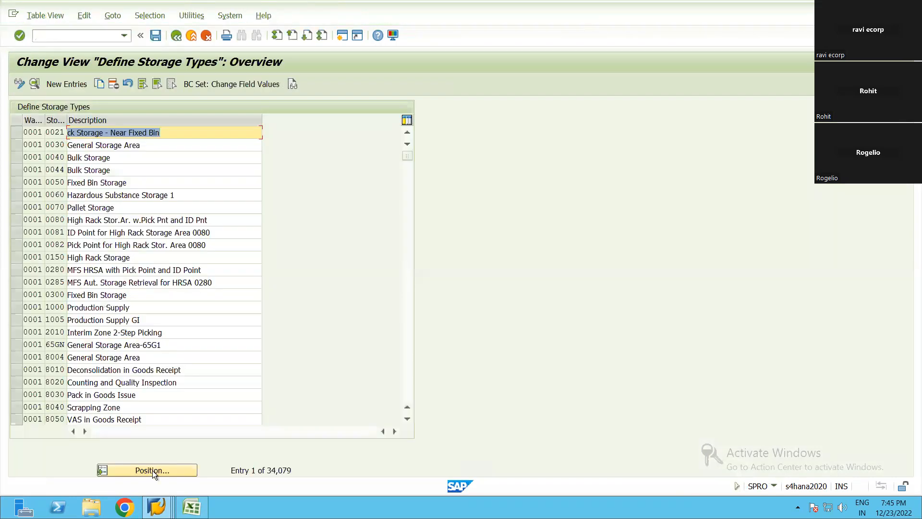
# Locate storage type 1000 of warehouse RN99 in the storage type list and view its details
pyautogui.click(152, 471)
pyautogui.press('Tab')
pyautogui.write('1000')
pyautogui.press('Return')
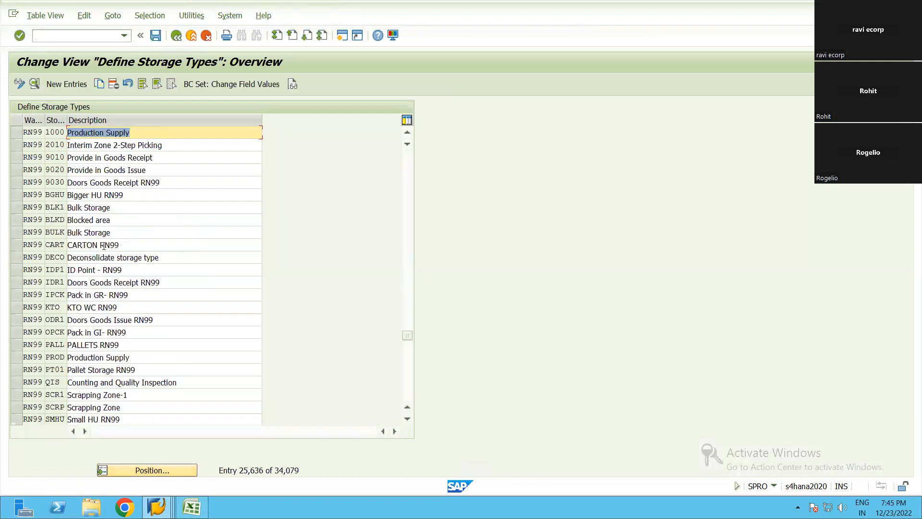
pyautogui.click(90, 135)
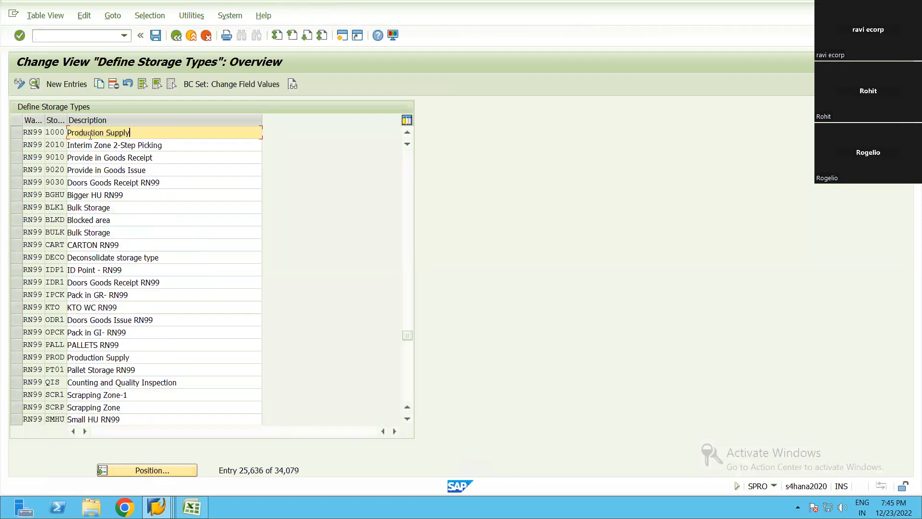
pyautogui.click(16, 132)
pyautogui.click(34, 84)
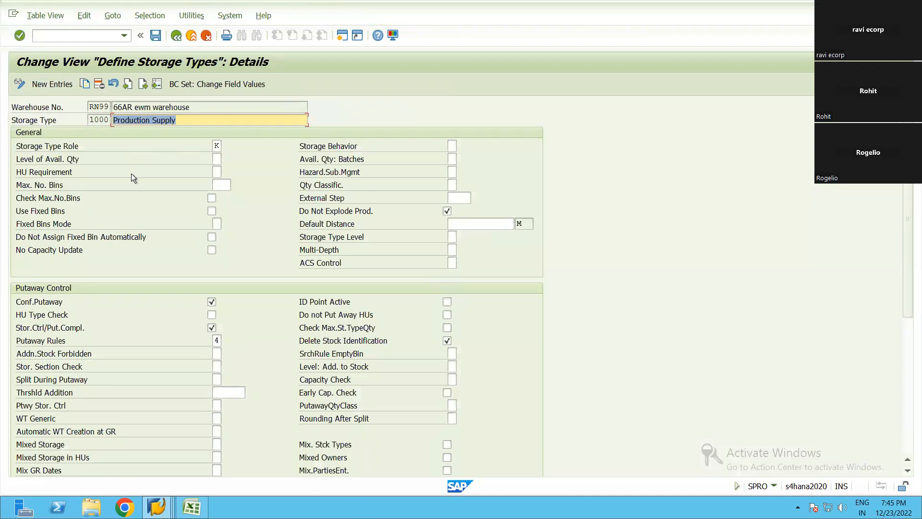
pyautogui.click(91, 120)
pyautogui.click(157, 166)
# Return to the storage type overview and view the details of RN99 storage type PROD
pyautogui.press('F3')
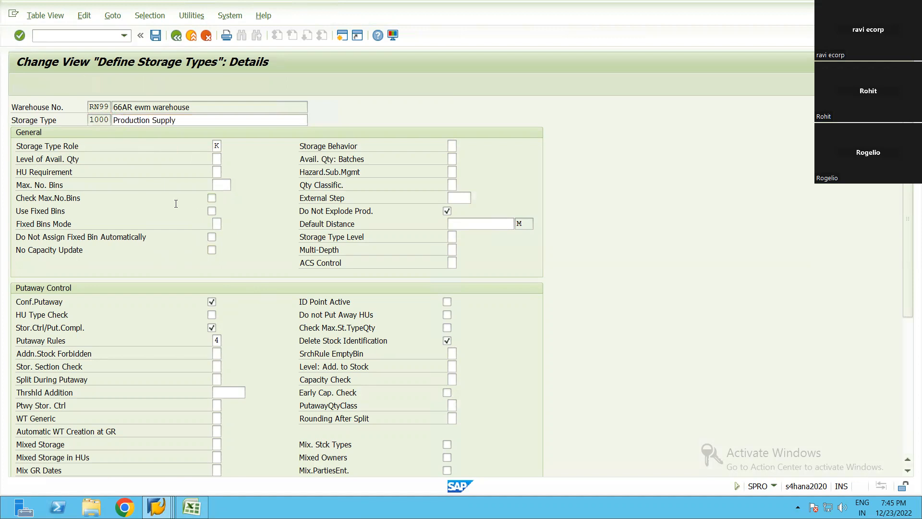
pyautogui.click(76, 130)
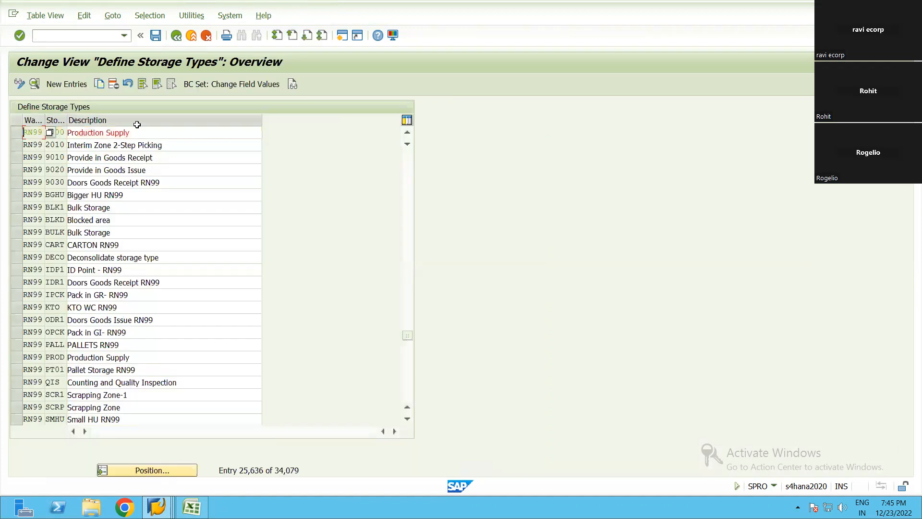
pyautogui.moveTo(137, 133); pyautogui.dragTo(24, 132)
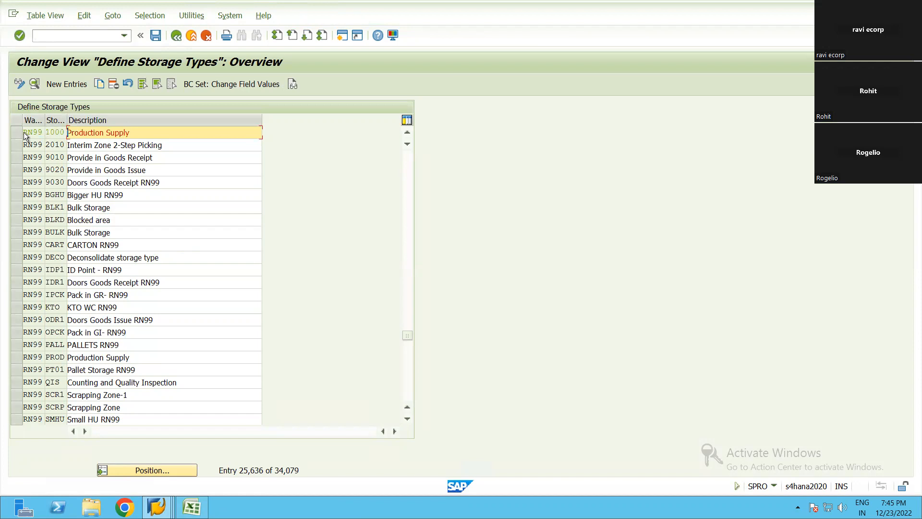
pyautogui.click(17, 131)
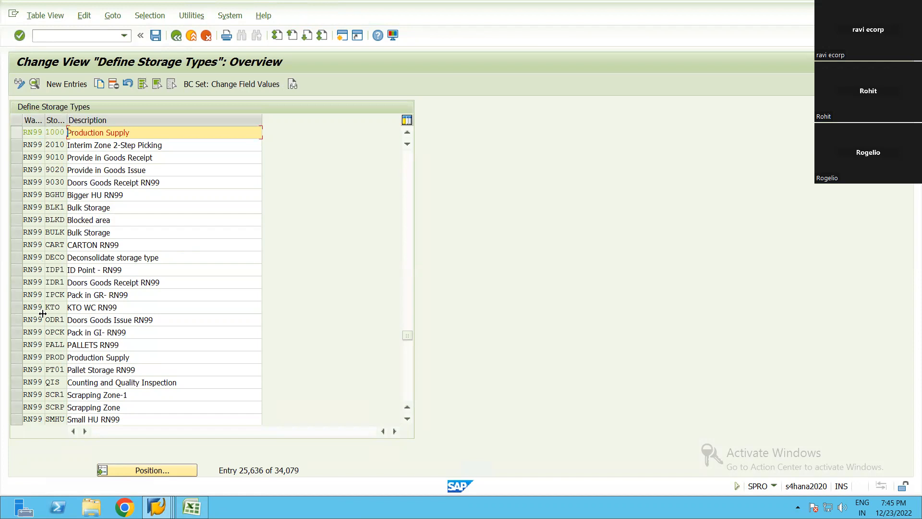
pyautogui.click(14, 360)
pyautogui.click(35, 84)
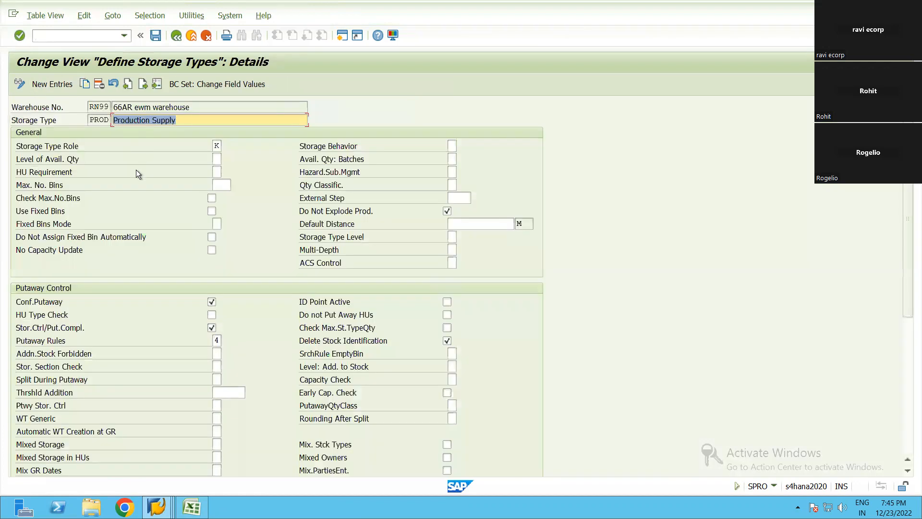
pyautogui.click(88, 120)
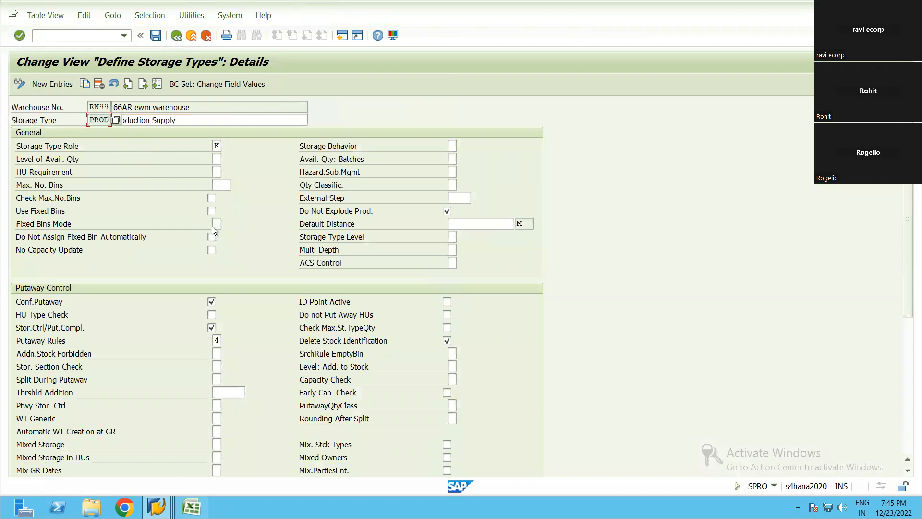
# Display storage bin PROD-01 of warehouse RN99 in transaction /SCWM/LS03, check its storage type, and return to the new PSA assignment entry
pyautogui.click(73, 35)
pyautogui.write('/n/scwm/ls03')
pyautogui.press('Return')
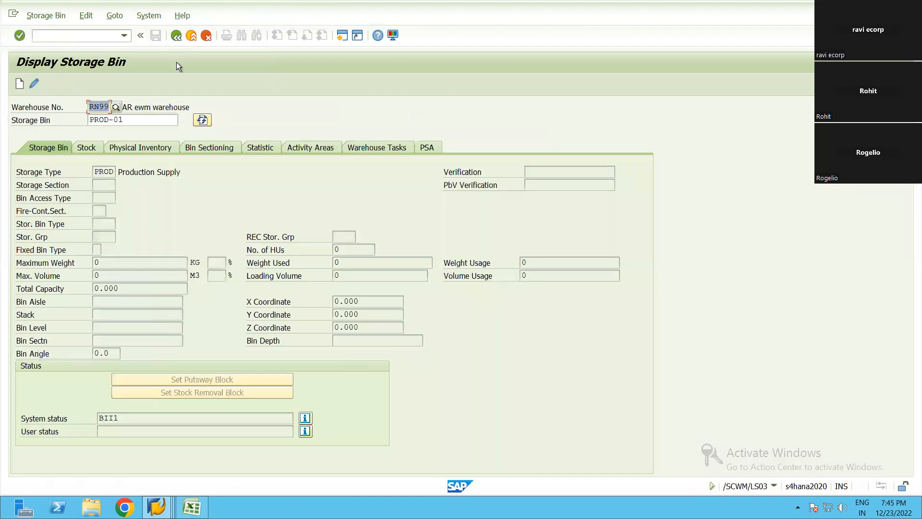
pyautogui.click(128, 122)
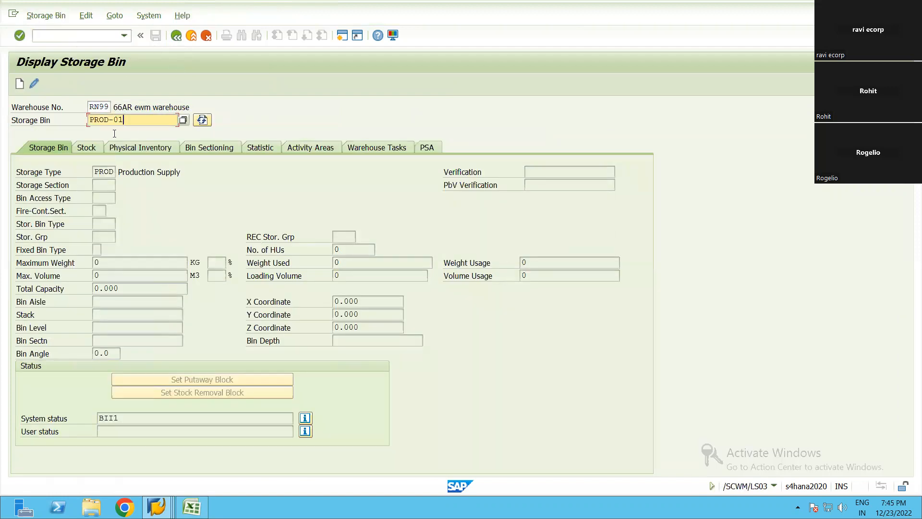
pyautogui.click(97, 172)
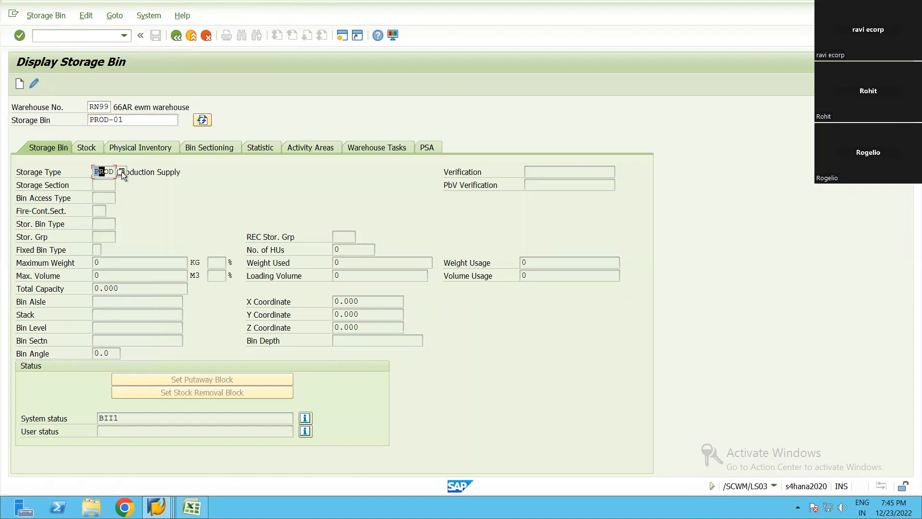
pyautogui.click(132, 124)
pyautogui.hotkey('shift', 'Left')
pyautogui.hotkey('shift', 'Left')
pyautogui.hotkey('shift', 'Left')
pyautogui.hotkey('shift', 'Left')
pyautogui.hotkey('shift', 'Left')
pyautogui.hotkey('shift', 'Left')
pyautogui.hotkey('shift', 'Left')
pyautogui.moveTo(132, 124); pyautogui.dragTo(90, 123)
pyautogui.click(159, 55)
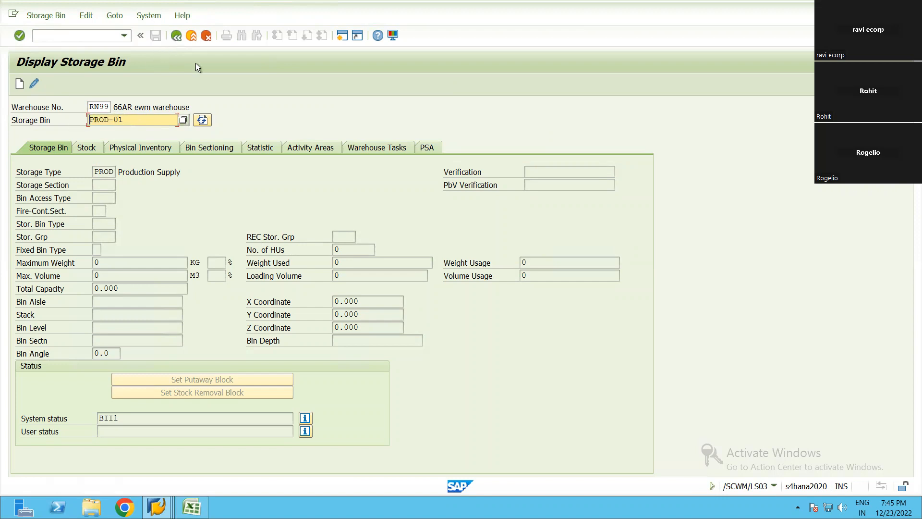
pyautogui.click(191, 36)
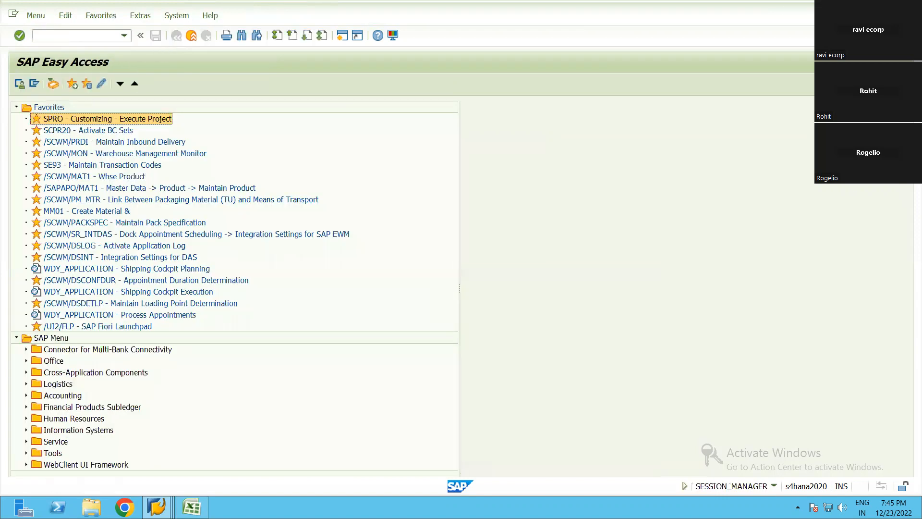
pyautogui.click(911, 10)
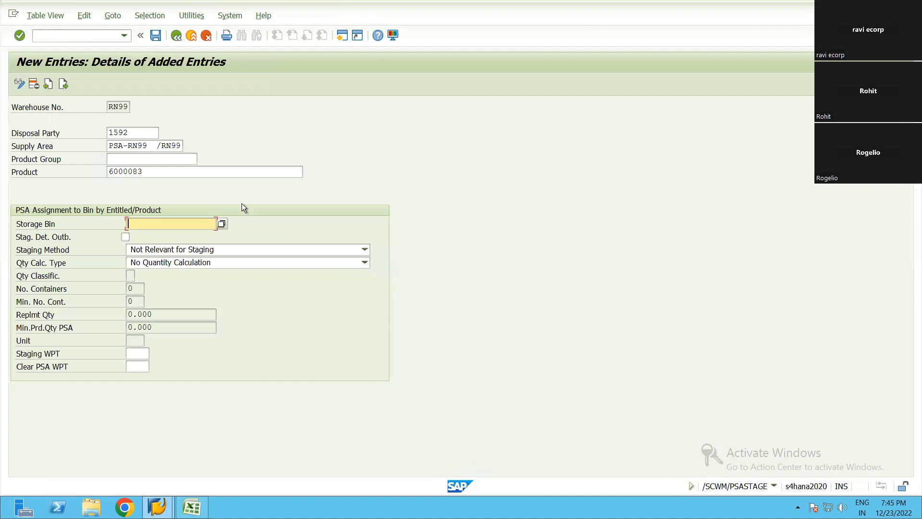
# Restrict the storage bin search to storage type PROD and assign bin PROD-01 to the new entry
pyautogui.click(222, 224)
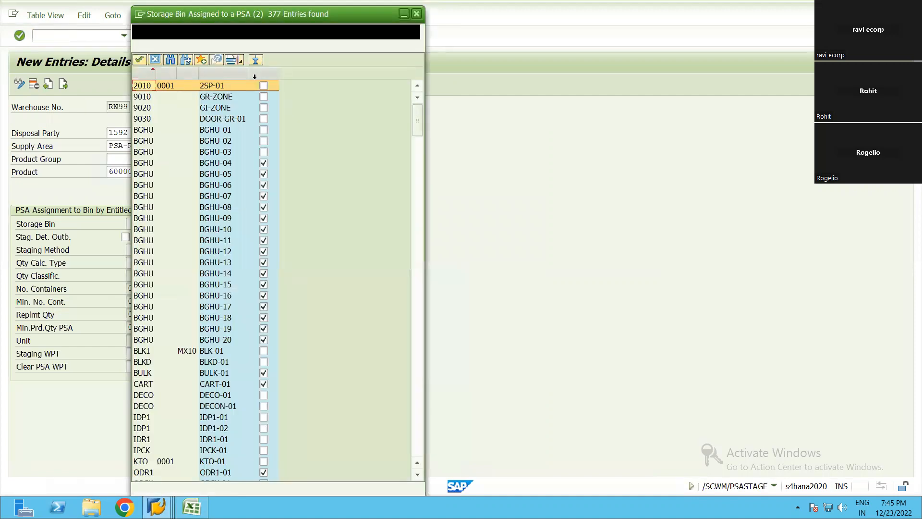
pyautogui.click(278, 47)
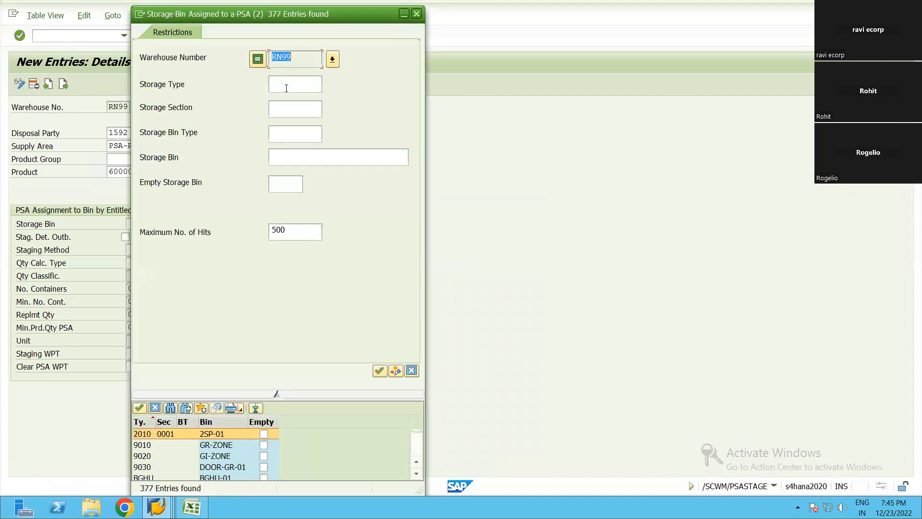
pyautogui.click(288, 85)
pyautogui.write('prod')
pyautogui.press('Tab')
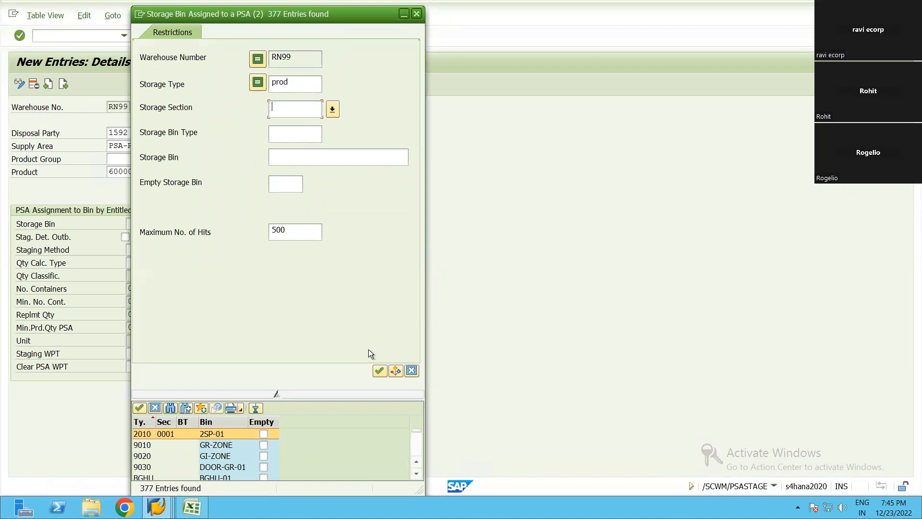
pyautogui.click(380, 370)
pyautogui.doubleClick(200, 87)
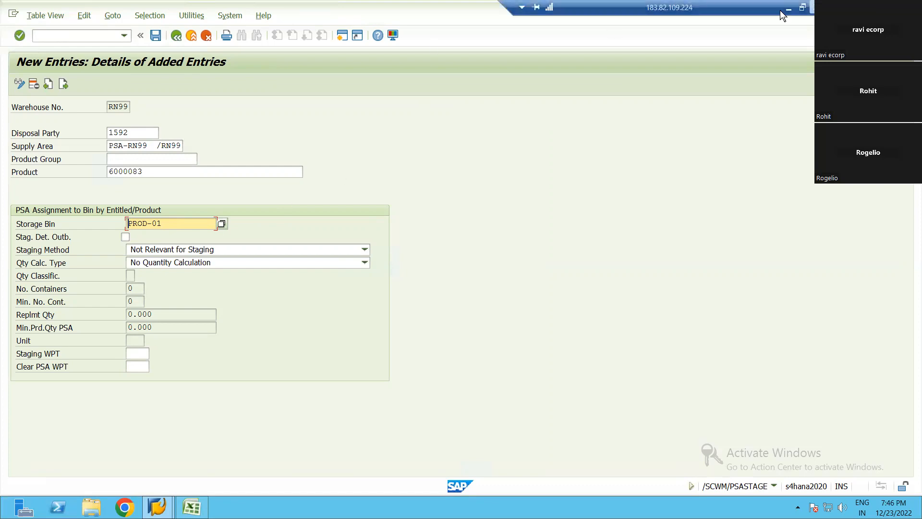
# Switch to the Excel plan and add a thick box border around the PROD area of the warehouse layout
pyautogui.click(788, 8)
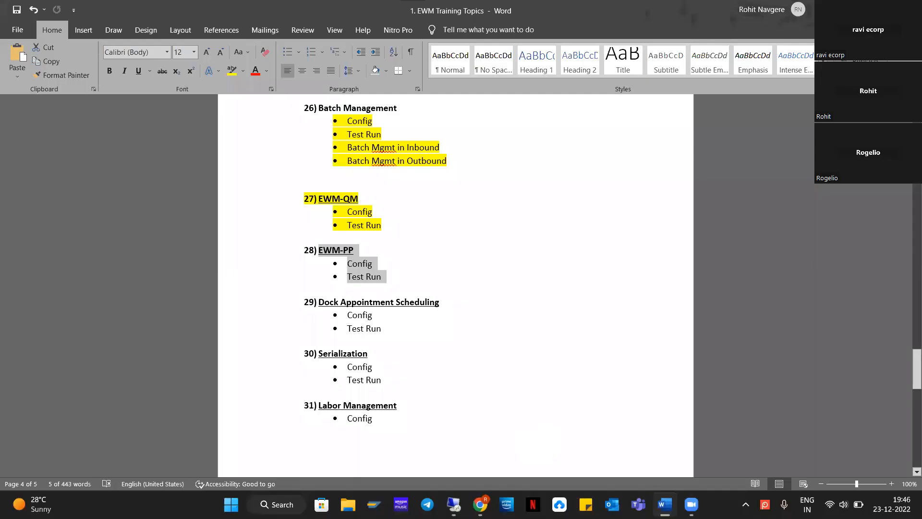
pyautogui.hotkey('alt', 'Tab')
pyautogui.click(193, 509)
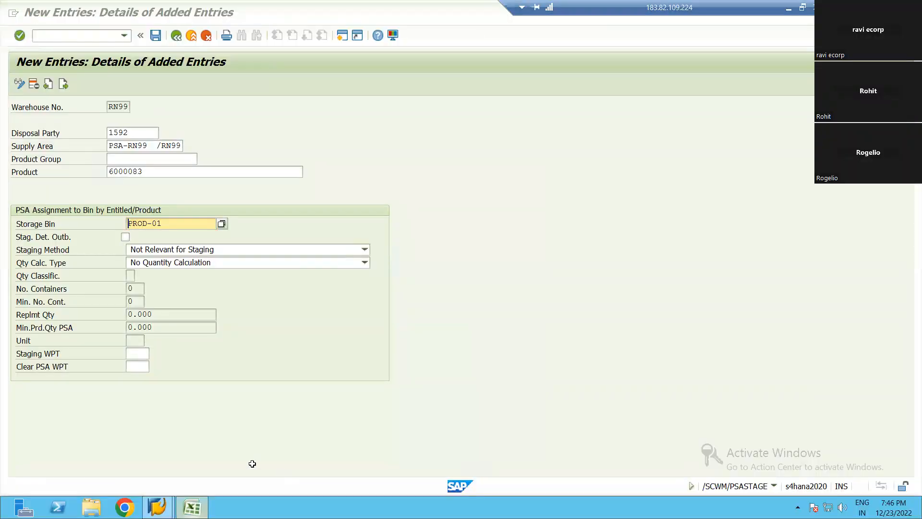
pyautogui.click(576, 312)
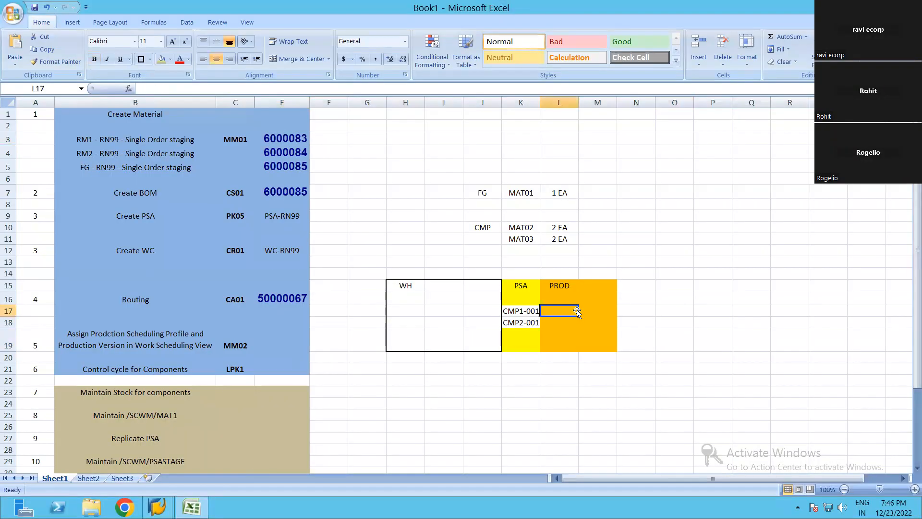
pyautogui.moveTo(520, 285); pyautogui.dragTo(520, 344)
pyautogui.moveTo(411, 287); pyautogui.dragTo(483, 342)
pyautogui.click(142, 59)
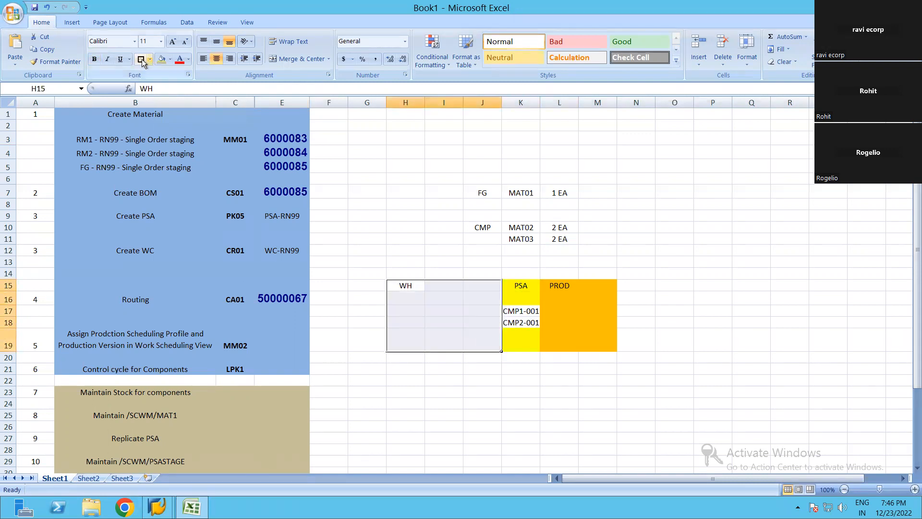
pyautogui.moveTo(521, 286); pyautogui.dragTo(601, 345)
pyautogui.moveTo(706, 297); pyautogui.dragTo(702, 306)
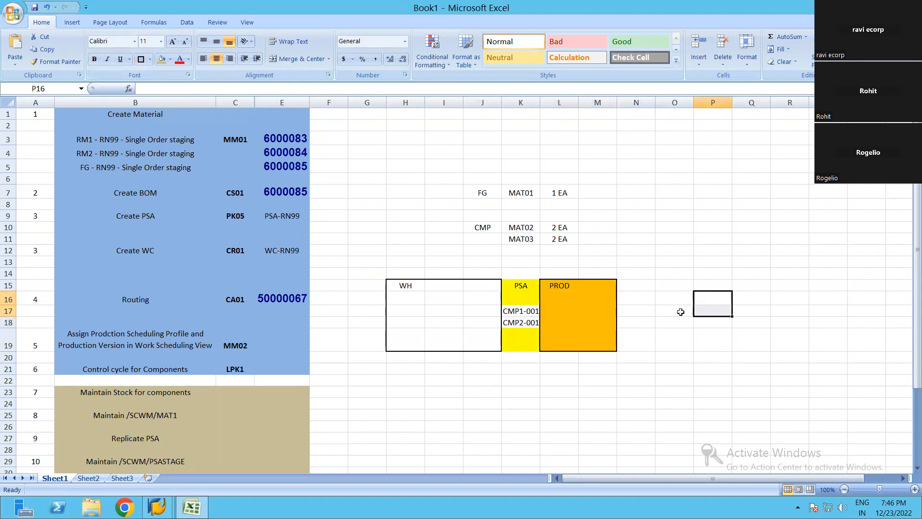
# Add a thick box border around range O9:R18 and fill cells R9:R18 with tan
pyautogui.moveTo(674, 215); pyautogui.dragTo(790, 325)
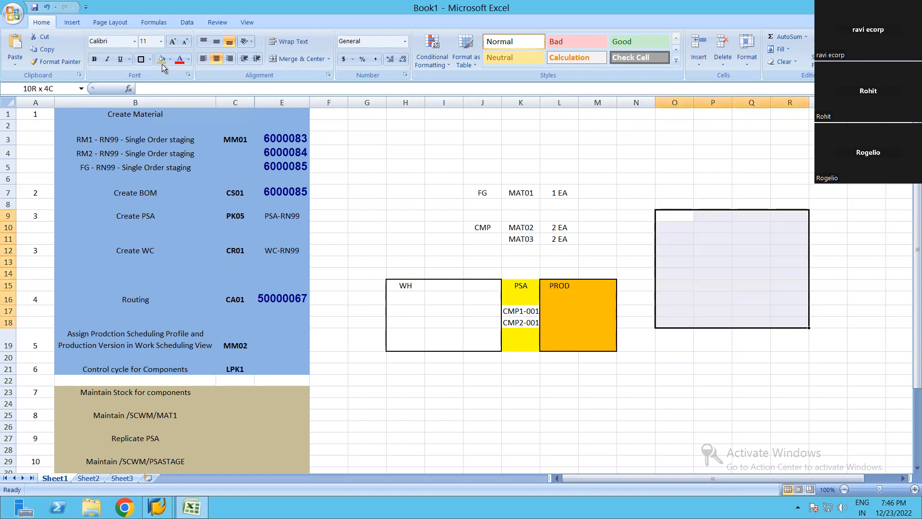
pyautogui.click(770, 263)
pyautogui.moveTo(778, 218); pyautogui.dragTo(787, 325)
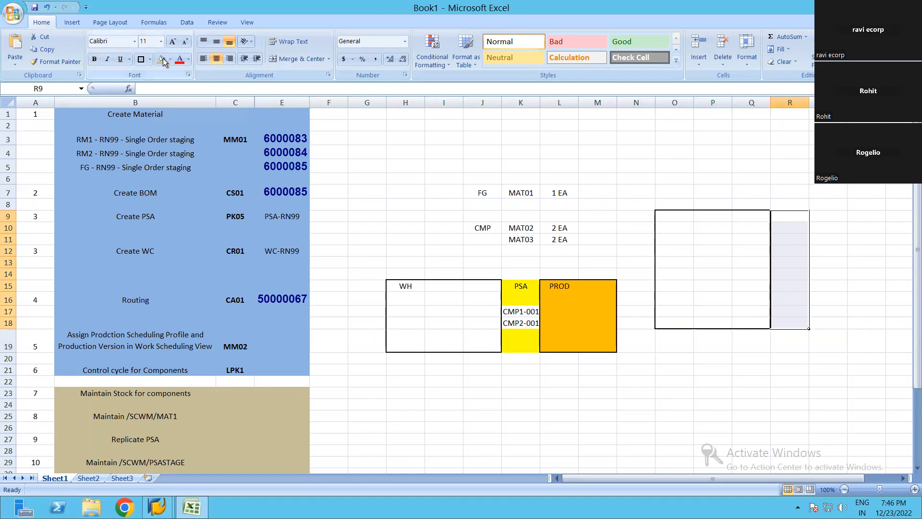
pyautogui.click(170, 58)
pyautogui.click(181, 109)
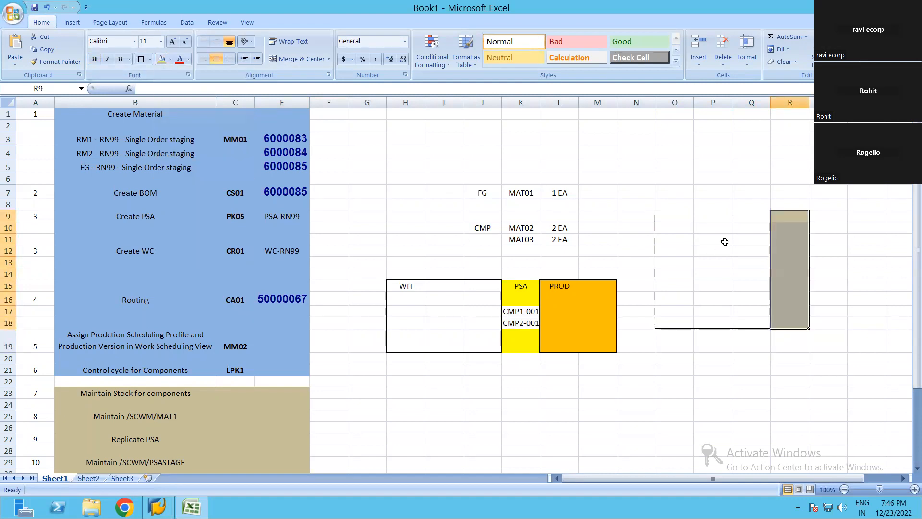
# Fill cells Q9:Q18 with light blue and cells O9:P18 with dark blue in the new layout block
pyautogui.moveTo(752, 217); pyautogui.dragTo(762, 319)
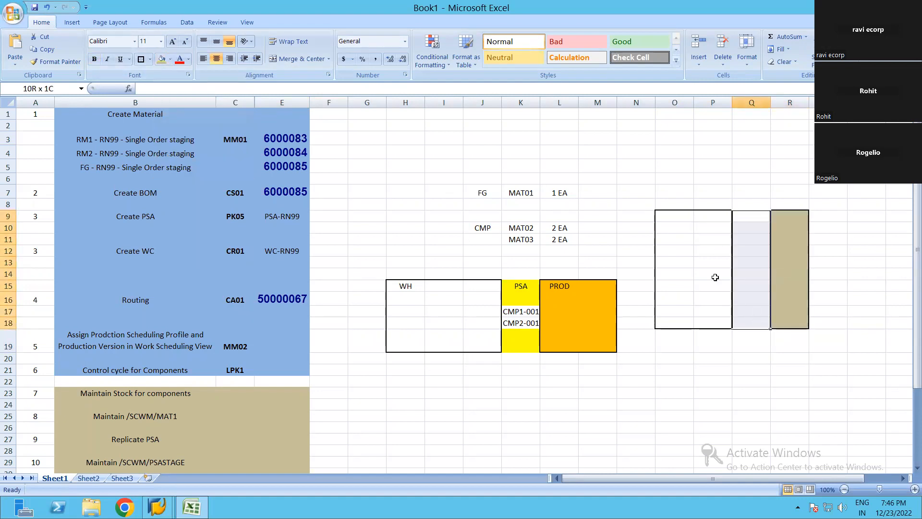
pyautogui.click(170, 58)
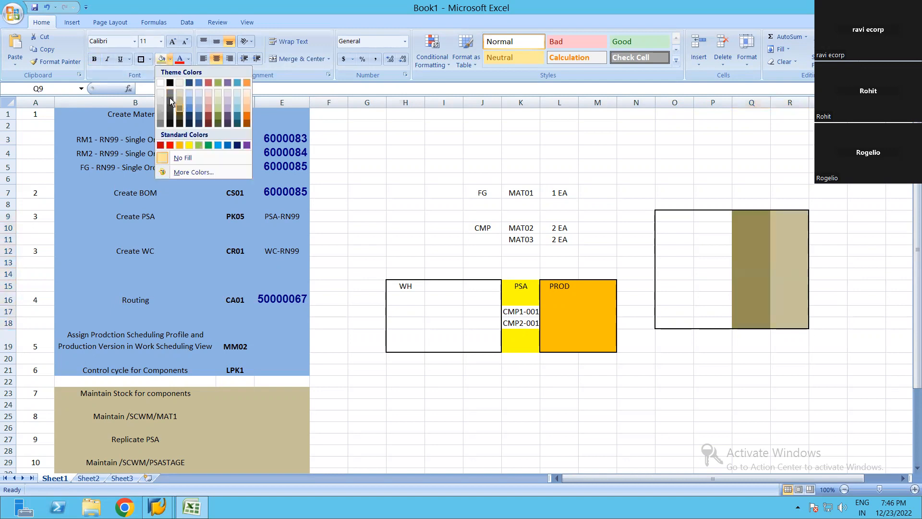
pyautogui.click(663, 214)
pyautogui.moveTo(663, 214); pyautogui.dragTo(731, 328)
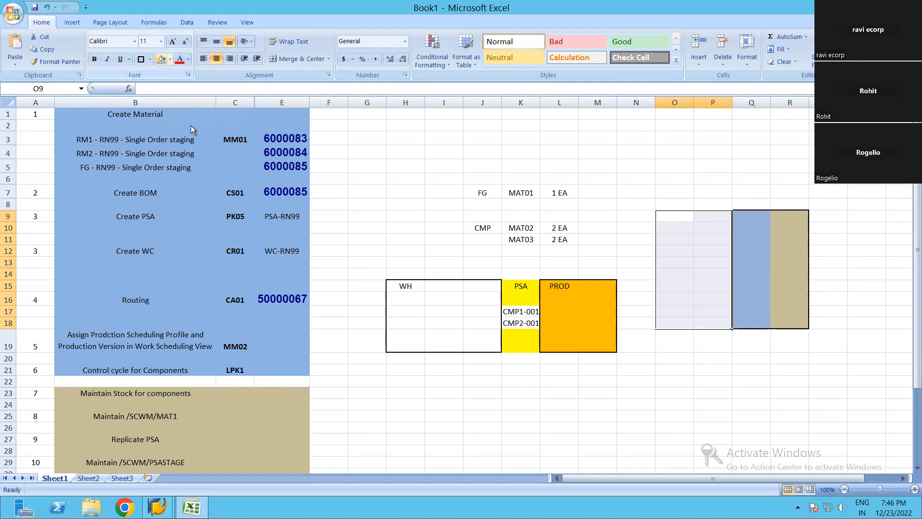
pyautogui.click(170, 59)
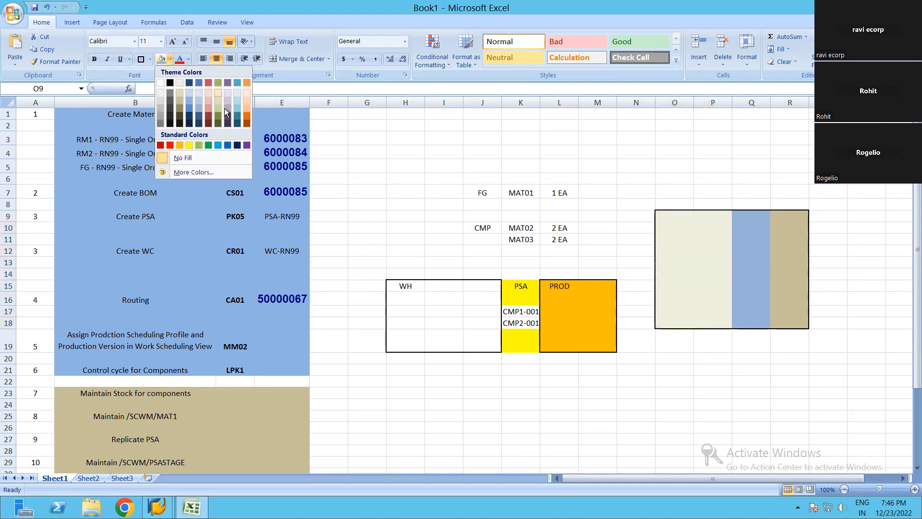
pyautogui.click(199, 113)
# Fill cells O9:P18 of the new layout block with yellow
pyautogui.write('sto')
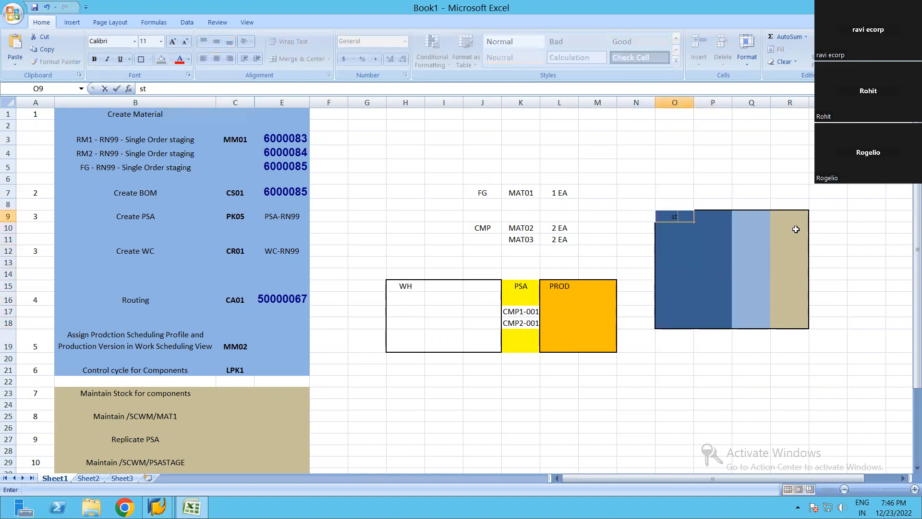
pyautogui.click(678, 248)
pyautogui.moveTo(668, 218); pyautogui.dragTo(712, 323)
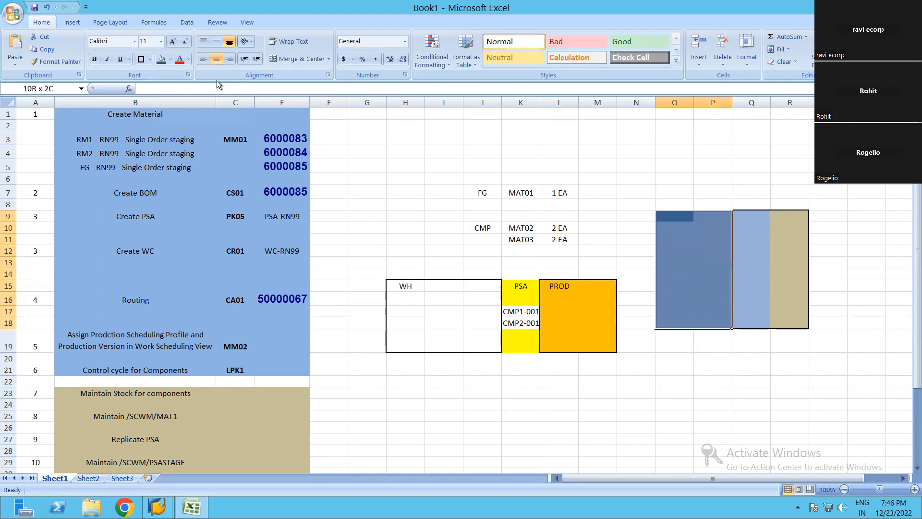
pyautogui.click(170, 59)
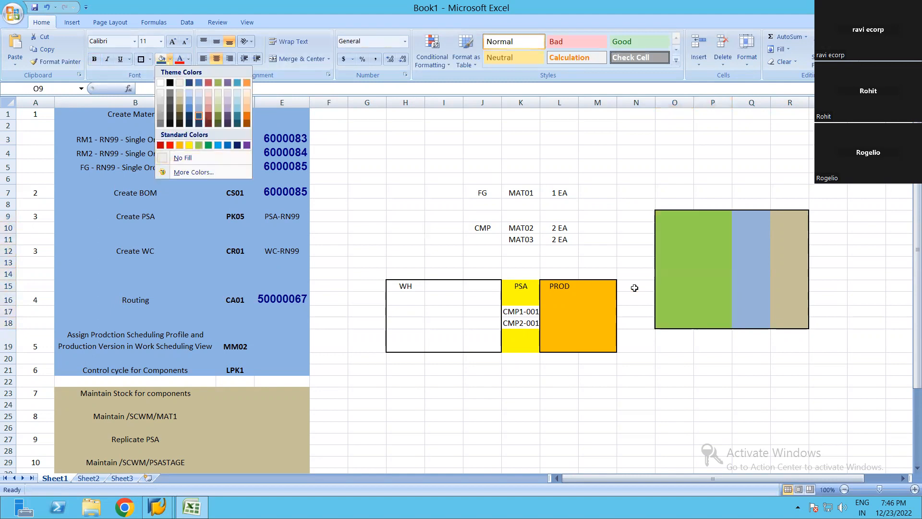
pyautogui.click(191, 144)
# Enter ST01 and ST02 in cells O9 and O10, and extend the series down to ST10 in O18
pyautogui.write('ST01')
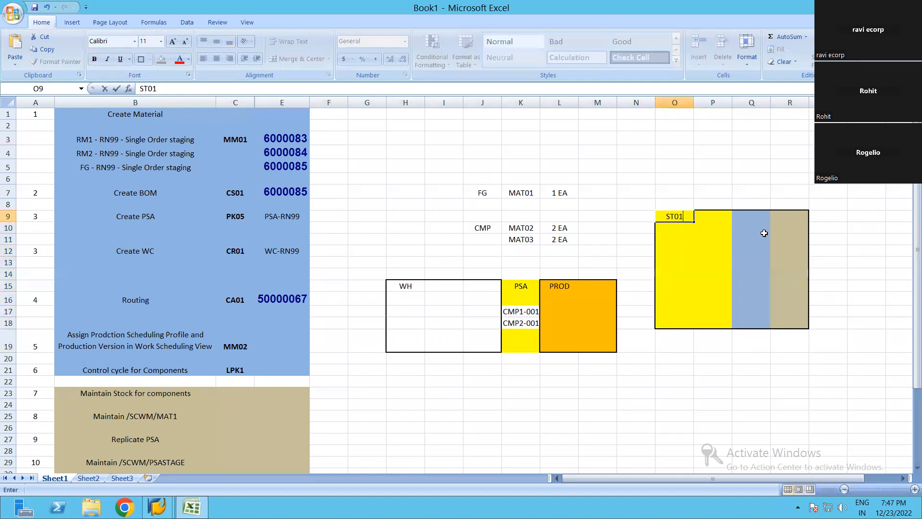
pyautogui.press('Return')
pyautogui.write('ST02')
pyautogui.press('Return')
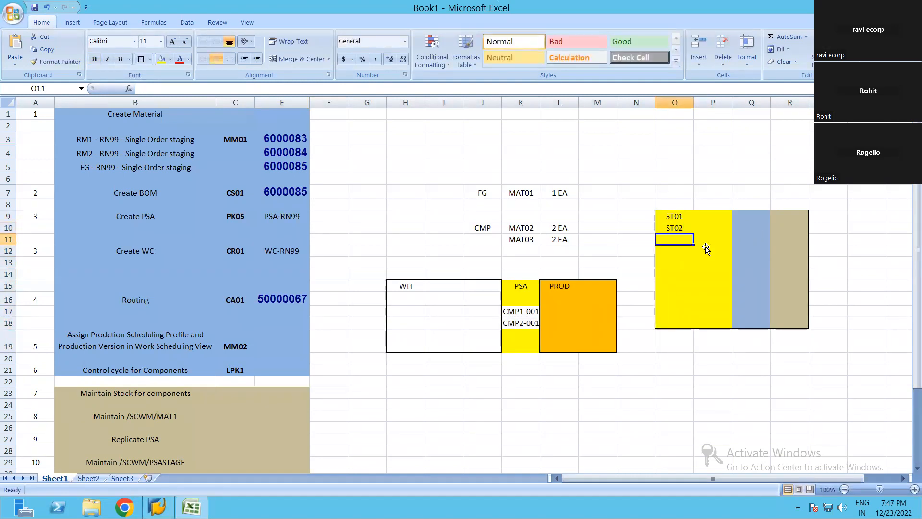
pyautogui.moveTo(674, 216); pyautogui.dragTo(693, 329)
pyautogui.click(737, 166)
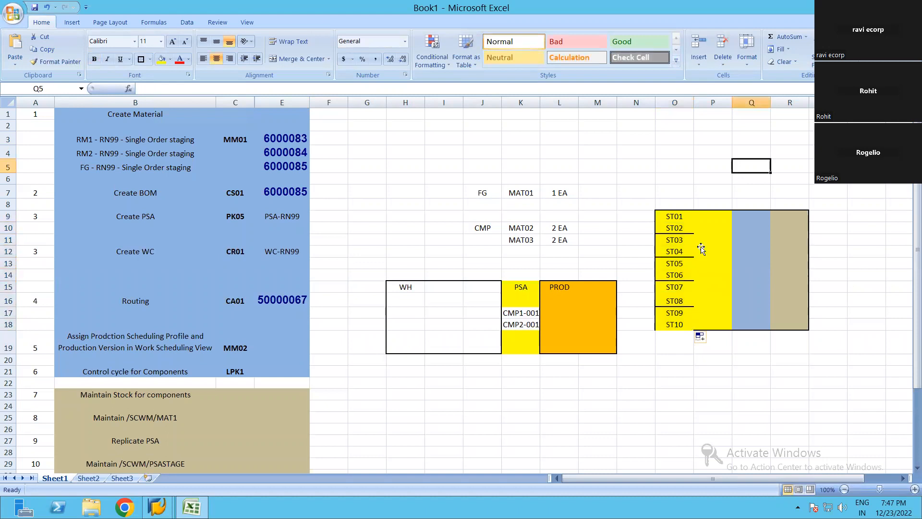
pyautogui.moveTo(675, 217); pyautogui.dragTo(697, 330)
pyautogui.click(685, 216)
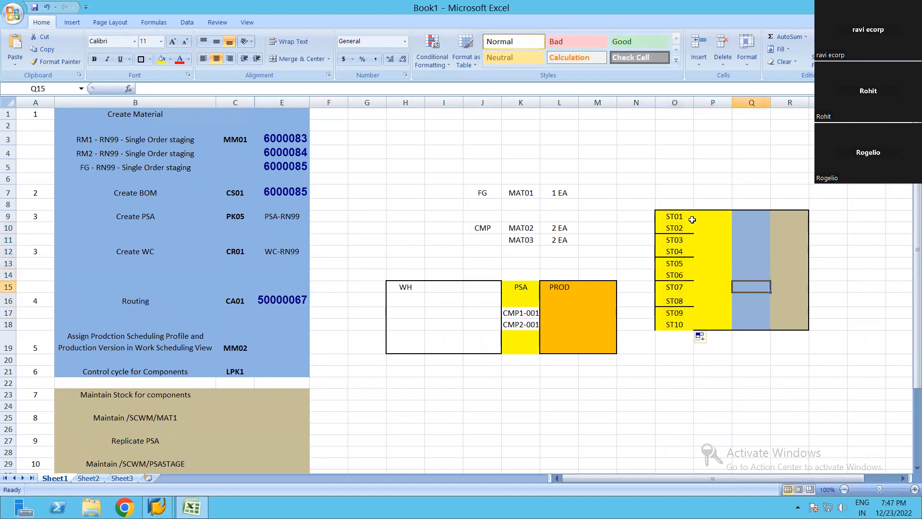
# Label the blue column PSA in Q9 and the tan column PROD in R9
pyautogui.moveTo(748, 217); pyautogui.dragTo(752, 347)
pyautogui.click(768, 217)
pyautogui.write('PSA')
pyautogui.press('Return')
pyautogui.press('Up')
pyautogui.press('Right')
pyautogui.write('PROD')
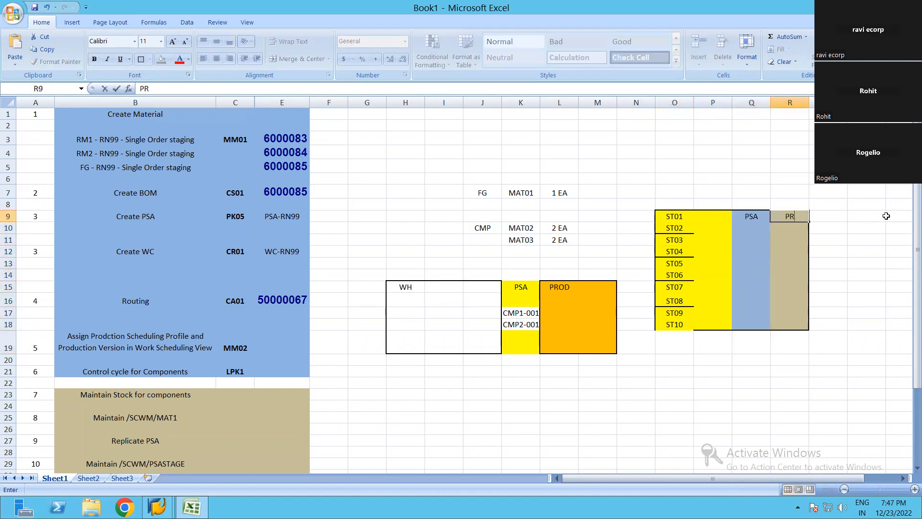
pyautogui.press('Return')
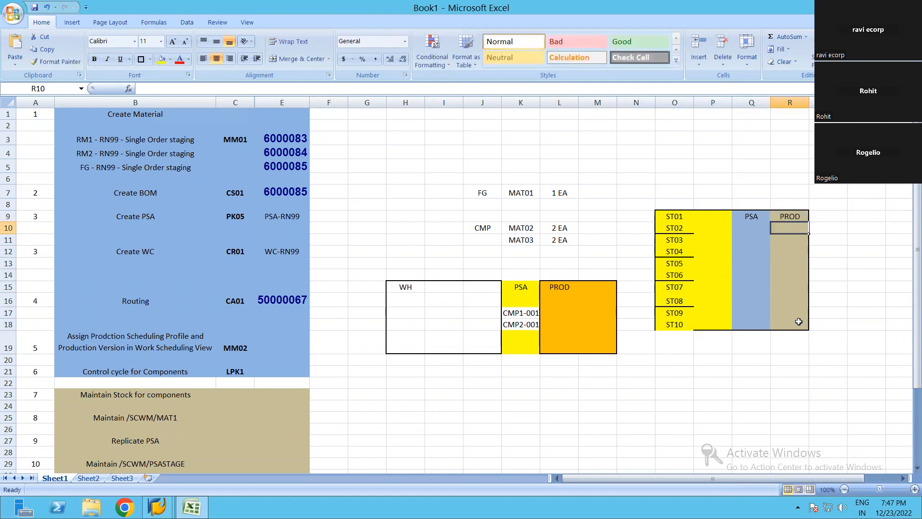
pyautogui.moveTo(791, 217); pyautogui.dragTo(791, 325)
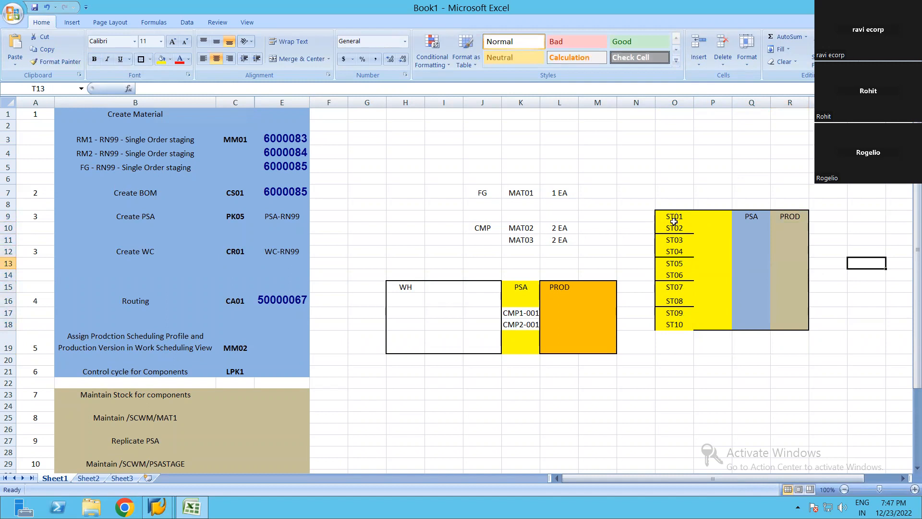
# Enter the heading AFS in cell P8 above the new layout block
pyautogui.moveTo(673, 214); pyautogui.dragTo(775, 321)
pyautogui.click(142, 59)
pyautogui.click(740, 262)
pyautogui.moveTo(675, 216); pyautogui.dragTo(802, 323)
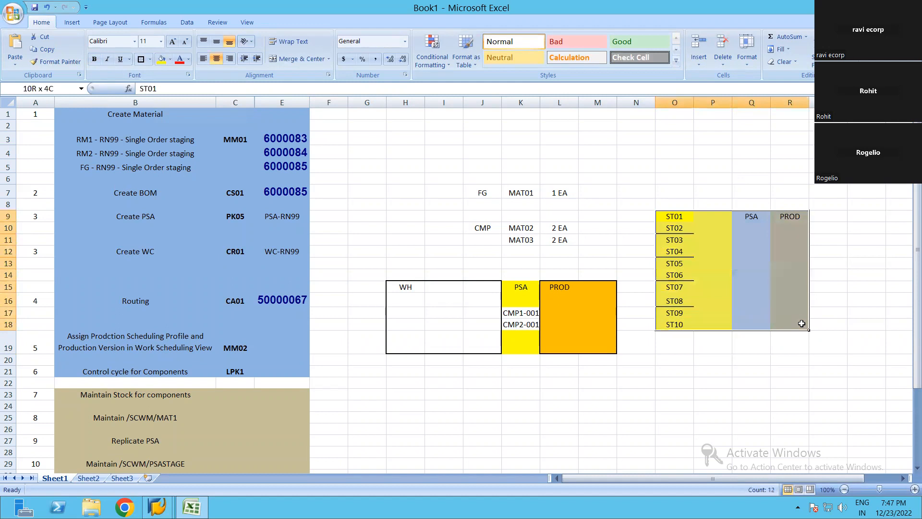
pyautogui.click(711, 206)
pyautogui.write('AFS')
pyautogui.press('Return')
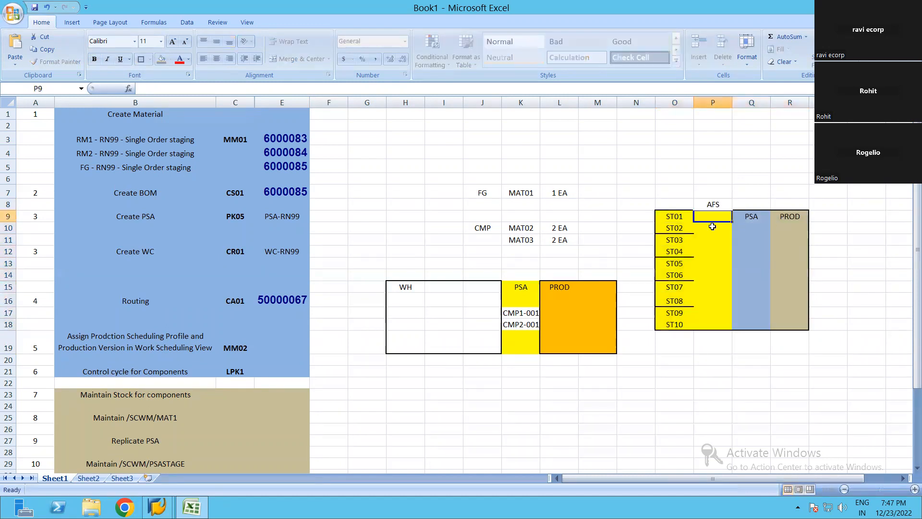
pyautogui.moveTo(676, 217); pyautogui.dragTo(687, 339)
pyautogui.moveTo(793, 217); pyautogui.dragTo(794, 323)
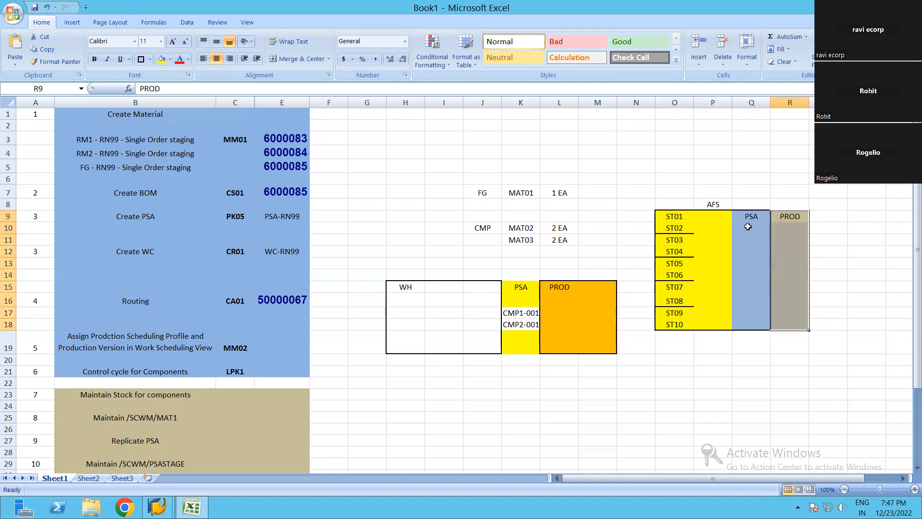
pyautogui.moveTo(745, 215); pyautogui.dragTo(759, 318)
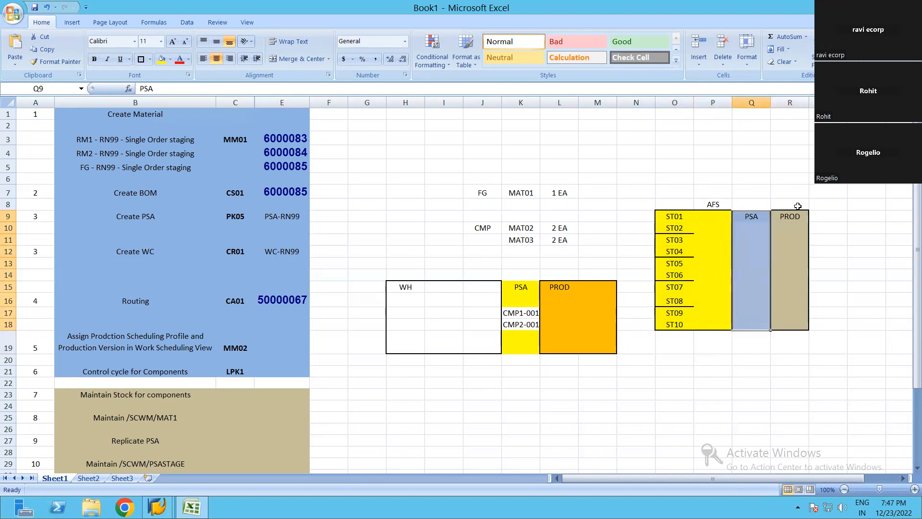
pyautogui.click(850, 265)
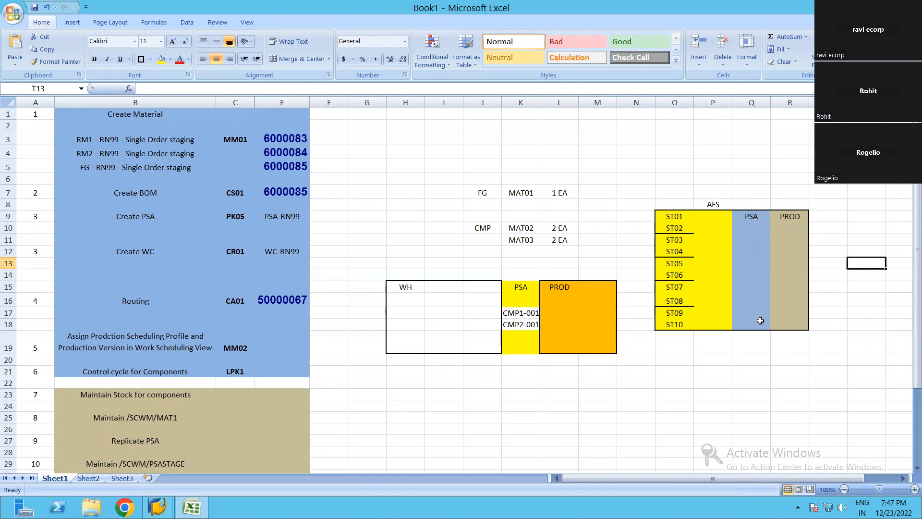
# Enter the bin name PROD-01 in cell Q11 of the PSA column
pyautogui.moveTo(752, 216); pyautogui.dragTo(761, 321)
pyautogui.press('Down')
pyautogui.press('Down')
pyautogui.write('PROD-1')
pyautogui.press('Return')
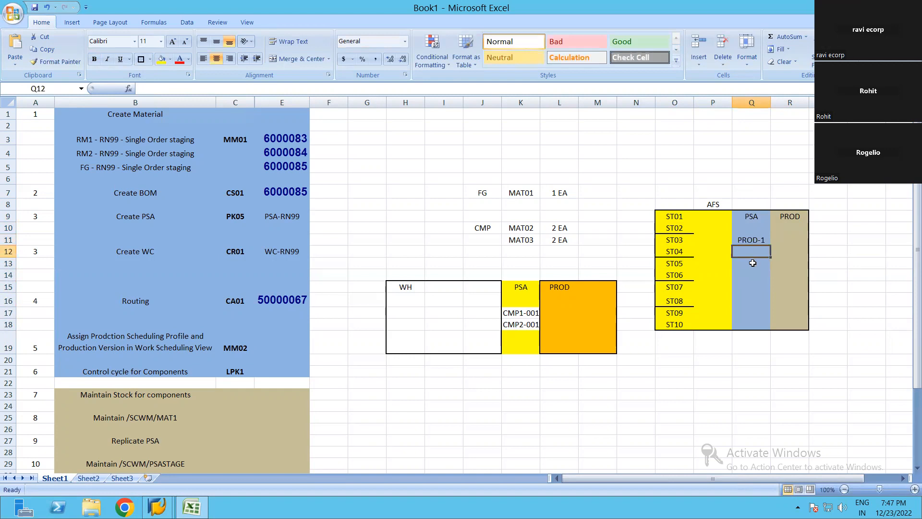
pyautogui.doubleClick(764, 240)
pyautogui.press('BackSpace')
pyautogui.write('01')
pyautogui.press('Return')
pyautogui.press('Up')
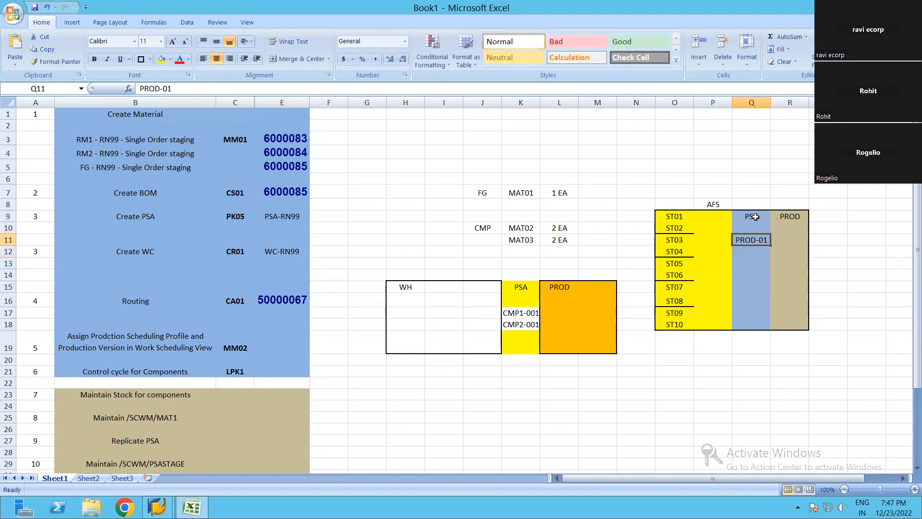
pyautogui.press('Up')
pyautogui.press('Up')
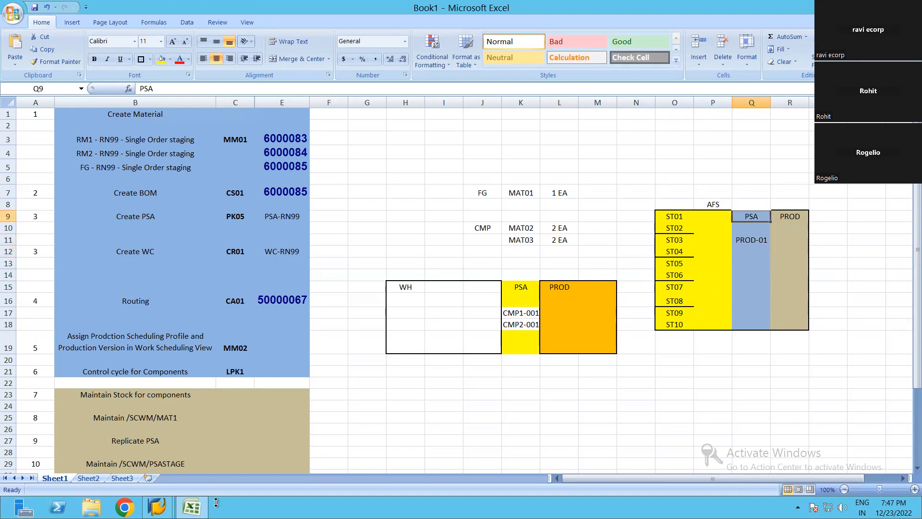
# Review the PSA-RN99 entry in the task list against bin PROD-01 in the layout's PSA column
pyautogui.hotkey('alt', 'Tab')
pyautogui.hotkey('alt', 'Tab')
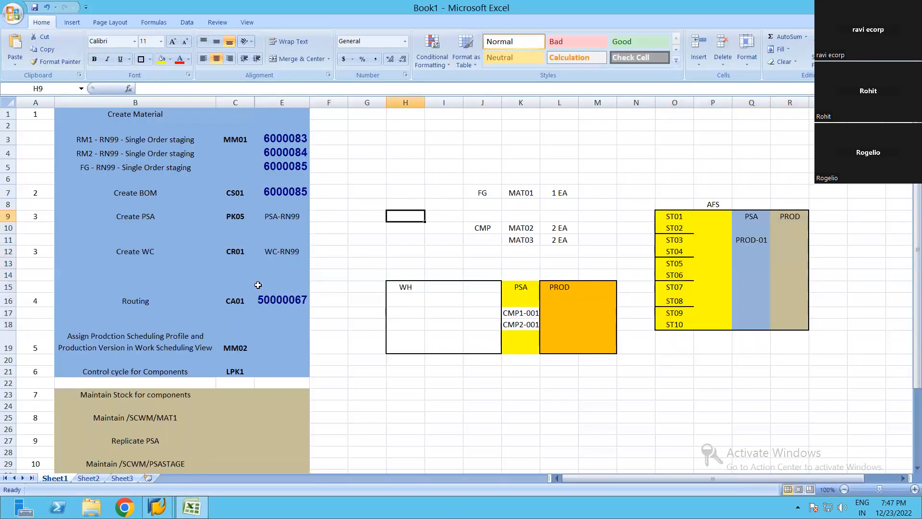
pyautogui.click(278, 219)
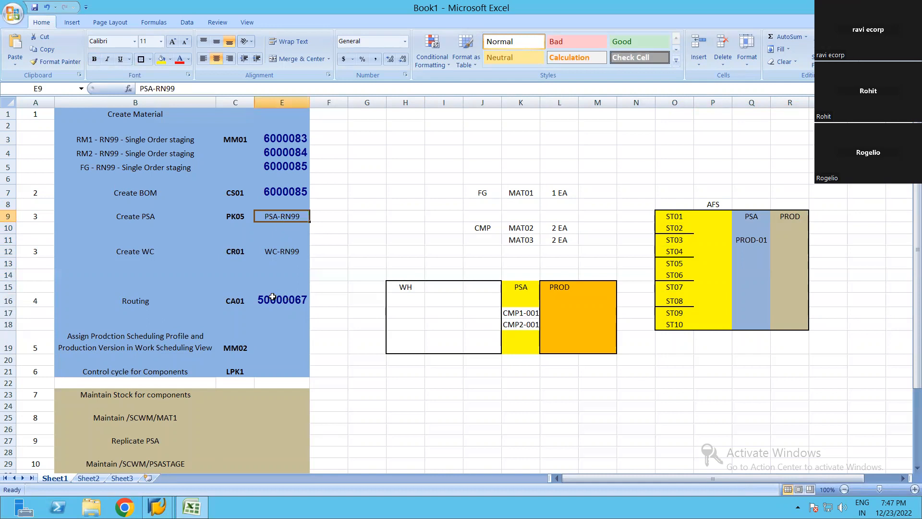
pyautogui.scroll(-6, 352, 264)
pyautogui.scroll(4, 356, 262)
pyautogui.scroll(1, 284, 187)
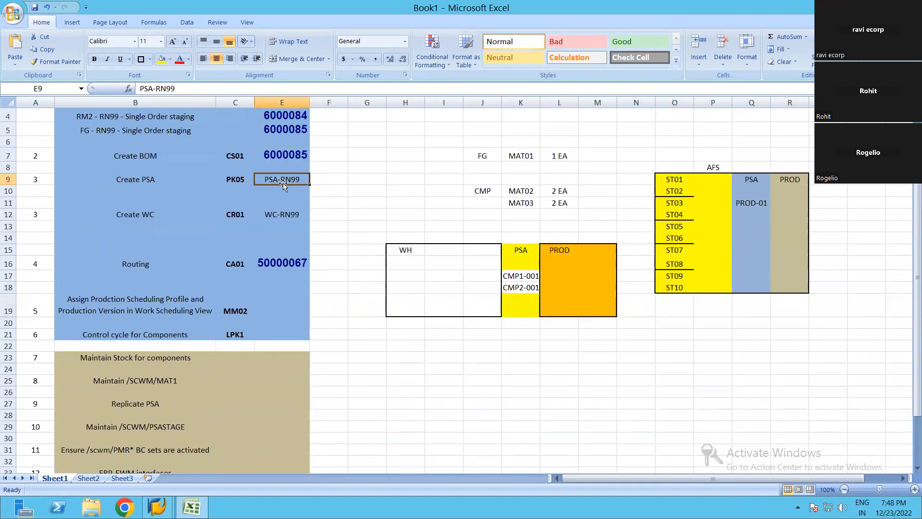
pyautogui.click(758, 205)
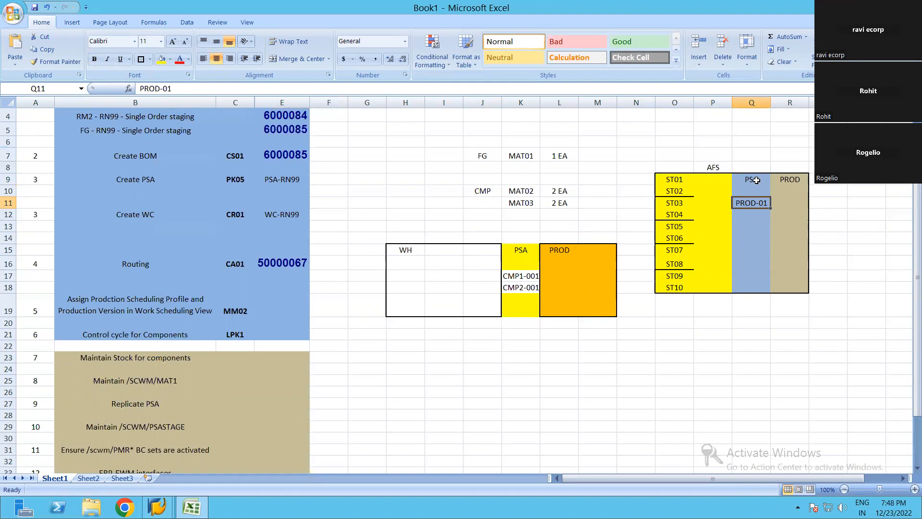
# Switch to the new SAP staging entry for product 6000083 and set its staging method to 3 Single-Order Staging
pyautogui.hotkey('alt', 'Tab')
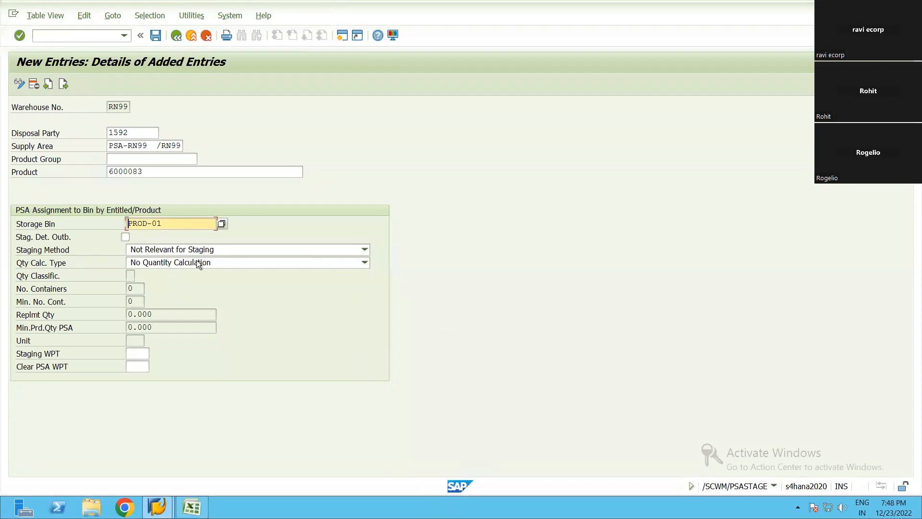
pyautogui.click(136, 133)
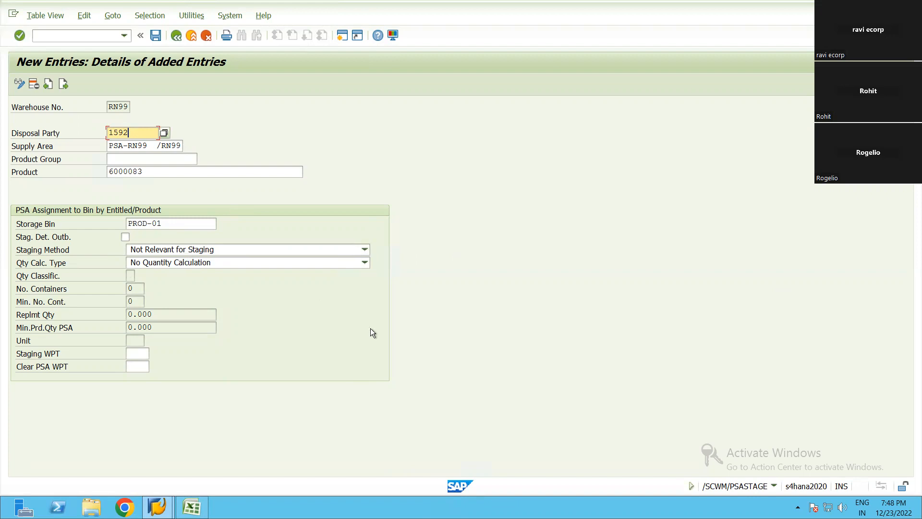
pyautogui.click(218, 176)
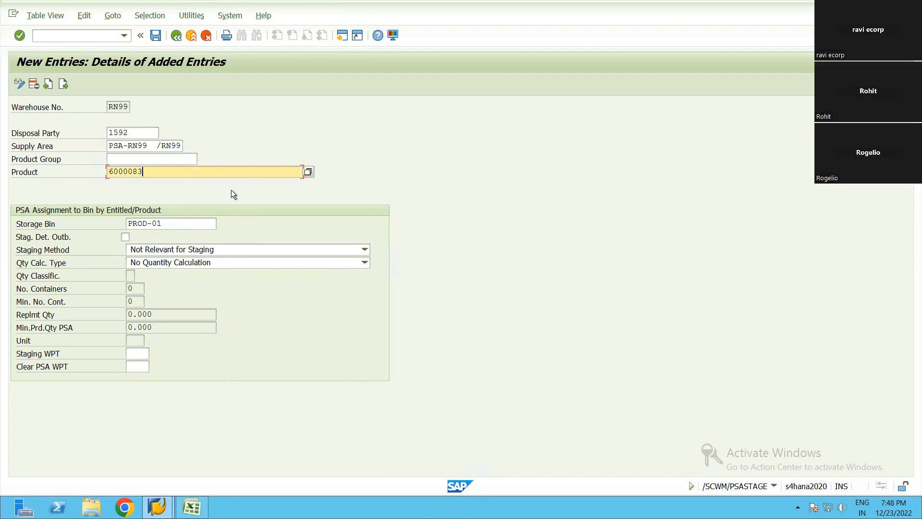
pyautogui.click(177, 225)
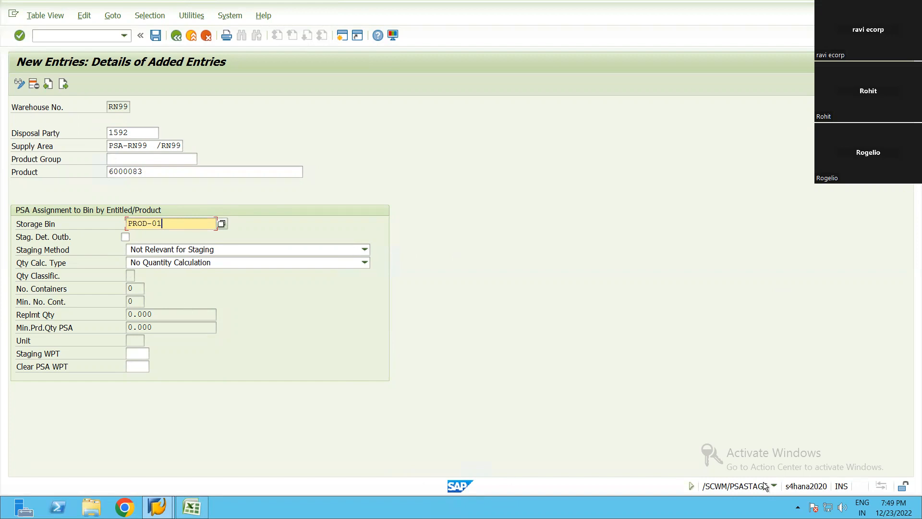
pyautogui.click(133, 146)
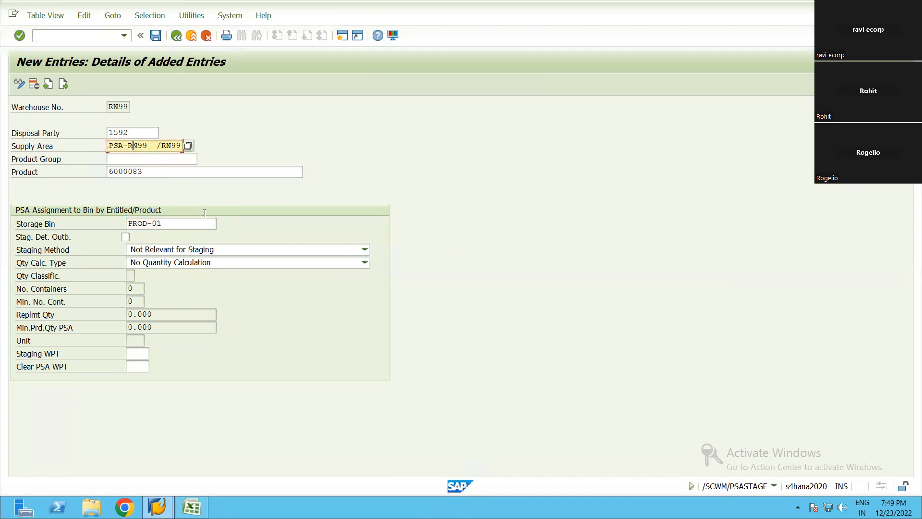
pyautogui.click(181, 223)
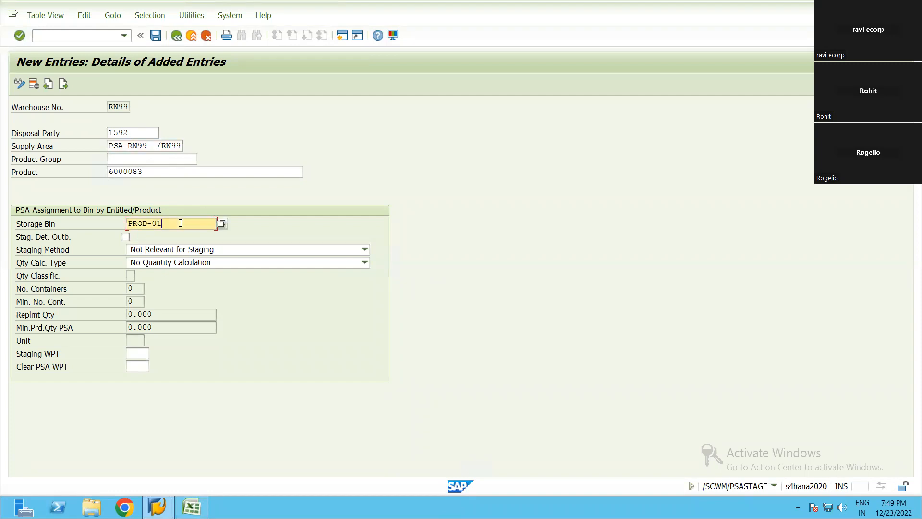
pyautogui.click(157, 171)
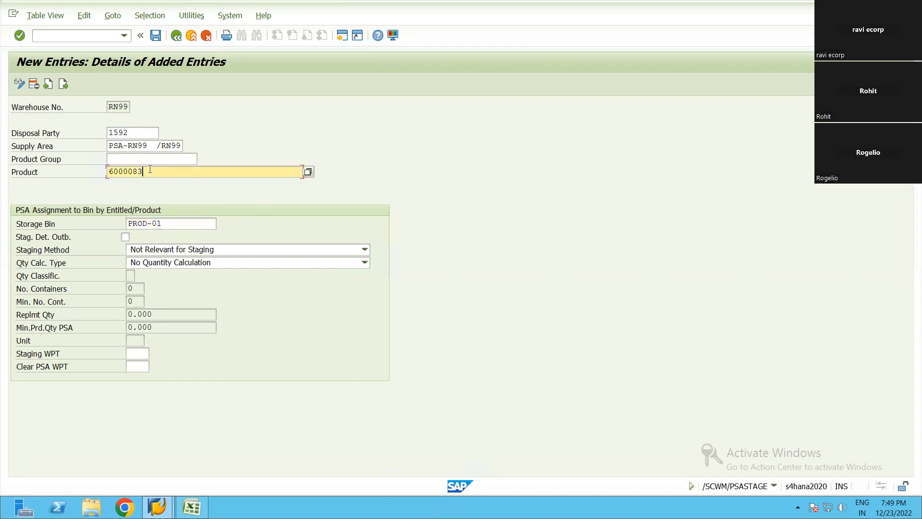
pyautogui.click(210, 250)
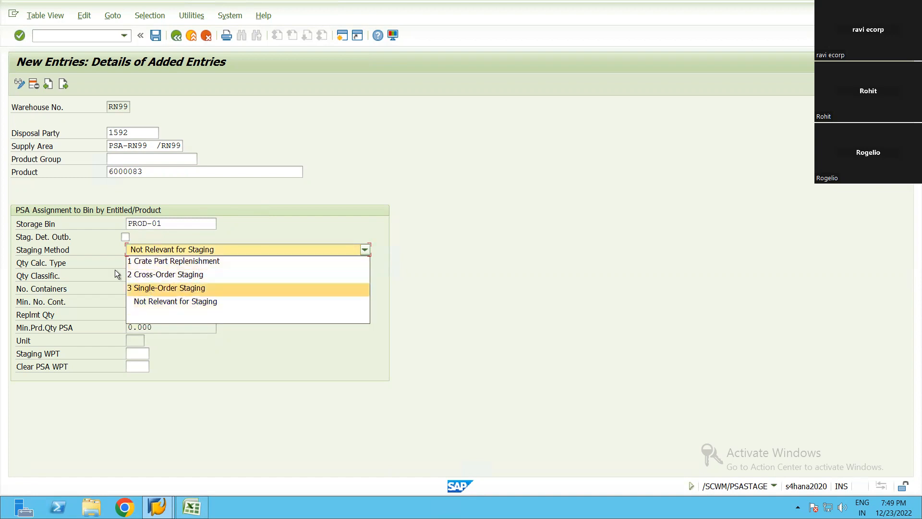
pyautogui.click(197, 288)
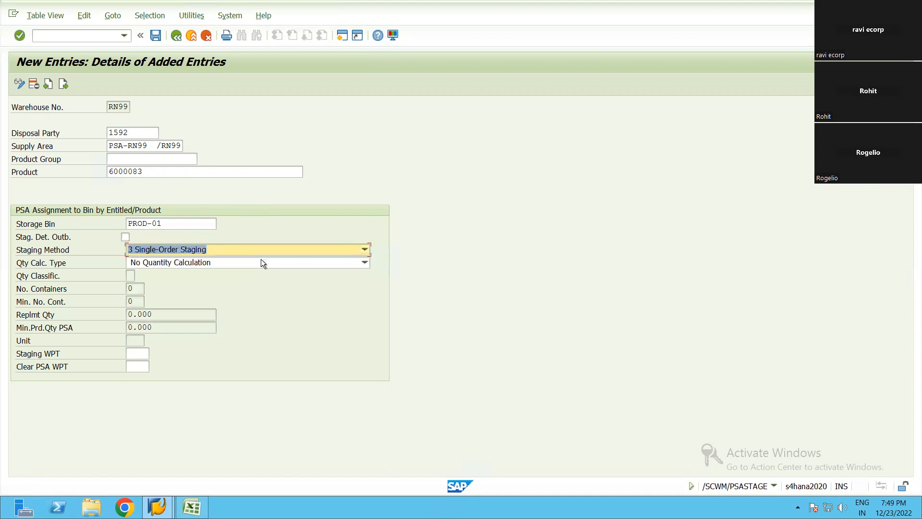
# Examine the new entry's product and the staging methods available for it
pyautogui.click(234, 249)
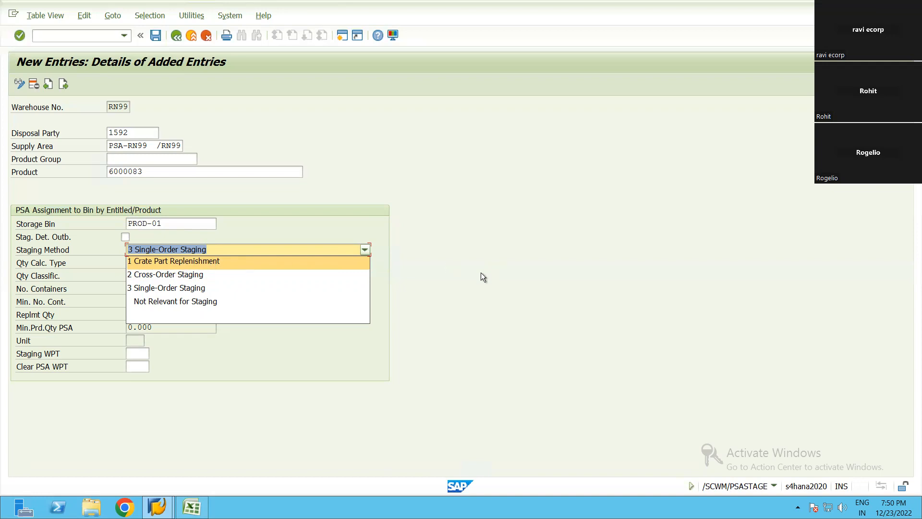
pyautogui.click(212, 251)
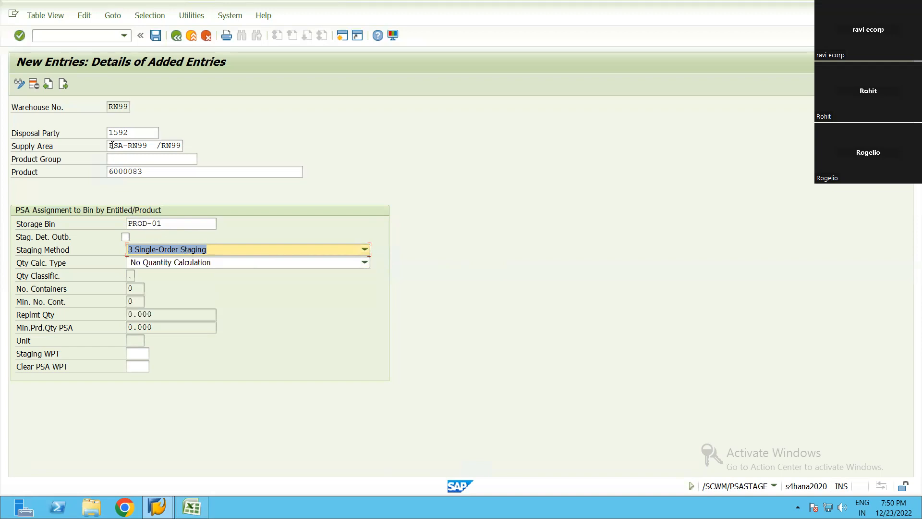
pyautogui.click(114, 172)
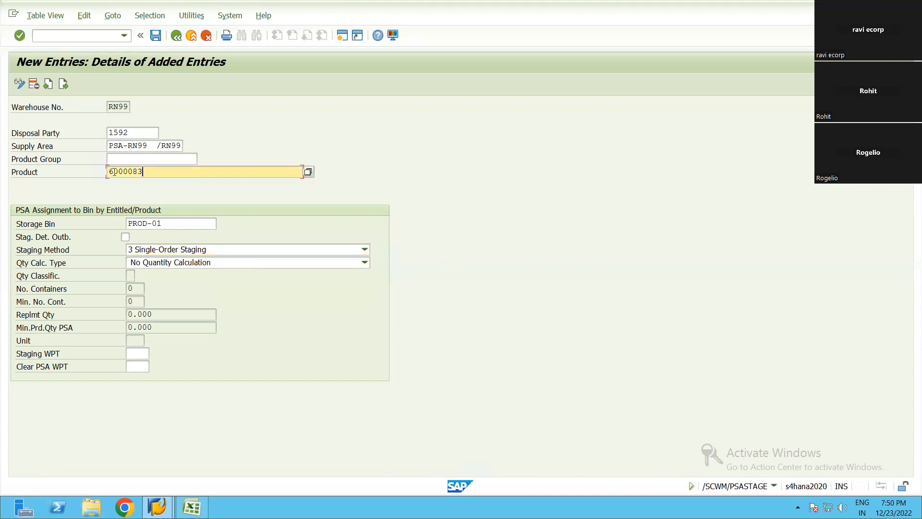
pyautogui.moveTo(157, 170); pyautogui.dragTo(102, 176)
pyautogui.moveTo(161, 174); pyautogui.dragTo(100, 180)
pyautogui.click(195, 250)
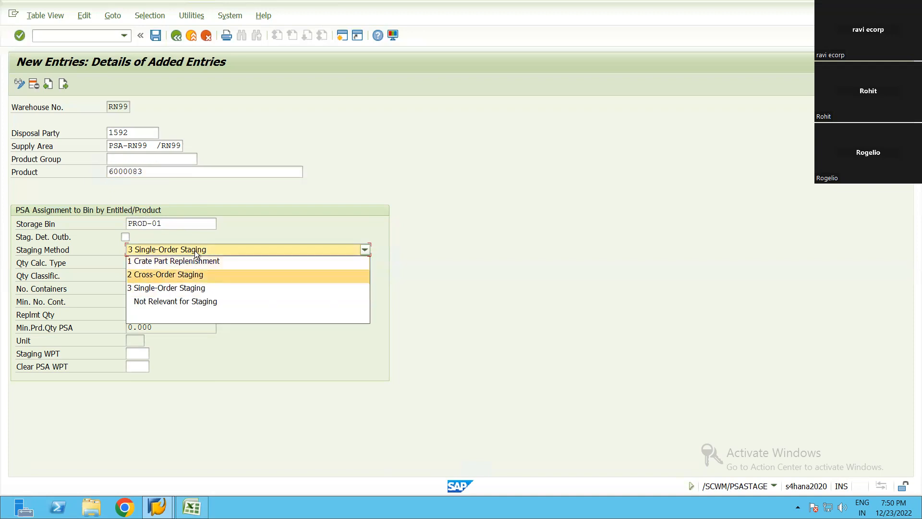
# Set the entry's staging method to 3 Single-Order Staging and its quantity calculation type to No Quantity Calculation
pyautogui.click(191, 287)
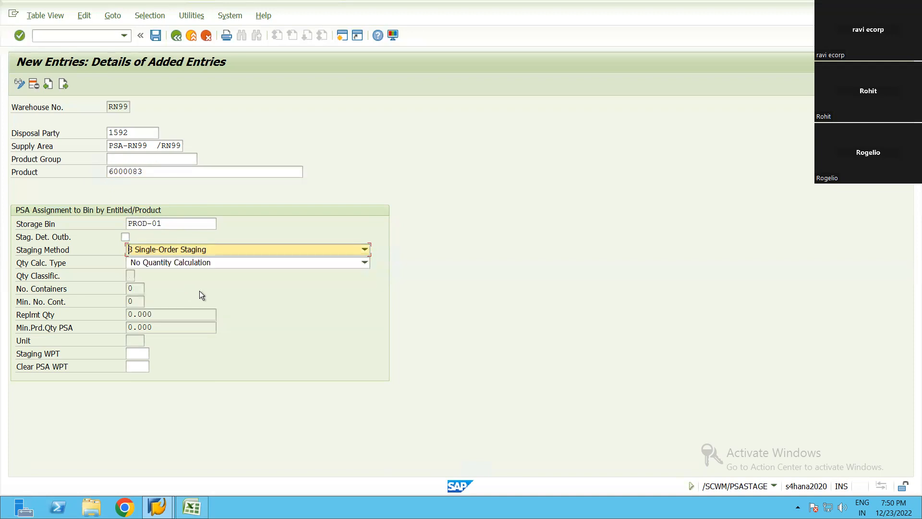
pyautogui.click(48, 264)
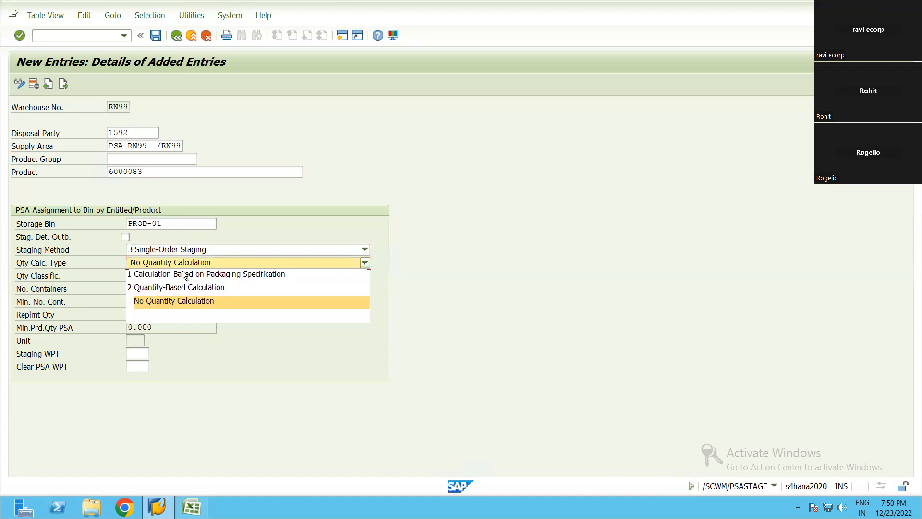
pyautogui.click(138, 265)
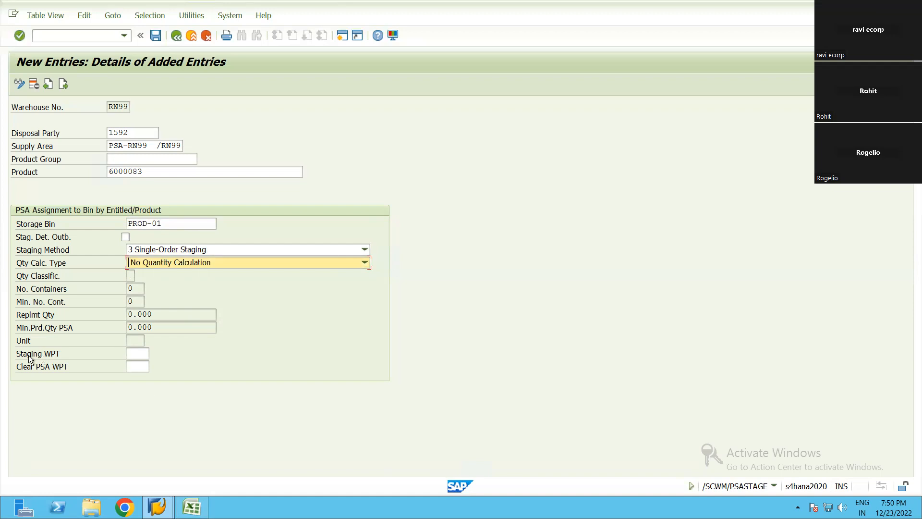
# Assign staging warehouse process type 2100, Stock Removal for Production Supply, to the entry
pyautogui.click(137, 353)
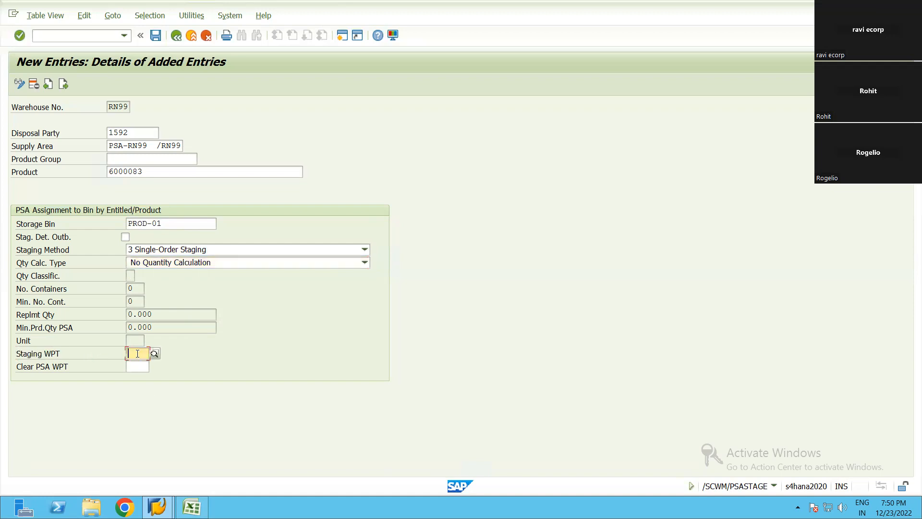
pyautogui.click(28, 356)
pyautogui.click(149, 354)
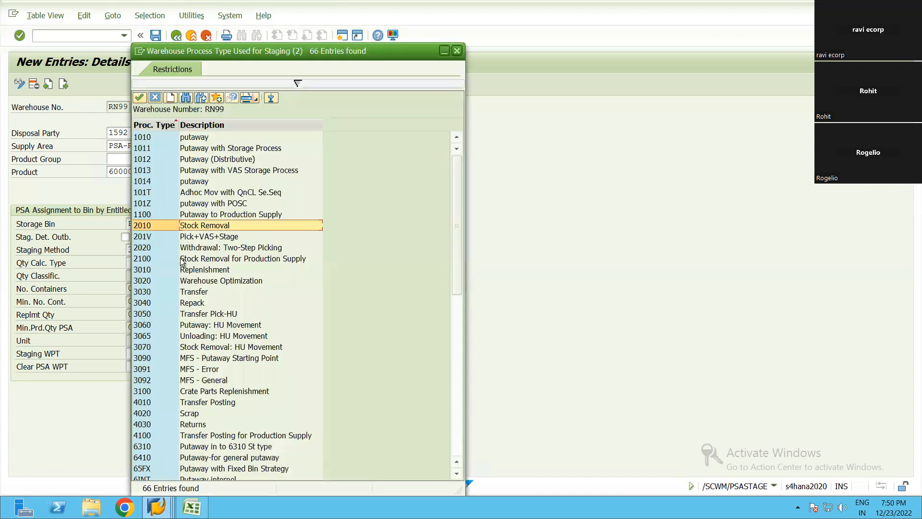
pyautogui.click(183, 259)
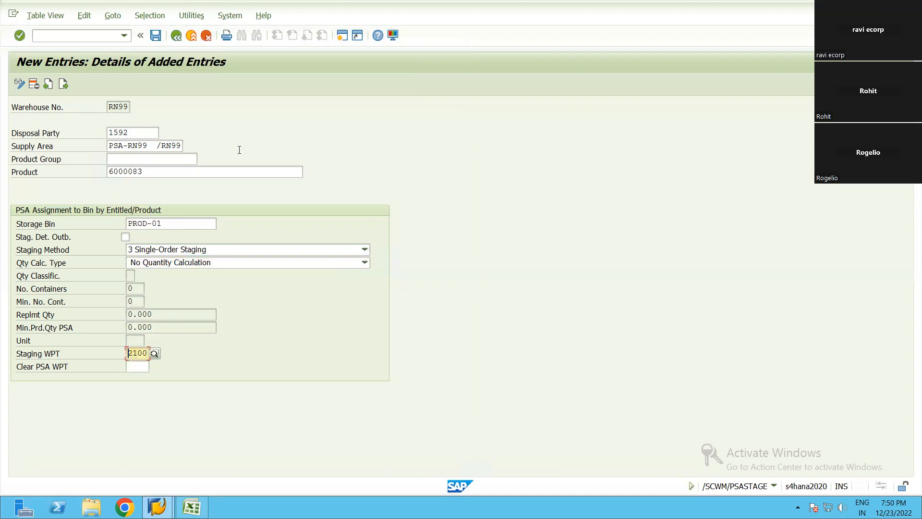
# Open the SAP Reference IMG from the SPRO customizing transaction in a new session
pyautogui.click(342, 35)
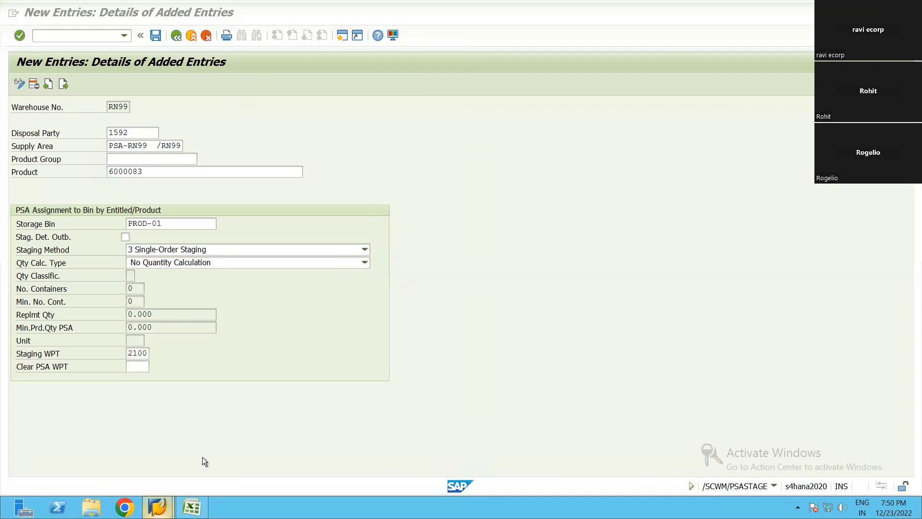
pyautogui.doubleClick(68, 120)
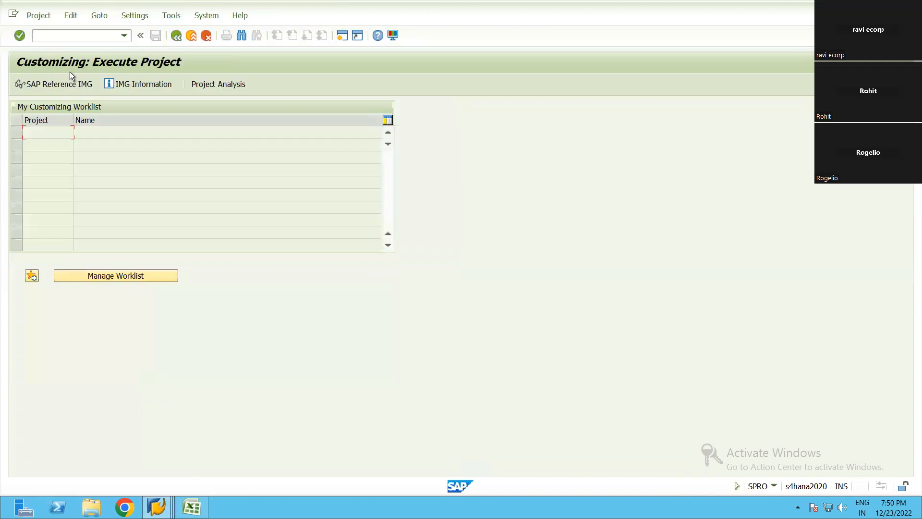
pyautogui.click(139, 292)
pyautogui.scroll(-2, 96, 351)
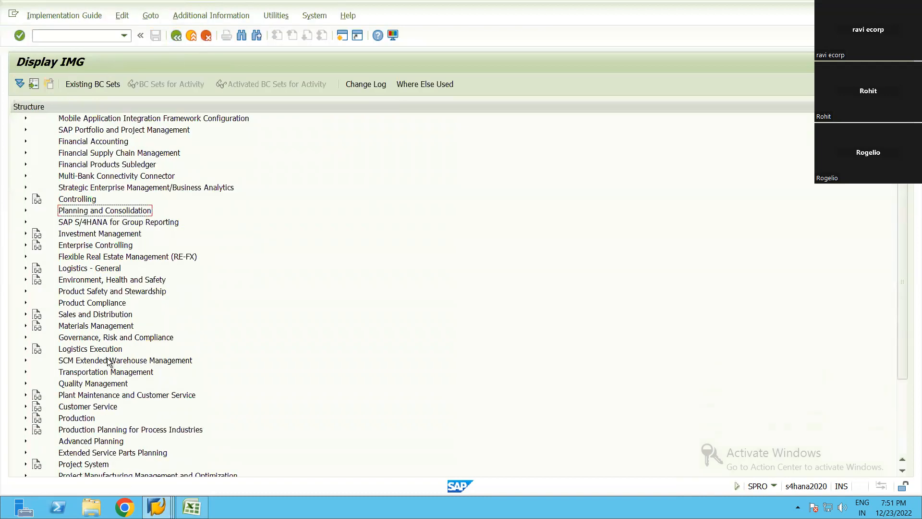
# Open the warehouse process type definition under Extended Warehouse Management, Cross-Process Settings, Warehouse Task
pyautogui.doubleClick(100, 363)
pyautogui.doubleClick(107, 373)
pyautogui.scroll(-2, 132, 374)
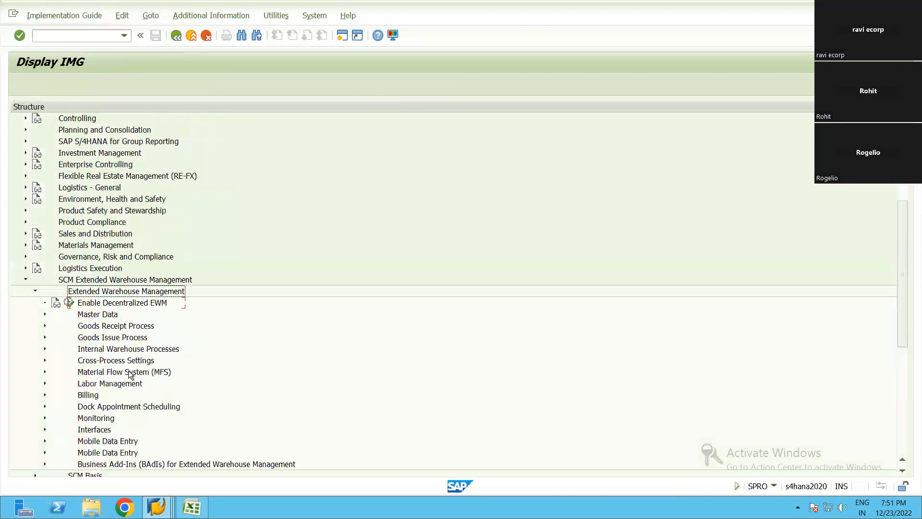
pyautogui.click(106, 295)
pyautogui.doubleClick(107, 304)
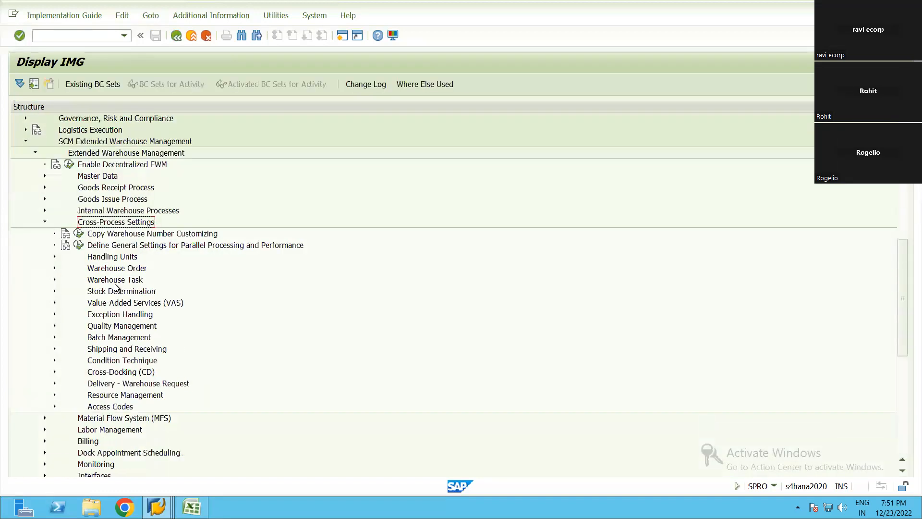
pyautogui.doubleClick(115, 281)
pyautogui.click(106, 329)
pyautogui.click(88, 325)
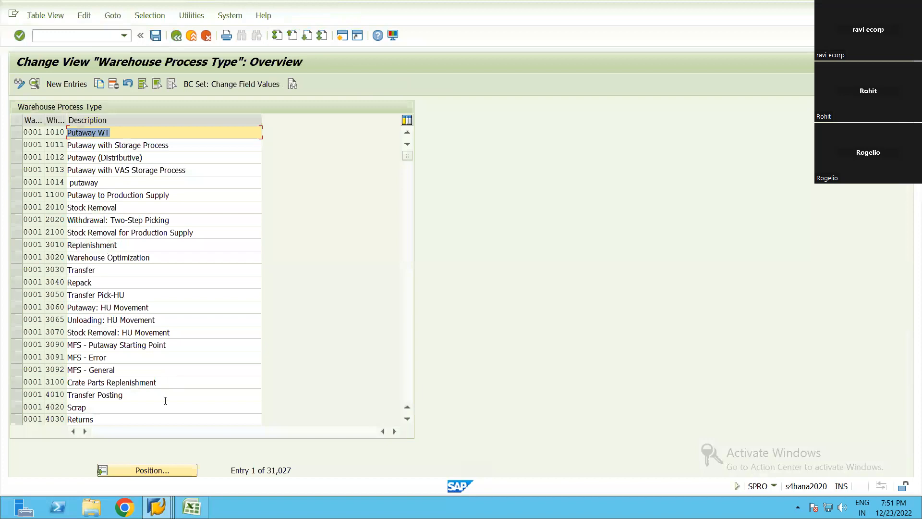
# Position the process type list at warehouse RN99 and open the details of process type 2100
pyautogui.click(151, 470)
pyautogui.write('RN99')
pyautogui.press('Tab')
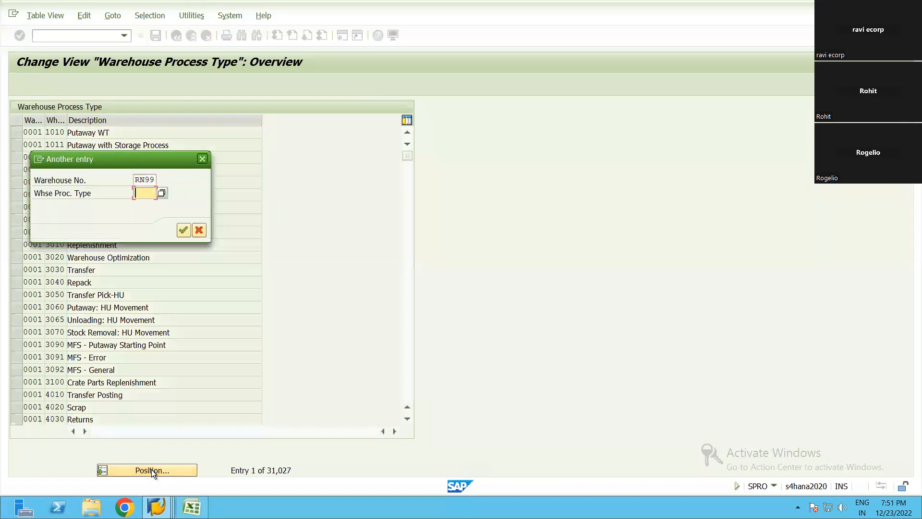
pyautogui.press('Return')
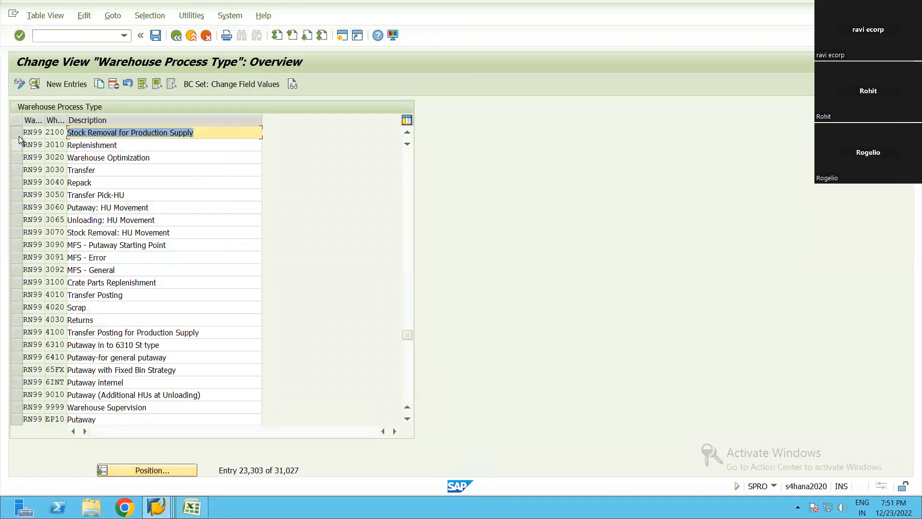
pyautogui.click(18, 135)
pyautogui.click(34, 84)
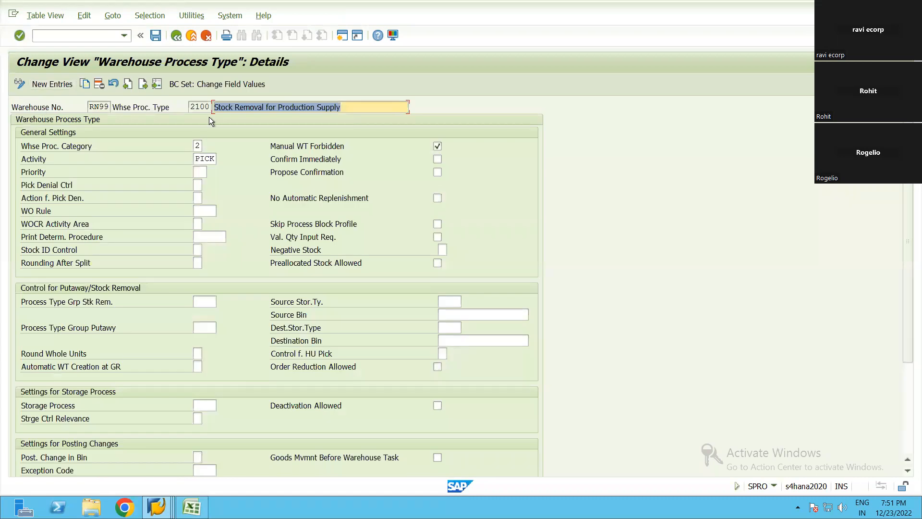
# Examine process type 2100's process category, activity and remaining settings, then return to the new staging entry
pyautogui.click(197, 145)
pyautogui.click(207, 145)
pyautogui.press('Down')
pyautogui.press('Return')
pyautogui.click(22, 157)
pyautogui.click(211, 158)
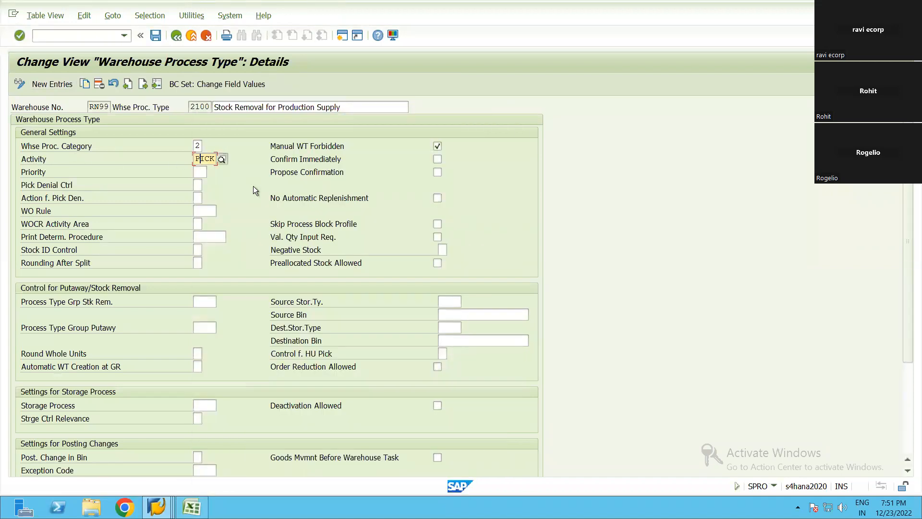
pyautogui.click(223, 159)
pyautogui.click(522, 51)
pyautogui.scroll(-5, 470, 334)
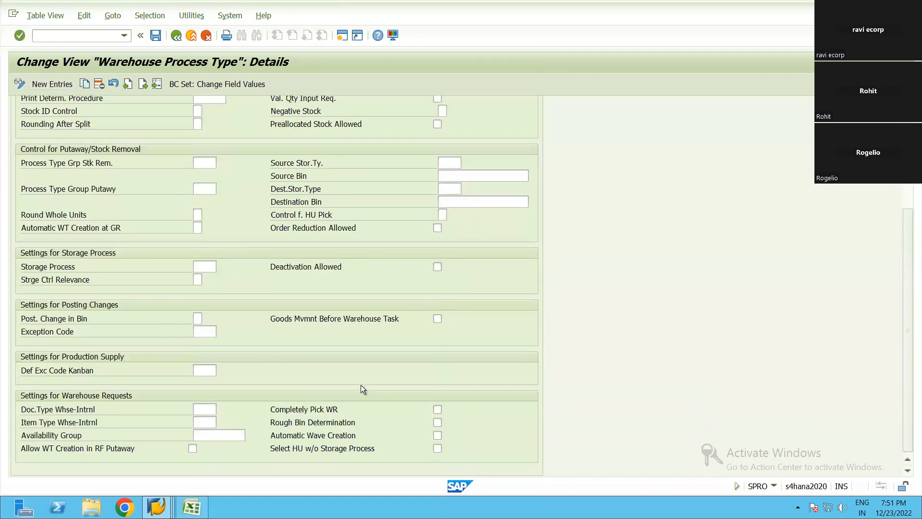
pyautogui.click(180, 35)
pyautogui.click(177, 35)
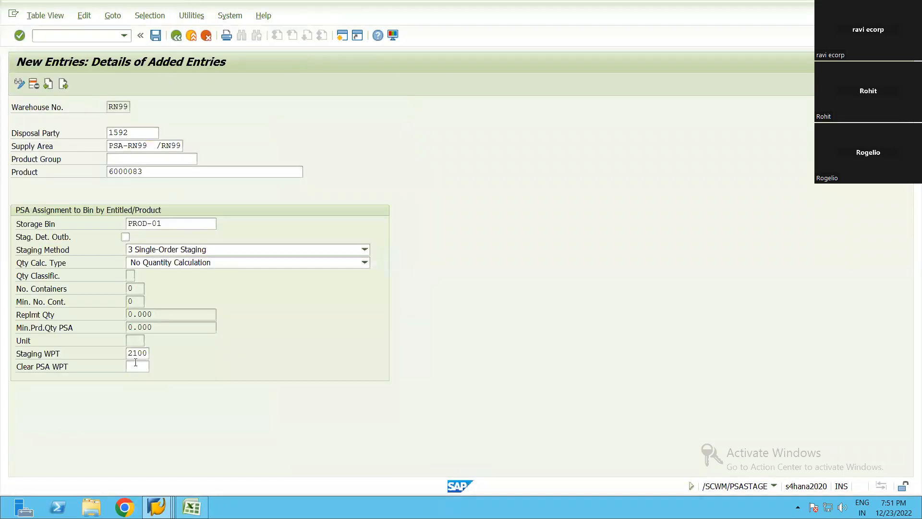
# Review the staging process type field against the preparation task list in the Excel workbook
pyautogui.click(145, 353)
pyautogui.moveTo(17, 353); pyautogui.dragTo(191, 492)
pyautogui.click(191, 507)
pyautogui.click(283, 367)
pyautogui.scroll(-4, 187, 272)
pyautogui.click(187, 271)
pyautogui.click(165, 504)
# Return to the SAP staging entry for product 6000083 and save it with the Clear PSA process type left blank
pyautogui.click(209, 428)
pyautogui.click(27, 366)
pyautogui.press('Tab')
pyautogui.click(154, 35)
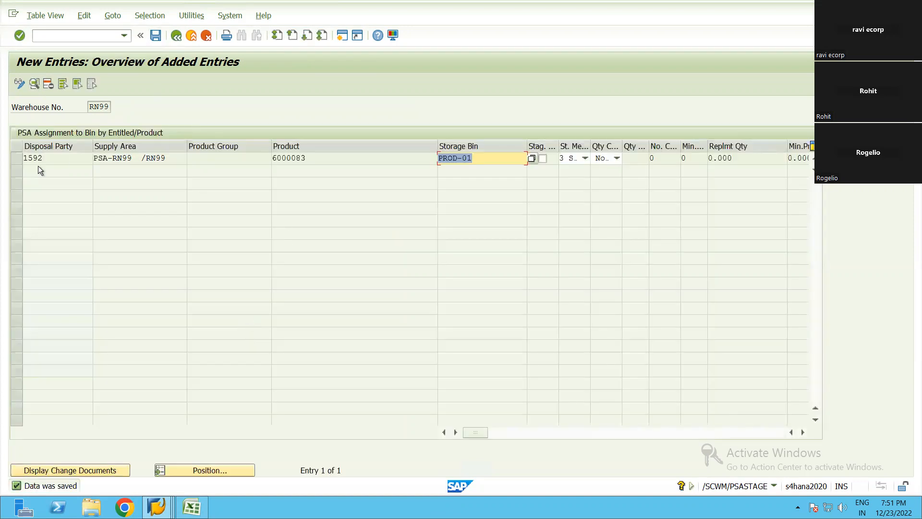
# Leave the new entries overview and reopen the PSA bin assignments for warehouse RN99 in change mode
pyautogui.click(15, 157)
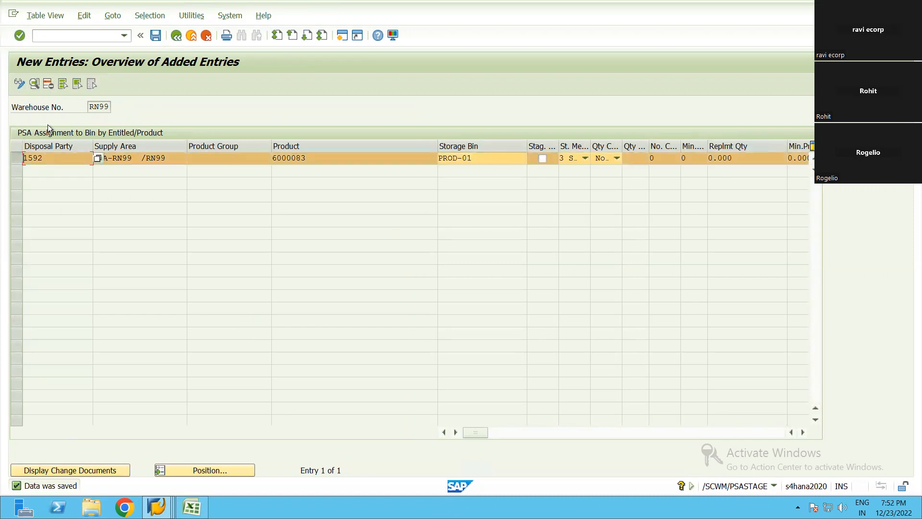
pyautogui.click(16, 158)
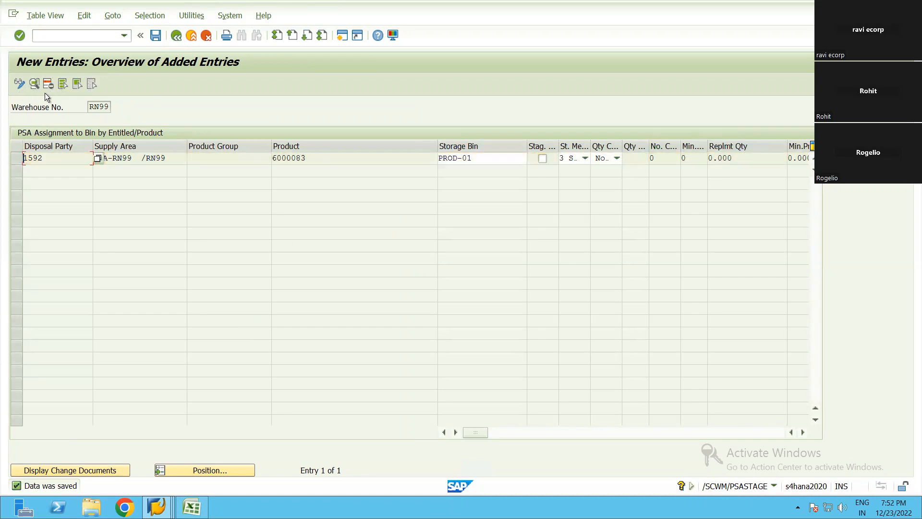
pyautogui.click(20, 84)
pyautogui.click(19, 84)
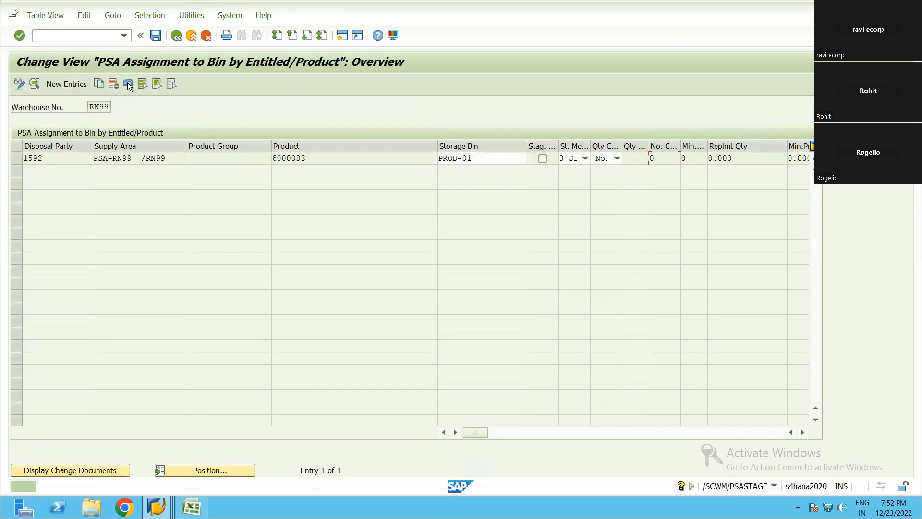
pyautogui.click(176, 35)
pyautogui.doubleClick(146, 382)
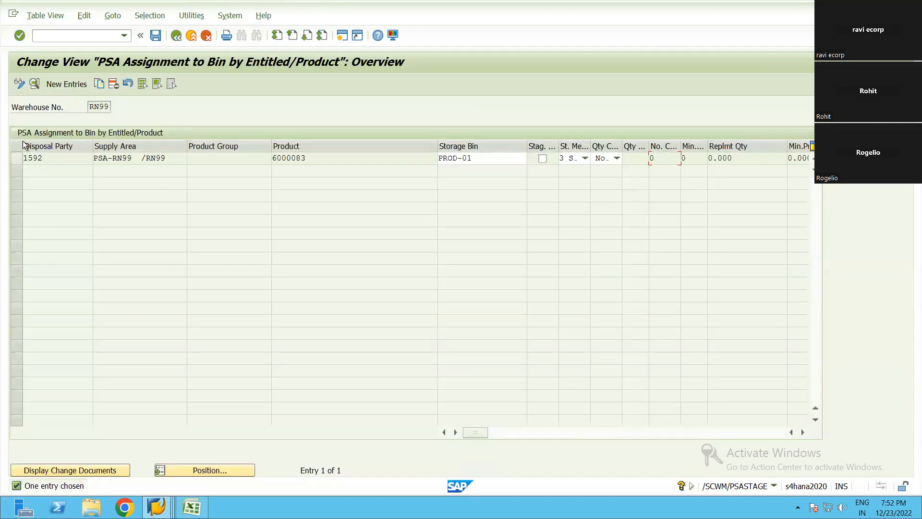
# Copy the 6000083 assignment as a new entry, using product 6000084 from cell E4 of the Excel workbook, and save it
pyautogui.click(17, 157)
pyautogui.click(99, 84)
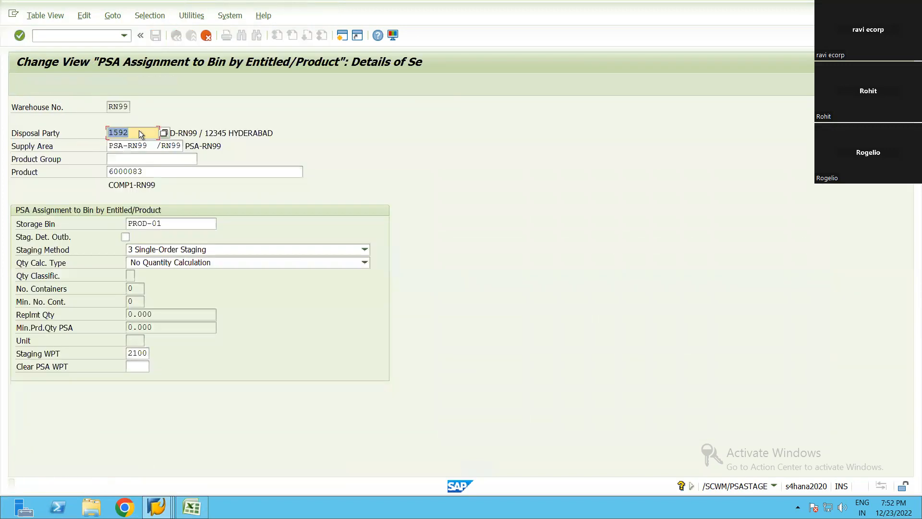
pyautogui.click(191, 506)
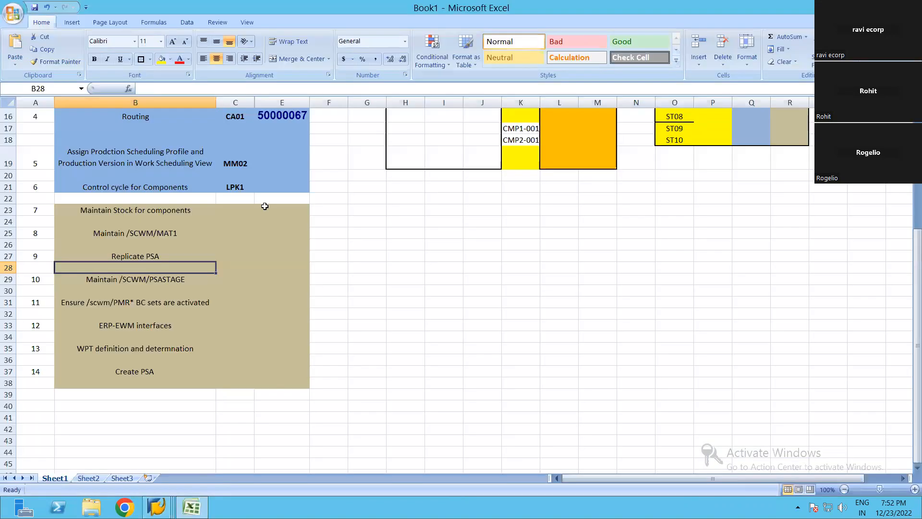
pyautogui.scroll(5, 295, 156)
pyautogui.click(292, 151)
pyautogui.hotkey('ctrl', 'c')
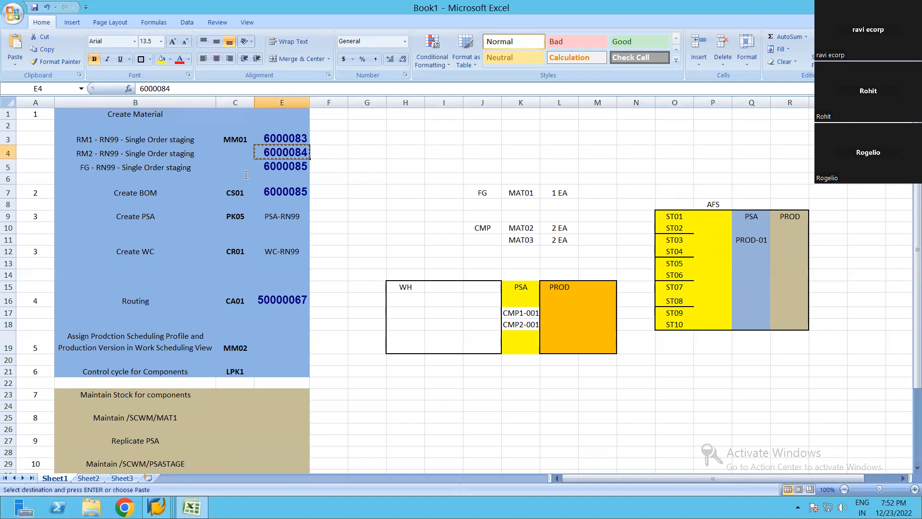
pyautogui.hotkey('alt', 'Tab')
pyautogui.press('Tab')
pyautogui.press('Tab')
pyautogui.hotkey('ctrl', 'v')
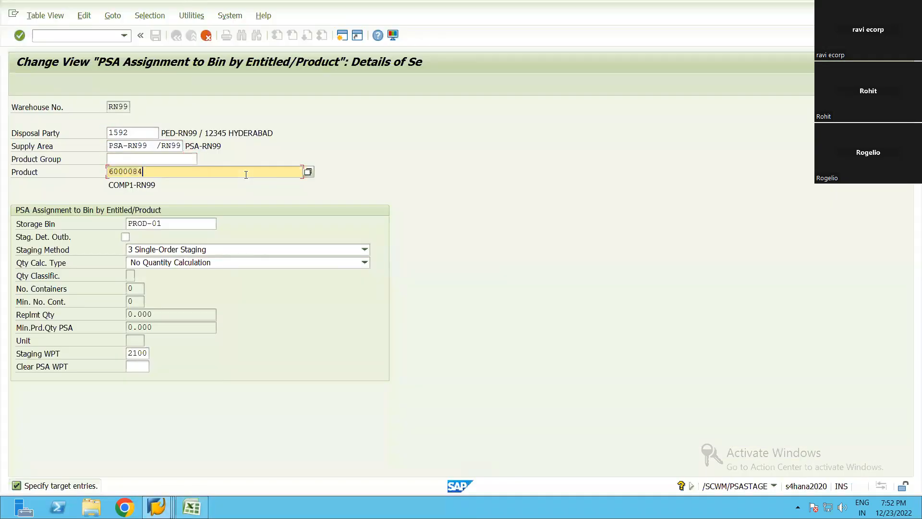
pyautogui.hotkey('ctrl', 's')
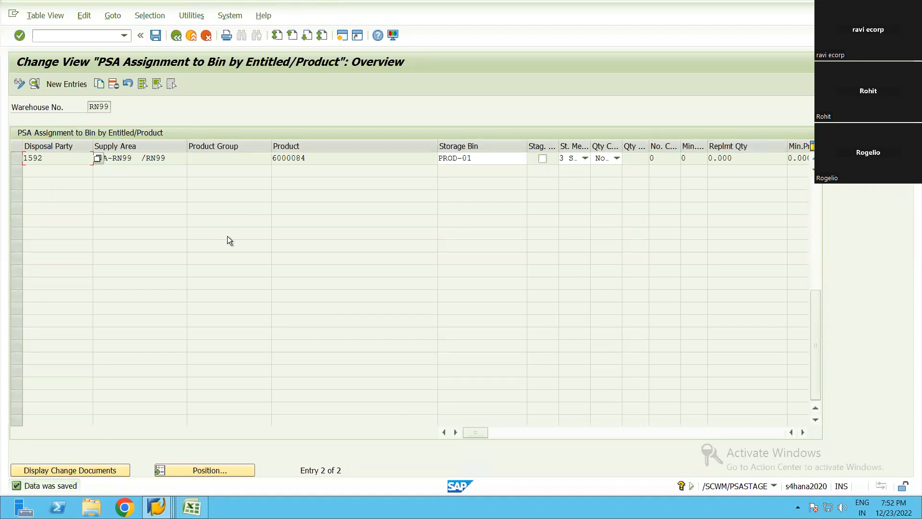
# Exit the assignment view and reopen /SCWM/PSASTAGE for warehouse RN99
pyautogui.press('F3')
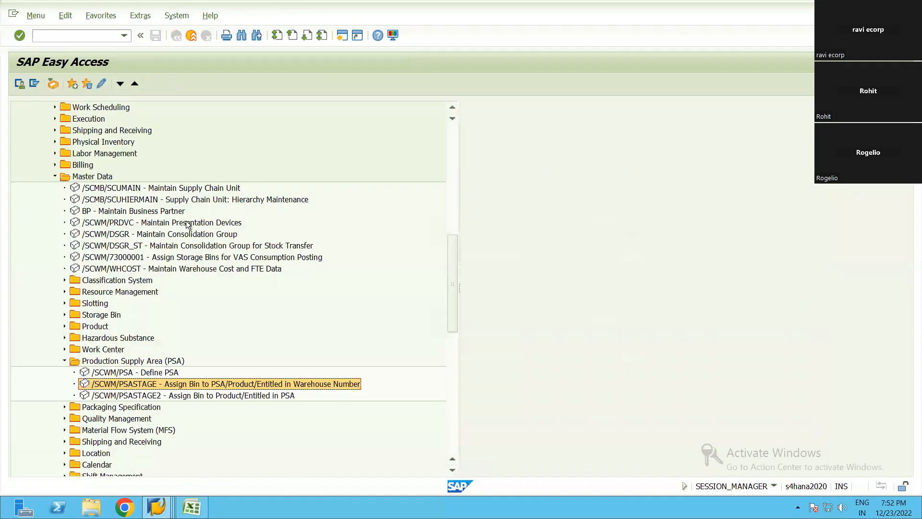
pyautogui.doubleClick(157, 385)
pyautogui.press('Down')
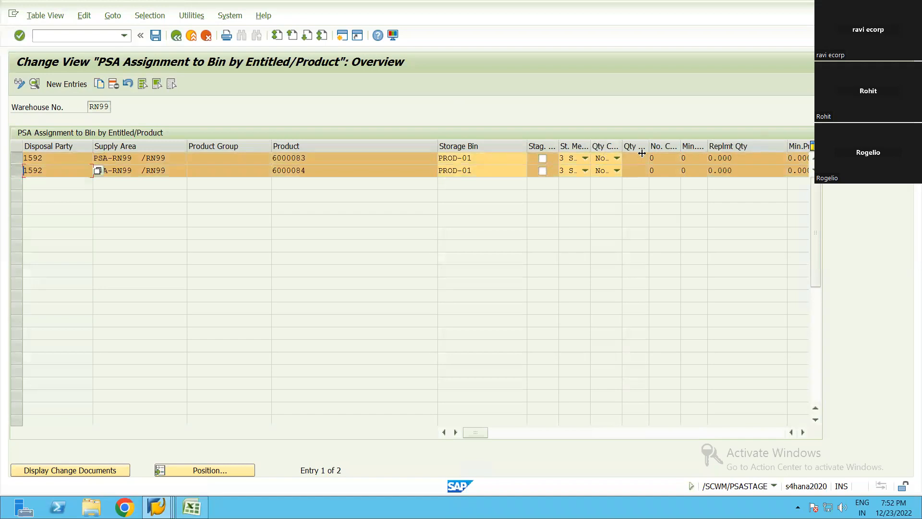
# Review the products, staging methods and storage bins of both PSA-RN99 assignments, widening the staging method column
pyautogui.click(330, 157)
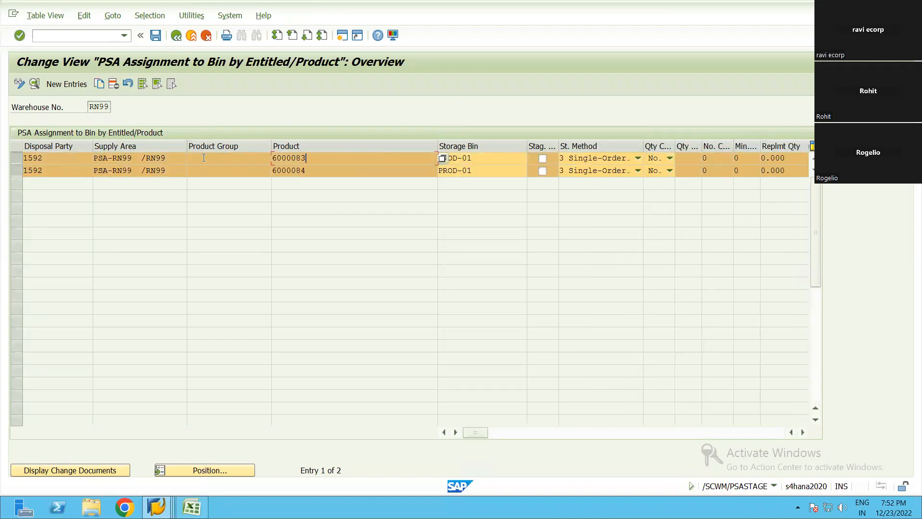
pyautogui.click(16, 158)
pyautogui.click(16, 171)
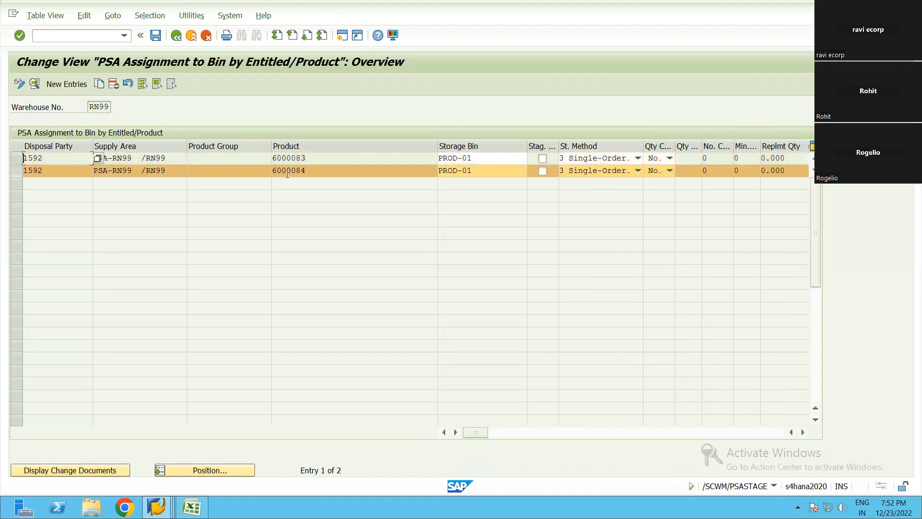
pyautogui.doubleClick(285, 162)
pyautogui.doubleClick(303, 171)
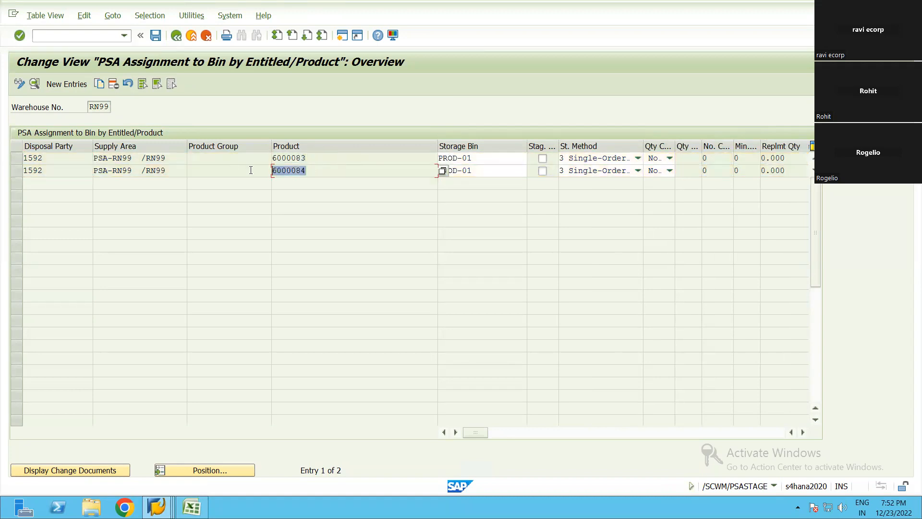
pyautogui.click(604, 172)
pyautogui.click(580, 174)
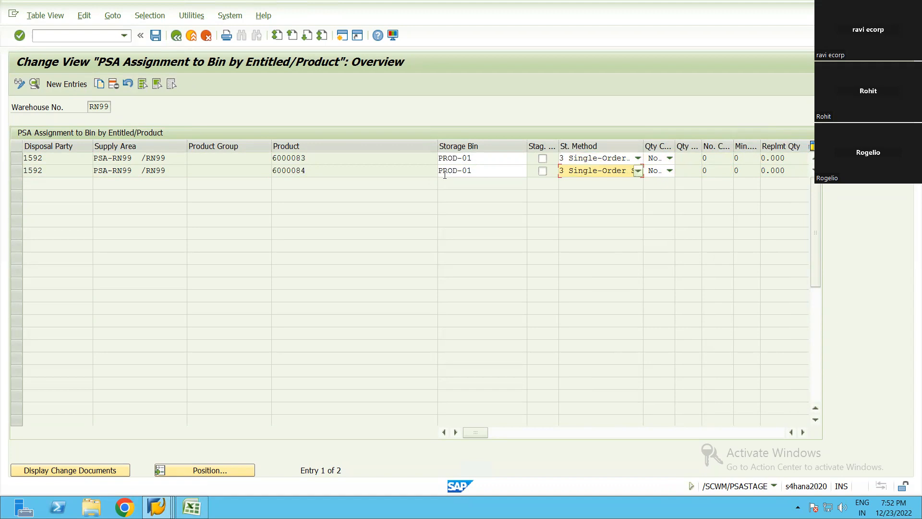
pyautogui.doubleClick(439, 162)
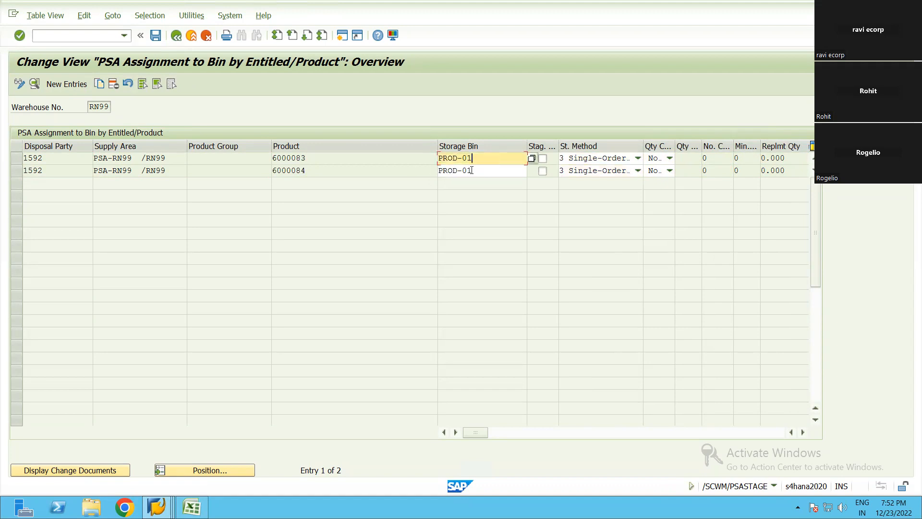
# Check the storage bin of the 6000084 assignment and the supply area, and leave the PSA assignment view
pyautogui.press('Down')
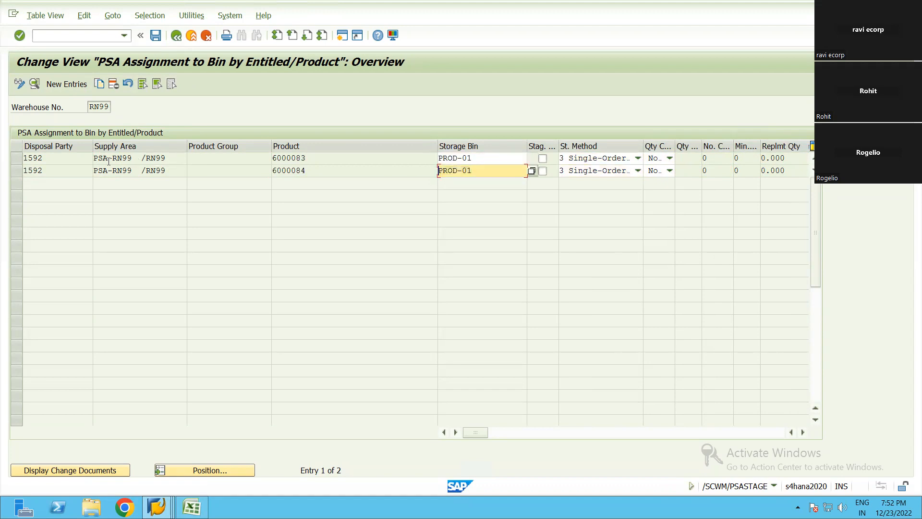
pyautogui.click(109, 162)
pyautogui.press('F3')
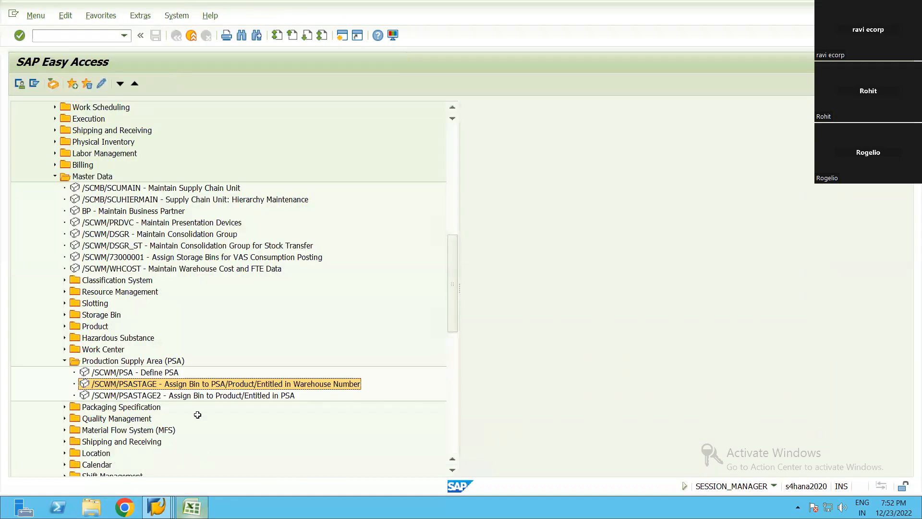
# Switch to the Excel workbook and review checklist items 7 to 10 and the remaining items 11 to 14
pyautogui.hotkey('alt', 'Tab')
pyautogui.scroll(-3, 125, 300)
pyautogui.moveTo(140, 297); pyautogui.dragTo(157, 351)
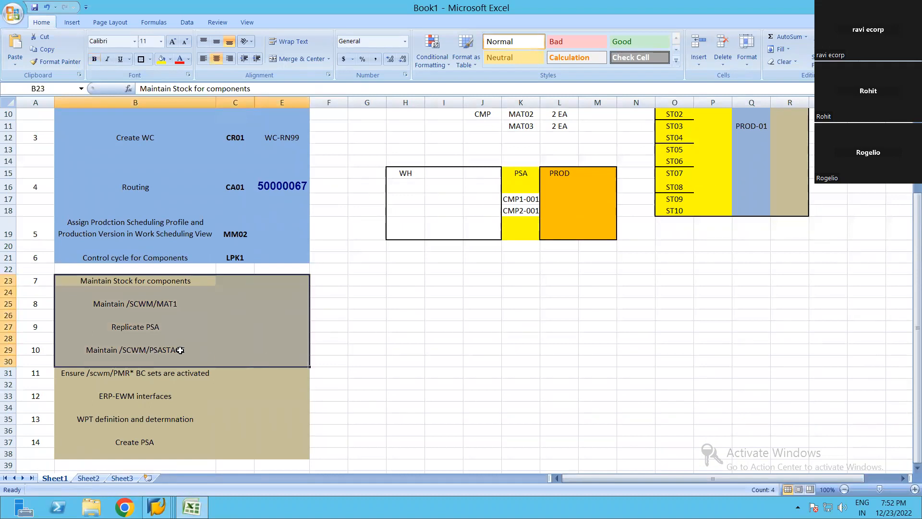
pyautogui.click(97, 382)
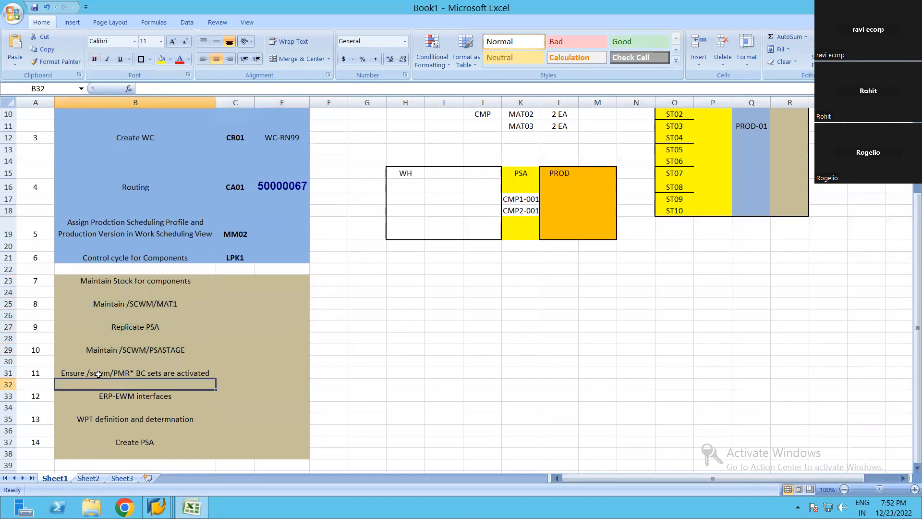
pyautogui.moveTo(125, 373); pyautogui.dragTo(130, 434)
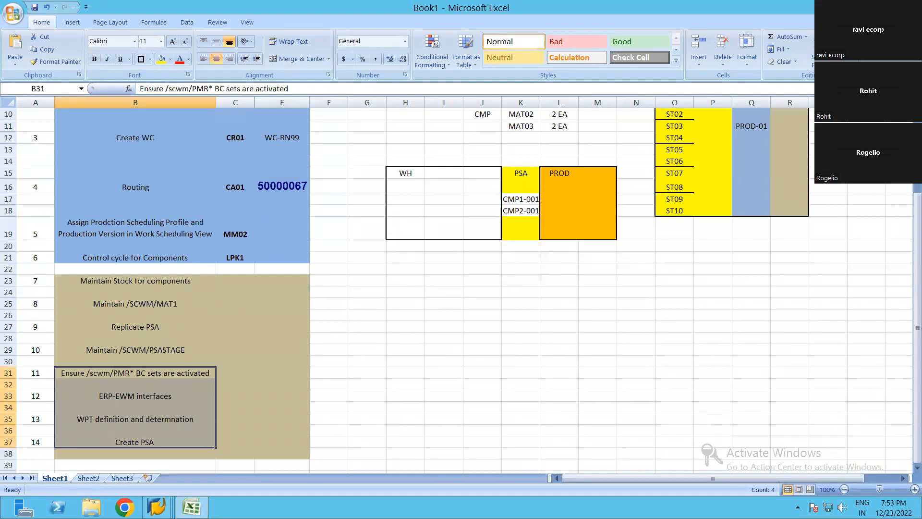
# Return to SAP, reopen /SCWM/PSASTAGE for RN99 and review the supply area, product group and storage bin of the assignments
pyautogui.hotkey('alt', 'Tab')
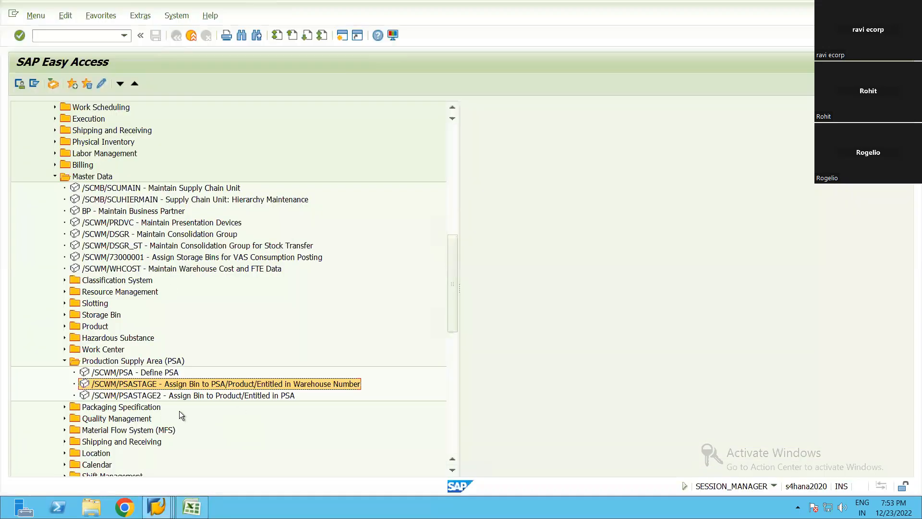
pyautogui.doubleClick(181, 383)
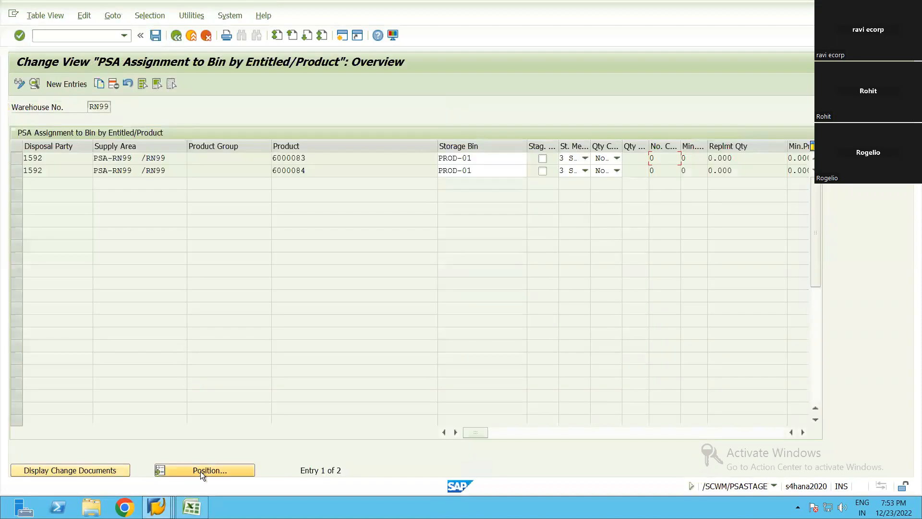
pyautogui.click(211, 159)
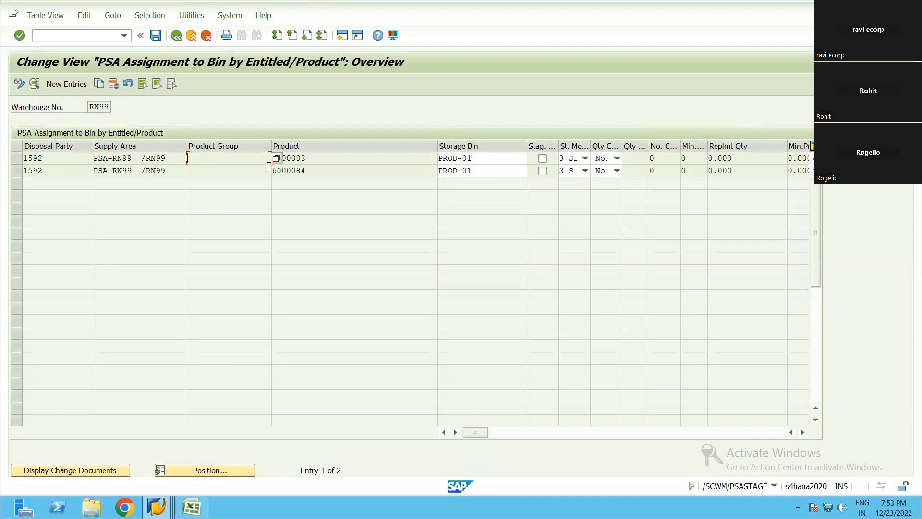
pyautogui.press('Tab')
pyautogui.click(130, 165)
pyautogui.click(189, 160)
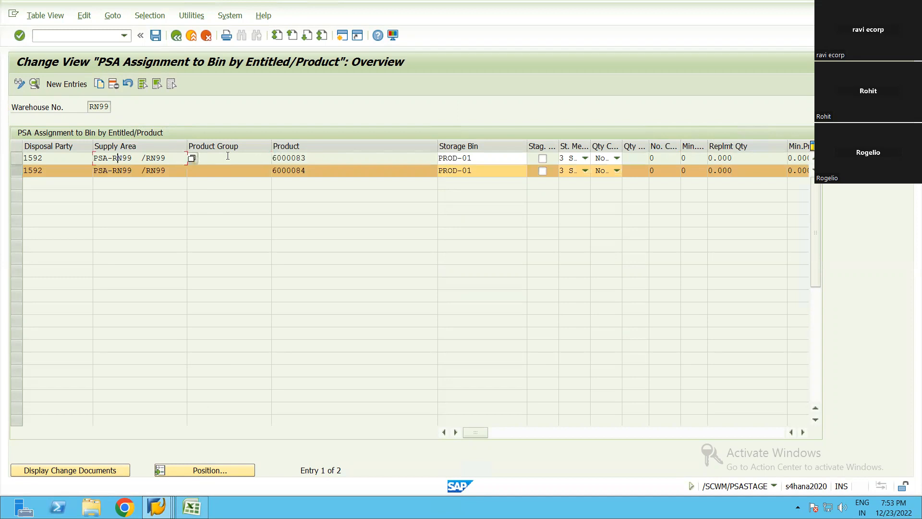
pyautogui.click(498, 159)
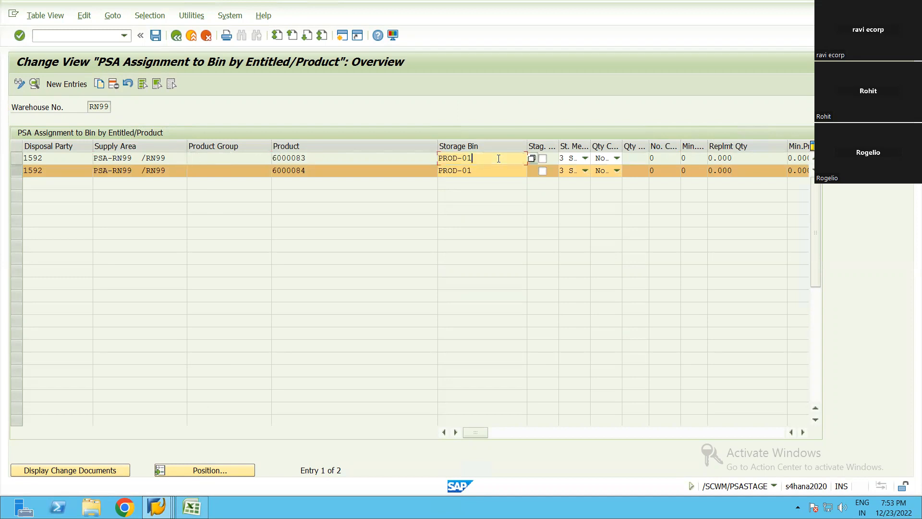
pyautogui.click(19, 176)
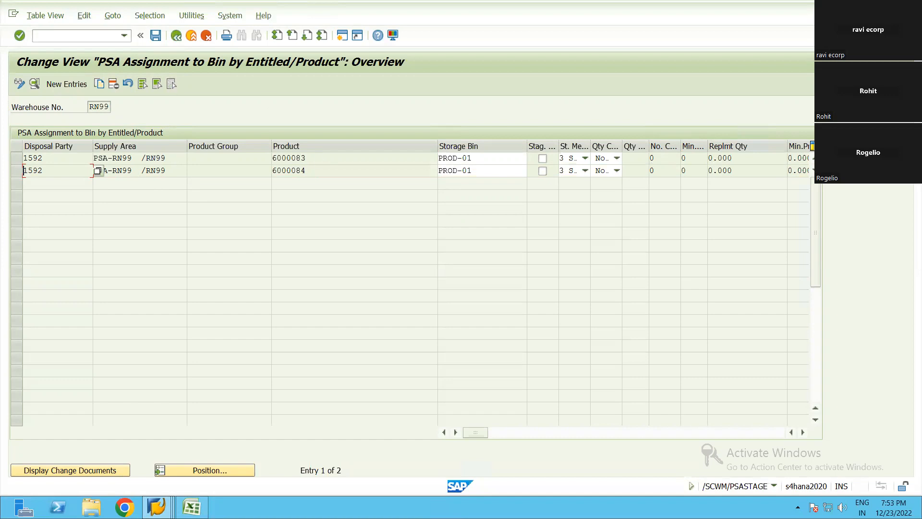
# Go back to the Excel checklist, review items 11 to 14 and select the /scwm/PMR* BC sets item
pyautogui.click(191, 507)
pyautogui.click(329, 361)
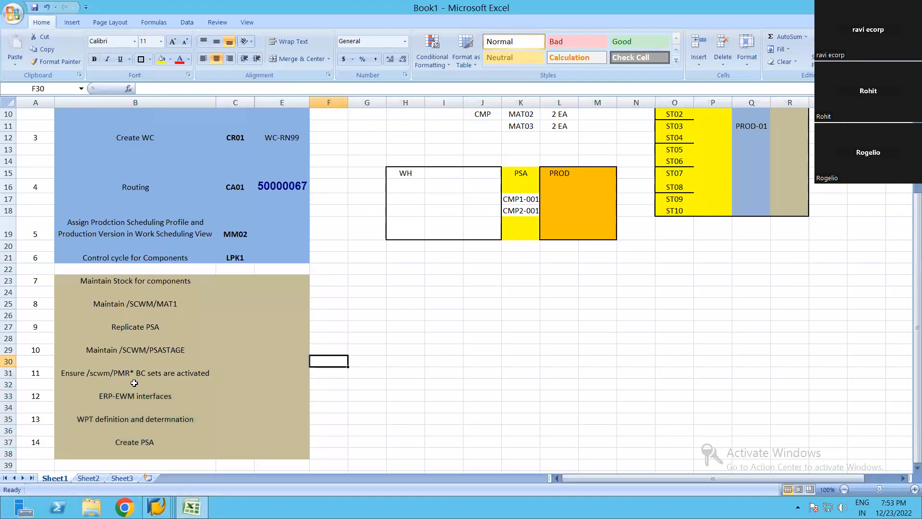
pyautogui.moveTo(144, 374); pyautogui.dragTo(150, 441)
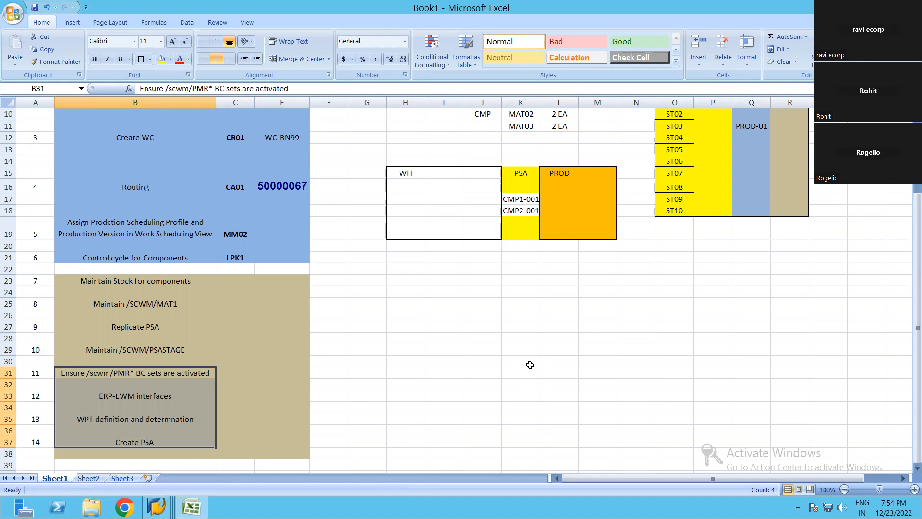
pyautogui.click(140, 373)
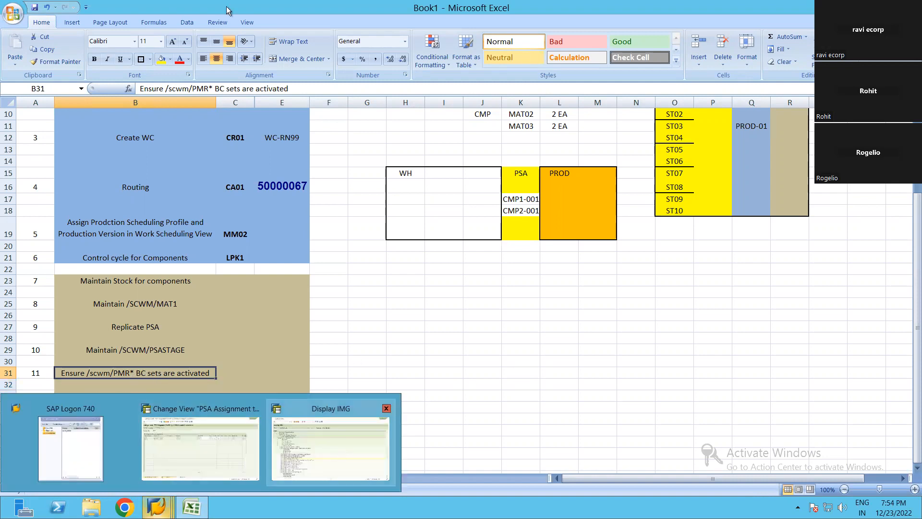
# Switch to the SAP Display IMG session and start transaction SCPR20 for BC set activation
pyautogui.click(322, 443)
pyautogui.click(64, 32)
pyautogui.write('/NSCP')
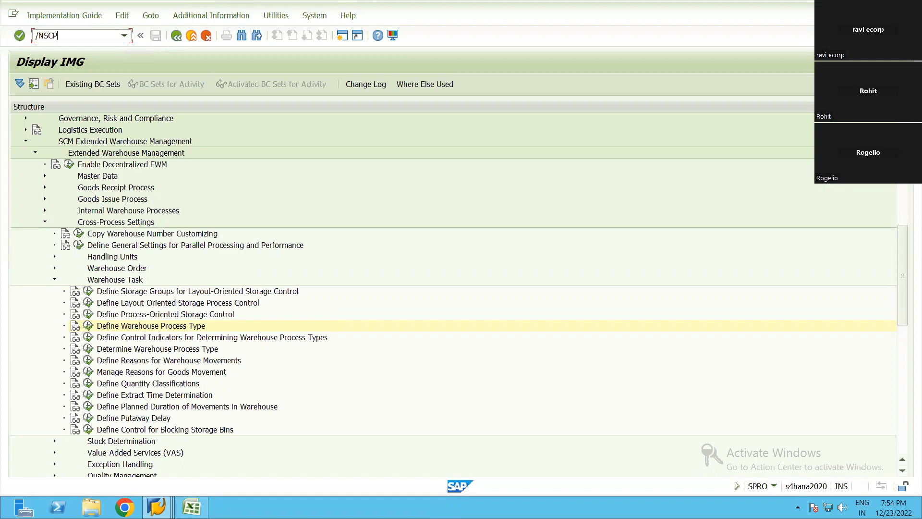
pyautogui.write('R20')
pyautogui.press('Return')
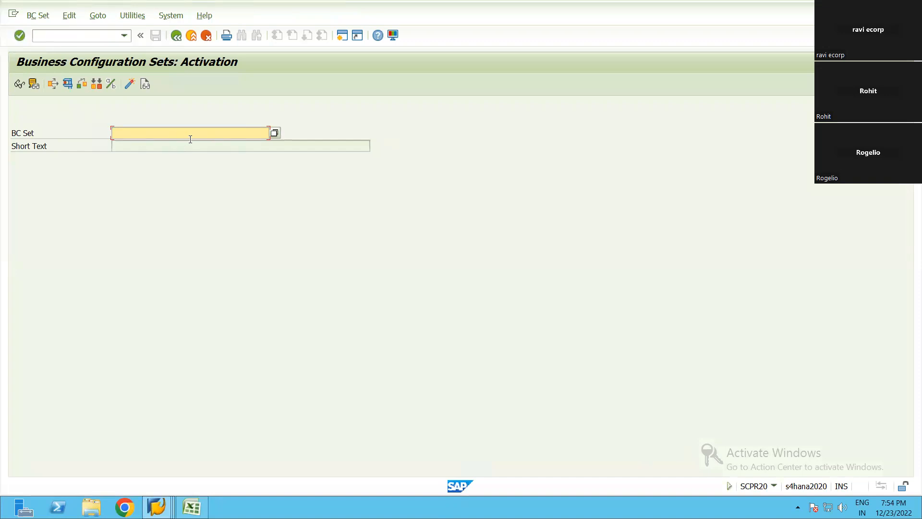
# Search for BC sets matching /SCWM/PMR* and choose /SCWM/PMR_HEADER from the results
pyautogui.write('/SCWM/')
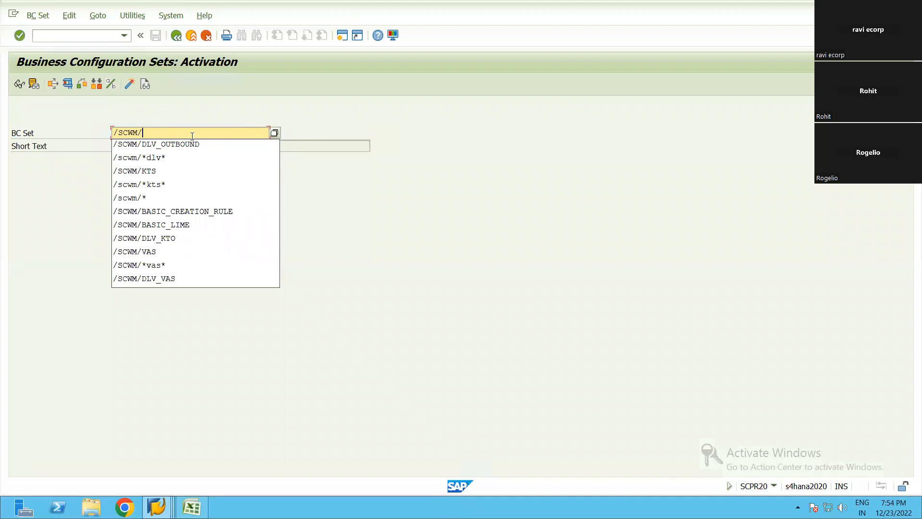
pyautogui.write('PMR*')
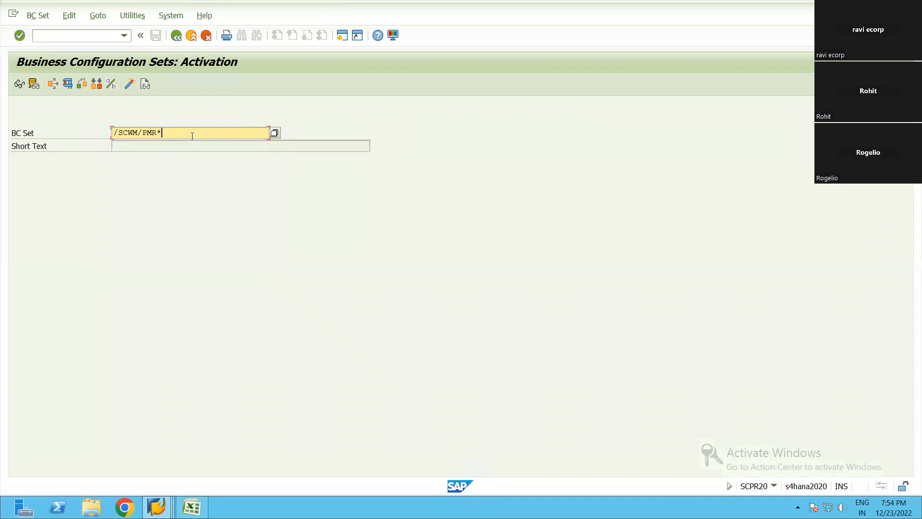
pyautogui.press('F4')
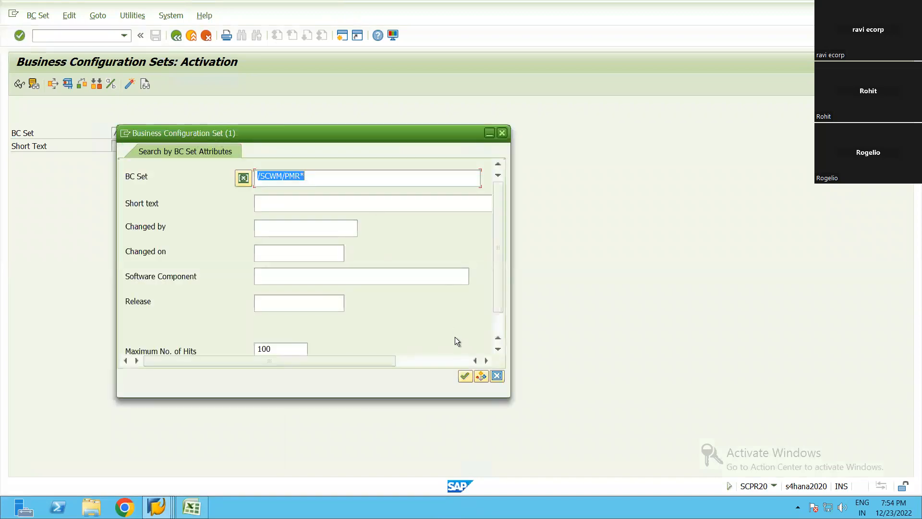
pyautogui.click(465, 380)
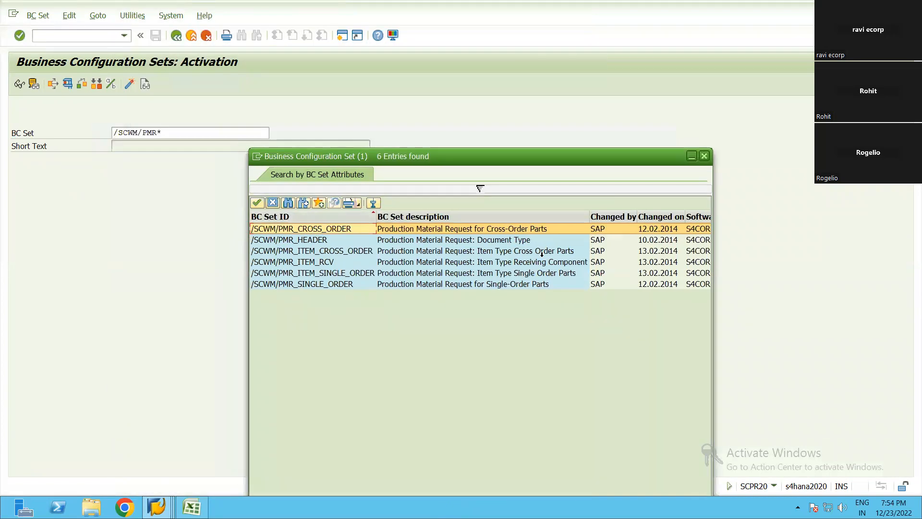
pyautogui.click(493, 263)
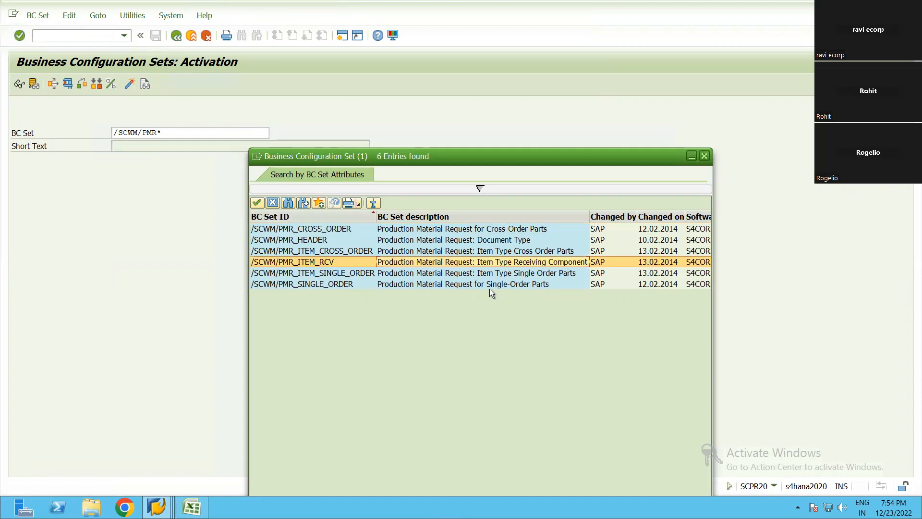
pyautogui.click(380, 241)
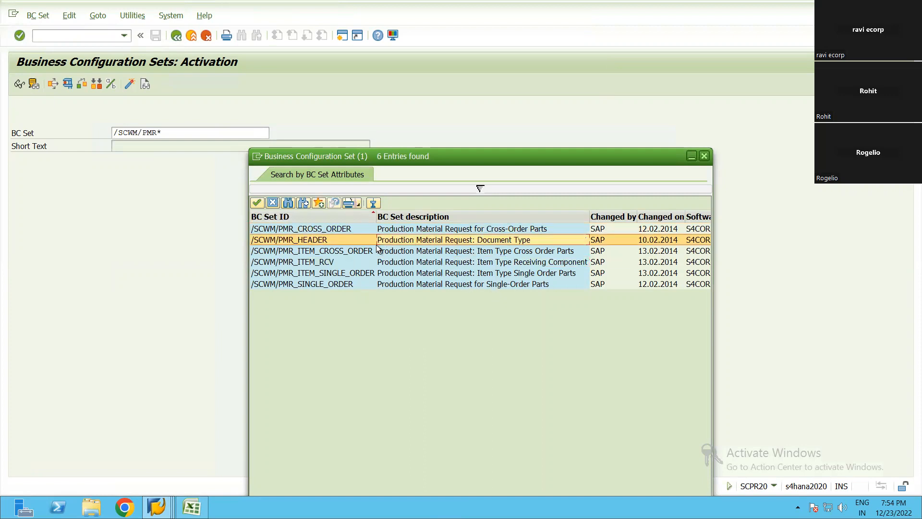
pyautogui.doubleClick(346, 242)
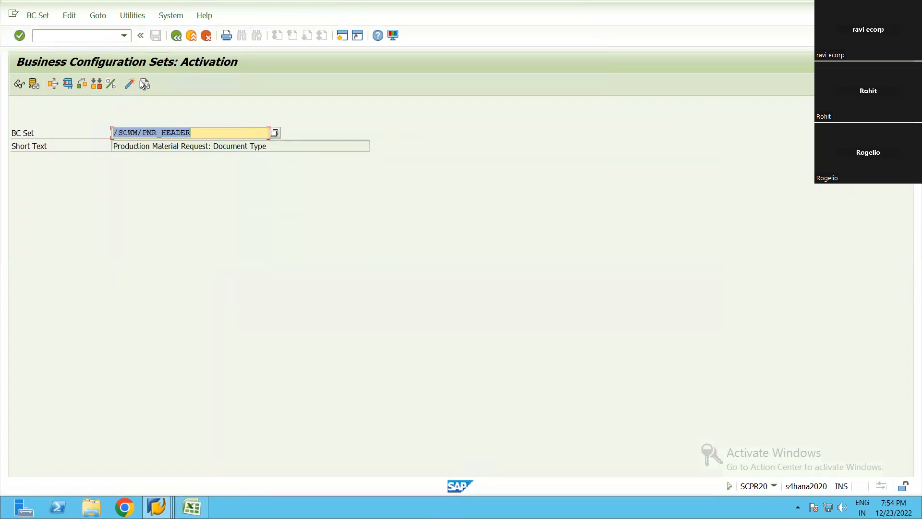
# Display the activation logs of /SCWM/PMR_HEADER, select the 18.04.2022 log and return to the activation screen
pyautogui.click(143, 84)
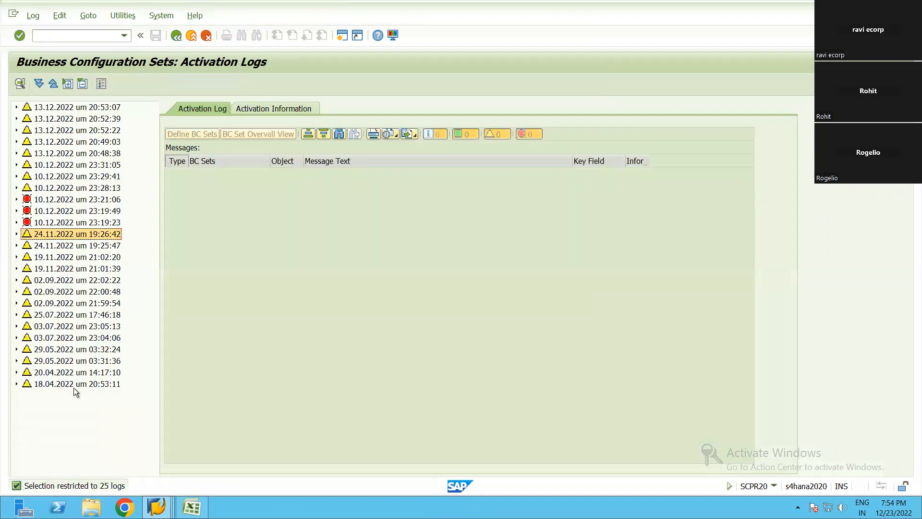
pyautogui.click(71, 384)
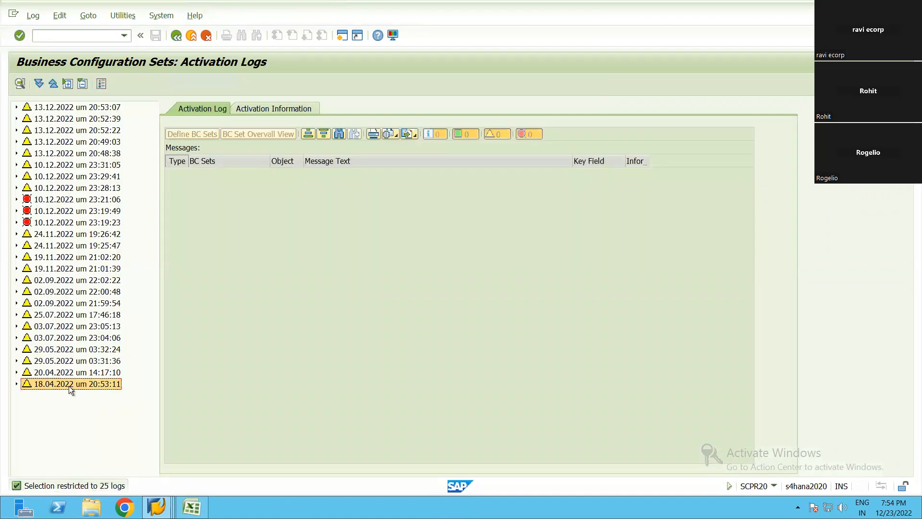
pyautogui.click(176, 36)
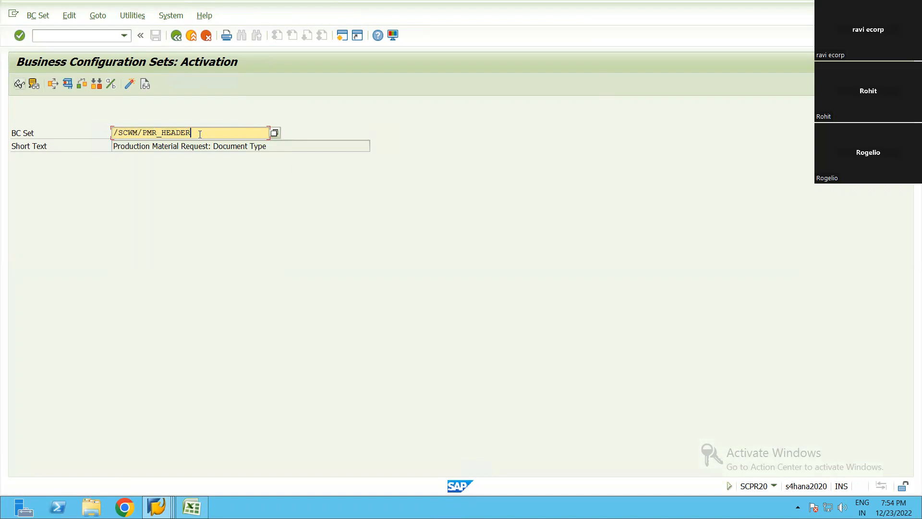
# Open the overall view of BC set /SCWM/PMR_HEADER and examine its quantity offsetting, status and date profile records
pyautogui.click(18, 85)
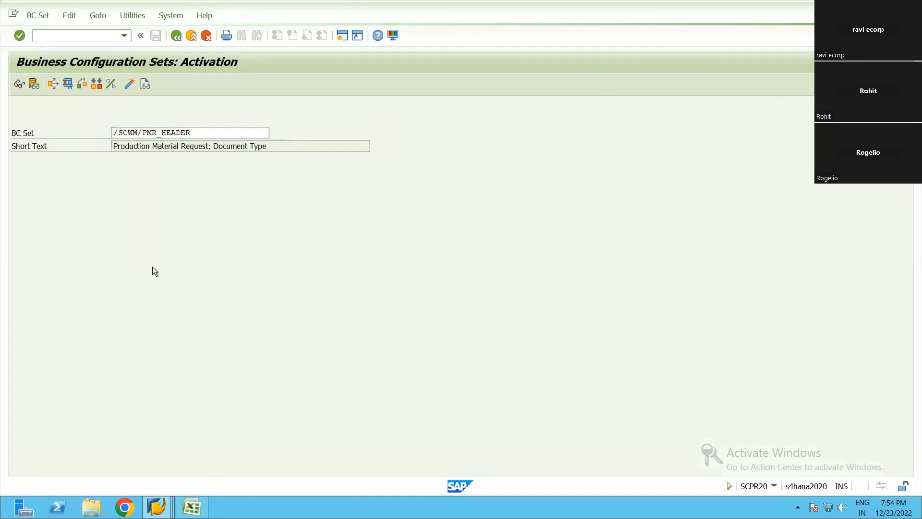
pyautogui.scroll(-5, 212, 344)
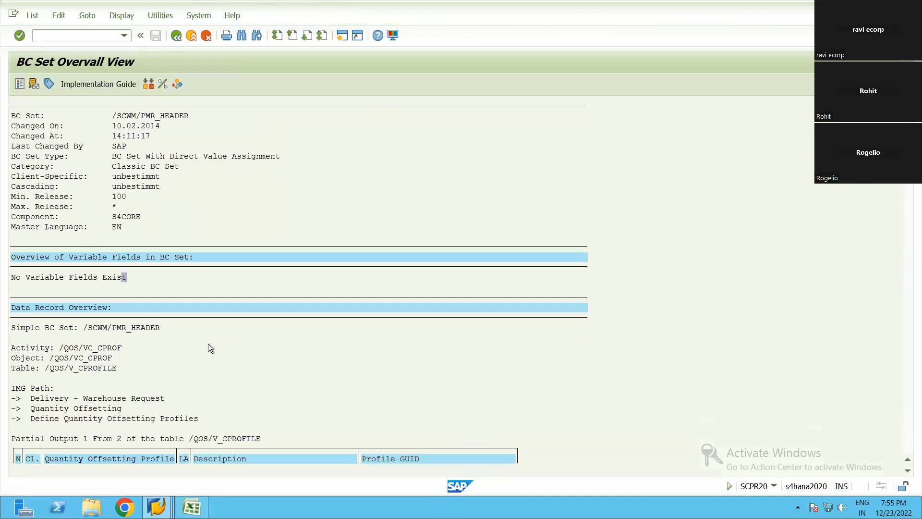
pyautogui.scroll(-4, 214, 333)
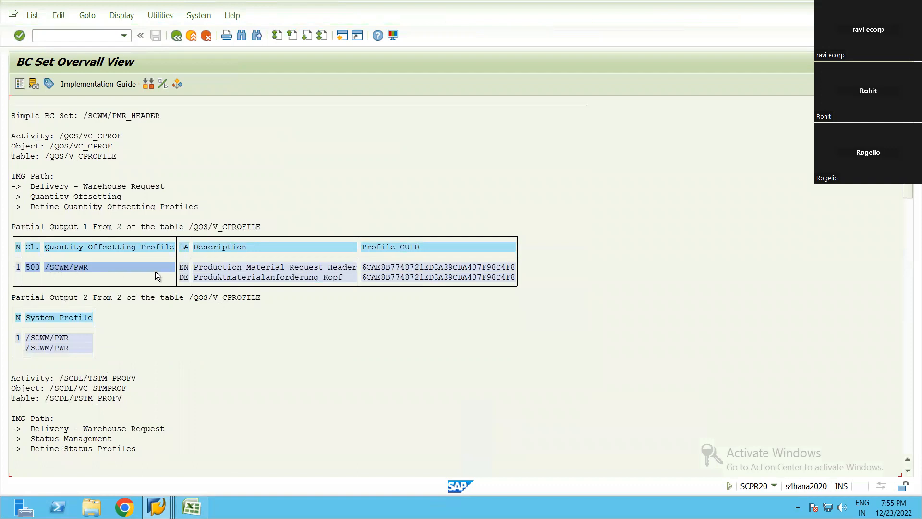
pyautogui.scroll(-4, 232, 302)
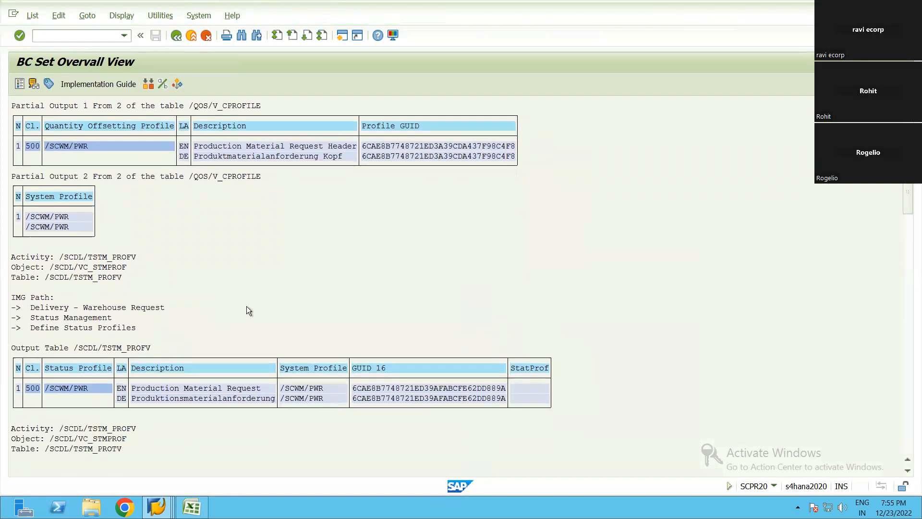
pyautogui.scroll(-2, 246, 310)
pyautogui.scroll(-2, 385, 333)
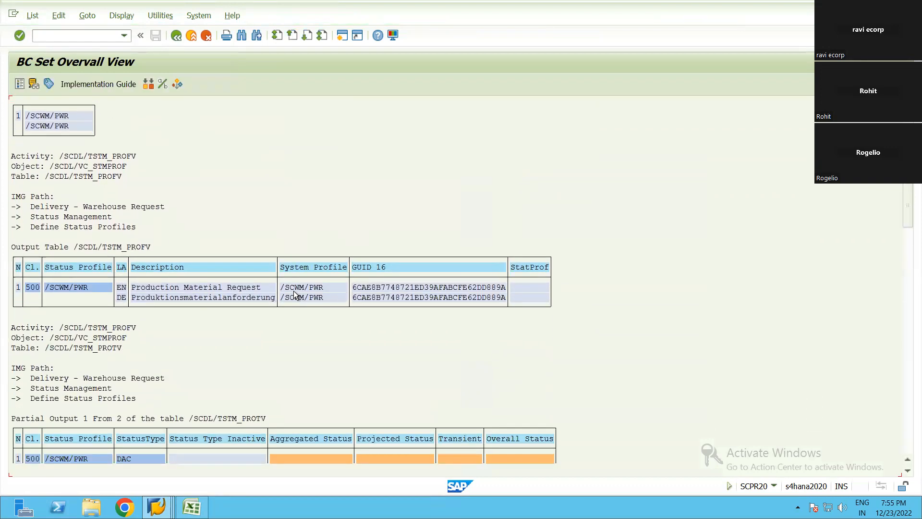
pyautogui.scroll(-5, 327, 342)
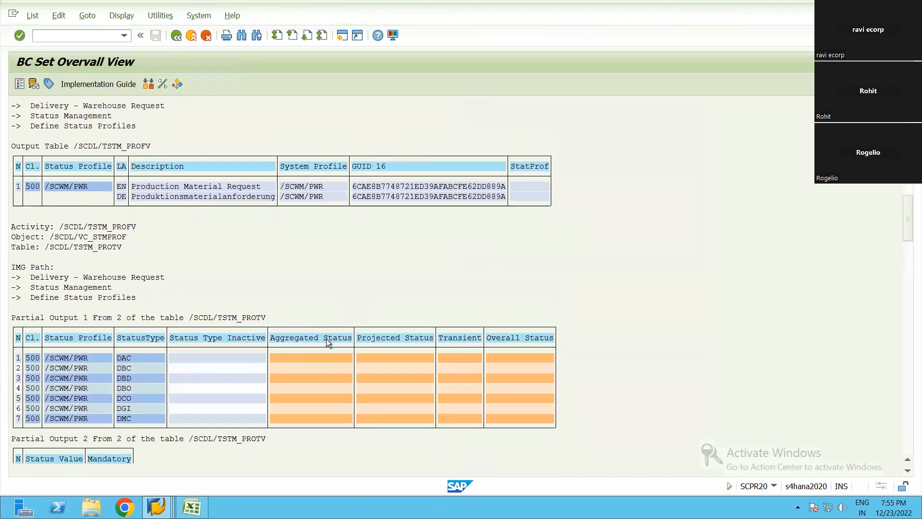
pyautogui.scroll(-6, 329, 342)
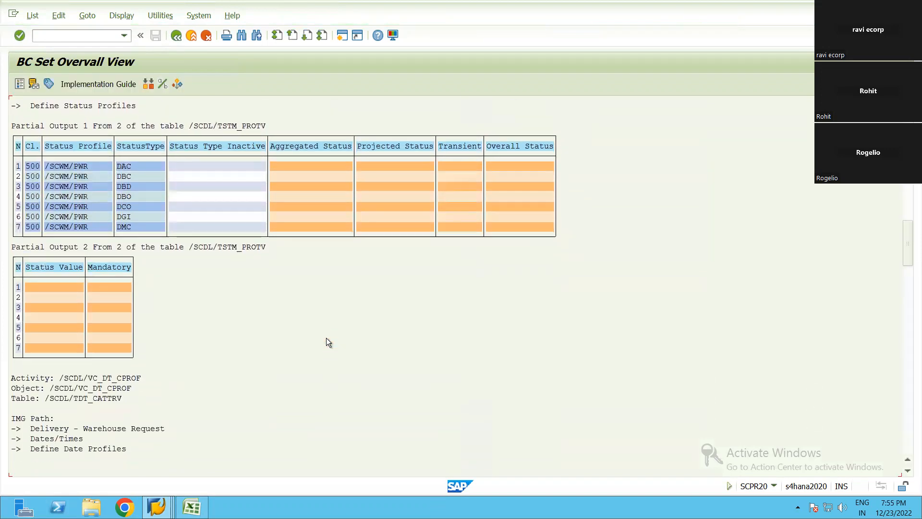
pyautogui.scroll(-6, 328, 342)
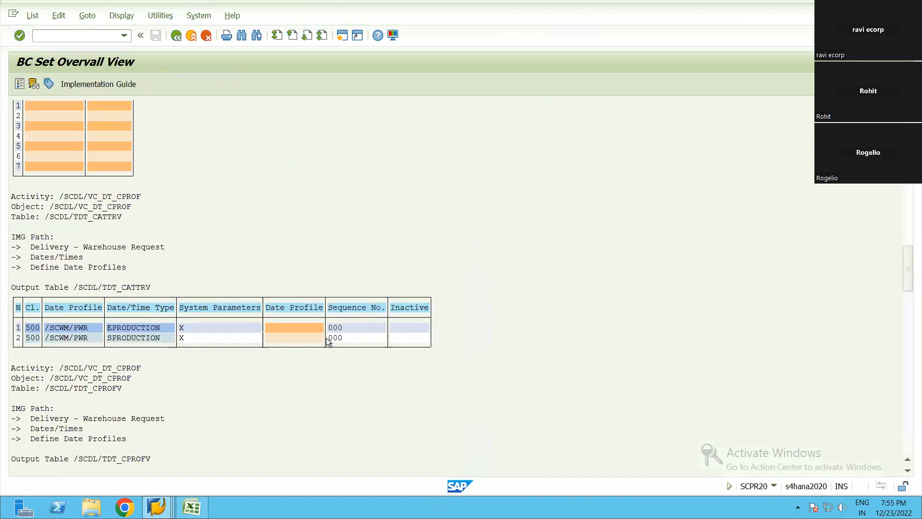
pyautogui.scroll(-3, 327, 339)
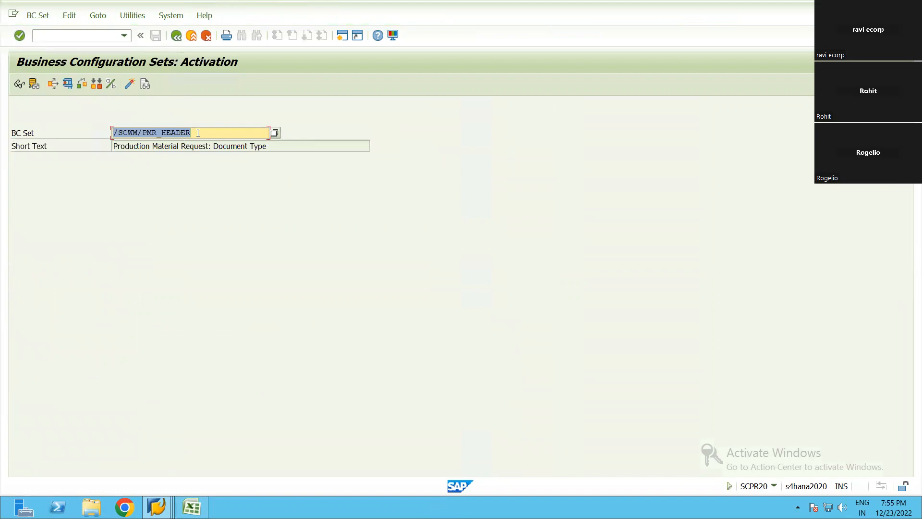
pyautogui.click(269, 213)
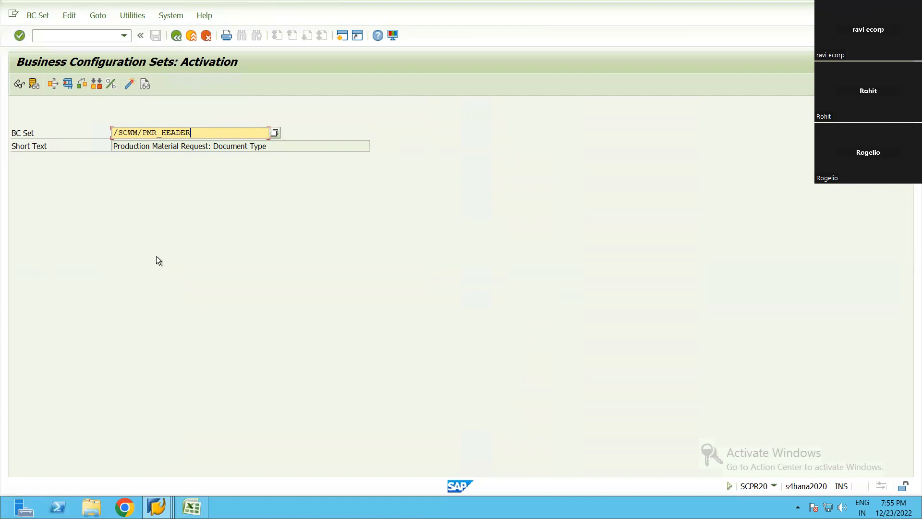
pyautogui.moveTo(204, 132); pyautogui.dragTo(126, 127)
pyautogui.press('F4')
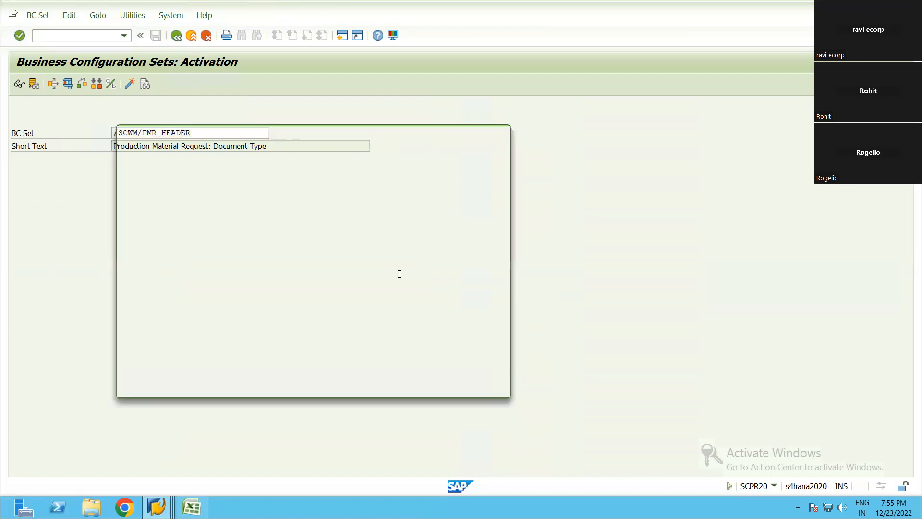
pyautogui.press('Escape')
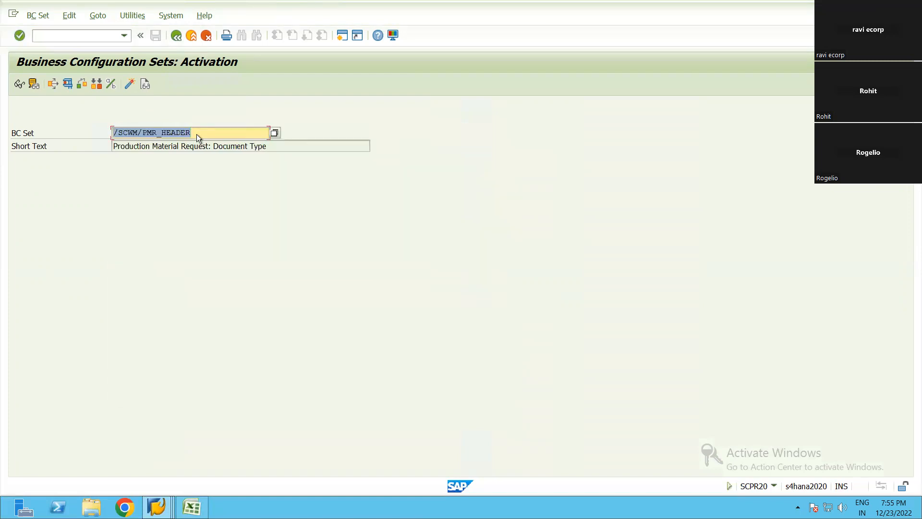
pyautogui.click(197, 134)
pyautogui.press('BackSpace')
pyautogui.press('BackSpace')
pyautogui.press('BackSpace')
pyautogui.press('BackSpace')
pyautogui.press('BackSpace')
pyautogui.press('BackSpace')
pyautogui.press('BackSpace')
pyautogui.press('BackSpace')
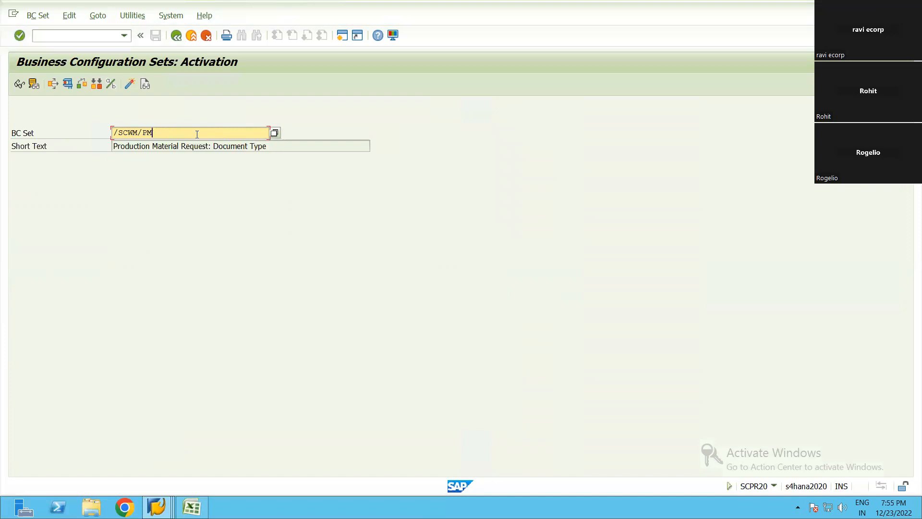
# Leave BC set activation and select the ERP-EWM interfaces item in the Excel checklist
pyautogui.press('F3')
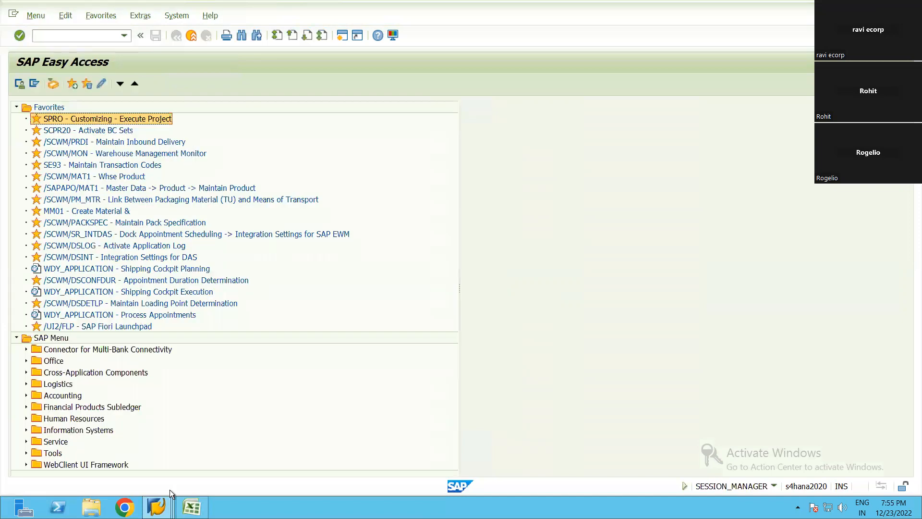
pyautogui.hotkey('alt', 'Tab')
pyautogui.click(176, 348)
pyautogui.scroll(-3, 135, 292)
pyautogui.click(140, 287)
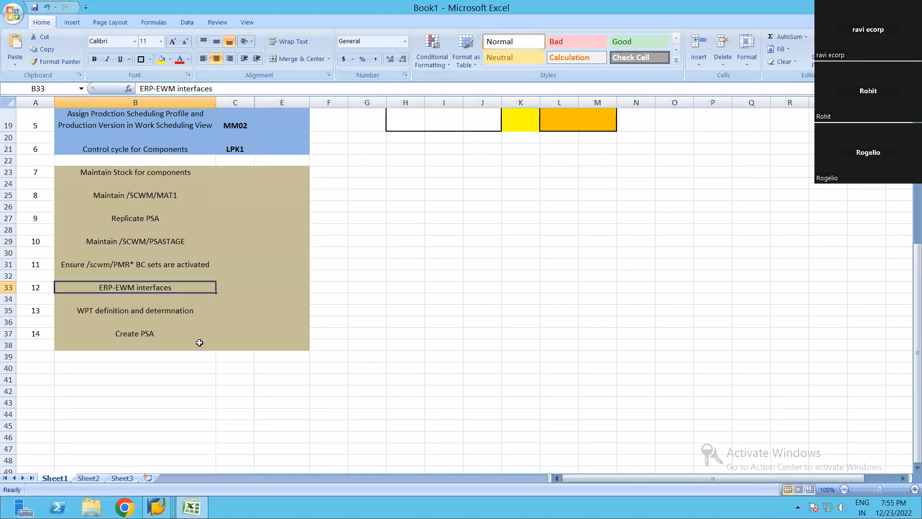
# Switch to the SAP Easy Access session, start transaction SPRO and display the SAP Customizing Implementation Guide
pyautogui.click(157, 506)
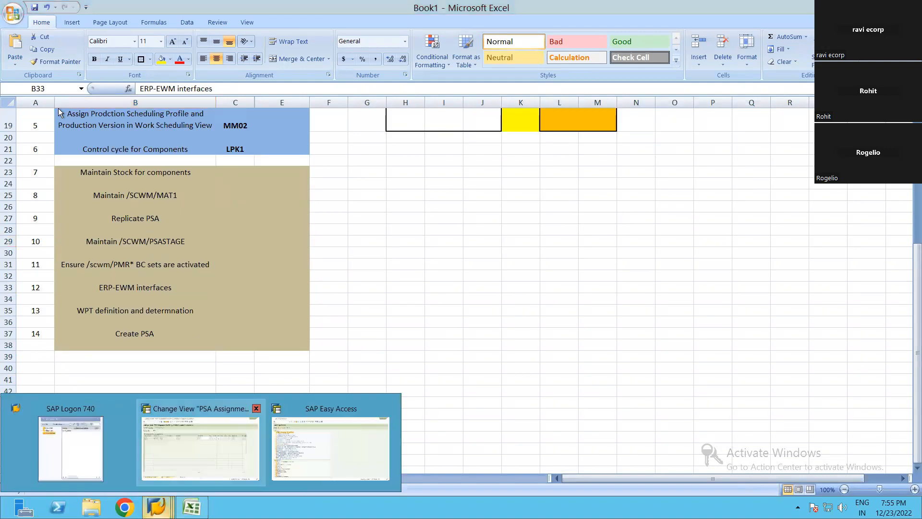
pyautogui.click(338, 440)
pyautogui.click(49, 37)
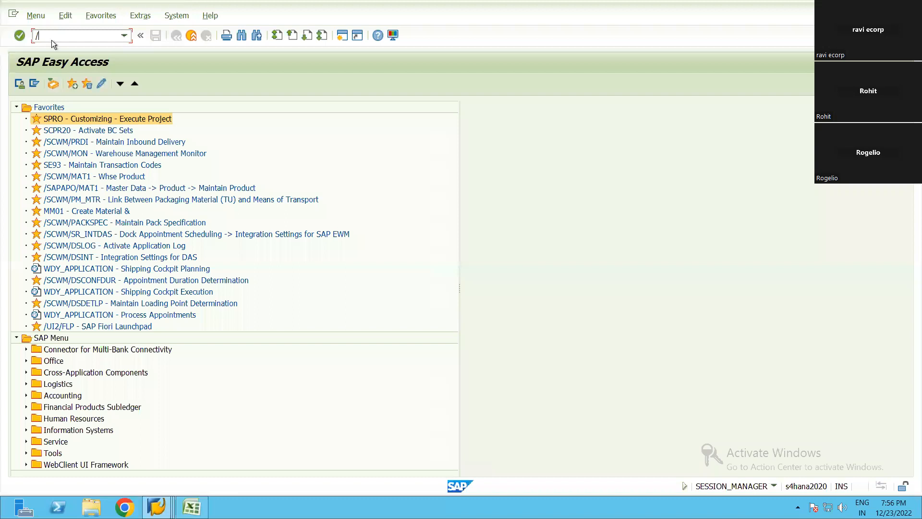
pyautogui.write('/NSPRO')
pyautogui.press('Return')
pyautogui.click(56, 85)
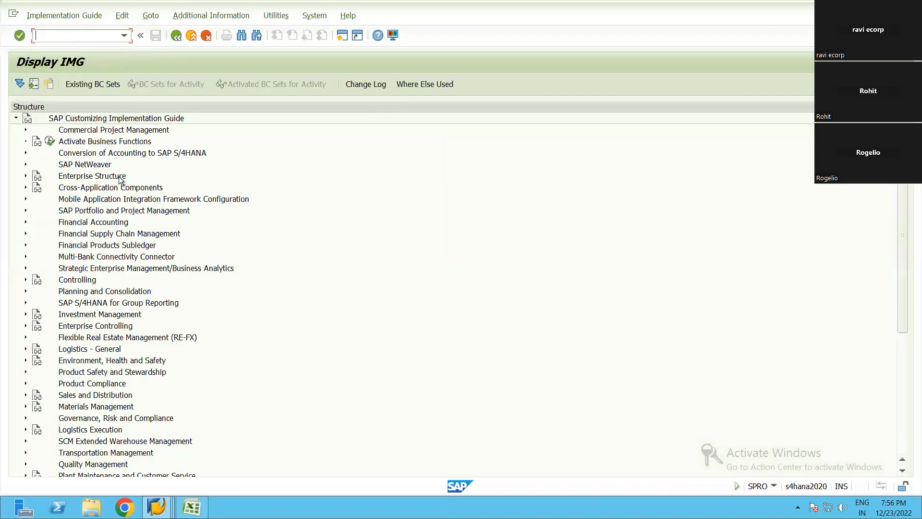
# Expand SCM Extended Warehouse Management and its Extended Warehouse Management node, and select Goods Issue Process
pyautogui.click(100, 303)
pyautogui.scroll(-3, 99, 300)
pyautogui.scroll(-2, 99, 300)
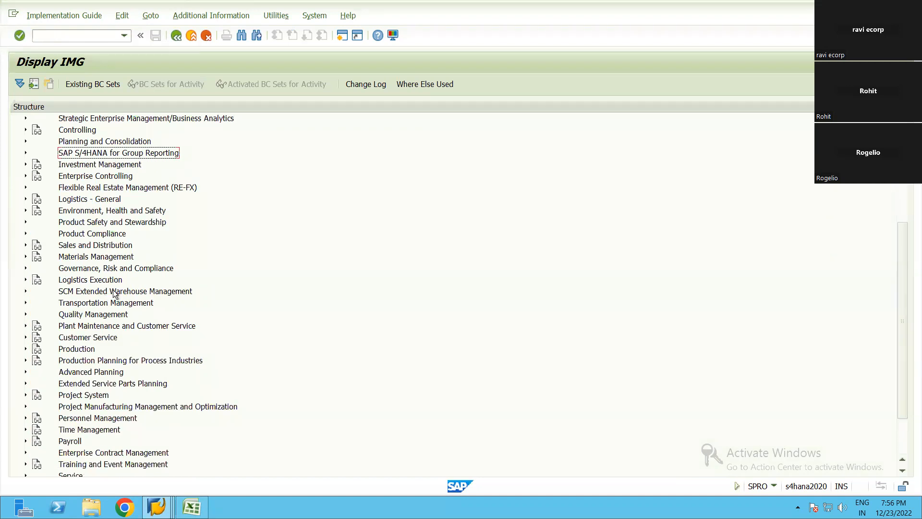
pyautogui.doubleClick(115, 292)
pyautogui.press('Right')
pyautogui.press('Down')
pyautogui.press('Down')
pyautogui.press('Down')
pyautogui.press('Down')
pyautogui.press('Down')
pyautogui.press('Down')
pyautogui.press('Down')
pyautogui.press('Up')
pyautogui.press('Up')
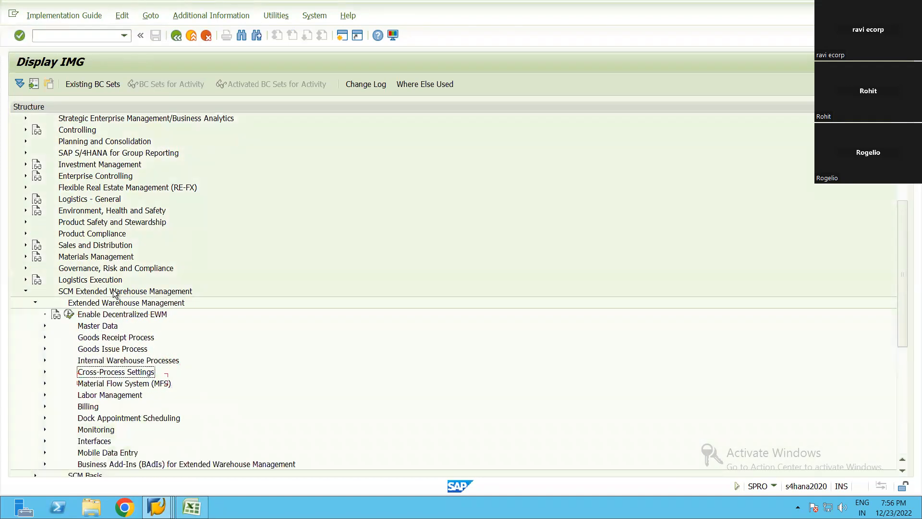
pyautogui.click(114, 351)
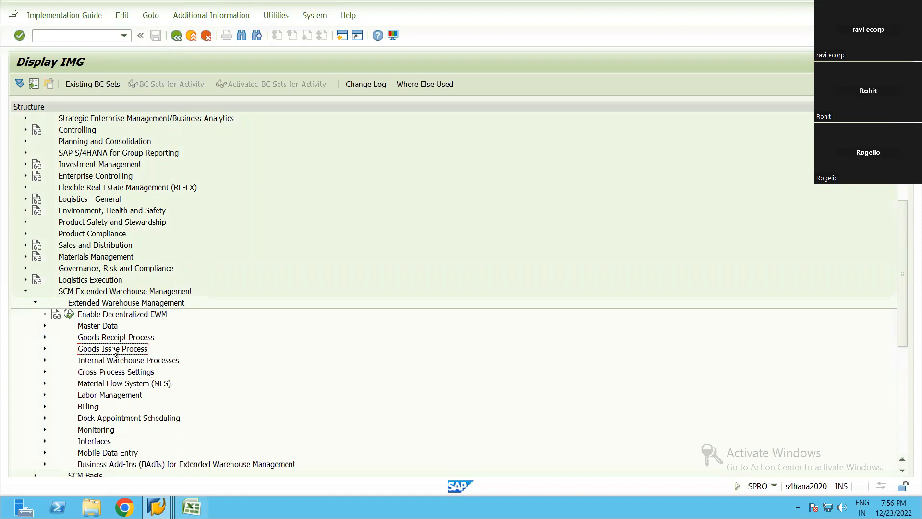
pyautogui.scroll(-2, 127, 359)
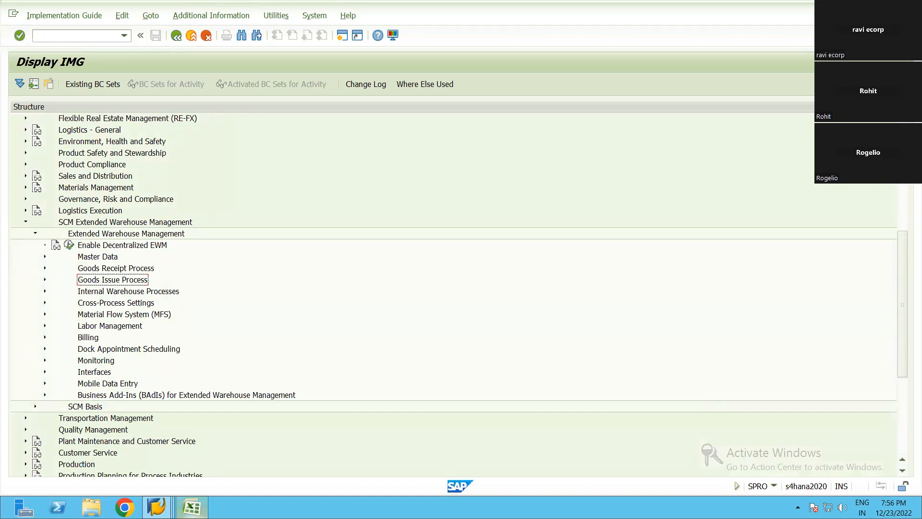
# After checking the Excel checklist, expand Goods Issue Process and Production Material Request, and open document type PMR under Define Document Types for Production
pyautogui.click(191, 507)
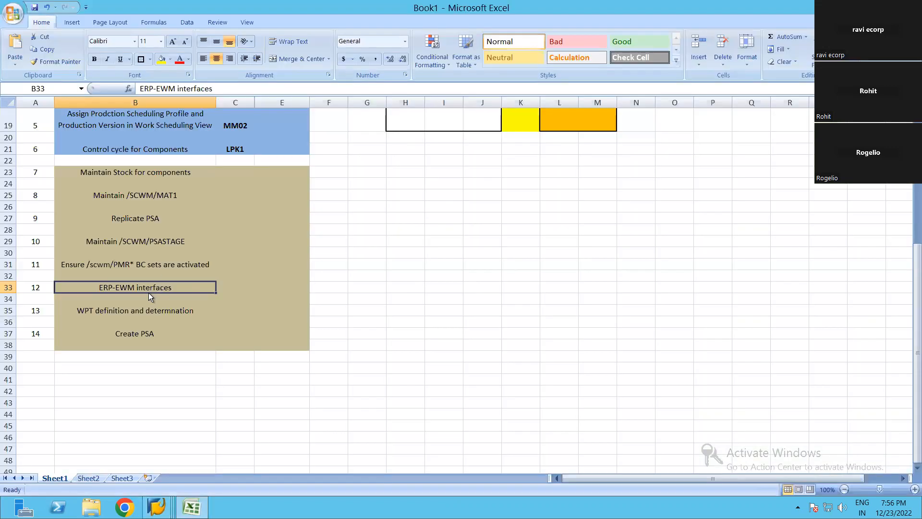
pyautogui.hotkey('alt', 'Tab')
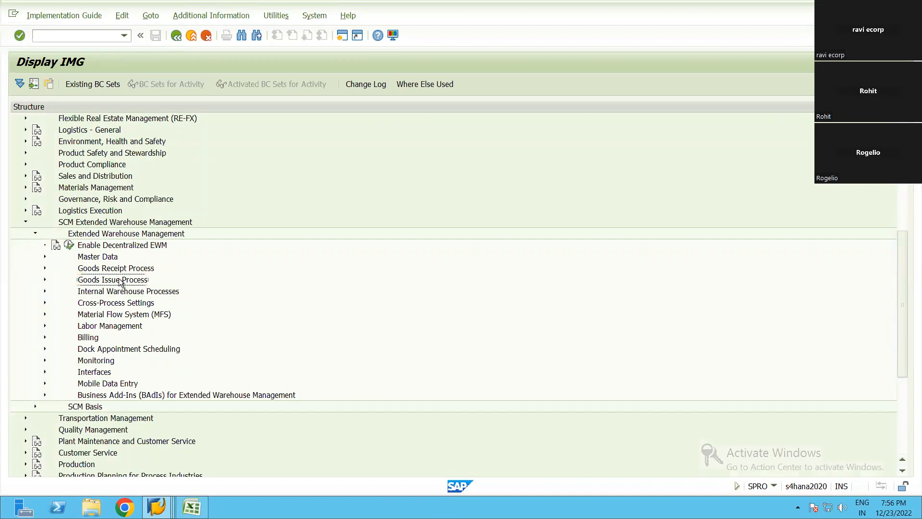
pyautogui.doubleClick(120, 282)
pyautogui.press('Down')
pyautogui.press('Down')
pyautogui.press('Down')
pyautogui.press('Down')
pyautogui.press('Down')
pyautogui.press('Down')
pyautogui.press('Down')
pyautogui.press('Down')
pyautogui.press('Down')
pyautogui.press('Down')
pyautogui.press('Down')
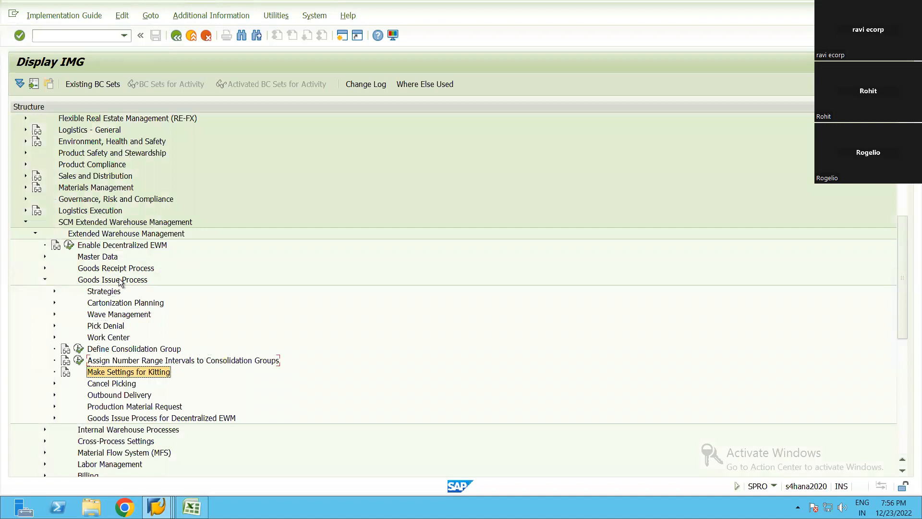
pyautogui.press('Right')
pyautogui.press('Down')
pyautogui.press('Down')
pyautogui.press('Up')
pyautogui.press('Left')
pyautogui.press('Return')
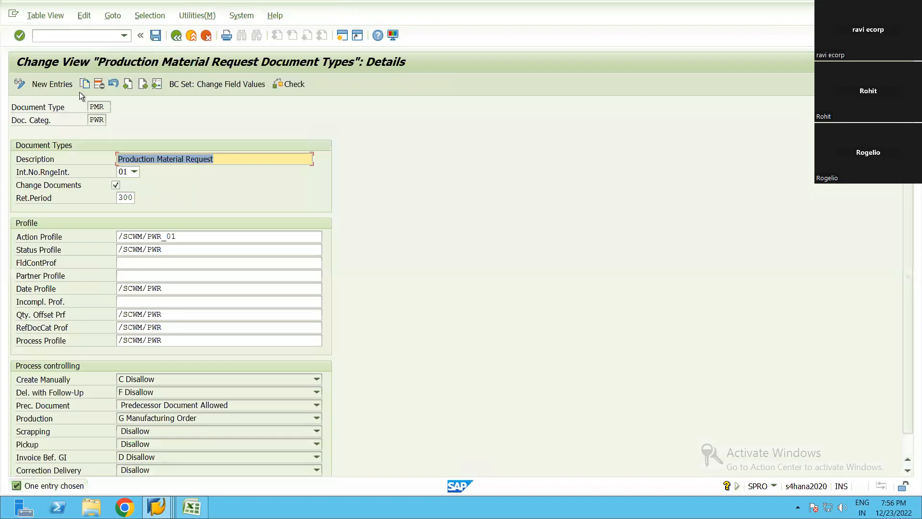
# Examine the document type and document category of the PMR production material request entry
pyautogui.doubleClick(93, 107)
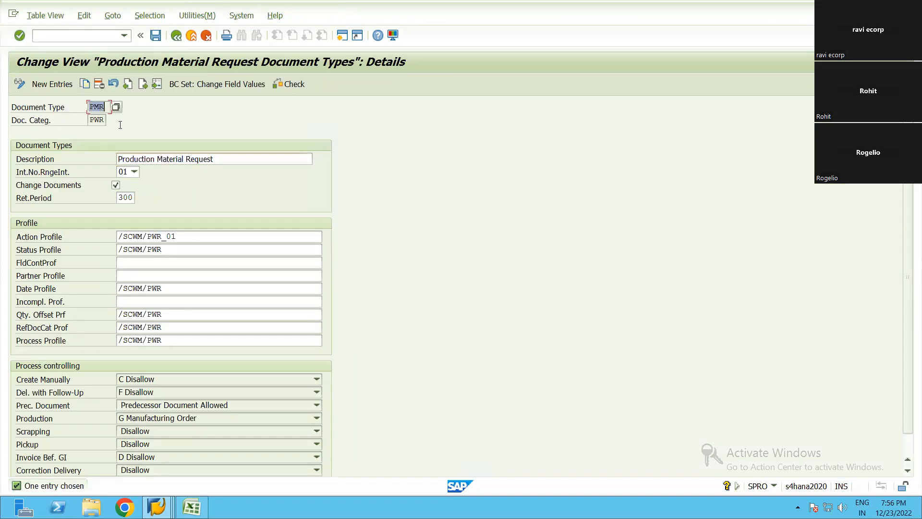
pyautogui.hotkey('ctrl', 'y')
pyautogui.moveTo(11, 103); pyautogui.dragTo(147, 292)
pyautogui.moveTo(425, 481); pyautogui.dragTo(434, 475)
pyautogui.hotkey('ctrl', 'c')
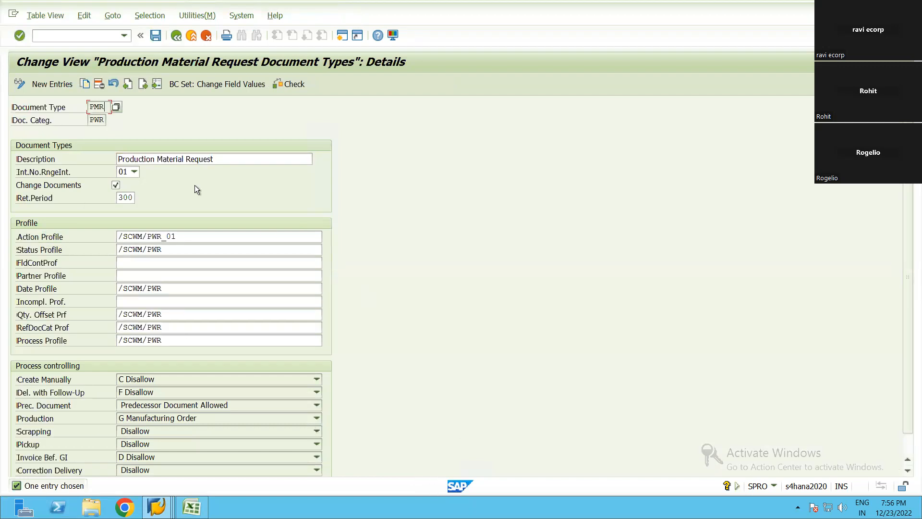
pyautogui.click(89, 107)
pyautogui.click(67, 120)
# Examine the action, status, date, quantity offset, reference document category and process profiles of document type PMR, and return to the IMG
pyautogui.doubleClick(175, 236)
pyautogui.moveTo(163, 249); pyautogui.dragTo(120, 250)
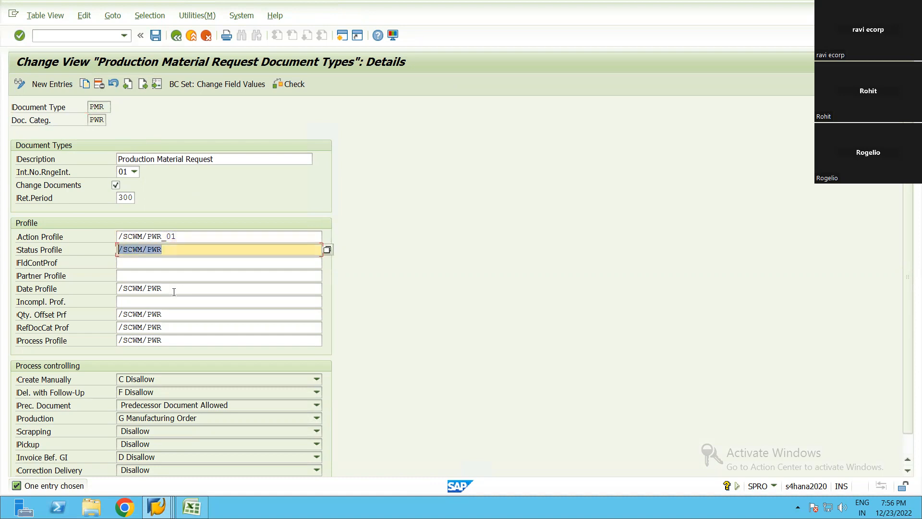
pyautogui.moveTo(173, 291); pyautogui.dragTo(101, 291)
pyautogui.click(119, 290)
pyautogui.moveTo(164, 316); pyautogui.dragTo(55, 315)
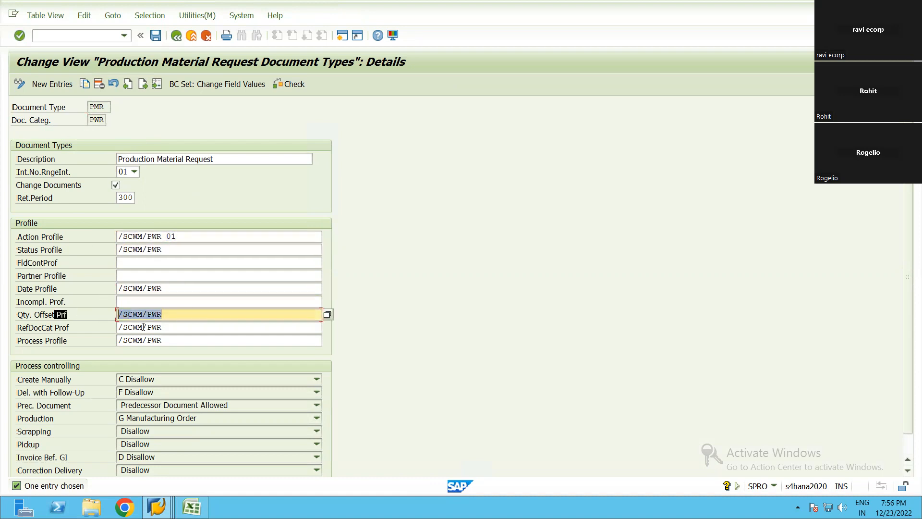
pyautogui.doubleClick(143, 328)
pyautogui.doubleClick(138, 340)
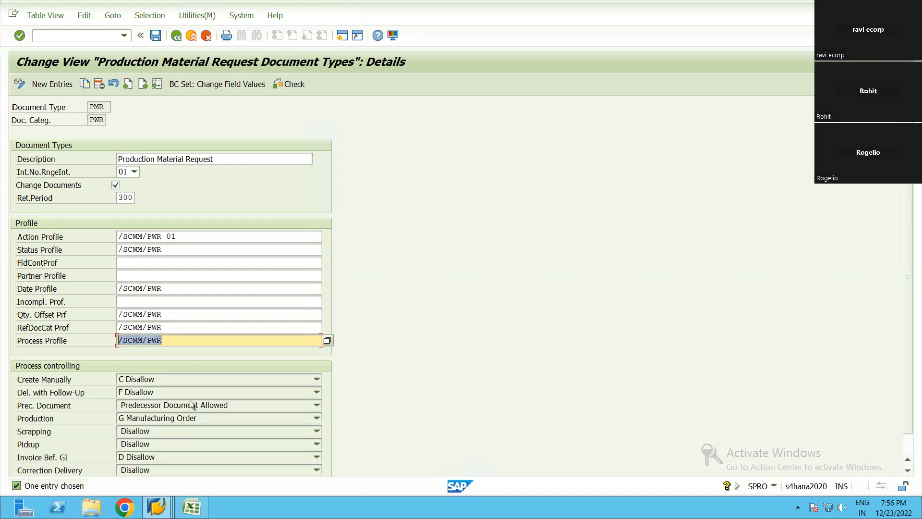
pyautogui.scroll(-1, 191, 404)
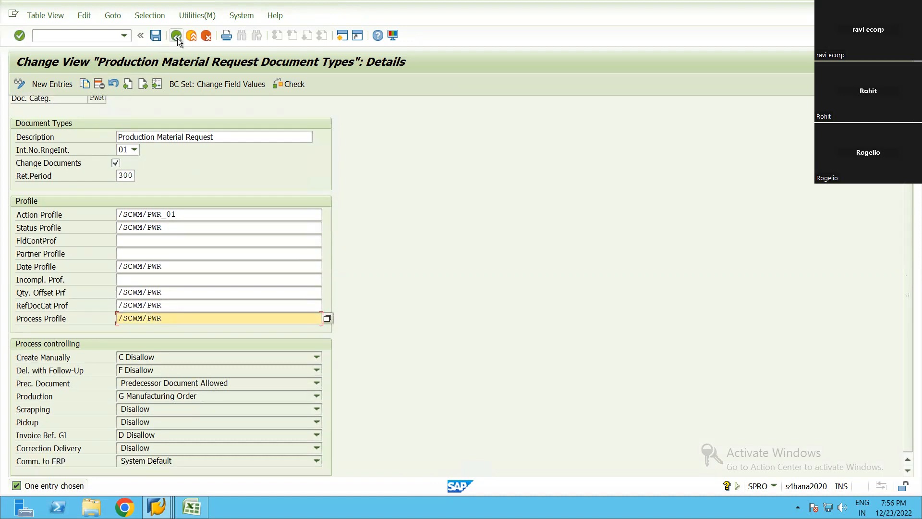
pyautogui.click(177, 38)
pyautogui.click(177, 38)
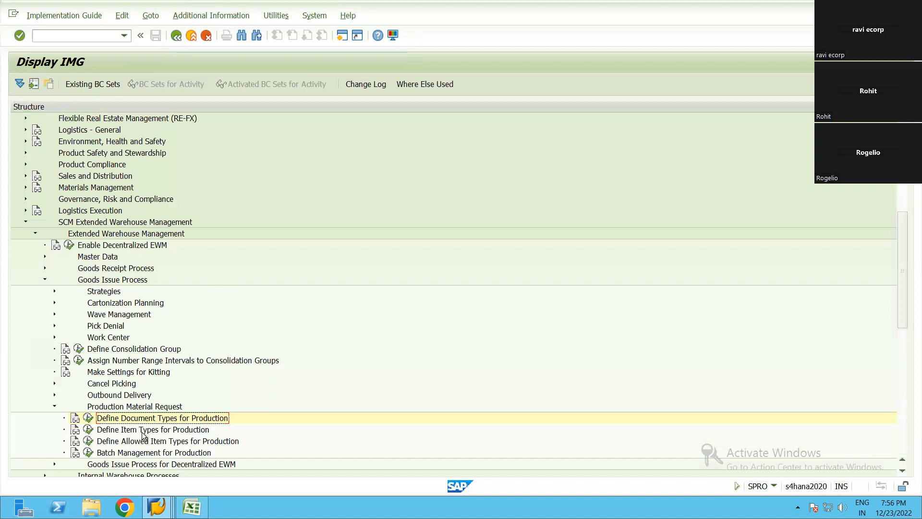
# Open Define Item Types for Production and review the PCCO, PCCP, PCNS and PCSO descriptions in the item type value list
pyautogui.click(88, 430)
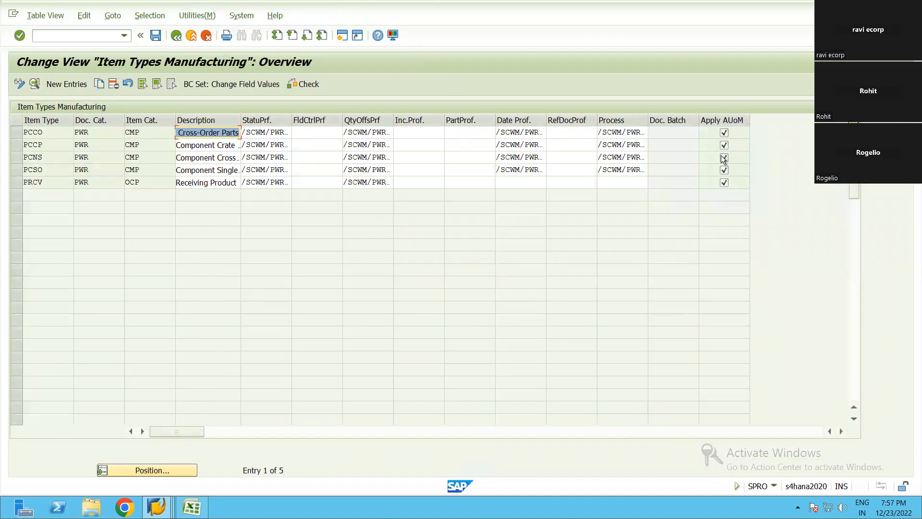
pyautogui.click(38, 133)
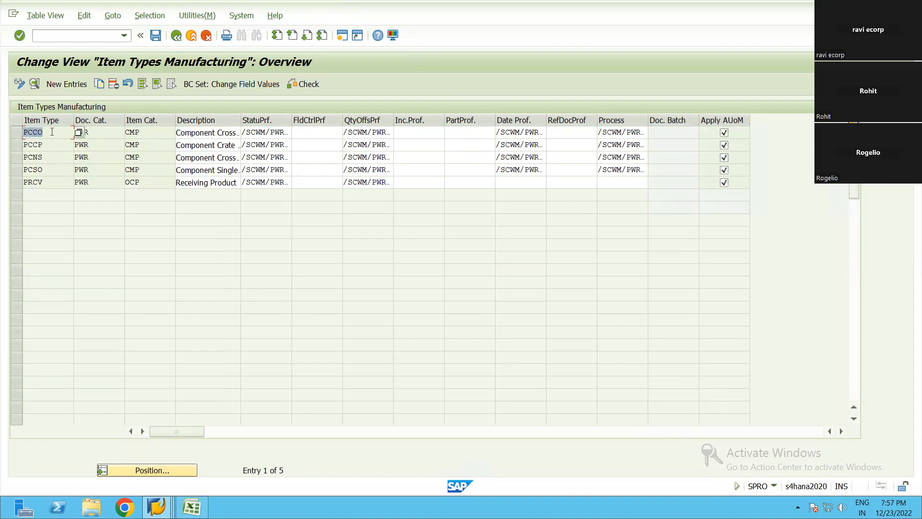
pyautogui.click(78, 132)
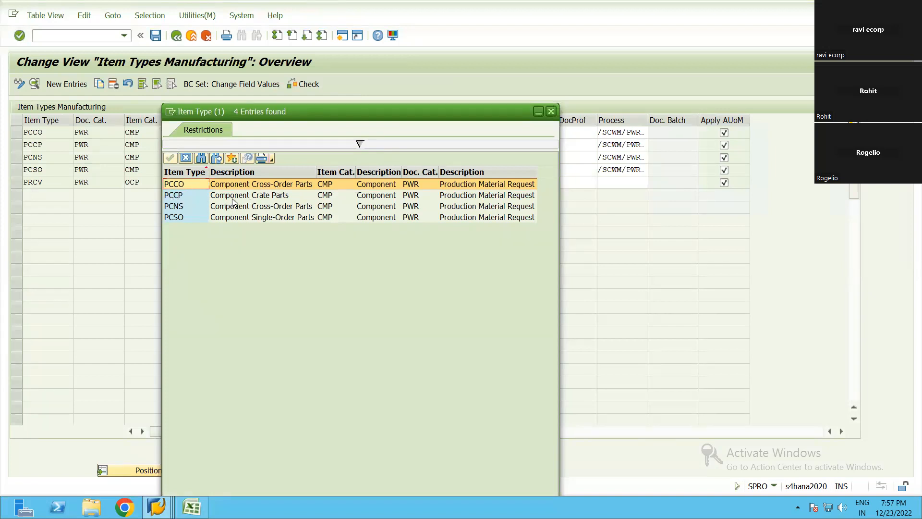
pyautogui.click(249, 198)
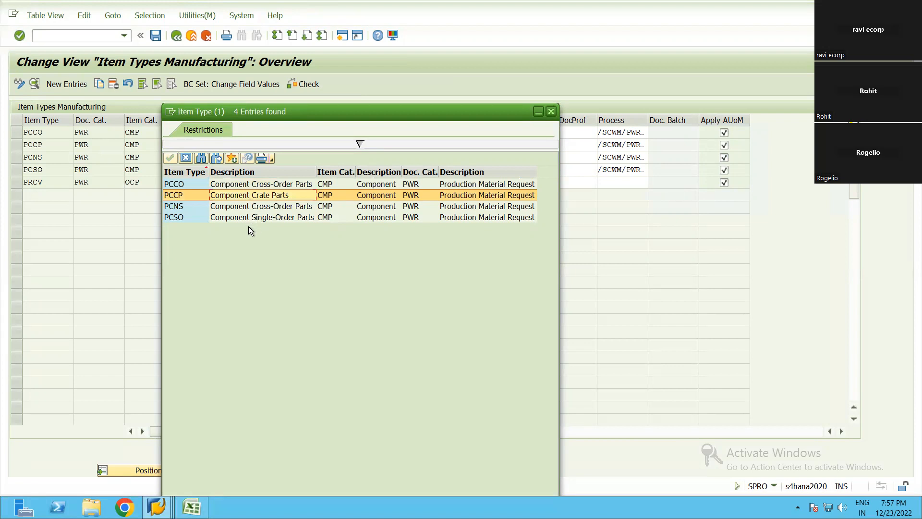
pyautogui.click(230, 210)
pyautogui.moveTo(316, 176); pyautogui.dragTo(365, 186)
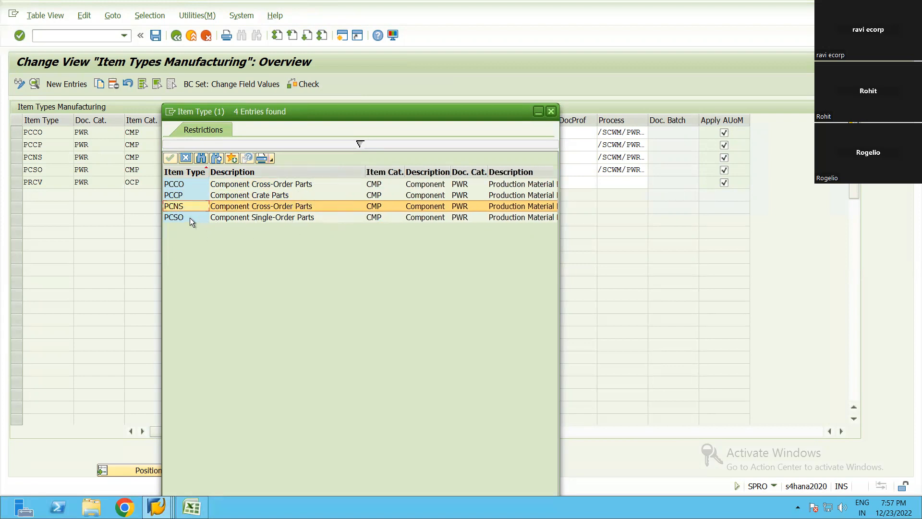
pyautogui.click(250, 217)
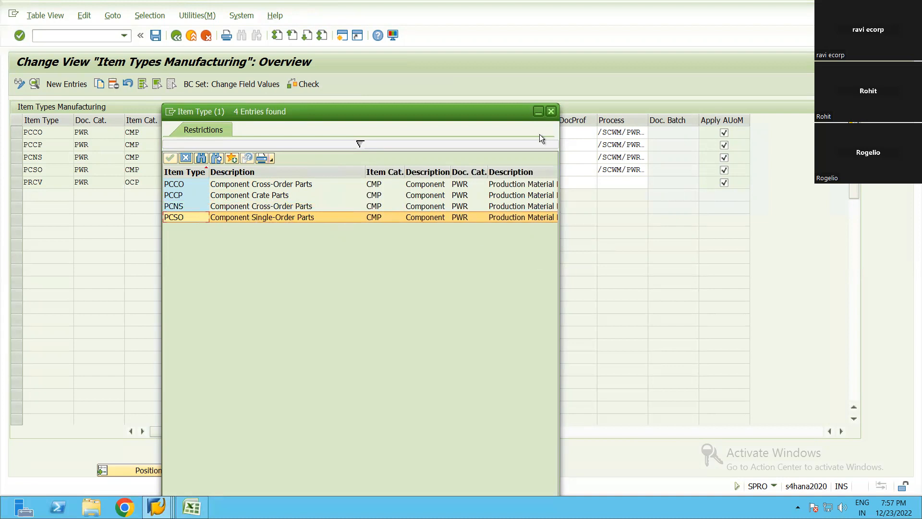
pyautogui.click(551, 111)
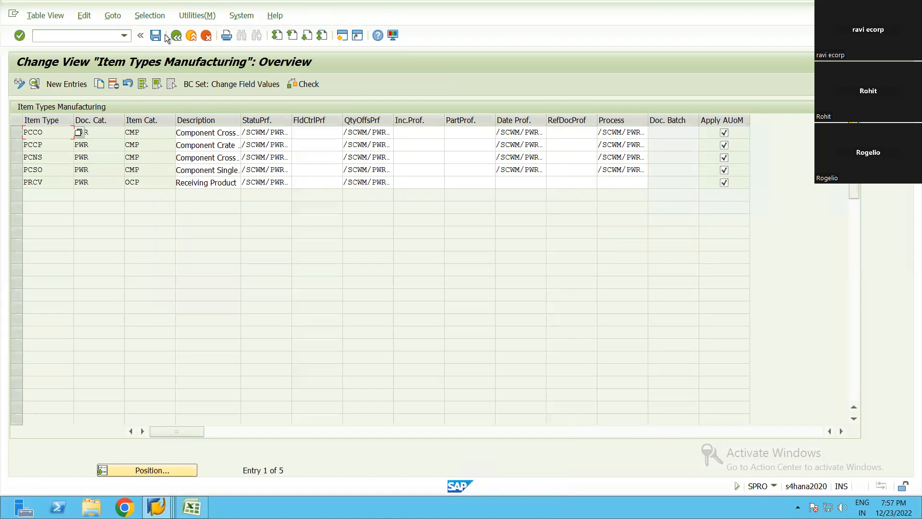
# Examine the document and item categories of the production item types, including PCCO, PCCP and PRCV, and return to the IMG
pyautogui.click(96, 146)
pyautogui.click(151, 154)
pyautogui.click(24, 134)
pyautogui.click(24, 146)
pyautogui.click(24, 183)
pyautogui.click(179, 34)
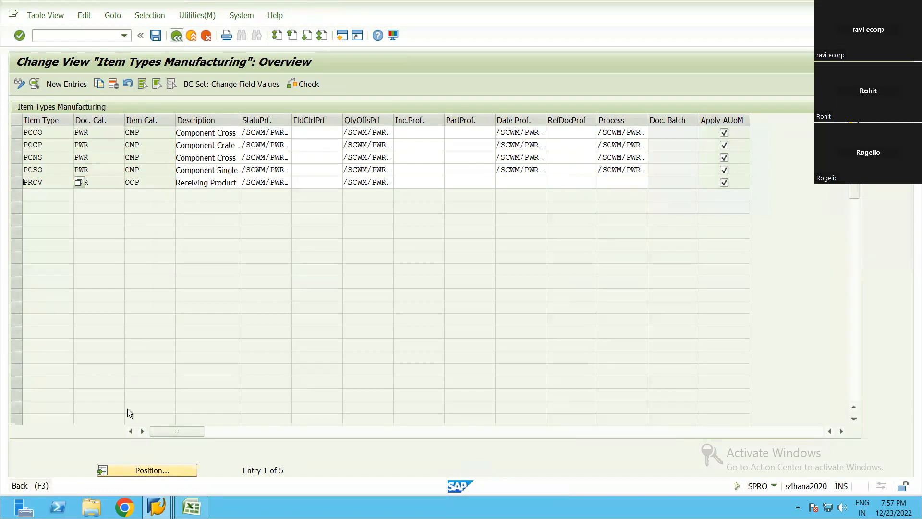
# Open Define Allowed Item Types for Production, review the item types assigned to document type PMR, and return to the IMG
pyautogui.scroll(-1, 126, 419)
pyautogui.click(98, 407)
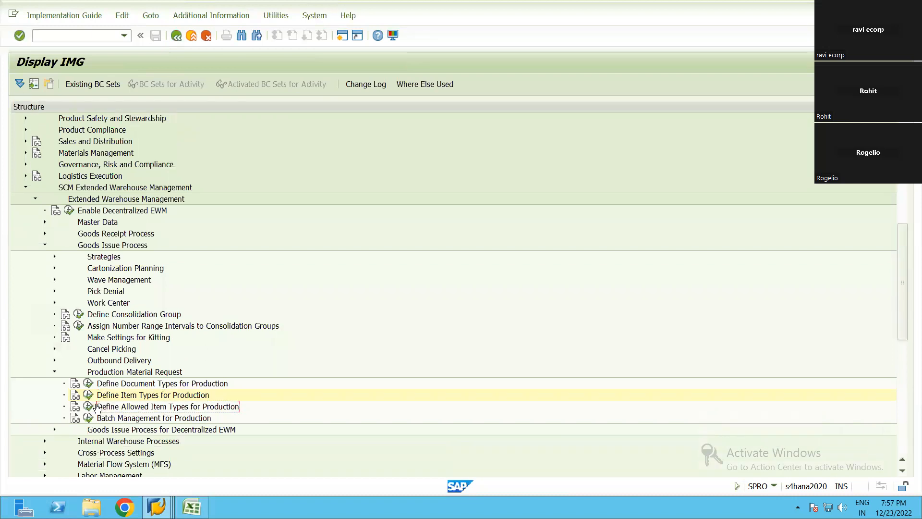
pyautogui.click(88, 406)
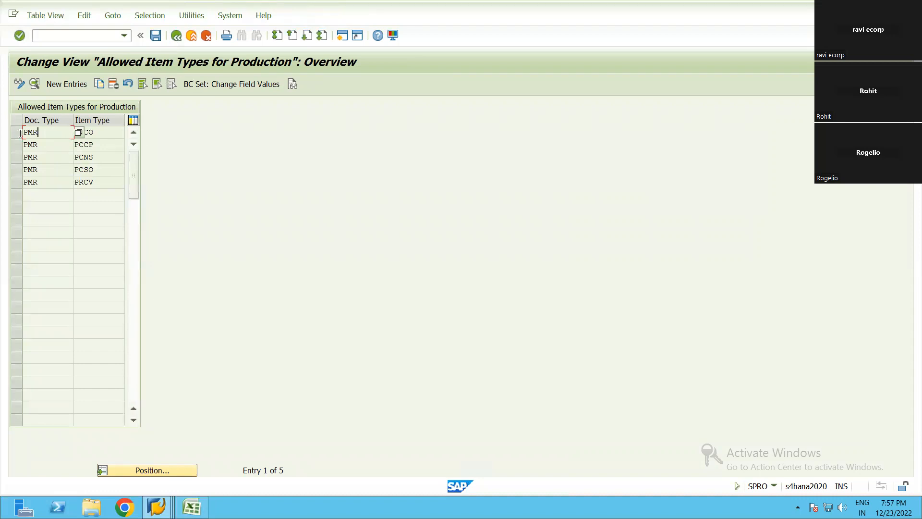
pyautogui.click(67, 136)
pyautogui.click(98, 154)
pyautogui.press('F3')
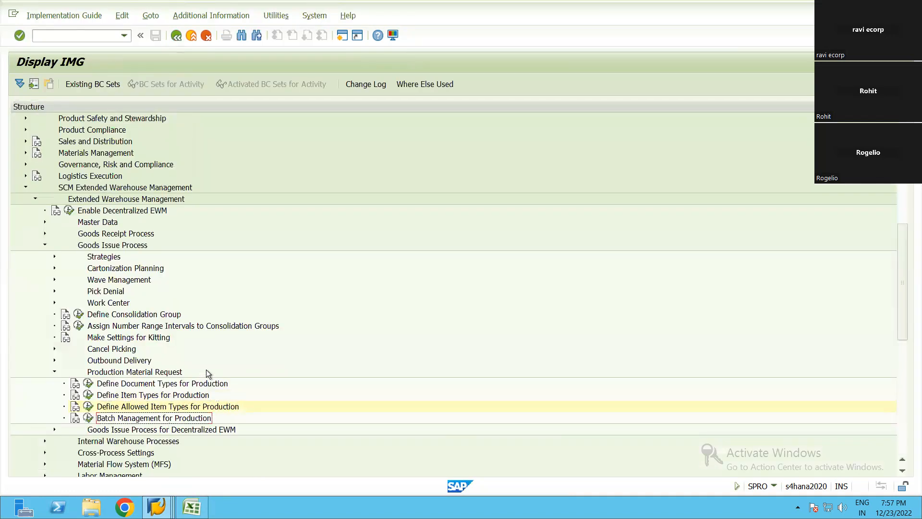
# Open Batch Management for Production, review the selection criteria options in a new entry, and return to the IMG without saving
pyautogui.scroll(-2, 206, 370)
pyautogui.click(88, 348)
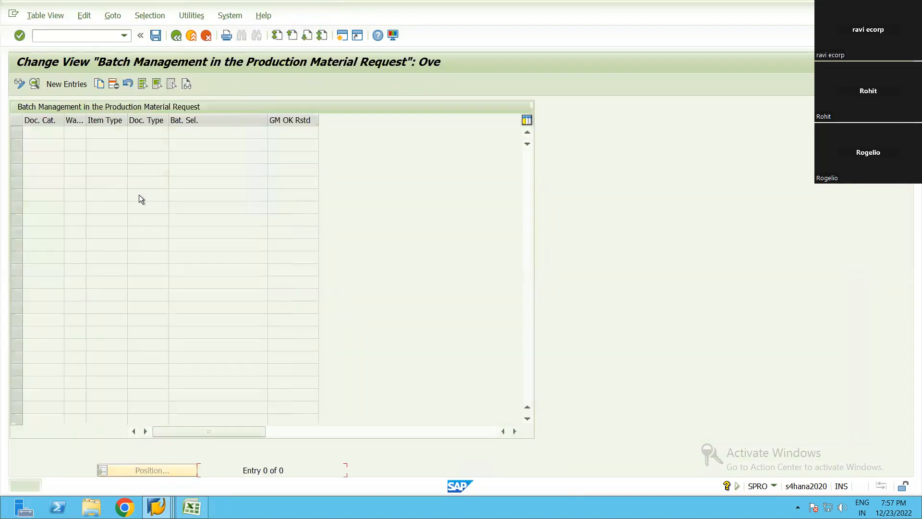
pyautogui.click(63, 86)
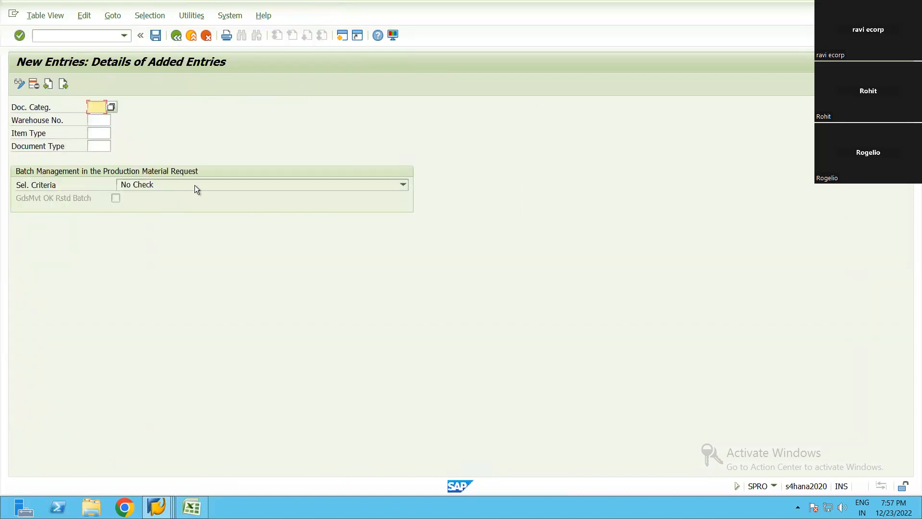
pyautogui.click(403, 184)
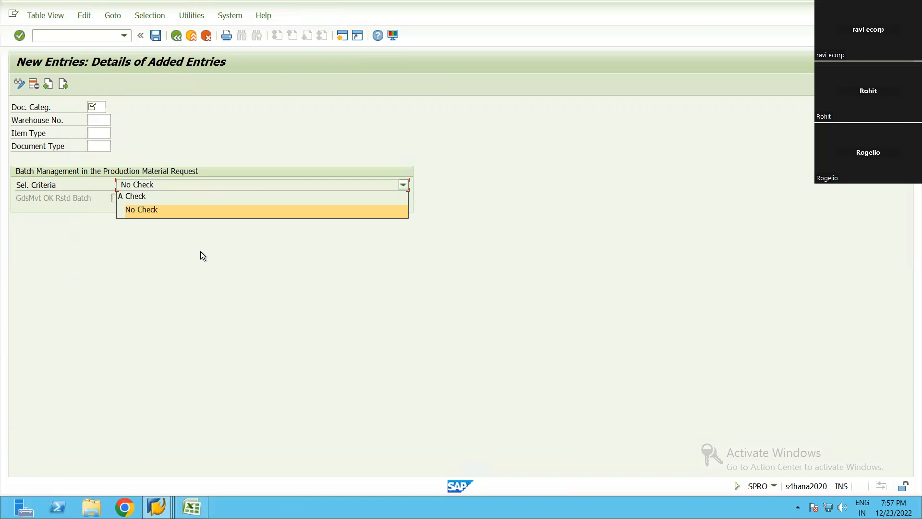
pyautogui.press('F3')
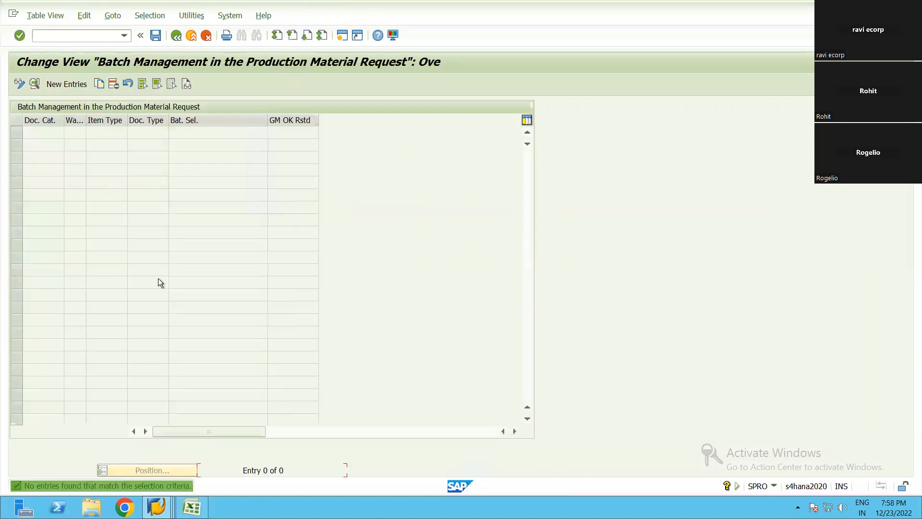
pyautogui.press('F3')
# Collapse the Production Material Request, Goods Issue Process, Extended Warehouse Management and SCM Extended Warehouse Management nodes in the IMG
pyautogui.scroll(-2, 60, 319)
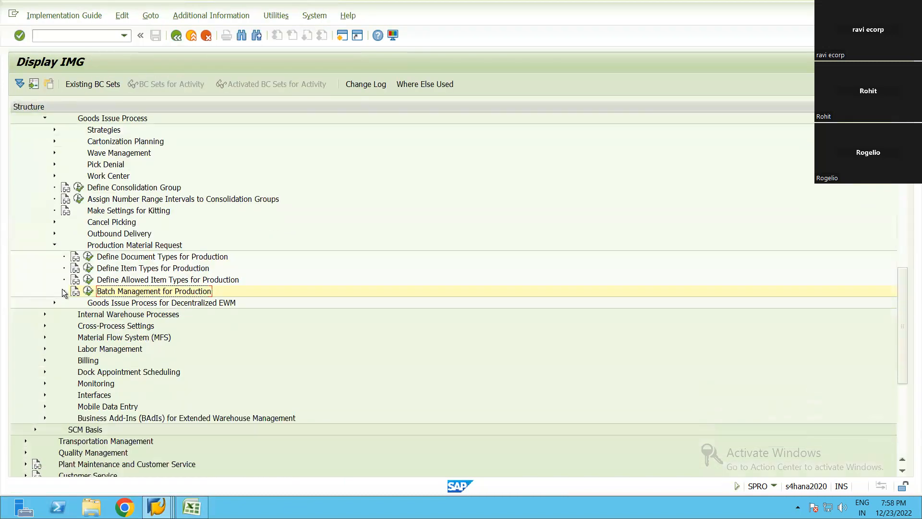
pyautogui.scroll(1, 79, 271)
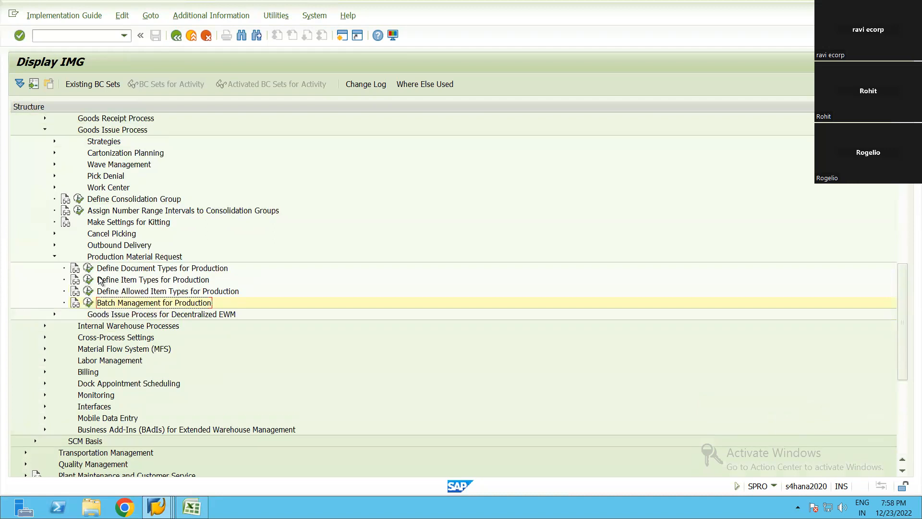
pyautogui.click(54, 256)
pyautogui.scroll(3, 67, 231)
pyautogui.click(45, 233)
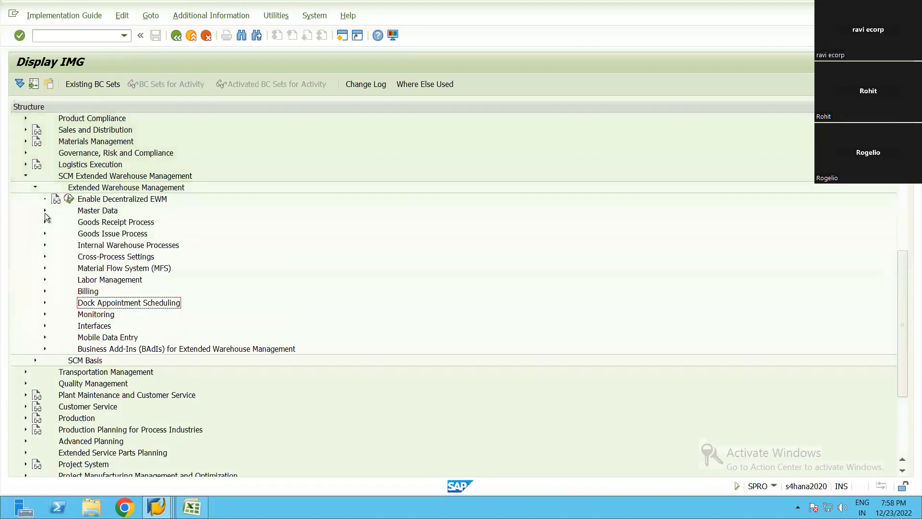
pyautogui.click(35, 187)
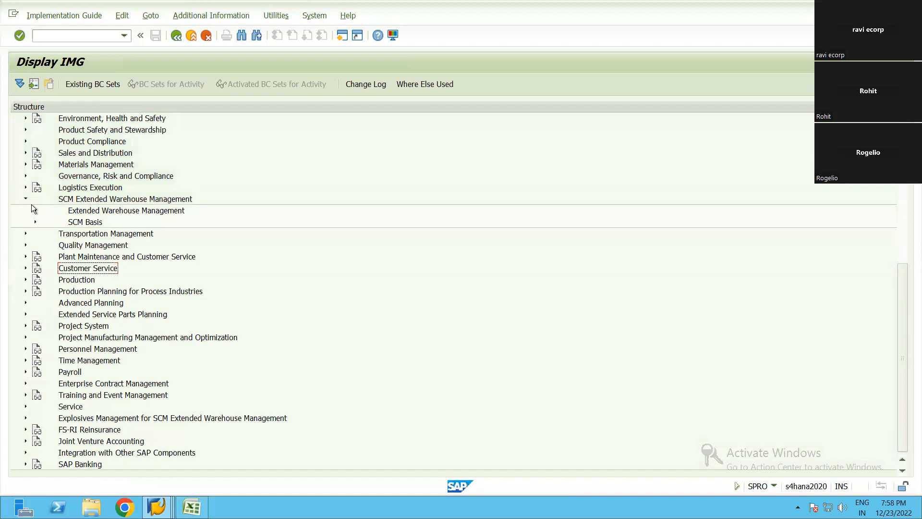
pyautogui.click(26, 199)
# Switch to the Excel checklist and select item 11, Ensure /scwm/PMR* BC sets are activated
pyautogui.hotkey('alt', 'Tab')
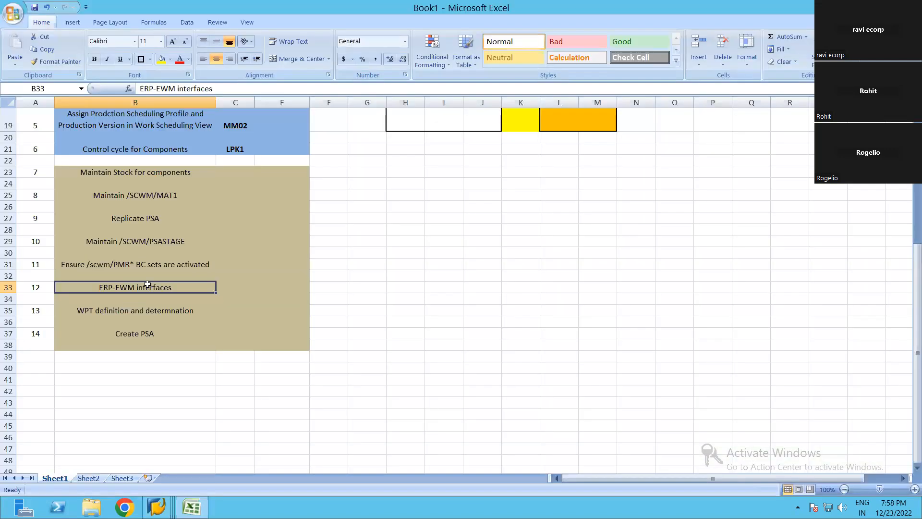
pyautogui.press('Up')
pyautogui.press('Up')
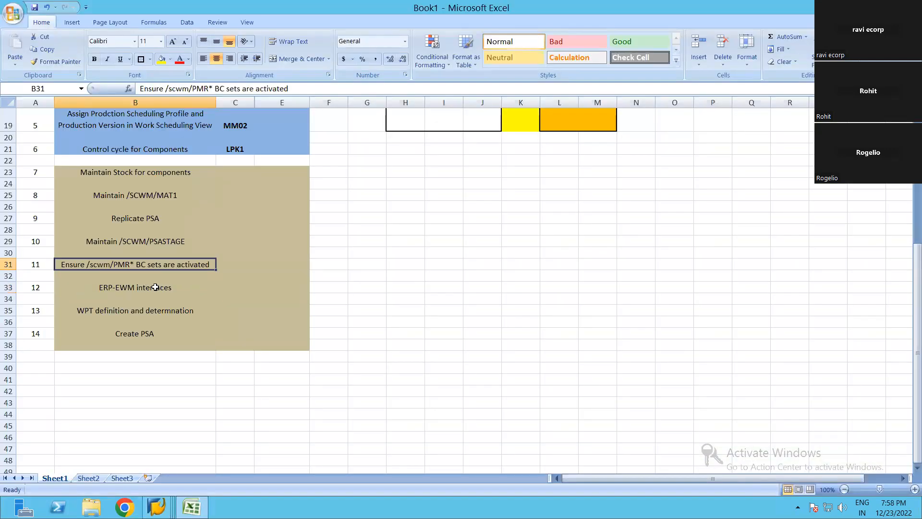
# Switch to the SAP implementation guide and expand SCM Extended Warehouse Management down to the Extended Warehouse Management subnodes
pyautogui.hotkey('alt', 'Tab')
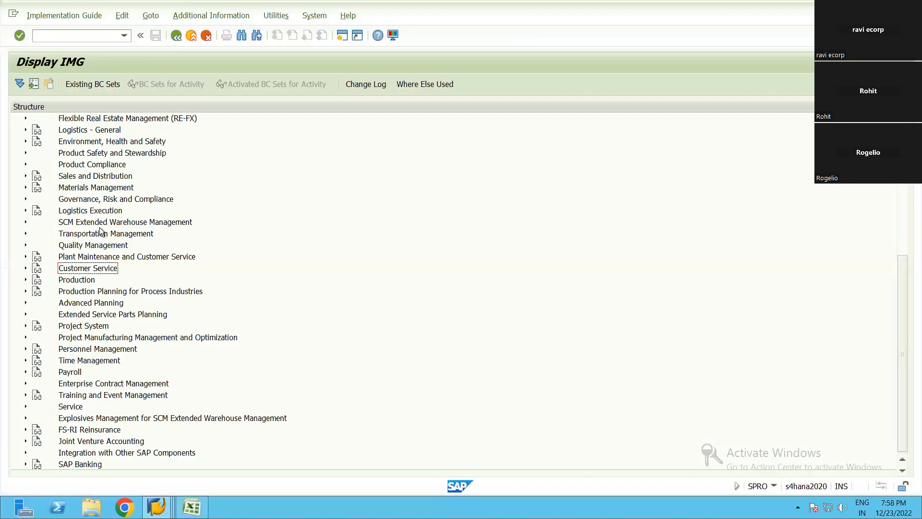
pyautogui.click(104, 226)
pyautogui.press('Right')
pyautogui.press('Right')
pyautogui.press('Right')
pyautogui.press('Right')
pyautogui.press('Down')
pyautogui.press('Down')
pyautogui.press('Down')
pyautogui.press('Down')
pyautogui.press('Down')
pyautogui.press('Down')
pyautogui.press('Down')
pyautogui.press('Down')
pyautogui.press('Down')
pyautogui.press('Down')
pyautogui.press('Down')
pyautogui.press('Down')
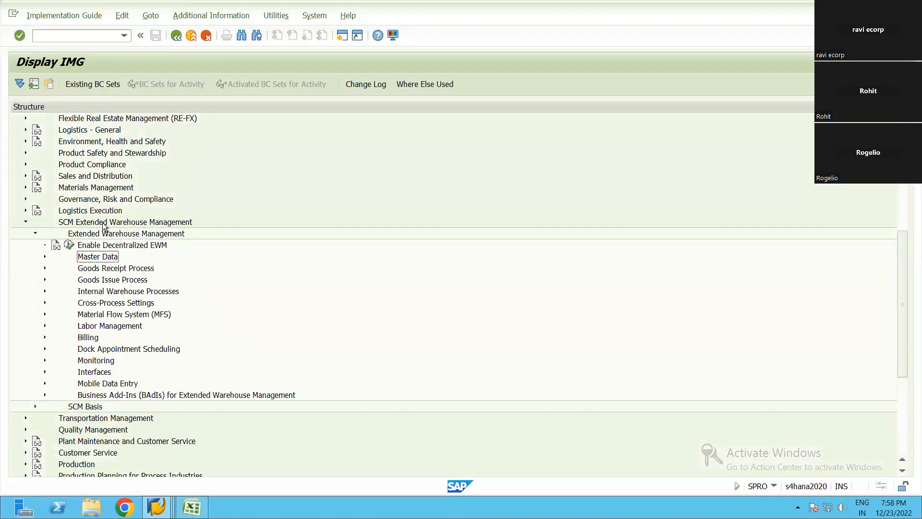
# Expand the Interfaces node, go to ERP Integration, and check the current item in the Excel checklist before returning to SAP
pyautogui.press('Up')
pyautogui.press('Right')
pyautogui.press('Down')
pyautogui.press('Down')
pyautogui.press('Down')
pyautogui.press('Down')
pyautogui.press('Up')
pyautogui.hotkey('alt', 'Tab')
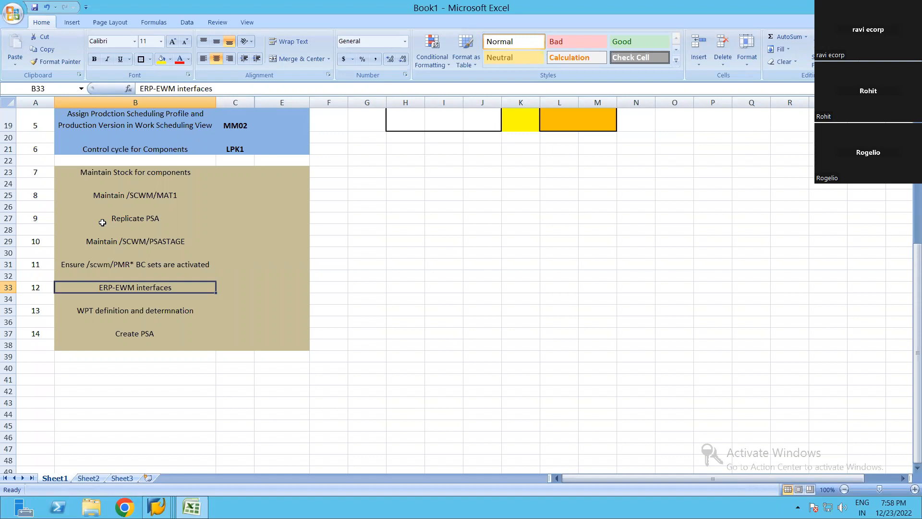
pyautogui.hotkey('alt', 'Tab')
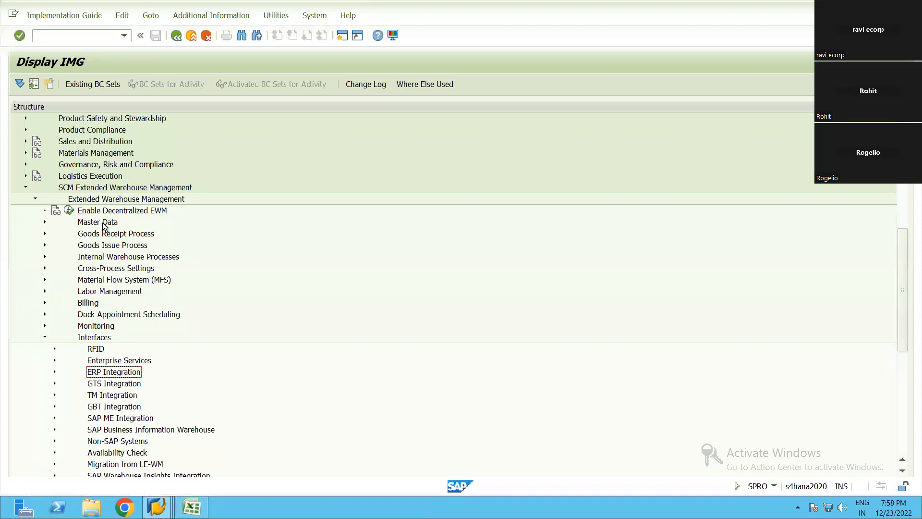
# Expand Production under ERP Integration and execute the activity Map SAP ERP Order Type to SAP EWM Document Type
pyautogui.press('Right')
pyautogui.press('Down')
pyautogui.press('Down')
pyautogui.press('Down')
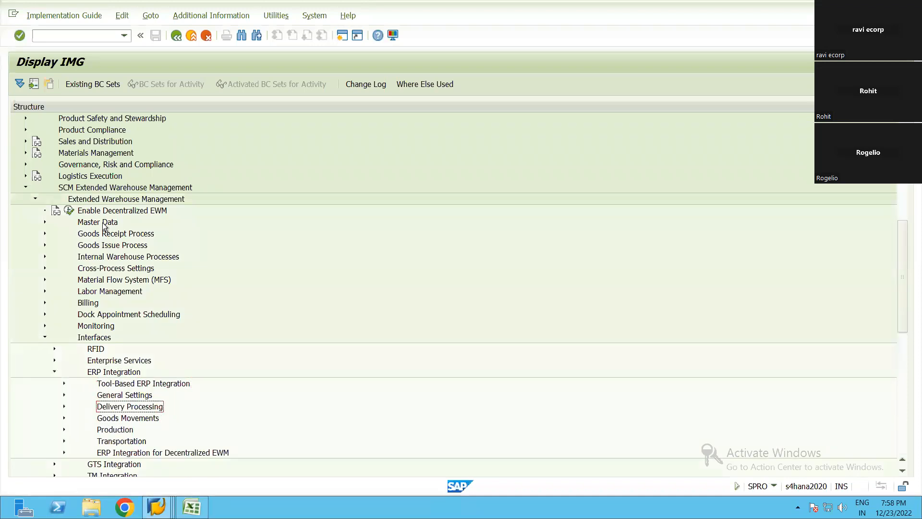
pyautogui.press('Down')
pyautogui.press('Down')
pyautogui.press('Right')
pyautogui.press('Down')
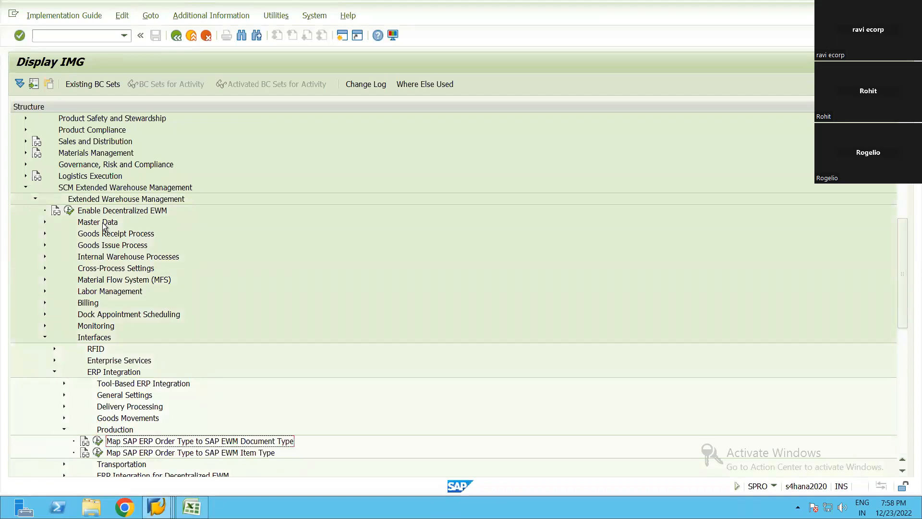
pyautogui.press('Left')
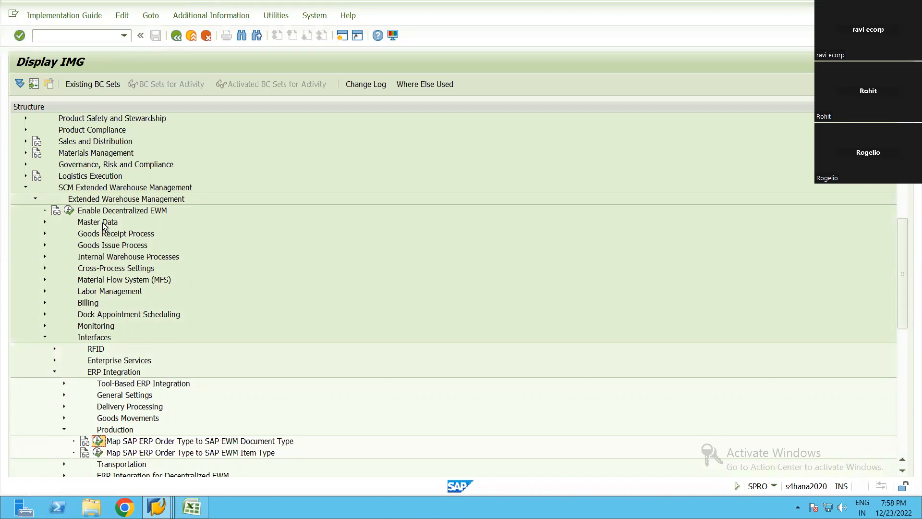
pyautogui.press('Return')
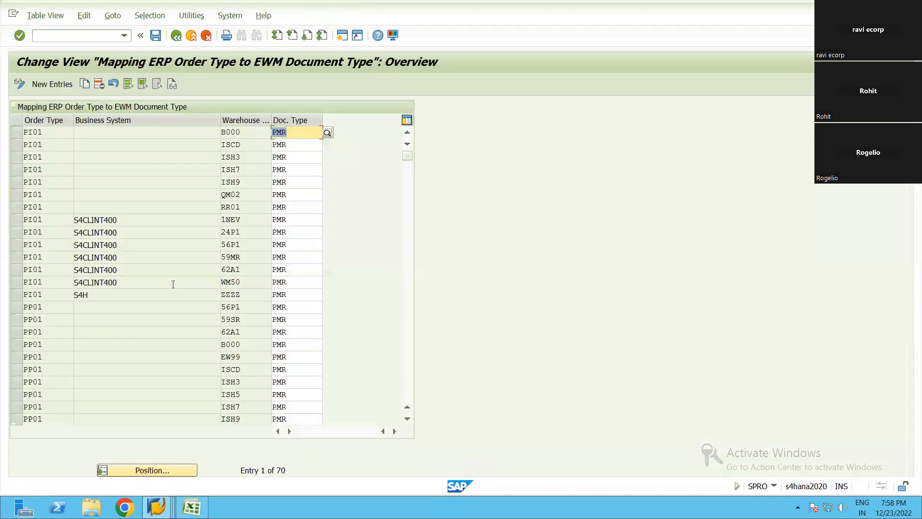
# Filter the document type mapping by contents to warehouse number RN99
pyautogui.click(150, 15)
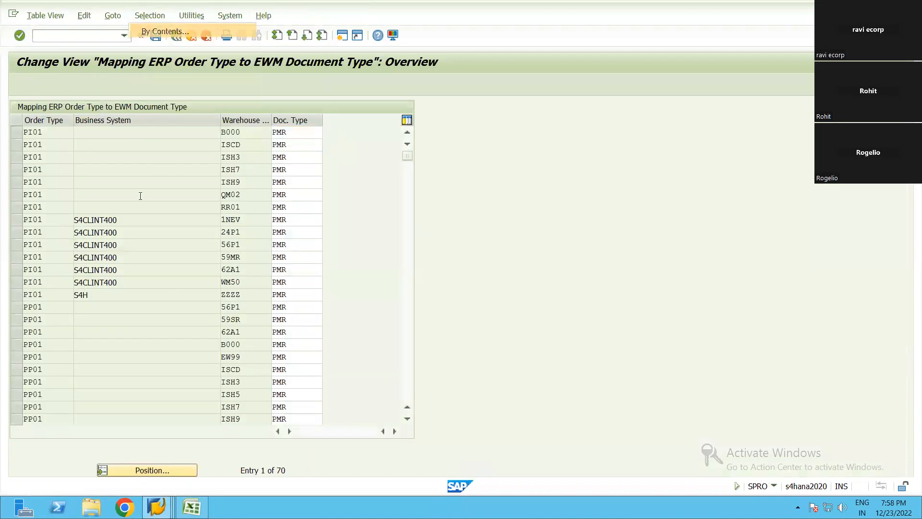
pyautogui.click(42, 204)
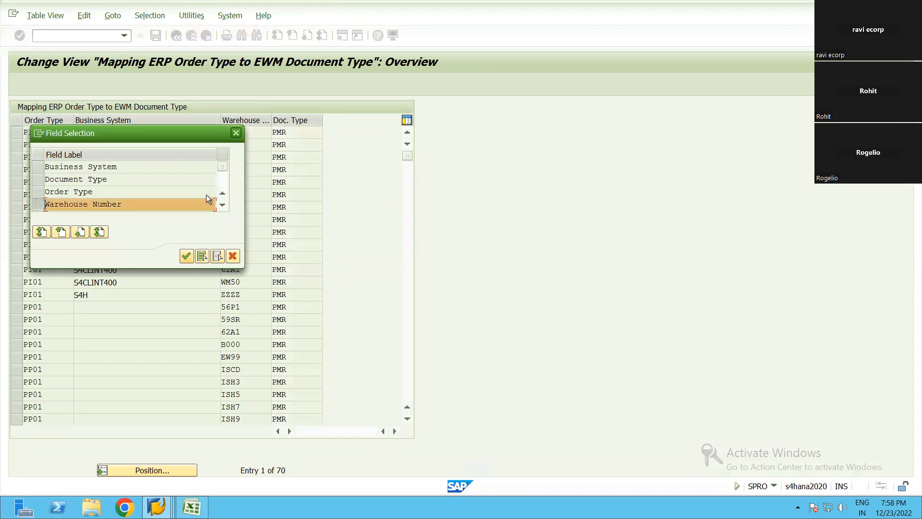
pyautogui.press('Return')
pyautogui.write('RN99')
pyautogui.press('Return')
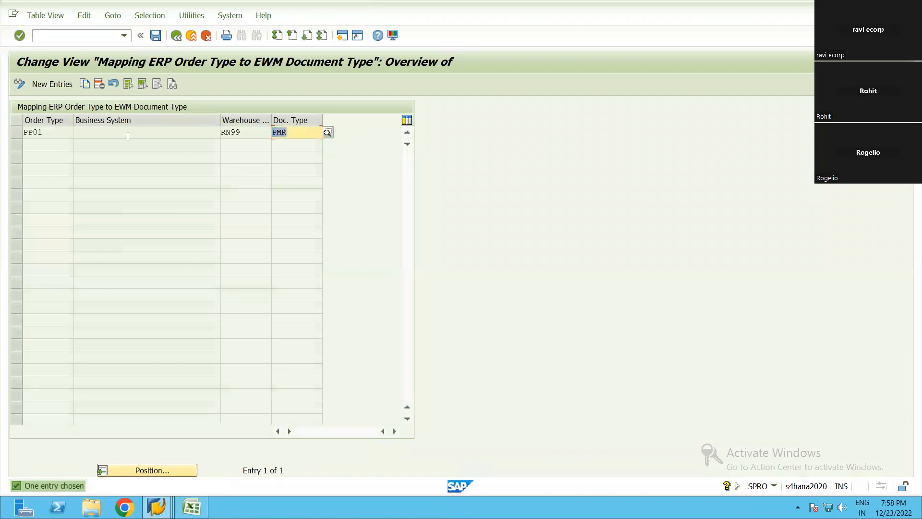
# Examine the order type and document type mapped for warehouse RN99, and return to the implementation guide
pyautogui.click(23, 132)
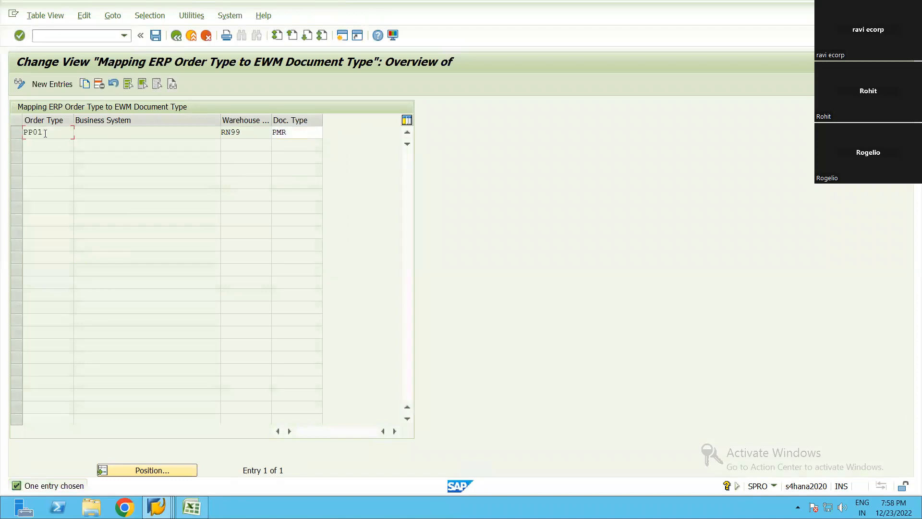
pyautogui.moveTo(47, 131); pyautogui.dragTo(14, 131)
pyautogui.click(24, 132)
pyautogui.press('Tab')
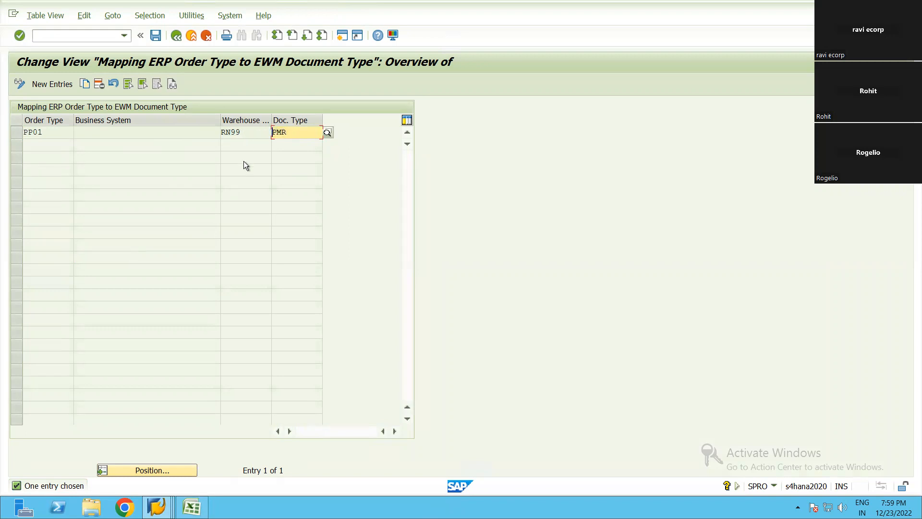
pyautogui.press('F3')
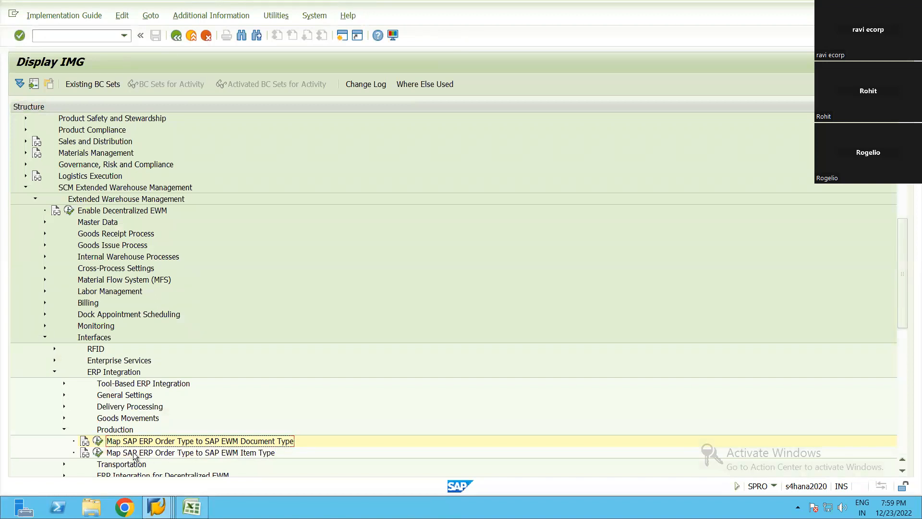
# Execute Map SAP ERP Order Type to SAP EWM Item Type and filter its entries by warehouse number RN99
pyautogui.click(98, 453)
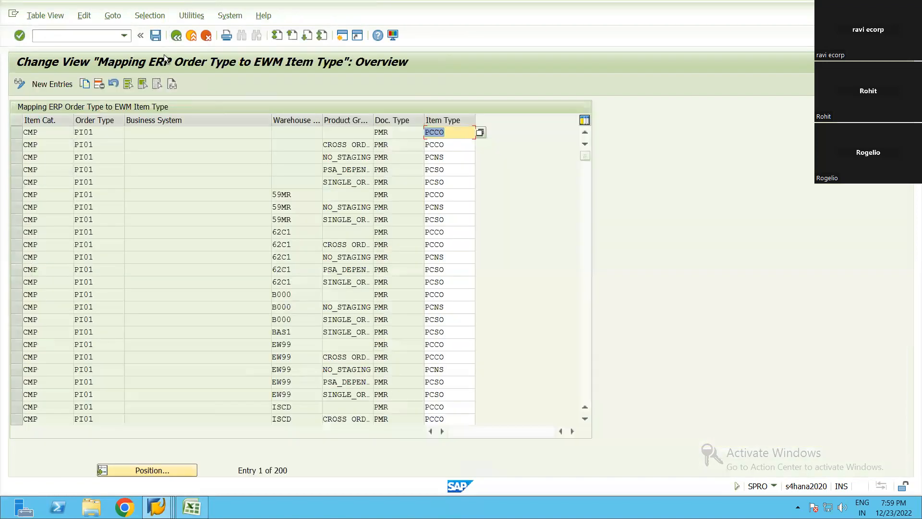
pyautogui.click(152, 15)
pyautogui.click(153, 31)
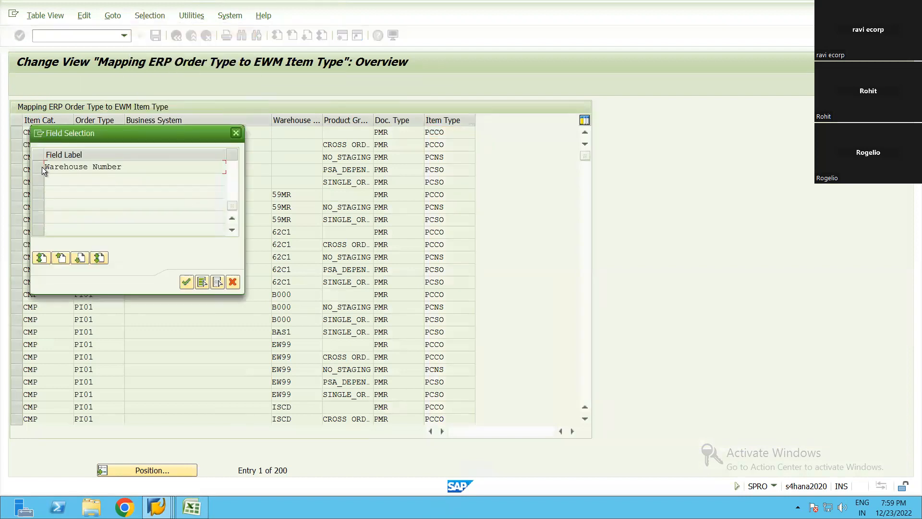
pyautogui.click(41, 166)
pyautogui.click(188, 283)
pyautogui.click(212, 169)
pyautogui.click(211, 169)
pyautogui.click(231, 230)
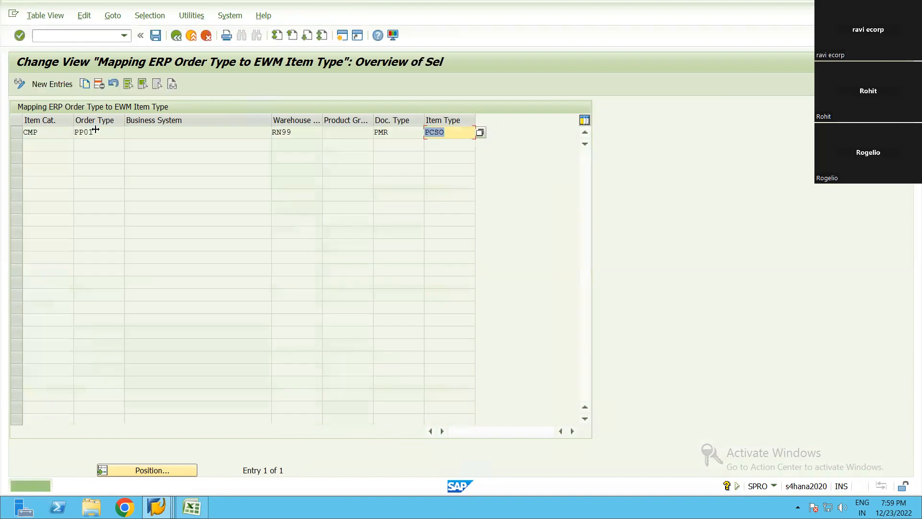
# Examine the item category, order type, document type and item type of the RN99 mapping entry
pyautogui.click(23, 132)
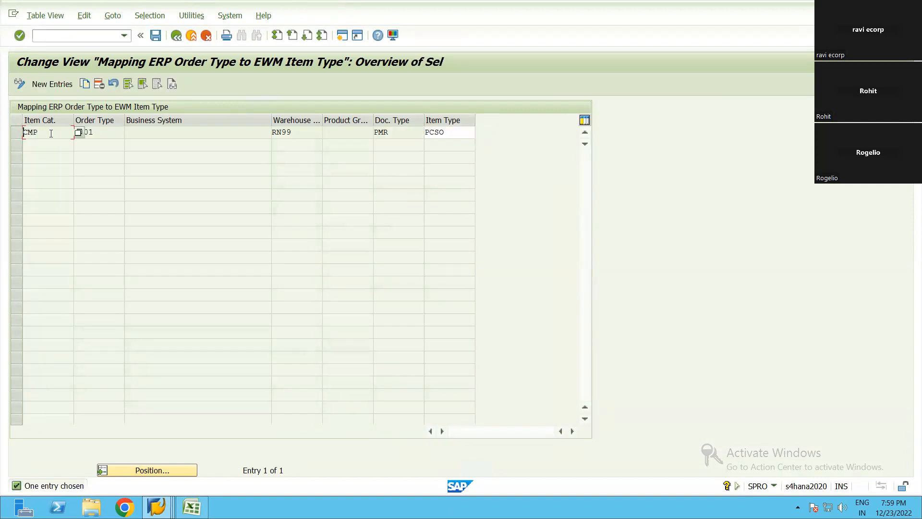
pyautogui.click(104, 134)
pyautogui.doubleClick(97, 136)
pyautogui.moveTo(262, 134); pyautogui.dragTo(253, 134)
pyautogui.doubleClick(383, 132)
pyautogui.doubleClick(461, 134)
pyautogui.doubleClick(450, 134)
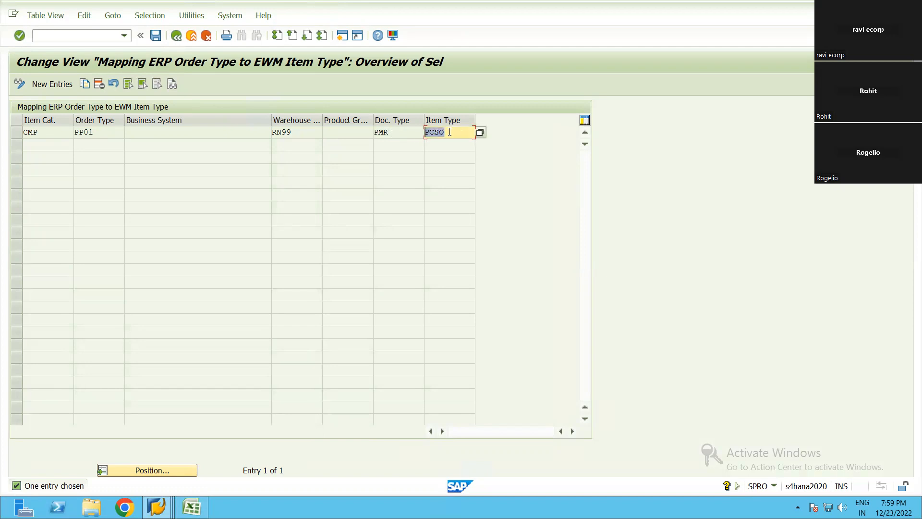
# Look up the possible item types for the RN99 entry and choose PCSO, Component Single-Order Parts
pyautogui.click(480, 132)
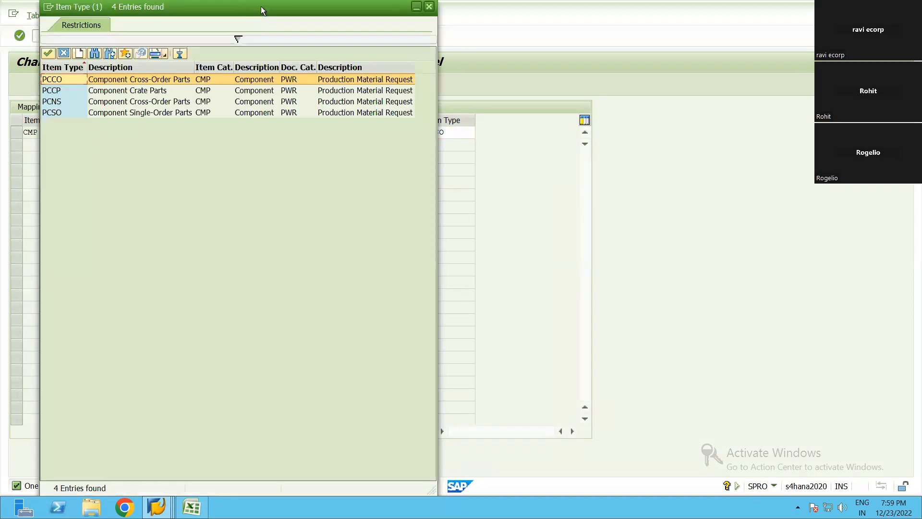
pyautogui.moveTo(261, 7); pyautogui.dragTo(696, 114)
pyautogui.click(513, 222)
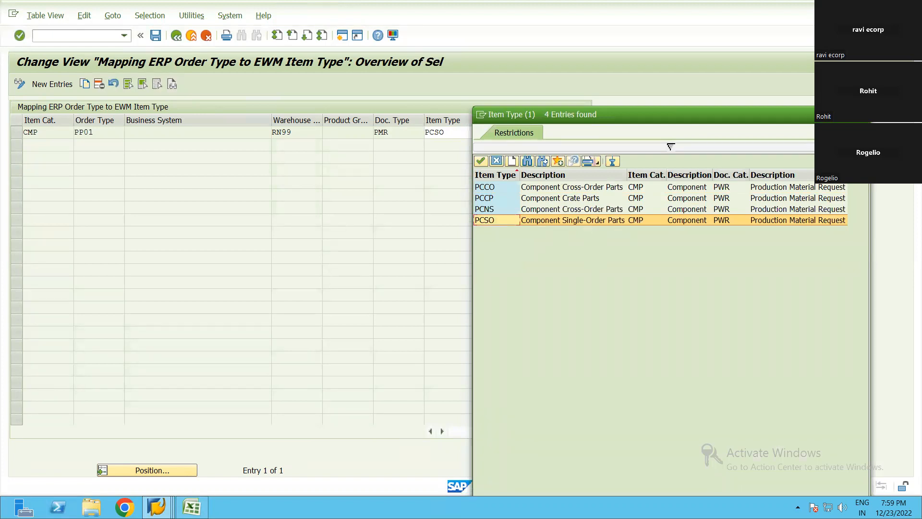
pyautogui.press('Return')
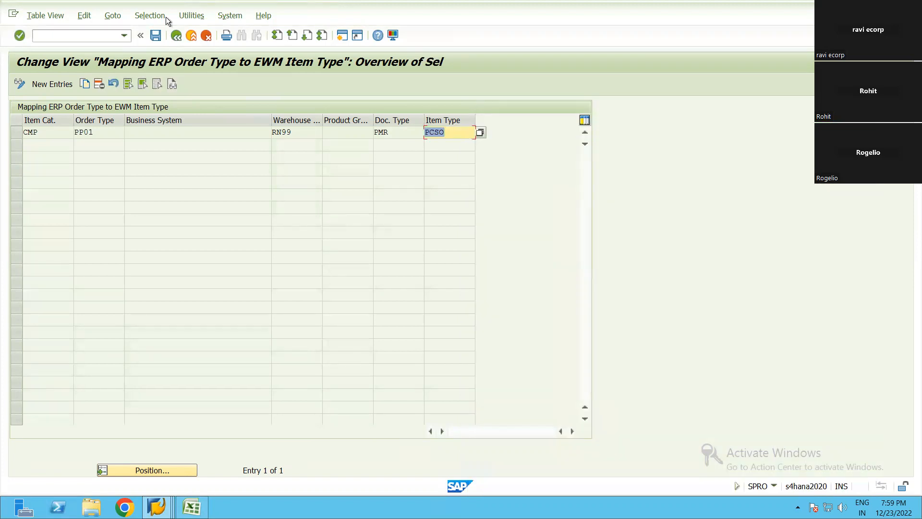
# Return to the unfiltered item type mapping and look through the PI01 and PP01 entries down to the OCP item category
pyautogui.click(176, 35)
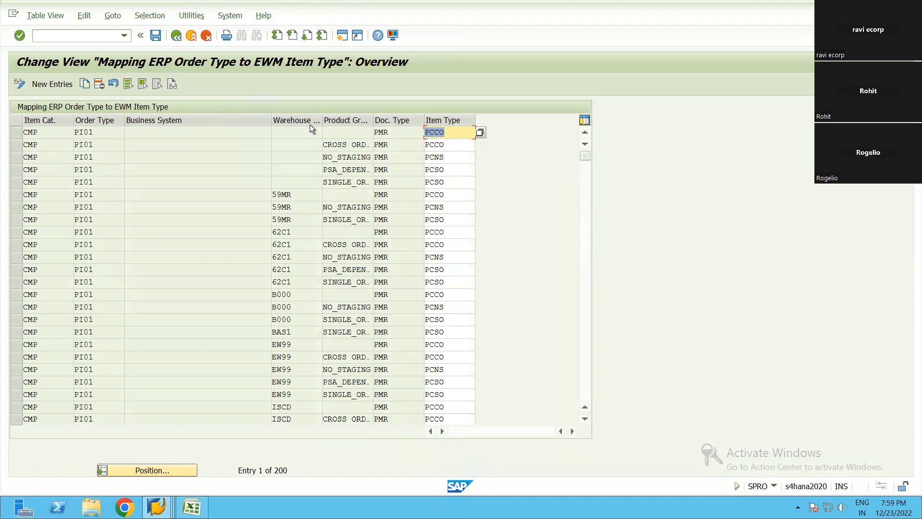
pyautogui.click(95, 133)
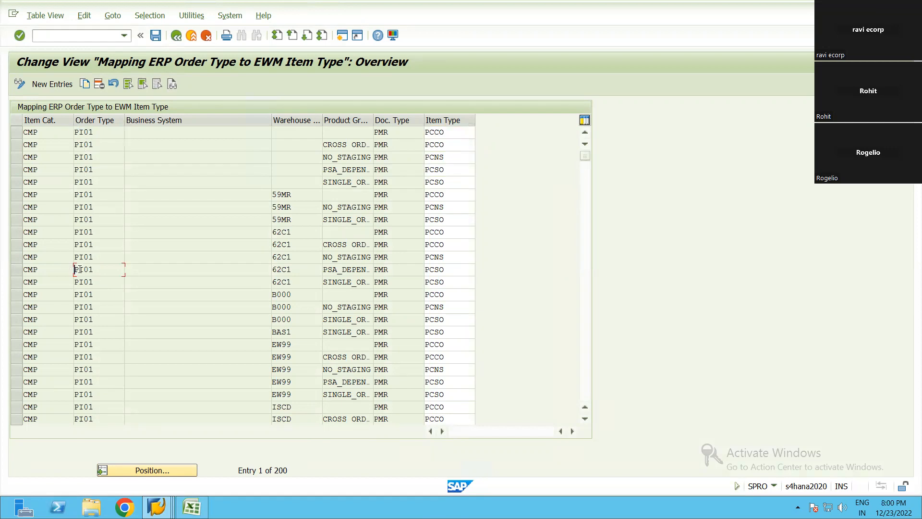
pyautogui.scroll(-3, 79, 283)
pyautogui.scroll(-19, 80, 283)
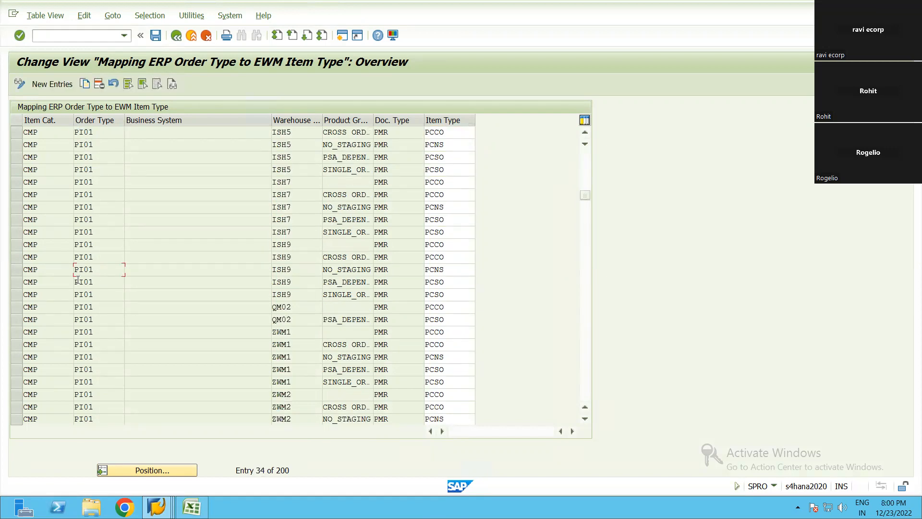
pyautogui.scroll(-4, 88, 282)
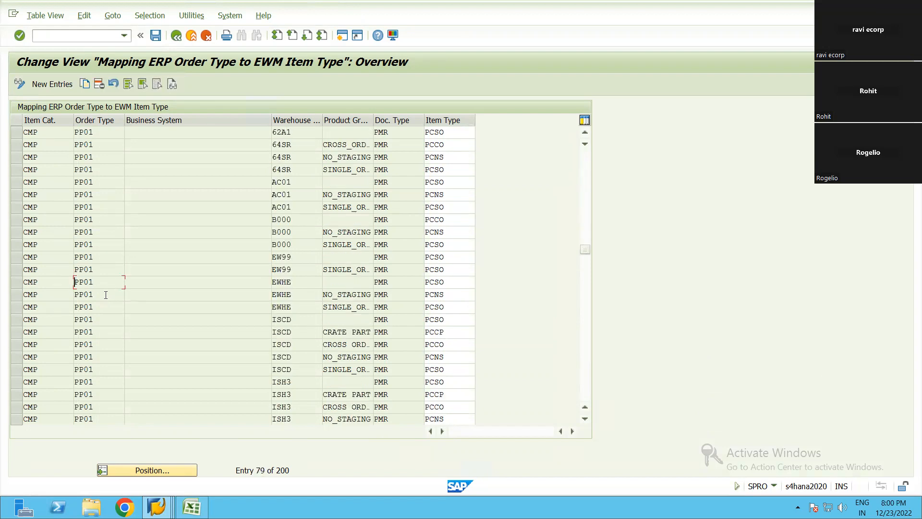
pyautogui.scroll(-7, 100, 322)
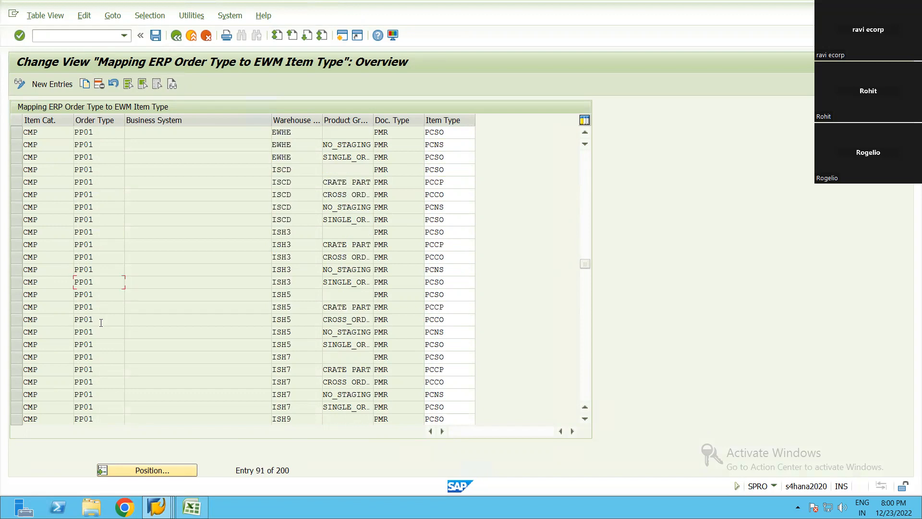
pyautogui.scroll(-7, 100, 322)
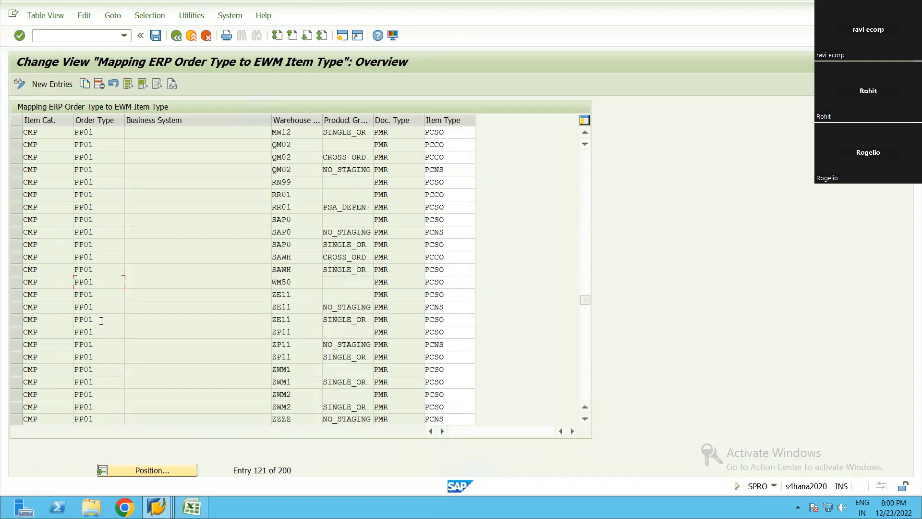
pyautogui.click(75, 331)
pyautogui.click(389, 309)
pyautogui.scroll(-10, 101, 353)
pyautogui.moveTo(75, 343); pyautogui.dragTo(410, 334)
pyautogui.click(410, 334)
pyautogui.scroll(-3, 62, 368)
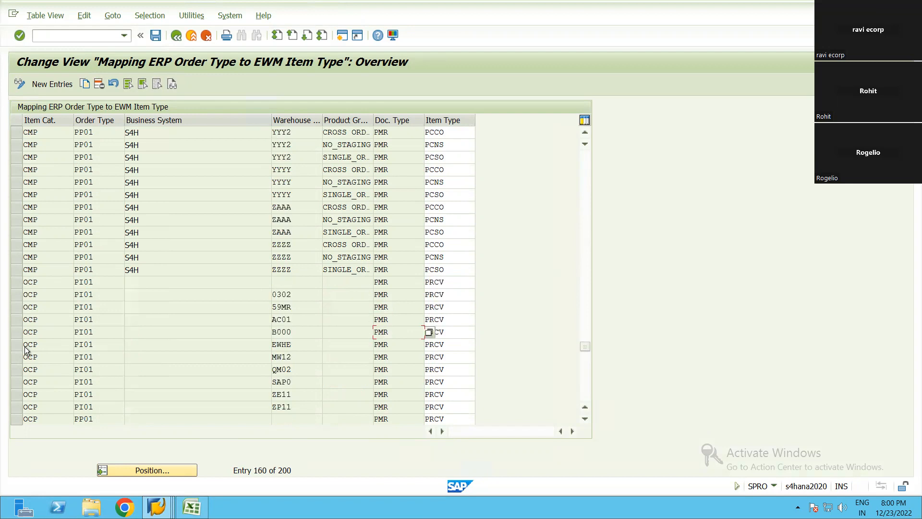
# Examine the first OCP entry for order type PI01 and its item type values, and return to the implementation guide
pyautogui.click(112, 285)
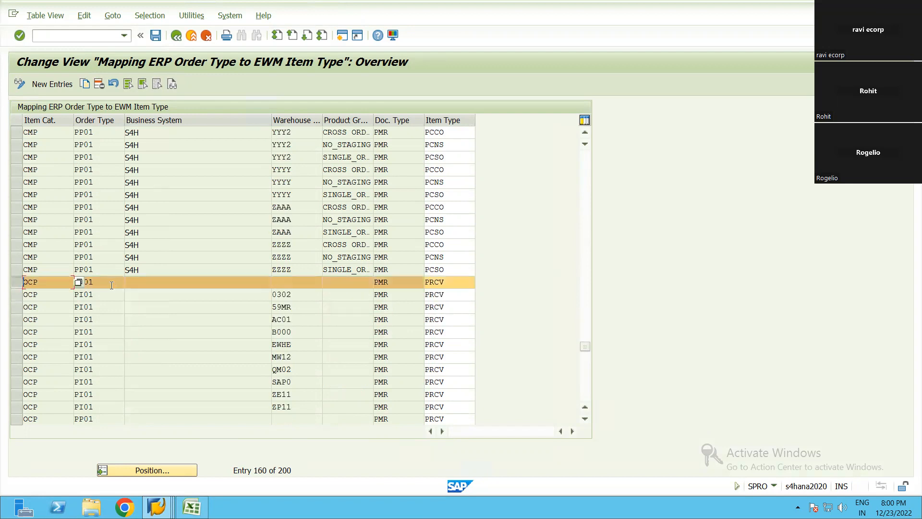
pyautogui.press('Tab')
pyautogui.moveTo(44, 282); pyautogui.dragTo(7, 287)
pyautogui.click(18, 283)
pyautogui.press('Tab')
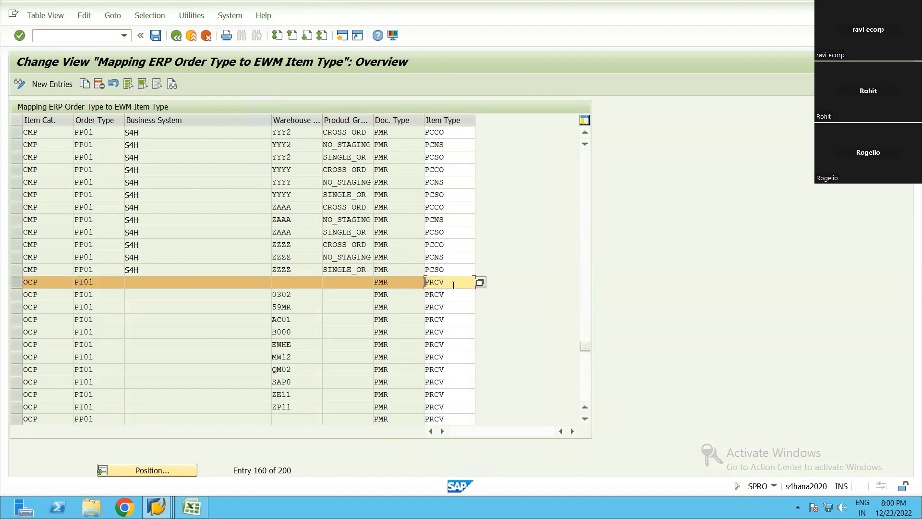
pyautogui.click(480, 283)
pyautogui.press('Escape')
pyautogui.press('Escape')
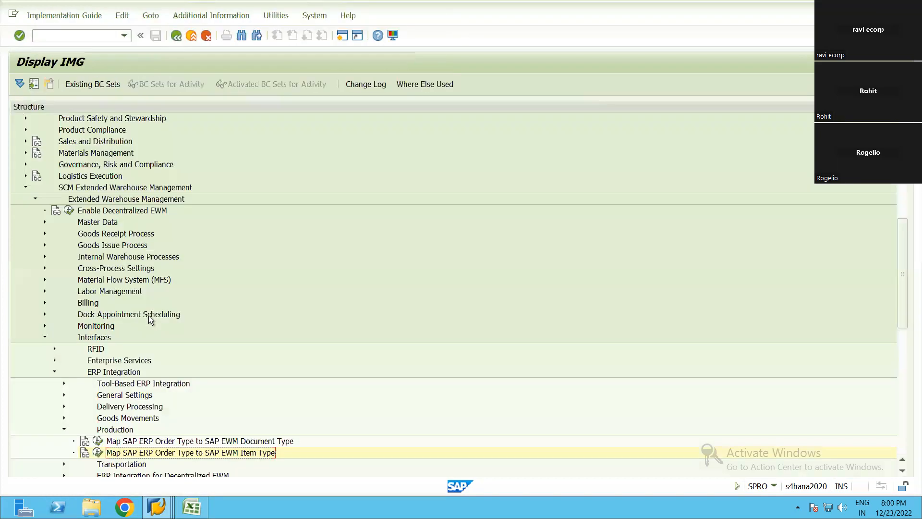
# Switch to the Excel checklist, move to the WPT definition and determination item, and return to the SAP implementation guide
pyautogui.scroll(-1, 174, 405)
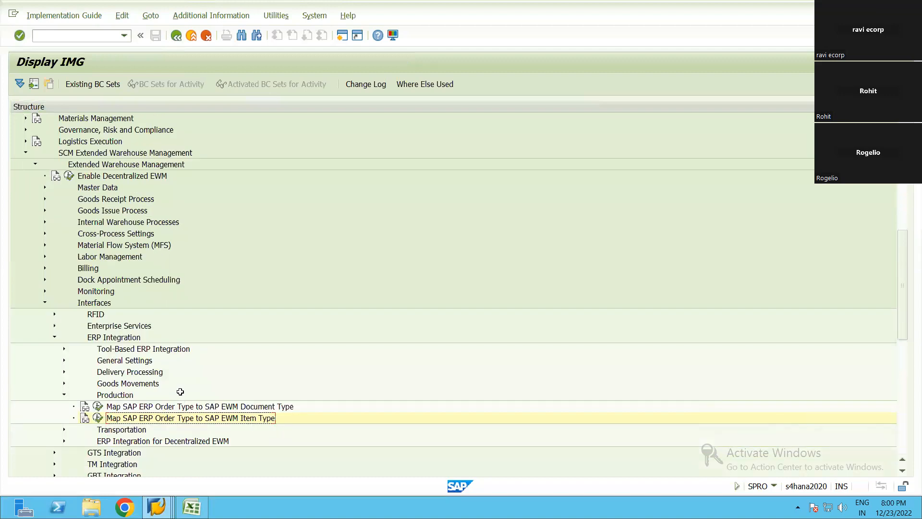
pyautogui.hotkey('alt', 'Tab')
pyautogui.hotkey('alt', 'Tab')
pyautogui.hotkey('alt', 'Tab')
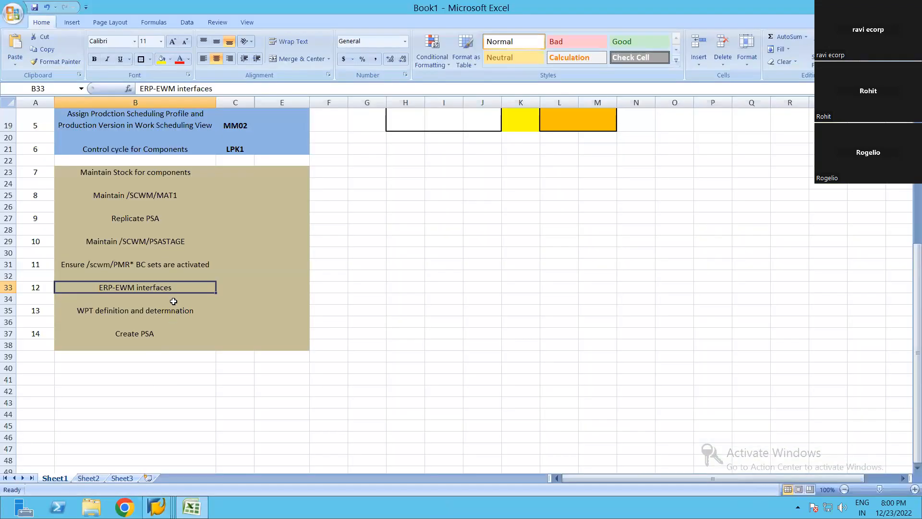
pyautogui.press('Down')
pyautogui.press('Down')
pyautogui.hotkey('alt', 'Tab')
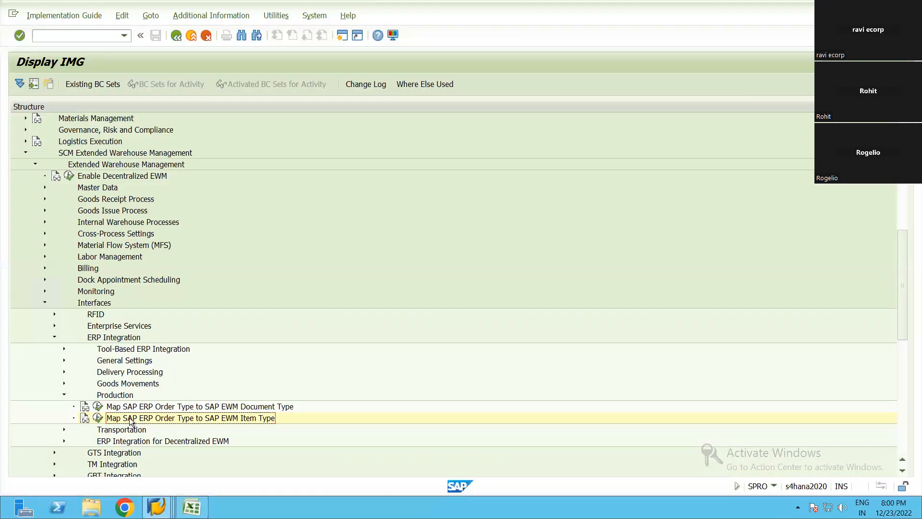
# Consult the Excel checklist, return to the implementation guide, collapse Interfaces and expand the Warehouse Task activities under Cross-Process Settings
pyautogui.hotkey('alt', 'Tab')
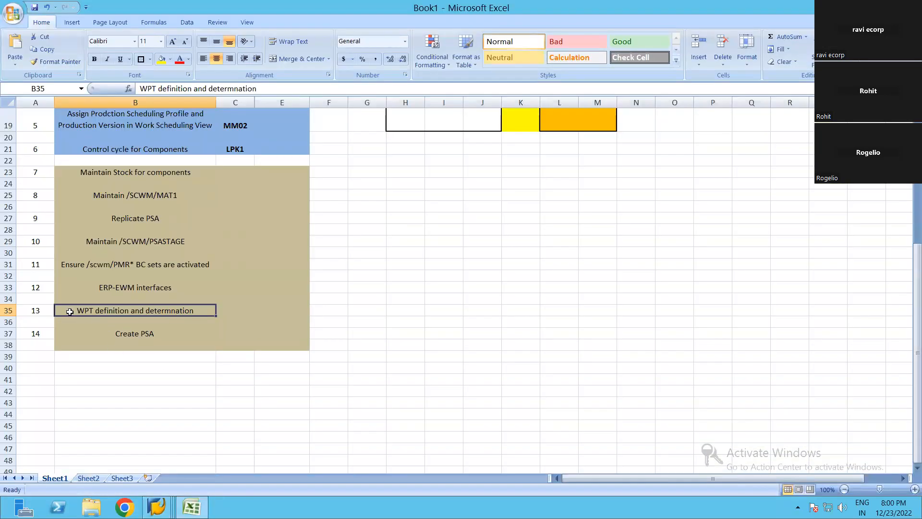
pyautogui.hotkey('alt', 'Tab')
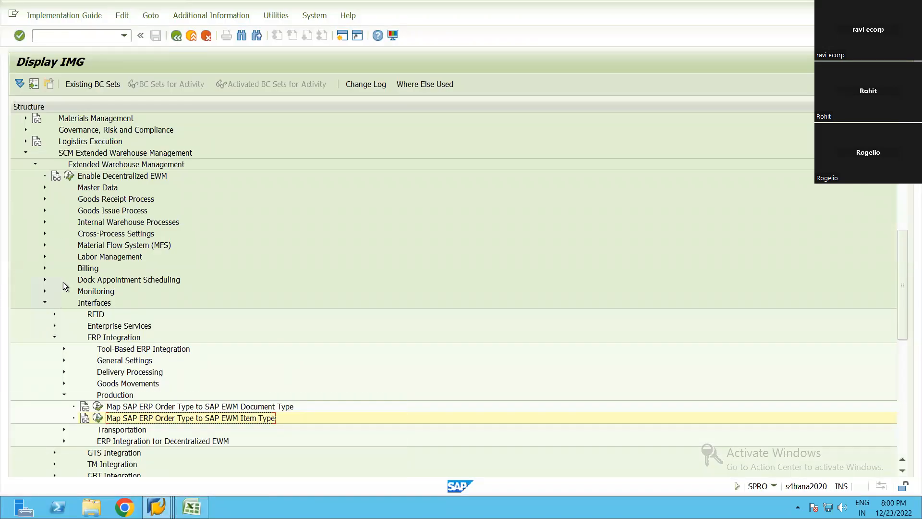
pyautogui.click(45, 302)
pyautogui.click(91, 219)
pyautogui.press('Down')
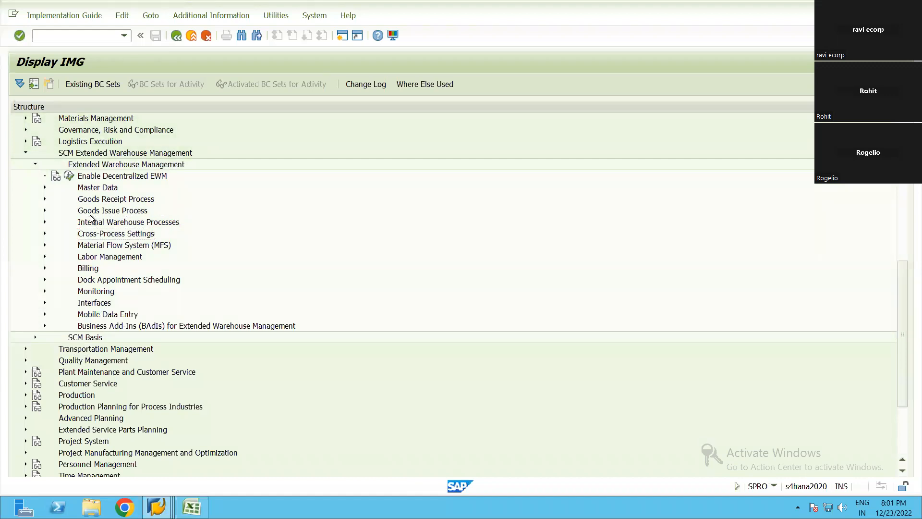
pyautogui.press('Right')
pyautogui.press('Down')
pyautogui.press('Down')
pyautogui.press('Down')
pyautogui.press('Down')
pyautogui.press('Down')
pyautogui.press('Right')
pyautogui.press('Down')
pyautogui.press('Down')
pyautogui.press('Down')
pyautogui.press('Down')
pyautogui.press('Down')
pyautogui.press('Down')
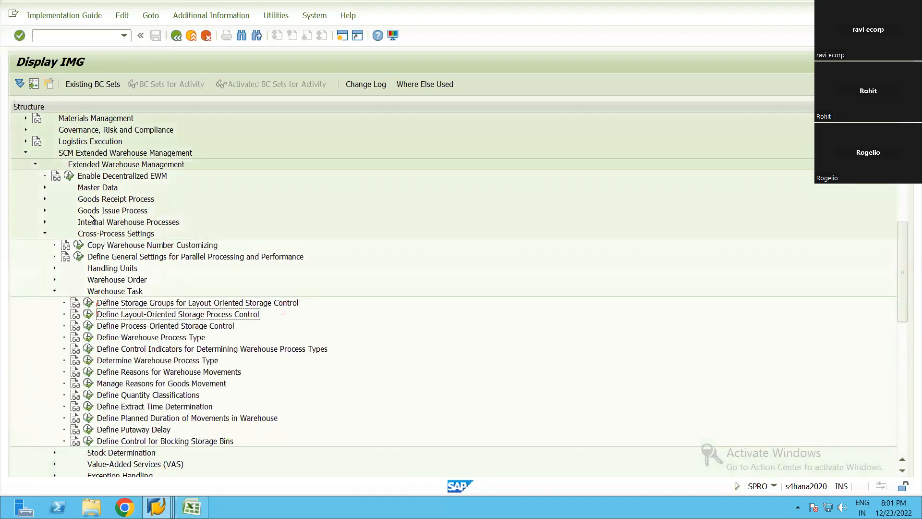
# Open Define Warehouse Process Type and position the list at warehouse RN99, process type 2100
pyautogui.press('Up')
pyautogui.press('Up')
pyautogui.press('Left')
pyautogui.press('Return')
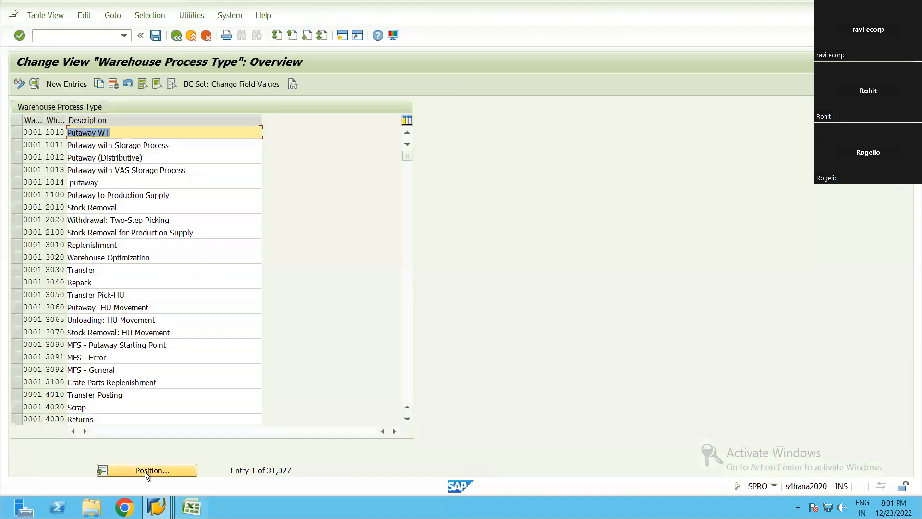
pyautogui.click(145, 472)
pyautogui.write('RN99')
pyautogui.press('Tab')
pyautogui.write('2100')
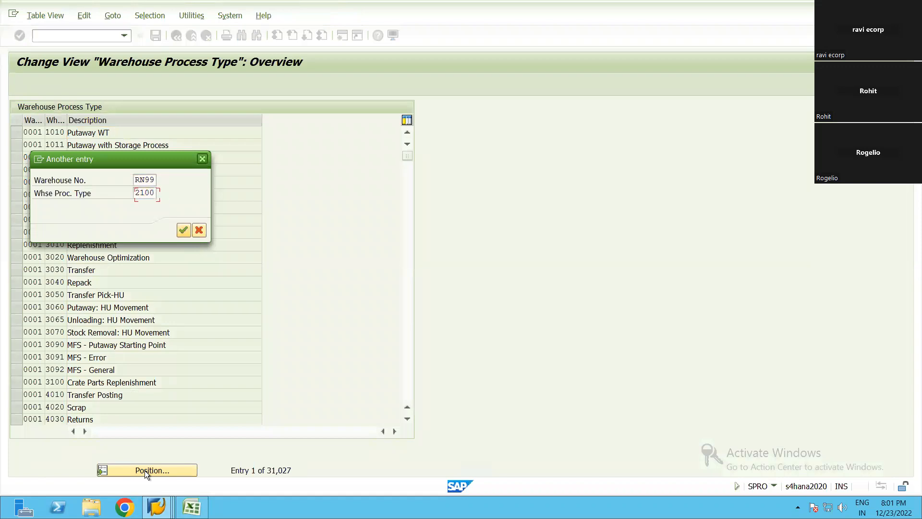
pyautogui.press('Return')
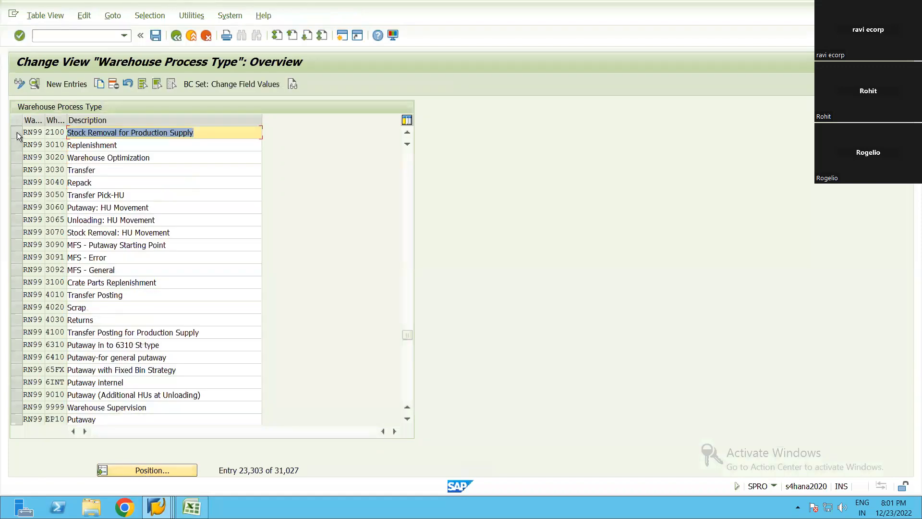
# Examine the details of RN99 process type 2100, Stock Removal for Production Supply, and return to the implementation guide
pyautogui.doubleClick(128, 132)
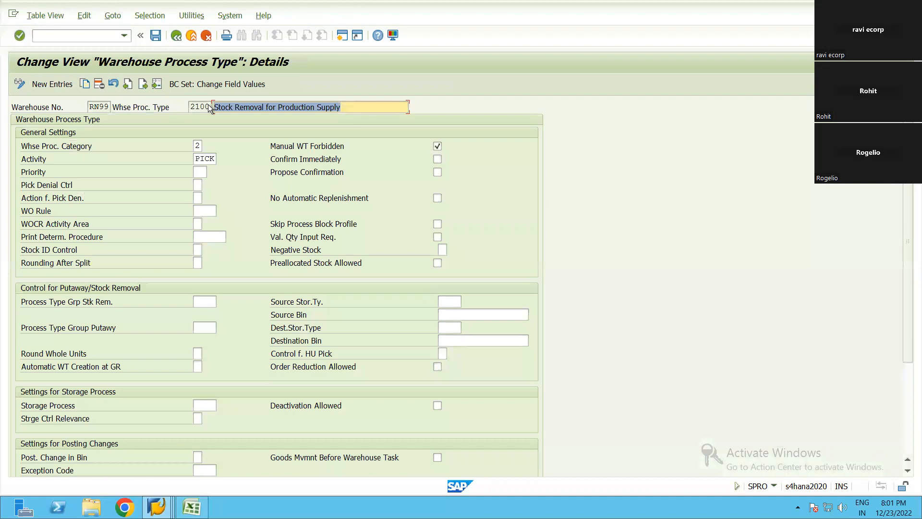
pyautogui.click(198, 107)
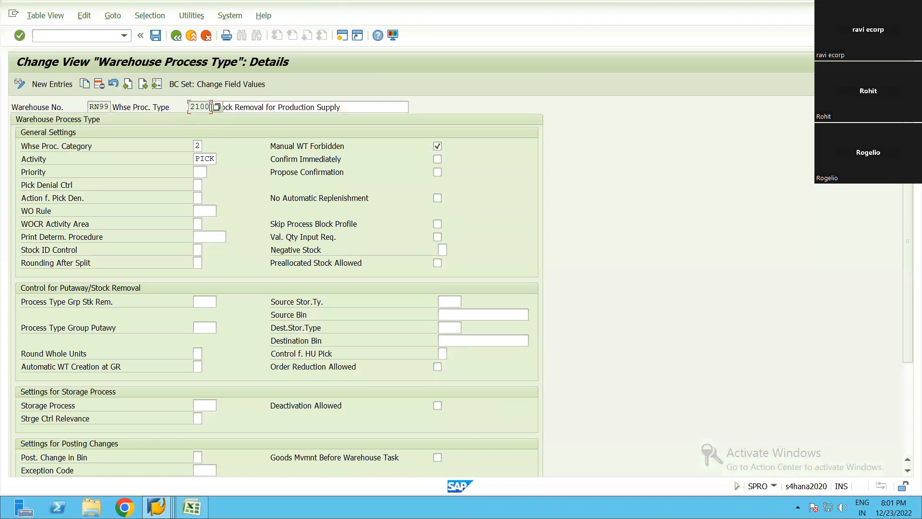
pyautogui.click(176, 36)
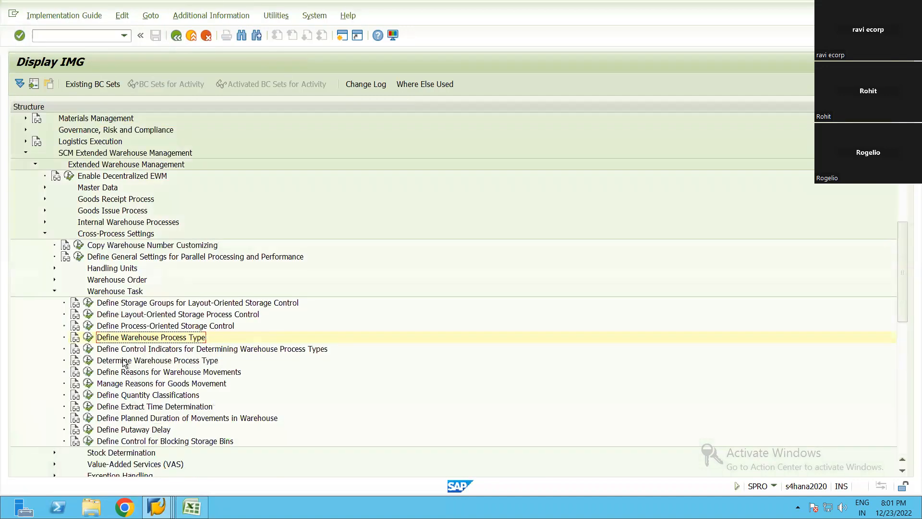
# Open Determine Warehouse Process Type, position it at warehouse RN99 and look through the entries down to document type OPC
pyautogui.click(104, 353)
pyautogui.click(101, 363)
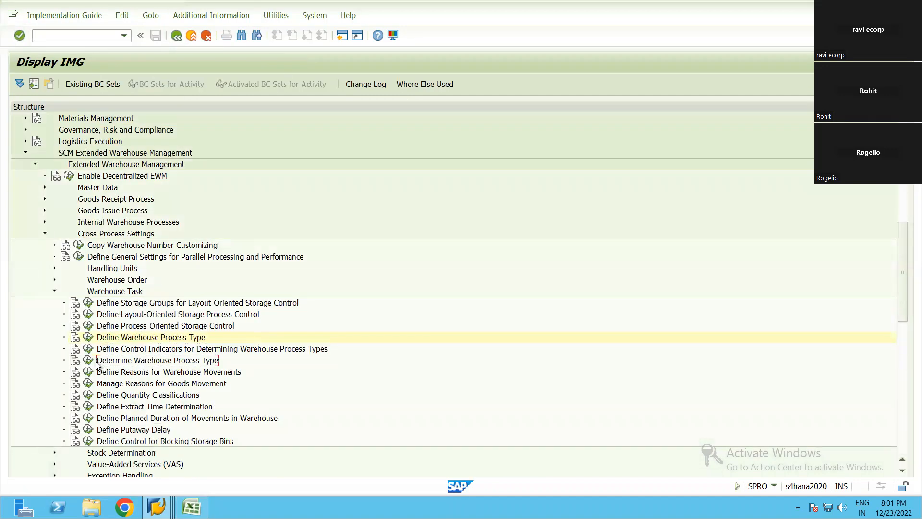
pyautogui.click(88, 360)
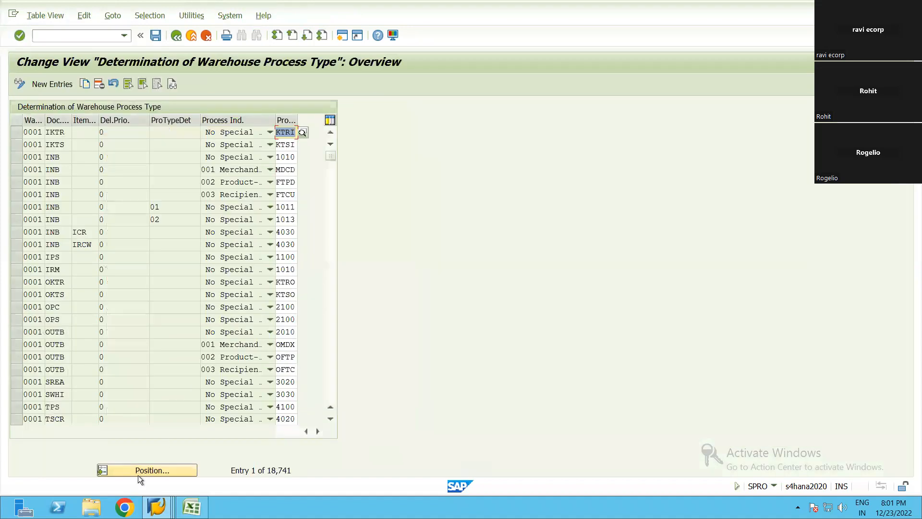
pyautogui.click(145, 469)
pyautogui.press('Tab')
pyautogui.press('Tab')
pyautogui.press('Tab')
pyautogui.press('Return')
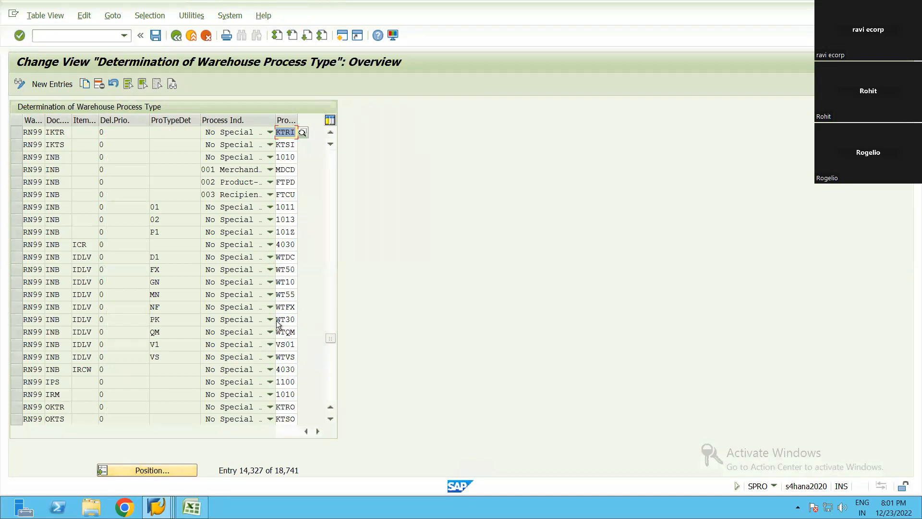
pyautogui.scroll(-3, 209, 330)
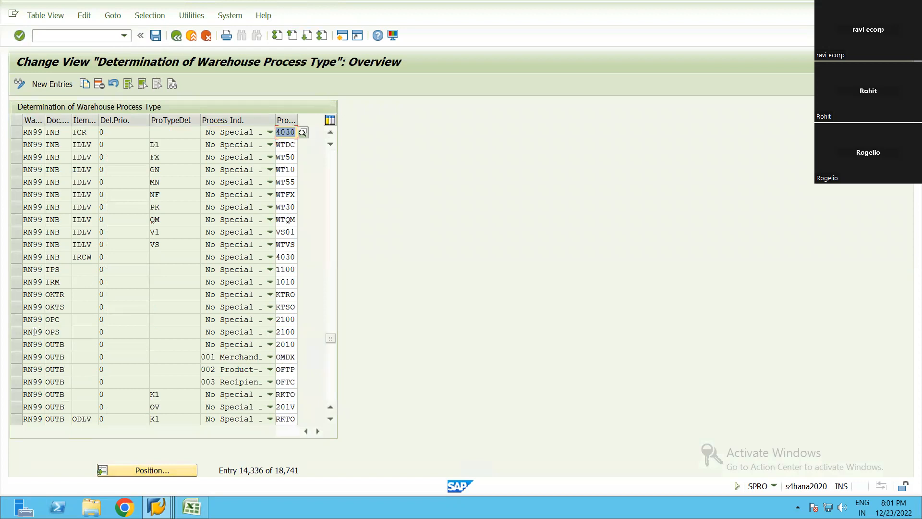
pyautogui.click(63, 320)
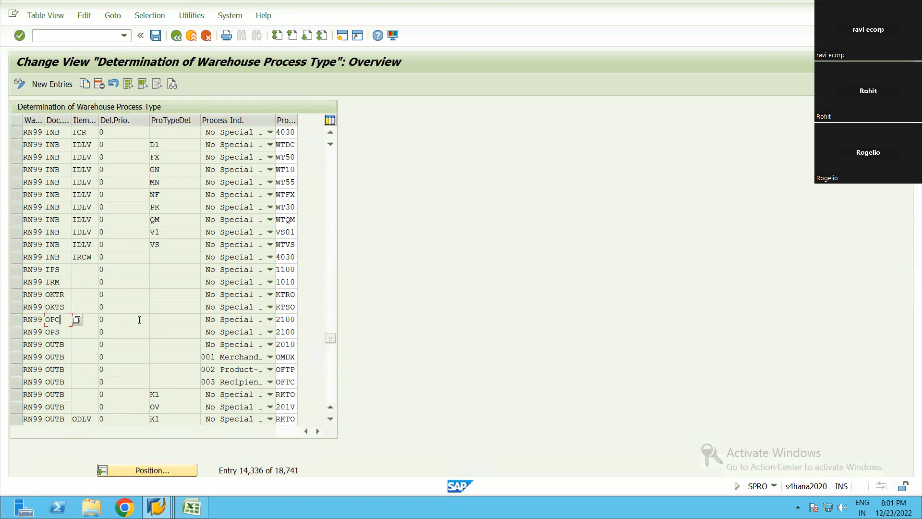
# Filter the determination entries by contents to warehouse number RN99 and warehouse process type 2100
pyautogui.click(149, 16)
pyautogui.click(152, 31)
pyautogui.scroll(1, 79, 197)
pyautogui.click(40, 192)
pyautogui.click(42, 203)
pyautogui.click(186, 282)
pyautogui.click(228, 169)
pyautogui.write('RN99')
pyautogui.press('Tab')
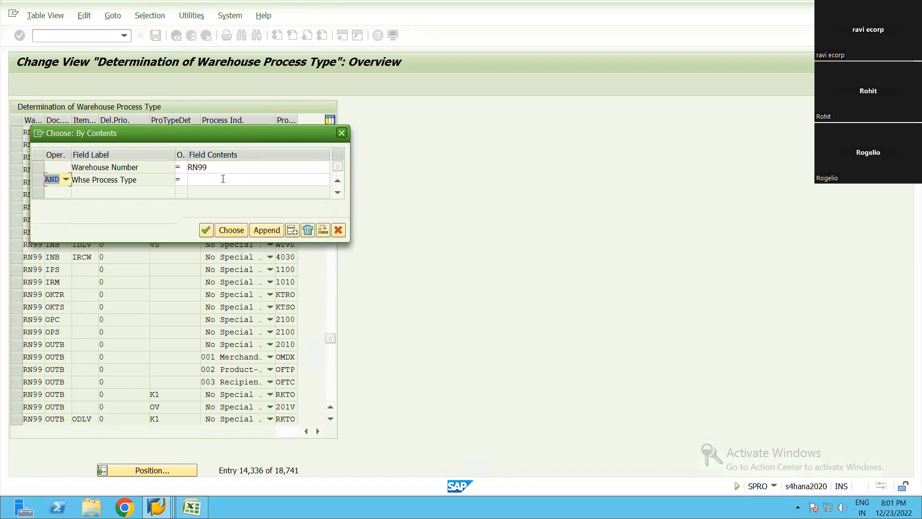
pyautogui.click(223, 179)
pyautogui.write('2100')
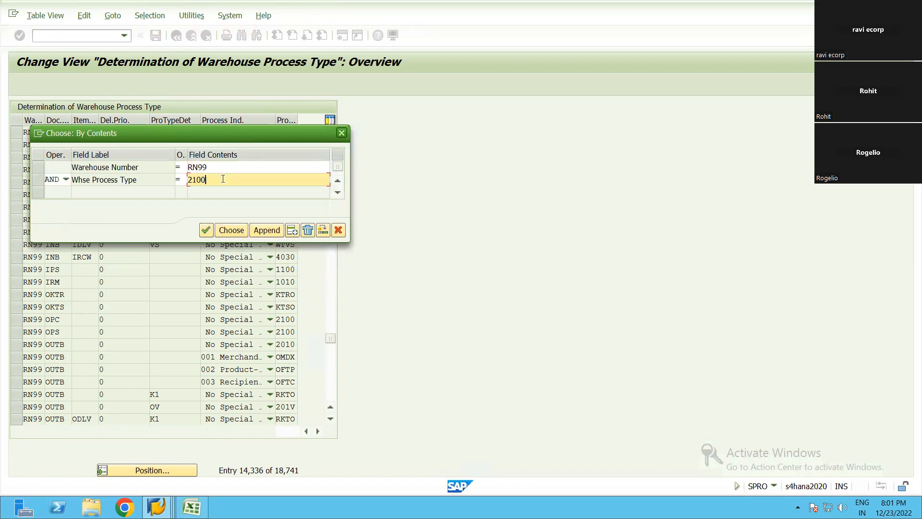
pyautogui.click(232, 229)
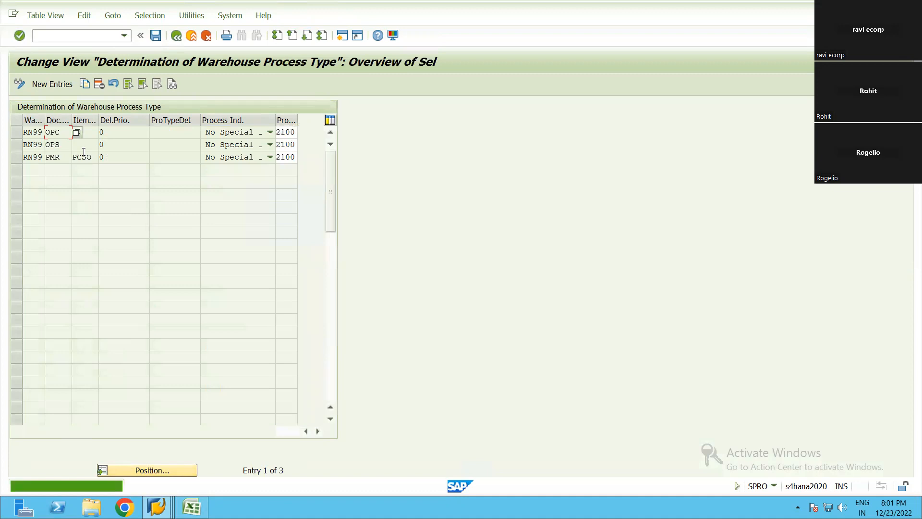
# Examine the PMR determination entry, looking up the possible item types for PCSO and checking its process type
pyautogui.click(56, 158)
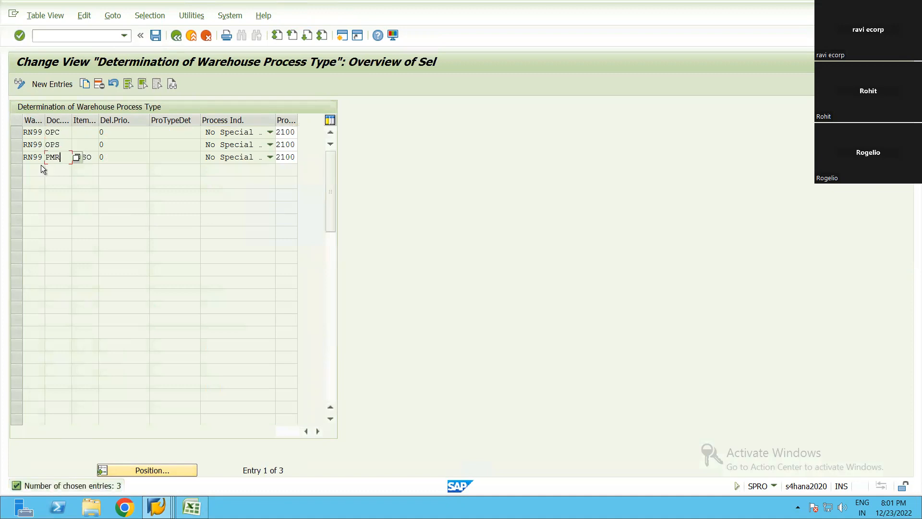
pyautogui.click(16, 159)
pyautogui.click(66, 157)
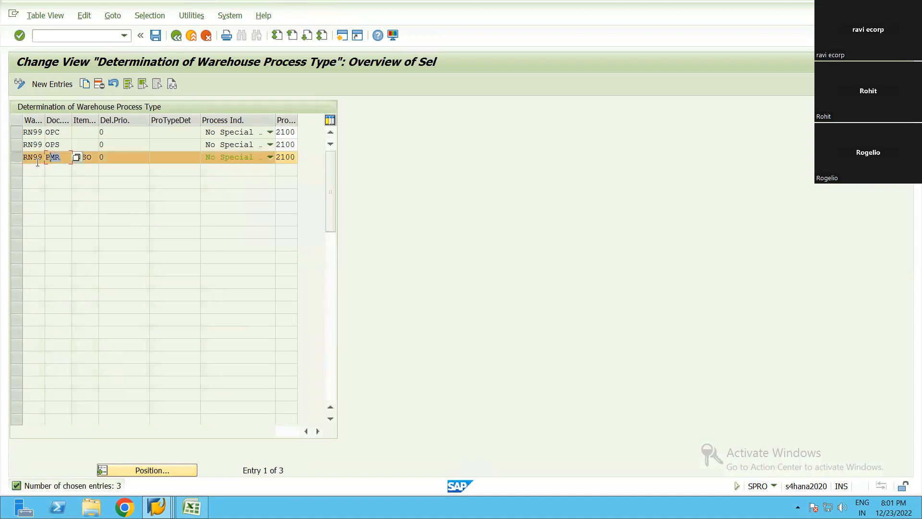
pyautogui.click(98, 158)
pyautogui.press('F4')
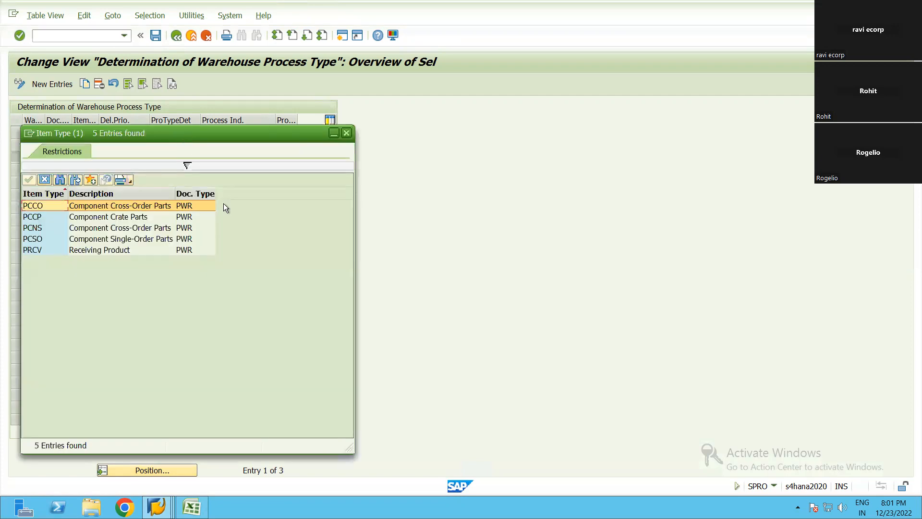
pyautogui.click(184, 322)
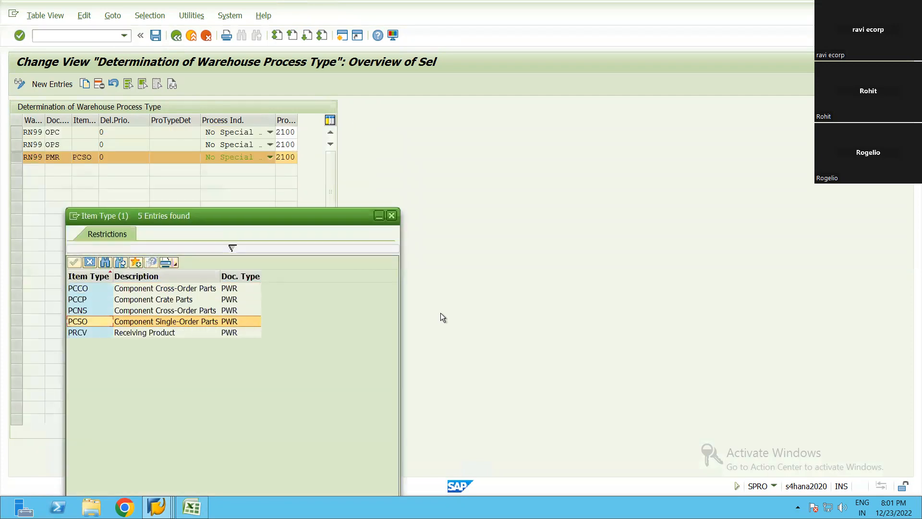
pyautogui.click(392, 215)
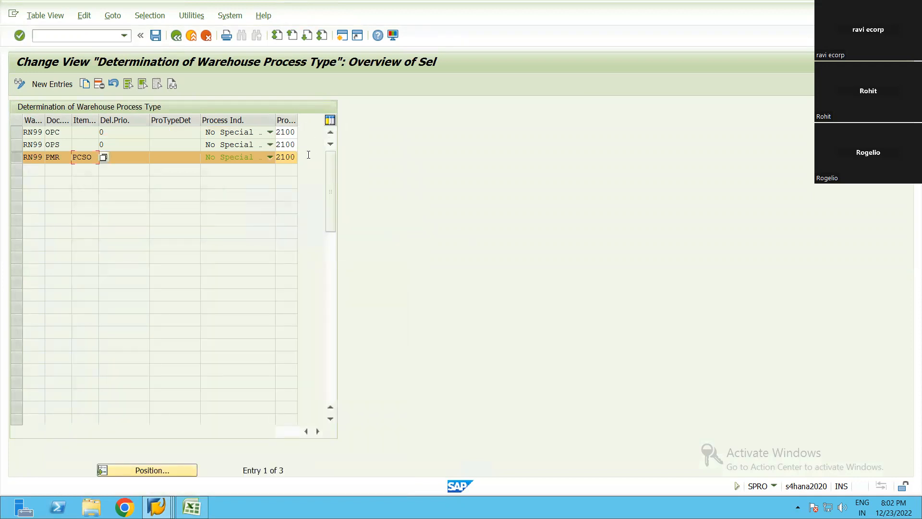
pyautogui.click(278, 157)
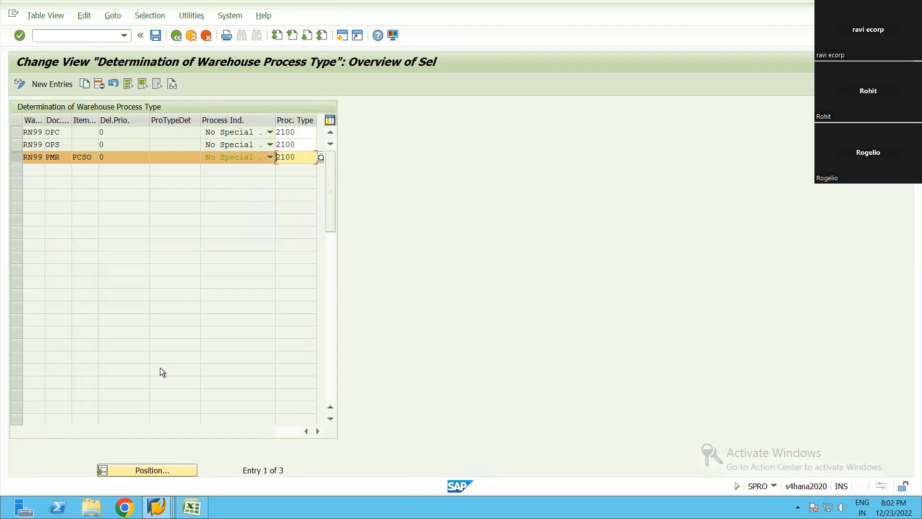
# Leave the filtered determination list, switch to the Excel checklist and move to the Create PSA item in row 37
pyautogui.press('F3')
pyautogui.hotkey('alt', 'Tab')
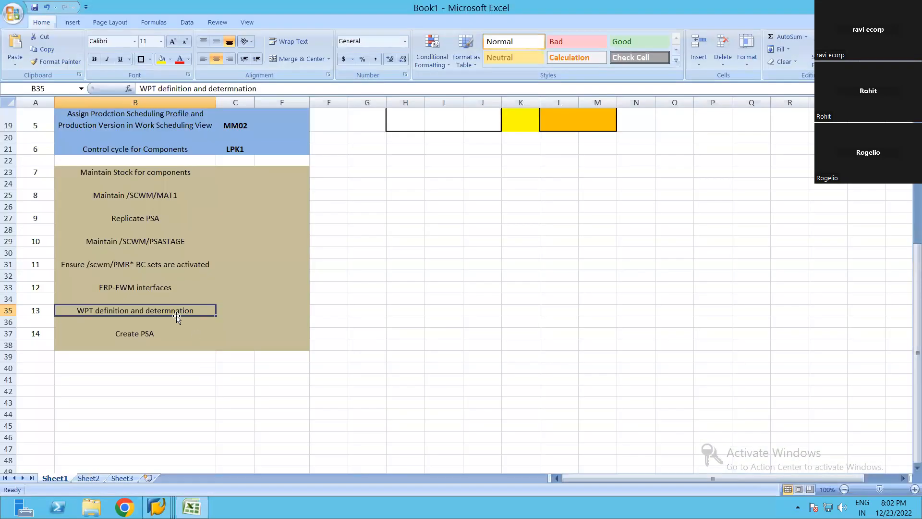
pyautogui.press('Down')
pyautogui.press('Down')
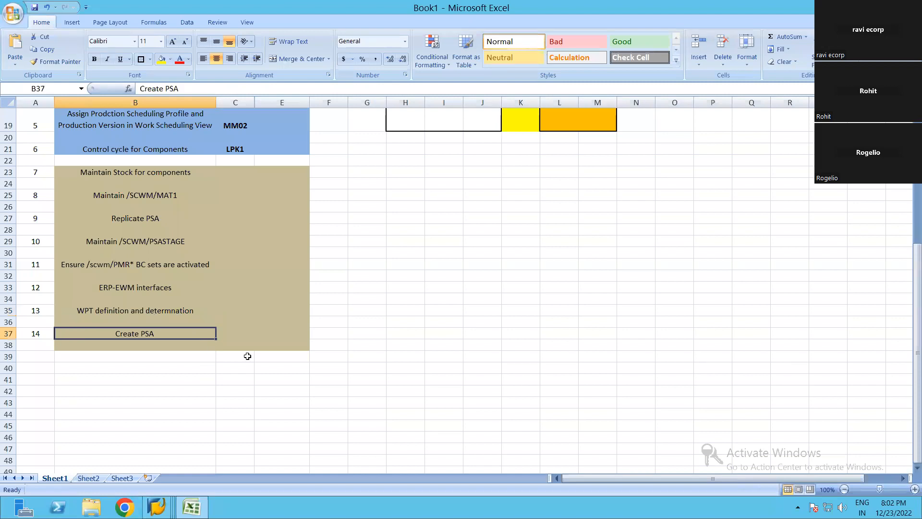
# Go over the checklist items from Replicate PSA onwards and clear the contents of row 37, the Create PSA item numbered 14
pyautogui.click(153, 212)
pyautogui.press('Down')
pyautogui.press('Down')
pyautogui.press('Down')
pyautogui.press('Down')
pyautogui.press('Down')
pyautogui.press('Down')
pyautogui.press('Down')
pyautogui.press('Down')
pyautogui.press('Down')
pyautogui.press('Down')
pyautogui.click(135, 220)
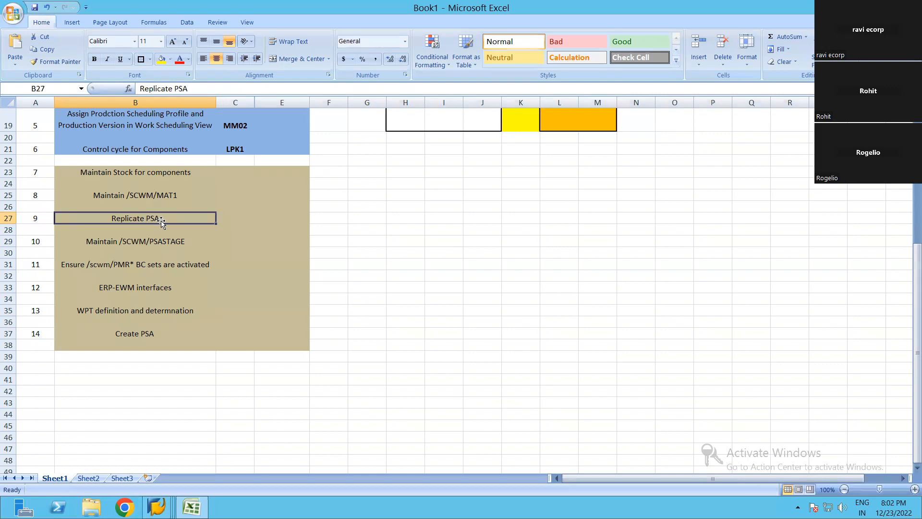
pyautogui.press('Down')
pyautogui.press('Down')
pyautogui.press('Down')
pyautogui.press('Down')
pyautogui.press('Down')
pyautogui.press('Down')
pyautogui.press('Down')
pyautogui.press('Down')
pyautogui.press('Down')
pyautogui.press('Down')
pyautogui.click(9, 333)
pyautogui.press('Delete')
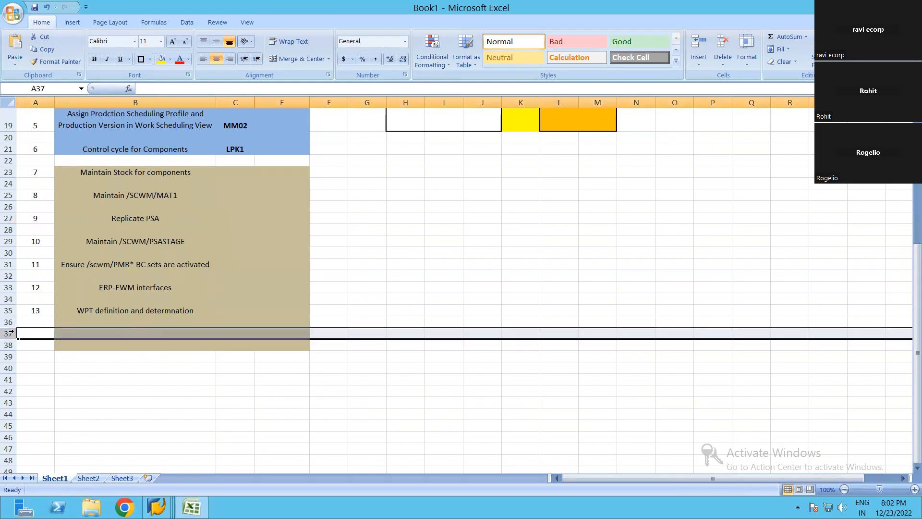
pyautogui.click(191, 322)
pyautogui.hotkey('ctrl', 's')
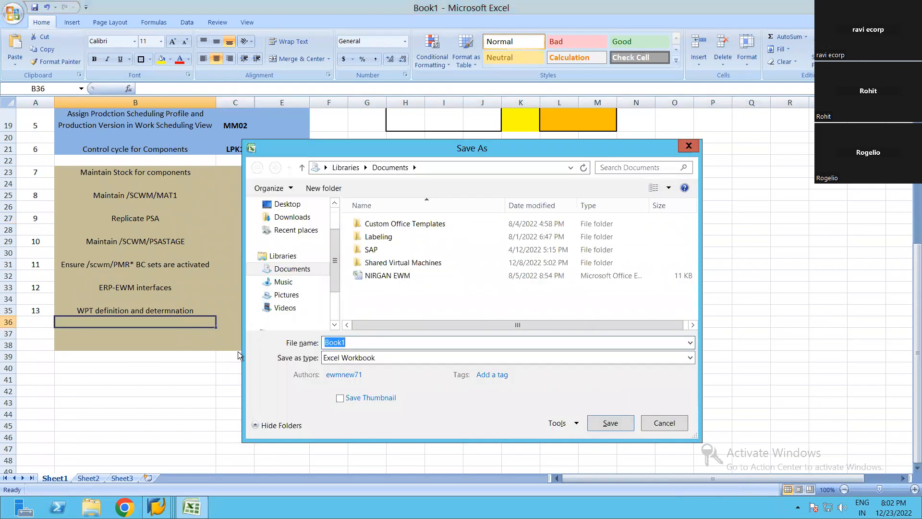
pyautogui.press('Escape')
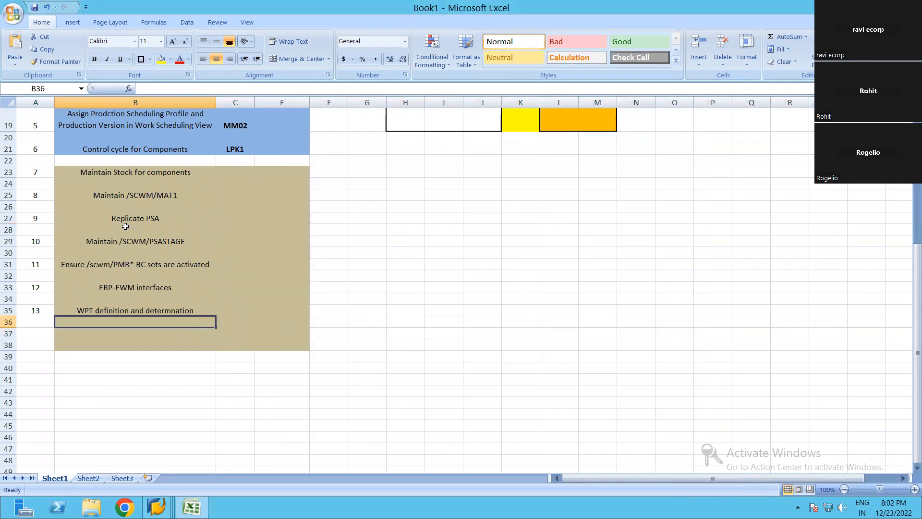
# Select the EWM checklist items in column B from Maintain Stock for components through row 36
pyautogui.click(125, 171)
pyautogui.hotkey('shift', 'Down')
pyautogui.hotkey('shift', 'Down')
pyautogui.hotkey('shift', 'Down')
pyautogui.hotkey('shift', 'Down')
pyautogui.hotkey('shift', 'Down')
pyautogui.hotkey('shift', 'Down')
pyautogui.hotkey('shift', 'Down')
pyautogui.hotkey('shift', 'Down')
pyautogui.hotkey('shift', 'Down')
pyautogui.hotkey('shift', 'Down')
pyautogui.hotkey('shift', 'Down')
pyautogui.hotkey('shift', 'Down')
pyautogui.hotkey('shift', 'Down')
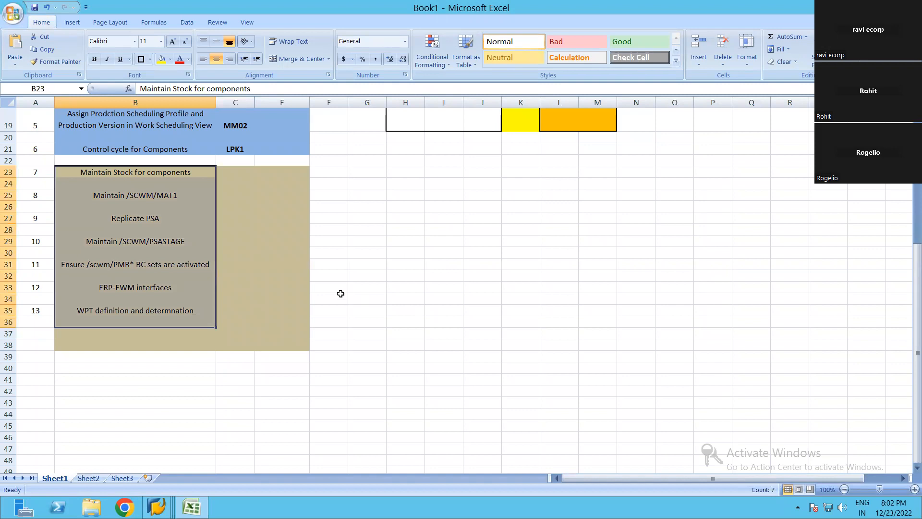
# Review the checklist from Create Material down to the EWM items and take the remote desktop session out of full screen
pyautogui.scroll(6, 339, 292)
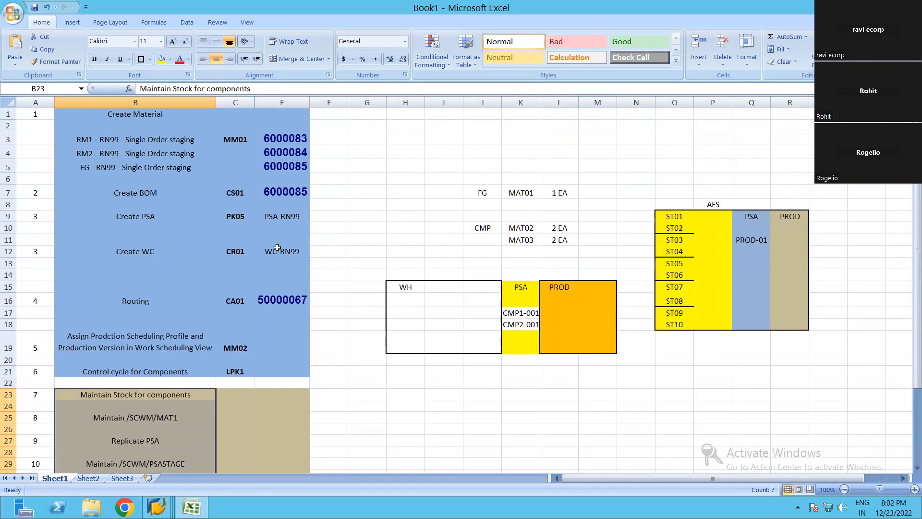
pyautogui.scroll(-5, 148, 249)
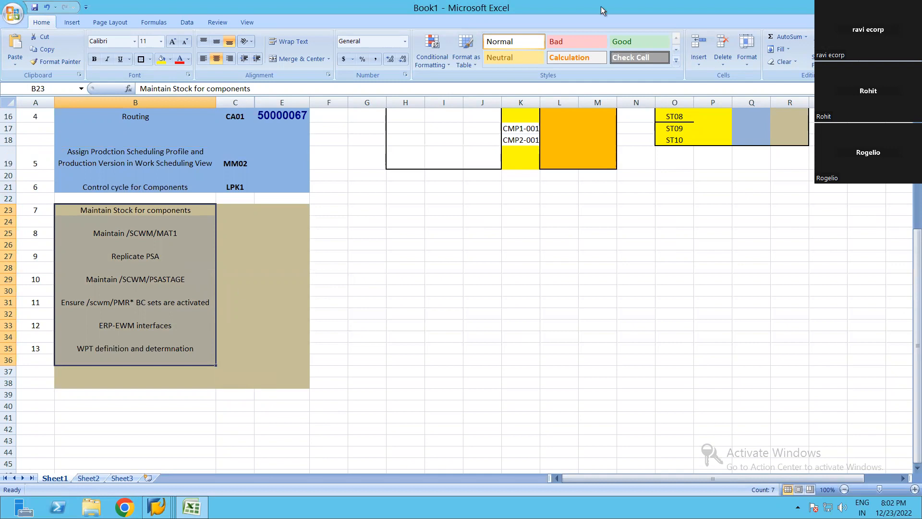
pyautogui.moveTo(601, 7)
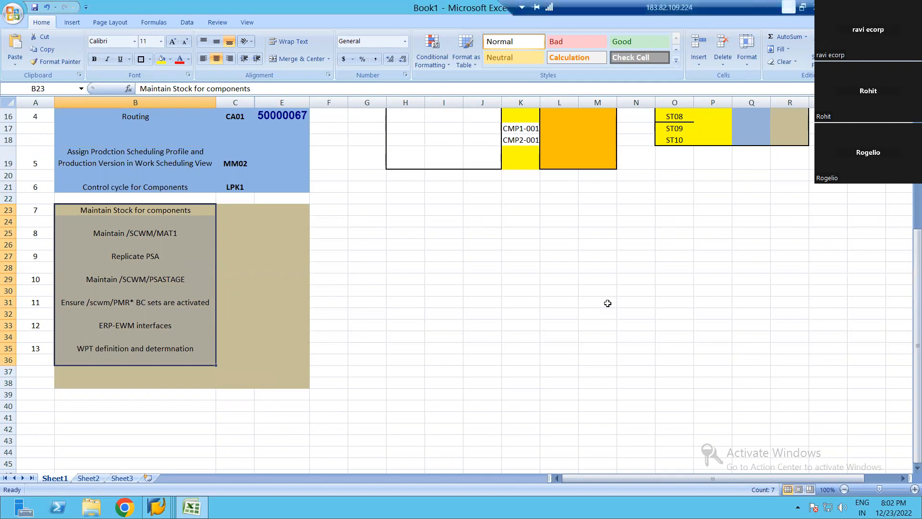
pyautogui.click(802, 7)
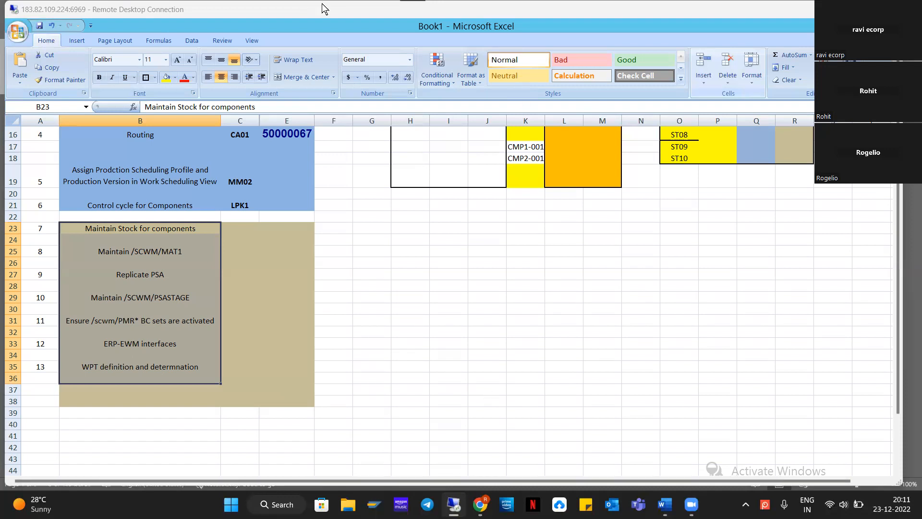
# Restore the remote desktop session to full screen, switch to the SAP customizing session and exit the IMG to SAP Easy Access
pyautogui.doubleClick(338, 15)
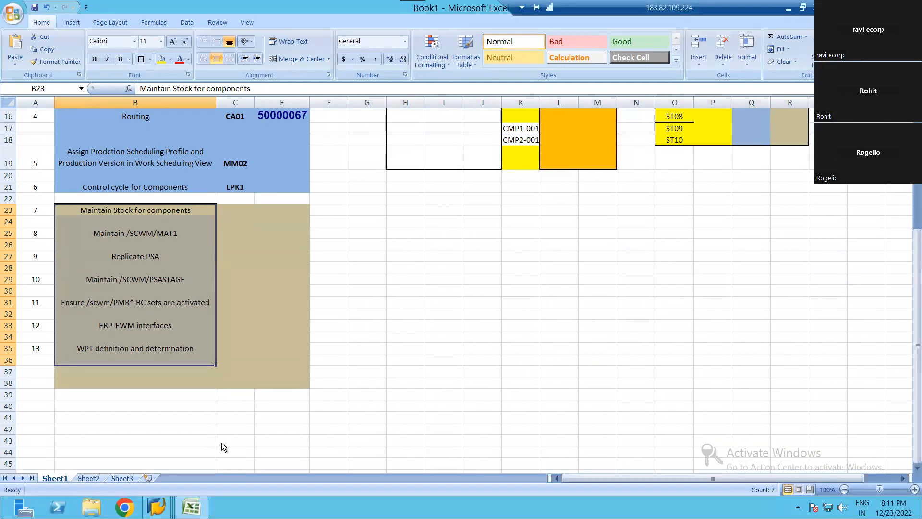
pyautogui.moveTo(157, 507)
pyautogui.click(324, 456)
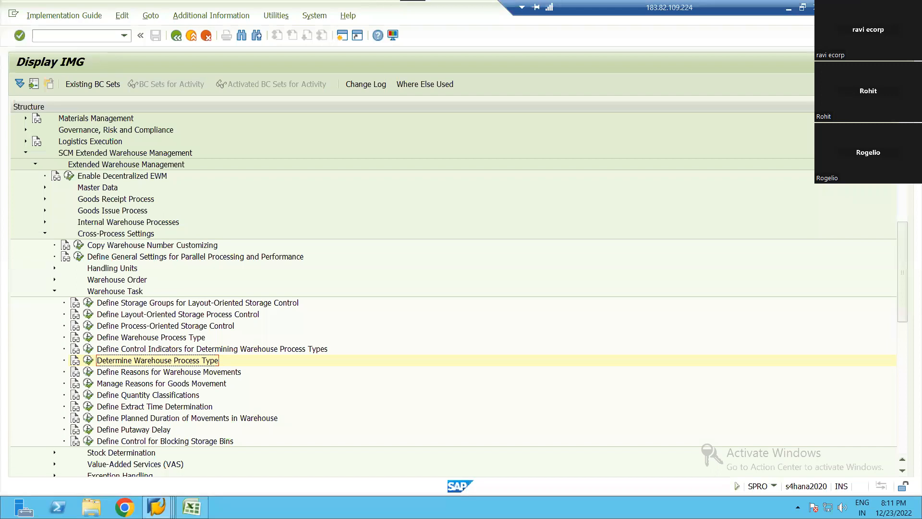
pyautogui.click(76, 36)
pyautogui.write('/n')
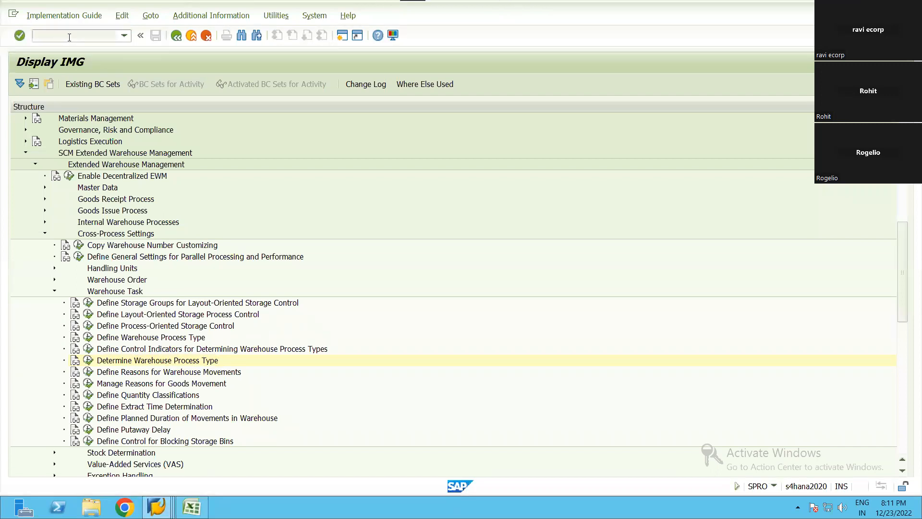
pyautogui.press('Return')
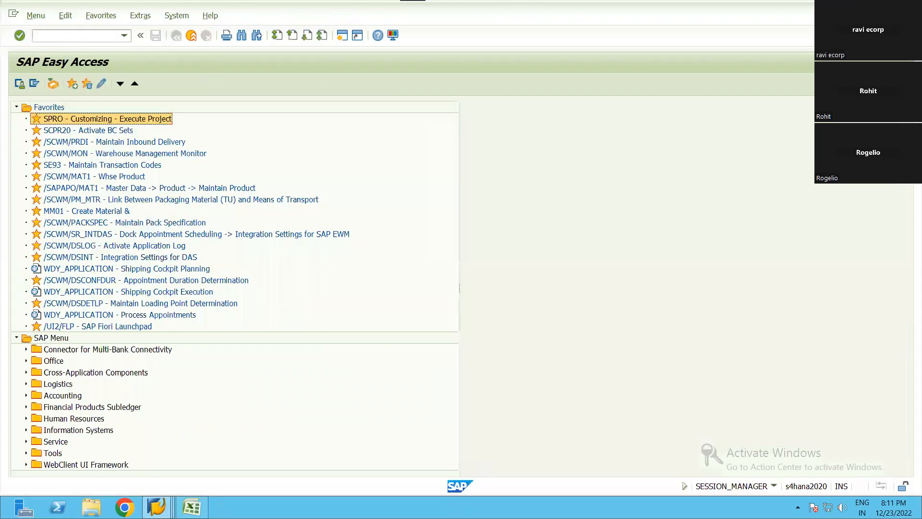
# Start transaction CO01 in the SAP Easy Access session to create a production order
pyautogui.moveTo(156, 507)
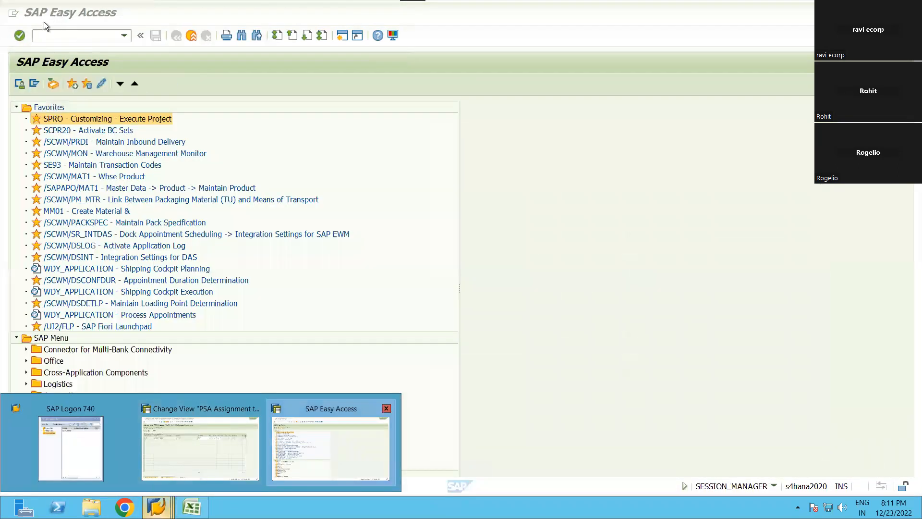
pyautogui.click(292, 425)
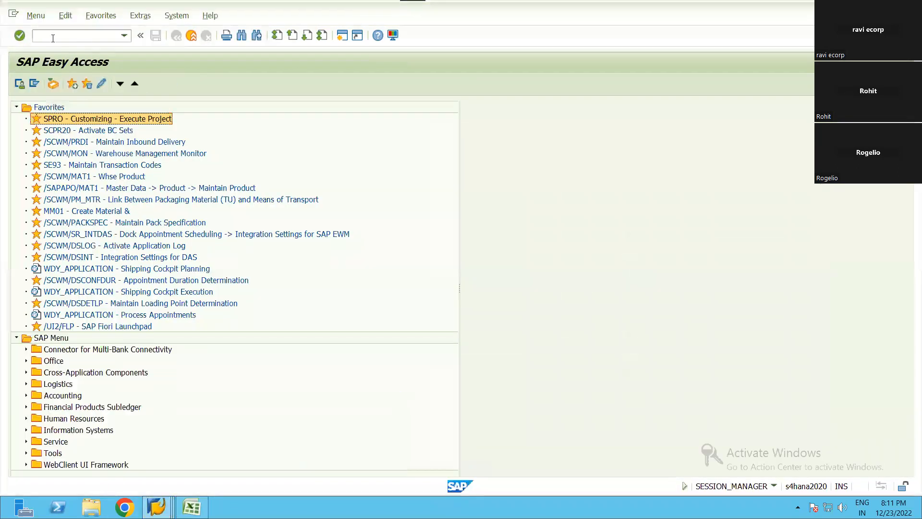
pyautogui.write('/N')
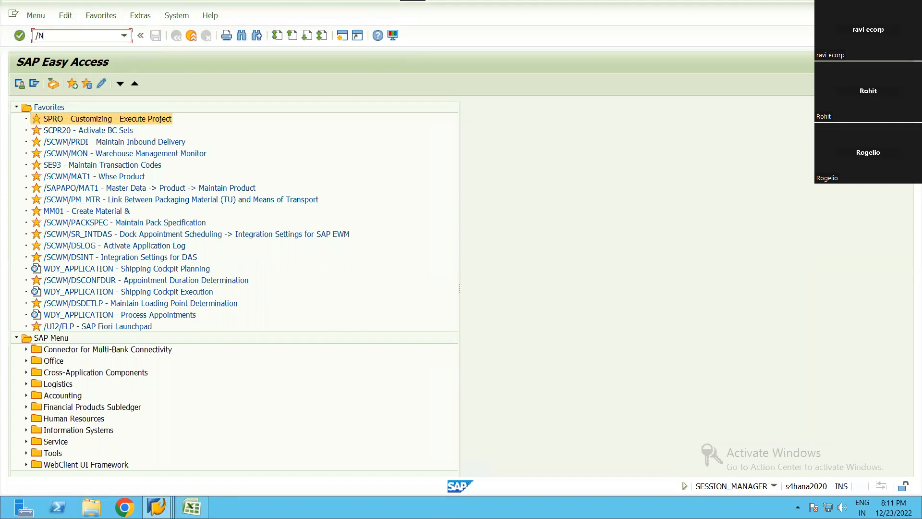
pyautogui.write('CO01')
pyautogui.press('Return')
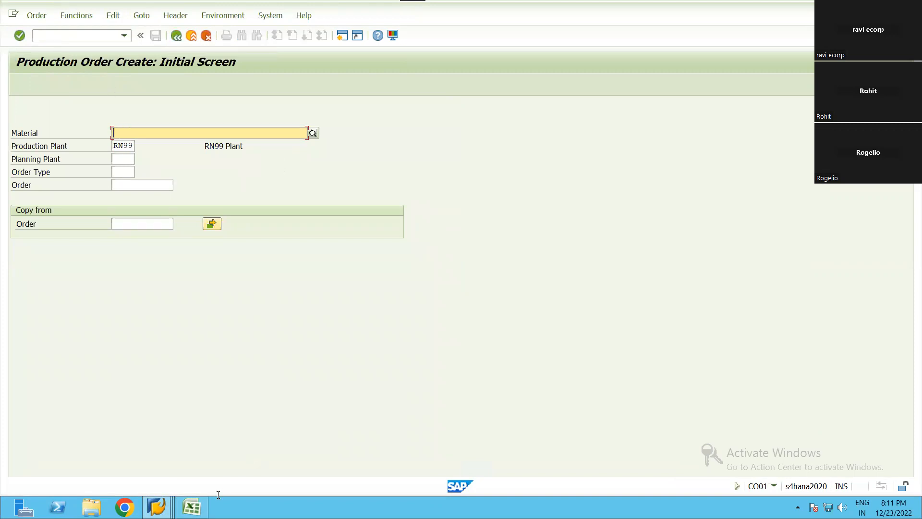
# Copy the finished-good material number 6000085 from cell E5 of the Excel checklist and return to the production order screen
pyautogui.click(192, 508)
pyautogui.scroll(5, 245, 261)
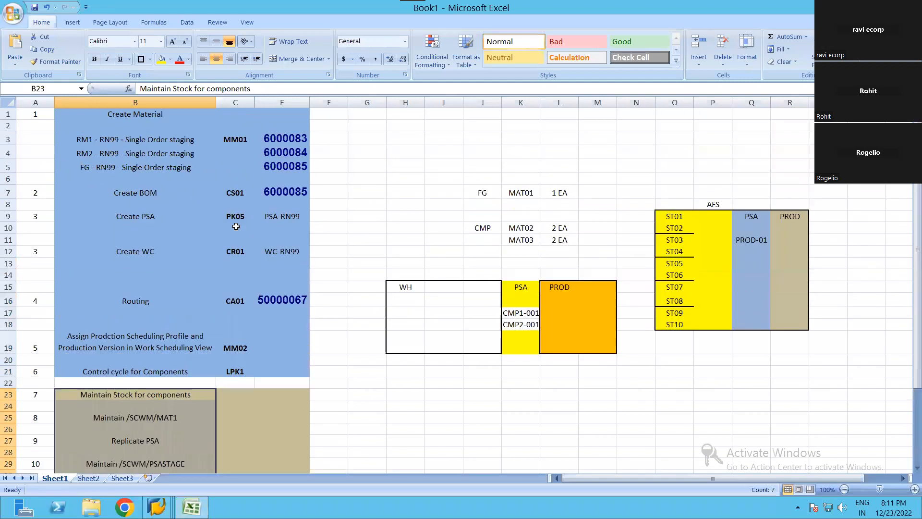
pyautogui.click(277, 168)
pyautogui.hotkey('ctrl', 'c')
pyautogui.hotkey('alt', 'Tab')
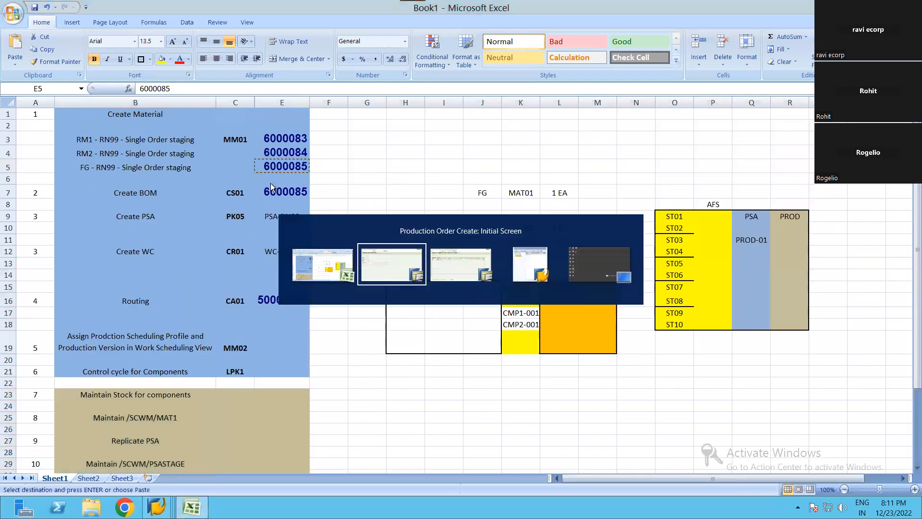
# Enter material 6000085 and order type PP01 for production plant RN99, and continue to the order header
pyautogui.hotkey('ctrl', 'v')
pyautogui.press('Tab')
pyautogui.press('Tab')
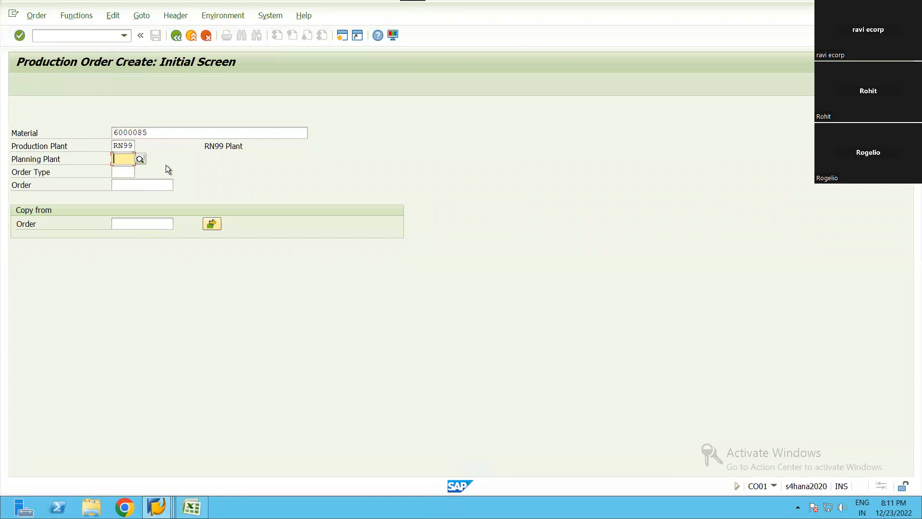
pyautogui.press('Tab')
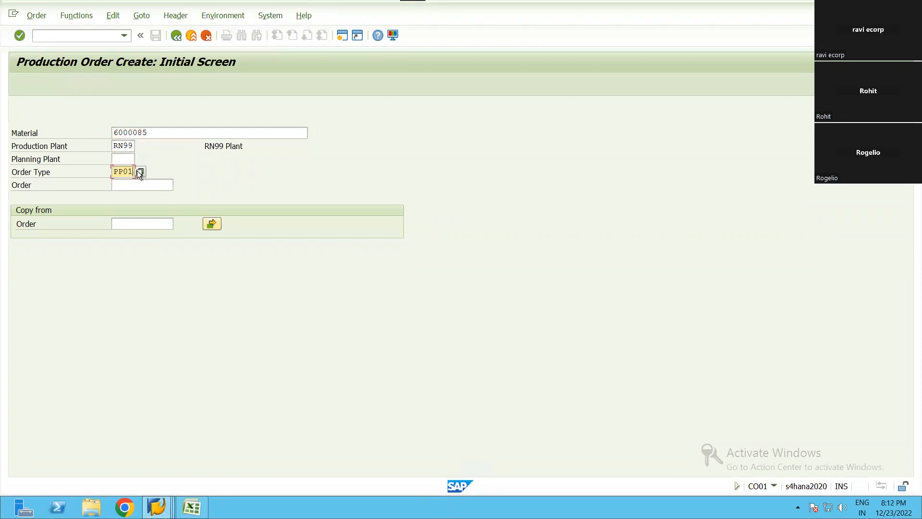
pyautogui.press('Return')
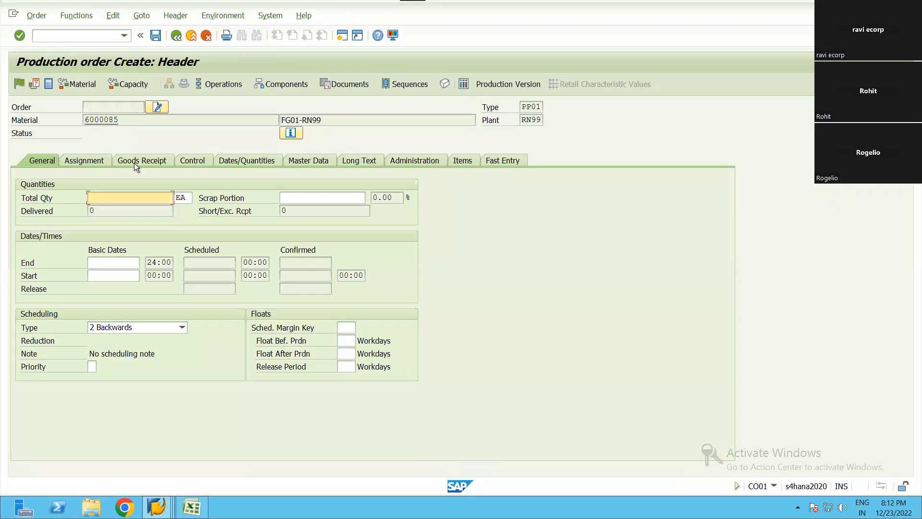
# Copy the material number from the order header and set the order's total quantity to 1 EA
pyautogui.moveTo(134, 122); pyautogui.dragTo(85, 123)
pyautogui.hotkey('ctrl', 'c')
pyautogui.click(147, 196)
pyautogui.write('1')
pyautogui.press('Return')
pyautogui.click(150, 196)
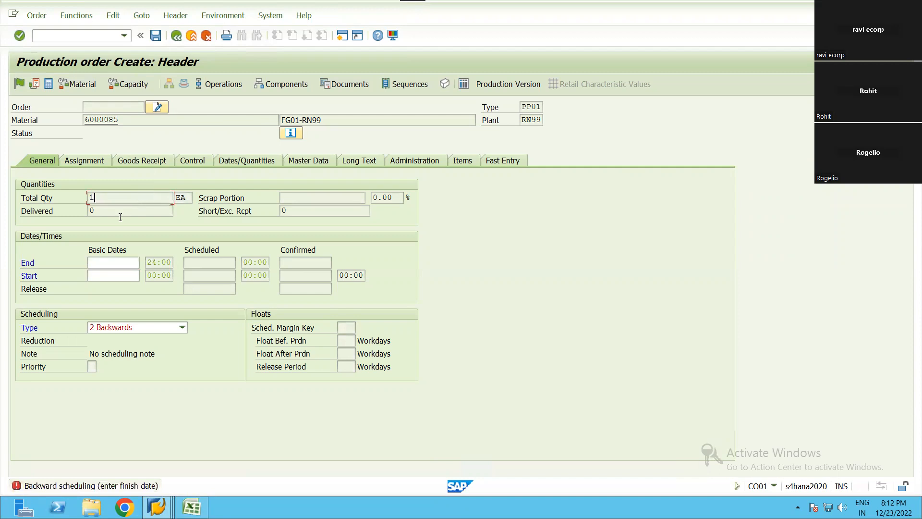
# Set the order's scheduling type to 4 Current date and have the order scheduled
pyautogui.click(111, 262)
pyautogui.click(120, 327)
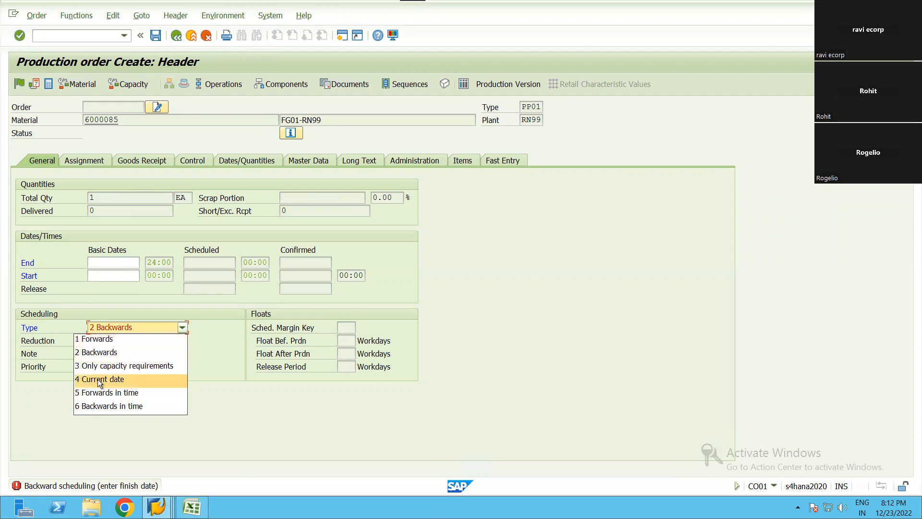
pyautogui.click(125, 379)
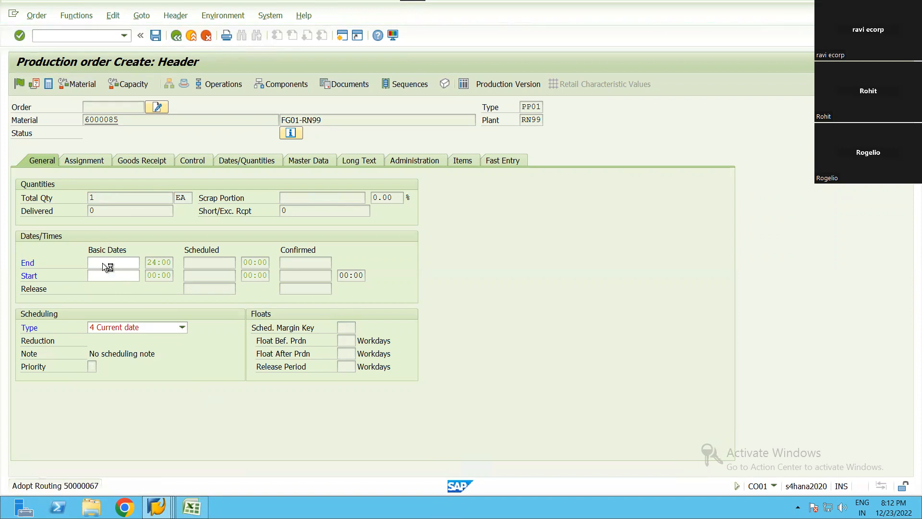
# Check the basic, scheduled and release dates, the scheduling data and the total quantity in the order header
pyautogui.moveTo(91, 265); pyautogui.dragTo(154, 287)
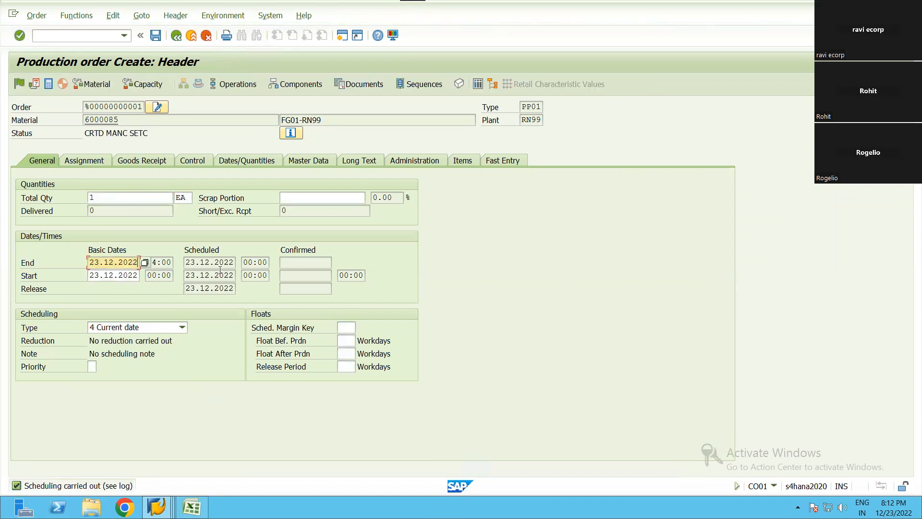
pyautogui.click(229, 288)
pyautogui.moveTo(183, 257); pyautogui.dragTo(74, 260)
pyautogui.click(137, 342)
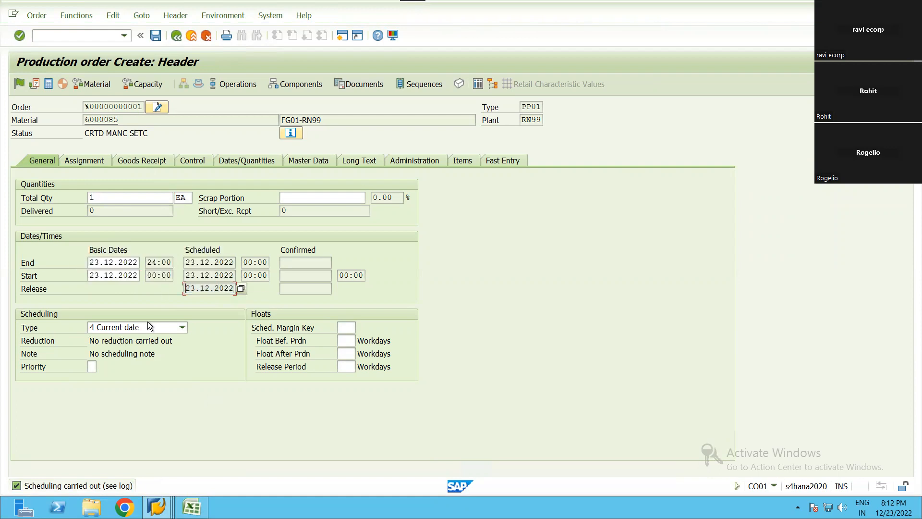
pyautogui.doubleClick(102, 199)
pyautogui.click(87, 197)
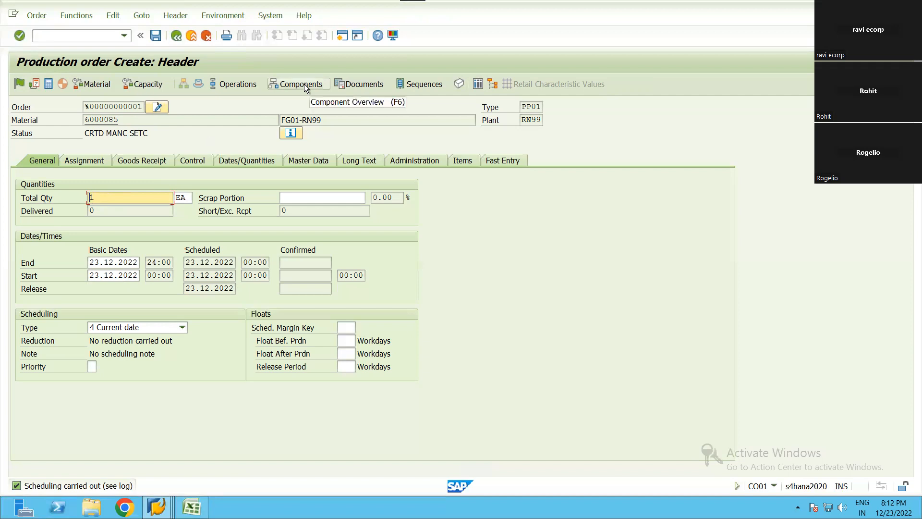
pyautogui.click(106, 196)
# Open the order's component overview and compare the header material with the component items 0010 and 0020 and their required quantities
pyautogui.click(310, 85)
pyautogui.moveTo(18, 197); pyautogui.dragTo(18, 210)
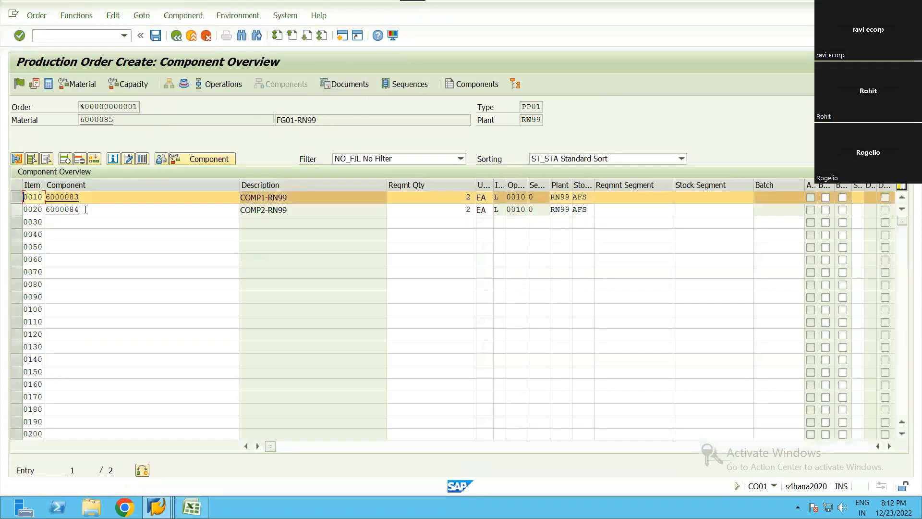
pyautogui.click(446, 201)
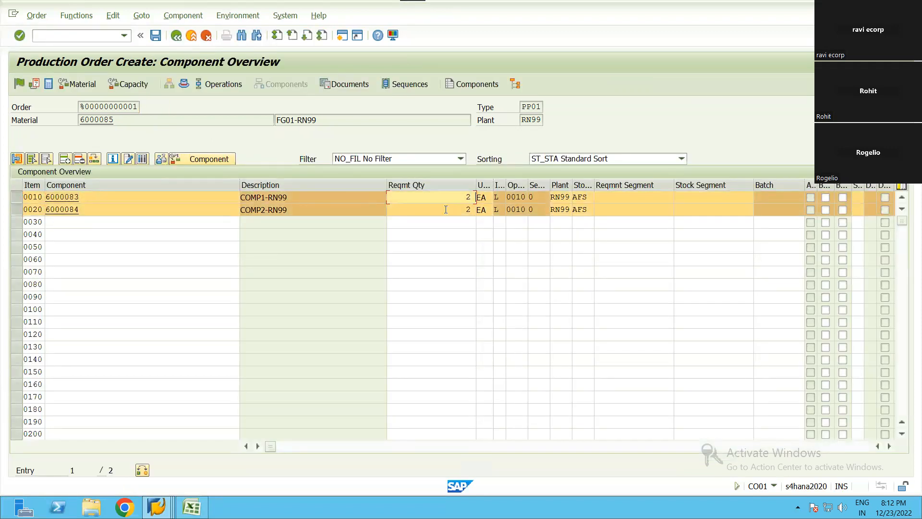
pyautogui.click(466, 209)
pyautogui.moveTo(47, 197); pyautogui.dragTo(19, 197)
pyautogui.click(74, 209)
pyautogui.moveTo(98, 211); pyautogui.dragTo(13, 216)
pyautogui.click(47, 211)
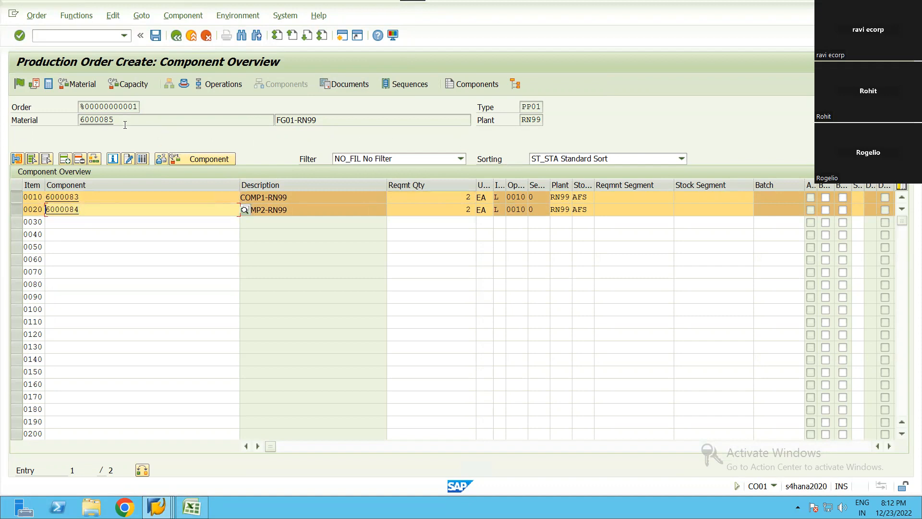
pyautogui.moveTo(118, 120); pyautogui.dragTo(66, 122)
pyautogui.moveTo(473, 197); pyautogui.dragTo(464, 197)
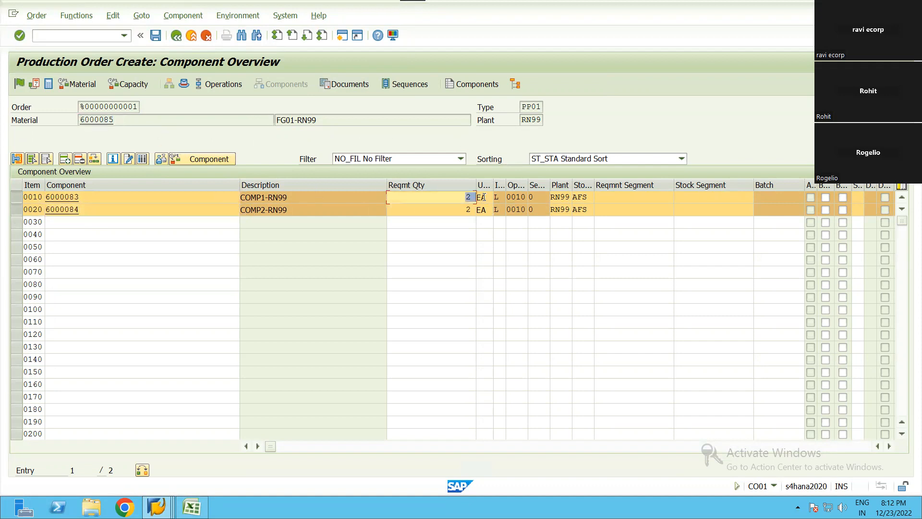
pyautogui.click(473, 210)
# Widen the Stor. Loc. column and check the plant and storage location of both components
pyautogui.moveTo(595, 185); pyautogui.dragTo(637, 186)
pyautogui.click(577, 197)
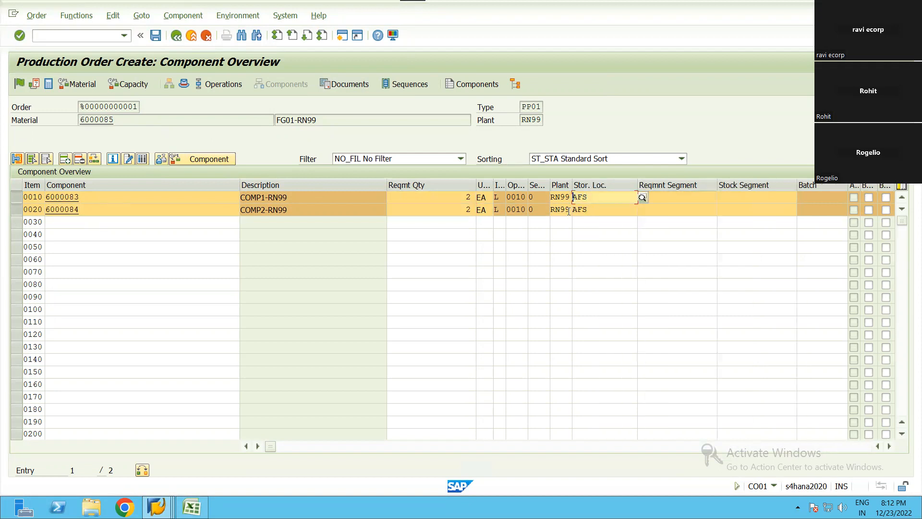
pyautogui.click(570, 210)
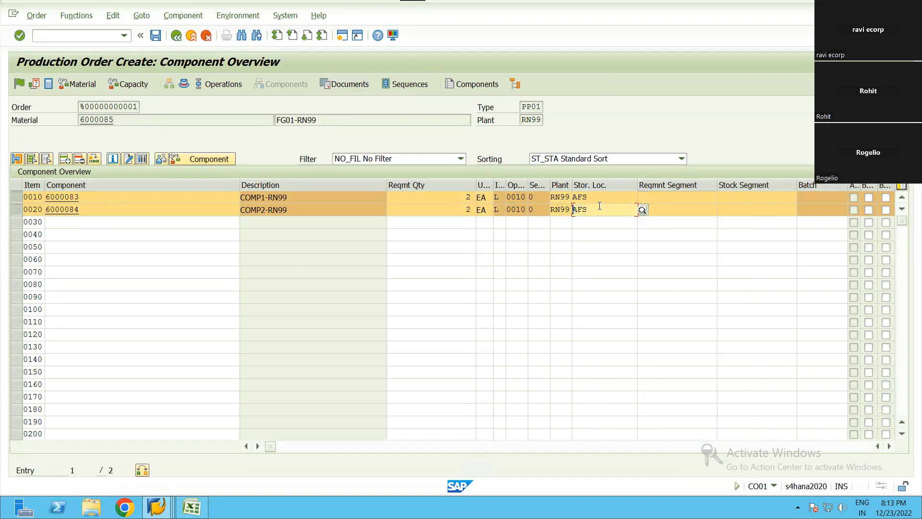
pyautogui.moveTo(603, 203); pyautogui.dragTo(550, 219)
# Return to the order header and check the receiving storage location for the finished good in the goods receipt data
pyautogui.press('Return')
pyautogui.click(184, 83)
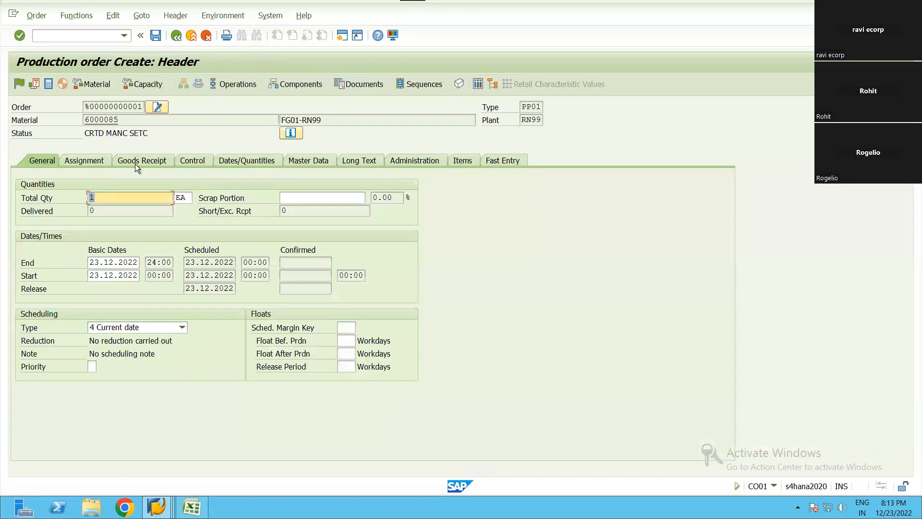
pyautogui.click(137, 163)
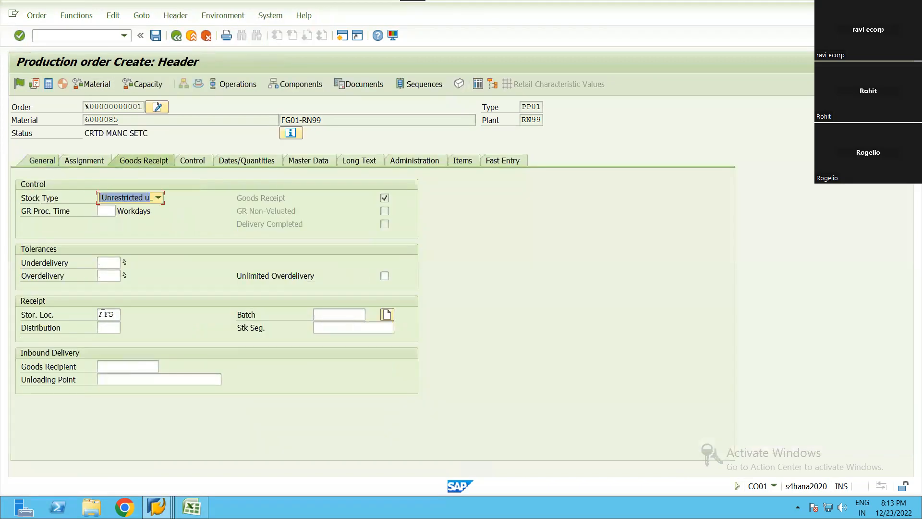
pyautogui.click(110, 315)
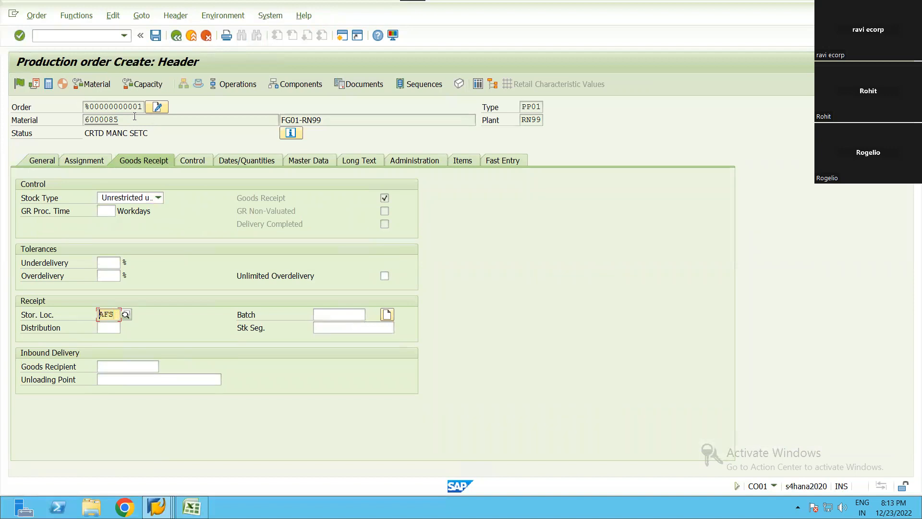
pyautogui.click(110, 119)
pyautogui.click(110, 315)
pyautogui.moveTo(115, 316); pyautogui.dragTo(97, 317)
pyautogui.press('Left')
pyautogui.click(86, 120)
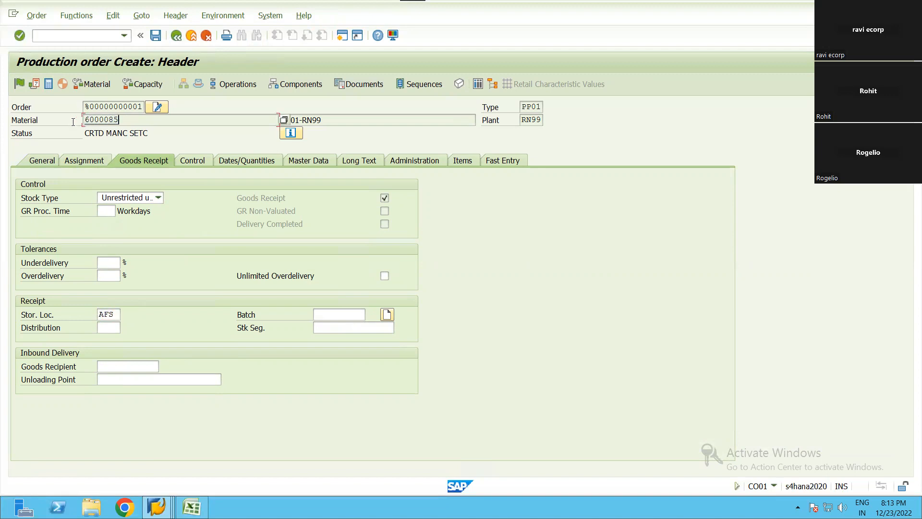
pyautogui.moveTo(120, 317); pyautogui.dragTo(99, 314)
pyautogui.doubleClick(100, 313)
pyautogui.click(114, 314)
# Examine the order's assignment data, including the production plant, production version and reservation number
pyautogui.click(85, 161)
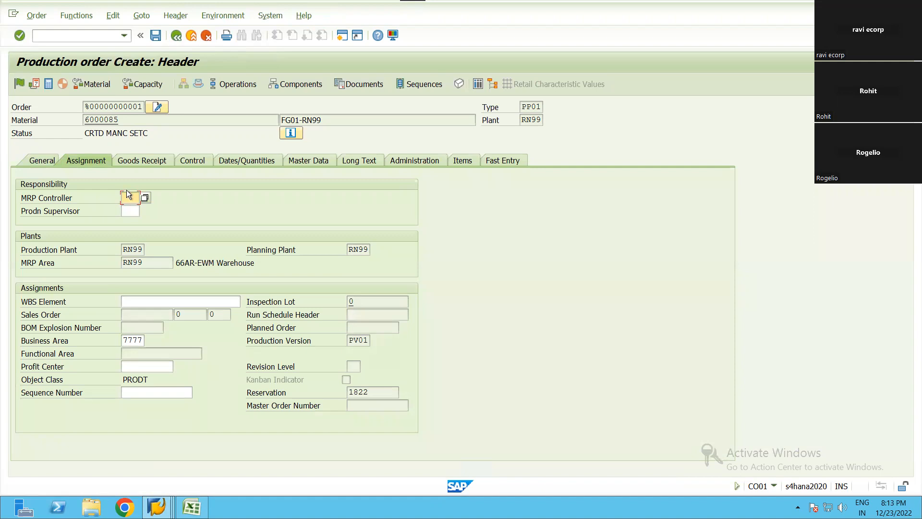
pyautogui.click(130, 250)
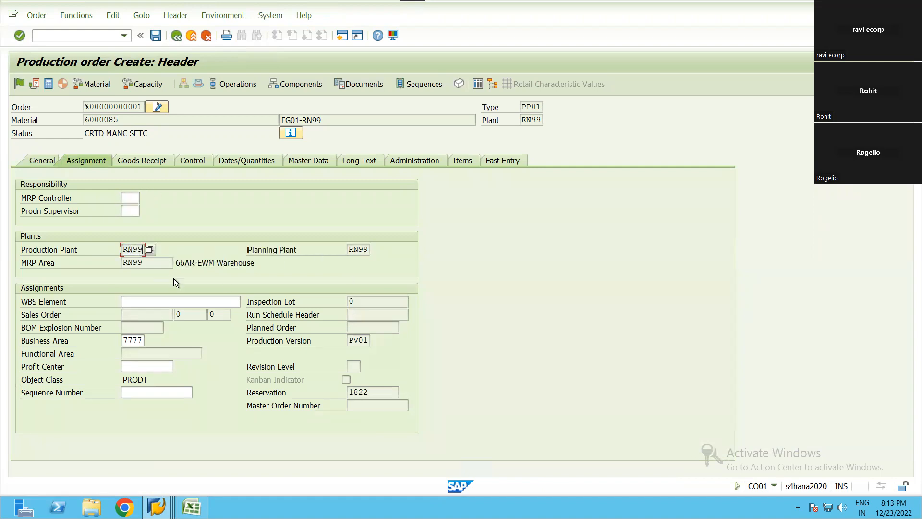
pyautogui.click(365, 340)
pyautogui.doubleClick(348, 393)
pyautogui.click(96, 331)
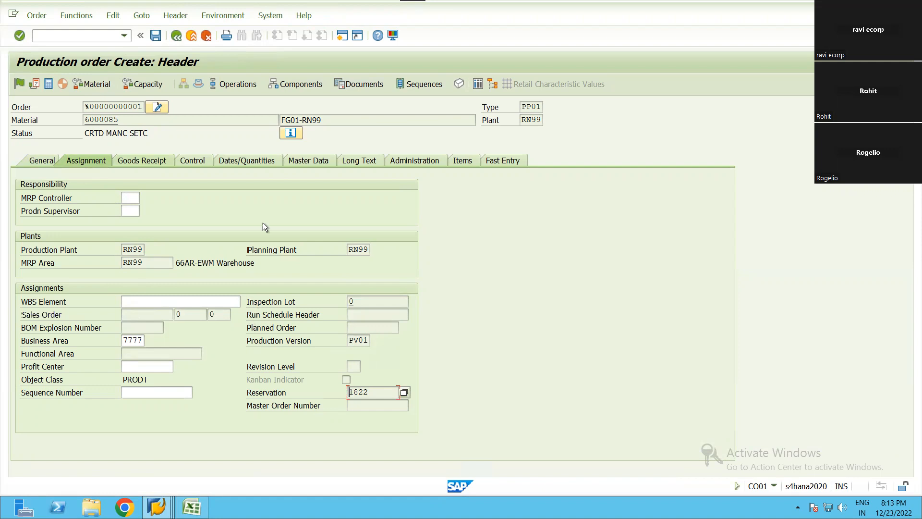
# Revisit the goods receipt data and examine the production scheduling profile in the order's control data
pyautogui.click(165, 161)
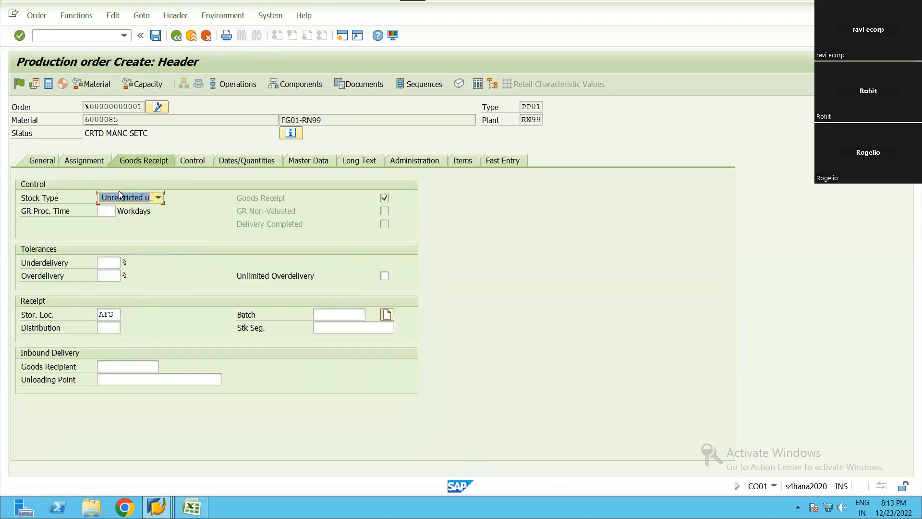
pyautogui.click(195, 160)
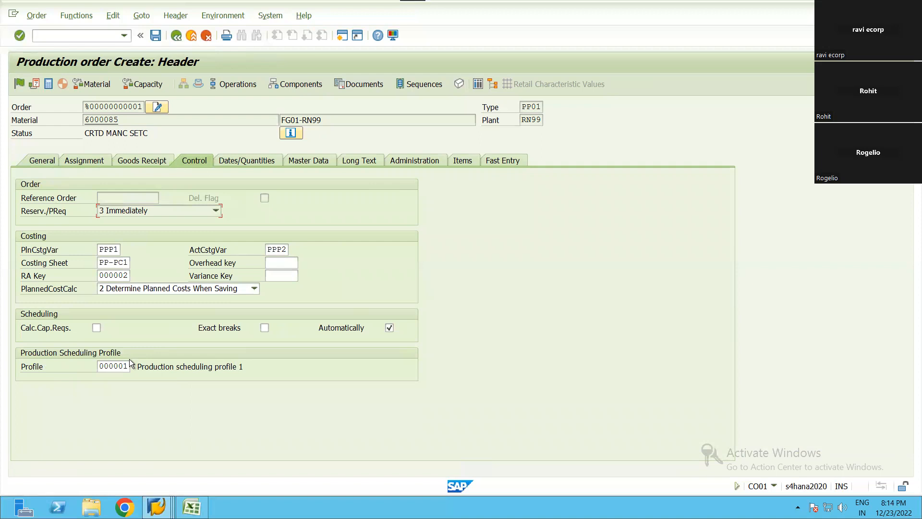
pyautogui.click(105, 366)
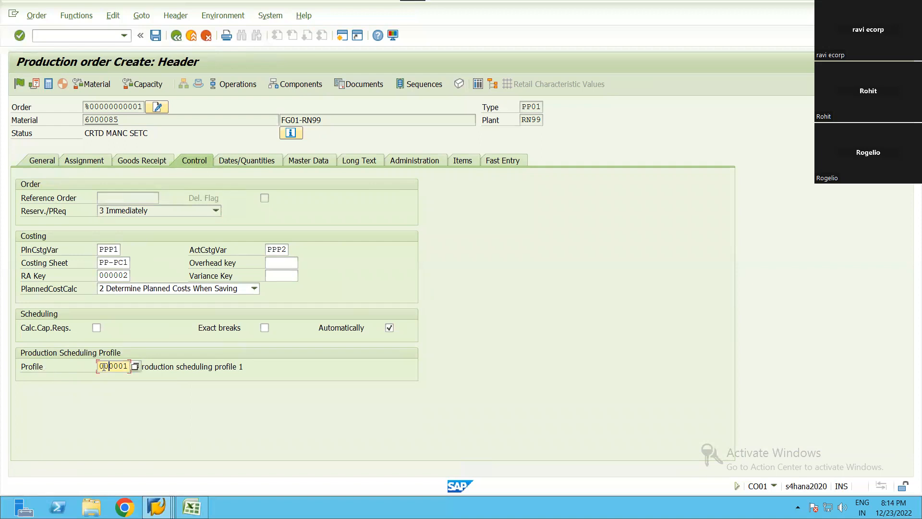
# Check the scheduling profile, then examine the routing group and bill of material in the order's master data
pyautogui.moveTo(99, 367); pyautogui.dragTo(134, 367)
pyautogui.click(128, 366)
pyautogui.click(301, 160)
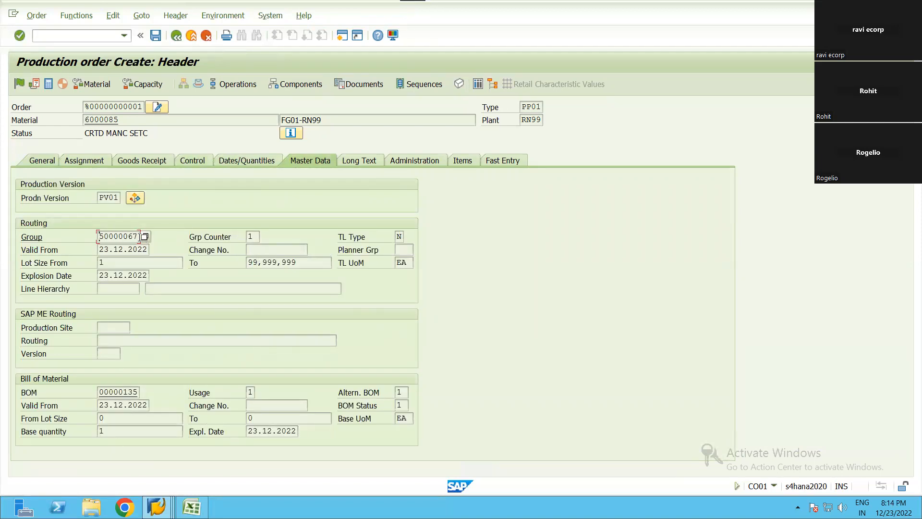
pyautogui.doubleClick(102, 237)
pyautogui.doubleClick(103, 236)
pyautogui.doubleClick(98, 393)
# Examine the creation and change data in the order's administration details
pyautogui.click(407, 160)
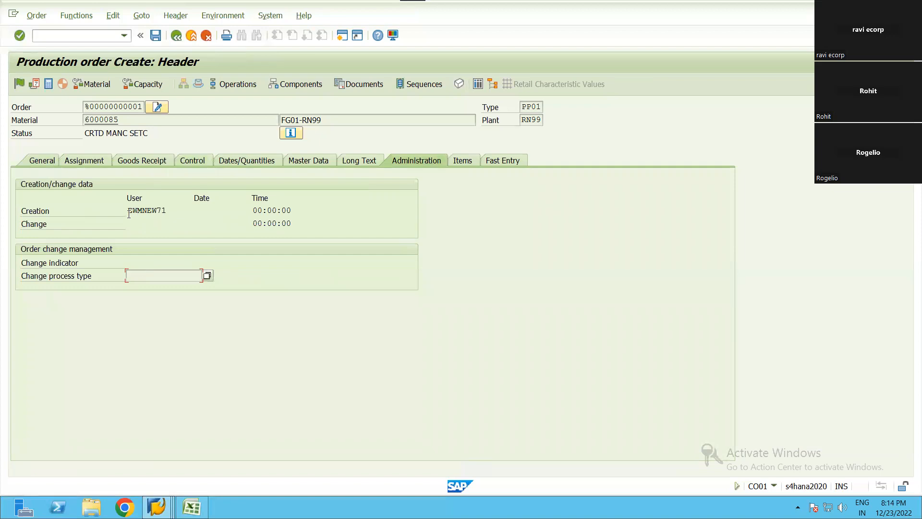
pyautogui.moveTo(192, 214); pyautogui.dragTo(129, 213)
pyautogui.moveTo(186, 214); pyautogui.dragTo(129, 213)
pyautogui.moveTo(206, 212); pyautogui.dragTo(129, 212)
# Check the quantity, description and material of the order item, and view the fast entry data with its components
pyautogui.click(462, 161)
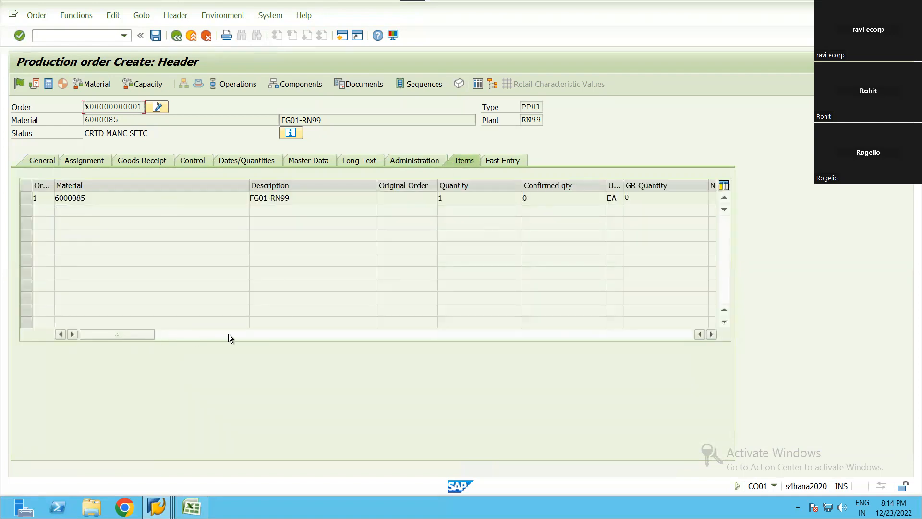
pyautogui.click(480, 201)
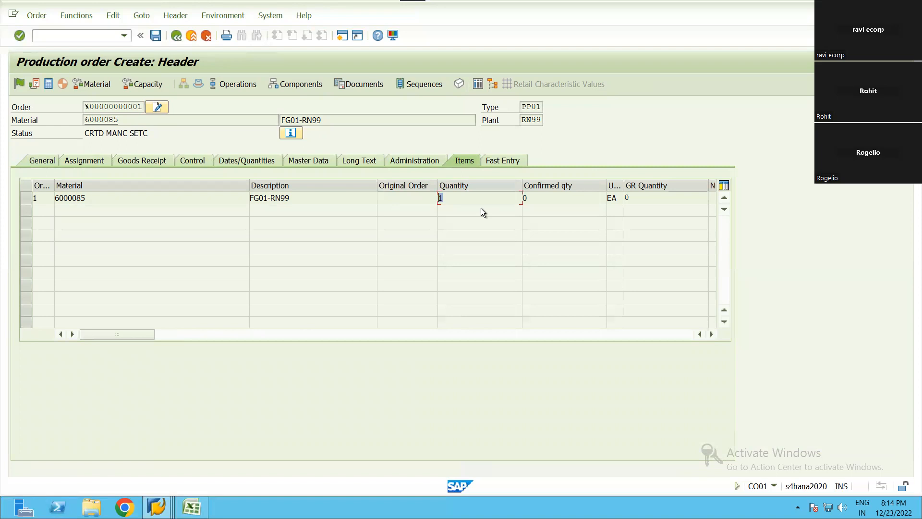
pyautogui.click(304, 197)
pyautogui.press('Tab')
pyautogui.click(225, 201)
pyautogui.click(510, 167)
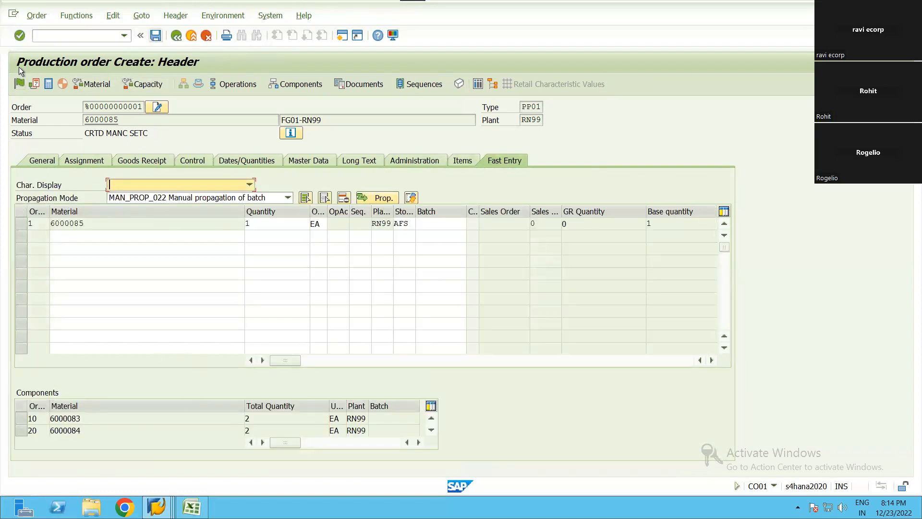
# Save the new production order despite the cost calculation warning and open it for changing
pyautogui.click(158, 34)
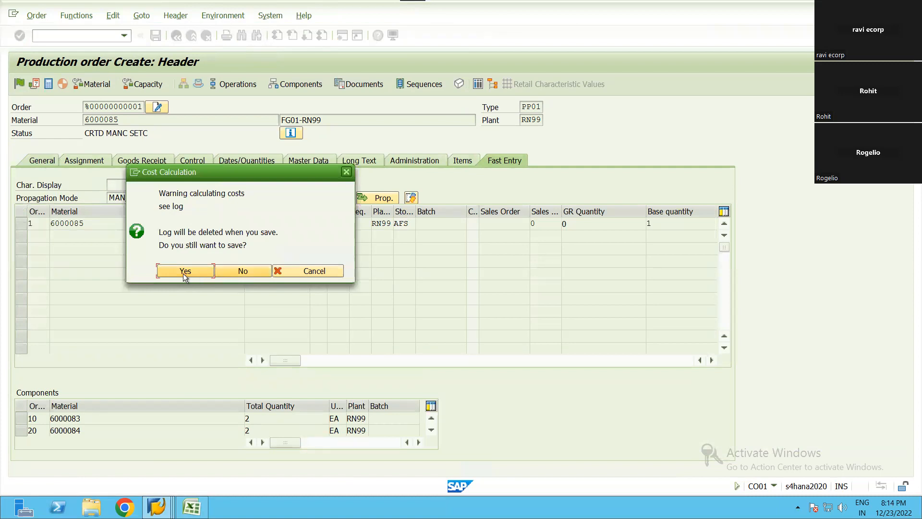
pyautogui.press('Return')
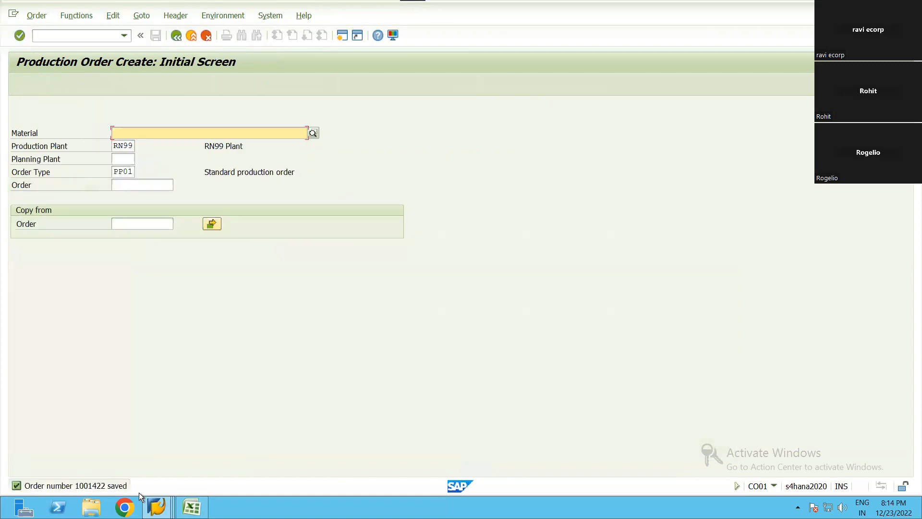
pyautogui.click(37, 16)
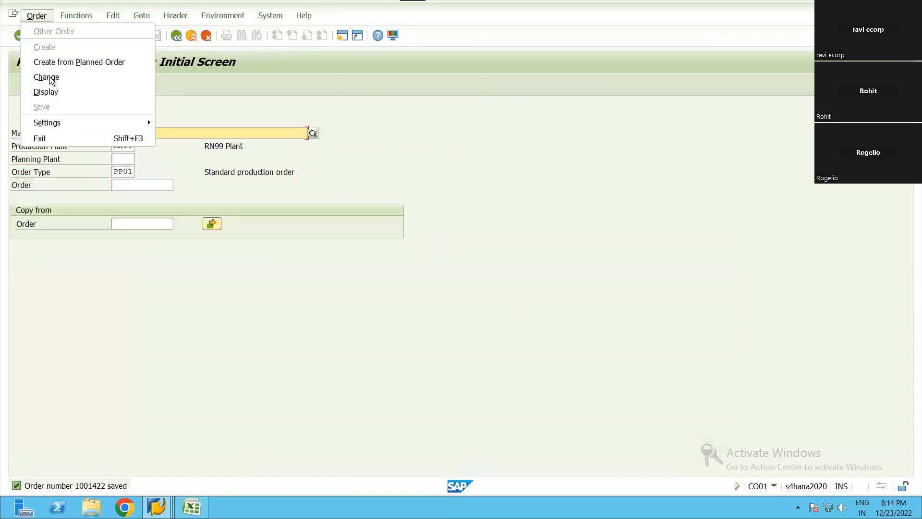
pyautogui.click(47, 77)
pyautogui.press('Return')
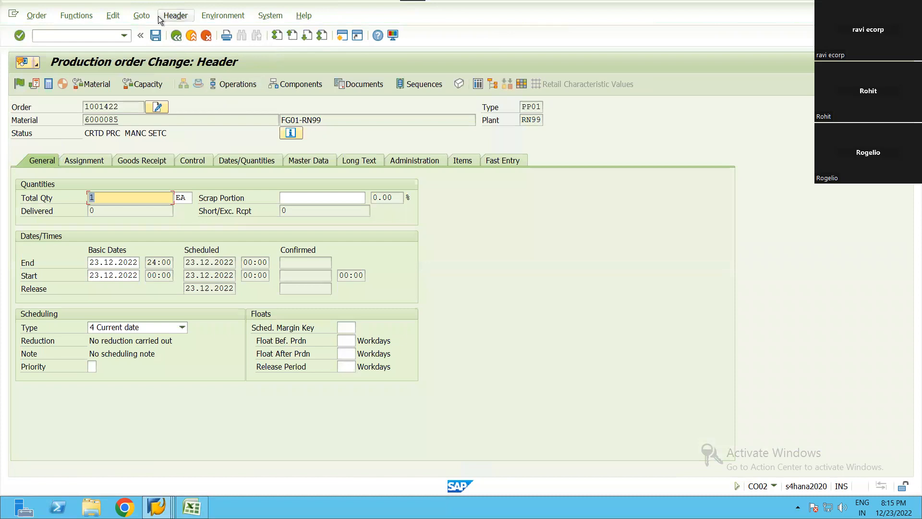
# Simulate WM staging for the order, examine both components' requirement quantities, plant and storage location, and return to the header
pyautogui.click(144, 18)
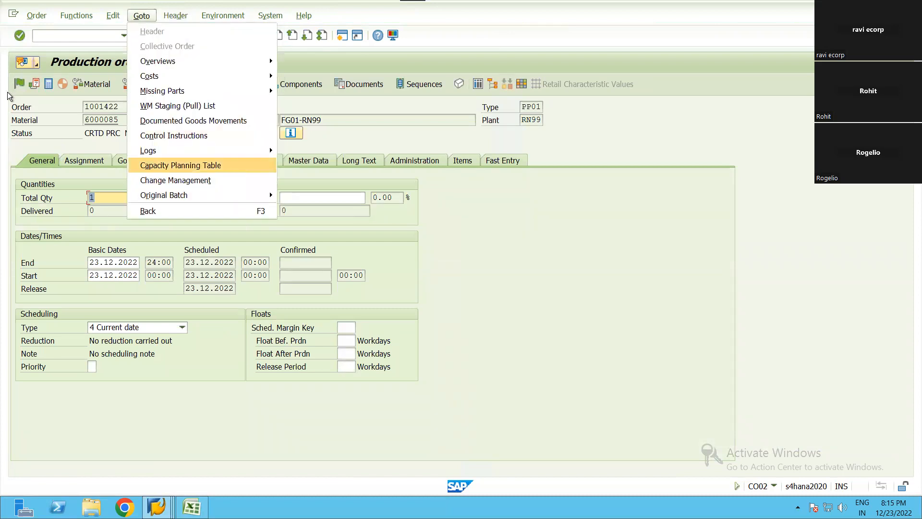
pyautogui.click(23, 85)
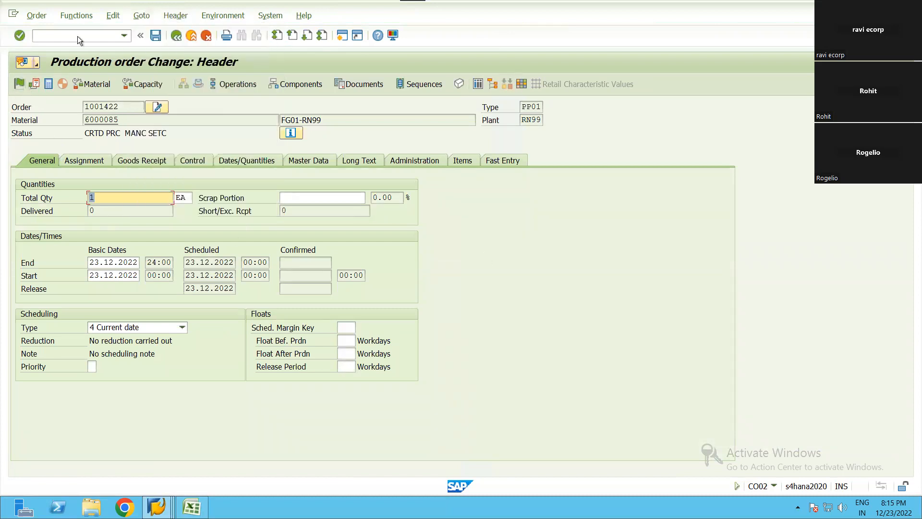
pyautogui.click(122, 18)
pyautogui.moveTo(145, 21)
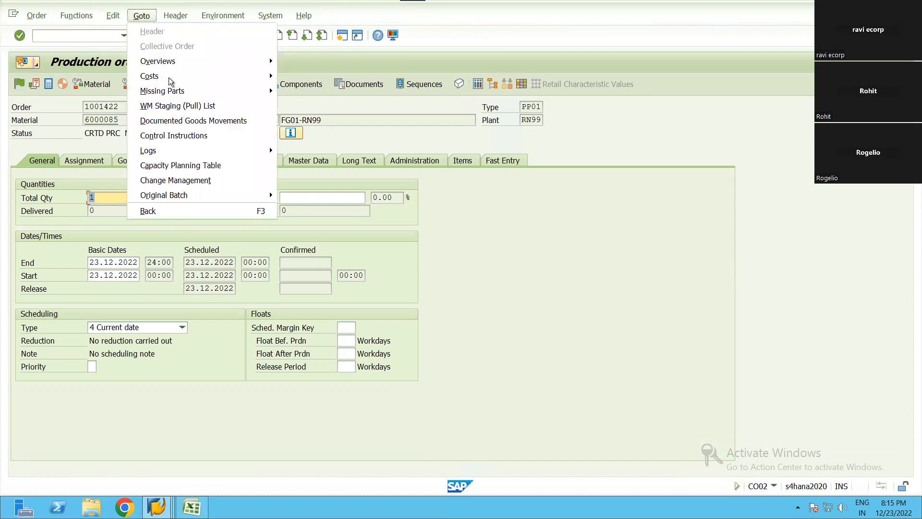
pyautogui.click(178, 105)
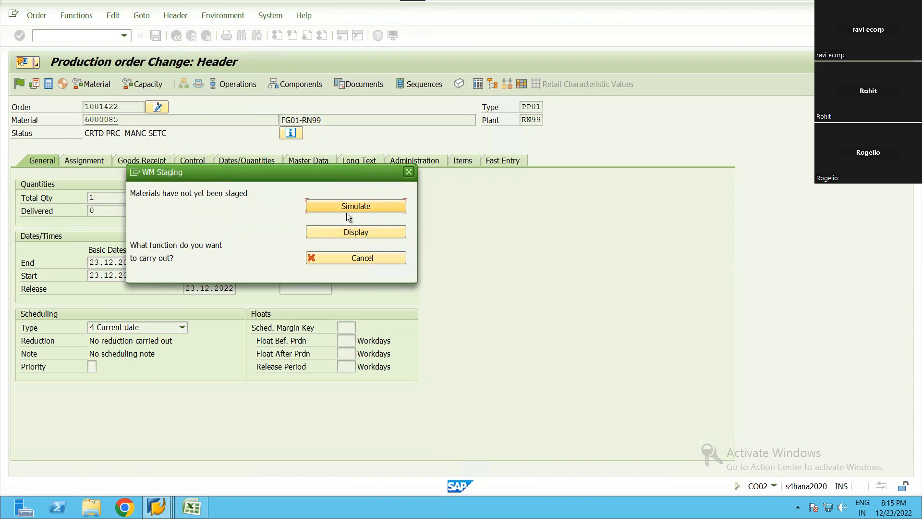
pyautogui.press('Return')
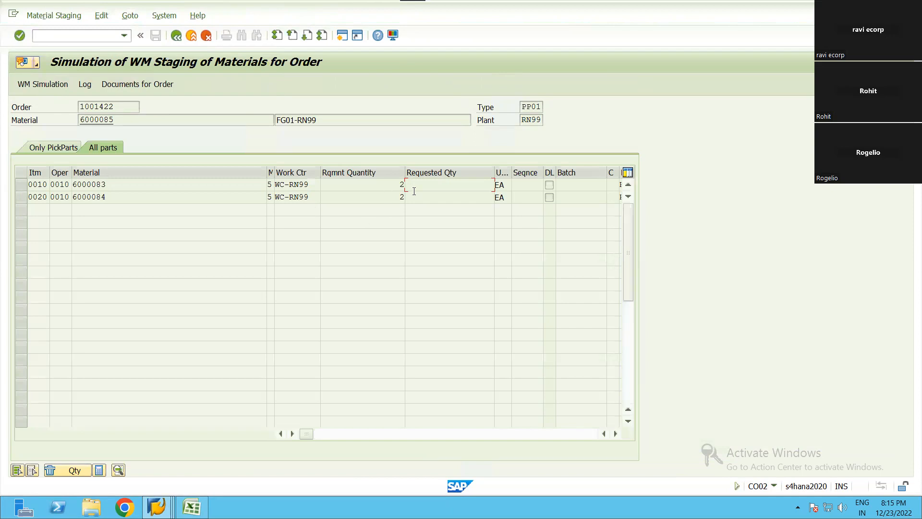
pyautogui.click(401, 198)
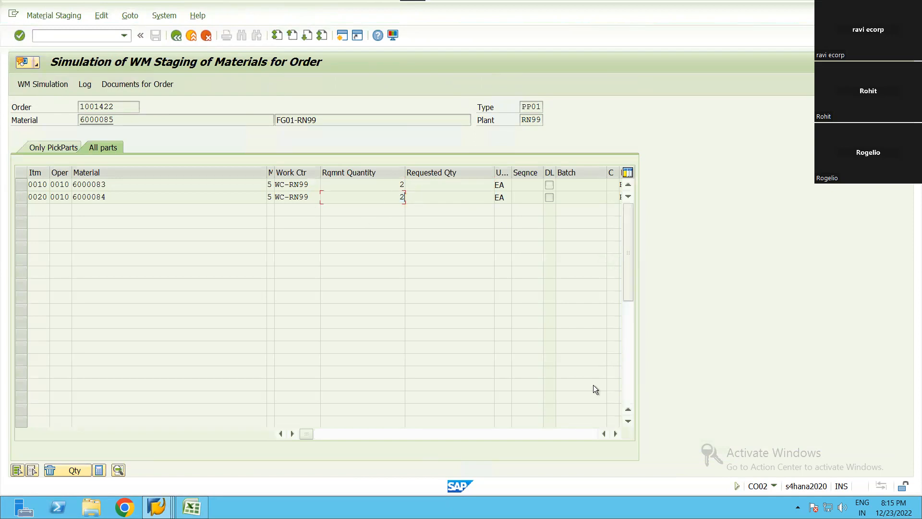
pyautogui.click(616, 434)
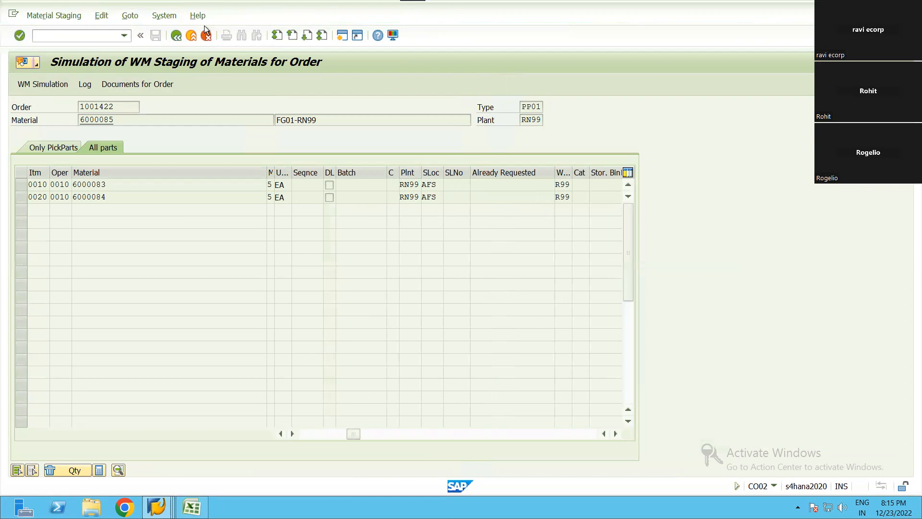
pyautogui.click(172, 37)
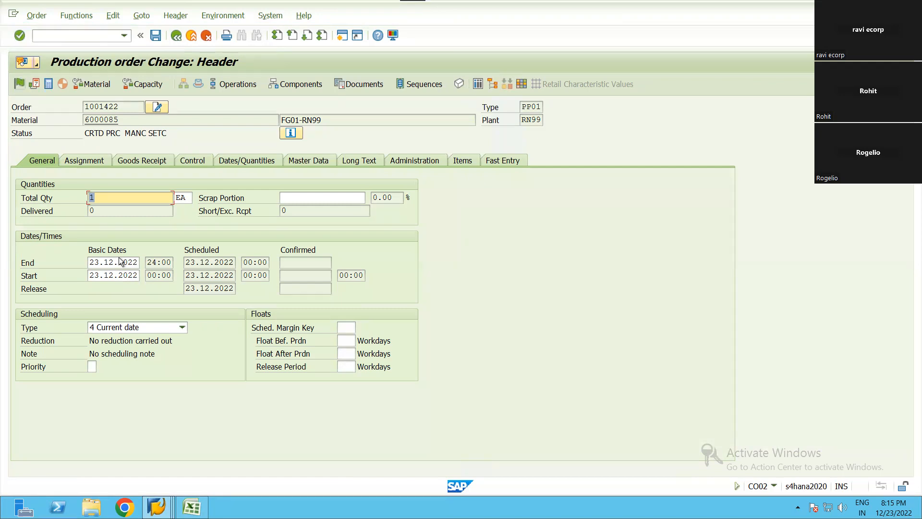
# Assign profit center SAP-DUMMY from company code 7777 to the order and release it
pyautogui.click(19, 83)
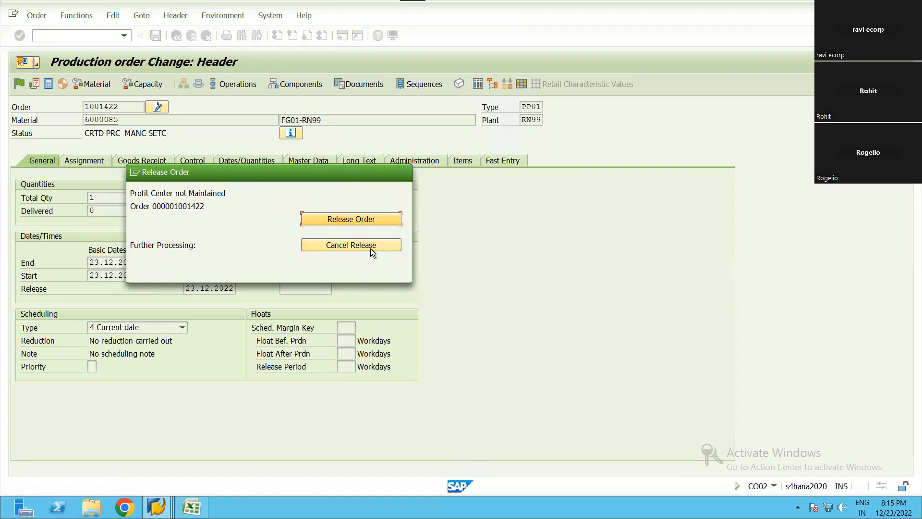
pyautogui.click(84, 161)
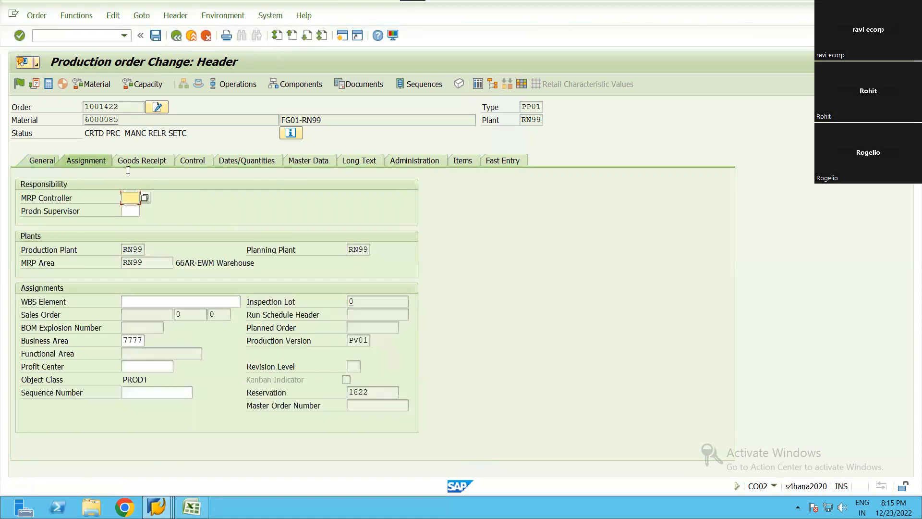
pyautogui.click(147, 368)
pyautogui.click(177, 367)
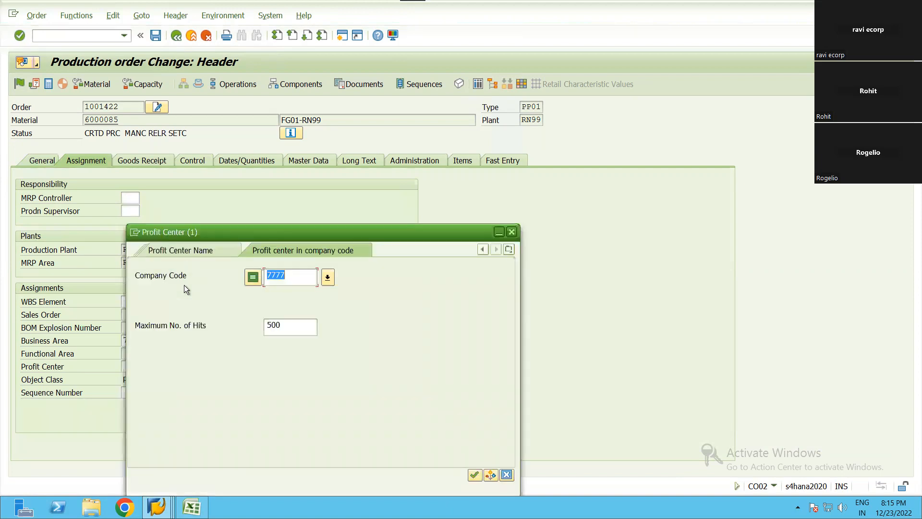
pyautogui.press('Return')
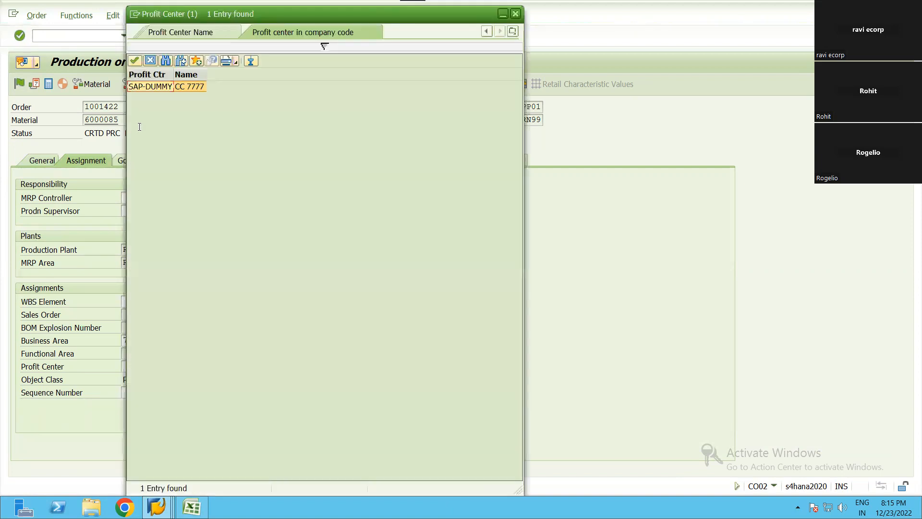
pyautogui.press('Return')
pyautogui.click(19, 84)
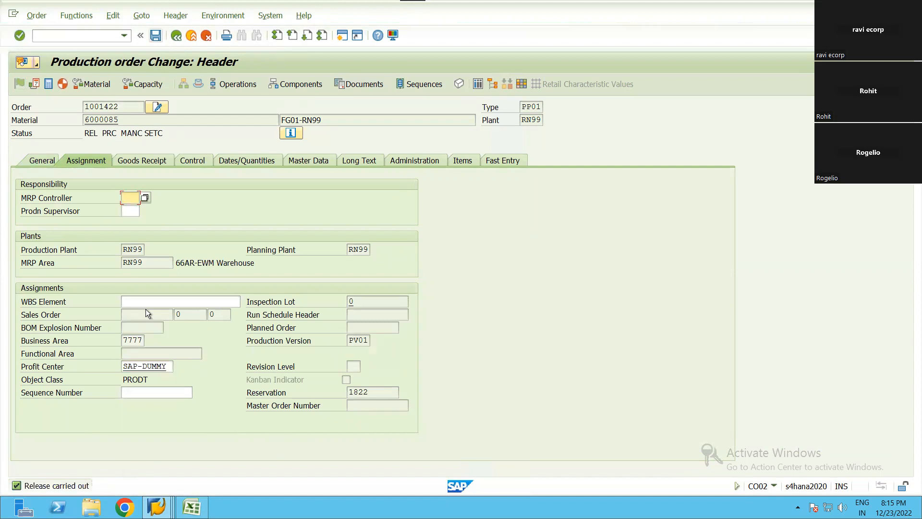
# Open the order's release log, check the collected information, termination and total messages, and return to the order
pyautogui.click(149, 16)
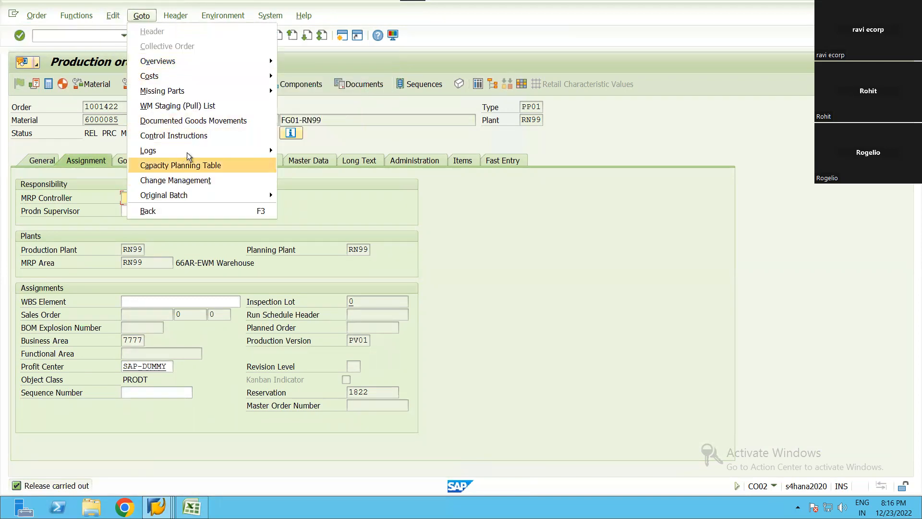
pyautogui.moveTo(235, 151)
pyautogui.click(301, 181)
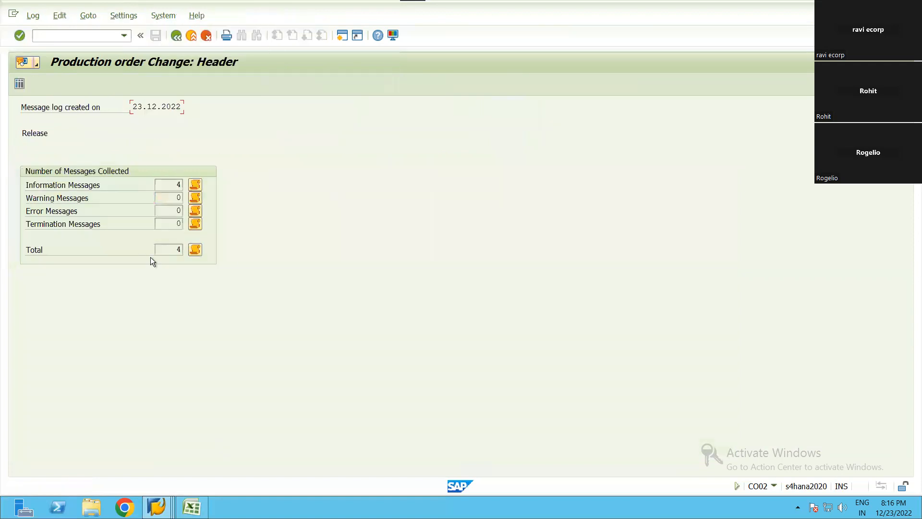
pyautogui.click(168, 185)
pyautogui.click(179, 224)
pyautogui.click(176, 253)
pyautogui.click(176, 35)
# Save the released production order and copy its order number from the message details
pyautogui.hotkey('ctrl', 's')
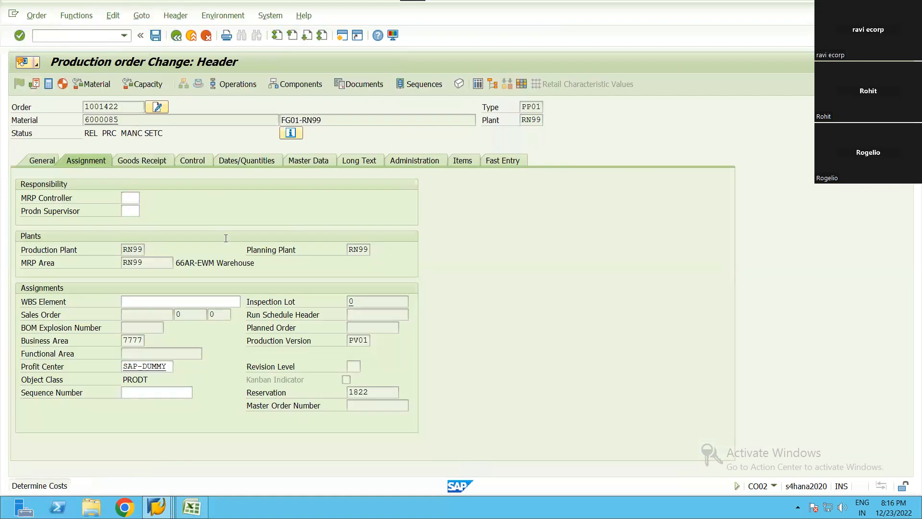
pyautogui.click(186, 284)
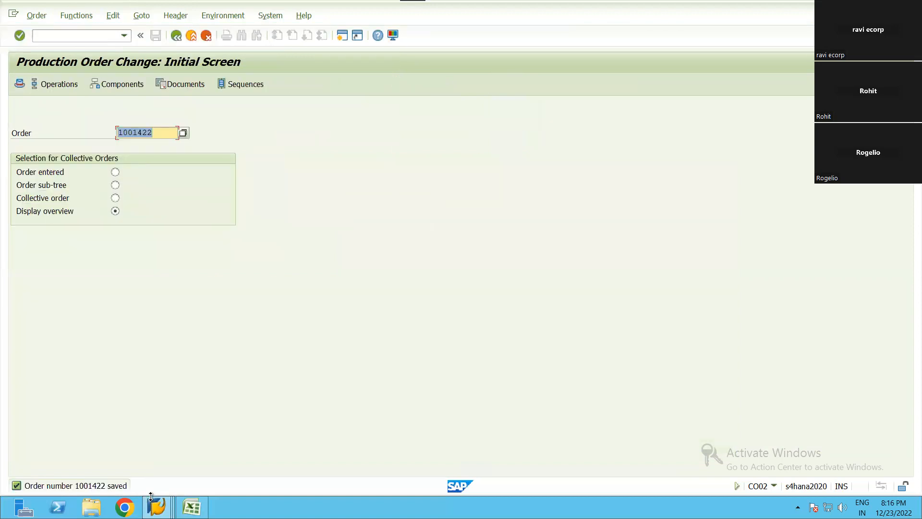
pyautogui.doubleClick(94, 486)
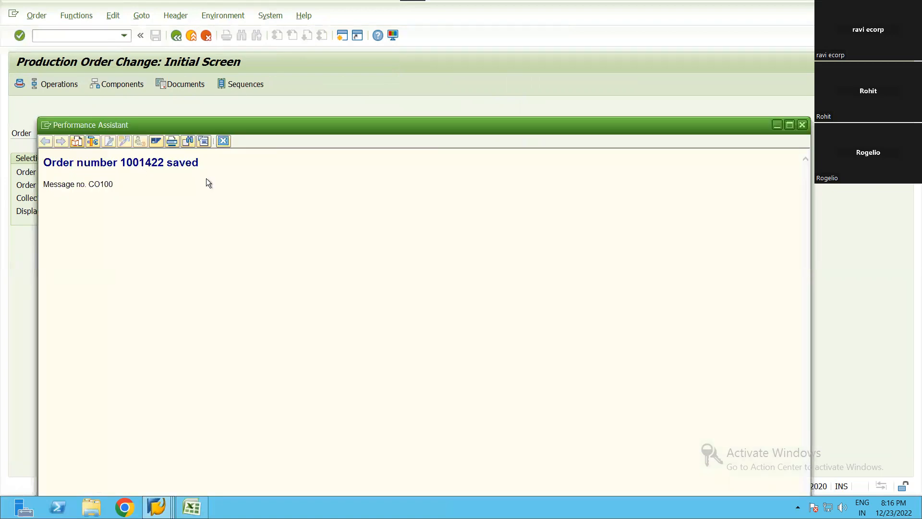
pyautogui.doubleClick(144, 162)
pyautogui.hotkey('ctrl', 'c')
pyautogui.click(223, 141)
# Switch to the session with the PSA bin assignment and start production material request maintenance with /N/SCWM/PMR
pyautogui.click(169, 498)
pyautogui.click(202, 438)
pyautogui.click(66, 37)
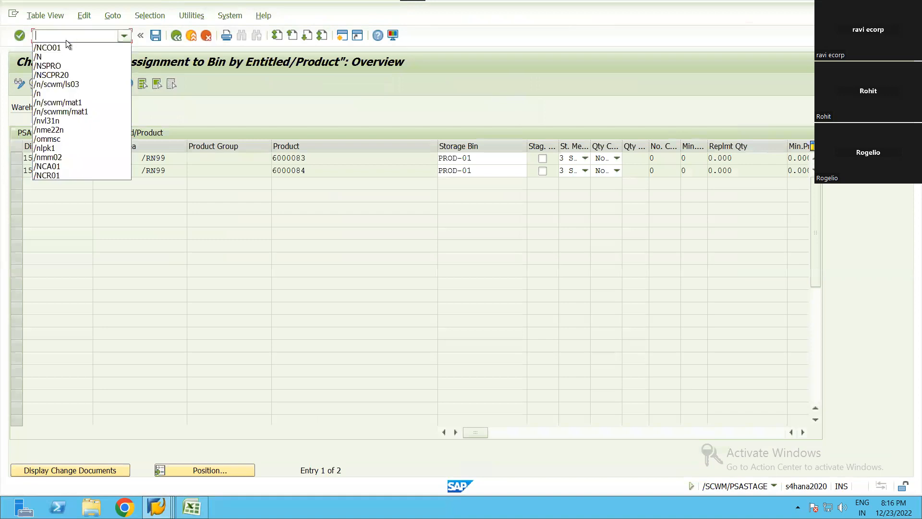
pyautogui.click(67, 36)
pyautogui.write('/N/SCWM')
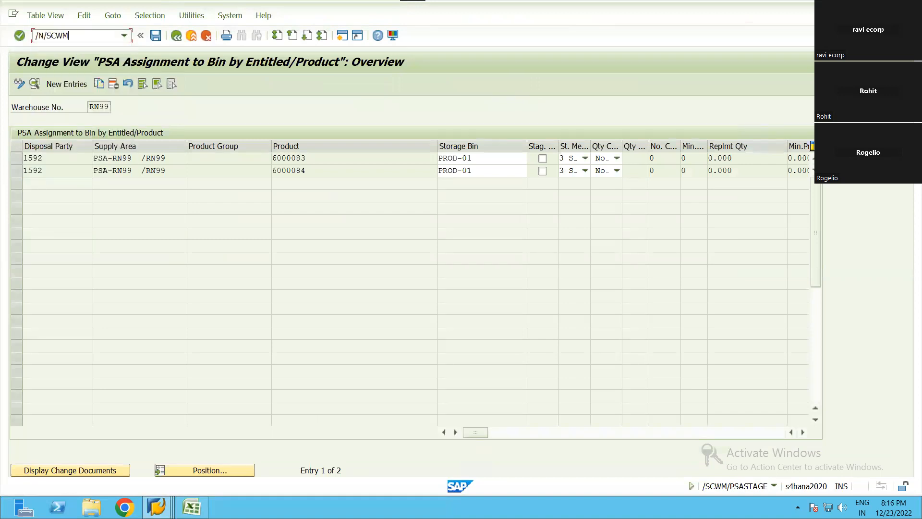
pyautogui.write('/PMR')
pyautogui.press('Return')
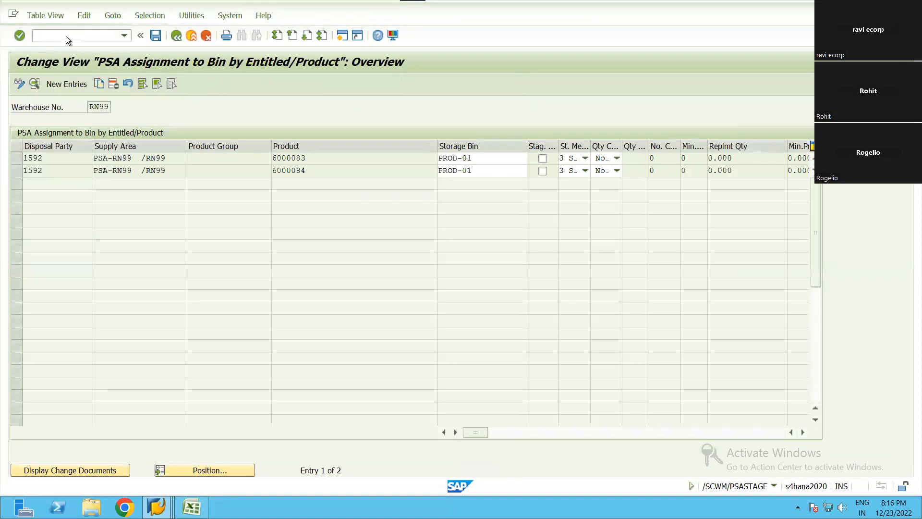
# Search for production material requests by manufacturing order using the copied order number, and check the default warehouse RN99
pyautogui.click(367, 108)
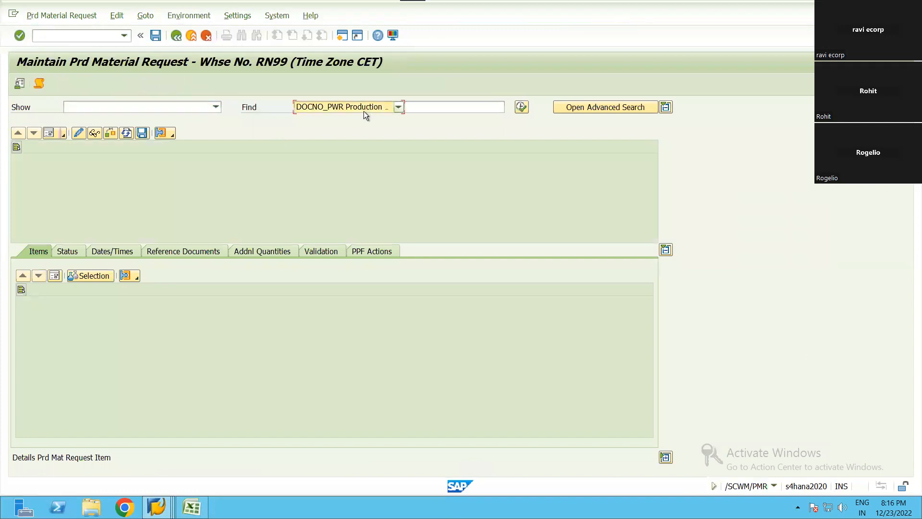
pyautogui.click(321, 132)
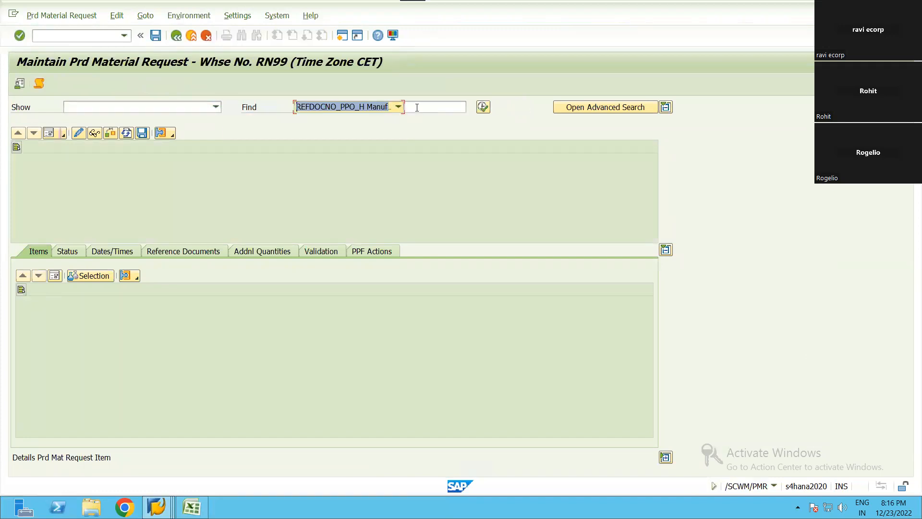
pyautogui.click(462, 107)
pyautogui.hotkey('ctrl', 'v')
pyautogui.press('Return')
pyautogui.hotkey('ctrl', 'c')
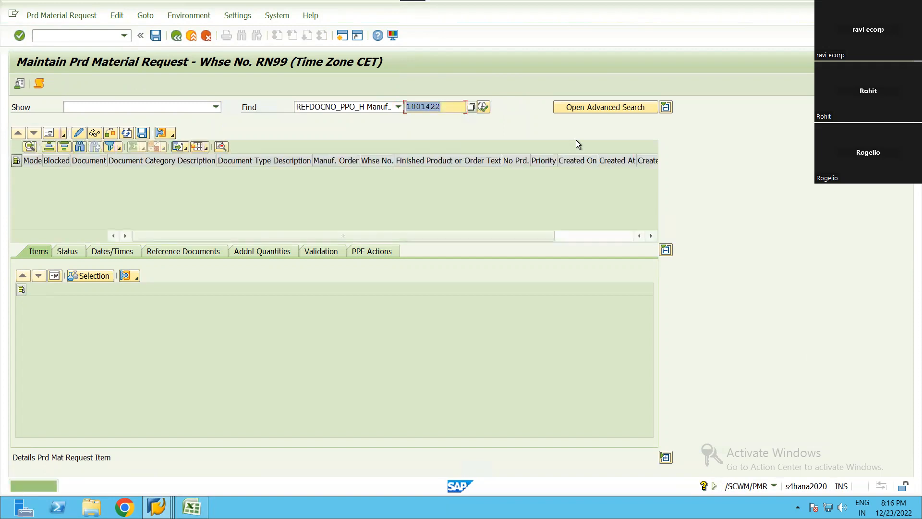
pyautogui.click(19, 83)
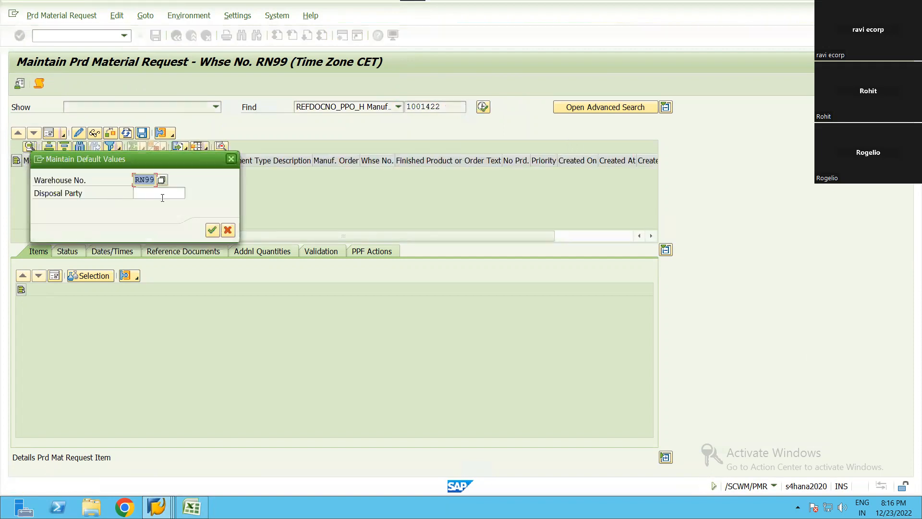
pyautogui.click(231, 158)
# Close the default values prompt and display the inbound queue monitor SMQ2 with its unfiltered queue list in a new session
pyautogui.click(65, 40)
pyautogui.write('/OSMQ1')
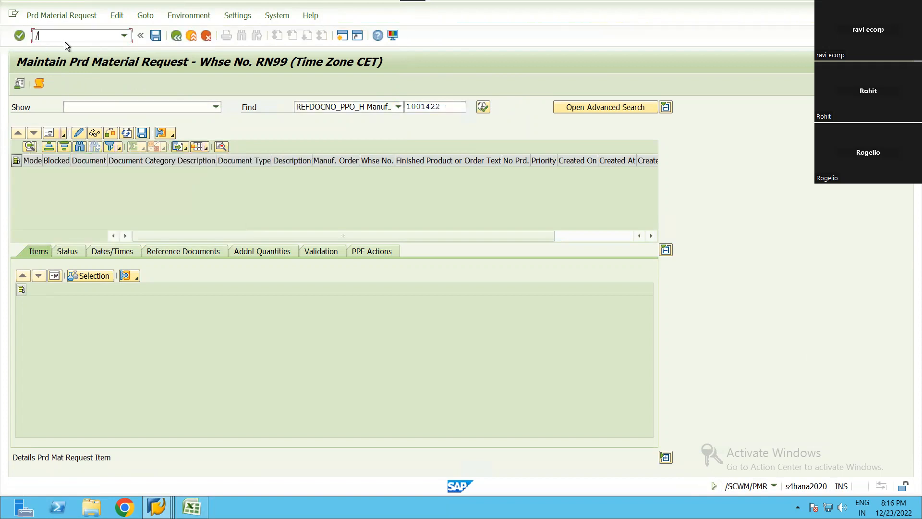
pyautogui.press('Return')
pyautogui.click(17, 84)
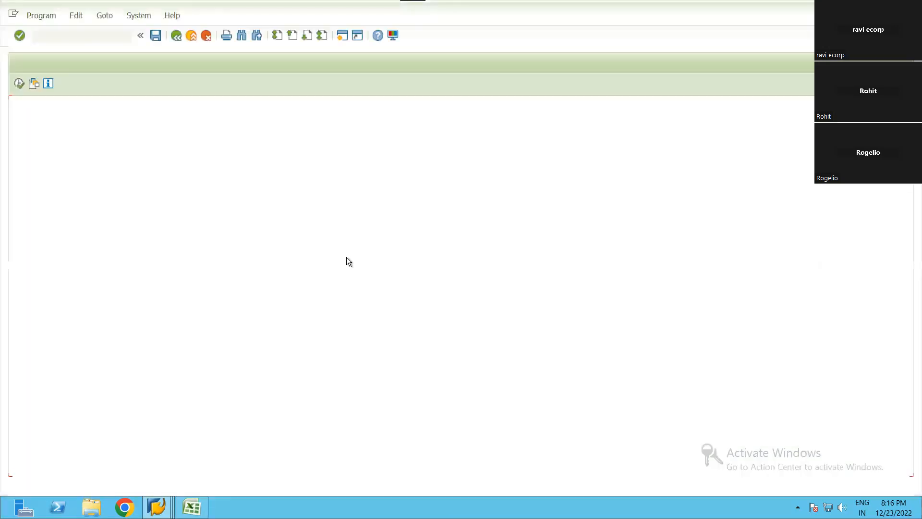
# Search the inbound queue list for the copied production order number and close the search
pyautogui.hotkey('ctrl', 'f')
pyautogui.hotkey('ctrl', 'v')
pyautogui.press('Return')
pyautogui.press('Return')
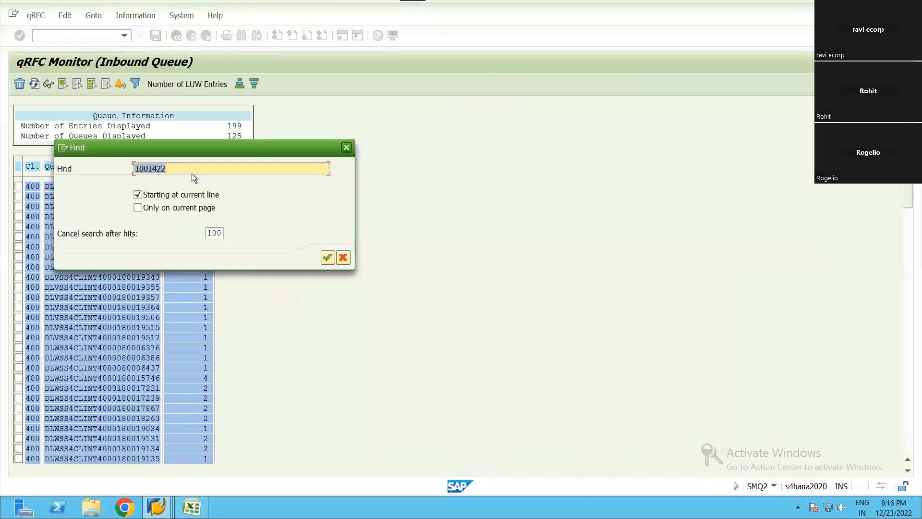
pyautogui.hotkey('ctrl', 'v')
pyautogui.click(327, 257)
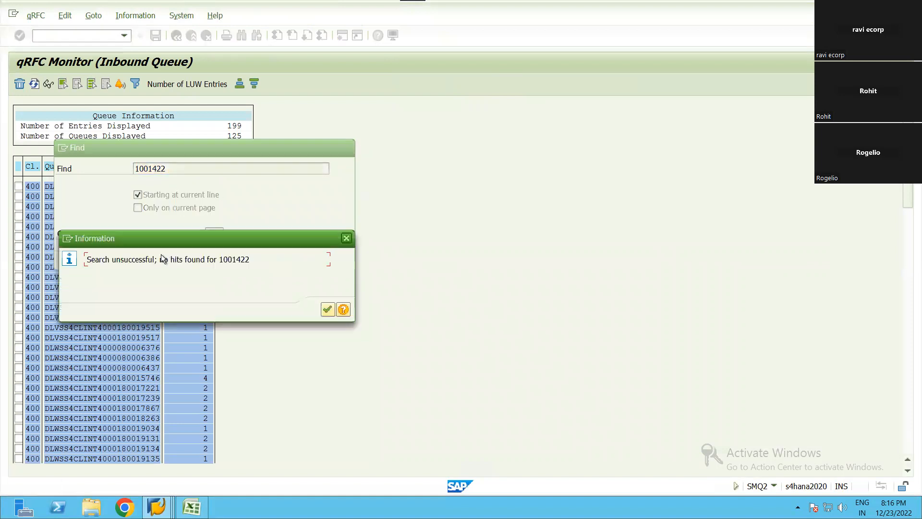
pyautogui.press('Escape')
pyautogui.press('Escape')
# Switch to the CO02 session and open the saved production order for change
pyautogui.hotkey('alt', 'Tab')
pyautogui.hotkey('alt', 'Tab')
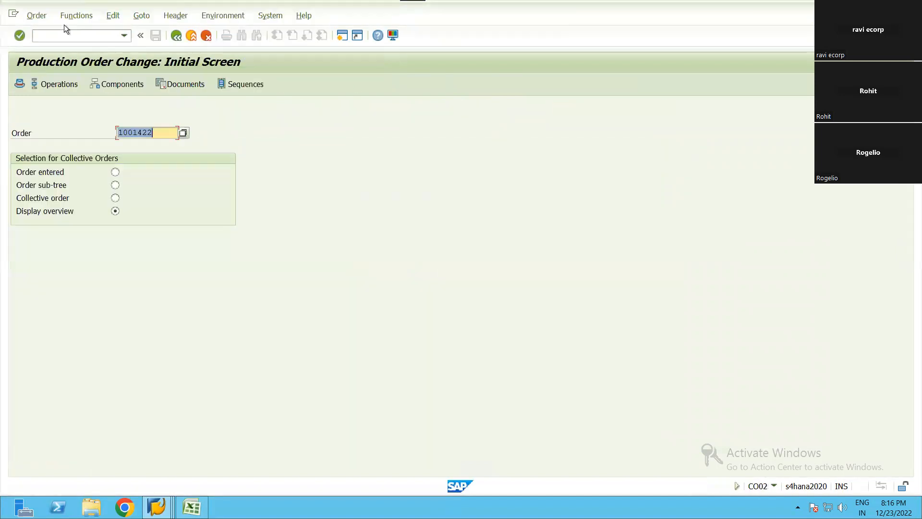
pyautogui.click(58, 37)
pyautogui.click(43, 16)
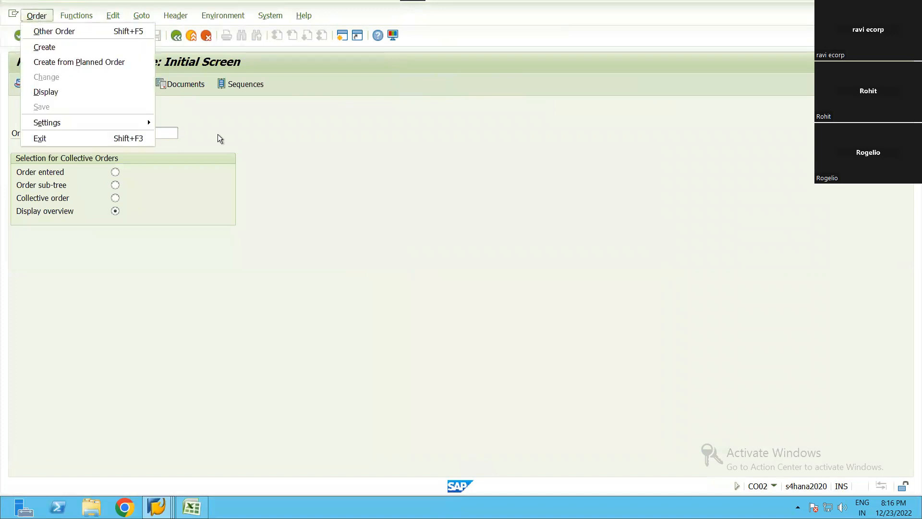
pyautogui.click(280, 176)
pyautogui.press('Return')
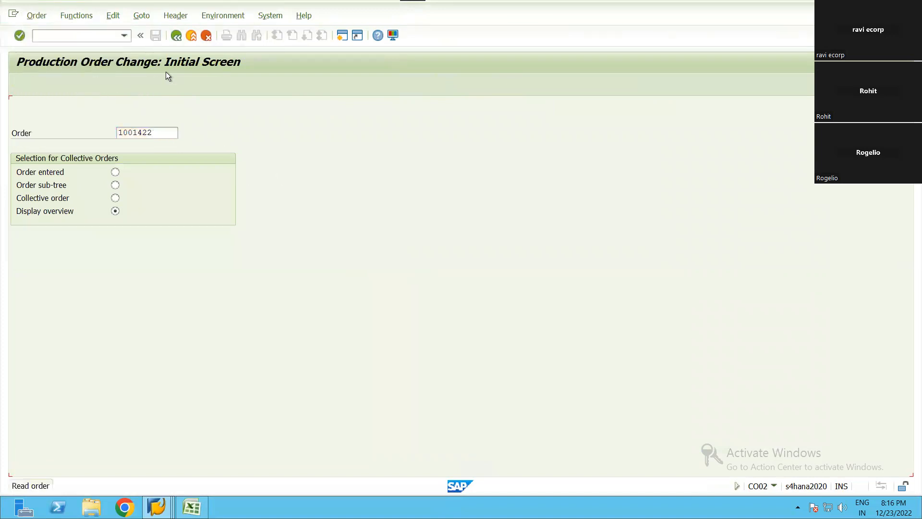
pyautogui.click(128, 17)
pyautogui.moveTo(141, 15)
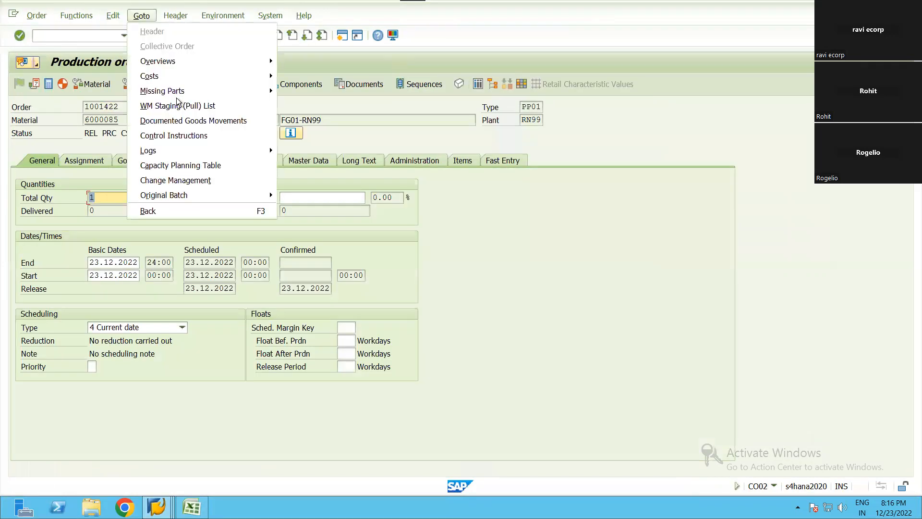
pyautogui.click(180, 106)
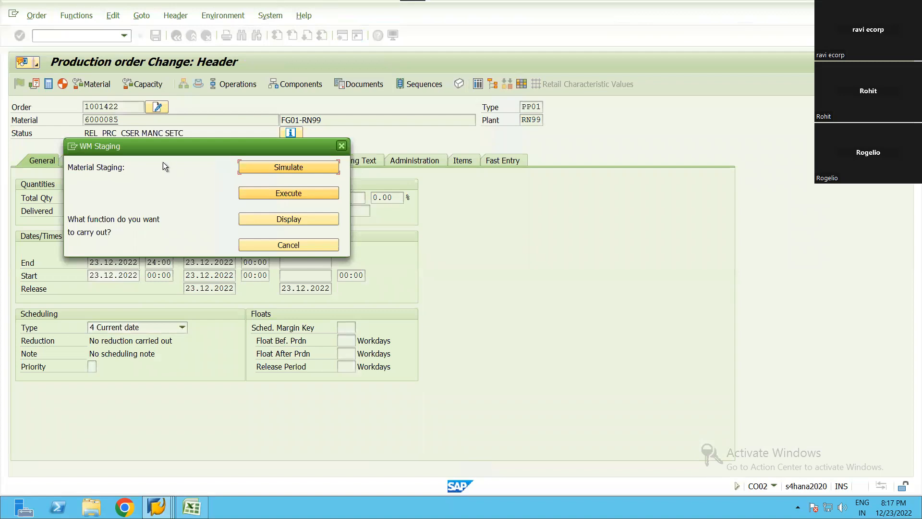
pyautogui.press('Escape')
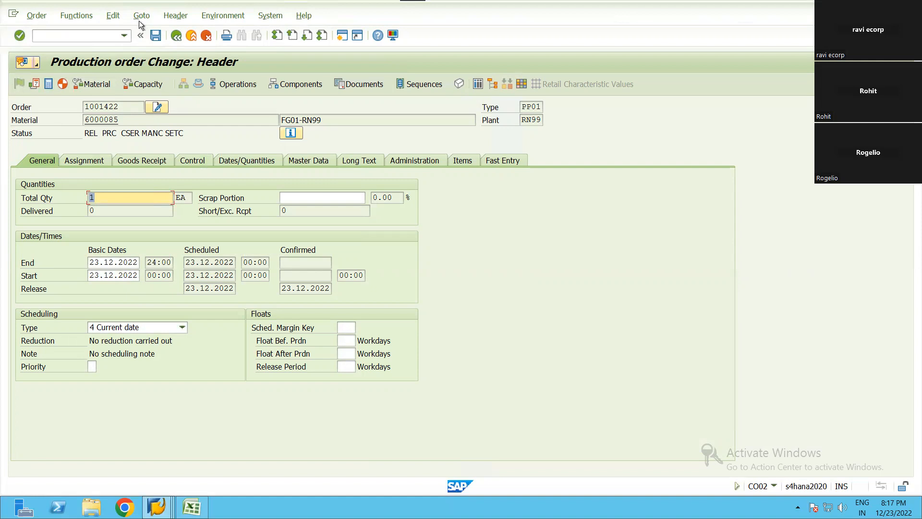
# Execute WM material staging for all parts from the order's WM Staging (Pull) List and save the production order
pyautogui.click(113, 16)
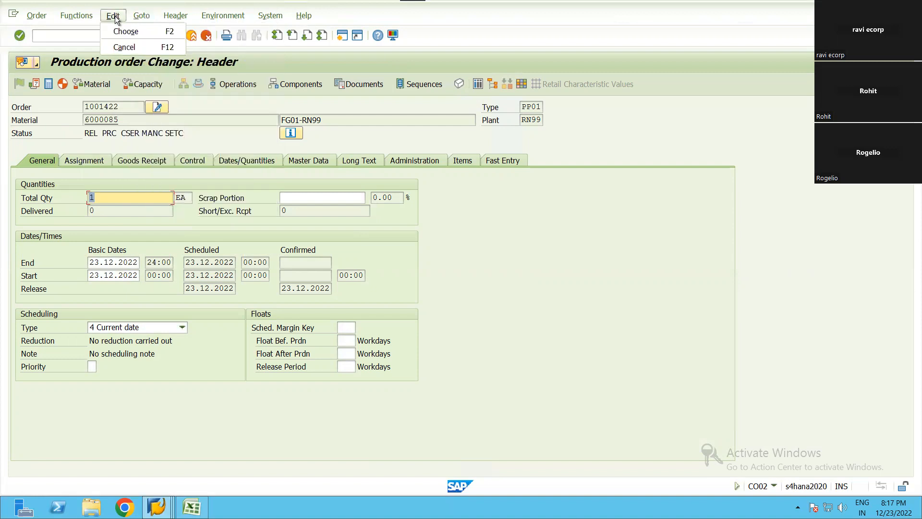
pyautogui.moveTo(142, 16)
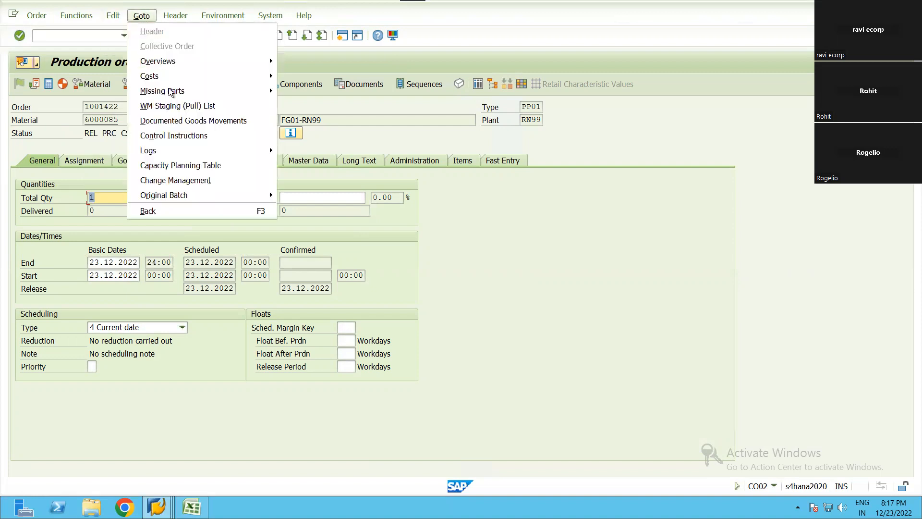
pyautogui.click(203, 107)
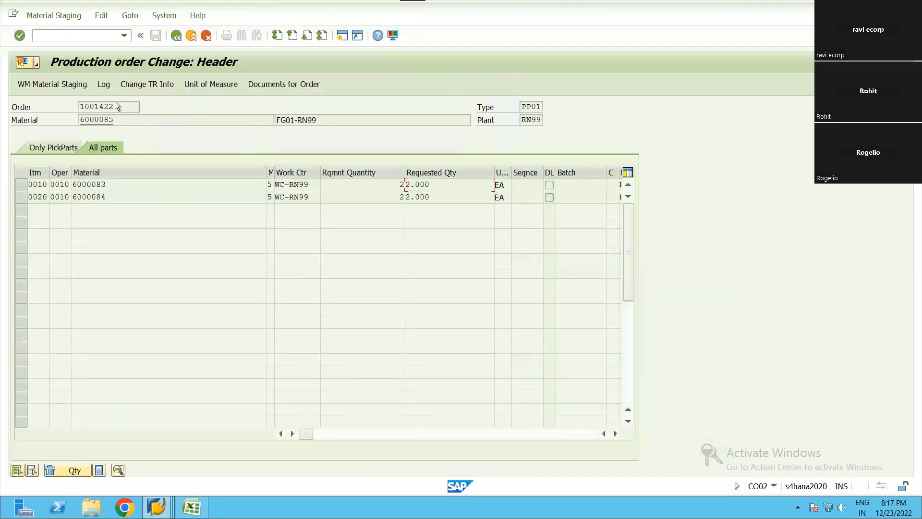
pyautogui.click(56, 87)
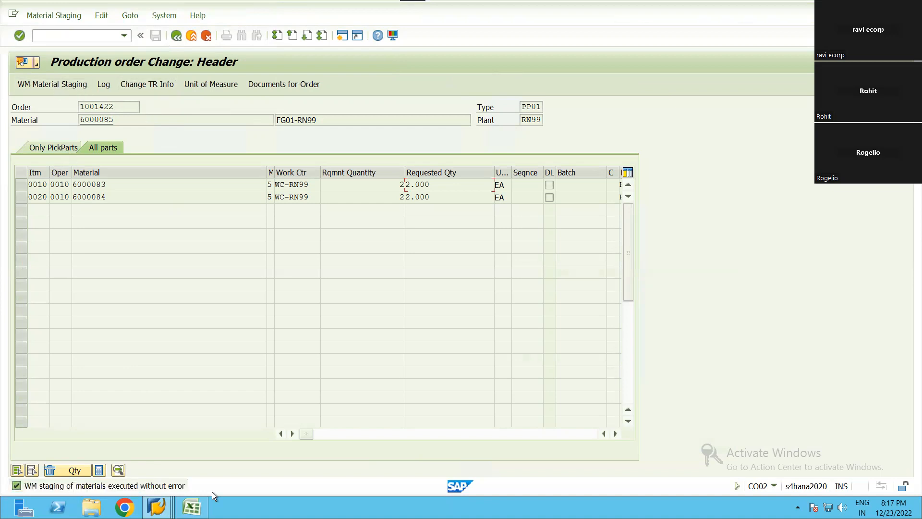
pyautogui.click(179, 35)
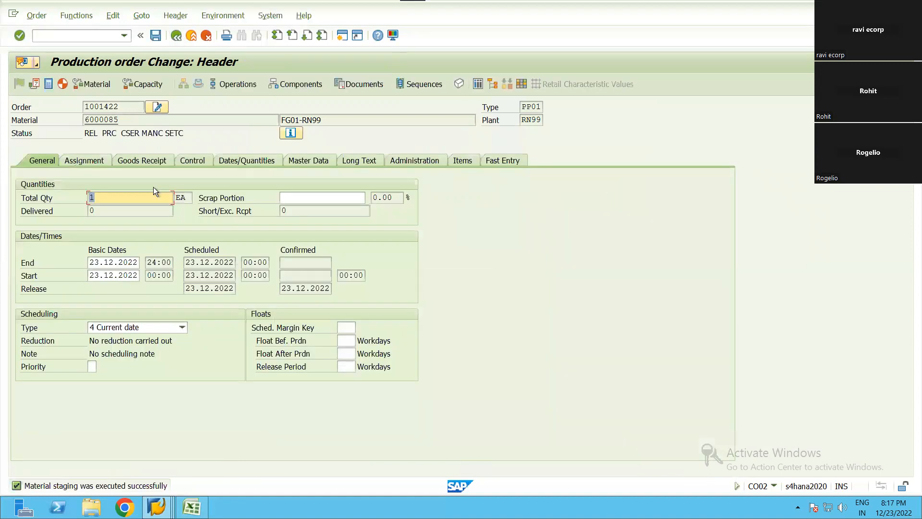
pyautogui.click(156, 38)
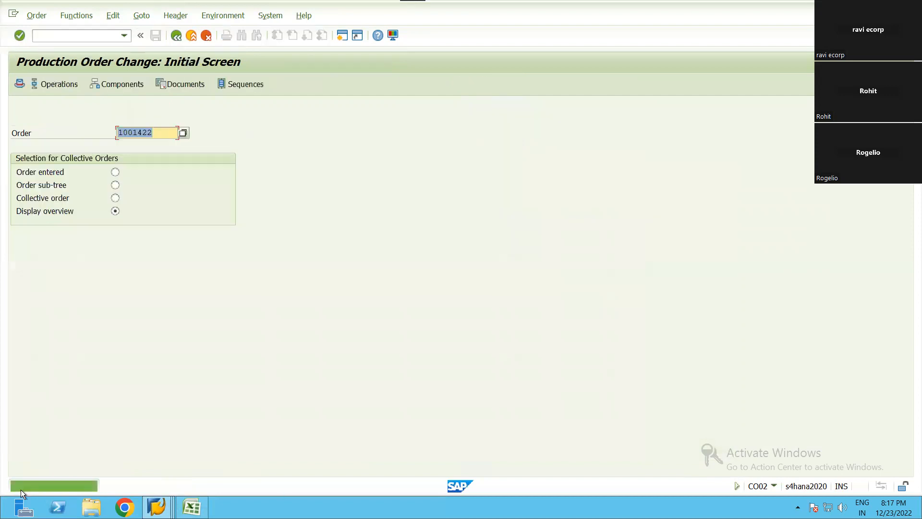
# Return to the production material request session and repeat the search by manufacturing order
pyautogui.hotkey('alt', 'Tab')
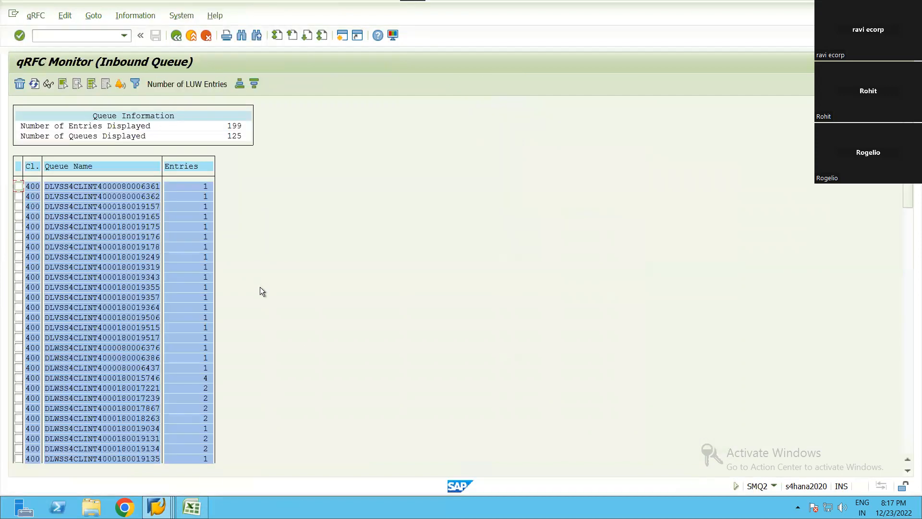
pyautogui.hotkey('alt', 'Tab')
pyautogui.click(482, 109)
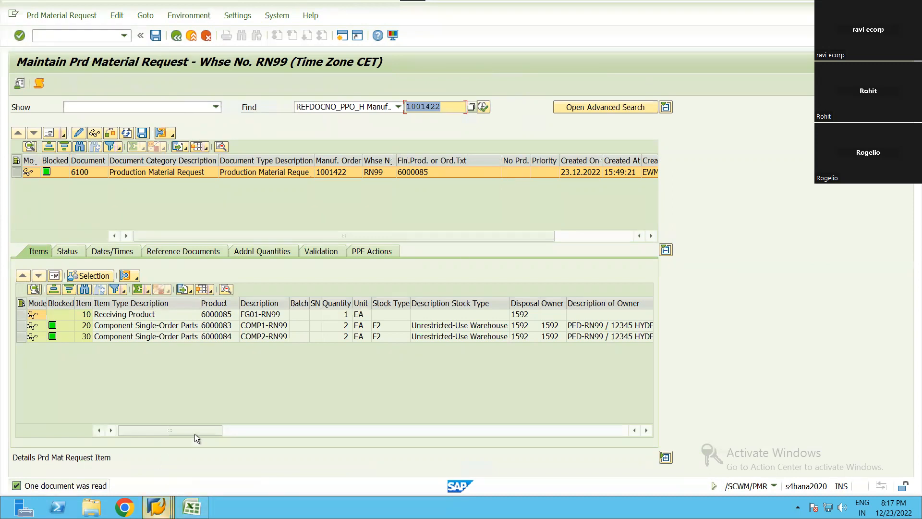
pyautogui.click(156, 506)
pyautogui.moveTo(334, 452)
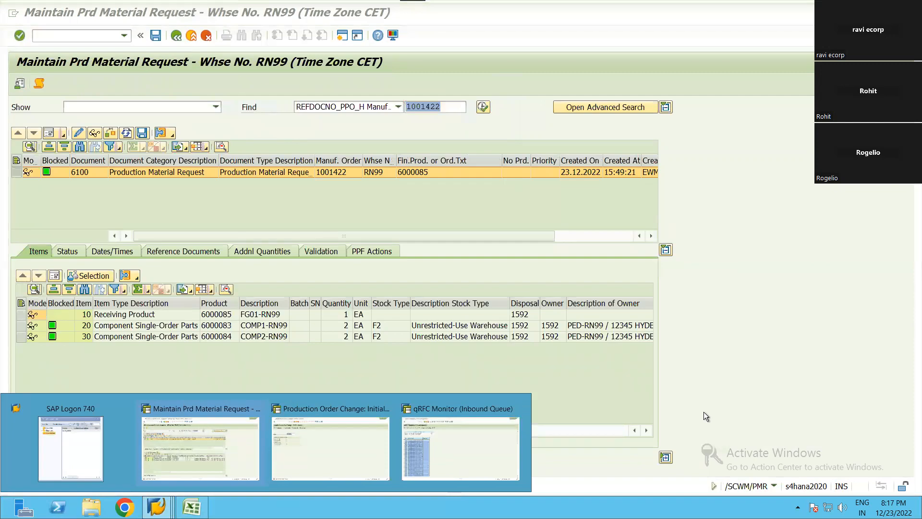
pyautogui.click(675, 376)
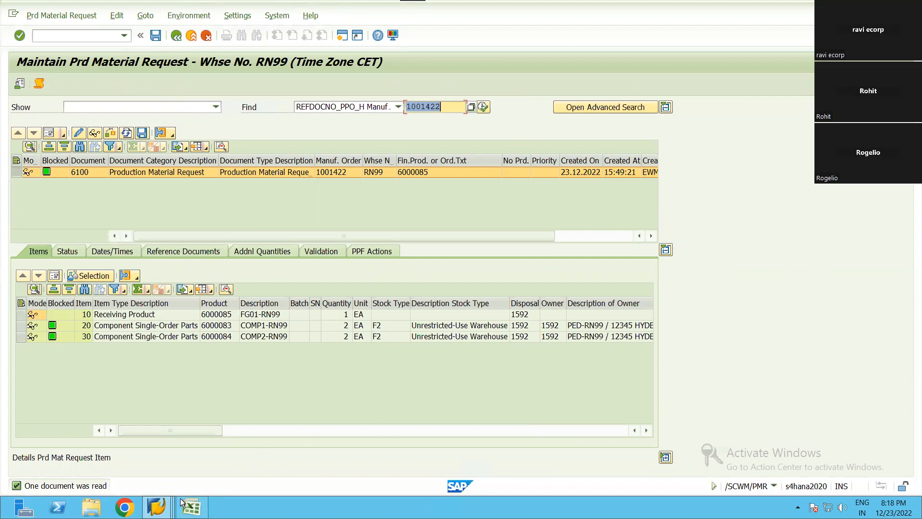
# Check the saved order in the CO02 session, return to the material requests and select the found request's blocked indicator
pyautogui.click(516, 408)
pyautogui.click(330, 447)
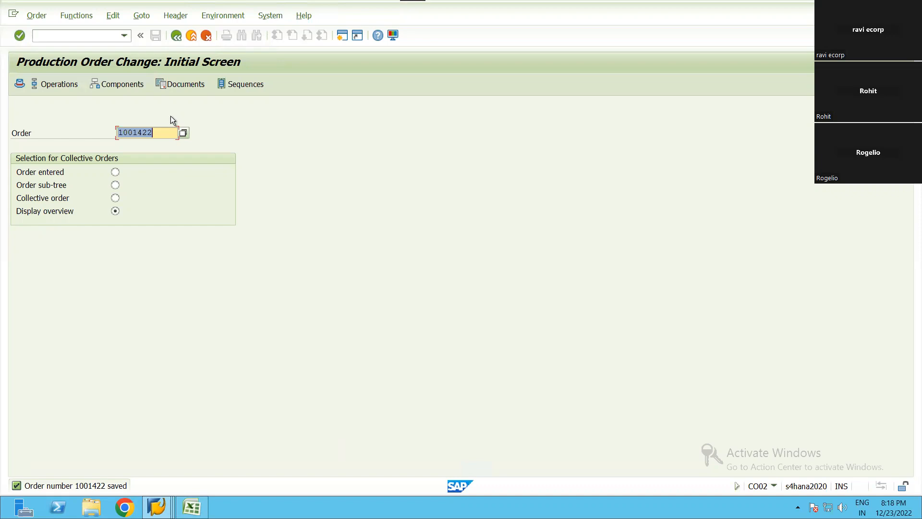
pyautogui.hotkey('alt', 'Tab')
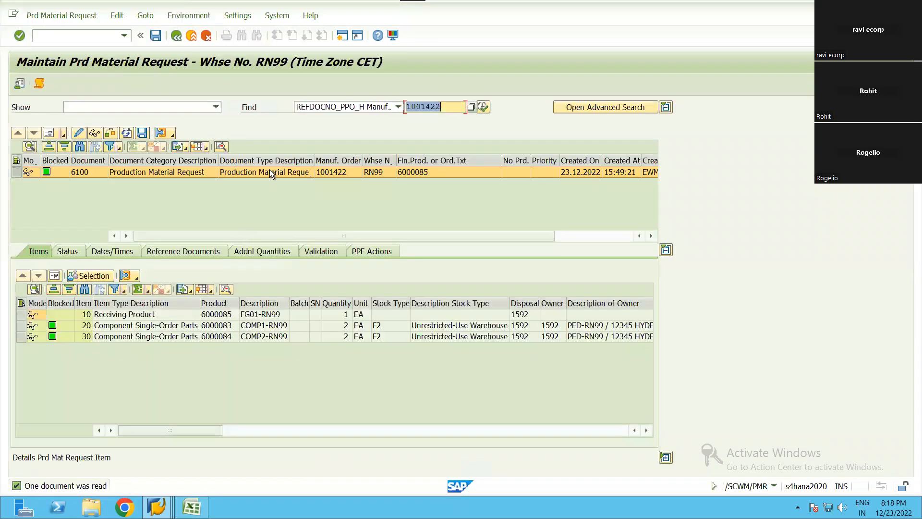
pyautogui.click(50, 171)
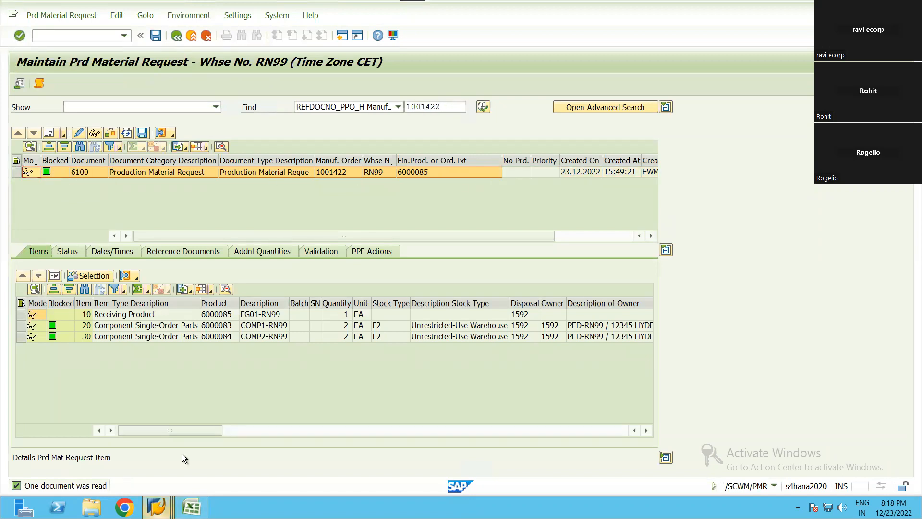
# Reopen the production order in CO02, review its WM Staging (Pull) List functions, and cancel without executing them
pyautogui.moveTo(156, 507)
pyautogui.click(367, 442)
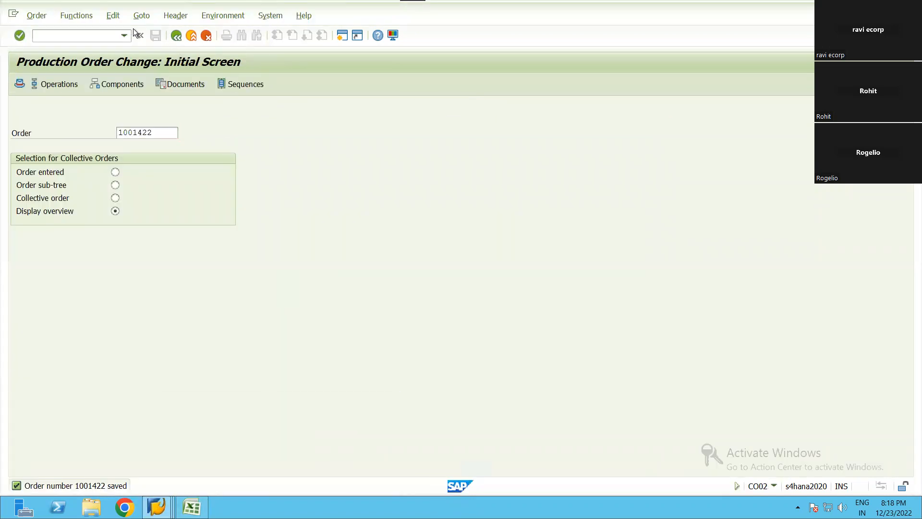
pyautogui.press('Return')
pyautogui.click(141, 15)
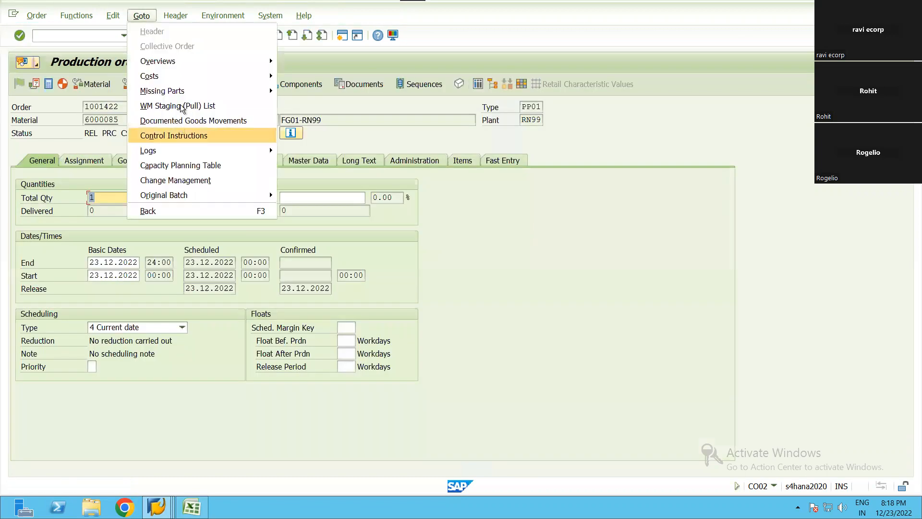
pyautogui.click(205, 106)
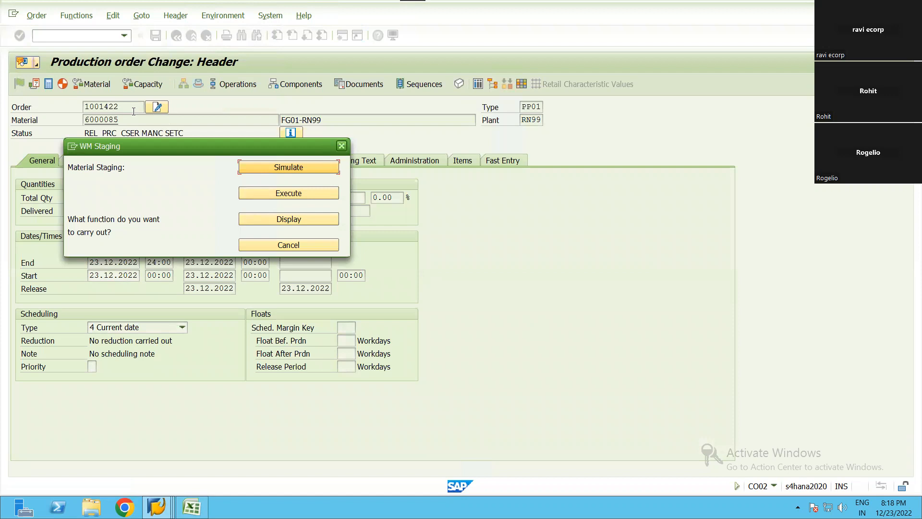
pyautogui.press('Escape')
# Return to the production material request, copy its manufacturing order number, and select the request with its finished product and component items
pyautogui.click(157, 507)
pyautogui.click(211, 428)
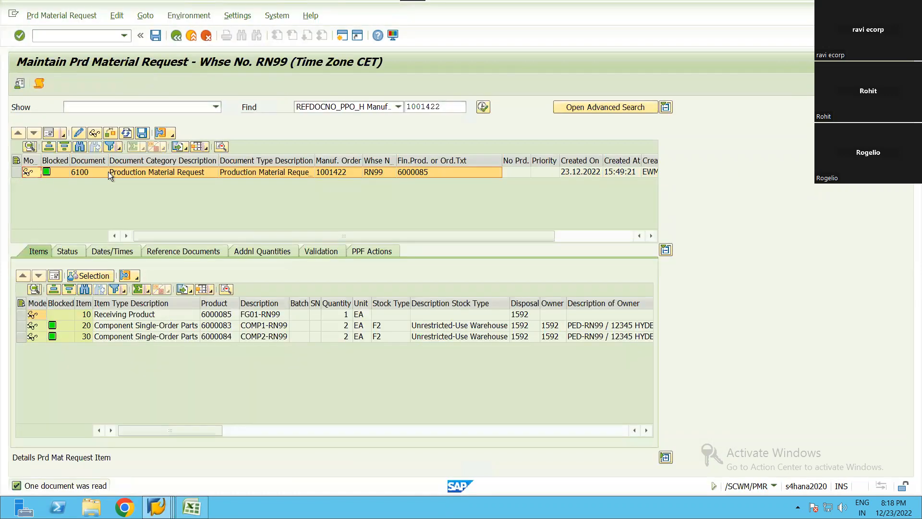
pyautogui.click(18, 172)
pyautogui.moveTo(436, 107); pyautogui.dragTo(399, 106)
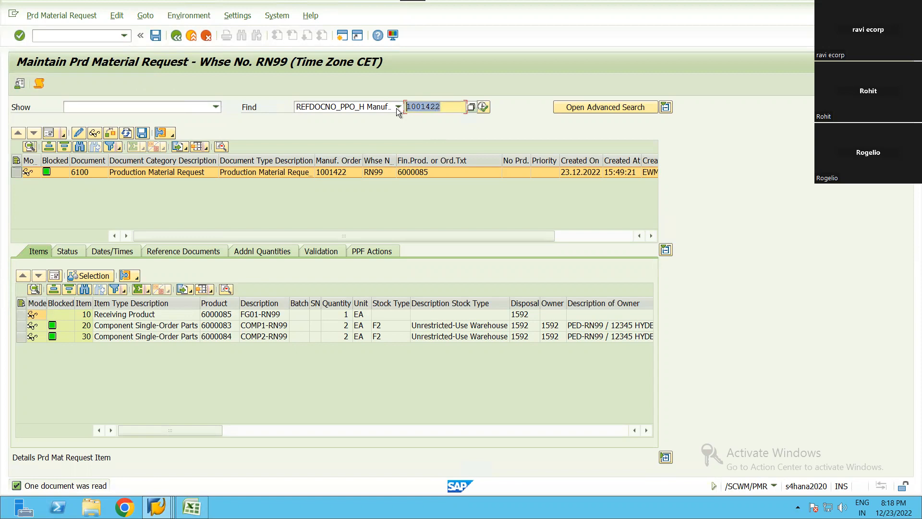
pyautogui.hotkey('ctrl', 'c')
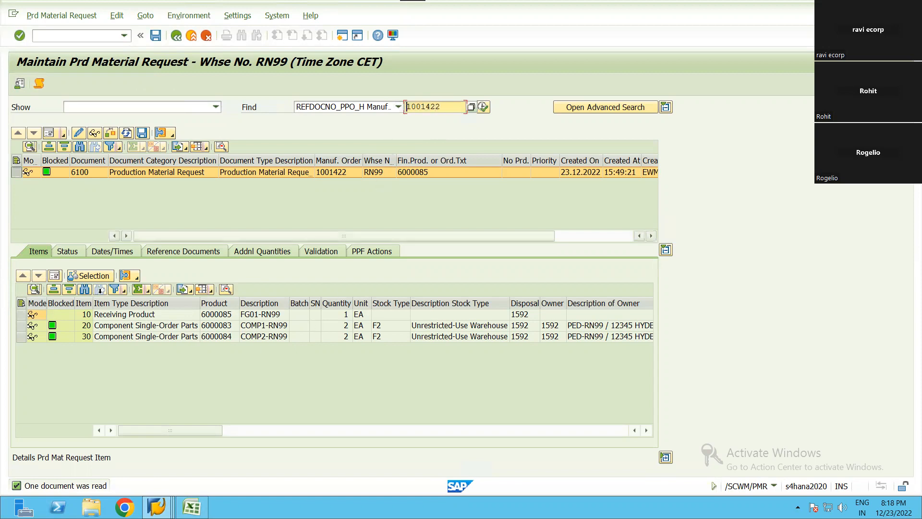
pyautogui.moveTo(23, 315); pyautogui.dragTo(25, 337)
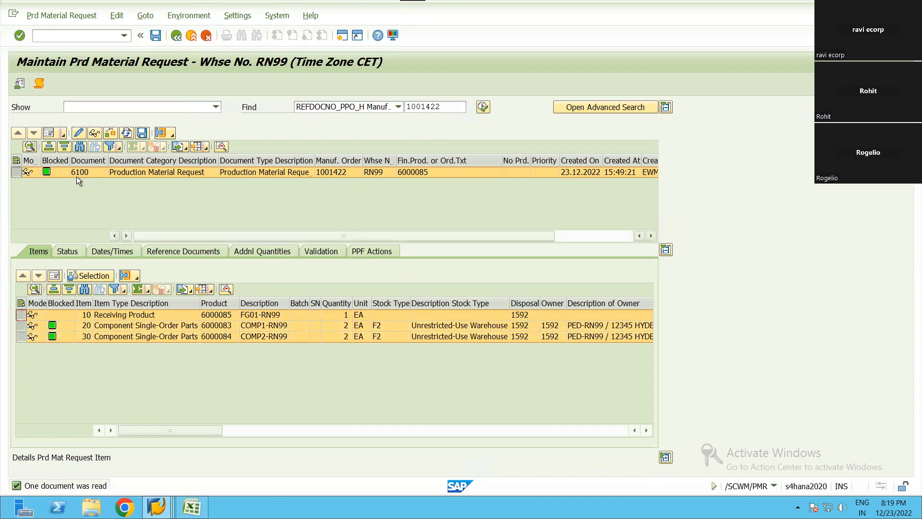
# Show the request header in form view and check its document category and document type
pyautogui.click(28, 148)
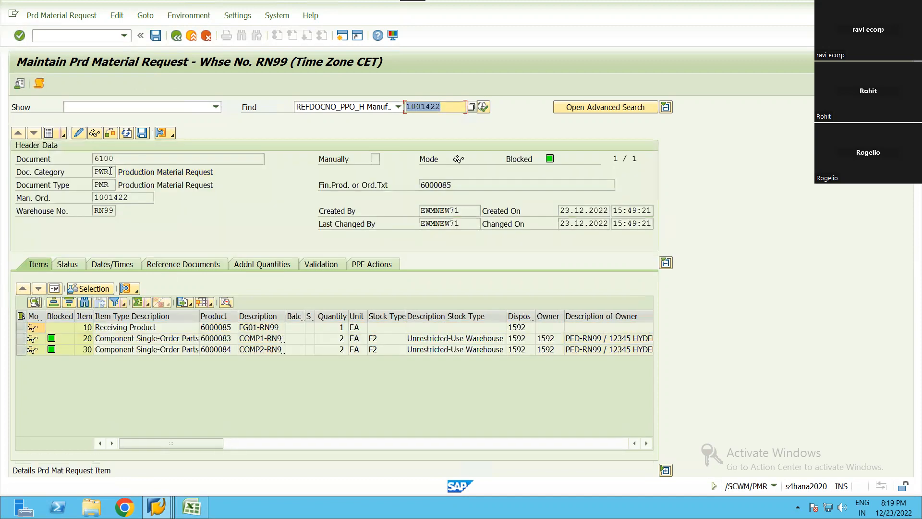
pyautogui.click(110, 171)
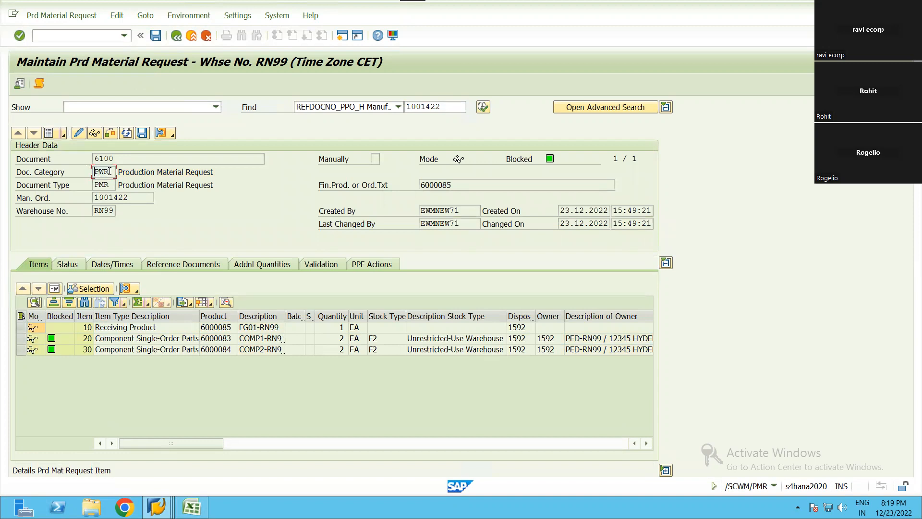
pyautogui.click(92, 186)
pyautogui.moveTo(114, 182); pyautogui.dragTo(94, 188)
pyautogui.click(94, 189)
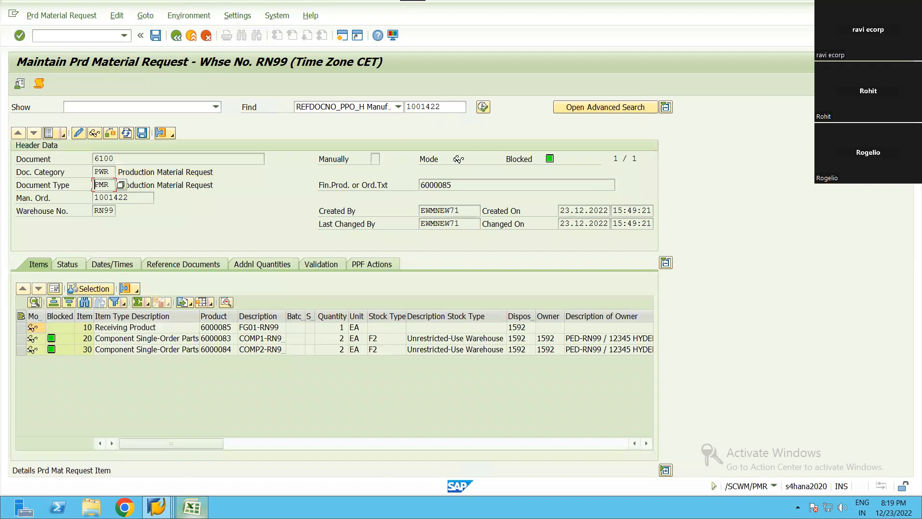
# Switch back to the production order, open a new session from it, and start Customizing with SPRO
pyautogui.click(156, 505)
pyautogui.click(339, 440)
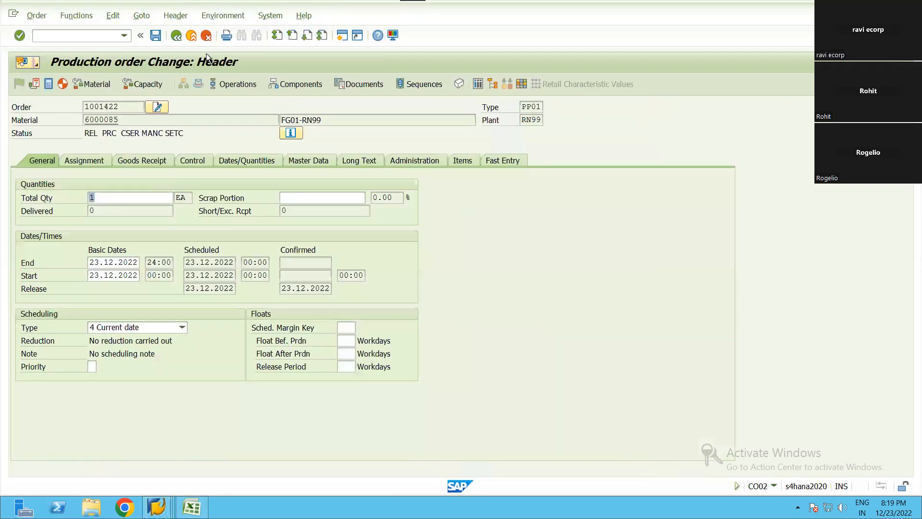
pyautogui.click(342, 34)
pyautogui.doubleClick(93, 118)
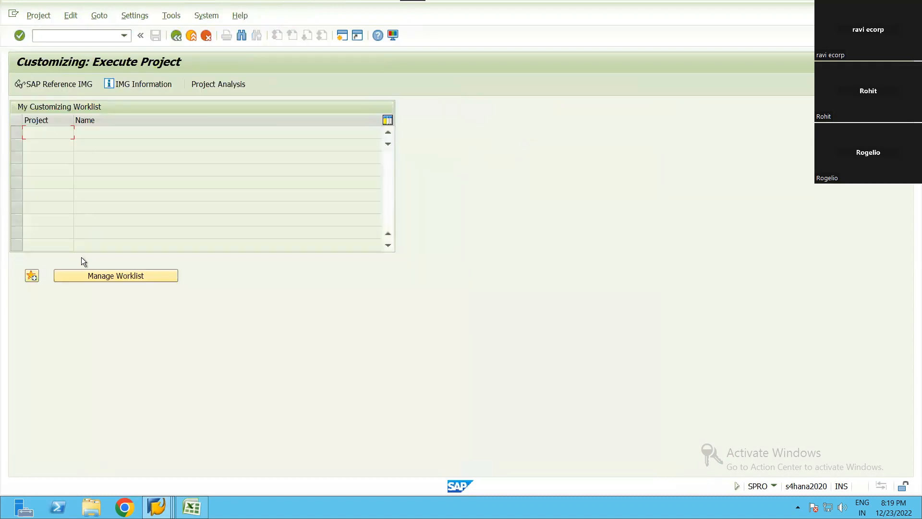
# Display the SAP Reference IMG and expand Goods Issue Process under SCM Extended Warehouse Management > Extended Warehouse Management
pyautogui.press('F5')
pyautogui.scroll(-5, 112, 298)
pyautogui.click(115, 328)
pyautogui.doubleClick(114, 327)
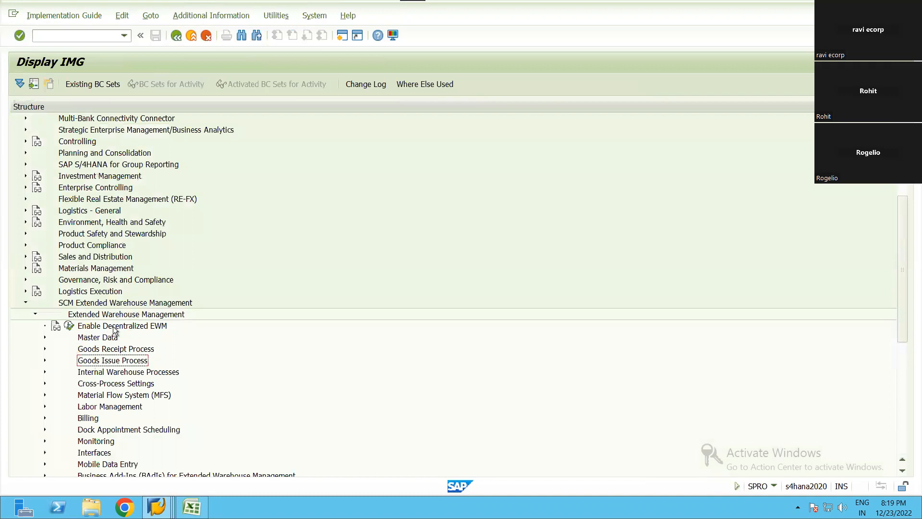
pyautogui.press('Down')
pyautogui.press('Right')
pyautogui.press('Down')
pyautogui.press('Down')
pyautogui.press('Down')
pyautogui.press('Down')
pyautogui.press('Down')
pyautogui.press('Down')
pyautogui.press('Down')
pyautogui.press('Down')
pyautogui.press('Down')
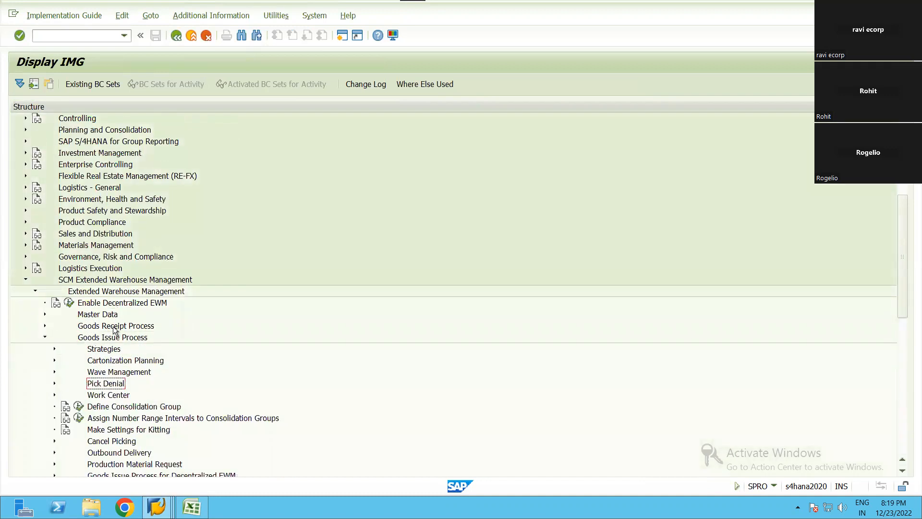
# Under Production Material Request, open the document type customizing and display the details of type PMR, category PWR
pyautogui.press('Down')
pyautogui.press('Down')
pyautogui.press('Right')
pyautogui.press('Down')
pyautogui.press('Down')
pyautogui.press('Up')
pyautogui.press('Left')
pyautogui.press('Return')
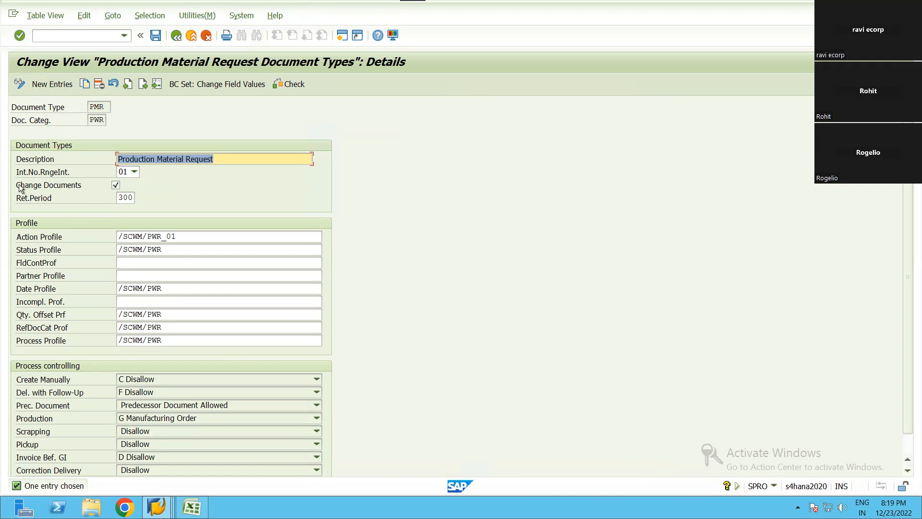
# Check the internal number range interval choices of document type PMR, then leave the IMG for the initial Customizing screen
pyautogui.click(134, 172)
pyautogui.click(451, 223)
pyautogui.press('F3')
pyautogui.press('F3')
pyautogui.press('F3')
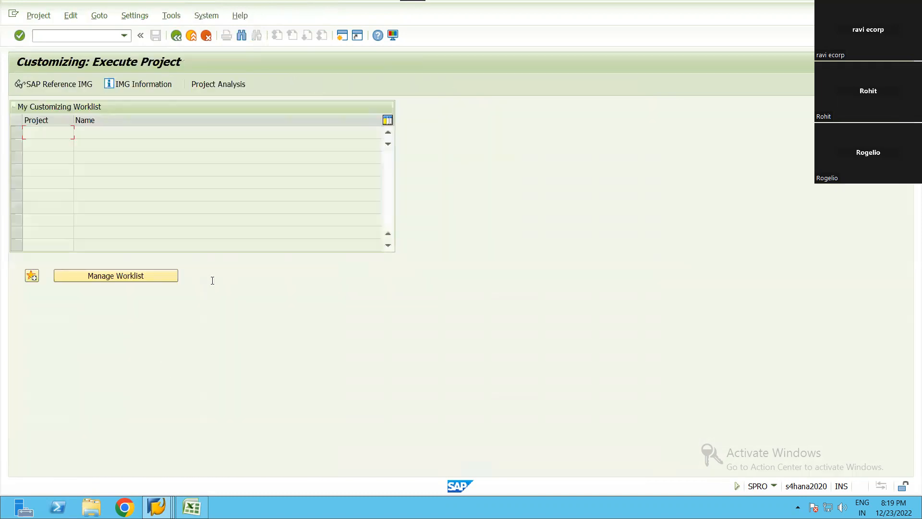
# Switch to the CO02 session, return to its initial screen, and reopen the same production order
pyautogui.click(156, 507)
pyautogui.click(199, 463)
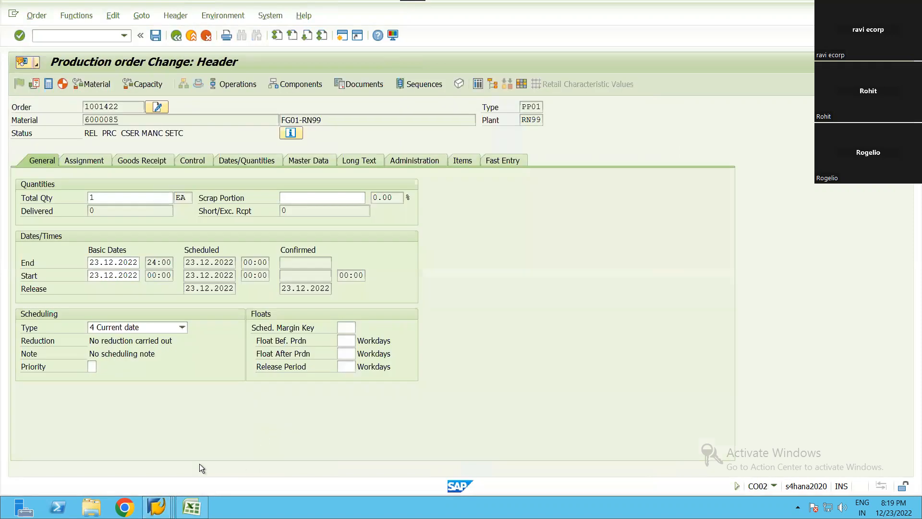
pyautogui.press('F3')
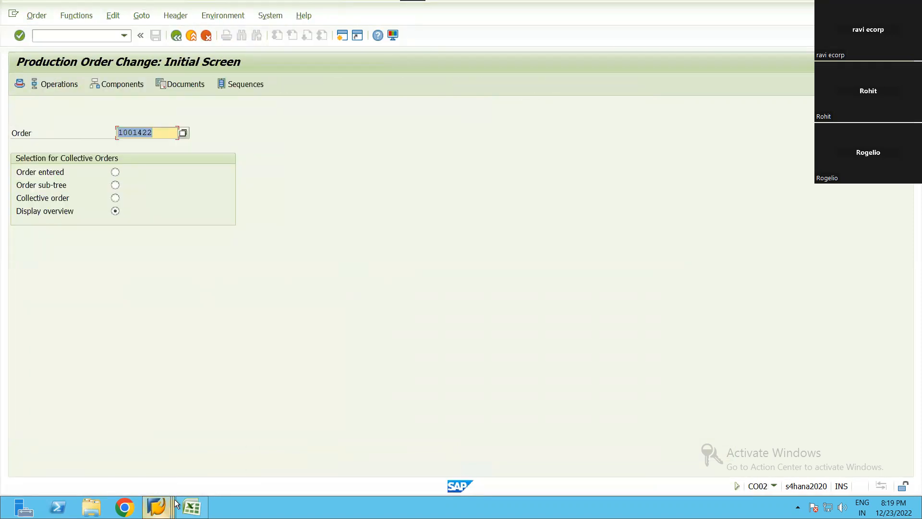
pyautogui.moveTo(162, 506)
pyautogui.click(306, 460)
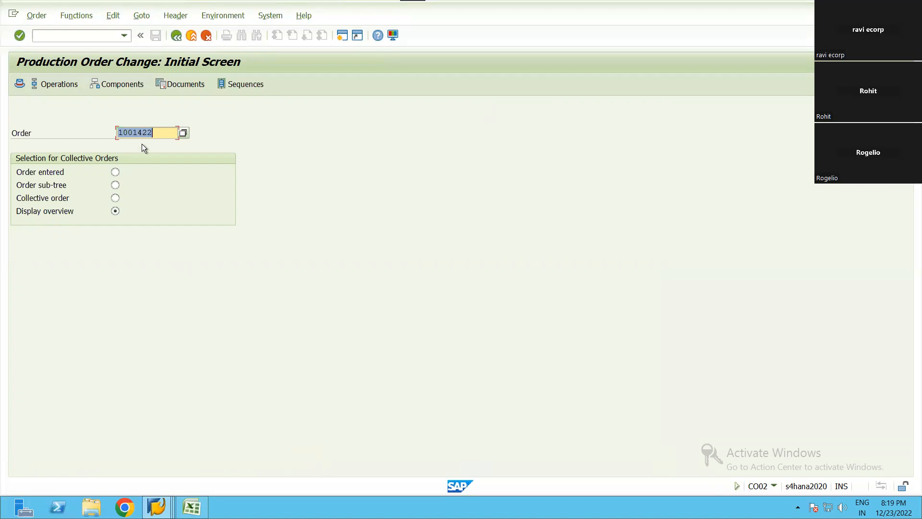
pyautogui.press('Return')
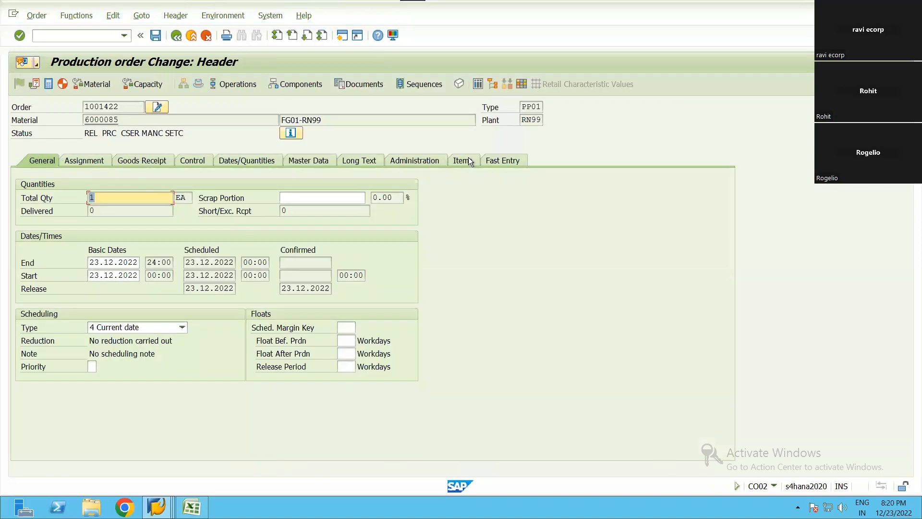
# Review the production order header's administration, goods receipt and assignment data, and highlight its order number
pyautogui.click(402, 164)
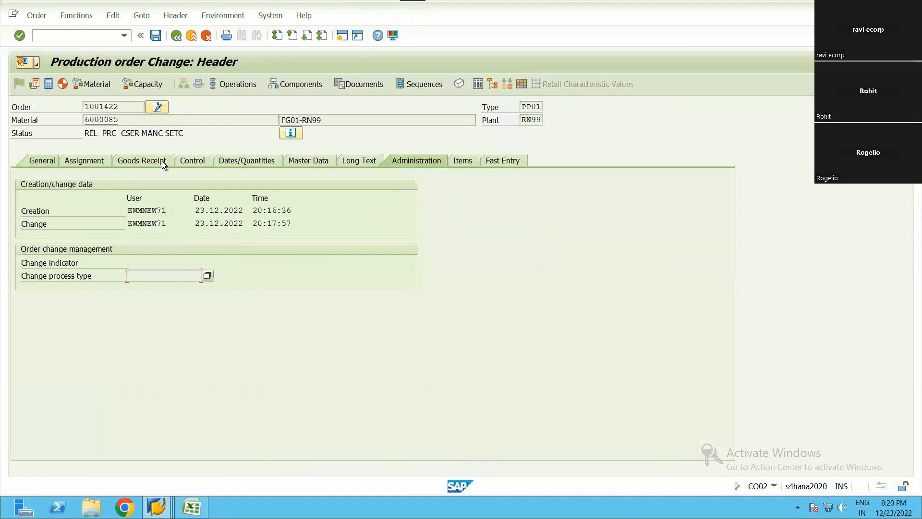
pyautogui.click(144, 162)
pyautogui.click(94, 164)
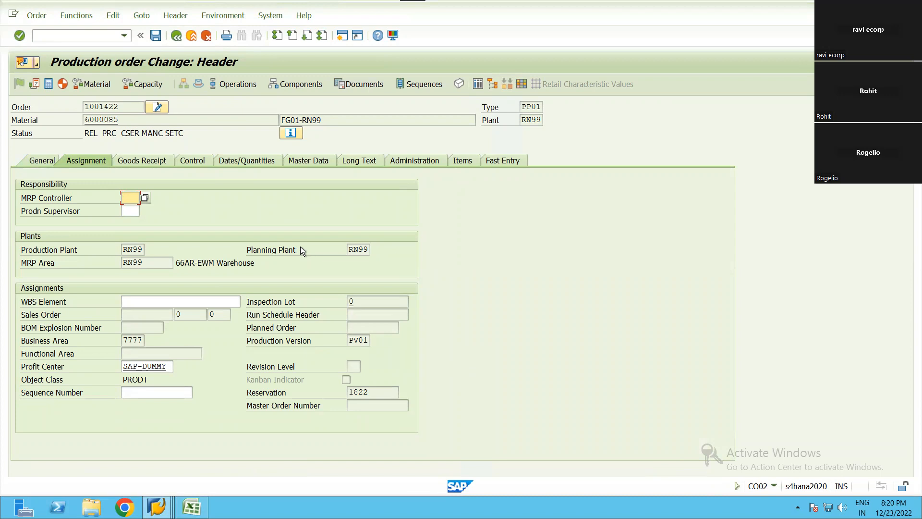
pyautogui.moveTo(121, 105); pyautogui.dragTo(72, 105)
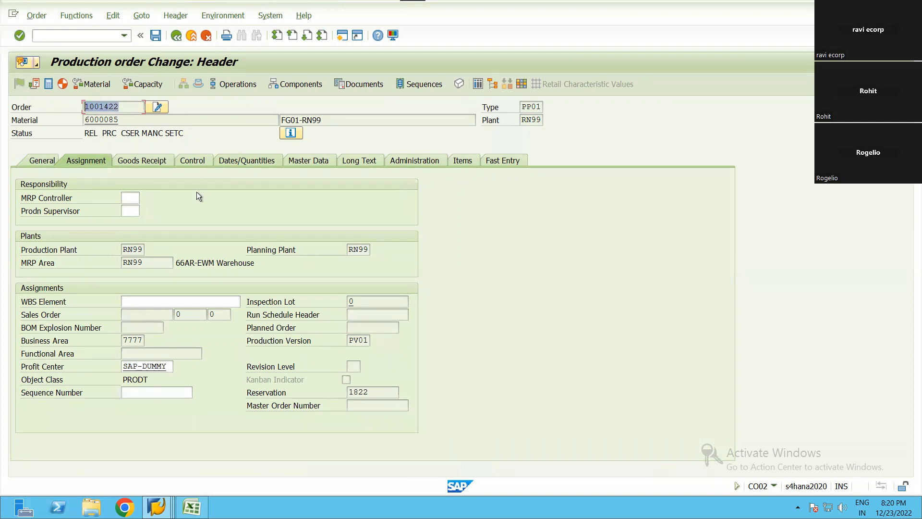
pyautogui.click(195, 171)
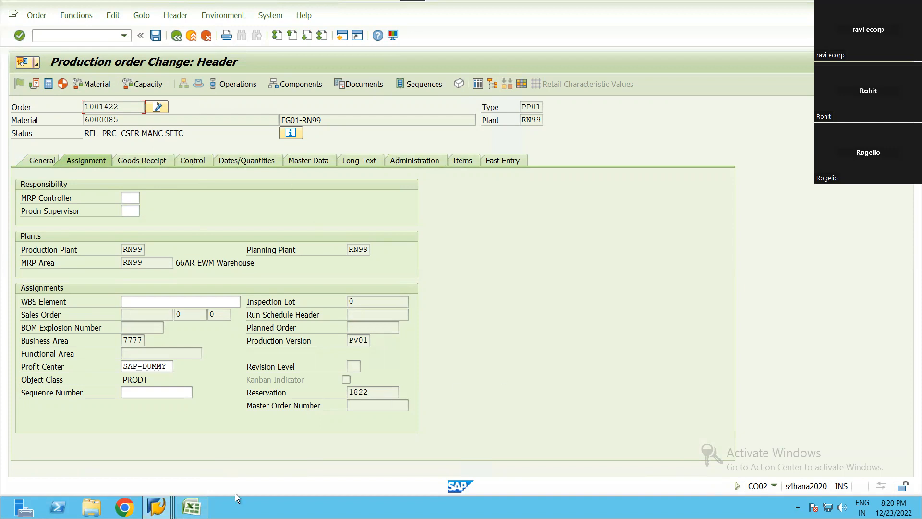
# Return to the production material request and check its manufacturing order, warehouse number, finished product and creator in the header
pyautogui.moveTo(157, 507)
pyautogui.click(181, 465)
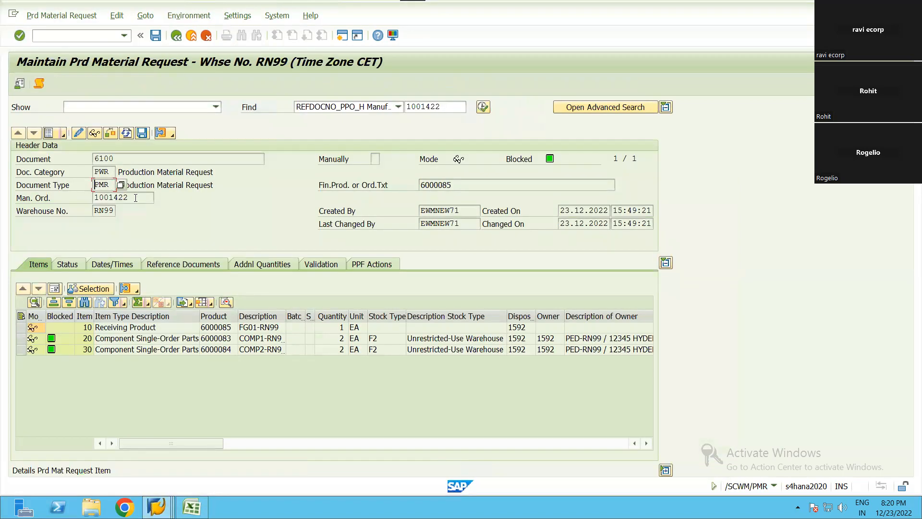
pyautogui.click(93, 197)
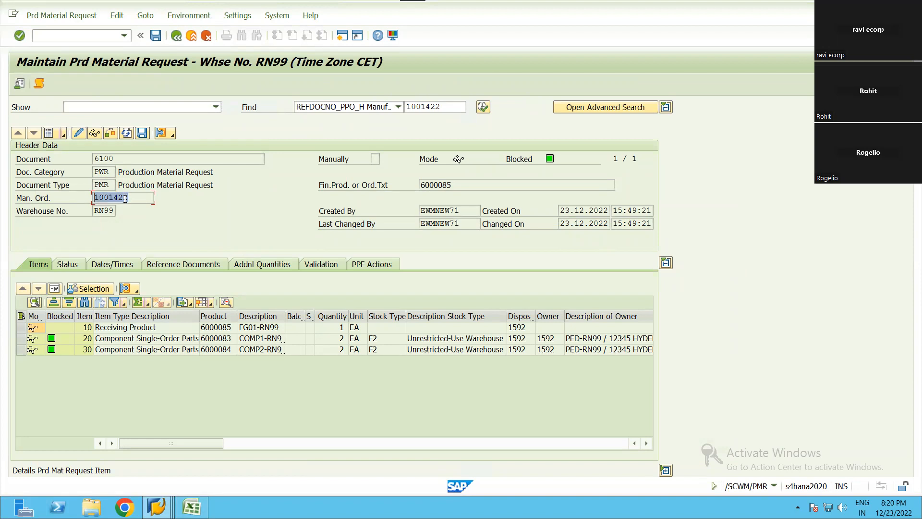
pyautogui.press('Tab')
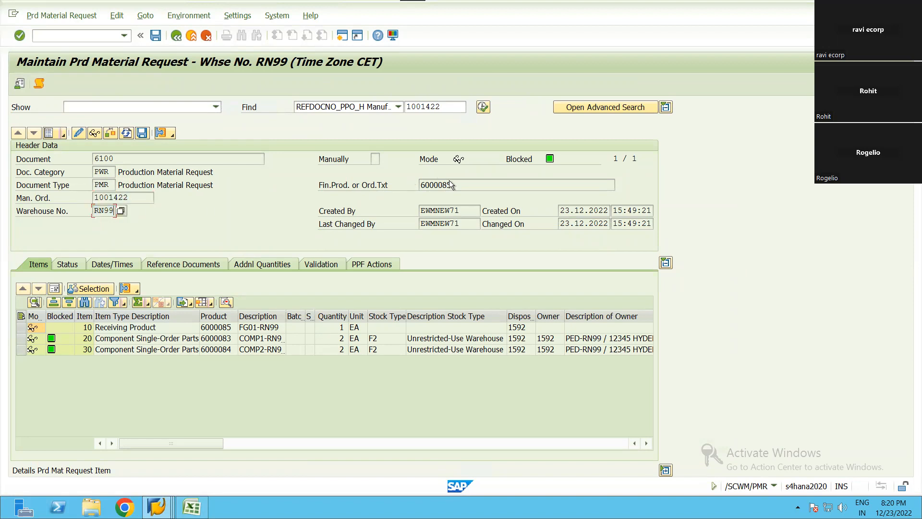
pyautogui.moveTo(454, 186); pyautogui.dragTo(388, 186)
pyautogui.click(418, 186)
pyautogui.click(456, 186)
pyautogui.doubleClick(427, 212)
pyautogui.click(450, 219)
# Show the request header as a list and examine the receiving product item's type, product, quantity and staging method
pyautogui.click(57, 135)
pyautogui.click(165, 315)
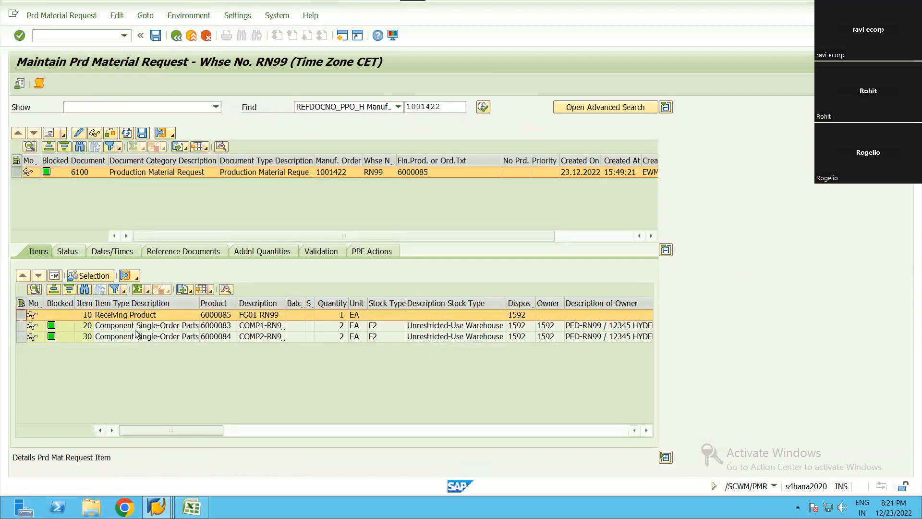
pyautogui.click(215, 315)
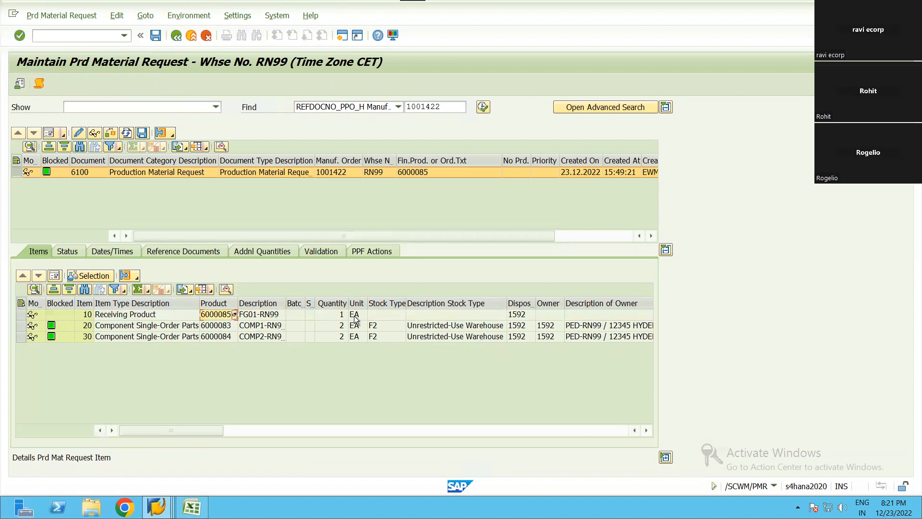
pyautogui.click(338, 315)
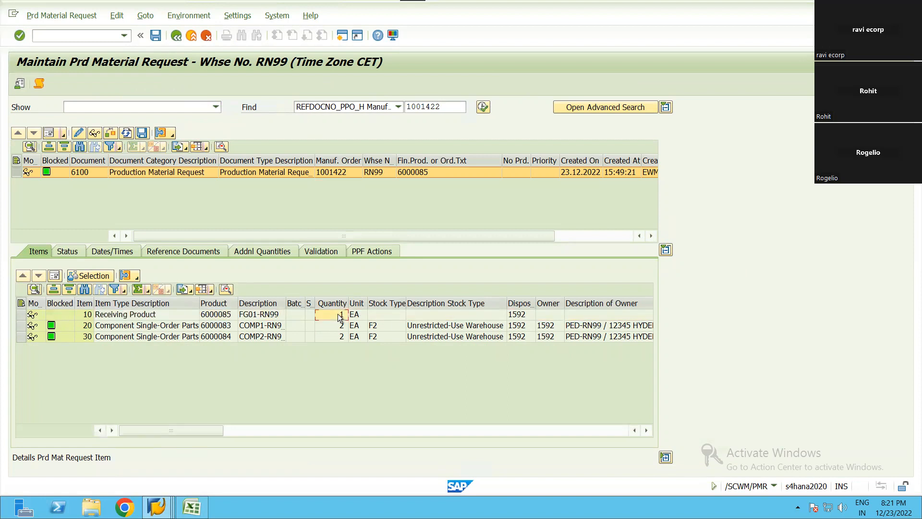
pyautogui.hscroll(3, 339, 316)
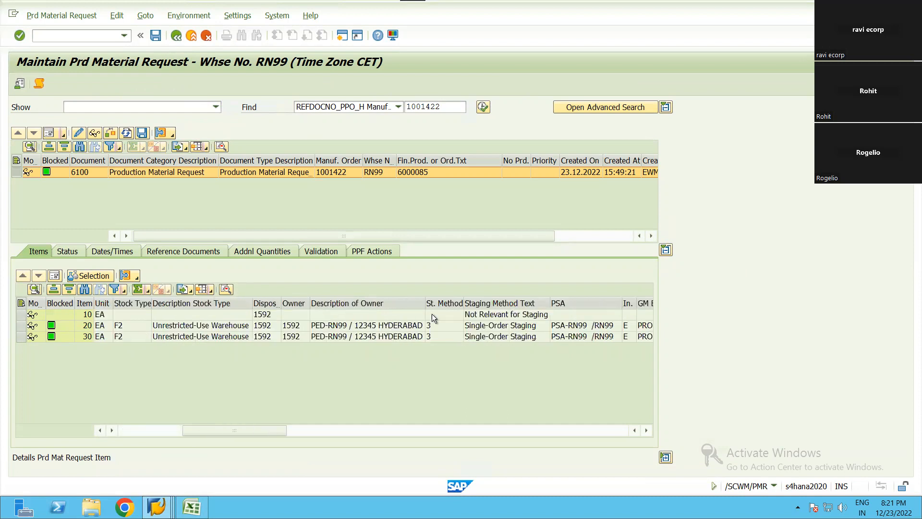
pyautogui.click(465, 317)
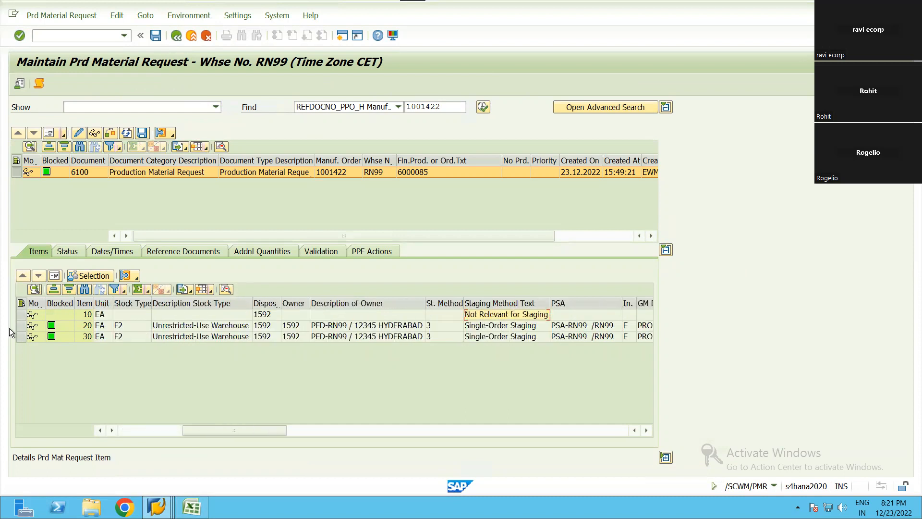
pyautogui.click(432, 315)
pyautogui.hscroll(3, 432, 313)
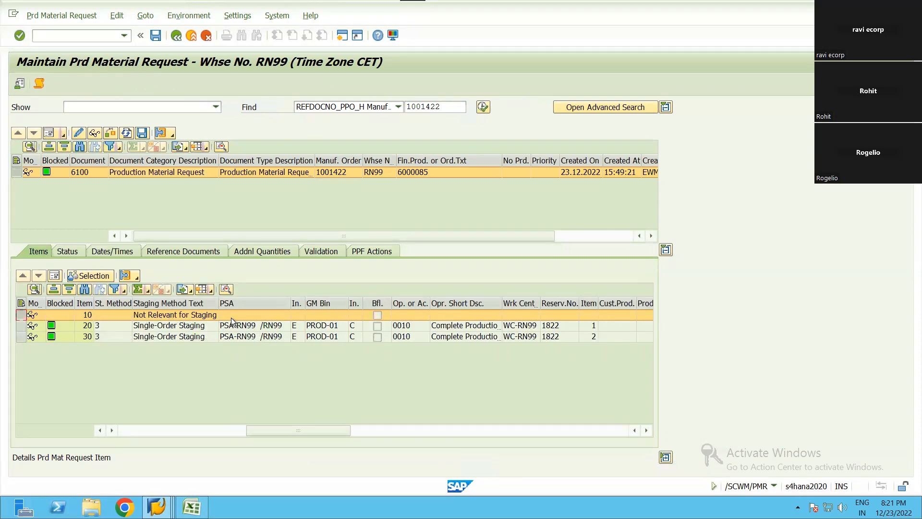
pyautogui.hscroll(3, 281, 348)
pyautogui.hscroll(-5, 180, 342)
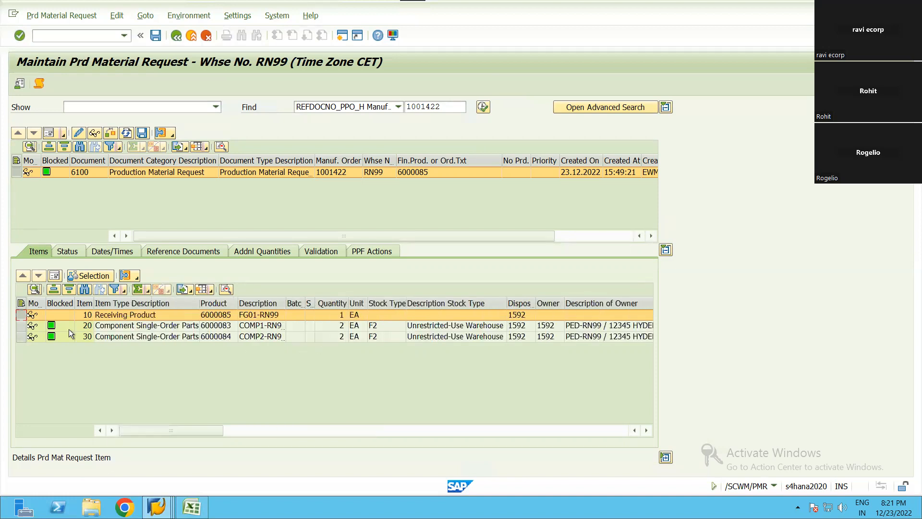
# Show receiving product item 10 in form view and check its product, quantity, warehouse process type, owner and item category
pyautogui.click(55, 275)
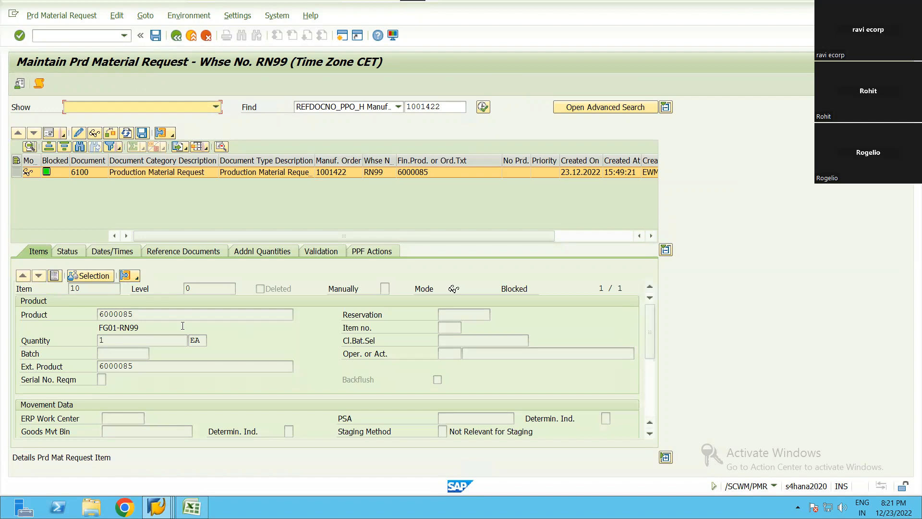
pyautogui.click(167, 316)
pyautogui.press('Tab')
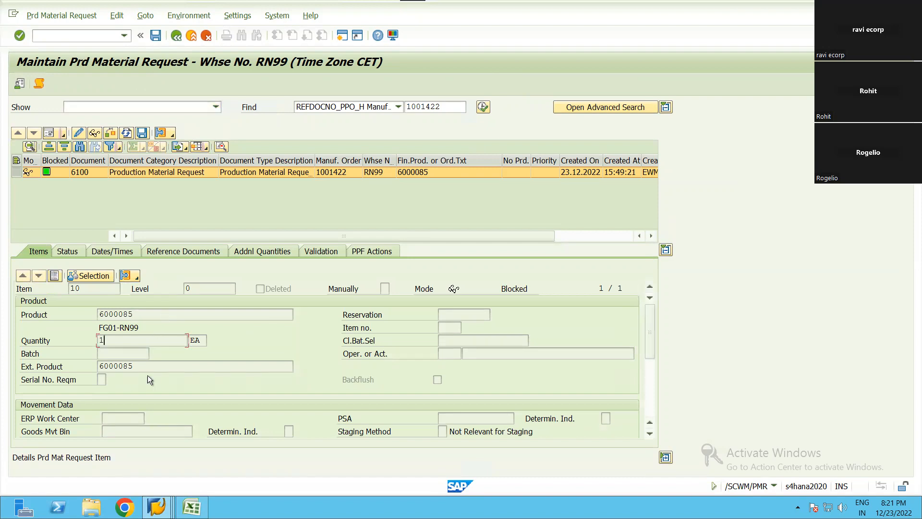
pyautogui.click(648, 371)
pyautogui.click(108, 332)
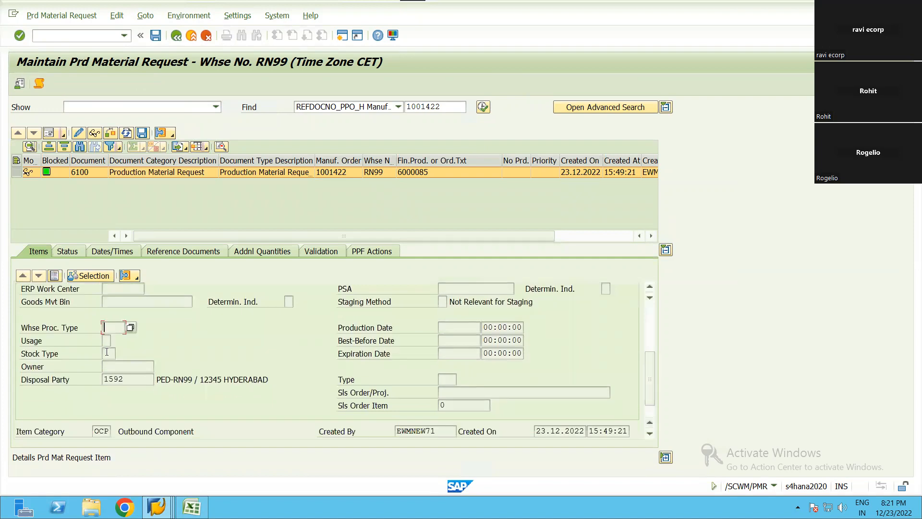
pyautogui.click(146, 370)
pyautogui.click(200, 431)
# Return to the item list, select both component items, and check product, quantity and reservation of item 20 in form view
pyautogui.click(48, 328)
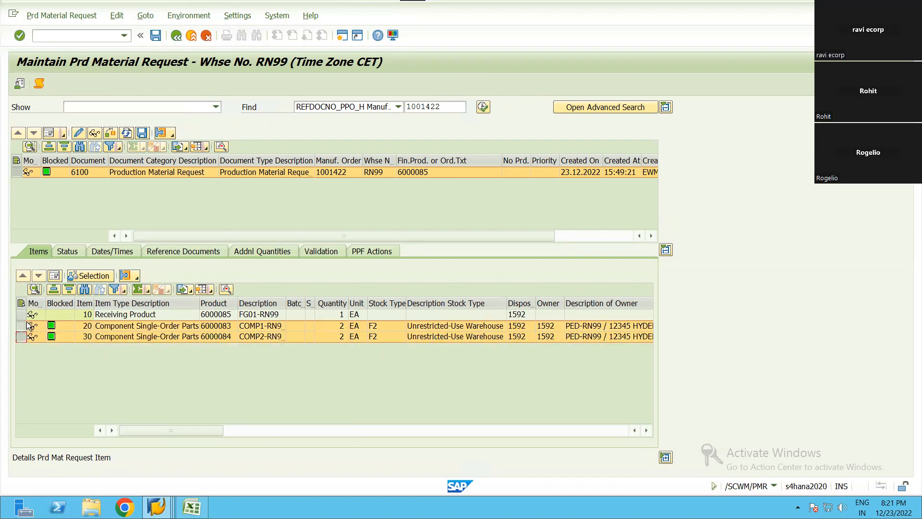
pyautogui.click(54, 276)
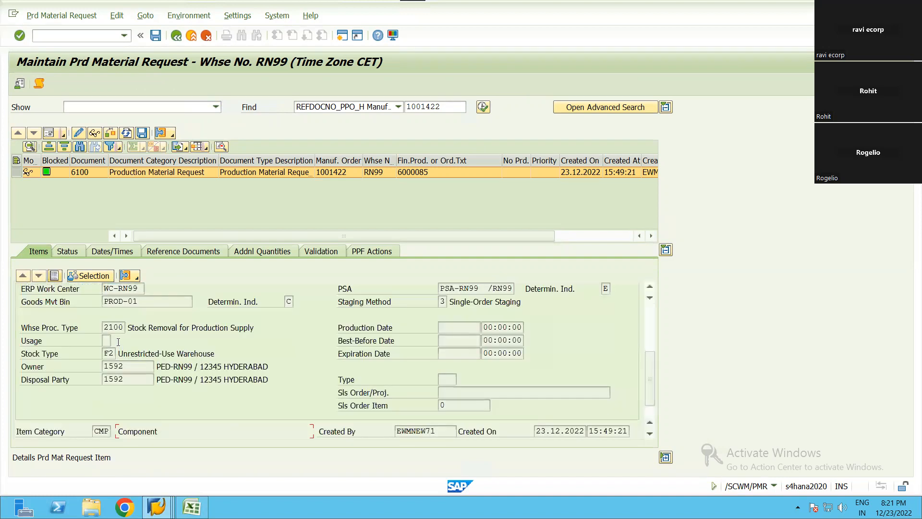
pyautogui.moveTo(647, 376); pyautogui.dragTo(646, 312)
pyautogui.click(100, 316)
pyautogui.click(99, 340)
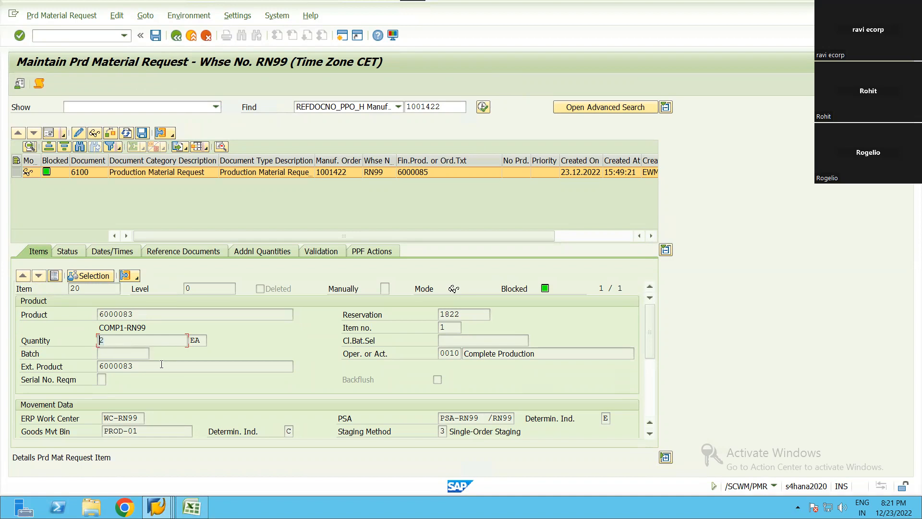
pyautogui.click(158, 364)
pyautogui.click(439, 315)
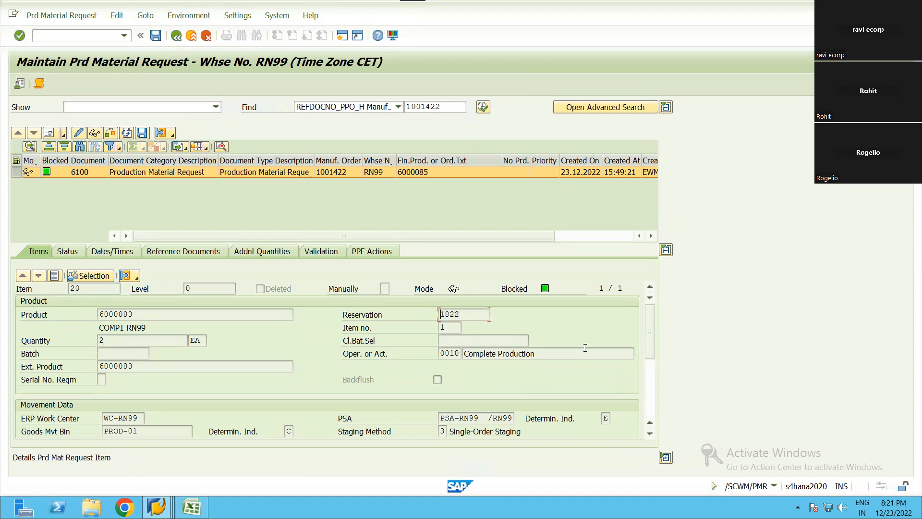
# Check component item 20's operation and compare it with the Routing row in the Excel worksheet, then return to the request
pyautogui.click(445, 353)
pyautogui.moveTo(462, 354); pyautogui.dragTo(524, 354)
pyautogui.click(469, 355)
pyautogui.moveTo(481, 357); pyautogui.dragTo(464, 357)
pyautogui.click(412, 358)
pyautogui.click(192, 507)
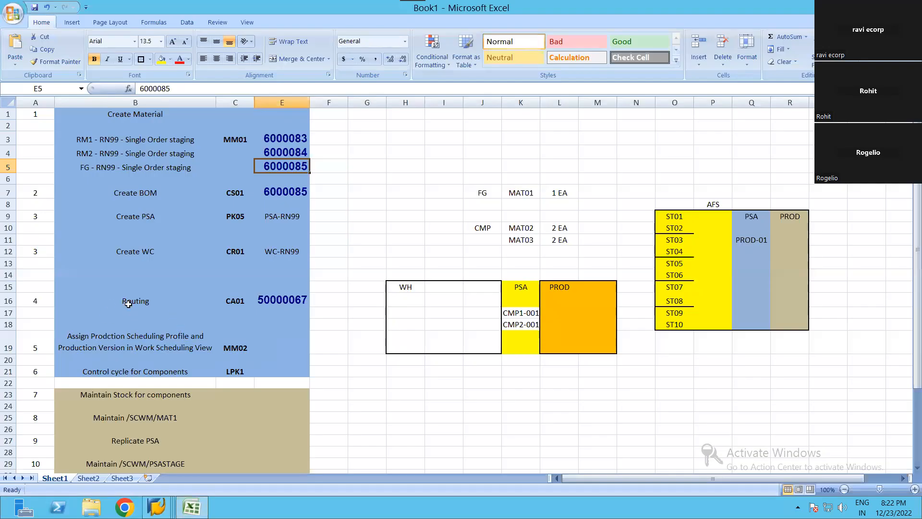
pyautogui.moveTo(135, 300); pyautogui.dragTo(288, 301)
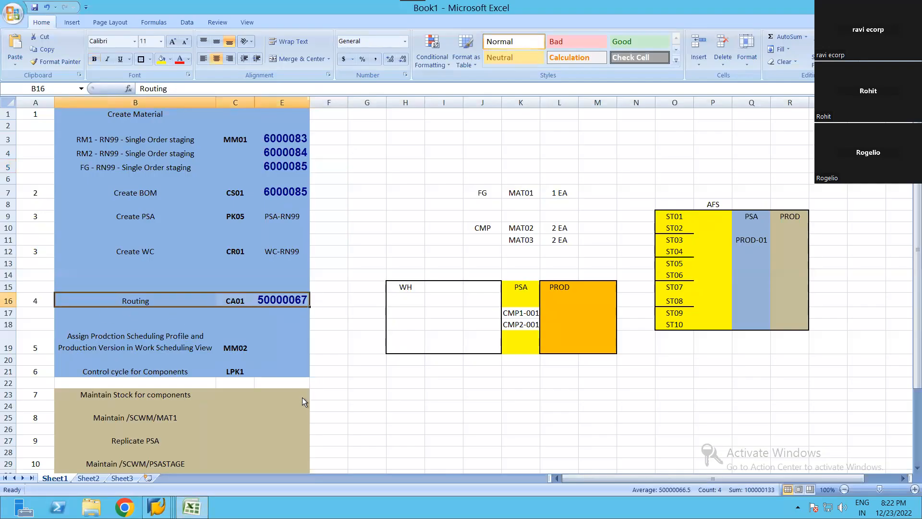
pyautogui.hotkey('alt', 'Tab')
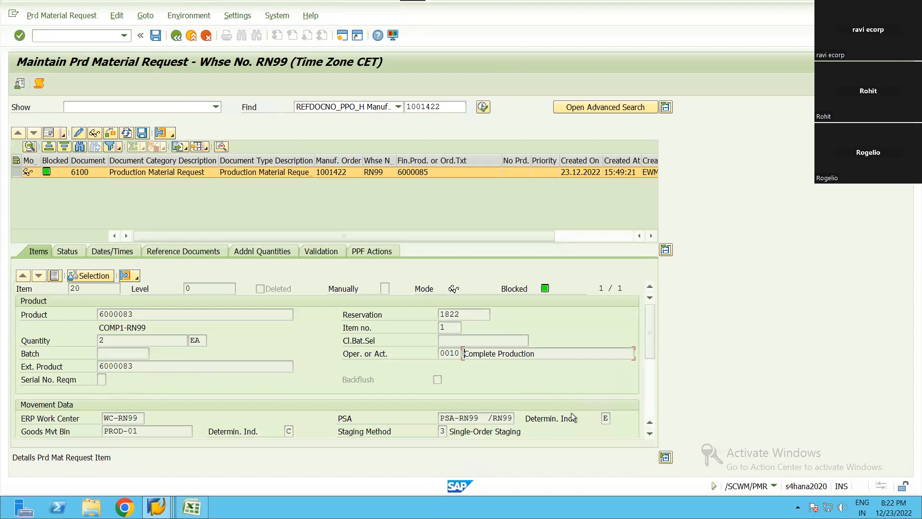
# Check component item 20's ERP work center against the Create WC row in the Excel worksheet, then return to the request
pyautogui.scroll(-2, 184, 364)
pyautogui.moveTo(141, 353); pyautogui.dragTo(103, 355)
pyautogui.click(103, 353)
pyautogui.hotkey('shift', 'End')
pyautogui.hotkey('alt', 'Tab')
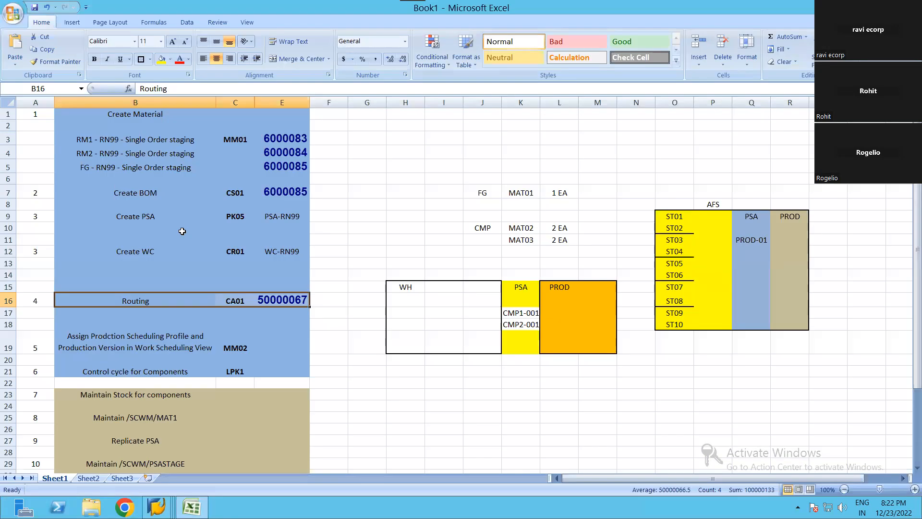
pyautogui.click(287, 250)
pyautogui.moveTo(81, 252); pyautogui.dragTo(299, 255)
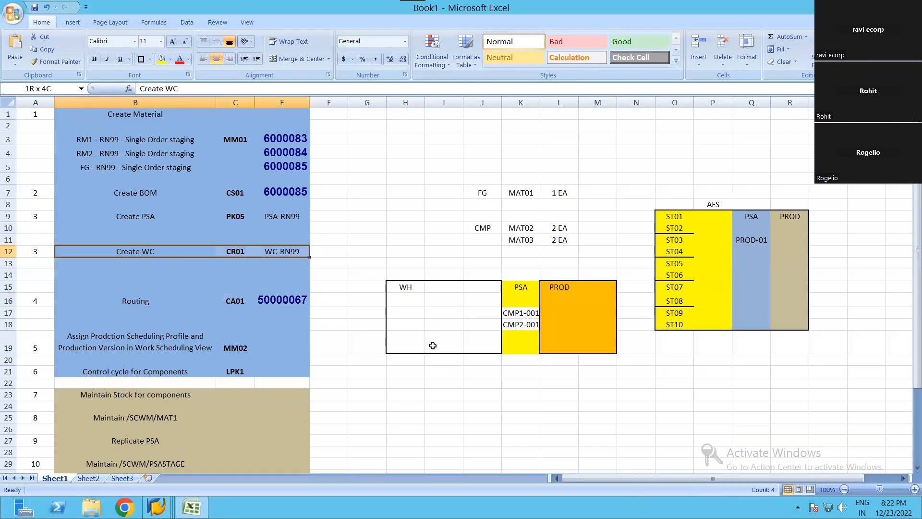
pyautogui.hotkey('alt', 'Tab')
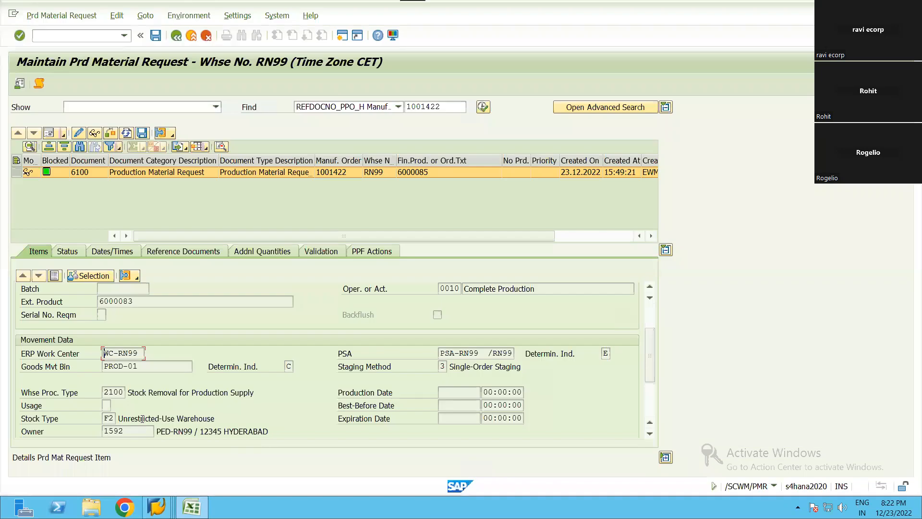
# Check component item 20's goods movement bin against the Maintain /SCWM/PSASTAGE row in the Excel worksheet, then return to the request
pyautogui.moveTo(140, 367); pyautogui.dragTo(98, 374)
pyautogui.hotkey('alt', 'Tab')
pyautogui.click(262, 347)
pyautogui.scroll(-3, 230, 365)
pyautogui.click(187, 361)
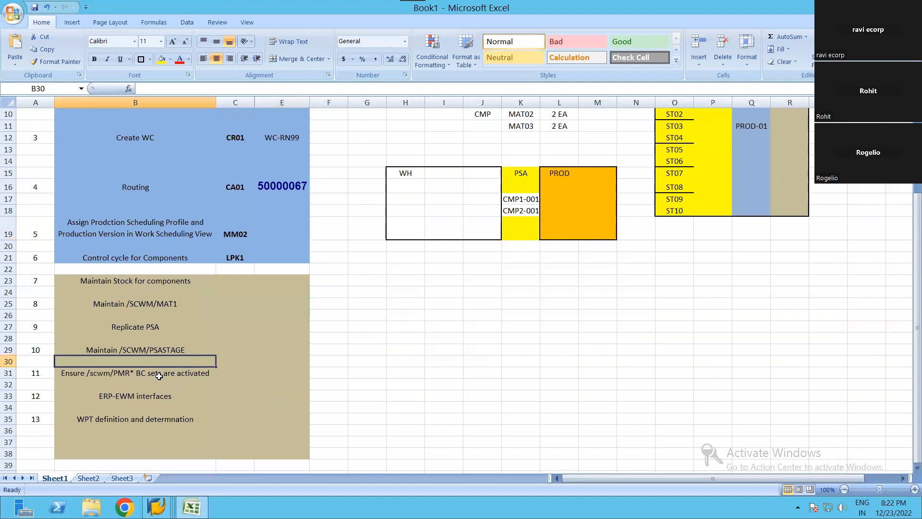
pyautogui.press('Up')
pyautogui.hotkey('alt', 'Tab')
pyautogui.moveTo(104, 366); pyautogui.dragTo(150, 364)
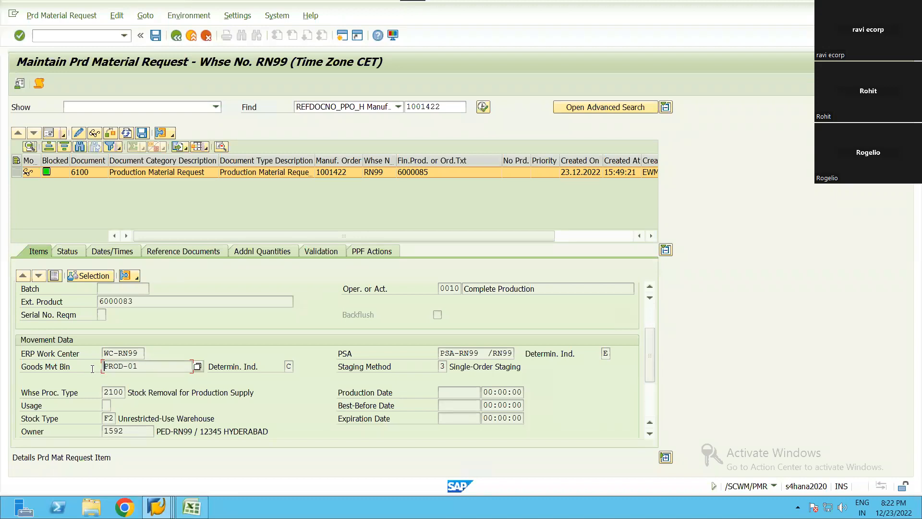
# Check component item 20's warehouse process type, stock type and owner in the movement data
pyautogui.moveTo(123, 392); pyautogui.dragTo(105, 392)
pyautogui.click(114, 418)
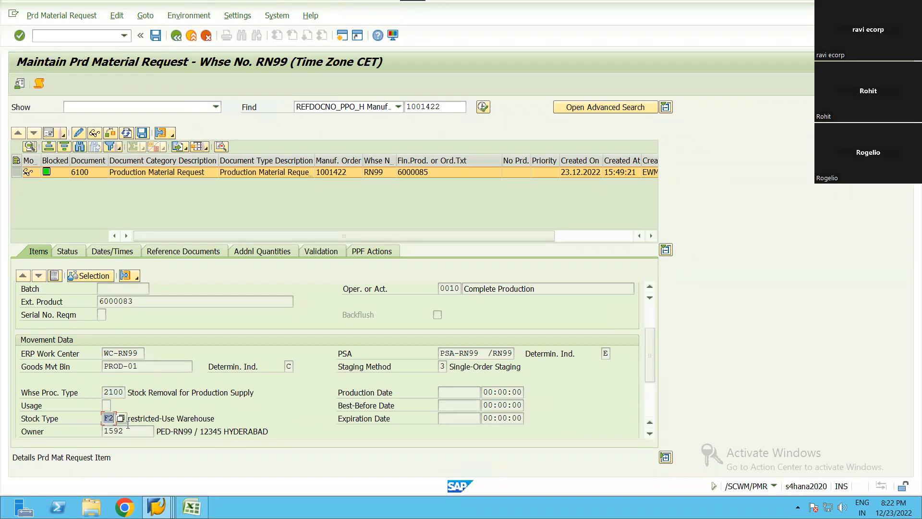
pyautogui.click(133, 432)
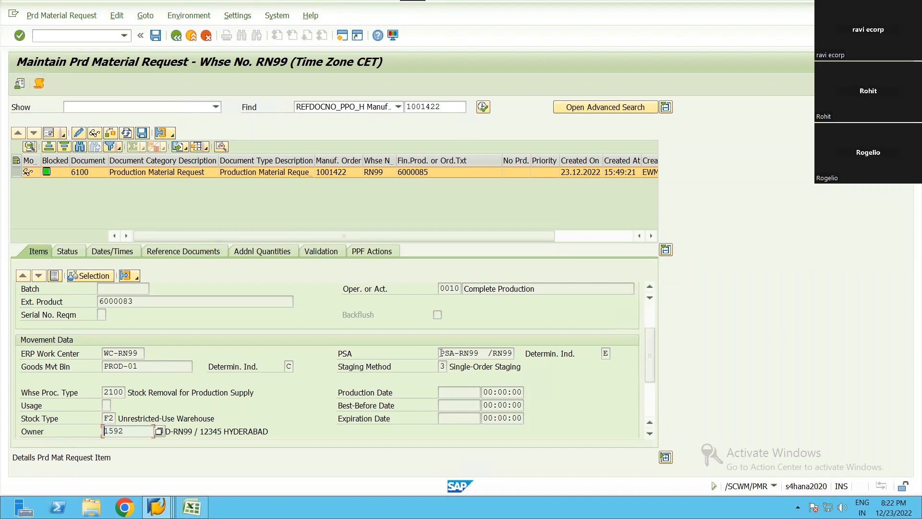
# Check component item 20's production supply area and view the possible staging methods, closing the list on Single-Order Staging
pyautogui.moveTo(440, 354); pyautogui.dragTo(513, 354)
pyautogui.click(512, 354)
pyautogui.moveTo(441, 353); pyautogui.dragTo(518, 357)
pyautogui.click(518, 357)
pyautogui.click(443, 367)
pyautogui.press('F4')
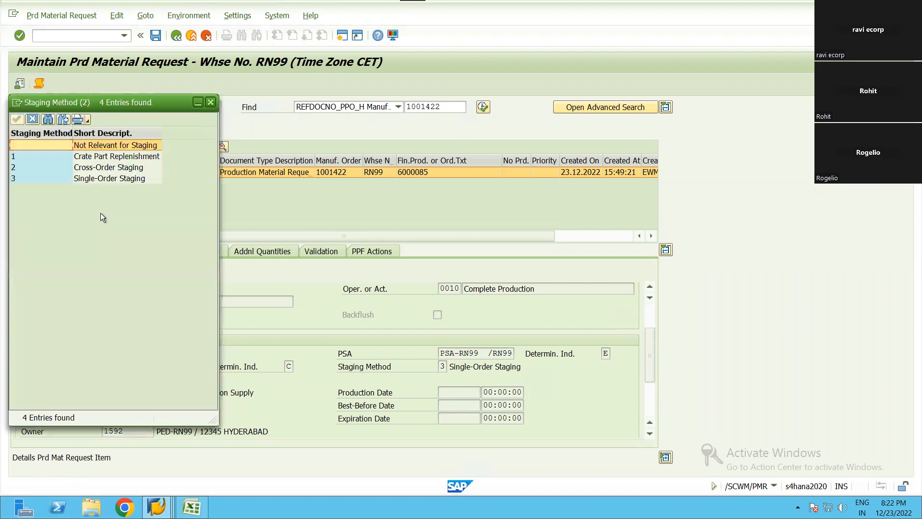
pyautogui.click(98, 179)
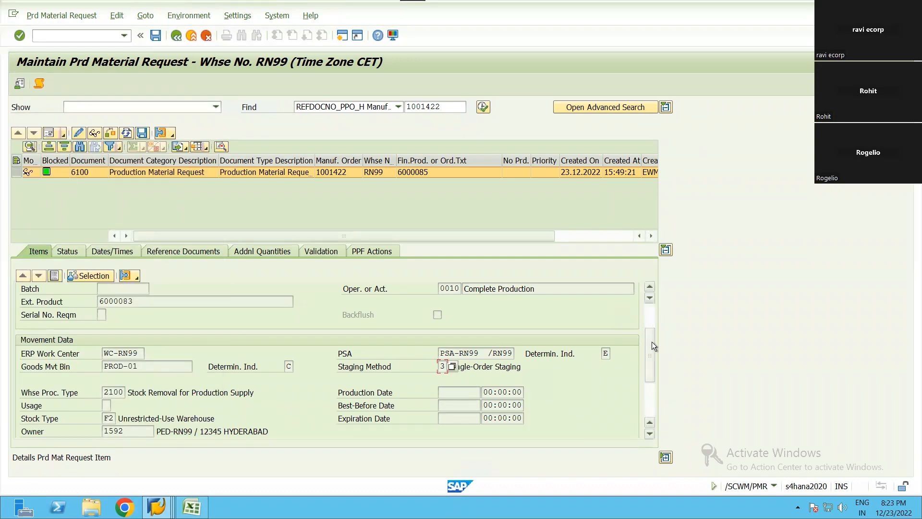
# Check component item 20's item category and type, then return to the item list and review the staging and process type columns
pyautogui.moveTo(652, 358); pyautogui.dragTo(651, 382)
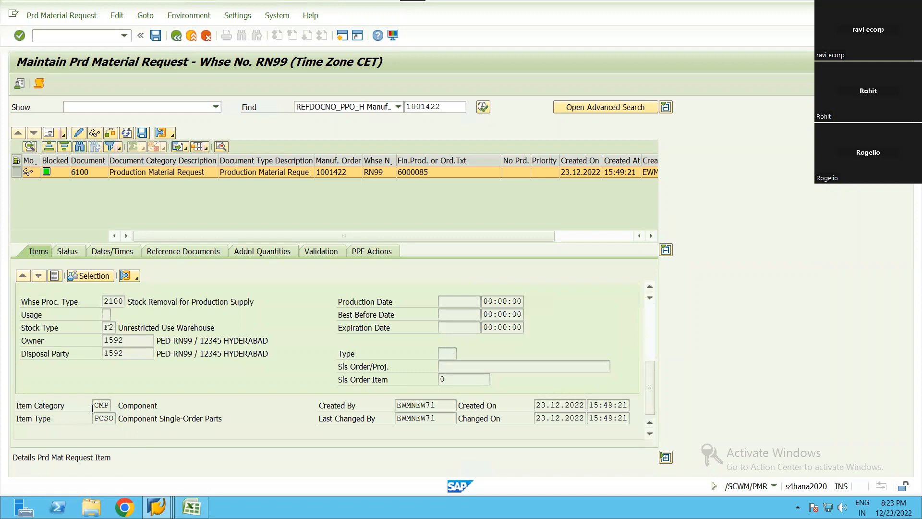
pyautogui.moveTo(109, 406); pyautogui.dragTo(125, 423)
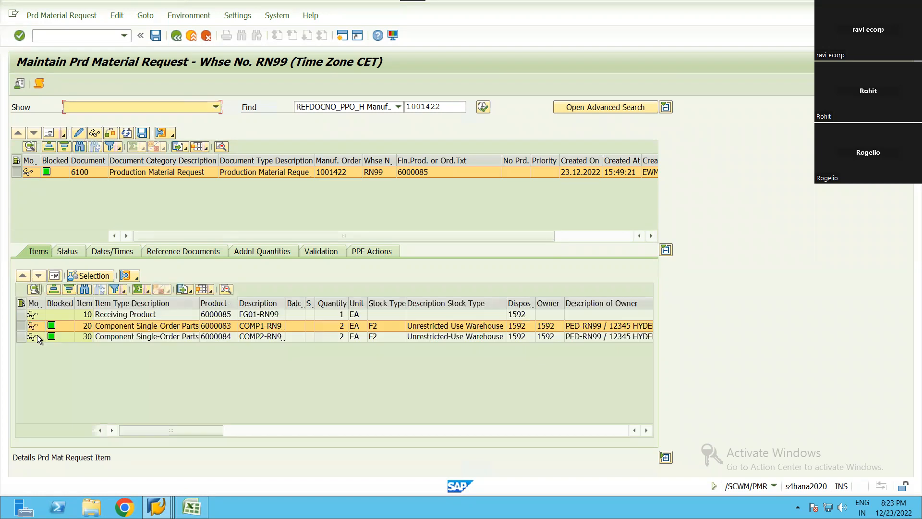
pyautogui.click(131, 338)
pyautogui.hscroll(8, 281, 334)
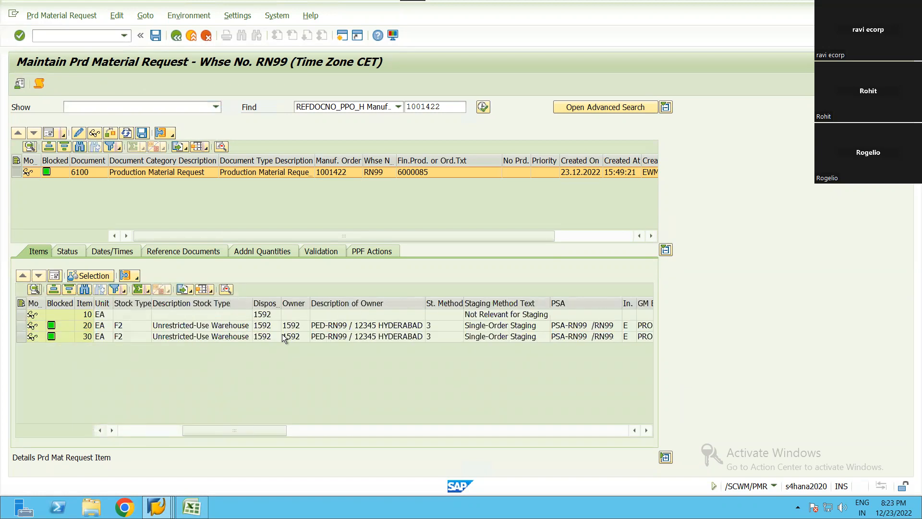
pyautogui.hscroll(8, 355, 336)
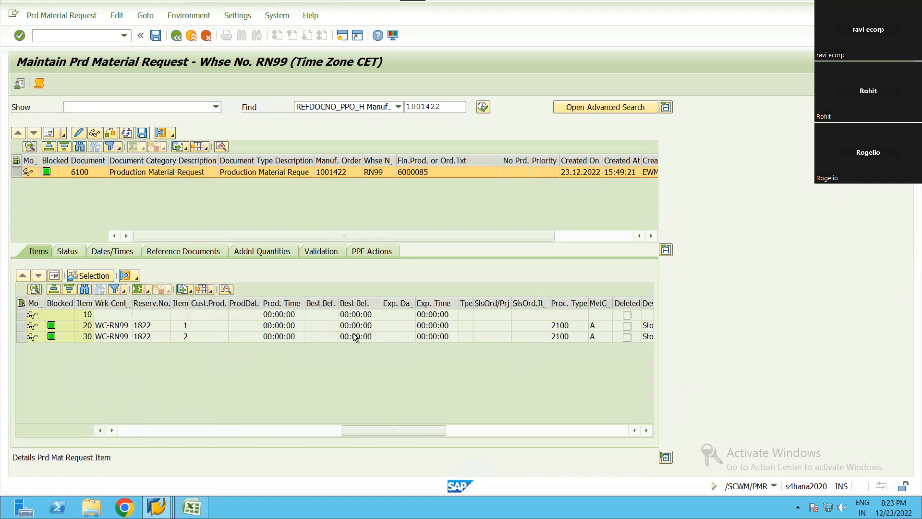
pyautogui.hscroll(6, 354, 333)
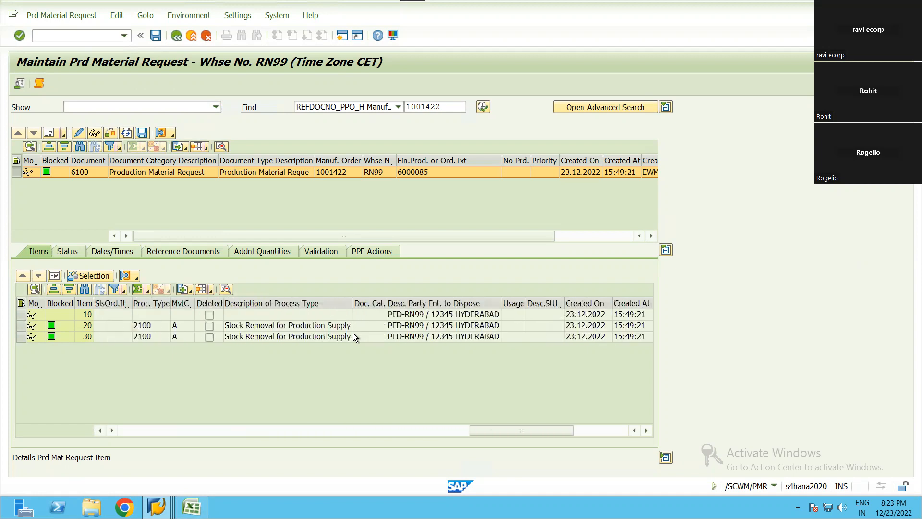
pyautogui.hscroll(-10, 350, 332)
pyautogui.hscroll(-8, 100, 315)
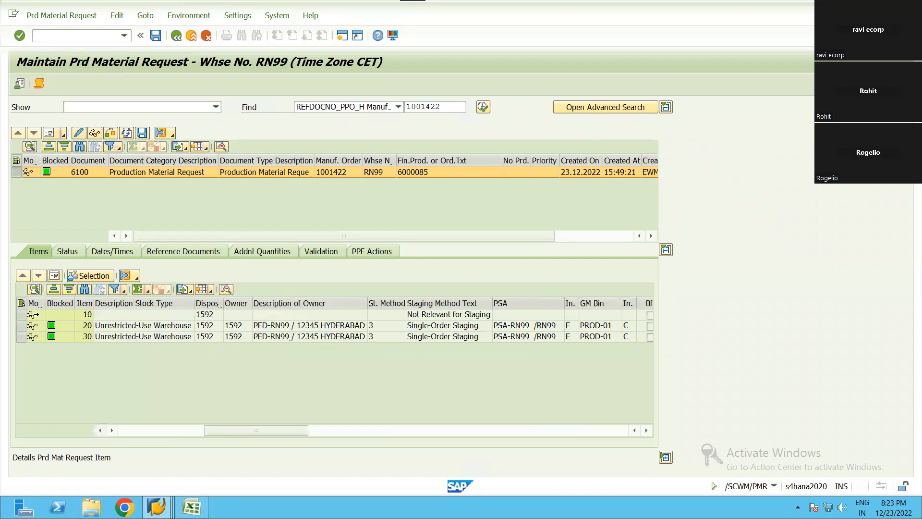
# Switch the production material request to change mode and open component item 20 in form view
pyautogui.click(21, 303)
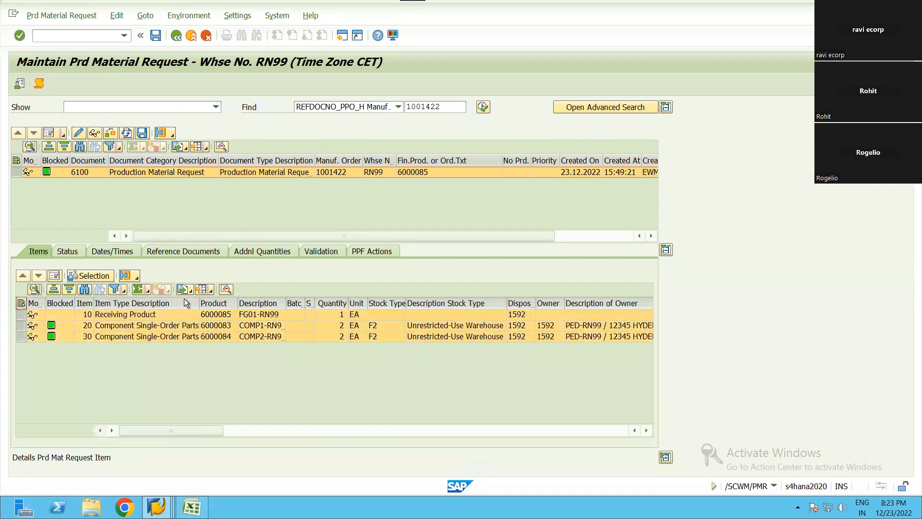
pyautogui.click(149, 316)
pyautogui.click(79, 133)
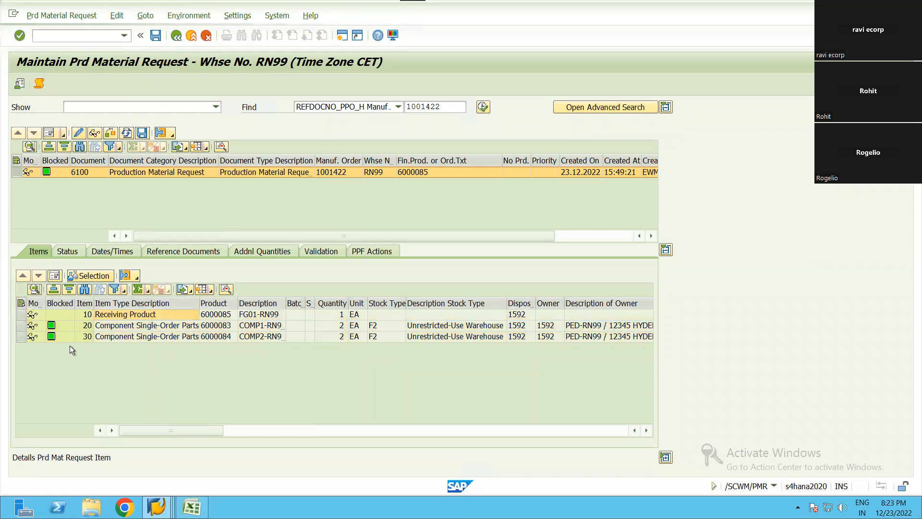
pyautogui.click(77, 327)
pyautogui.click(57, 275)
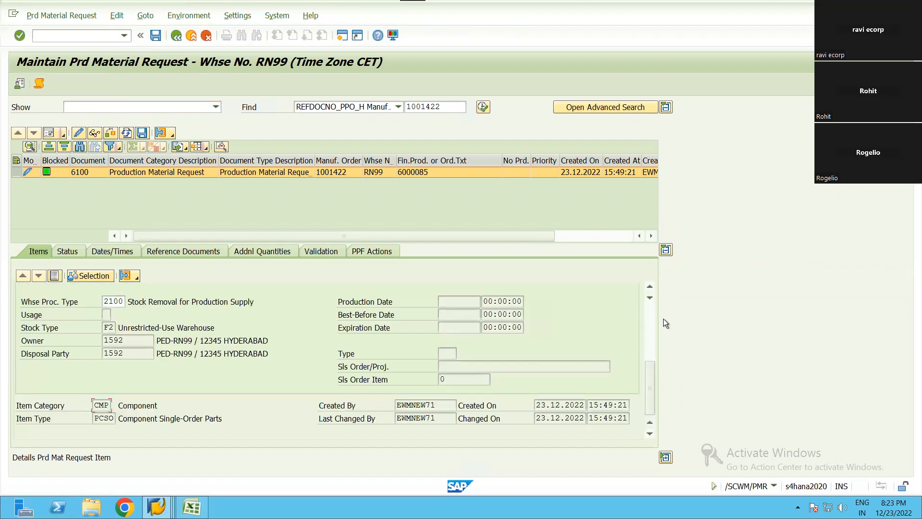
# Check component item 20's warehouse process type field in change mode, then switch the request back to display mode
pyautogui.moveTo(653, 376); pyautogui.dragTo(650, 350)
pyautogui.scroll(-1, 163, 402)
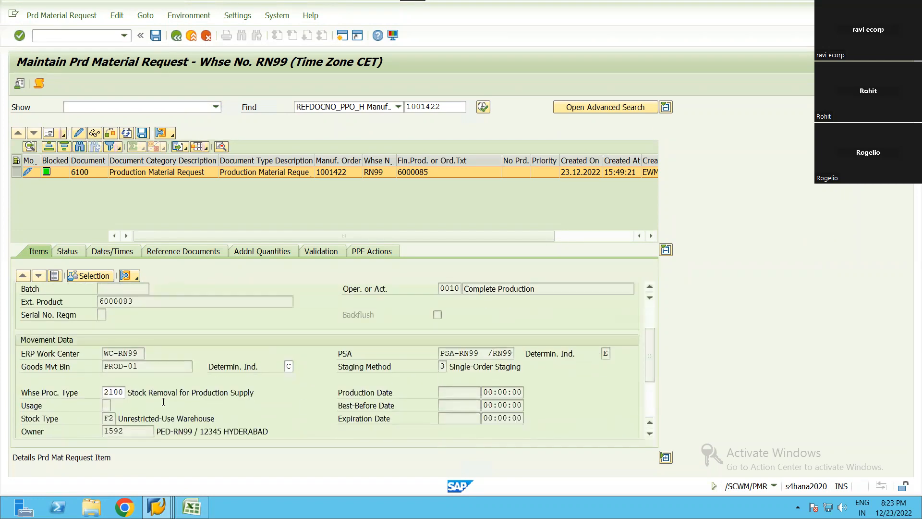
pyautogui.click(144, 395)
pyautogui.scroll(-3, 644, 362)
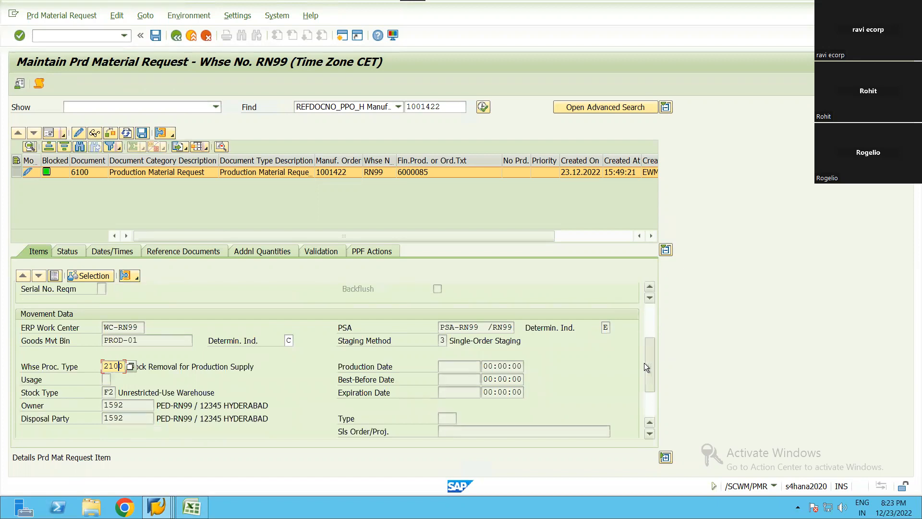
pyautogui.scroll(3, 648, 287)
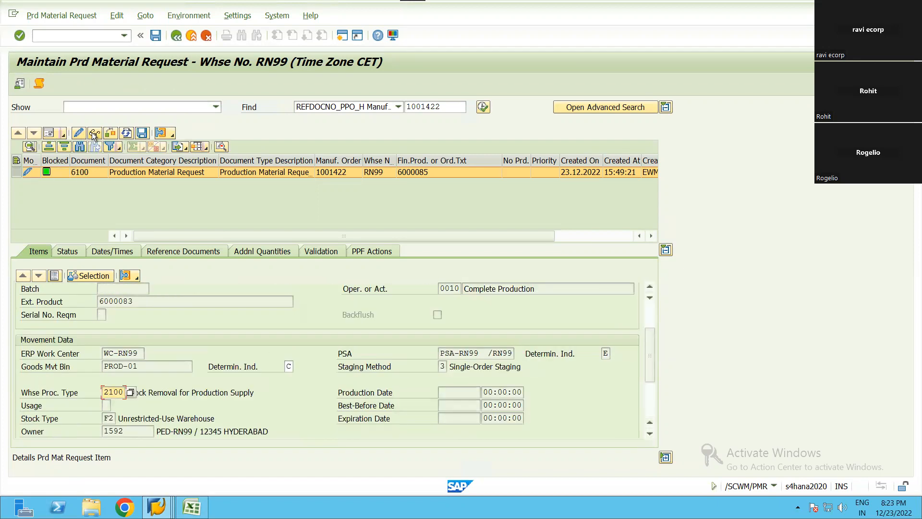
pyautogui.press('Return')
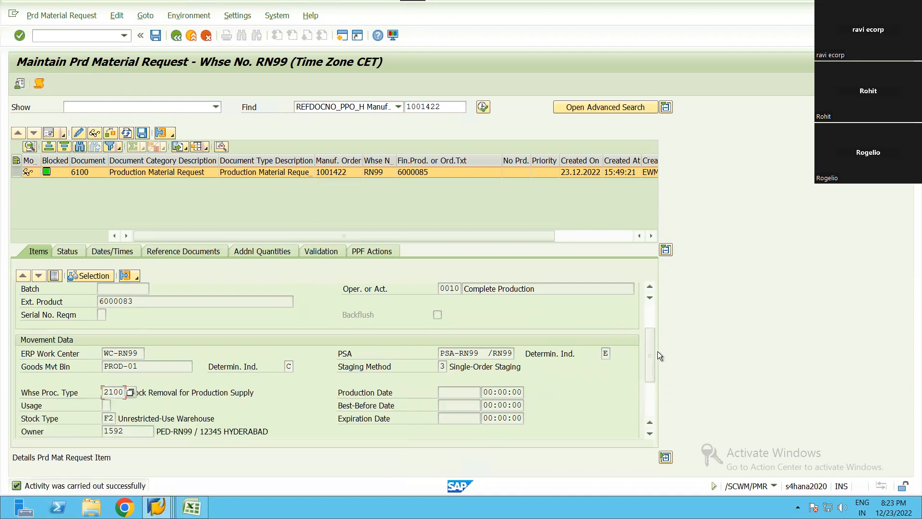
pyautogui.scroll(5, 650, 325)
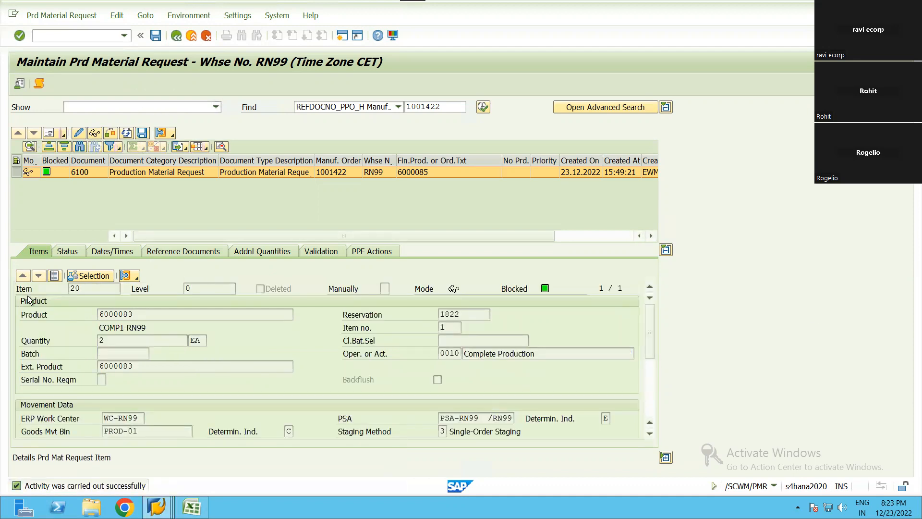
# Open /SCWM/STAGE in a new session and enter the request's manufacturing order number as the selection for warehouse RN99
pyautogui.write('/O/SCWM/STAGE')
pyautogui.press('Return')
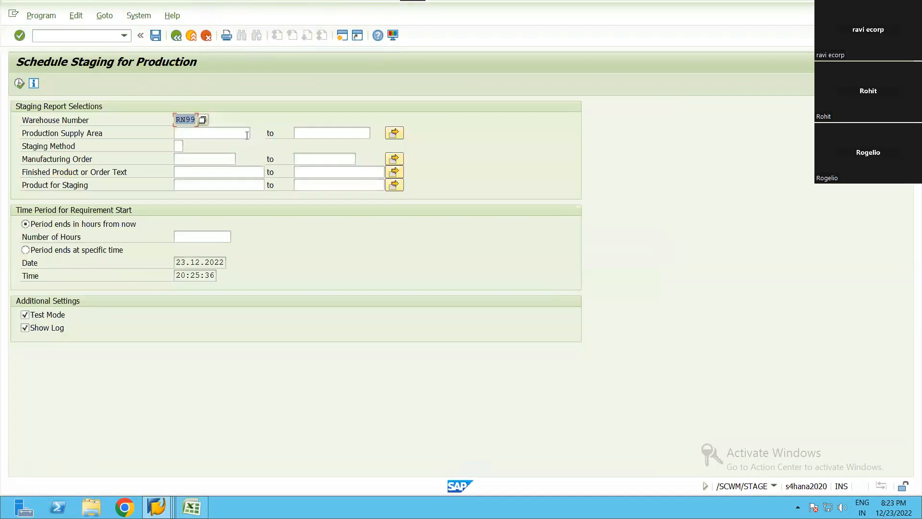
pyautogui.click(179, 120)
pyautogui.click(211, 160)
pyautogui.hotkey('alt', 'Tab')
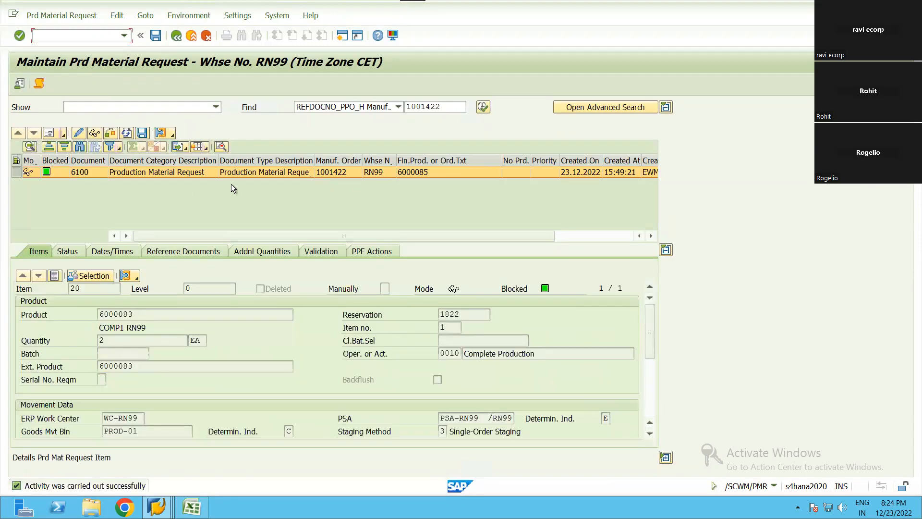
pyautogui.click(339, 175)
pyautogui.hotkey('alt', 'Tab')
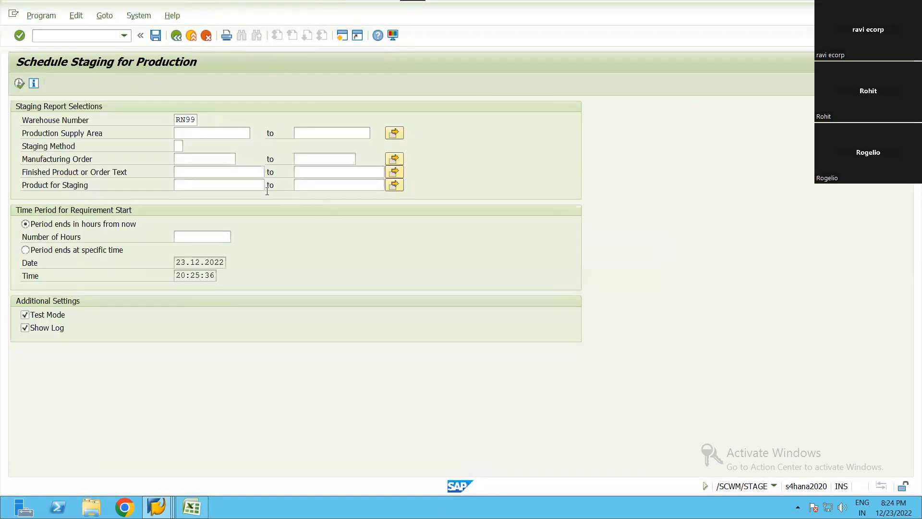
pyautogui.write('1001422')
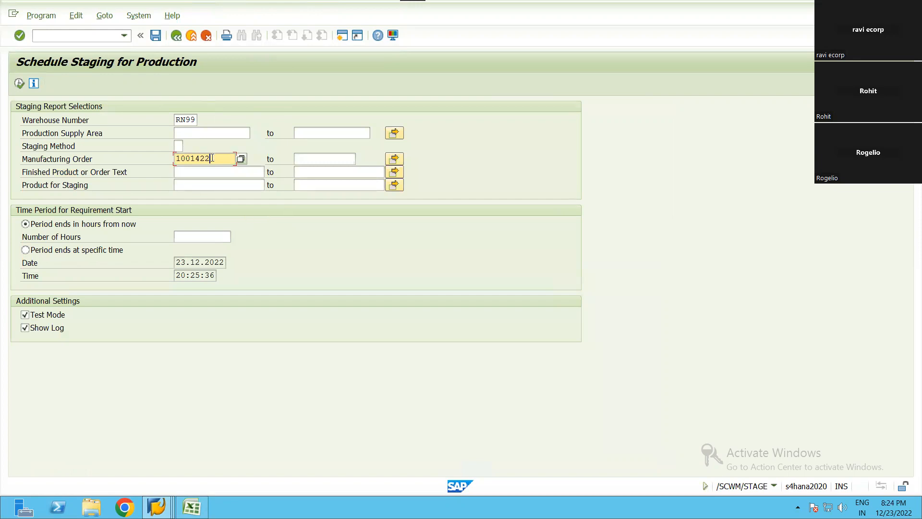
pyautogui.click(201, 172)
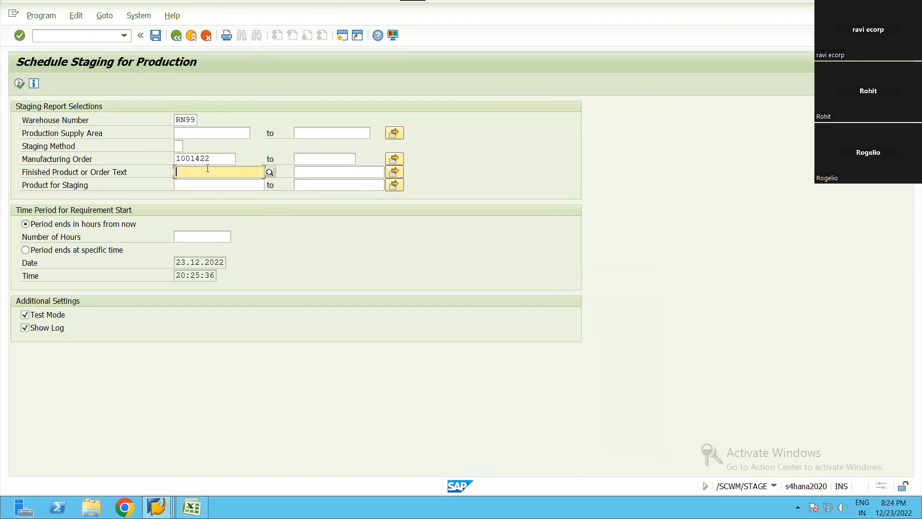
pyautogui.click(186, 161)
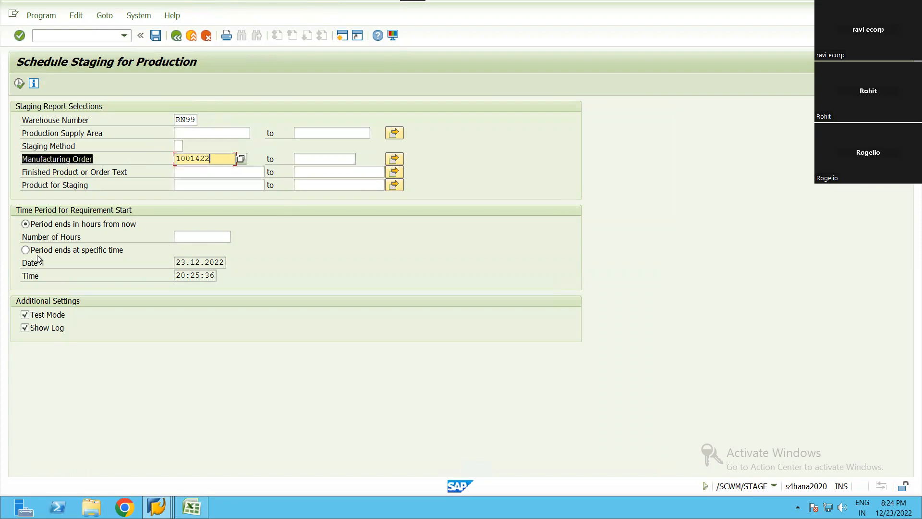
# Set the requirement start period to end at a specific time, with the date 23.12.2023
pyautogui.click(127, 251)
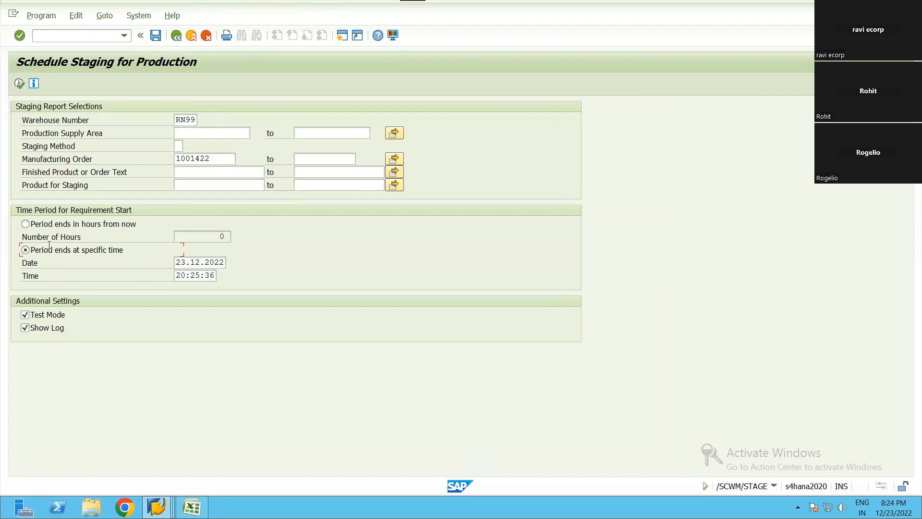
pyautogui.click(226, 263)
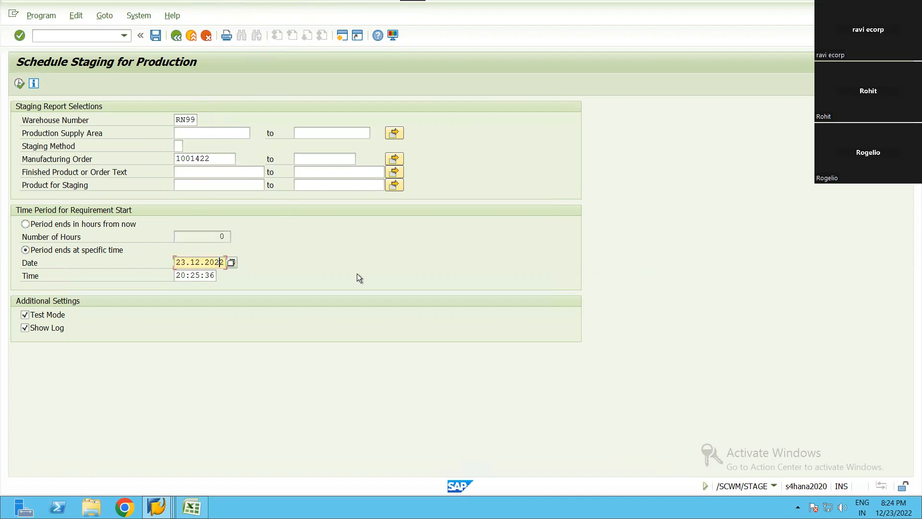
pyautogui.write('3')
# Check component item 20's production date in the material request, then return to the staging selection's date
pyautogui.hotkey('alt', 'Tab')
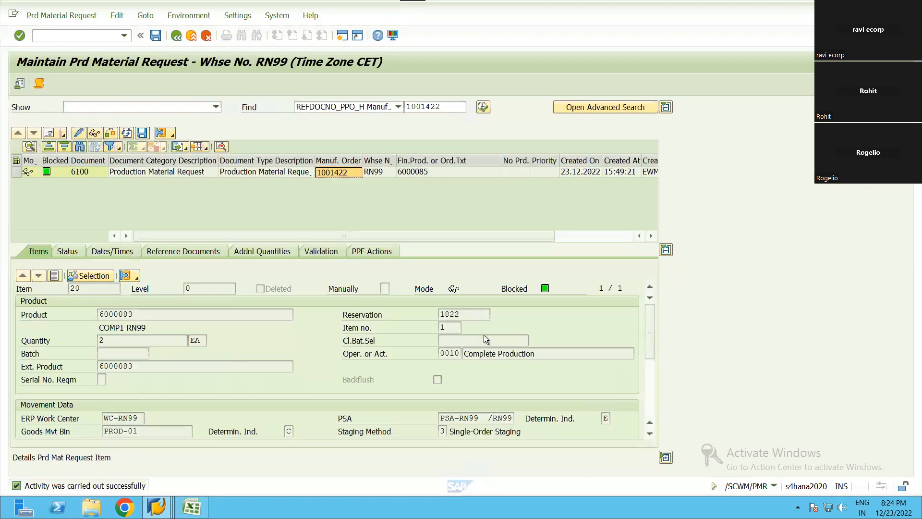
pyautogui.moveTo(653, 333); pyautogui.dragTo(652, 365)
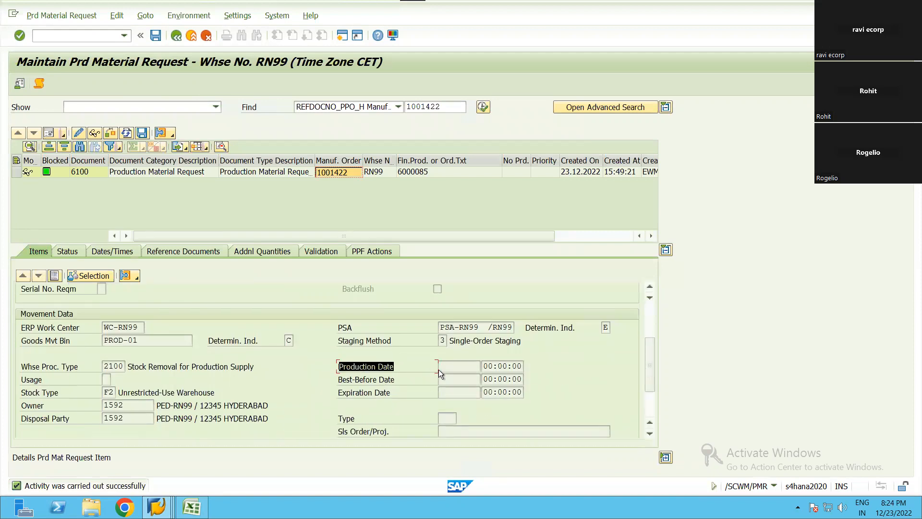
pyautogui.hotkey('alt', 'Tab')
pyautogui.click(186, 263)
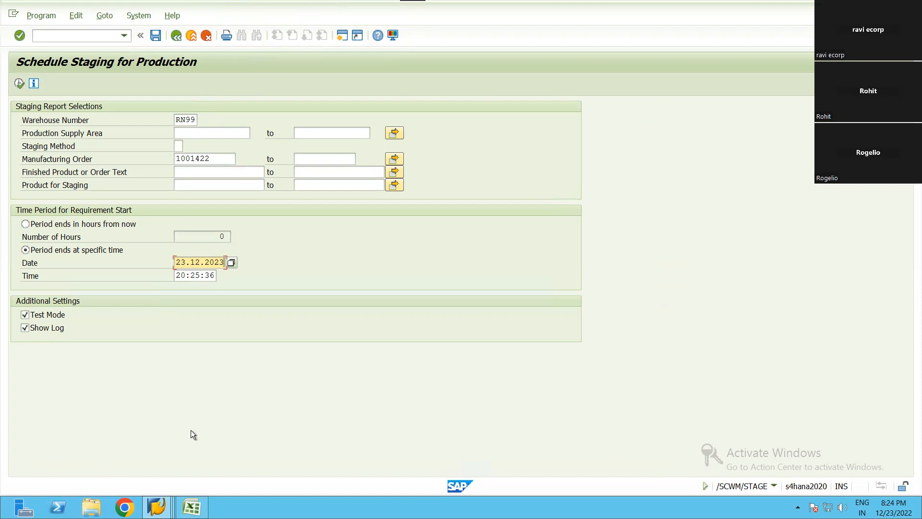
# Switch back to the material request and examine component item 20's production, best-before and expiration date fields
pyautogui.click(160, 512)
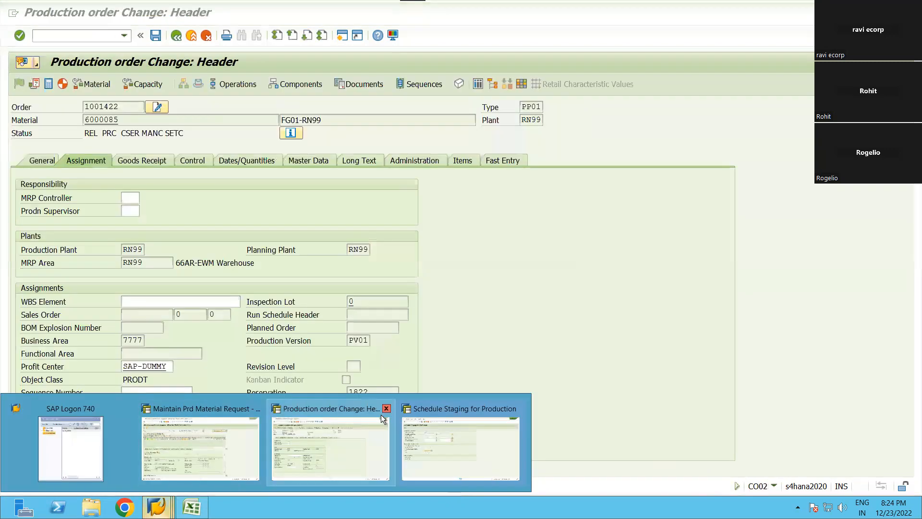
pyautogui.click(201, 448)
pyautogui.click(451, 378)
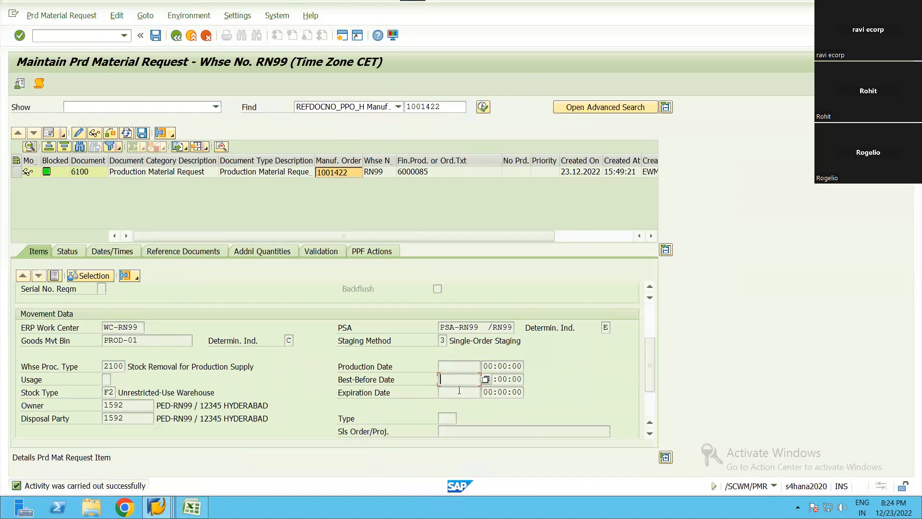
pyautogui.press('Tab')
pyautogui.click(460, 379)
pyautogui.click(458, 389)
pyautogui.click(460, 368)
pyautogui.moveTo(328, 383); pyautogui.dragTo(408, 380)
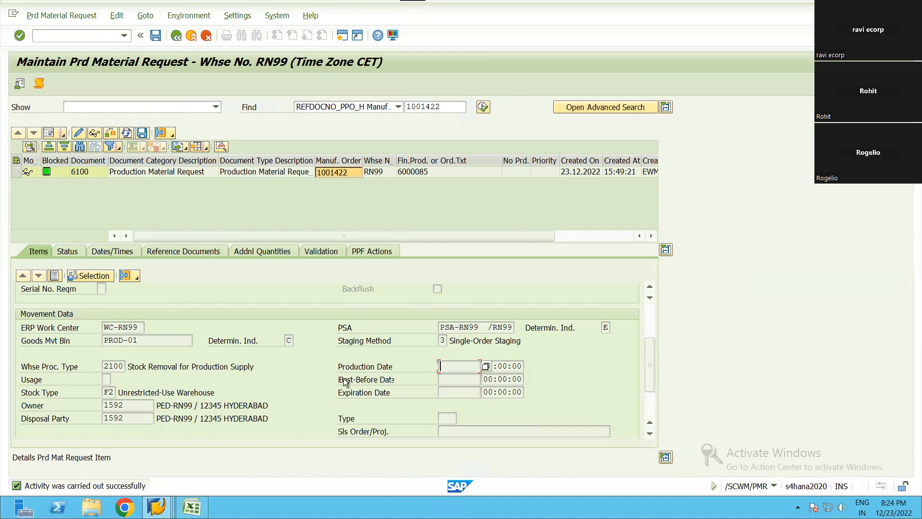
pyautogui.moveTo(336, 379); pyautogui.dragTo(426, 386)
pyautogui.moveTo(336, 394); pyautogui.dragTo(307, 384)
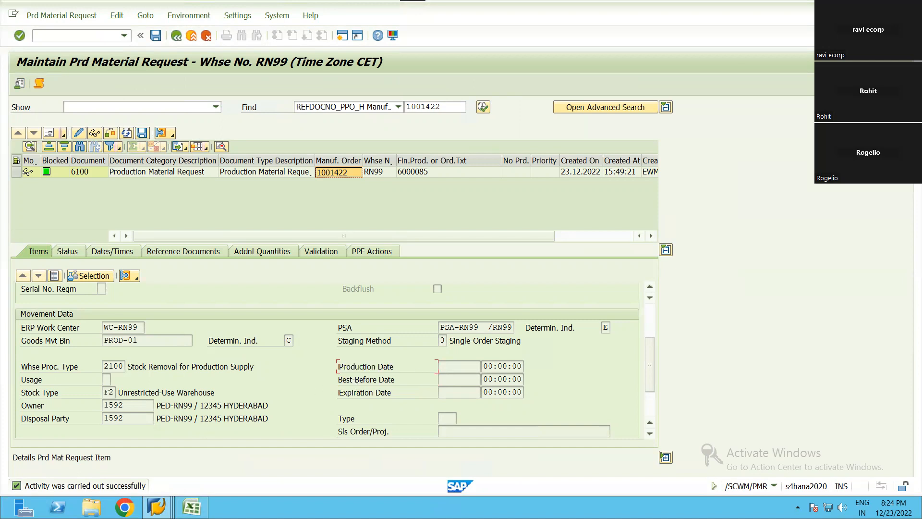
# Examine component item 20's product, quantity and movement data, including the warehouse process type, in the production material request
pyautogui.moveTo(156, 507)
pyautogui.click(362, 440)
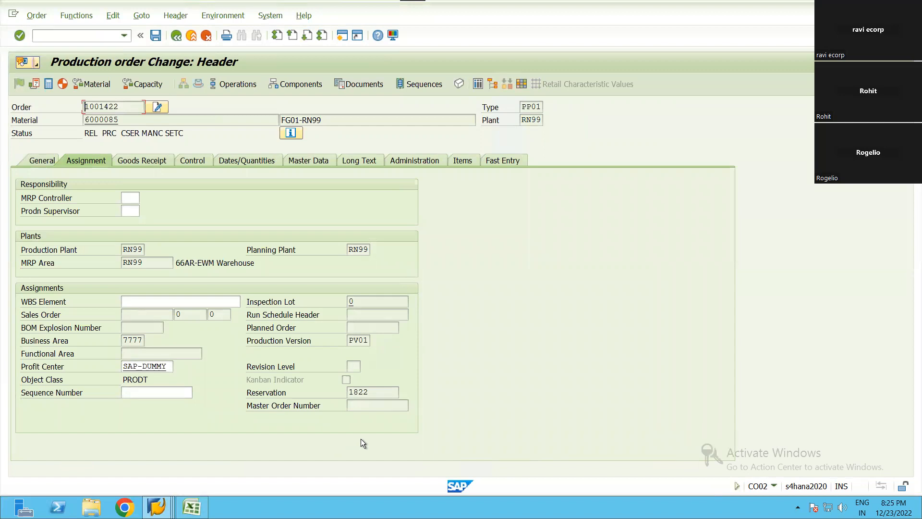
pyautogui.hotkey('alt', 'Tab')
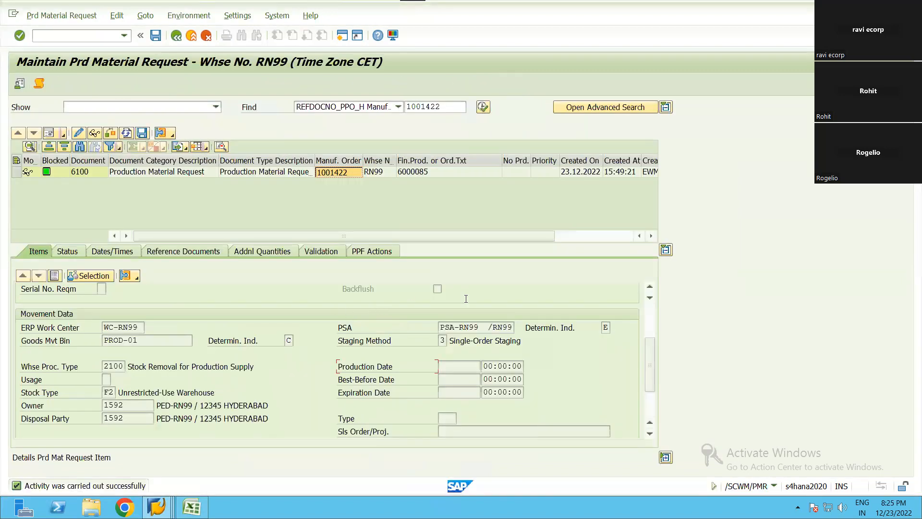
pyautogui.click(447, 381)
pyautogui.click(163, 506)
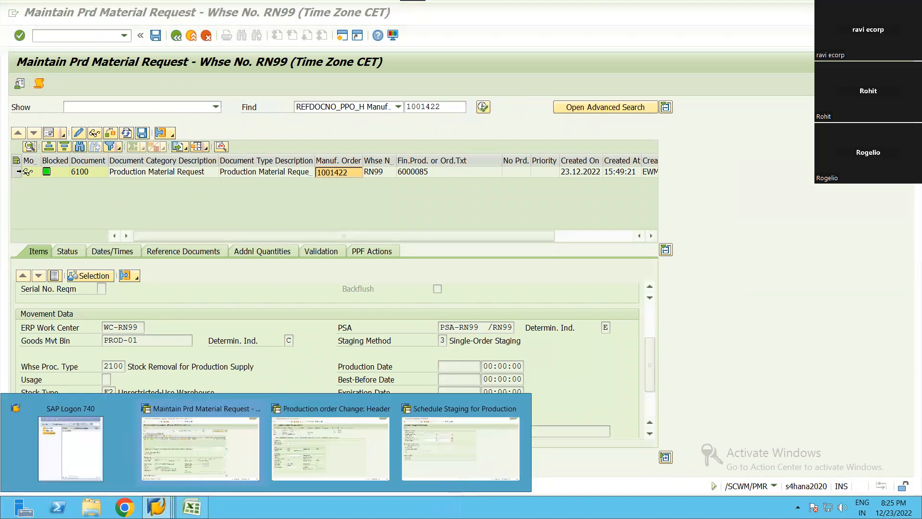
pyautogui.click(201, 448)
pyautogui.click(28, 172)
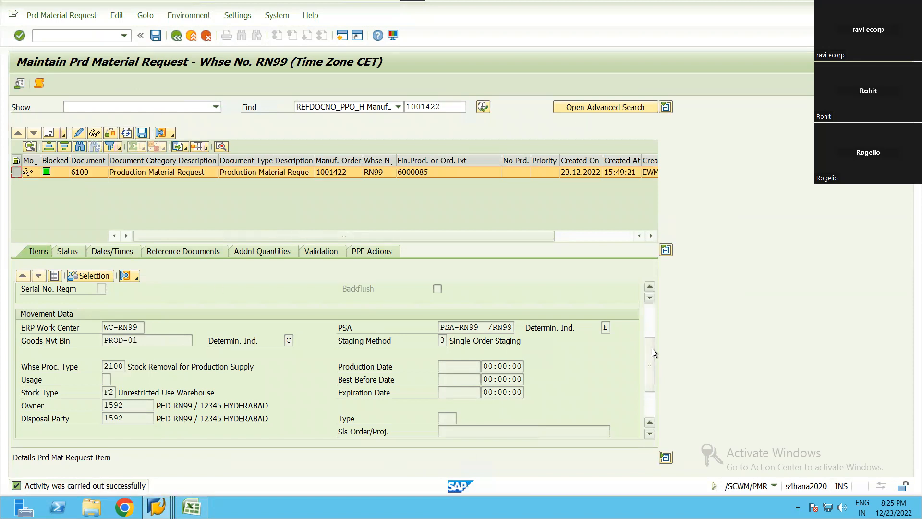
pyautogui.scroll(3, 181, 325)
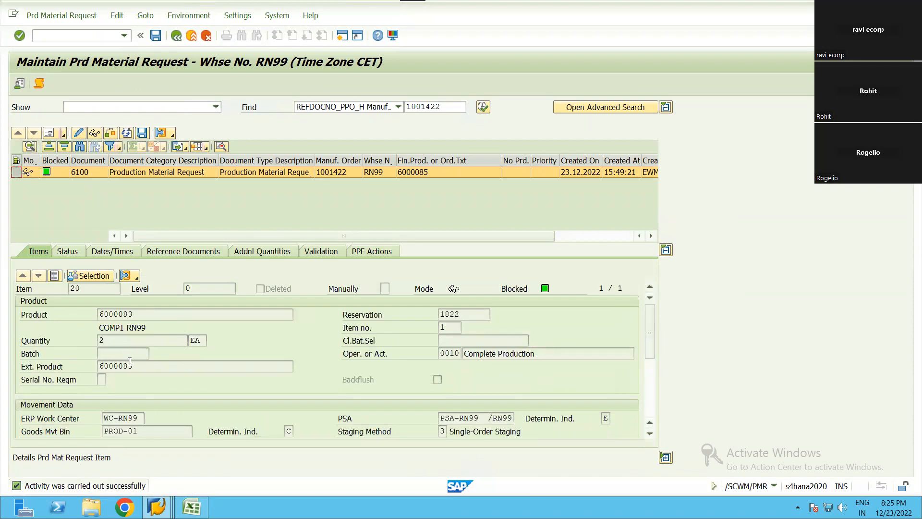
pyautogui.scroll(-1, 653, 331)
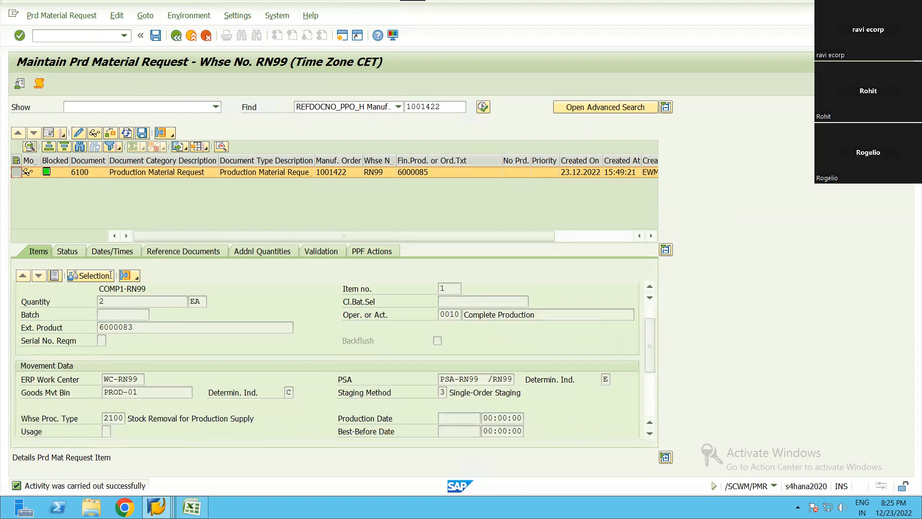
pyautogui.click(102, 418)
pyautogui.click(61, 16)
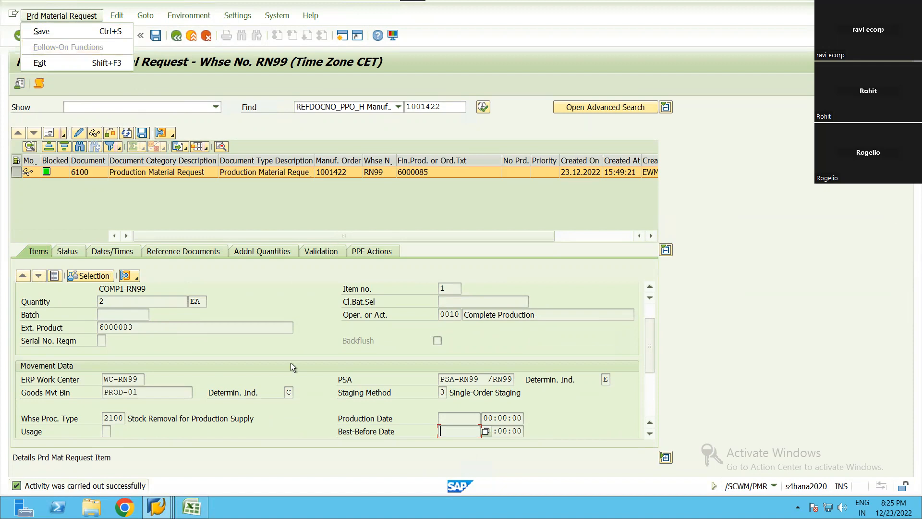
# Run the production staging schedule for the manufacturing order in test mode, read its log message, and return to the selection
pyautogui.click(157, 507)
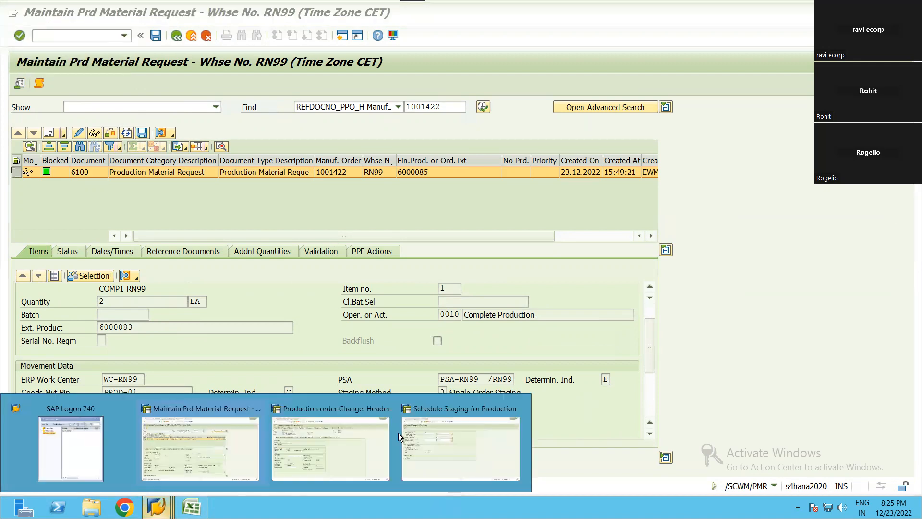
pyautogui.click(461, 447)
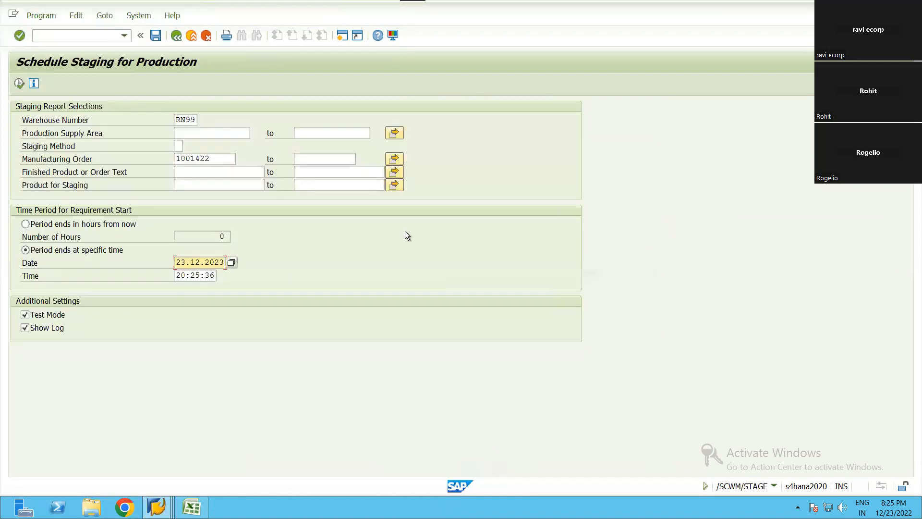
pyautogui.click(221, 158)
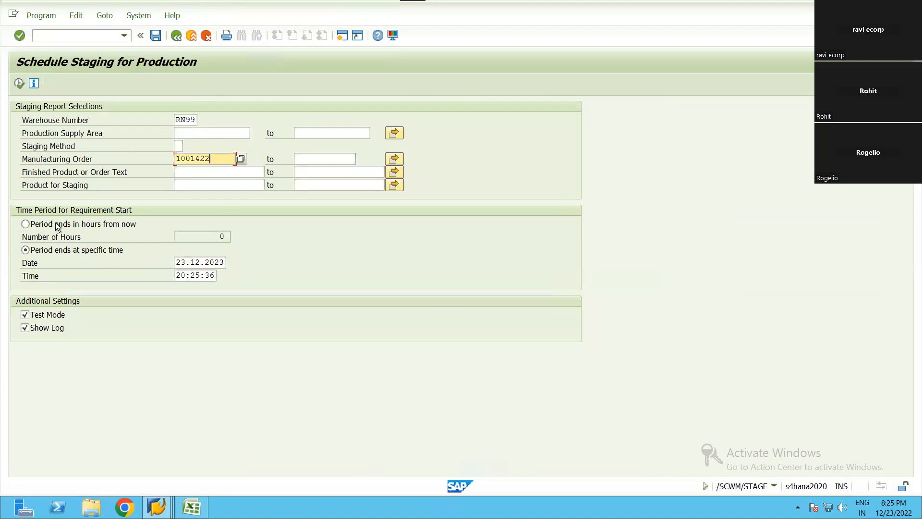
pyautogui.click(60, 316)
pyautogui.click(72, 314)
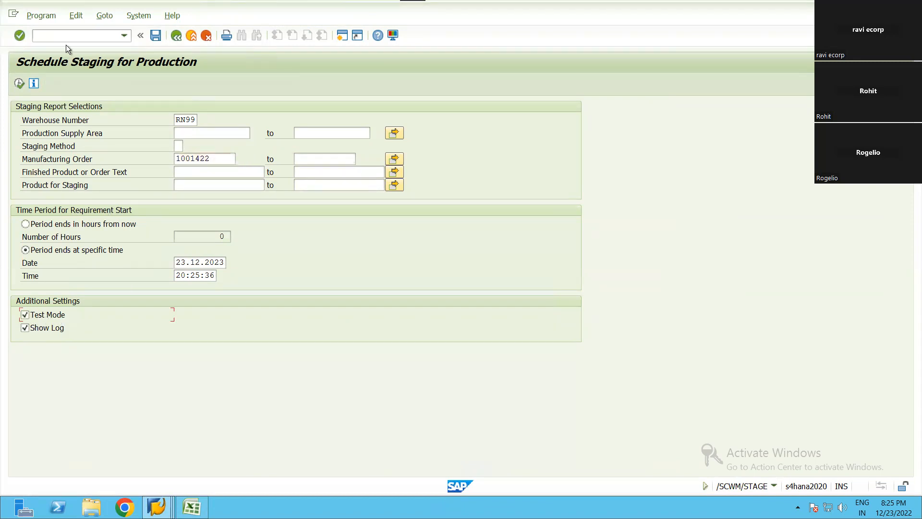
pyautogui.press('F8')
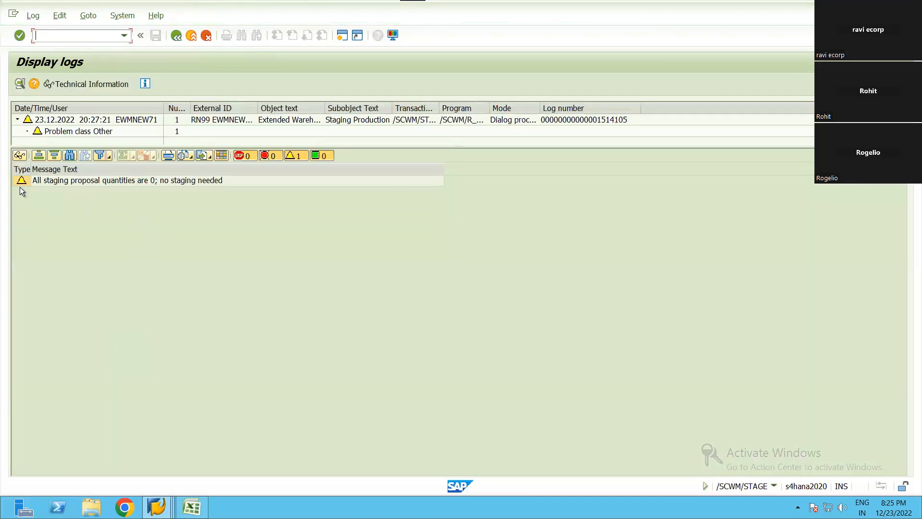
pyautogui.click(292, 181)
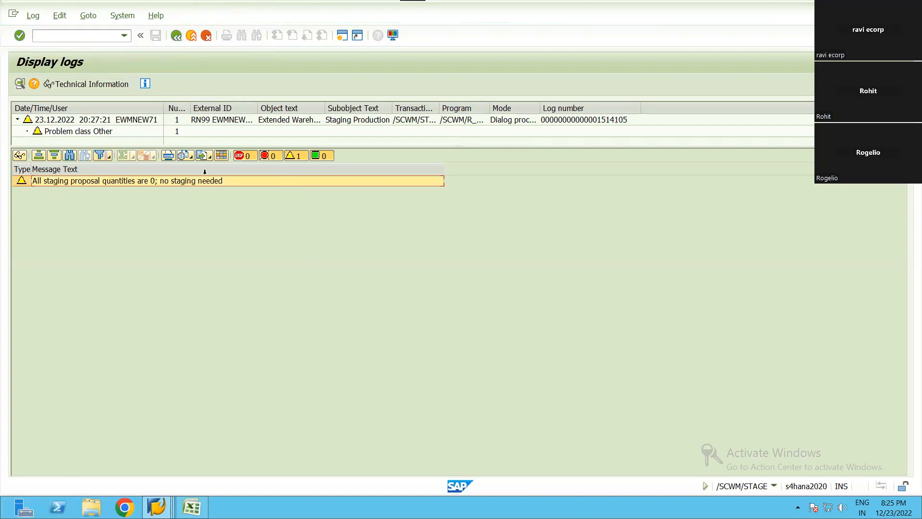
pyautogui.click(176, 36)
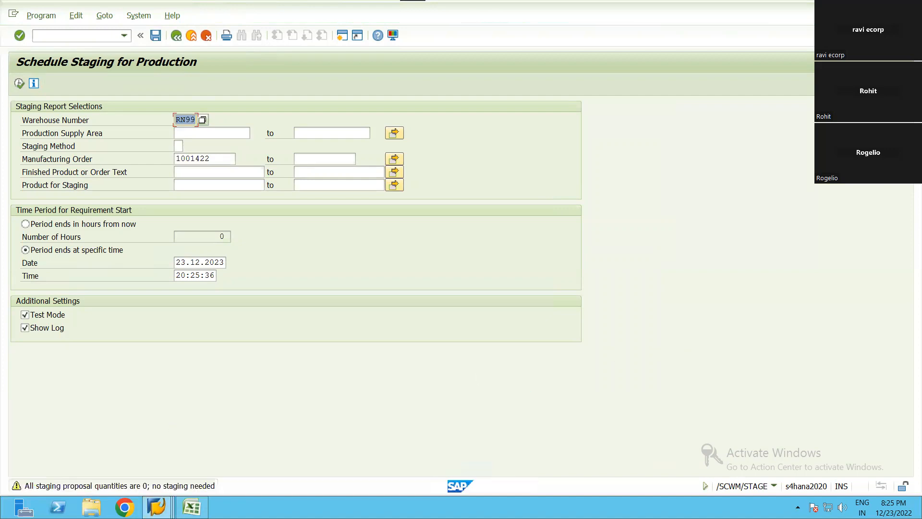
# Open SPRO in another session, display the SAP Reference IMG and expand Extended Warehouse Management under SCM Extended Warehouse Management
pyautogui.click(157, 507)
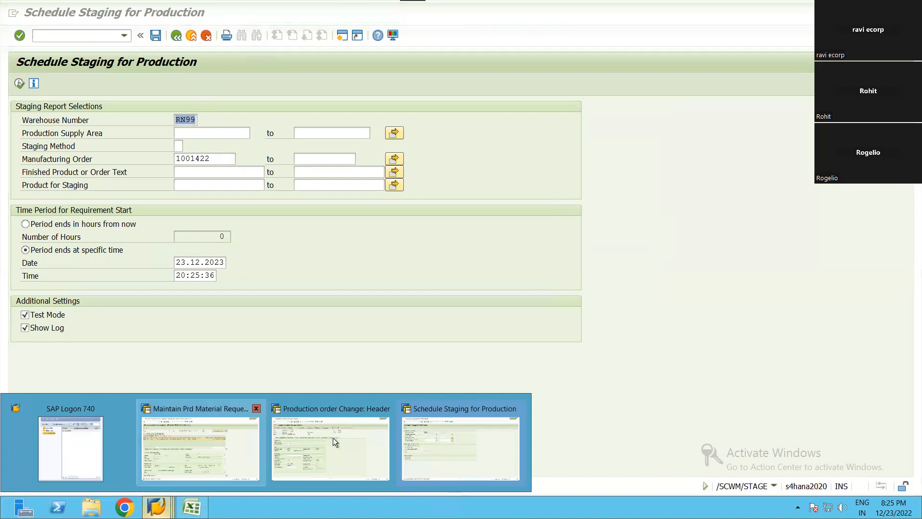
pyautogui.click(476, 437)
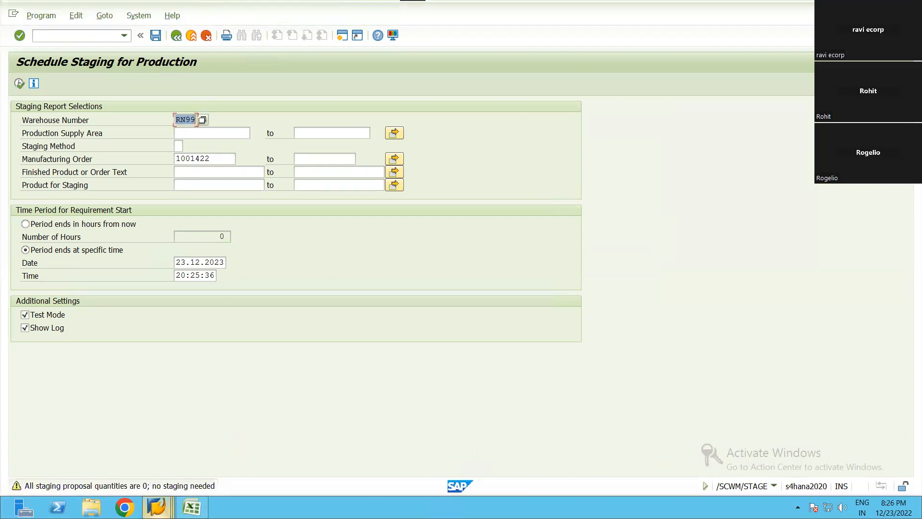
pyautogui.moveTo(157, 507)
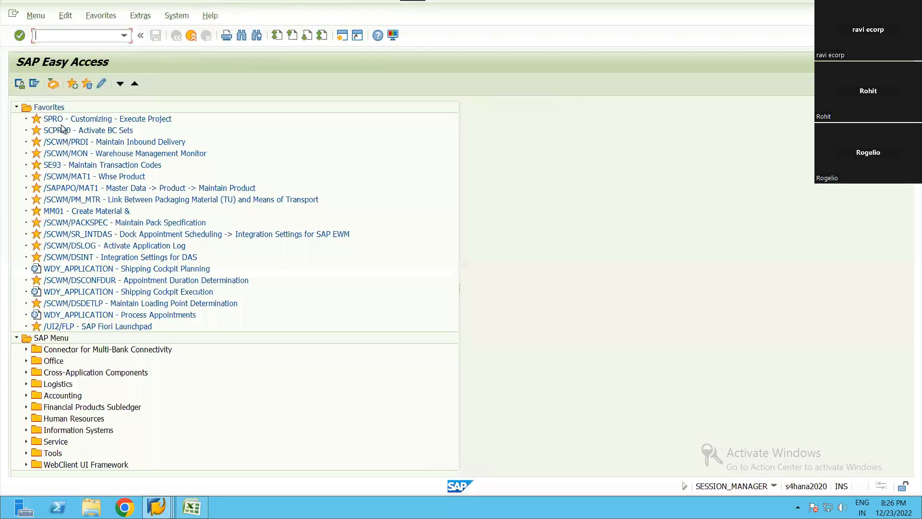
pyautogui.doubleClick(83, 116)
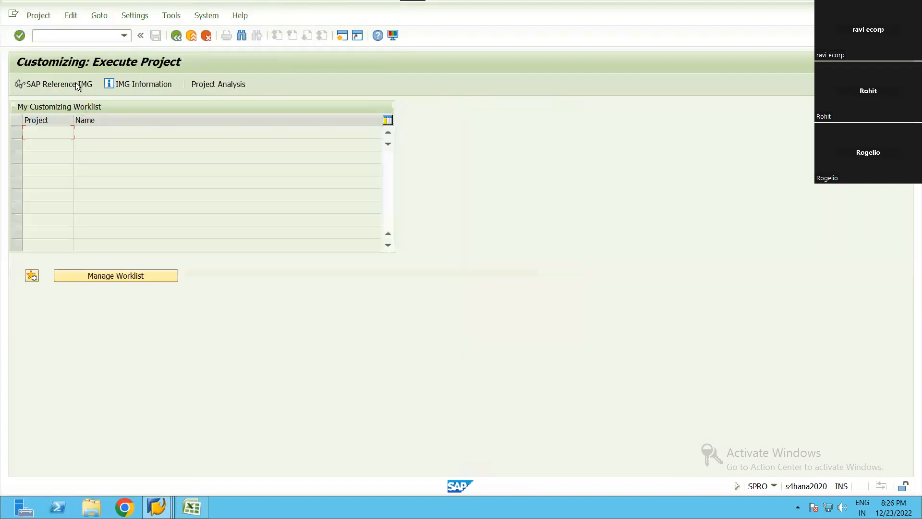
pyautogui.press('F5')
pyautogui.scroll(-4, 111, 304)
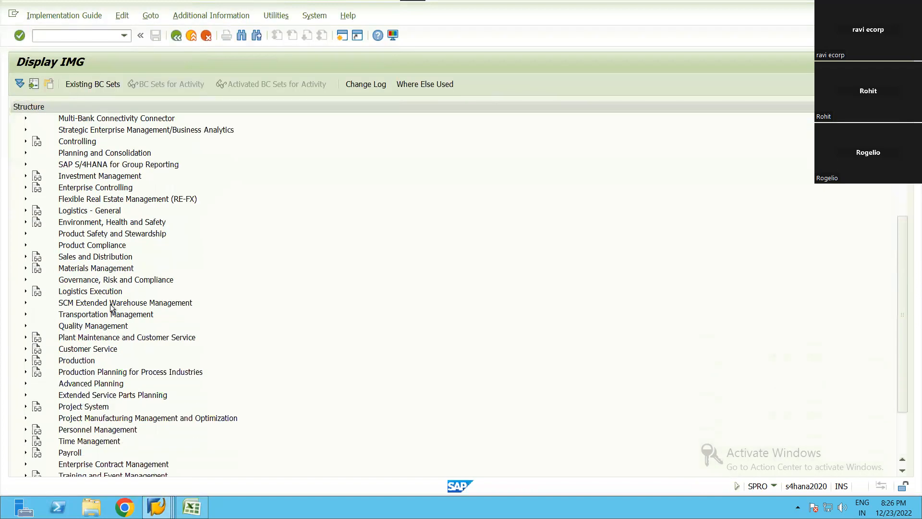
pyautogui.doubleClick(111, 304)
pyautogui.doubleClick(111, 304)
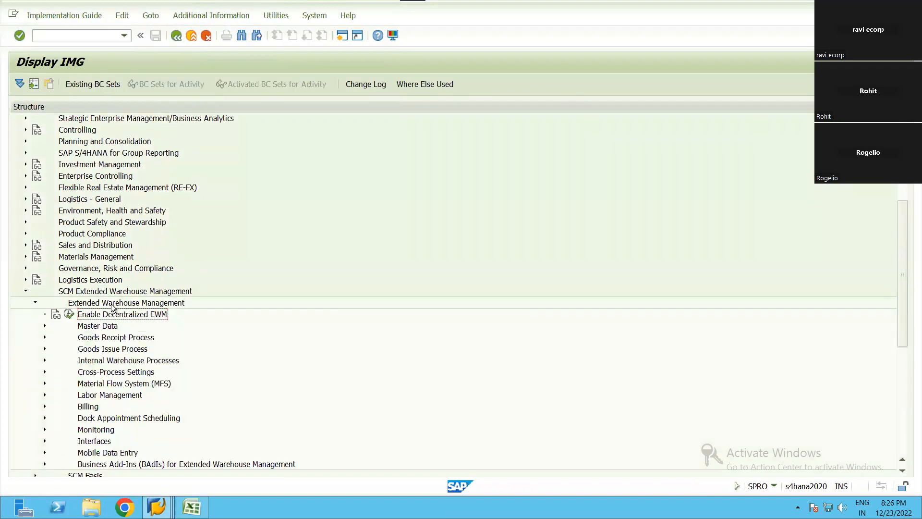
# Open Determine Storage Type Search Sequence for Stock Removal from the Strategies node of Goods Issue Process
pyautogui.press('Right')
pyautogui.press('Down')
pyautogui.press('Down')
pyautogui.press('Up')
pyautogui.press('Right')
pyautogui.press('Down')
pyautogui.press('Down')
pyautogui.press('Down')
pyautogui.press('Down')
pyautogui.press('Down')
pyautogui.press('Up')
pyautogui.press('Up')
pyautogui.press('Up')
pyautogui.press('Down')
pyautogui.press('Down')
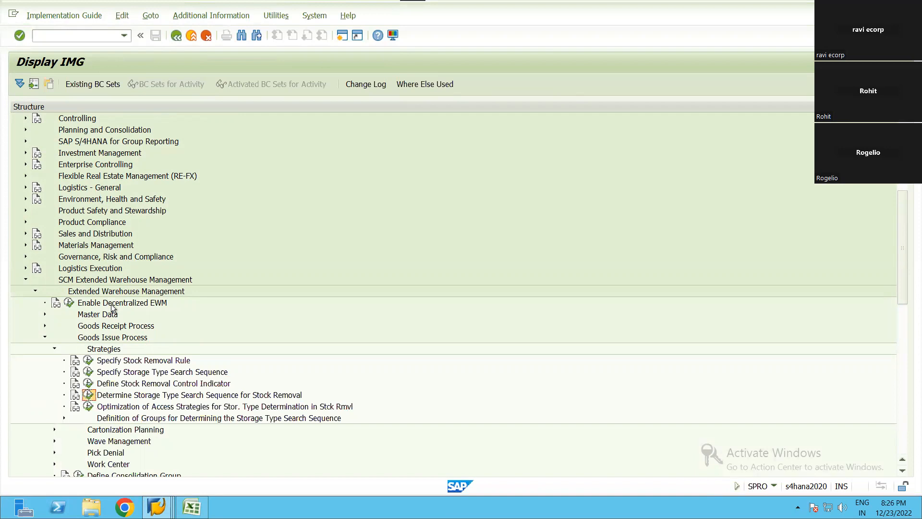
pyautogui.press('Return')
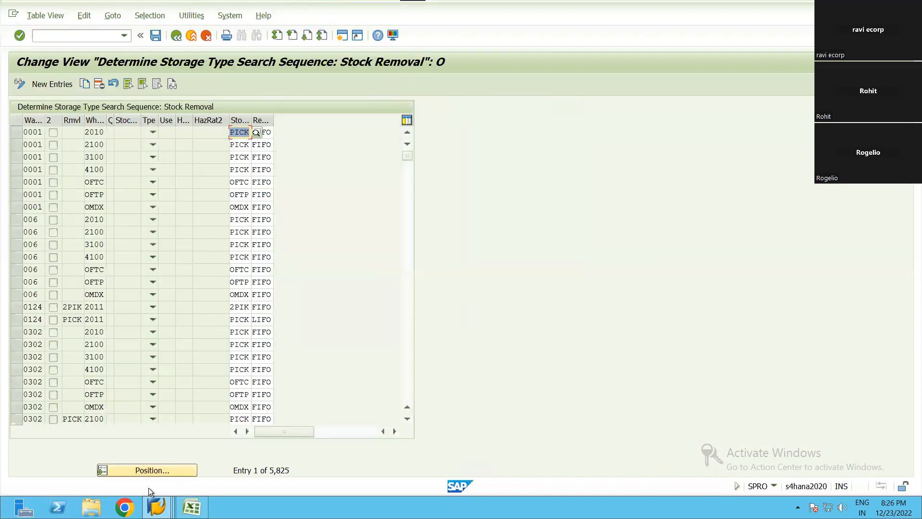
# Restrict the stock removal search sequence entries by contents to warehouse number RN99
pyautogui.click(144, 15)
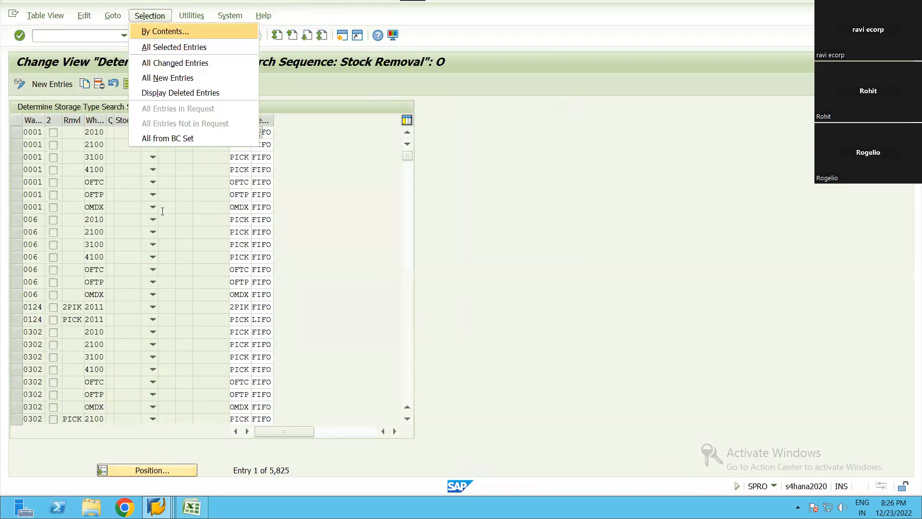
pyautogui.click(159, 31)
pyautogui.click(38, 167)
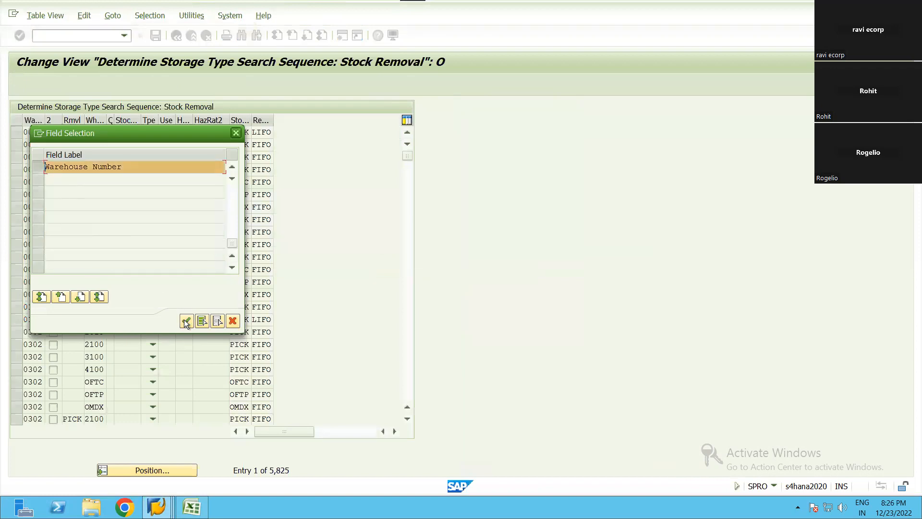
pyautogui.click(186, 321)
pyautogui.click(235, 168)
pyautogui.write('RN99')
pyautogui.press('Return')
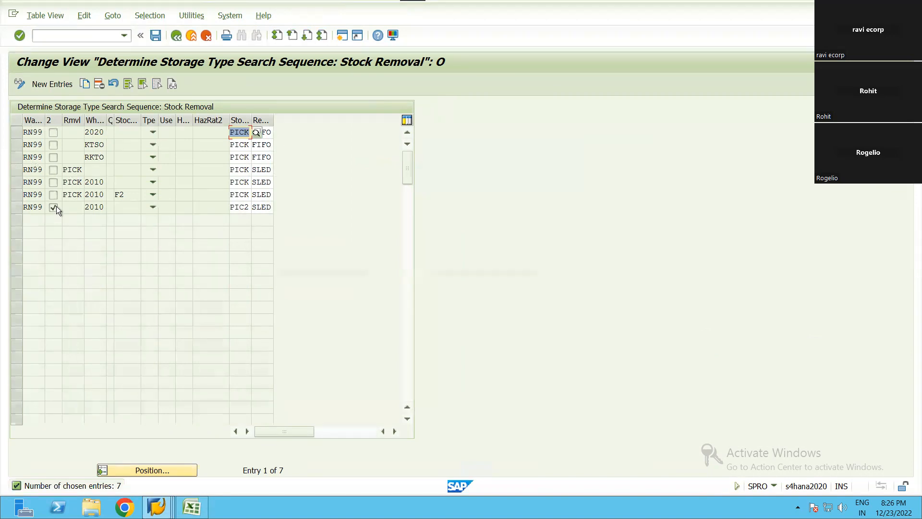
# Copy RN99's PICK entry without a process type to warehouse process type 2100, keeping search sequence PICK and removal rule SLED
pyautogui.click(18, 170)
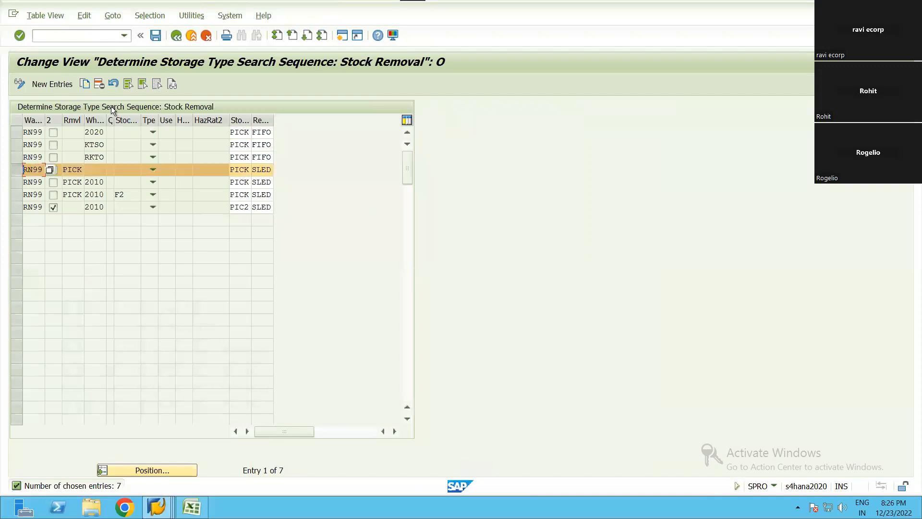
pyautogui.doubleClick(125, 169)
pyautogui.doubleClick(74, 132)
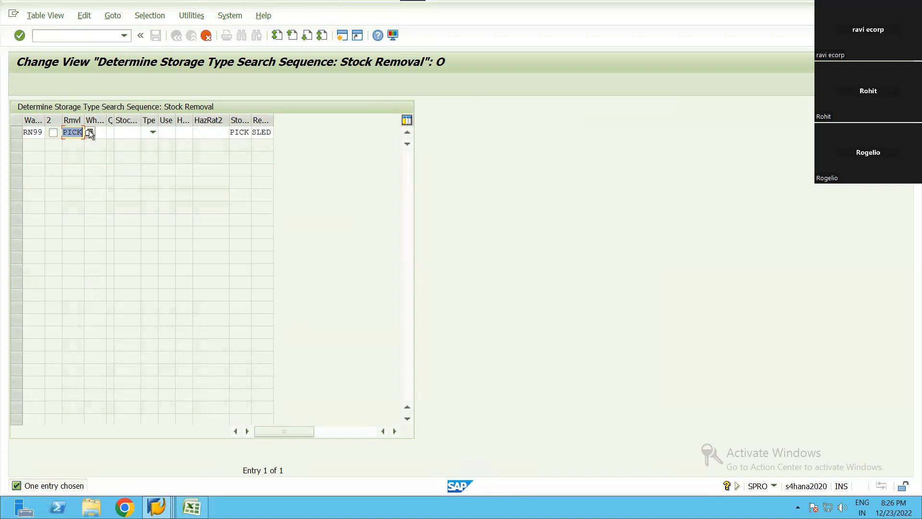
pyautogui.click(73, 133)
pyautogui.click(111, 132)
pyautogui.press('F4')
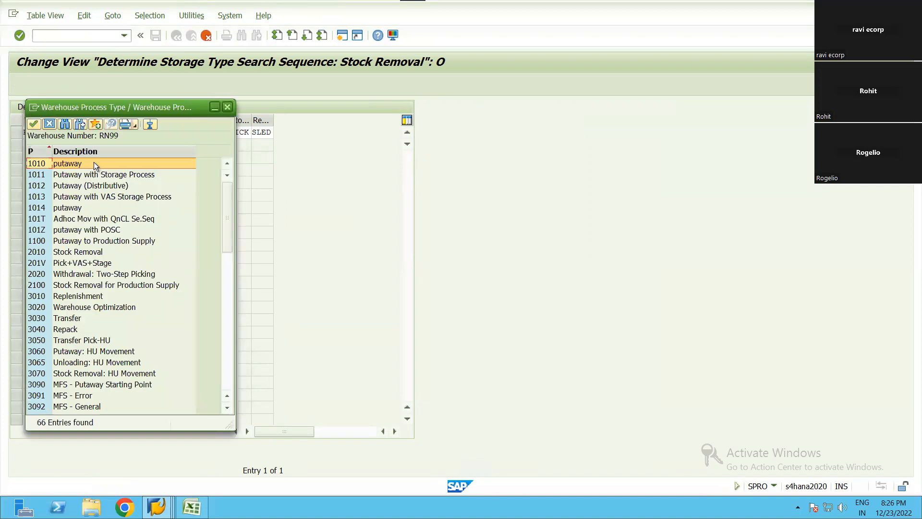
pyautogui.press('Escape')
pyautogui.write('2100')
pyautogui.press('Tab')
pyautogui.click(245, 132)
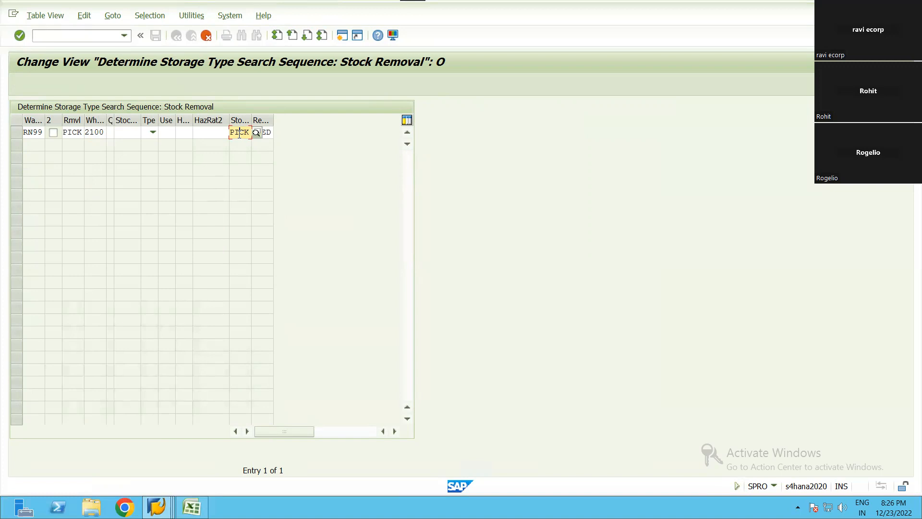
pyautogui.press('Return')
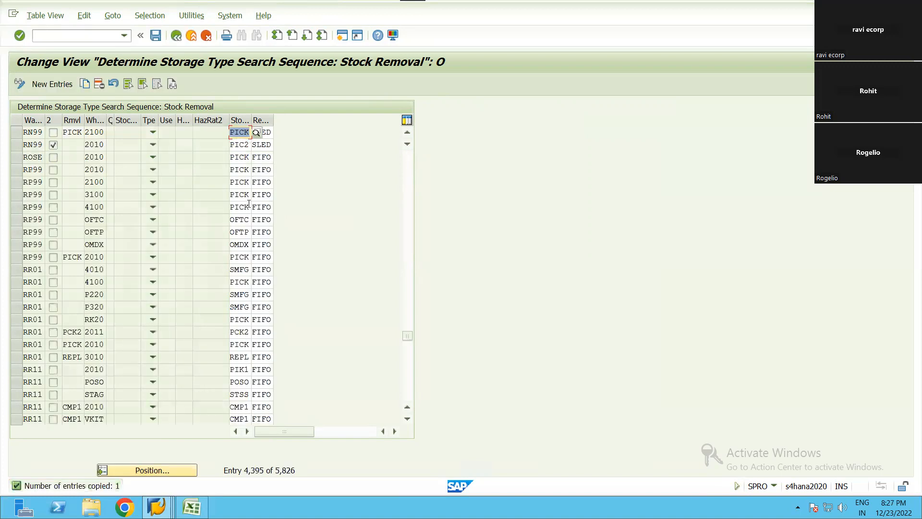
# Save the new search sequence entry under the proposed customizing request and leave the view
pyautogui.hotkey('ctrl', 's')
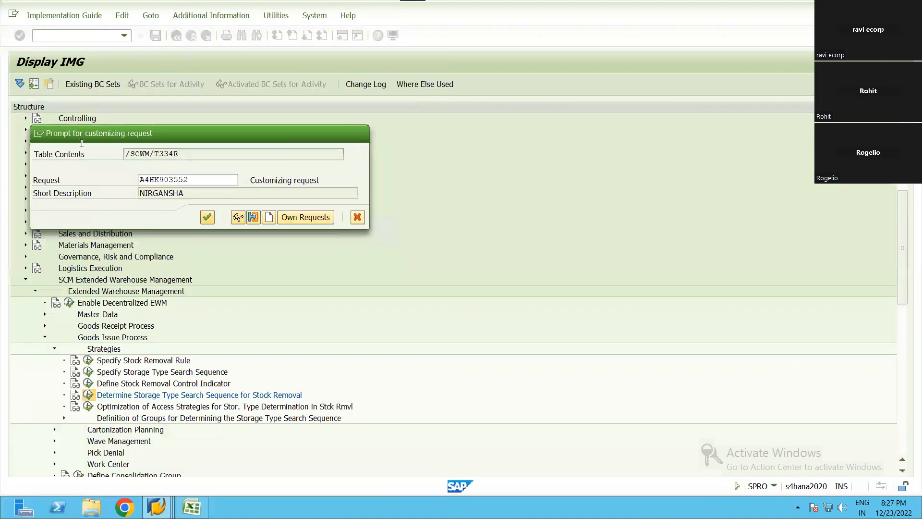
pyautogui.press('Return')
pyautogui.click(19, 134)
pyautogui.click(78, 134)
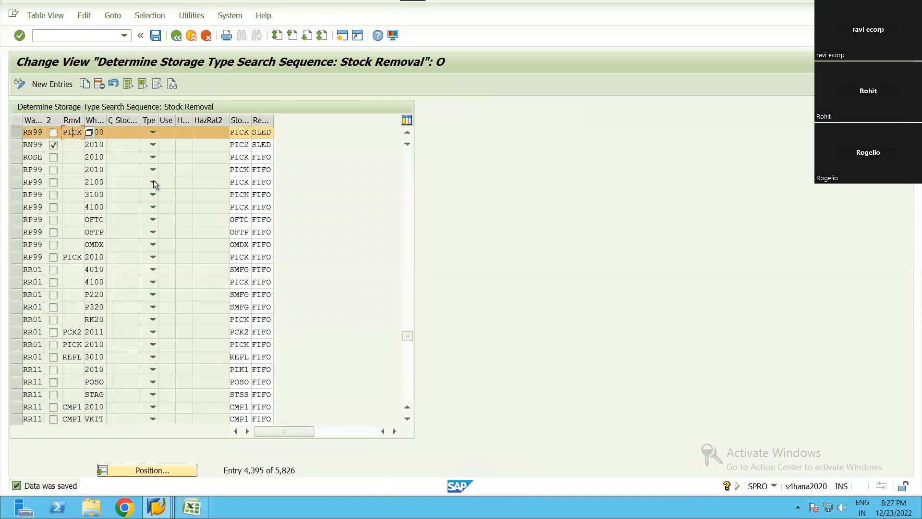
pyautogui.press('F12')
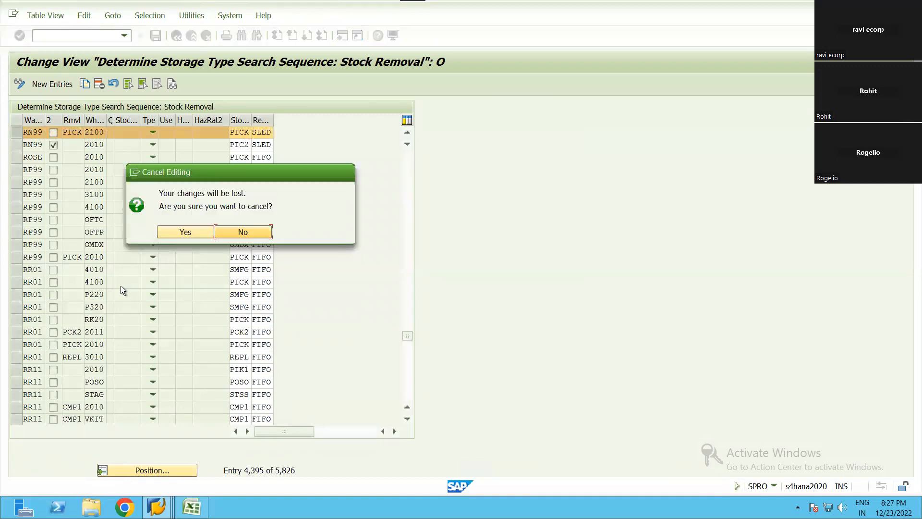
pyautogui.press('Left')
pyautogui.press('Return')
# Open the optimization of access strategies for stock removal storage type determination and go to warehouse RN99's entries
pyautogui.click(87, 406)
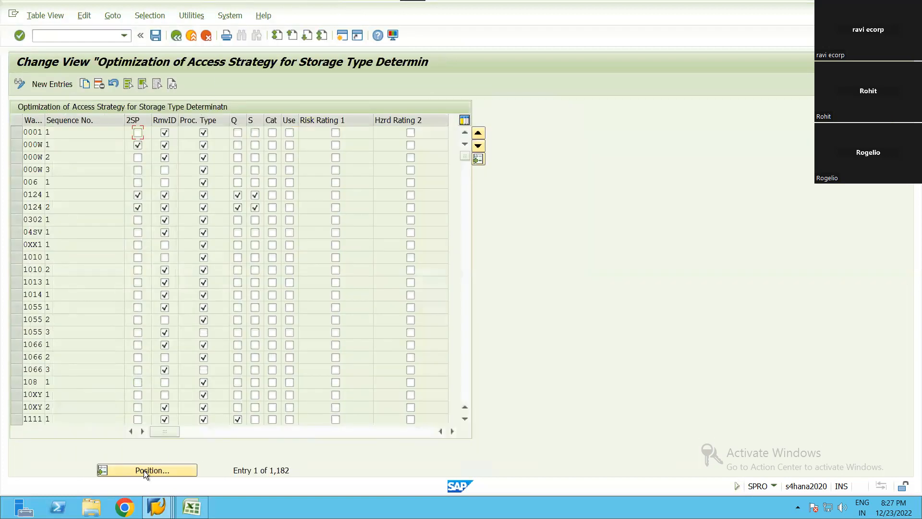
pyautogui.click(143, 471)
pyautogui.write('rn99')
pyautogui.press('Return')
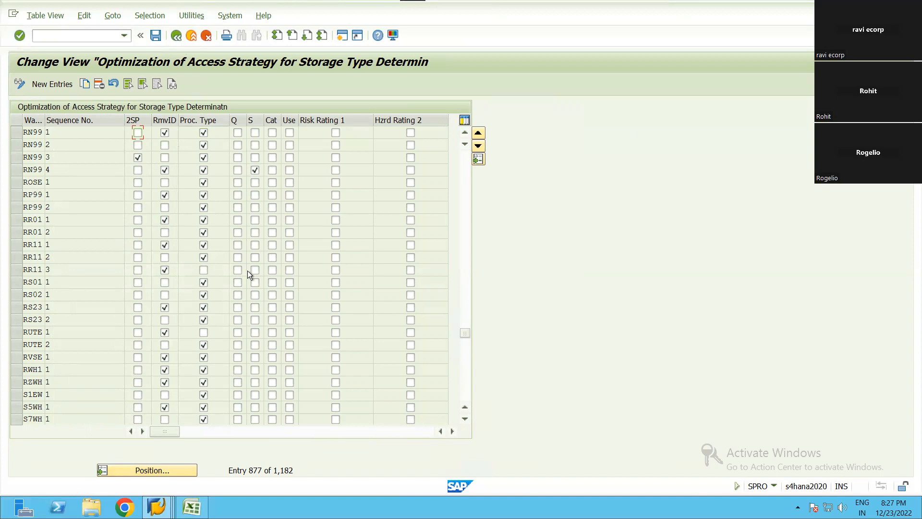
# Return to the staging transaction and reopen /SCWM/STAGE for warehouse RN99 in a new session
pyautogui.hotkey('alt', 'Tab')
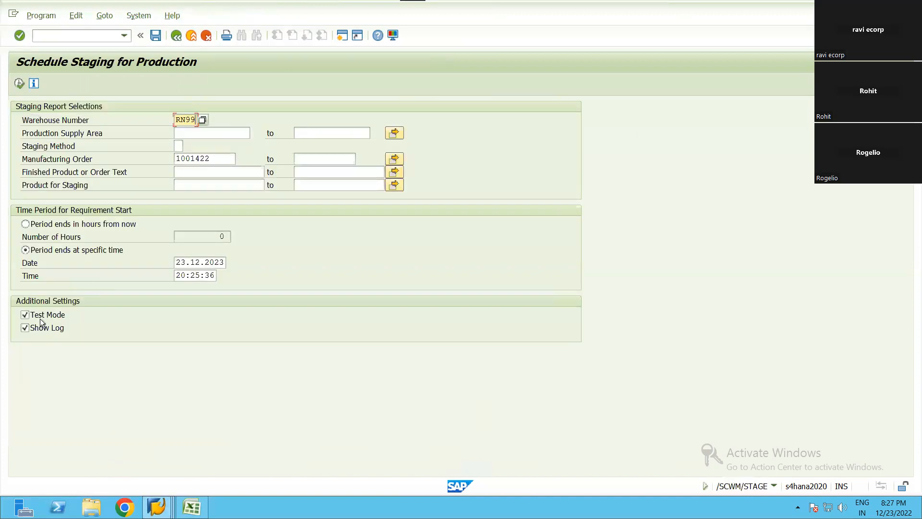
pyautogui.click(124, 35)
pyautogui.click(94, 48)
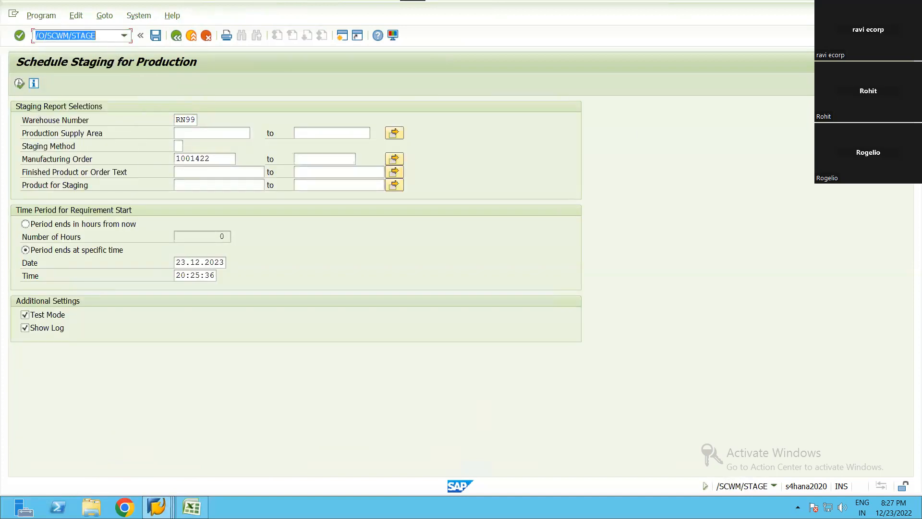
pyautogui.press('Return')
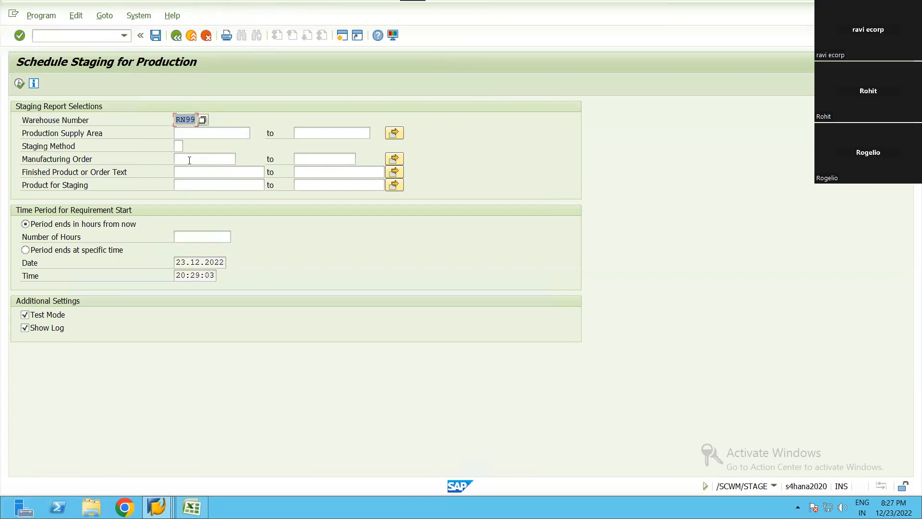
# Enter the manufacturing order number and set the requirement period to end at a specific time on 23.12.2023
pyautogui.click(204, 159)
pyautogui.write('1001422')
pyautogui.click(88, 250)
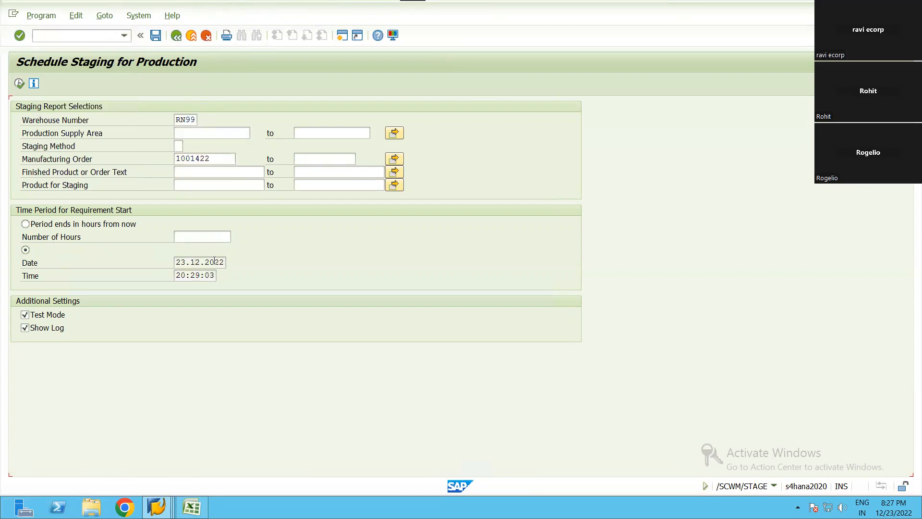
pyautogui.press('Tab')
pyautogui.press('End')
pyautogui.press('BackSpace')
pyautogui.write('3')
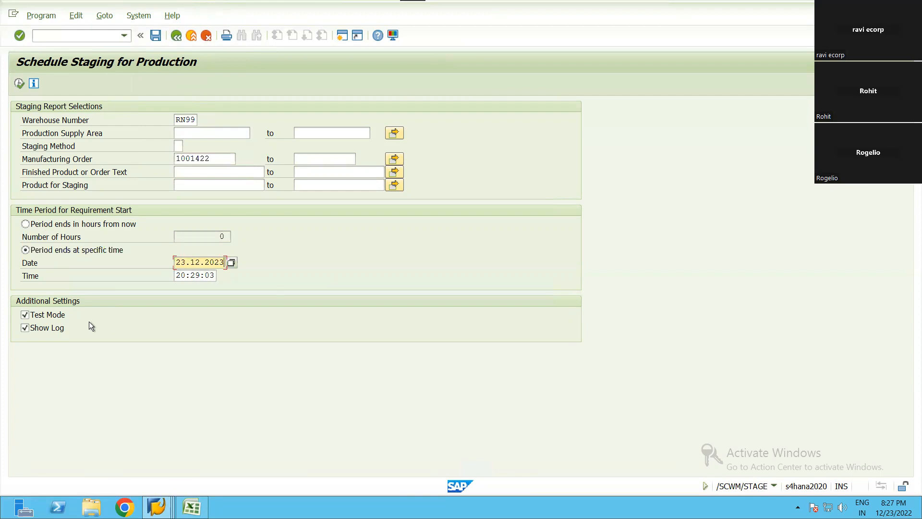
pyautogui.press('Tab')
# Run the staging schedule in test mode, check its log, and return to the selection screen
pyautogui.click(55, 316)
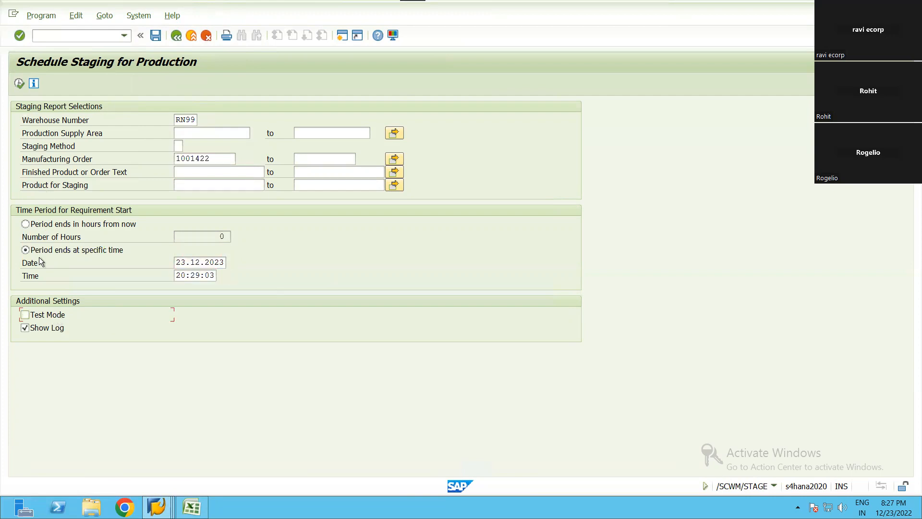
pyautogui.click(44, 316)
pyautogui.press('F8')
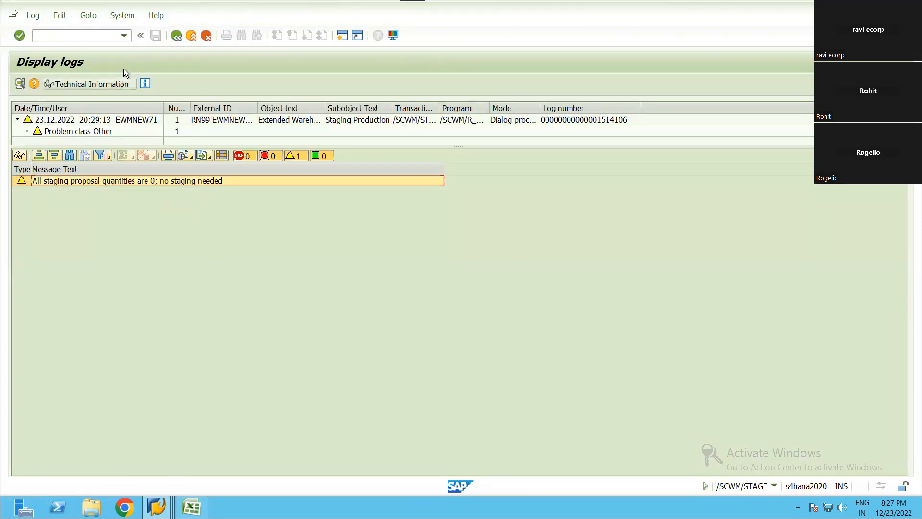
pyautogui.click(176, 35)
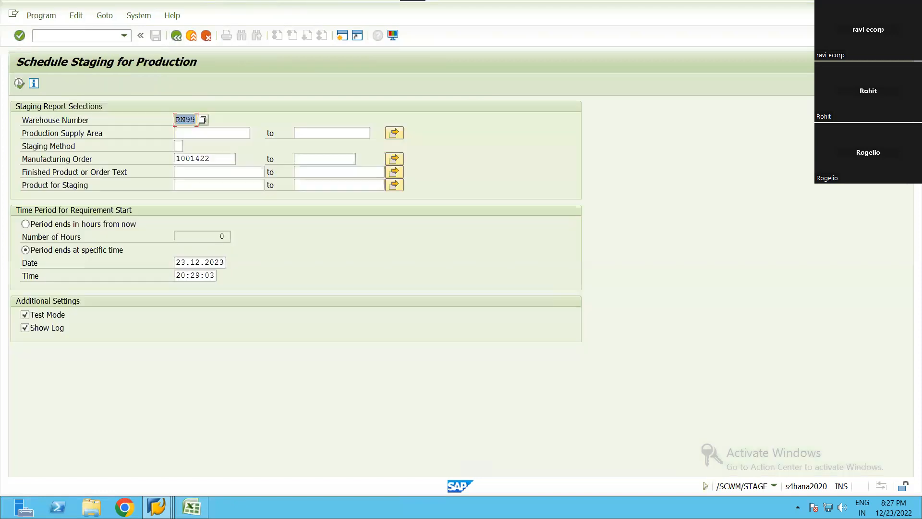
# Switch to the production material request, show its items as a list, and copy the two component product numbers
pyautogui.moveTo(156, 507)
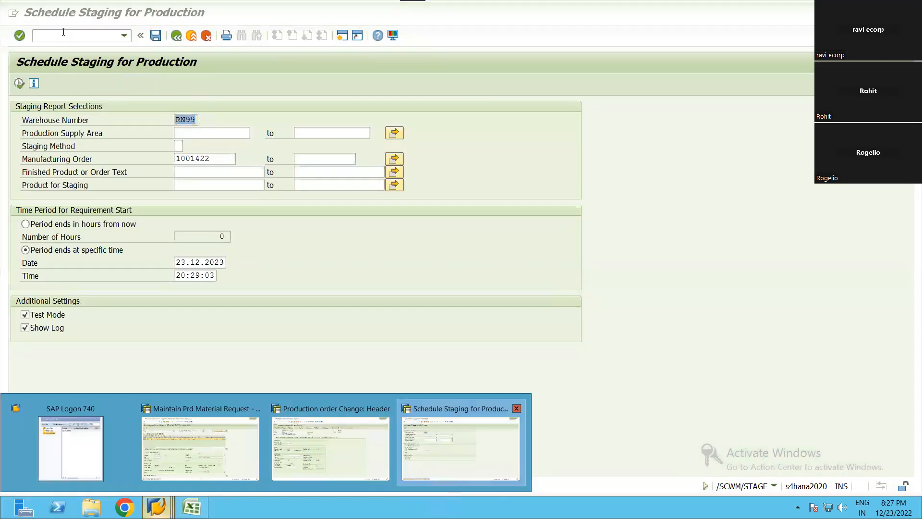
pyautogui.click(460, 447)
pyautogui.click(157, 507)
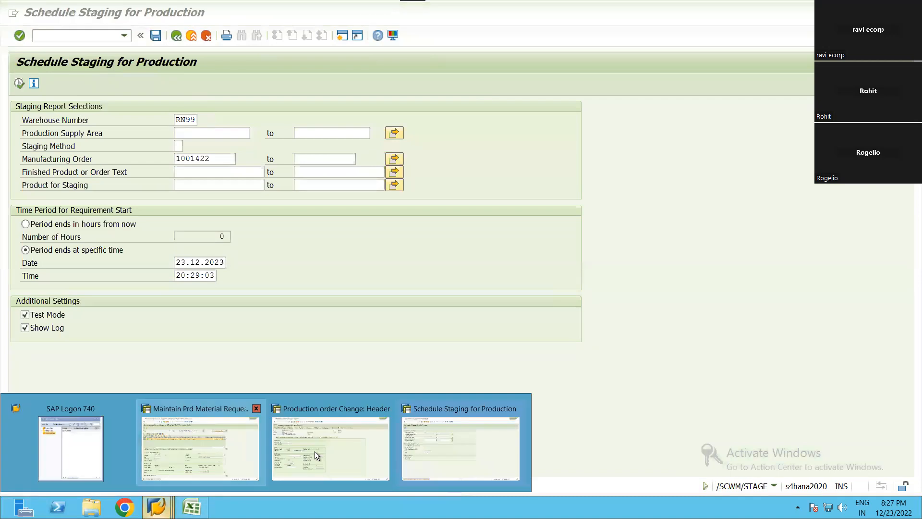
pyautogui.click(157, 507)
pyautogui.click(156, 507)
pyautogui.click(192, 442)
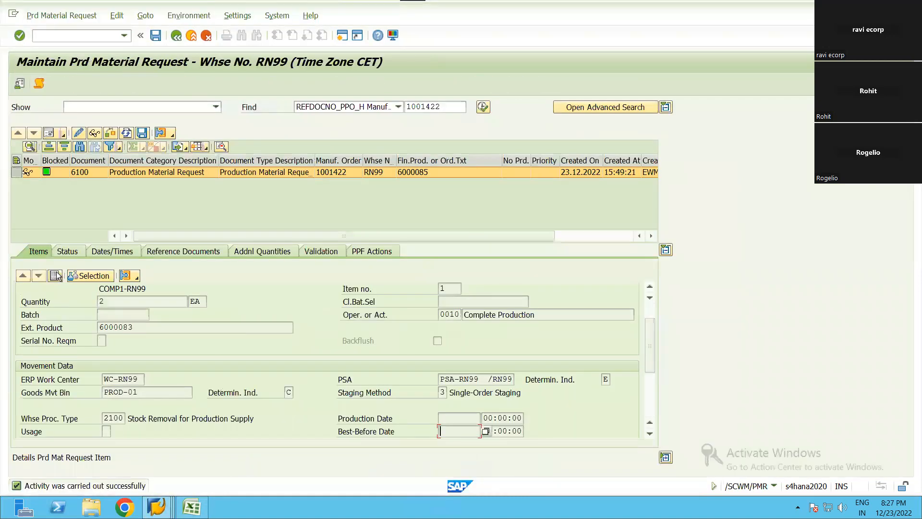
pyautogui.click(55, 276)
pyautogui.moveTo(269, 326); pyautogui.dragTo(240, 336)
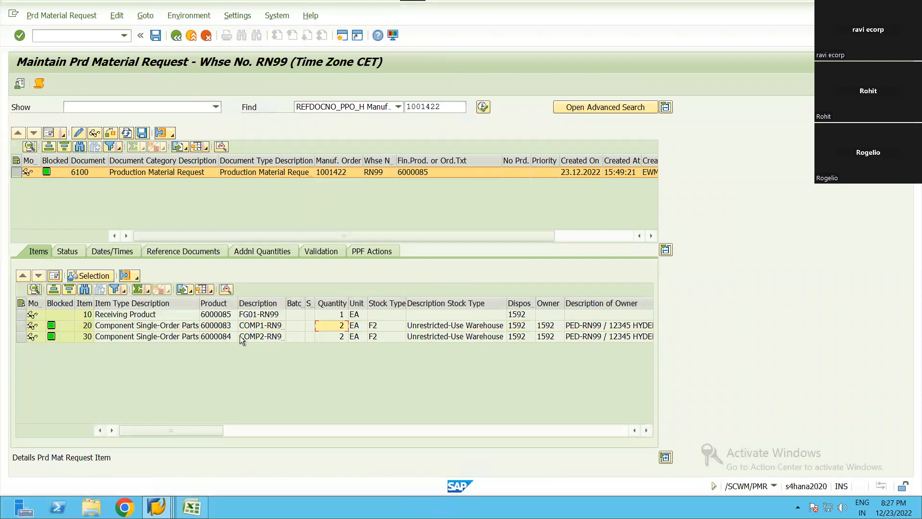
# Open the RN99 warehouse monitor and query the available stock of products 6000083 and 6000084
pyautogui.click(189, 17)
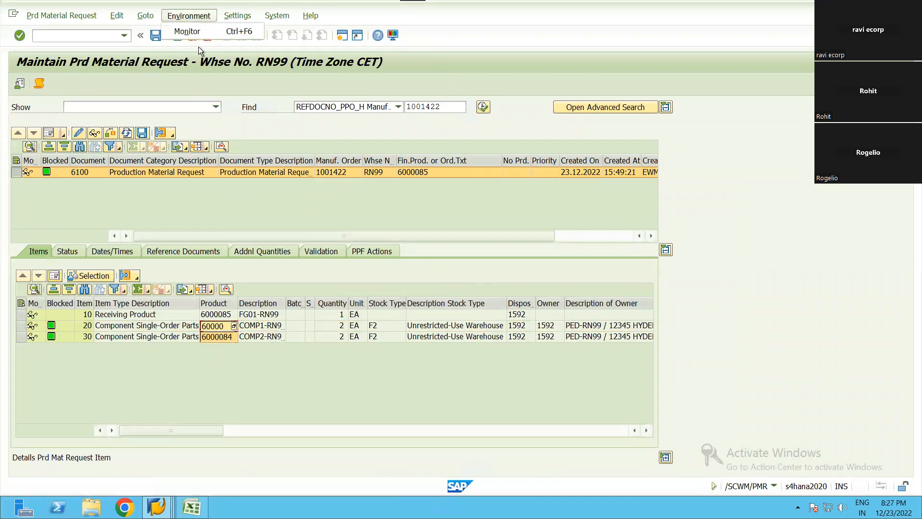
pyautogui.click(128, 376)
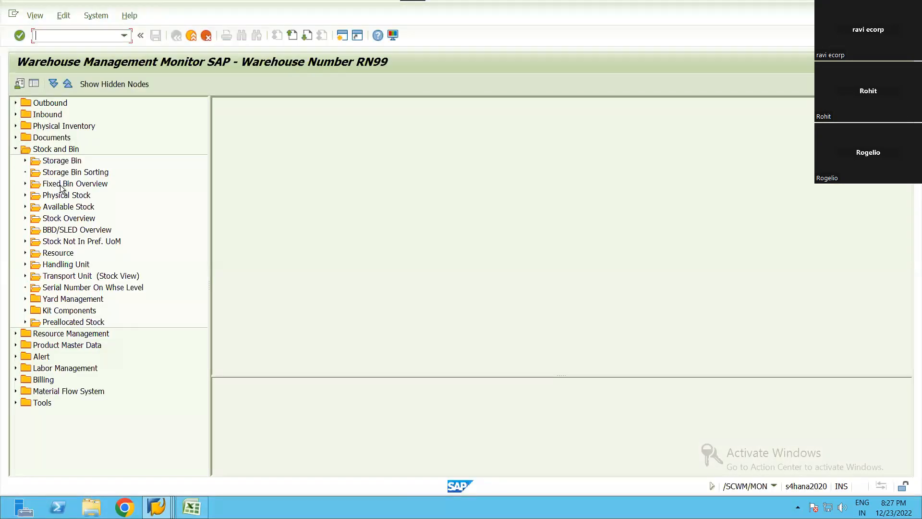
pyautogui.click(61, 188)
pyautogui.doubleClick(69, 208)
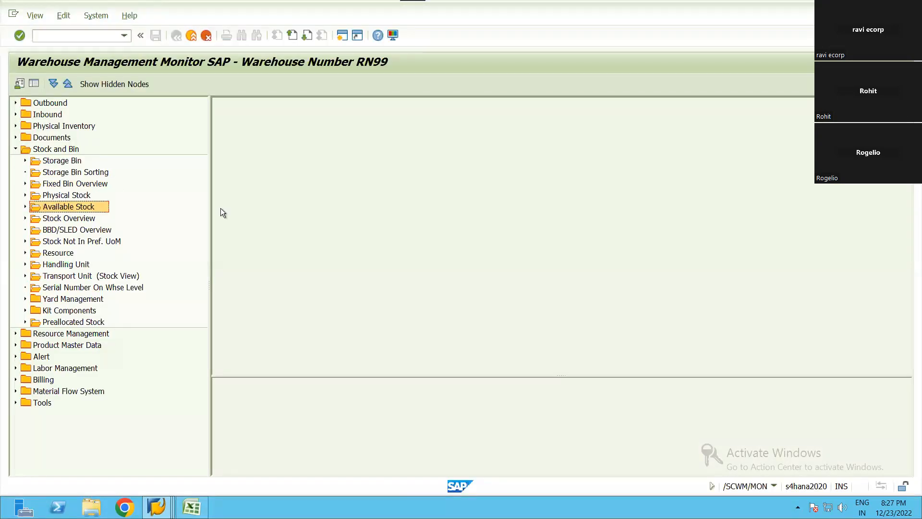
pyautogui.click(440, 226)
pyautogui.click(448, 321)
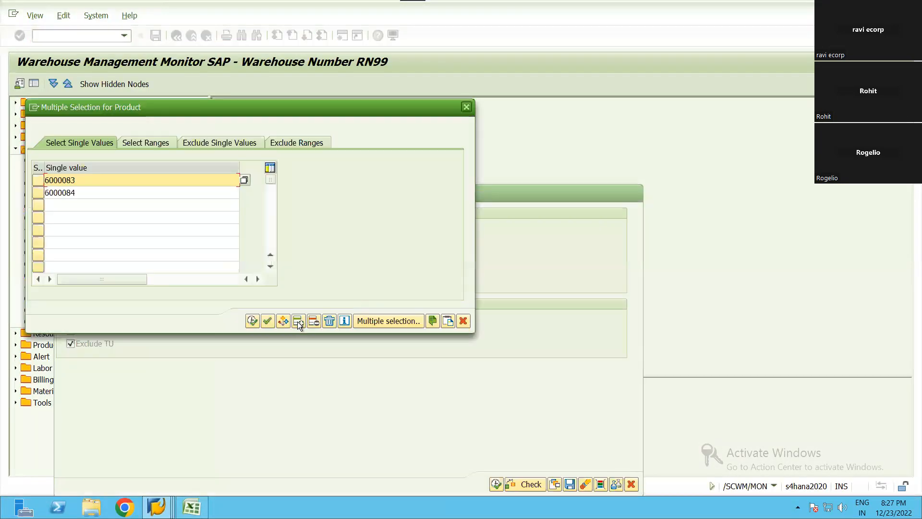
pyautogui.click(253, 321)
pyautogui.press('F8')
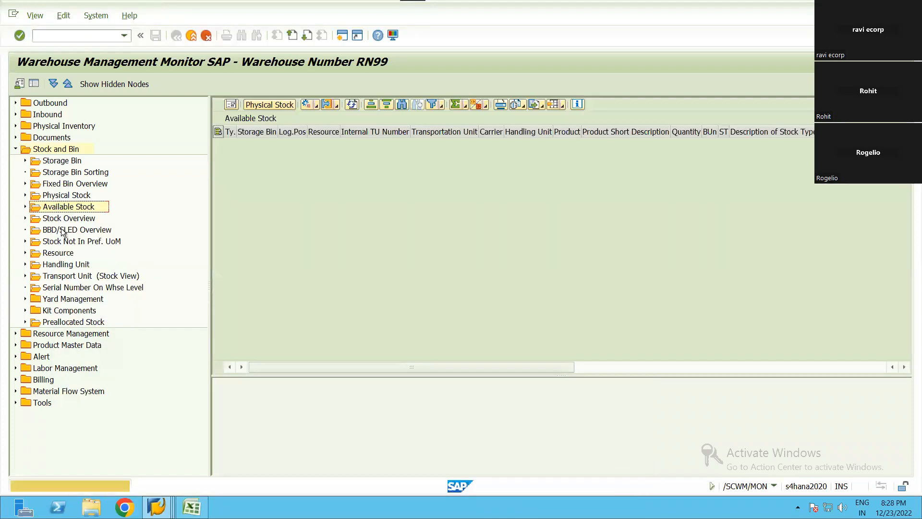
pyautogui.click(69, 208)
pyautogui.click(442, 229)
pyautogui.press('F8')
pyautogui.press('F8')
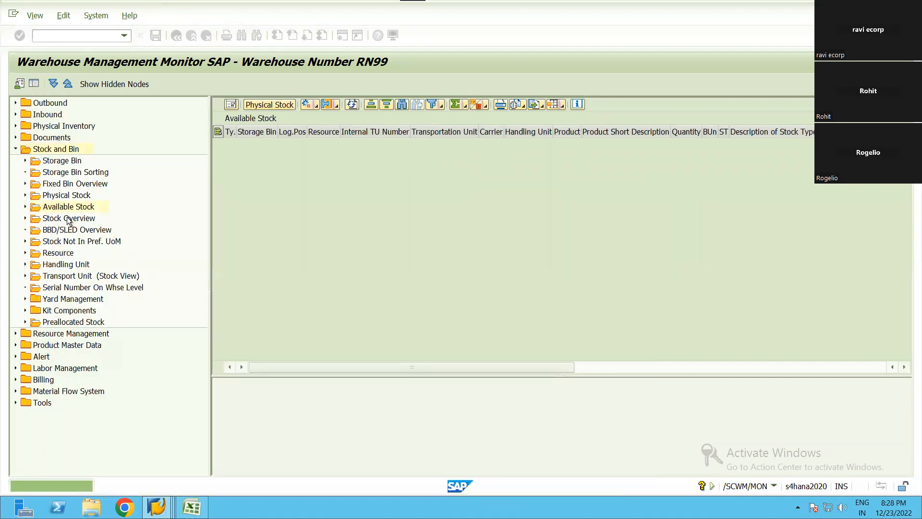
# Query the physical stock of component products 6000083 and 6000084 in the warehouse monitor
pyautogui.click(67, 206)
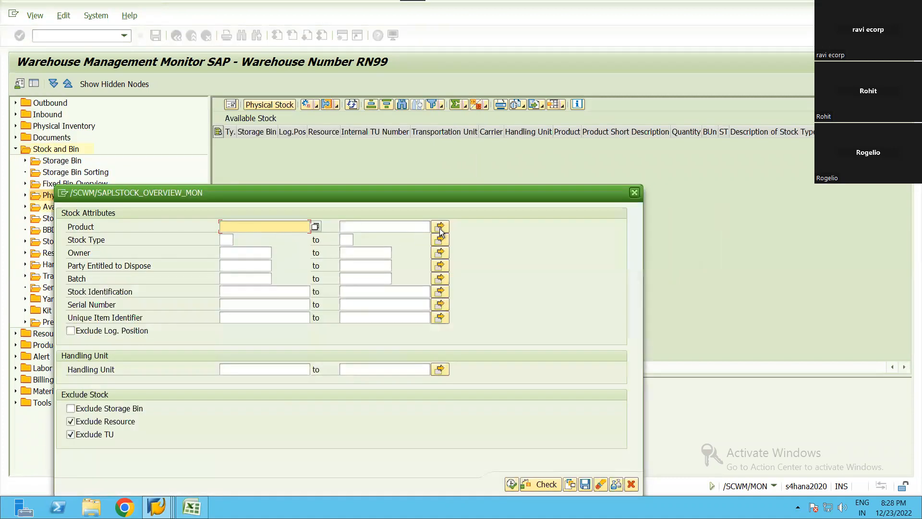
pyautogui.click(440, 226)
pyautogui.click(253, 320)
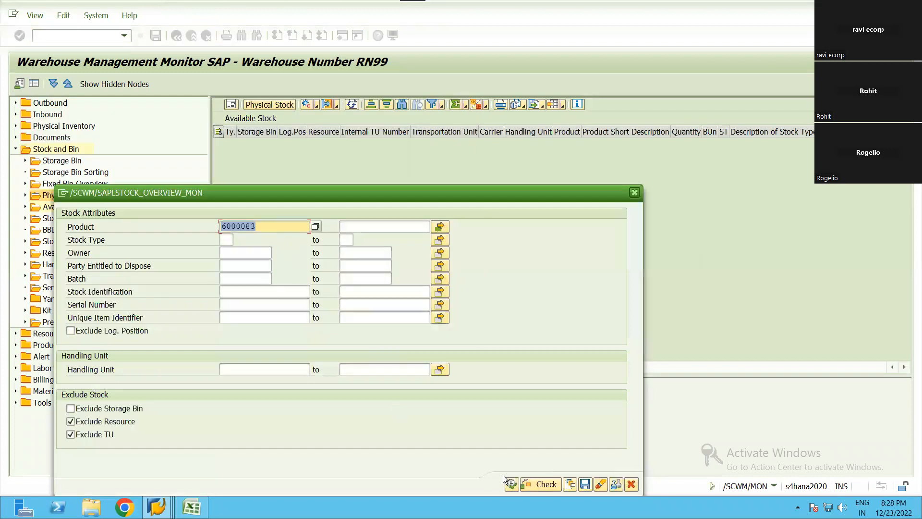
pyautogui.press('F8')
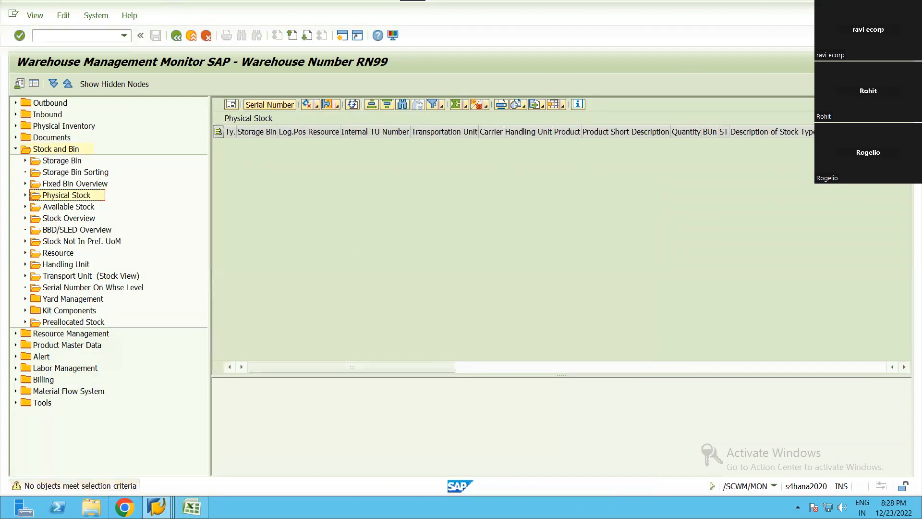
# Open the selection criteria for inbound delivery items among the monitor's inbound documents
pyautogui.click(15, 149)
pyautogui.click(15, 114)
pyautogui.click(26, 126)
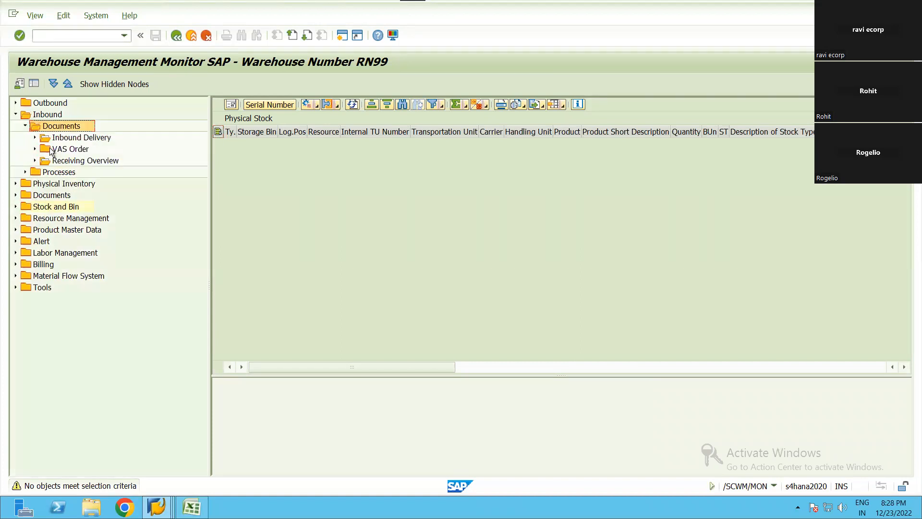
pyautogui.click(34, 137)
pyautogui.doubleClick(96, 149)
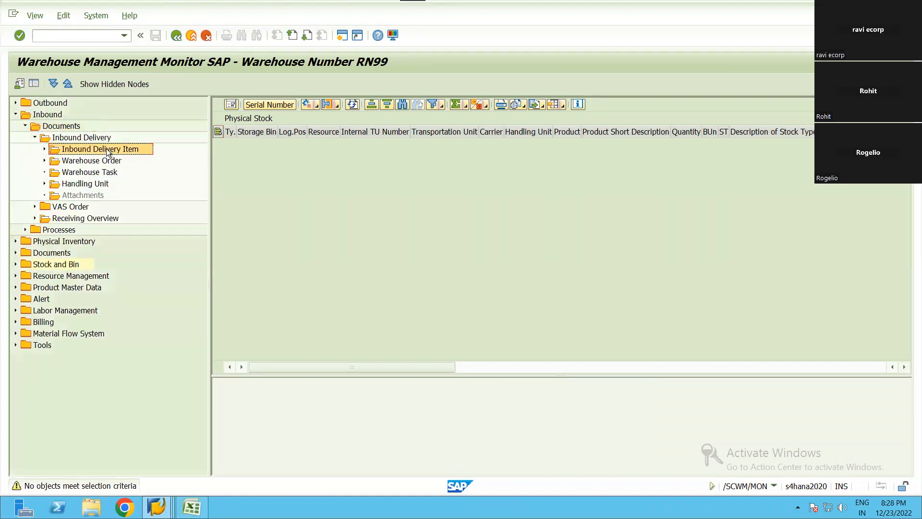
# Search the inbound delivery items for products 6000083 and 6000084
pyautogui.scroll(-6, 365, 352)
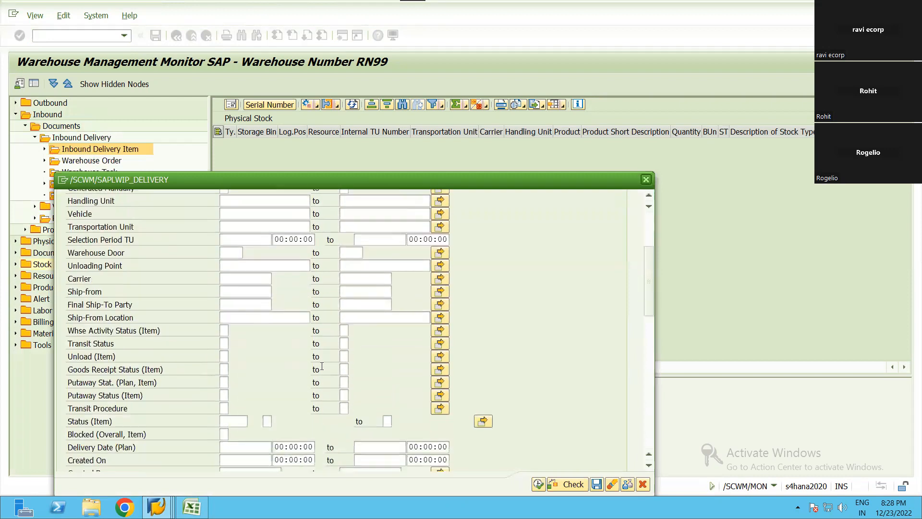
pyautogui.scroll(-3, 165, 355)
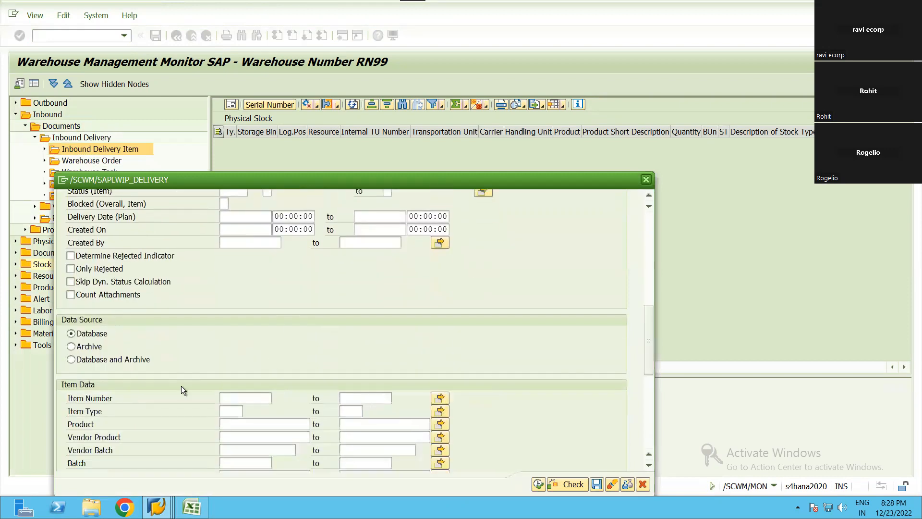
pyautogui.click(440, 424)
pyautogui.click(448, 321)
pyautogui.click(252, 321)
pyautogui.click(539, 484)
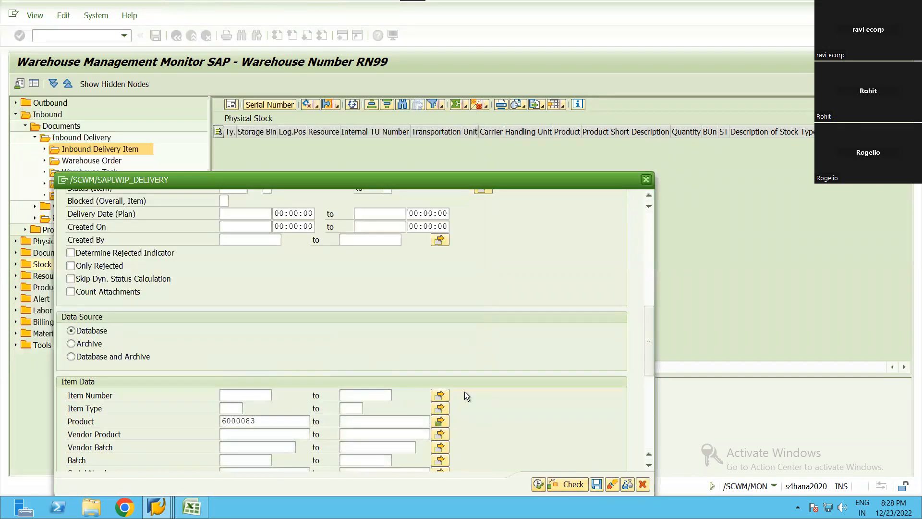
pyautogui.press('F8')
pyautogui.click(192, 261)
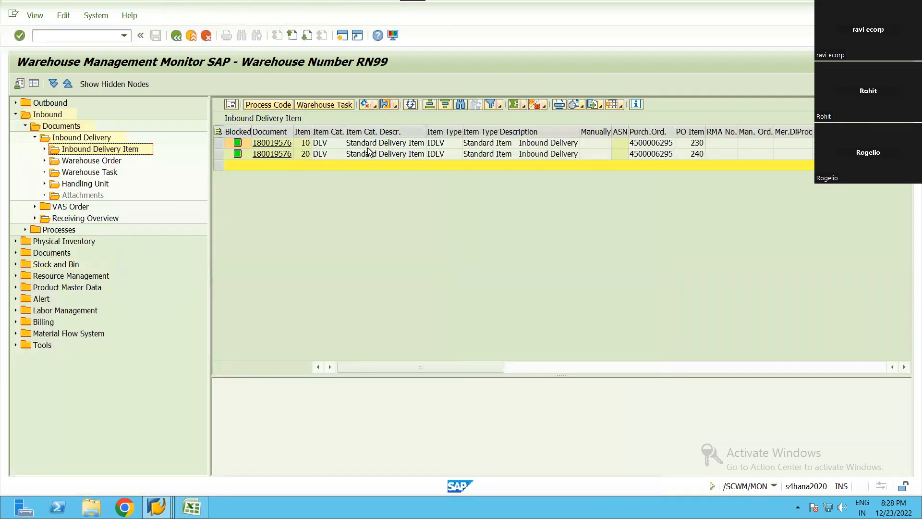
# Open the inbound delivery containing products 6000083 and 6000084 and post its goods receipt
pyautogui.click(278, 145)
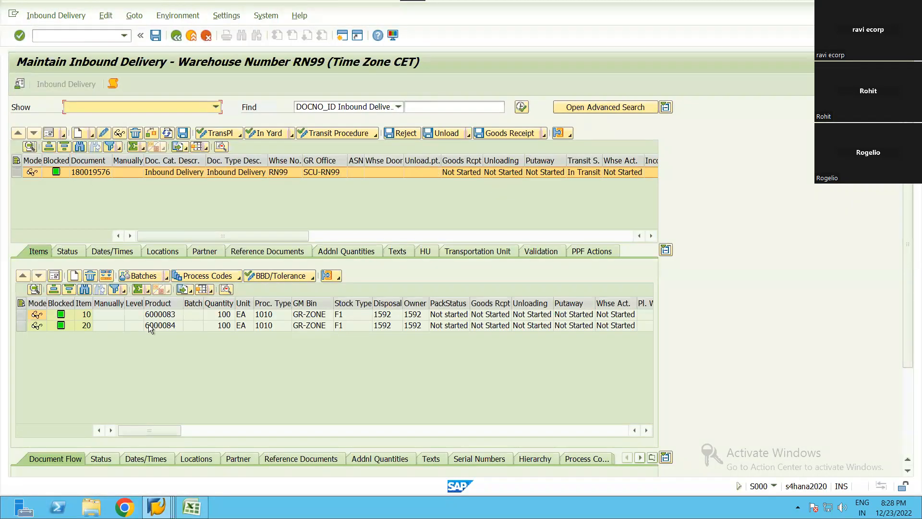
pyautogui.click(35, 313)
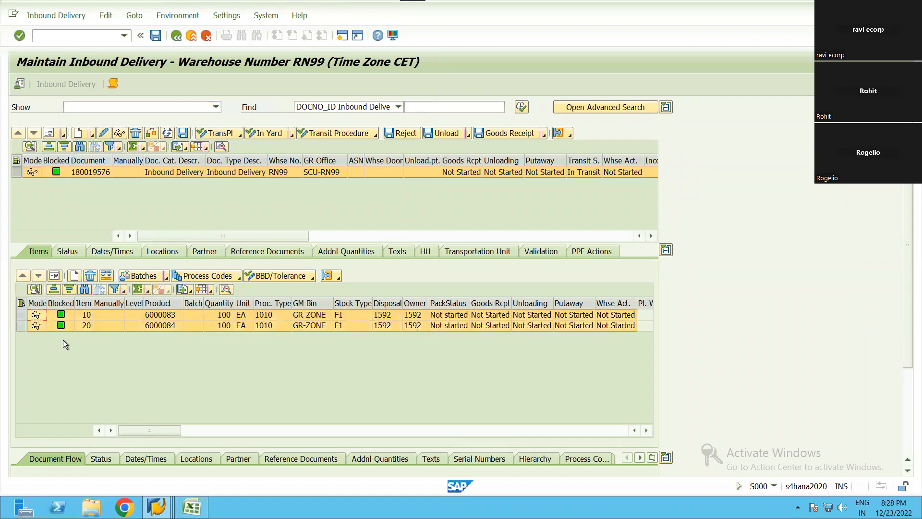
pyautogui.hscroll(3, 570, 341)
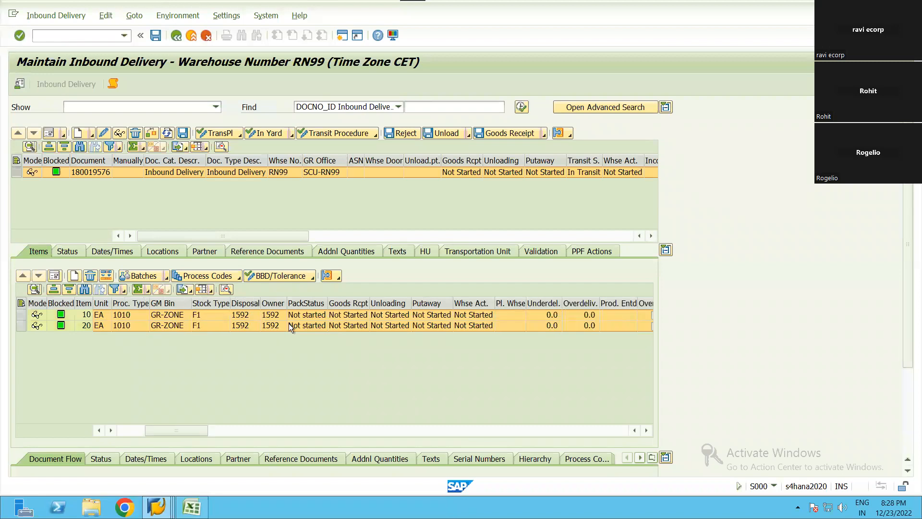
pyautogui.hscroll(-3, 289, 323)
pyautogui.click(56, 173)
pyautogui.click(488, 133)
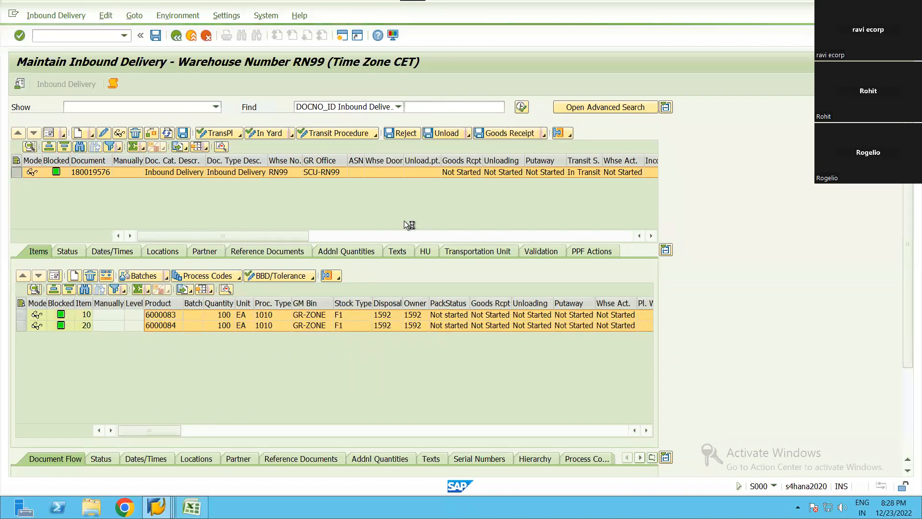
pyautogui.click(297, 334)
# Create and save putaway warehouse tasks for both delivery items, and return to the inbound delivery
pyautogui.click(55, 16)
pyautogui.moveTo(68, 47)
pyautogui.click(166, 47)
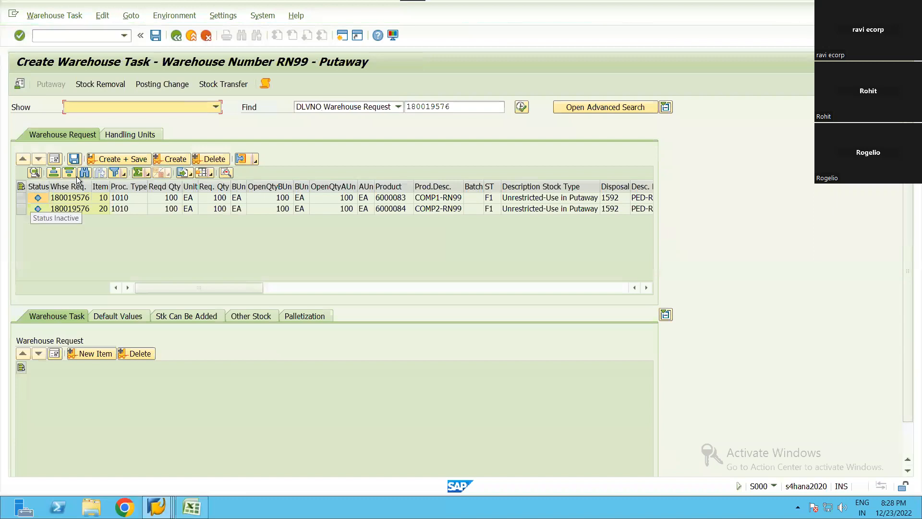
pyautogui.click(21, 186)
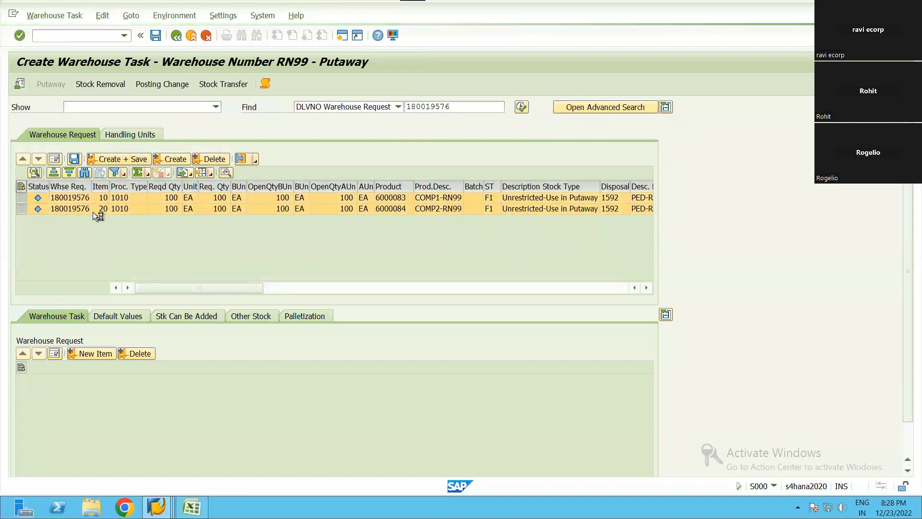
pyautogui.click(54, 15)
pyautogui.click(48, 62)
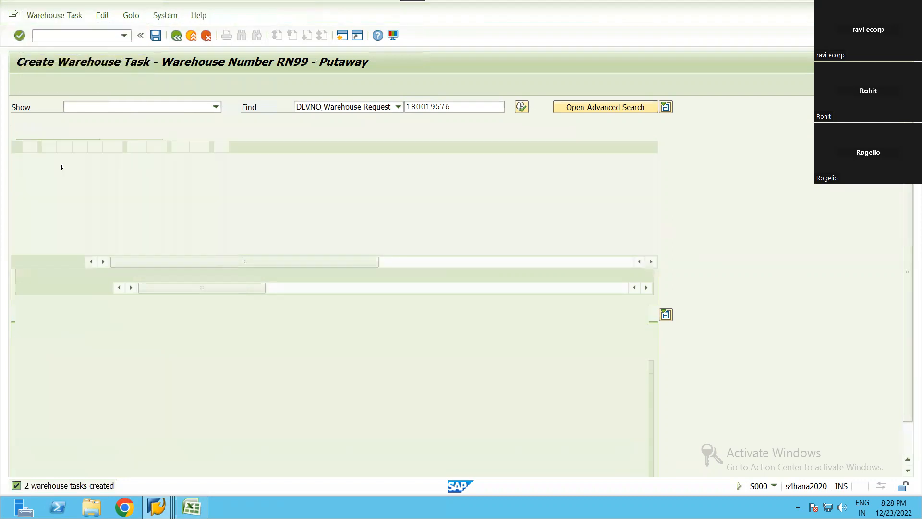
pyautogui.click(176, 36)
pyautogui.click(176, 36)
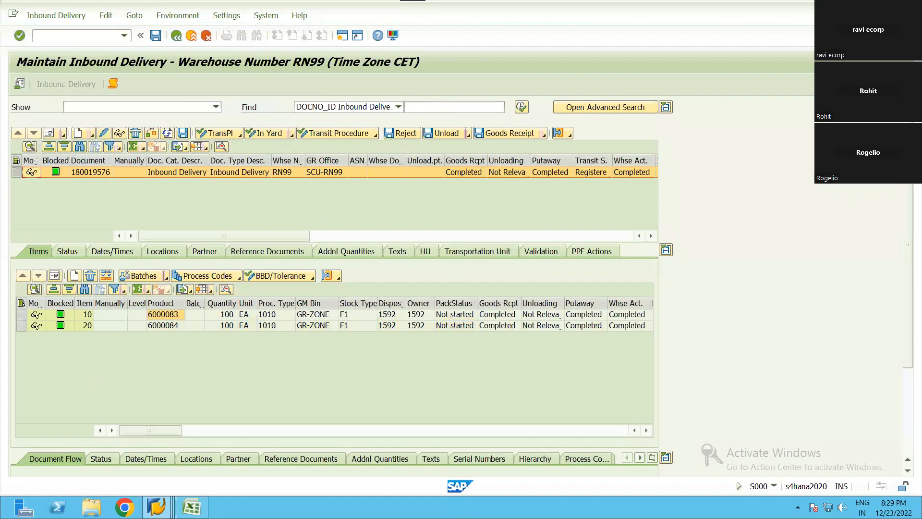
# Leave the production order and display the MMBE stock overview for material 6000083 in plant RN99
pyautogui.moveTo(156, 507)
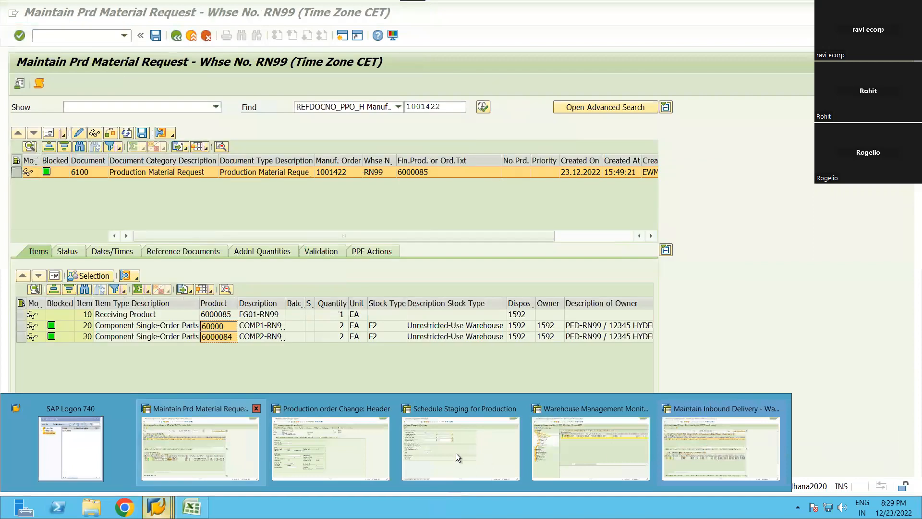
pyautogui.click(331, 447)
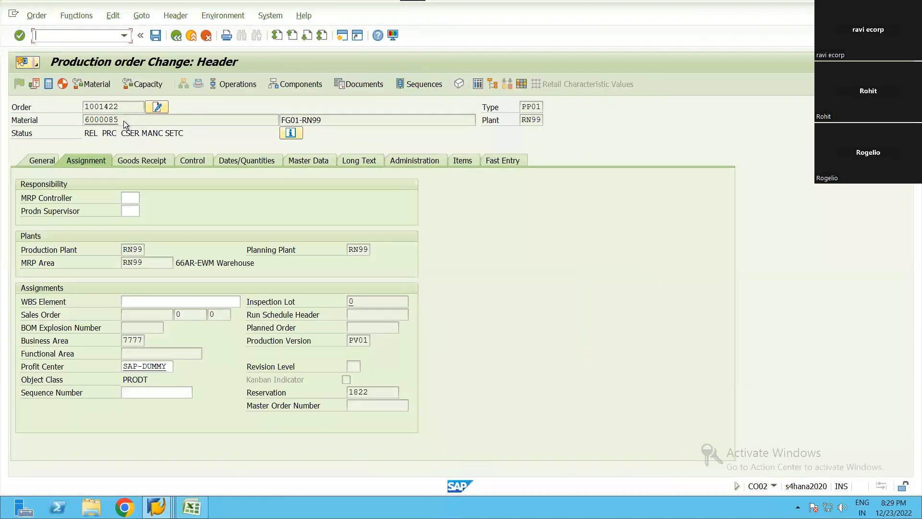
pyautogui.press('F3')
pyautogui.press('F3')
pyautogui.click(56, 37)
pyautogui.write('/NMMBE')
pyautogui.press('Return')
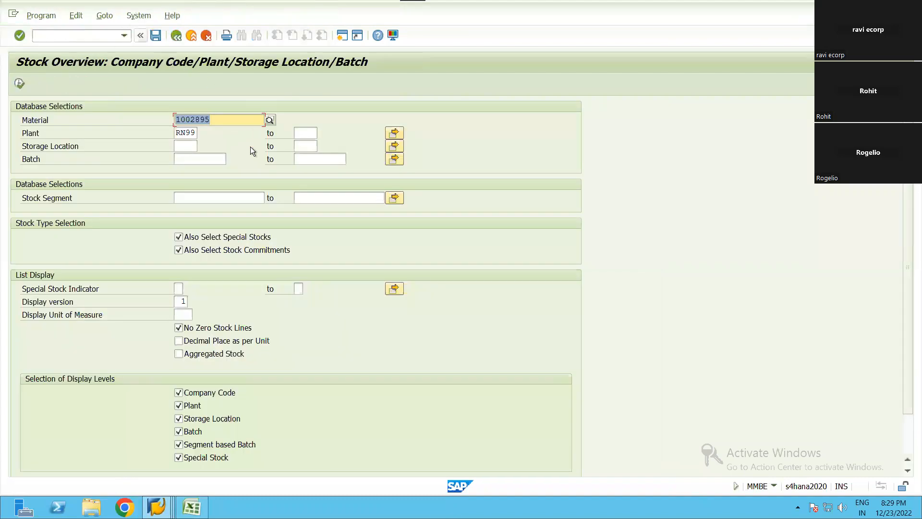
pyautogui.press('F8')
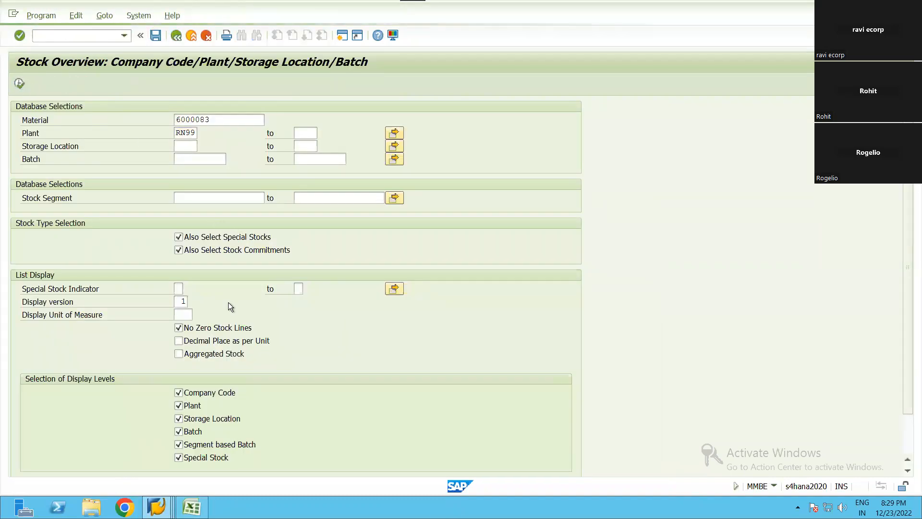
pyautogui.click(289, 282)
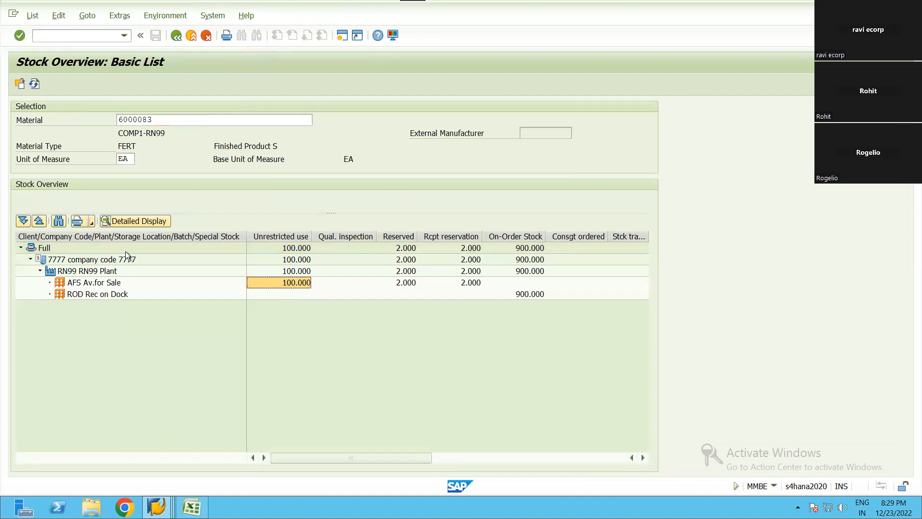
# Display the stock overview for material 6000084 and close that session
pyautogui.click(178, 121)
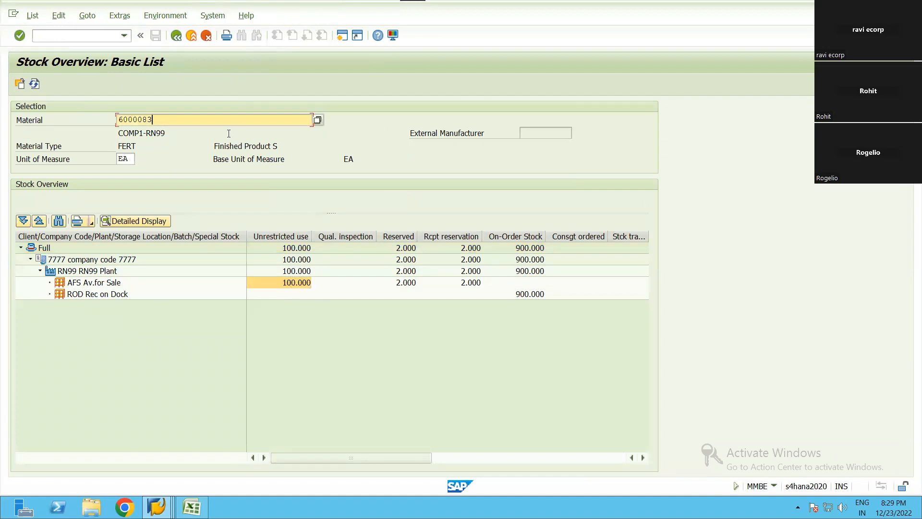
pyautogui.press('BackSpace')
pyautogui.write('4')
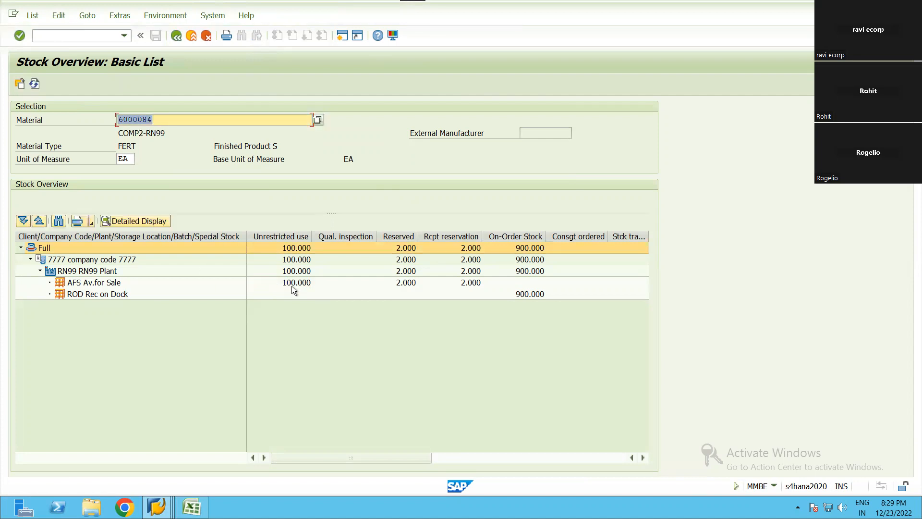
pyautogui.click(911, 6)
# Switch to the staging session, rerun the staging report for the same manufacturing order in test mode, and return from its log
pyautogui.click(158, 504)
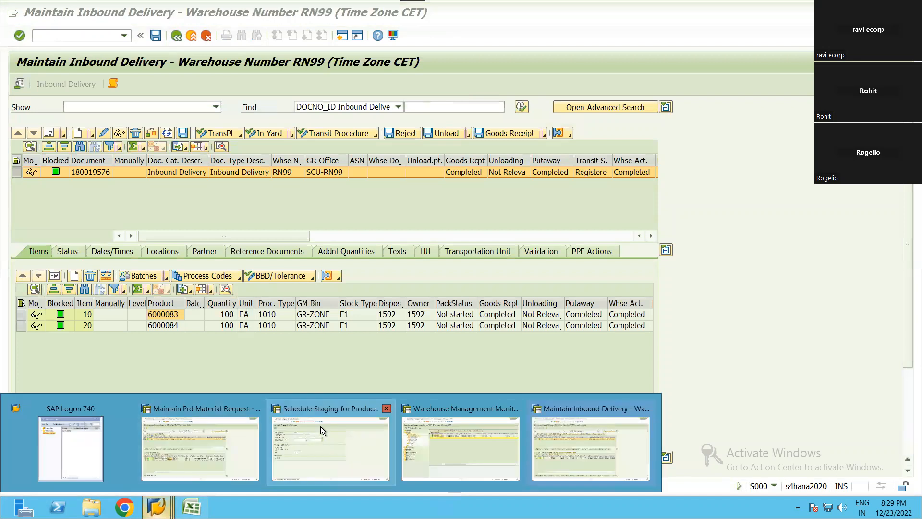
pyautogui.click(331, 447)
pyautogui.click(50, 310)
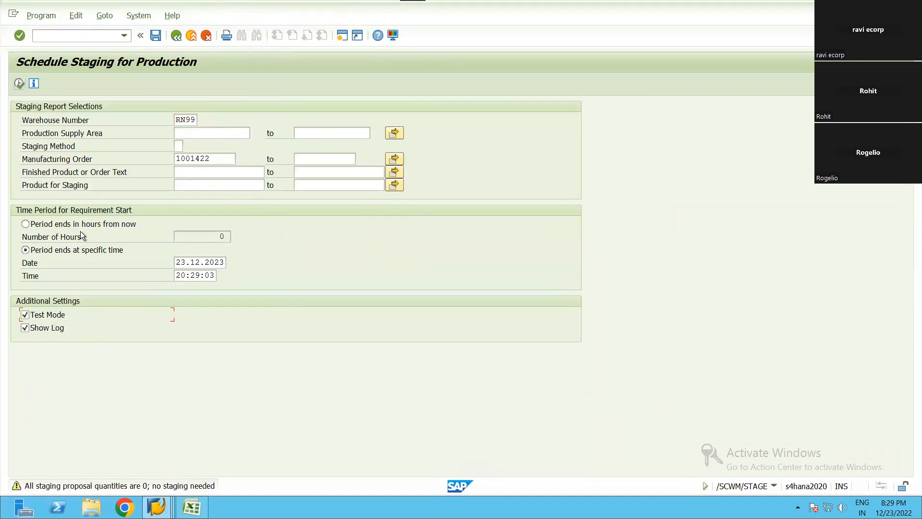
pyautogui.press('F8')
pyautogui.click(176, 37)
# Restart /SCWM/STAGE for the same manufacturing order with the period ending at a specific time on 23.12.2023, run it in test mode, and leave the log
pyautogui.click(124, 36)
pyautogui.click(100, 55)
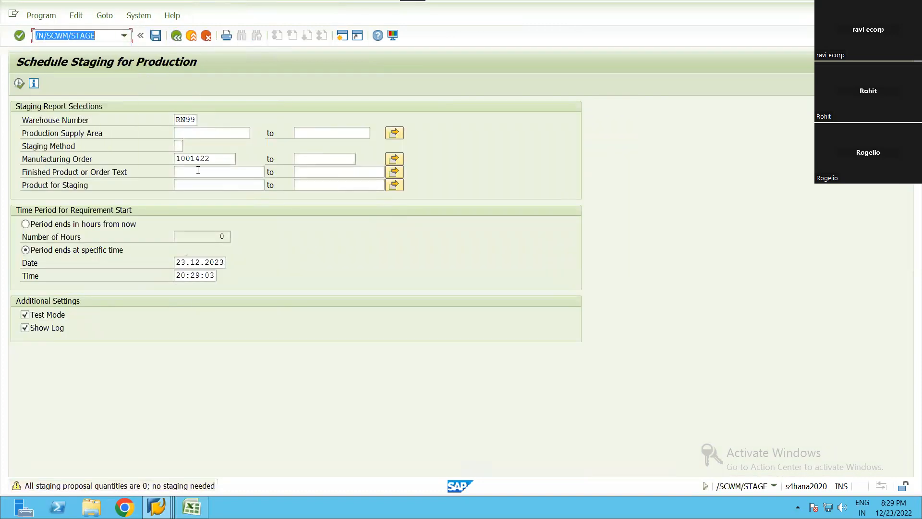
pyautogui.press('Return')
pyautogui.click(188, 162)
pyautogui.write('1001422')
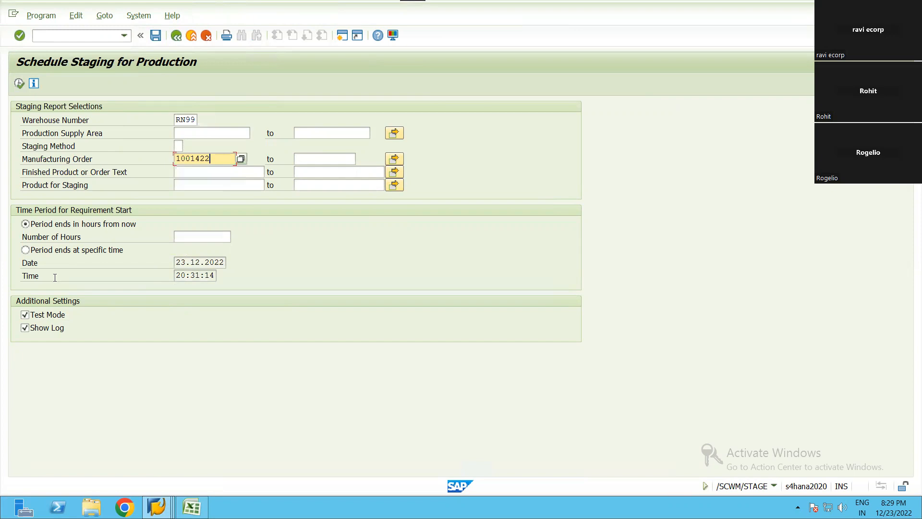
pyautogui.click(65, 251)
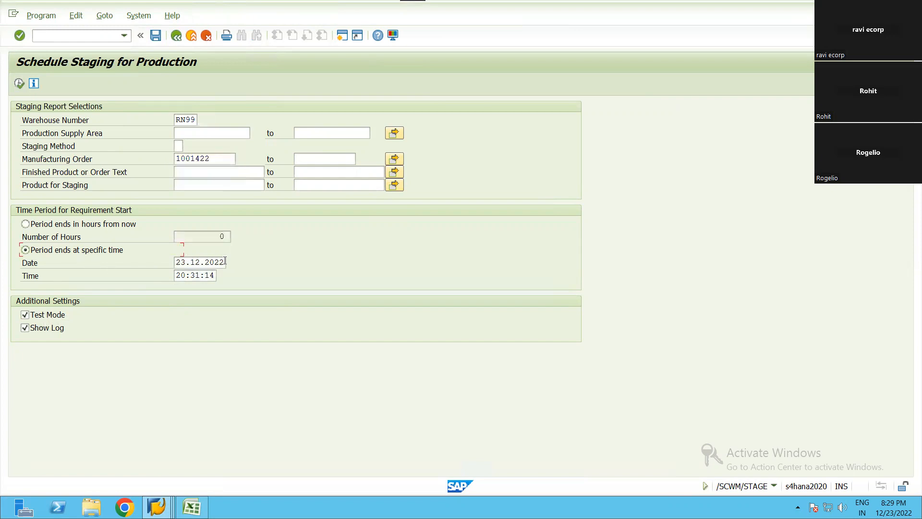
pyautogui.click(224, 263)
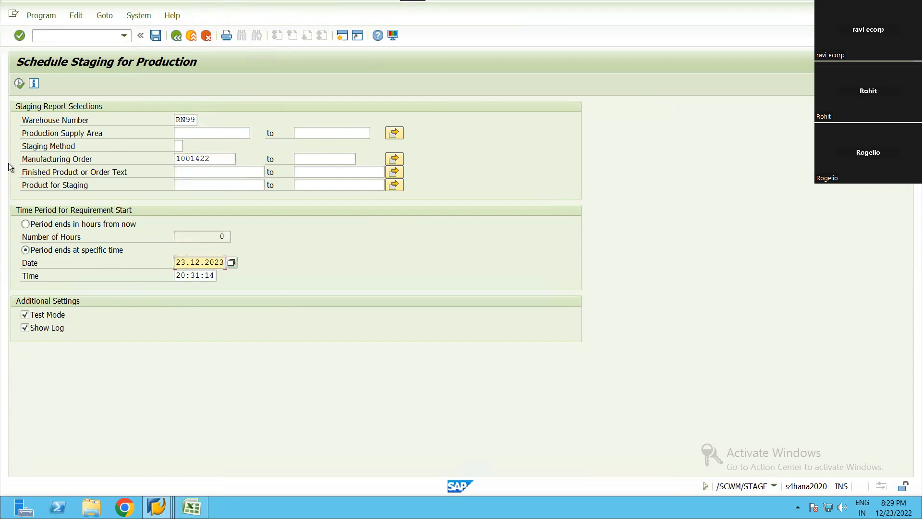
pyautogui.click(19, 84)
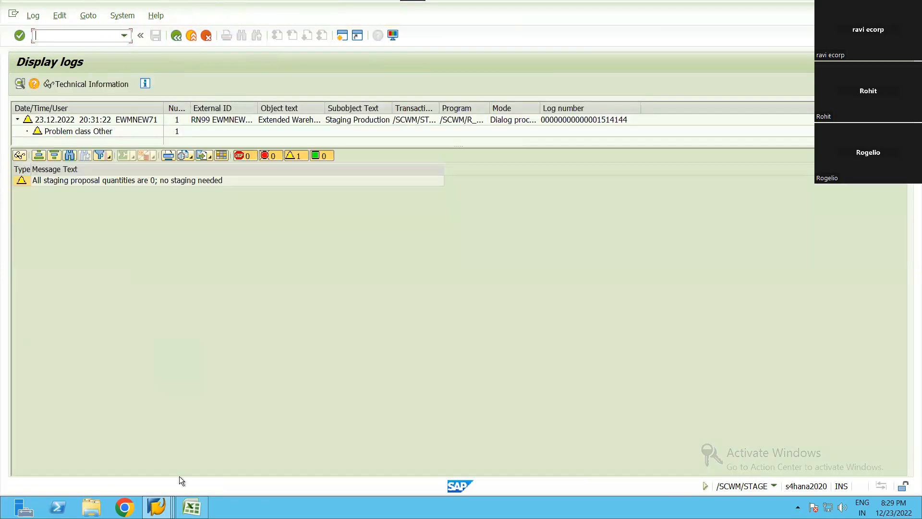
pyautogui.press('F3')
# Examine the component items of the production material request for stock type, staging method, supply area, GM bin and process type
pyautogui.click(156, 507)
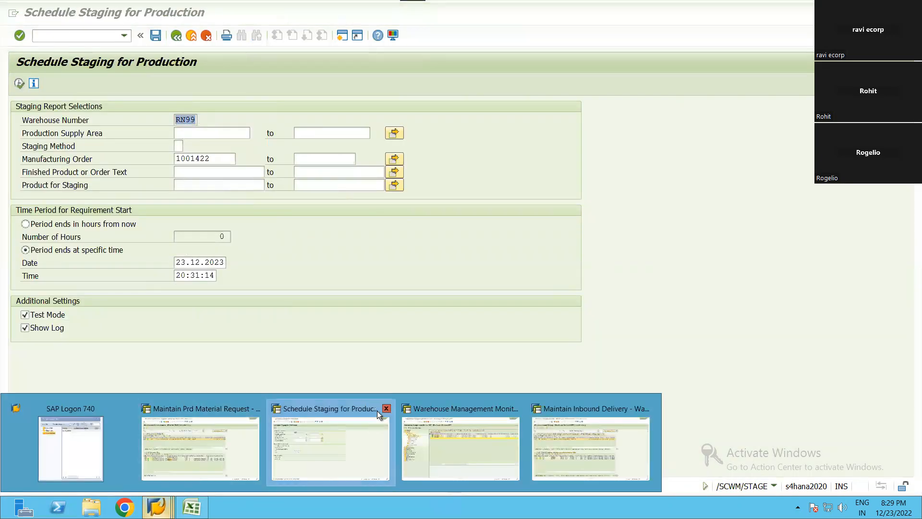
pyautogui.click(244, 403)
pyautogui.click(21, 325)
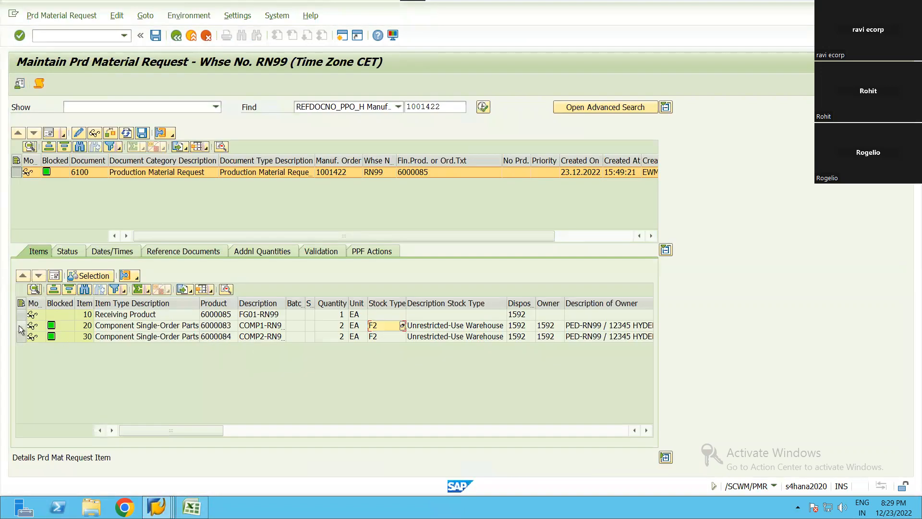
pyautogui.hscroll(3, 361, 347)
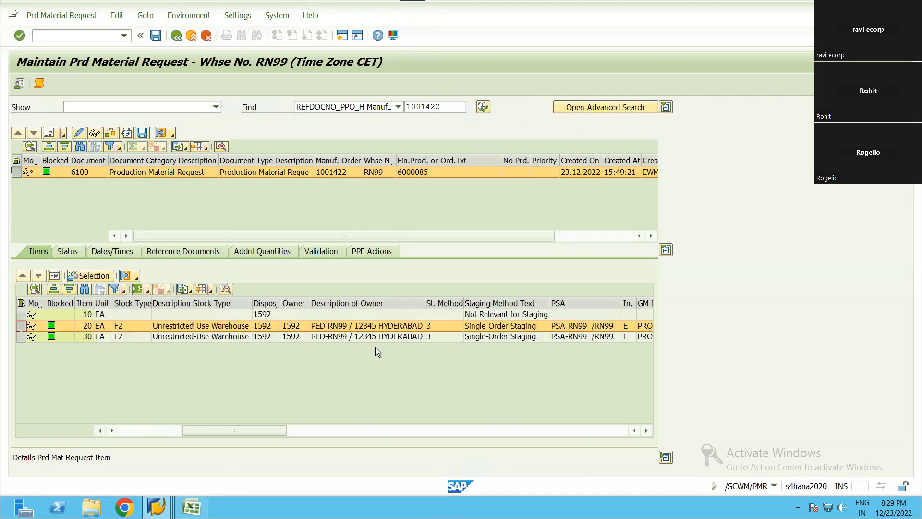
pyautogui.hscroll(3, 388, 345)
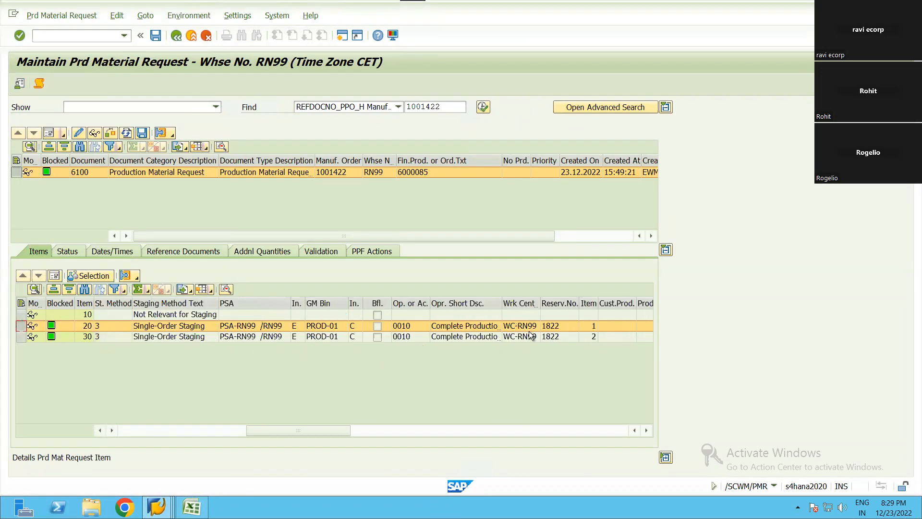
pyautogui.doubleClick(540, 303)
pyautogui.hscroll(3, 375, 352)
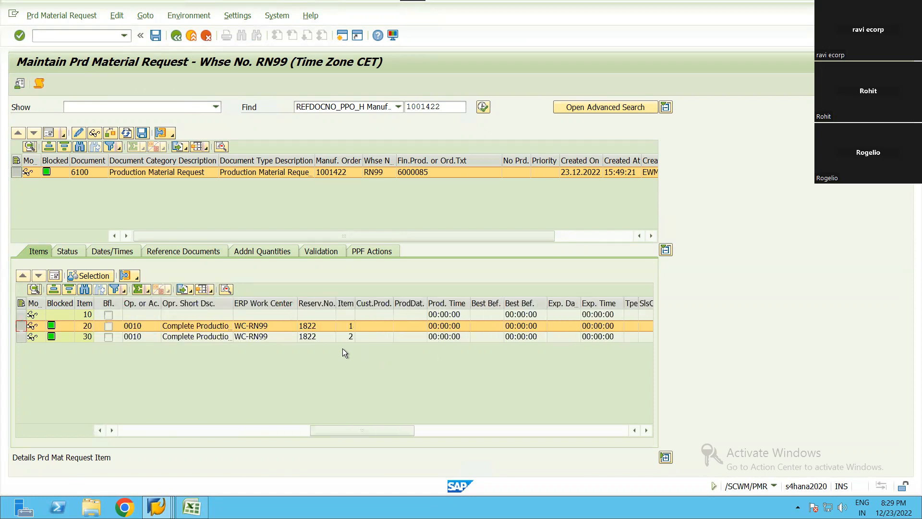
pyautogui.hscroll(-5, 312, 351)
pyautogui.hscroll(10, 364, 341)
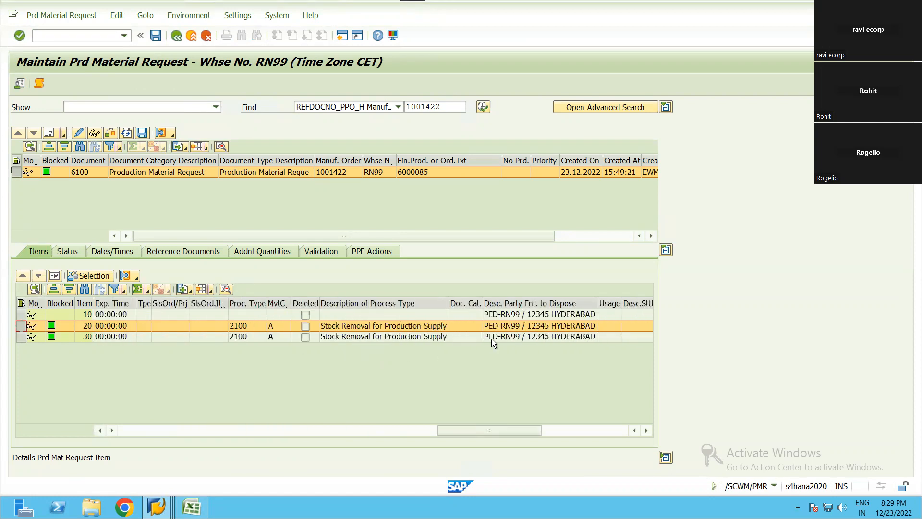
# From the staging session, open the application log SLG1 in a new session and list the 23.12.2022 logs filtered by user
pyautogui.click(156, 507)
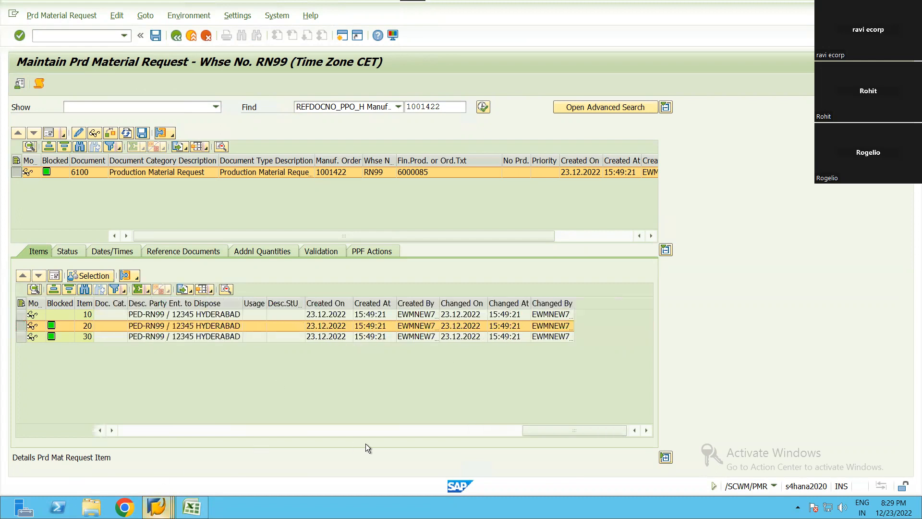
pyautogui.click(376, 443)
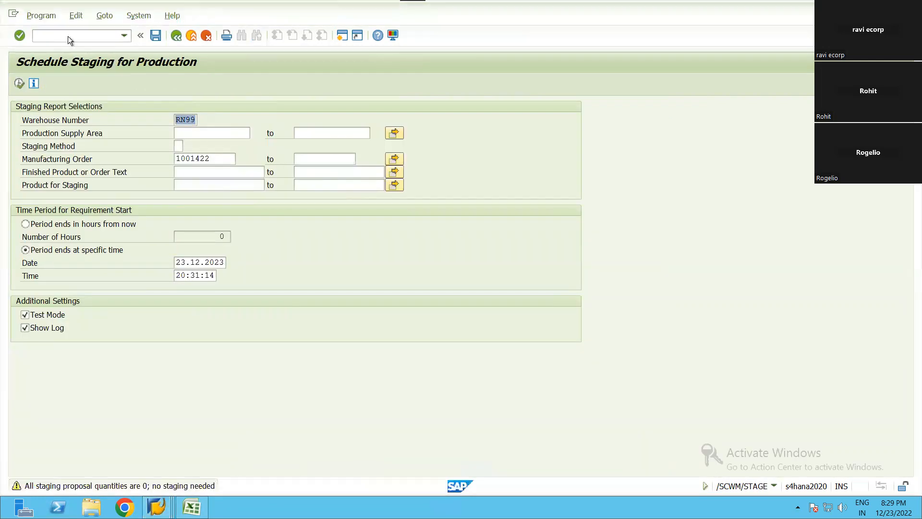
pyautogui.click(84, 17)
pyautogui.click(68, 71)
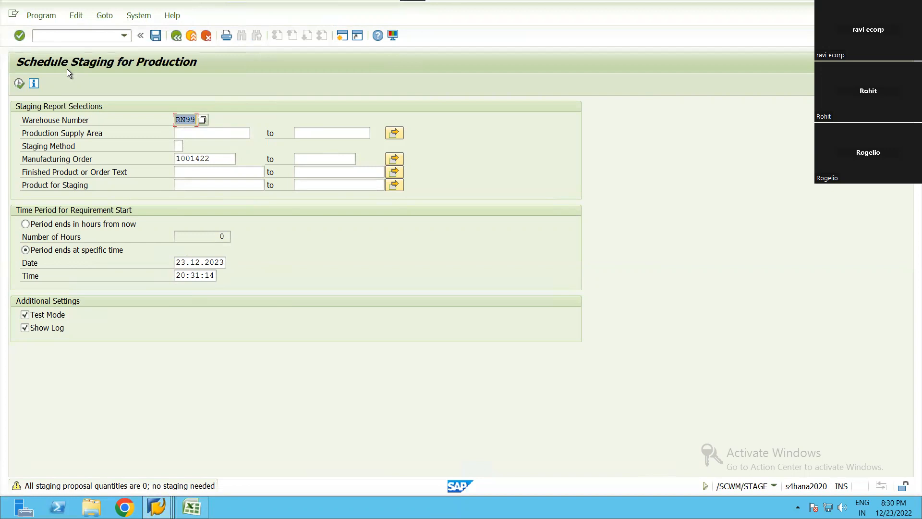
pyautogui.click(71, 37)
pyautogui.write('/OSLG1')
pyautogui.press('Return')
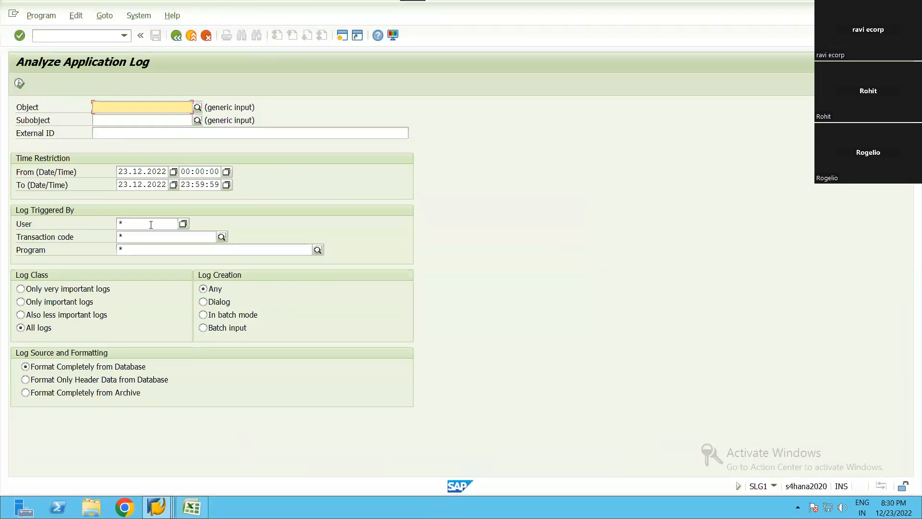
pyautogui.click(150, 224)
pyautogui.press('BackSpace')
pyautogui.click(149, 234)
pyautogui.click(19, 84)
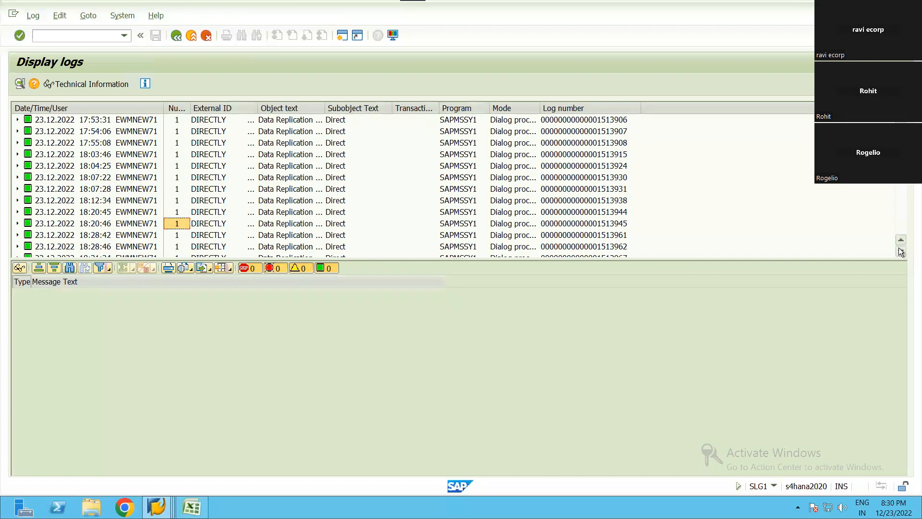
# Inspect the messages of the two latest Staging Production logs, expand the newest one, and close the log session
pyautogui.moveTo(901, 235); pyautogui.dragTo(901, 257)
pyautogui.click(82, 247)
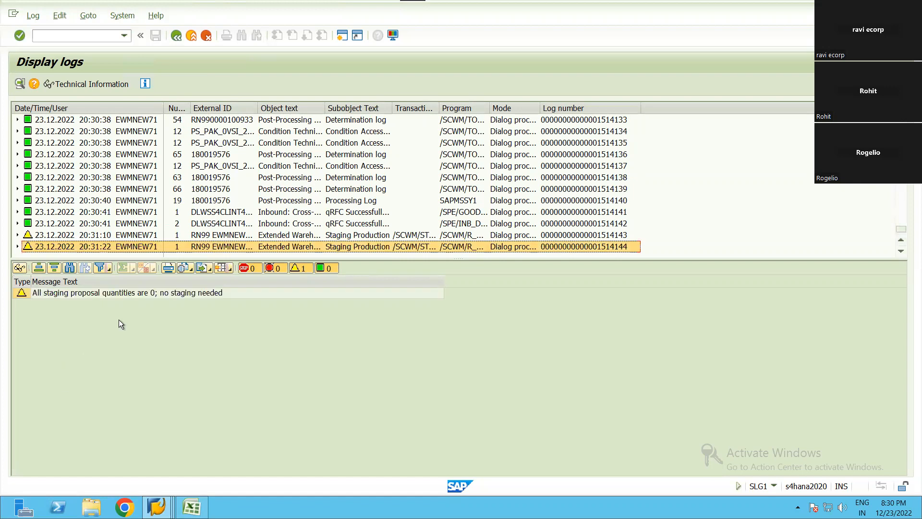
pyautogui.click(144, 236)
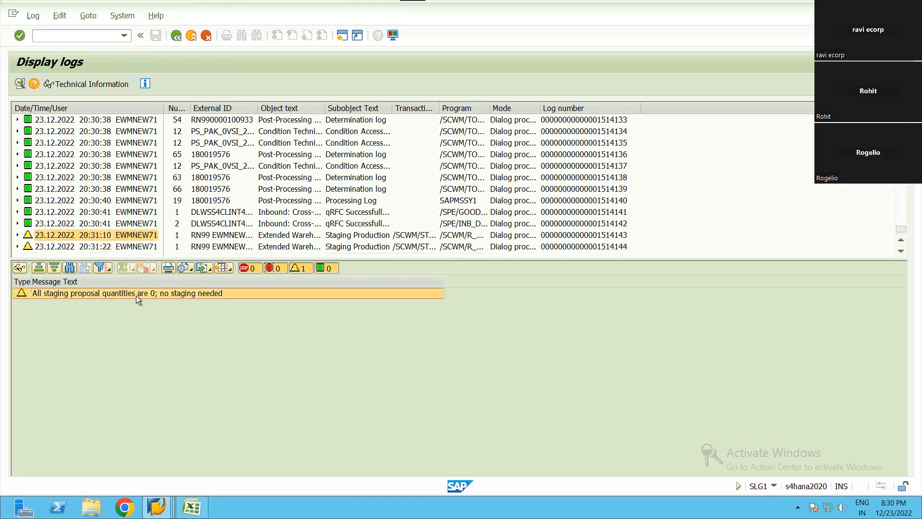
pyautogui.click(115, 248)
pyautogui.click(17, 246)
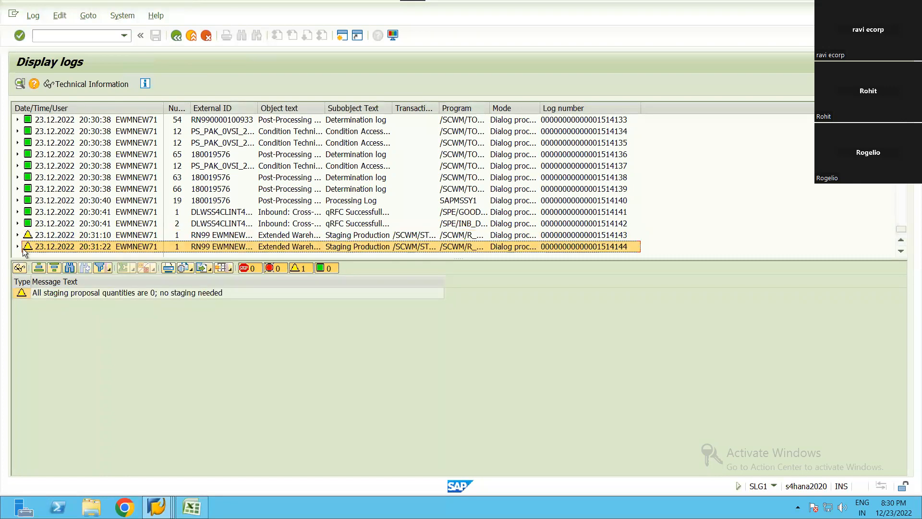
pyautogui.click(85, 248)
pyautogui.click(156, 507)
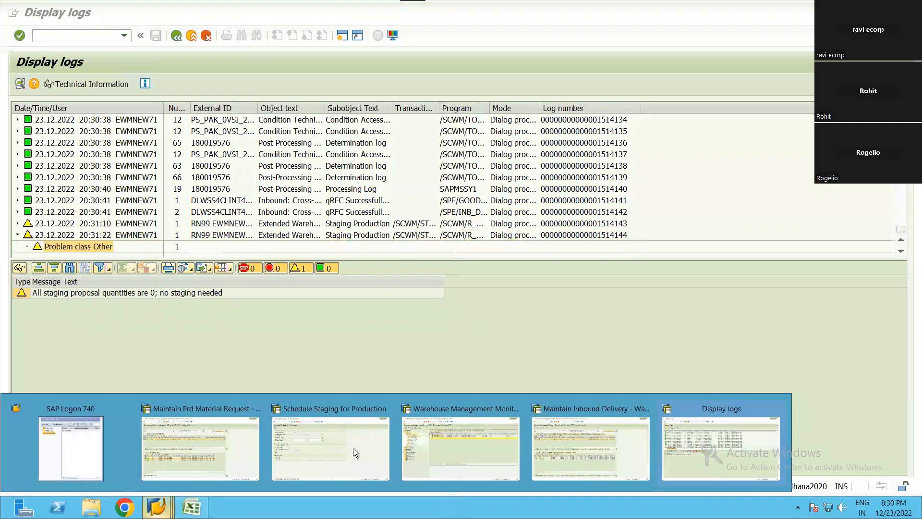
pyautogui.moveTo(486, 448)
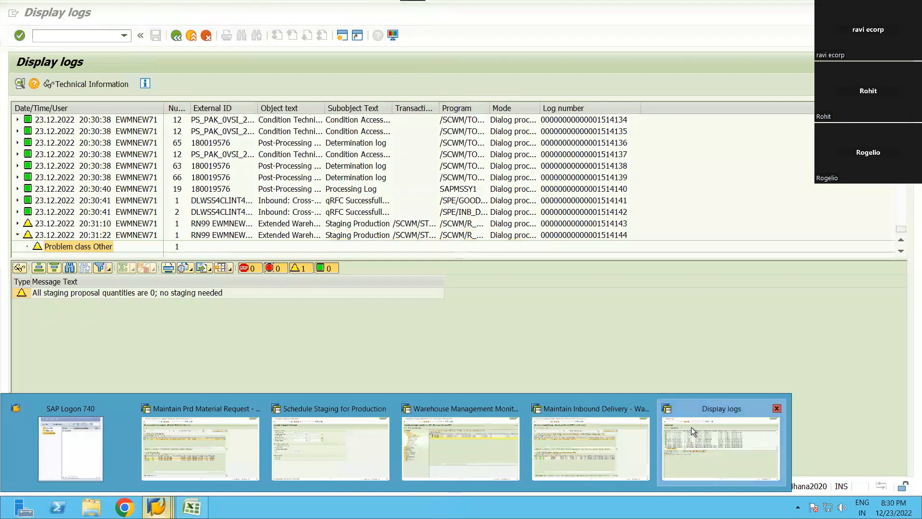
pyautogui.click(693, 435)
pyautogui.click(911, 6)
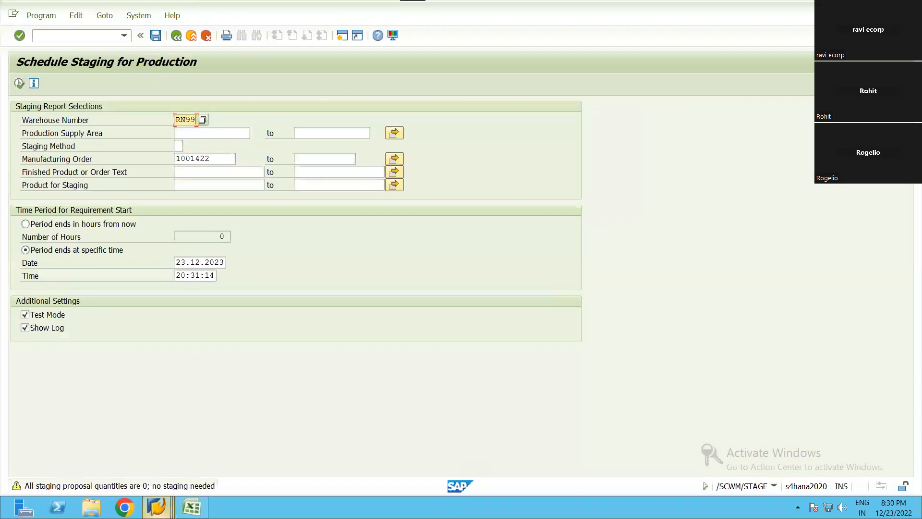
# Recheck the staging report's selection criteria against the component items of the production material request
pyautogui.click(156, 507)
pyautogui.click(316, 451)
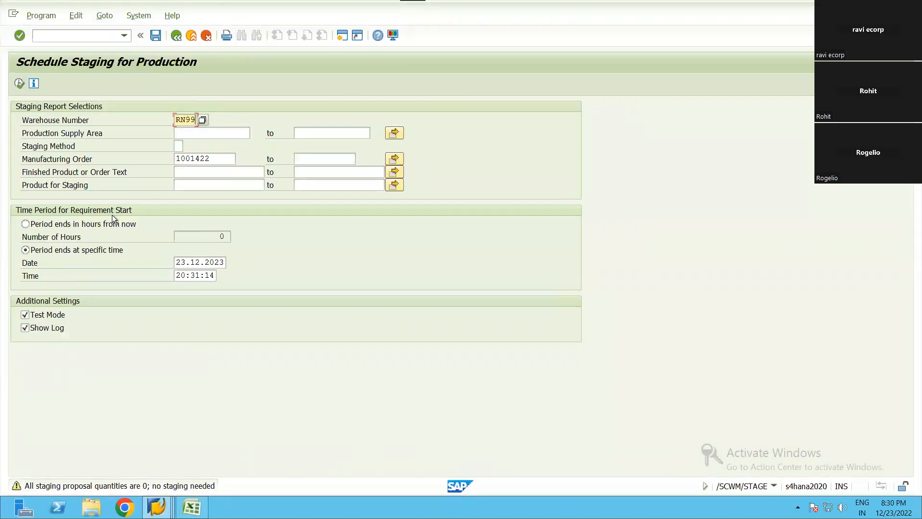
pyautogui.click(178, 185)
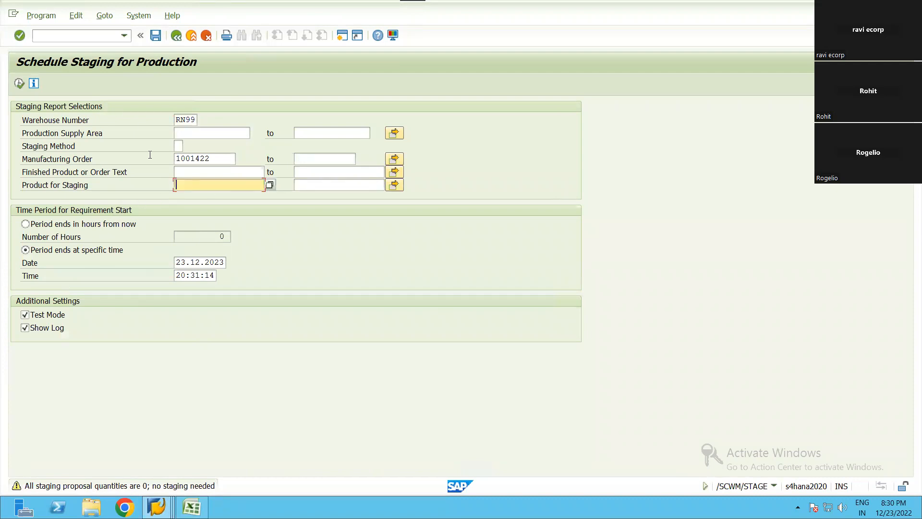
pyautogui.click(156, 507)
pyautogui.click(195, 447)
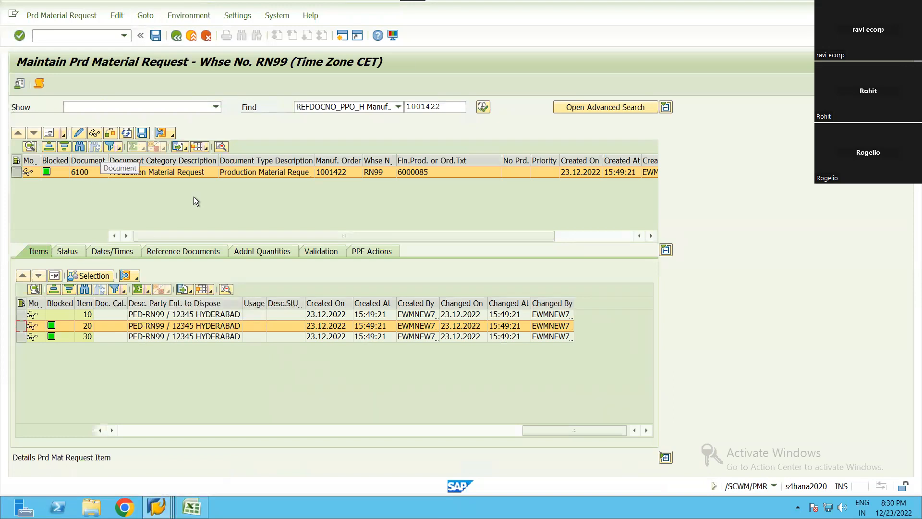
pyautogui.hscroll(-6, 246, 331)
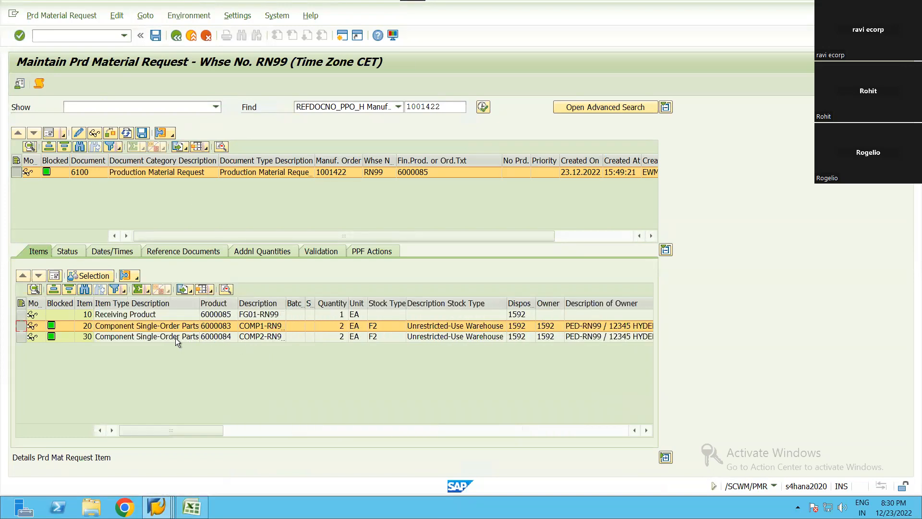
# Clear the manufacturing order from the staging report's selection, run the test staging, and return from the log
pyautogui.hotkey('alt', 'Tab')
pyautogui.moveTo(175, 159); pyautogui.dragTo(313, 171)
pyautogui.press('BackSpace')
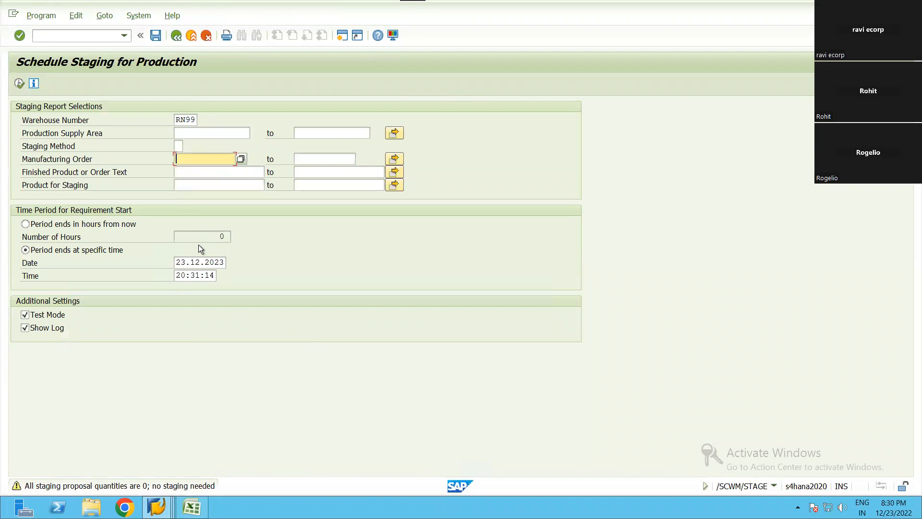
pyautogui.press('F8')
pyautogui.press('Return')
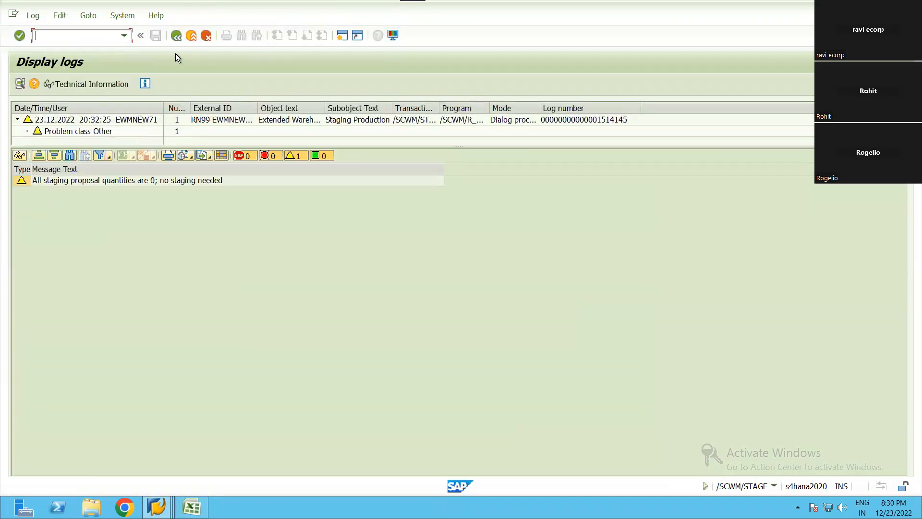
pyautogui.click(176, 35)
# Close the Maintain Inbound Delivery session
pyautogui.moveTo(156, 507)
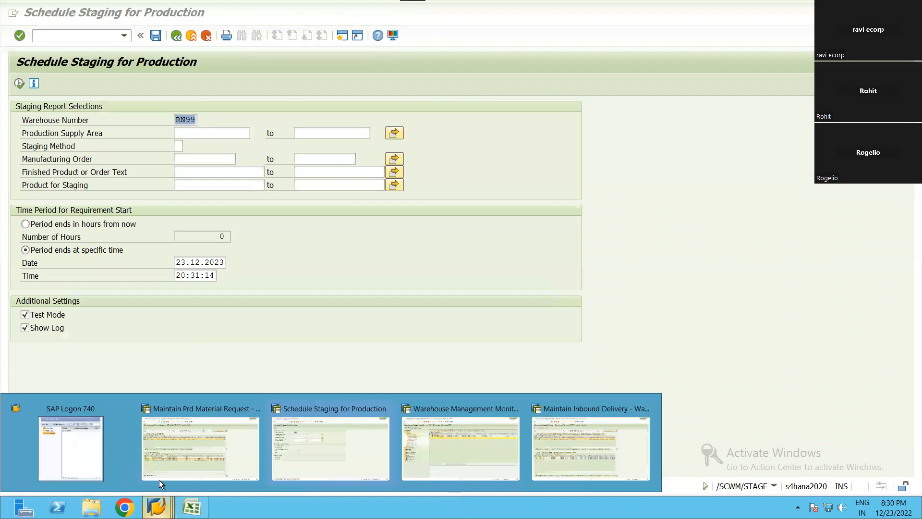
pyautogui.click(591, 449)
pyautogui.click(912, 4)
# In the warehouse monitor, list the physical stock of products 6000083 and 6000084 and review bins, quantities, stock type and owner
pyautogui.moveTo(156, 506)
pyautogui.click(304, 419)
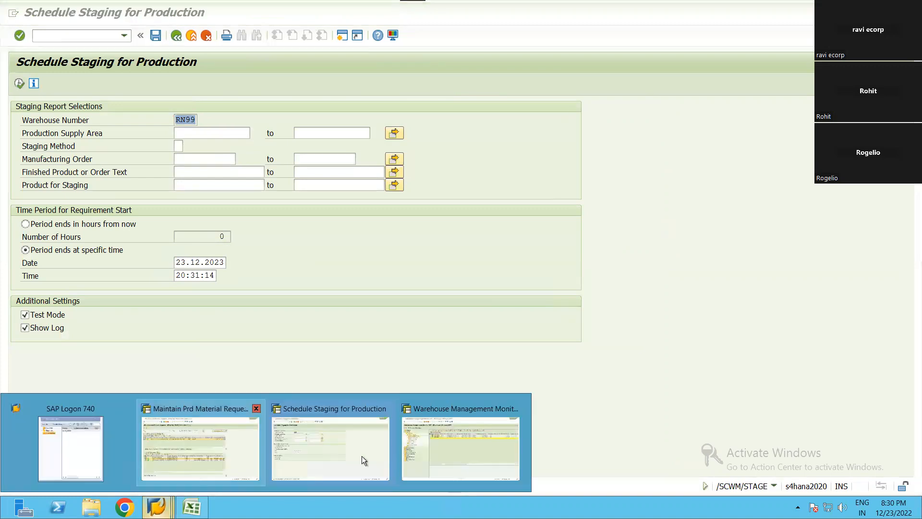
pyautogui.click(460, 449)
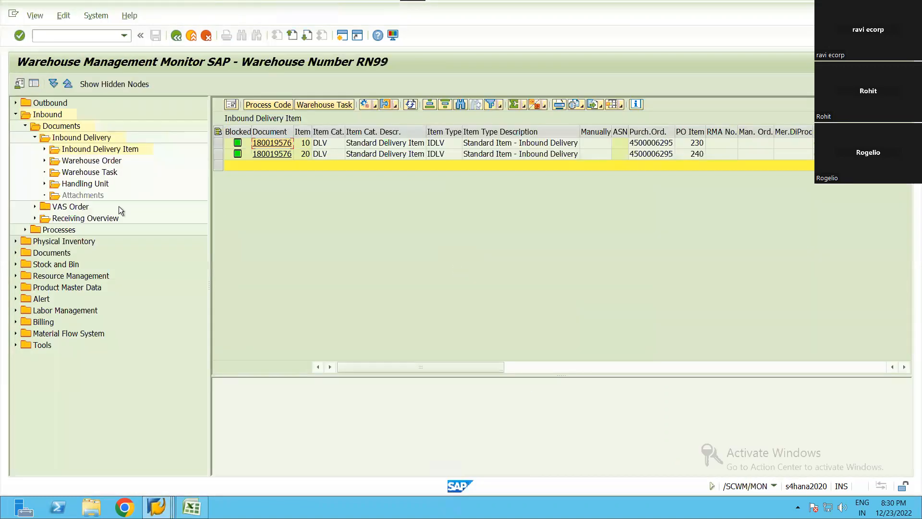
pyautogui.click(16, 265)
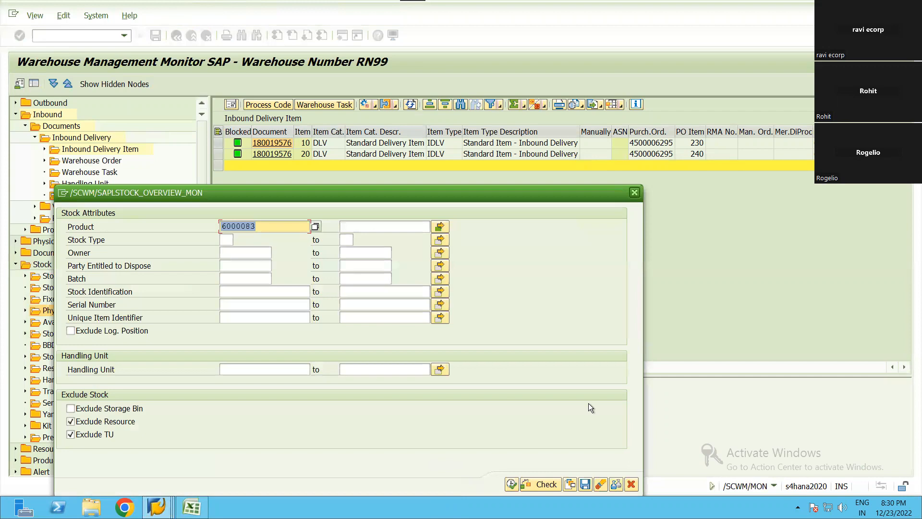
pyautogui.click(511, 483)
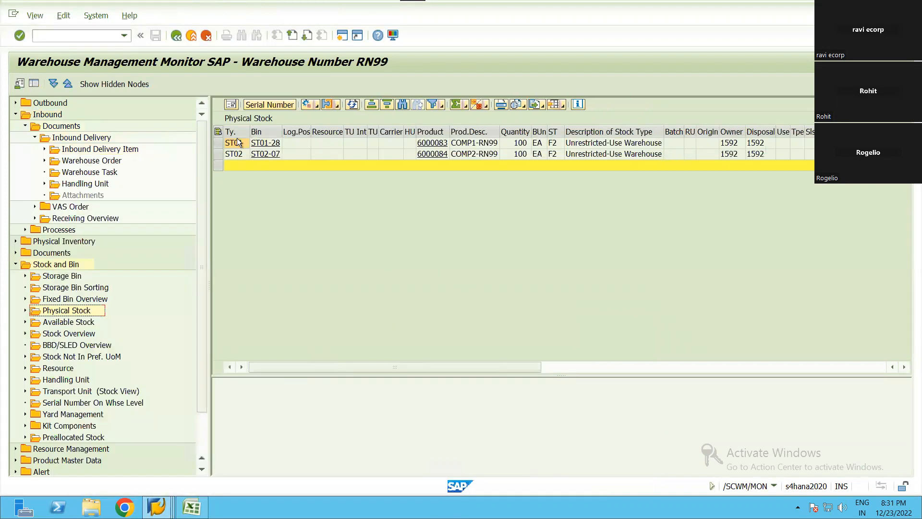
pyautogui.moveTo(644, 132); pyautogui.dragTo(259, 131)
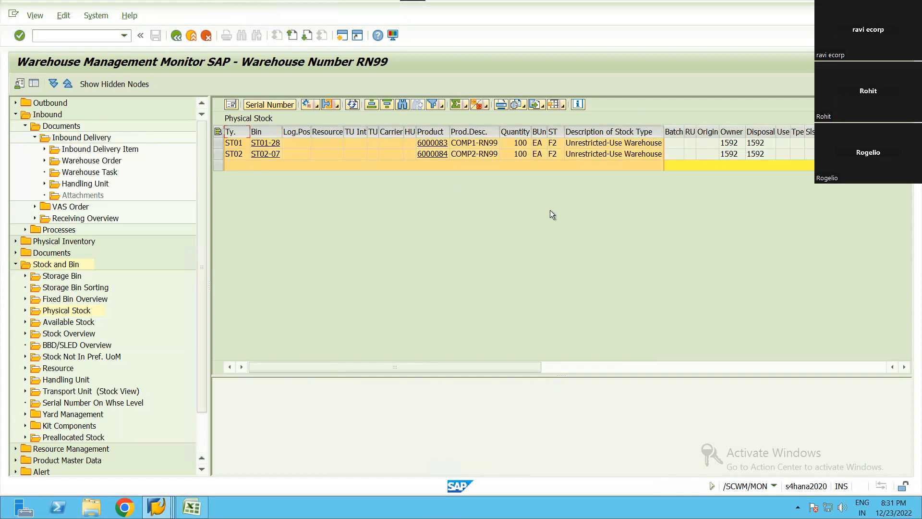
pyautogui.hscroll(10, 745, 235)
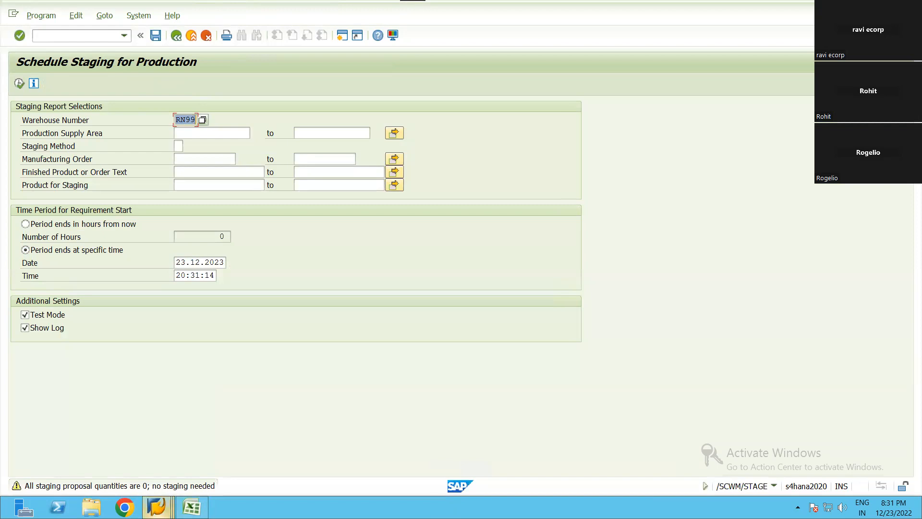
# Repeat the test staging for all of warehouse RN99, continuing despite the unspecific search parameters, and leave the log
pyautogui.click(156, 506)
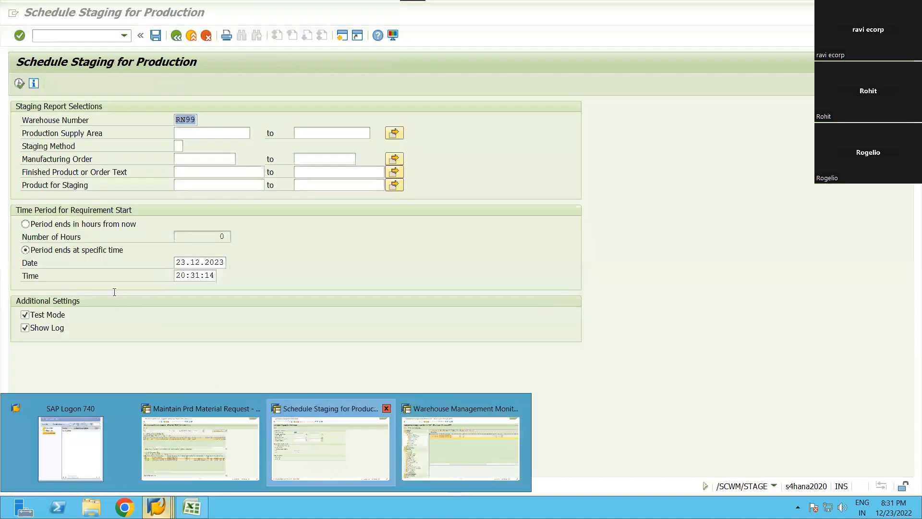
pyautogui.click(114, 292)
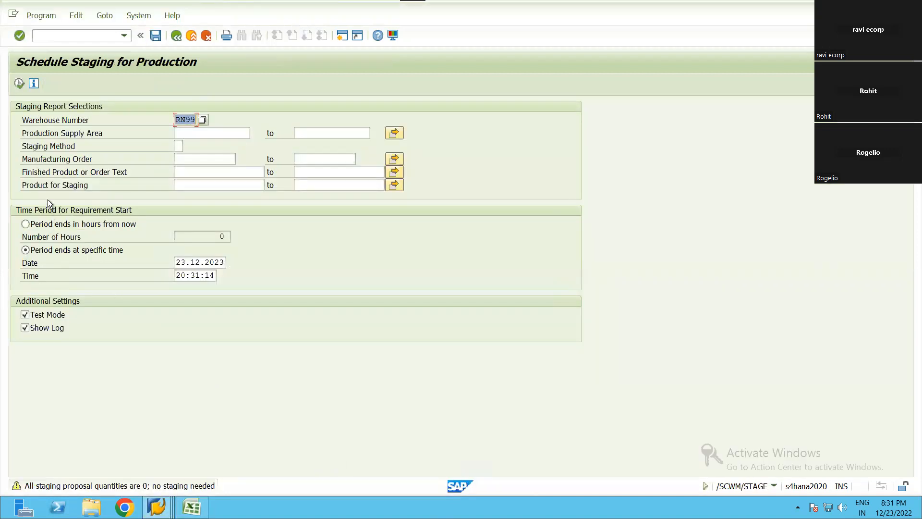
pyautogui.click(145, 16)
pyautogui.click(103, 16)
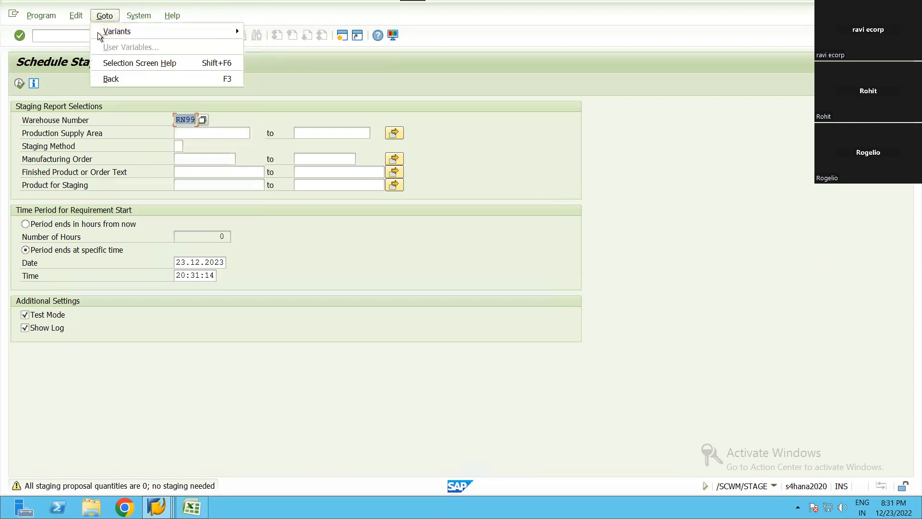
pyautogui.click(136, 251)
pyautogui.click(19, 84)
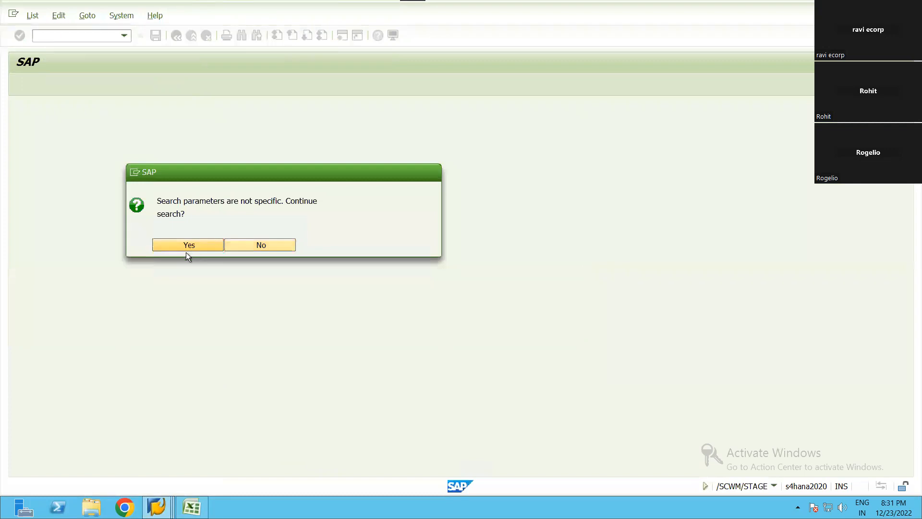
pyautogui.click(188, 246)
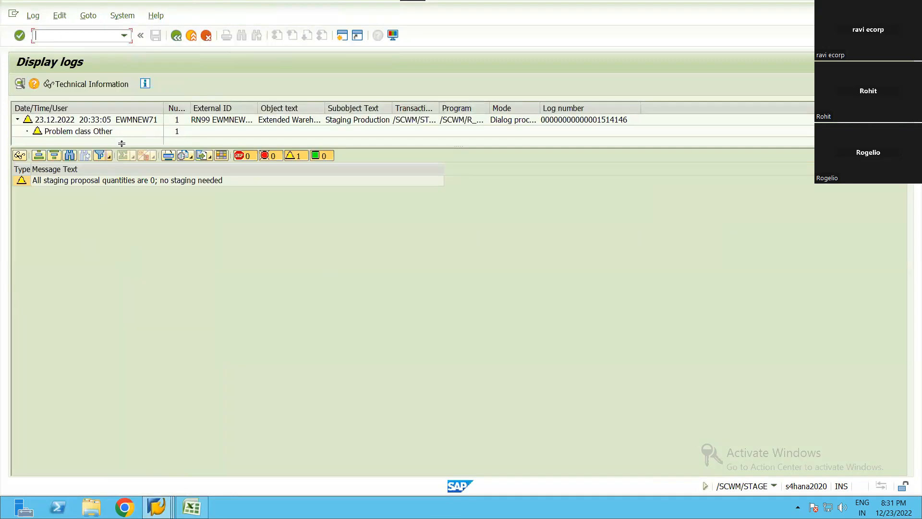
pyautogui.click(134, 285)
pyautogui.press('F3')
# Collapse the Stock and Bin and Inbound nodes in the warehouse monitor's tree
pyautogui.moveTo(157, 507)
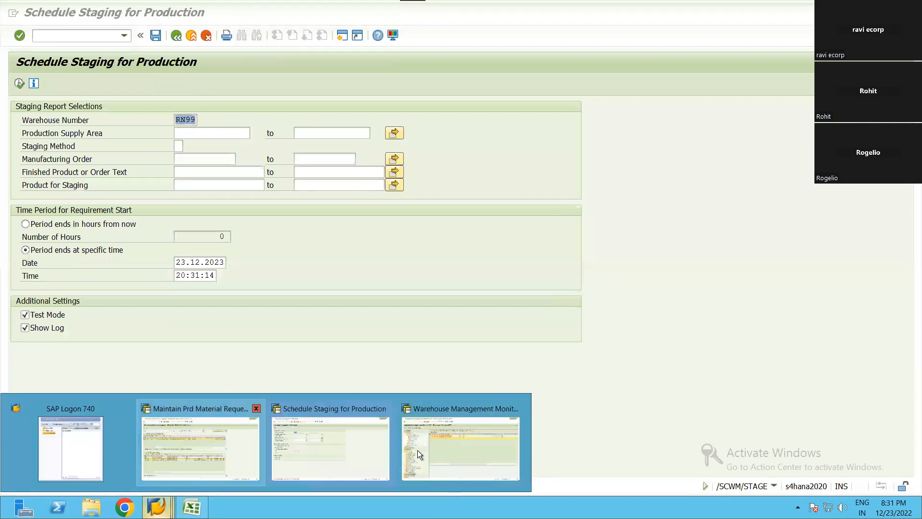
pyautogui.click(463, 457)
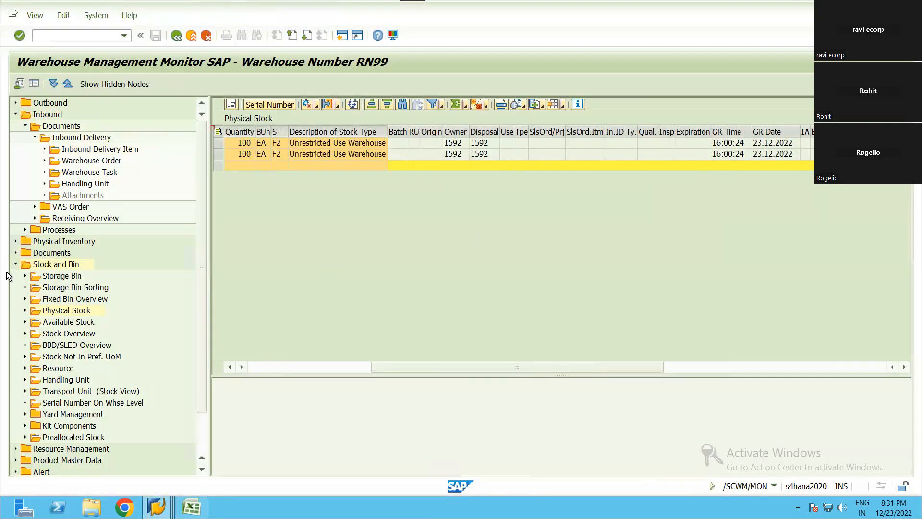
pyautogui.click(15, 264)
pyautogui.click(19, 126)
pyautogui.click(16, 115)
pyautogui.click(156, 507)
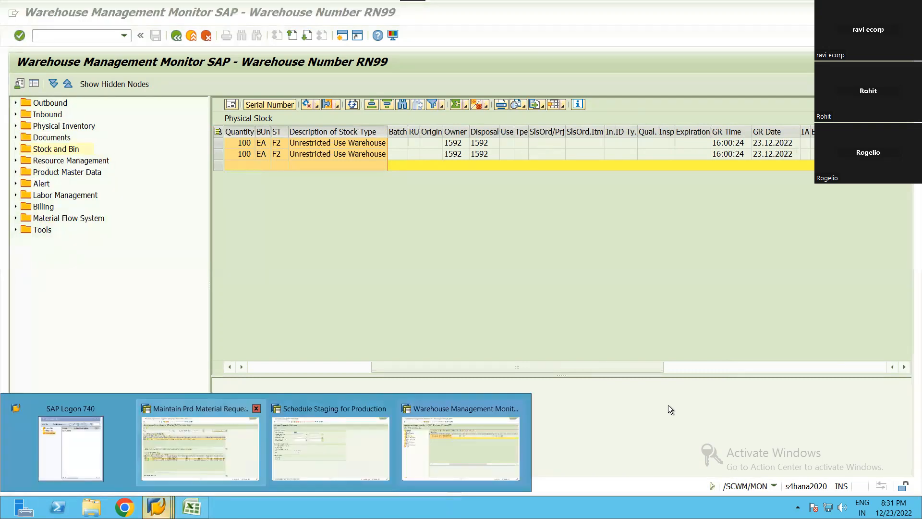
pyautogui.click(167, 177)
# Open /SCWM/SBST in a new session, simulate bin sorting for warehouse RN99, and execute the simulated sorting
pyautogui.click(54, 36)
pyautogui.write('/O/SCWM/SBST')
pyautogui.press('Return')
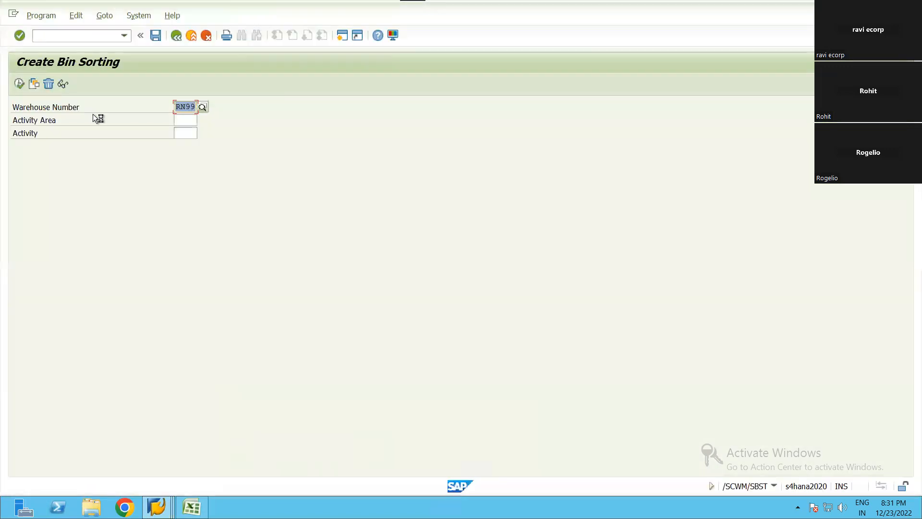
pyautogui.press('F8')
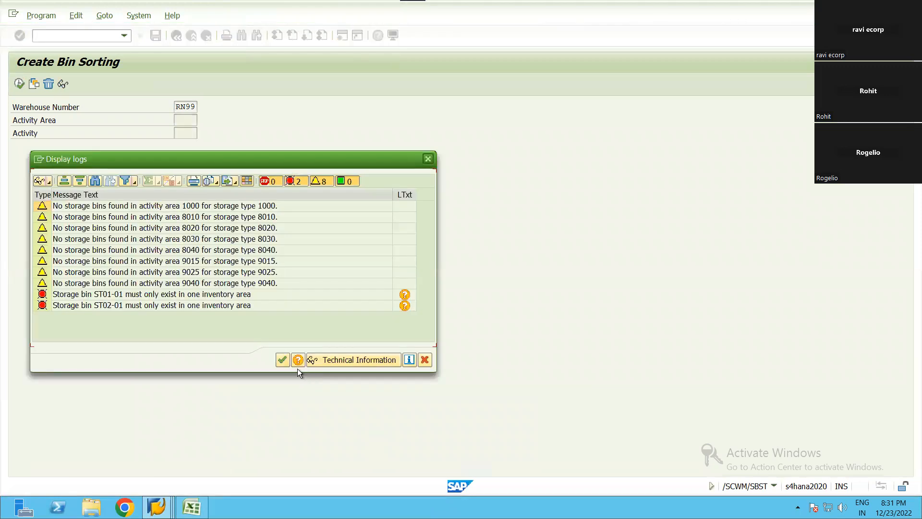
pyautogui.click(282, 360)
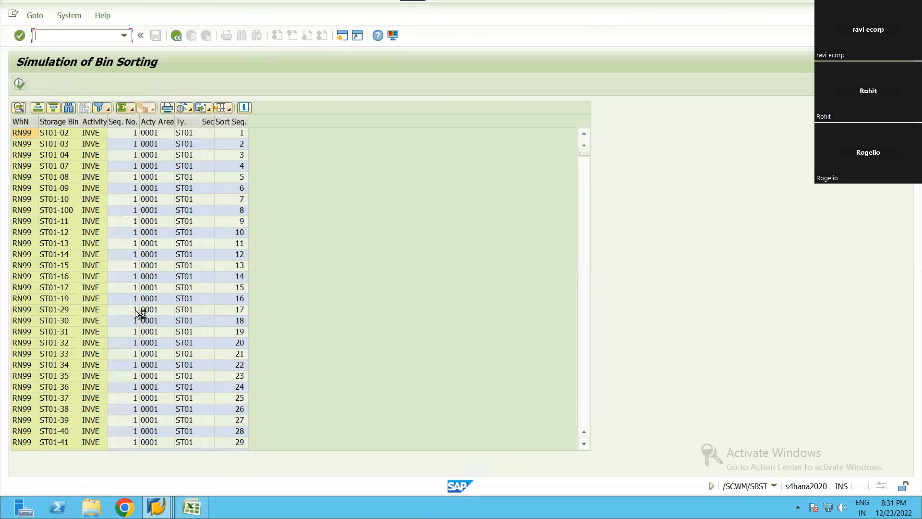
pyautogui.press('F8')
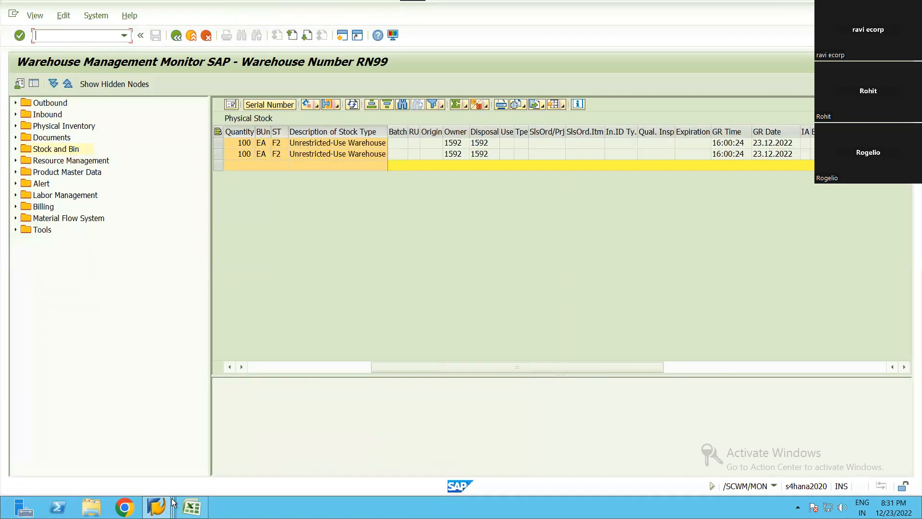
# Enter the manufacturing order number in the staging report's selection again, rerun the test staging, and return from the log
pyautogui.moveTo(156, 506)
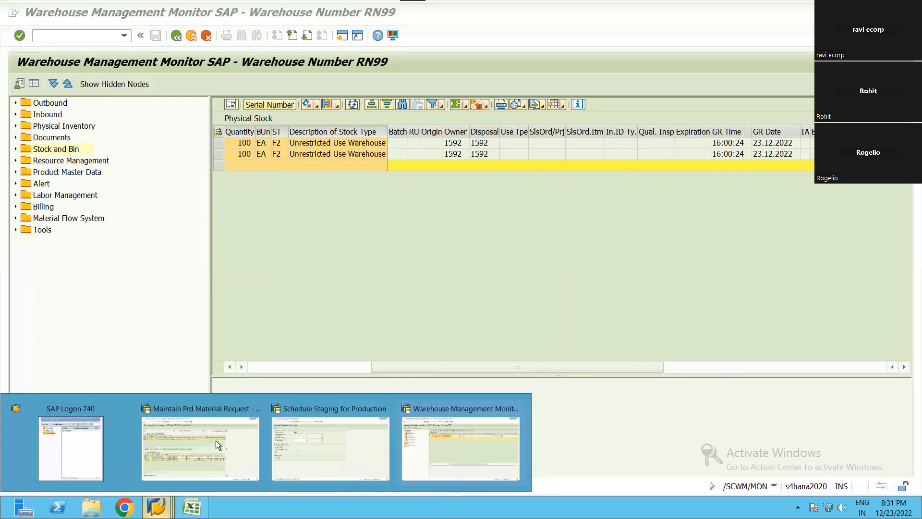
pyautogui.click(327, 428)
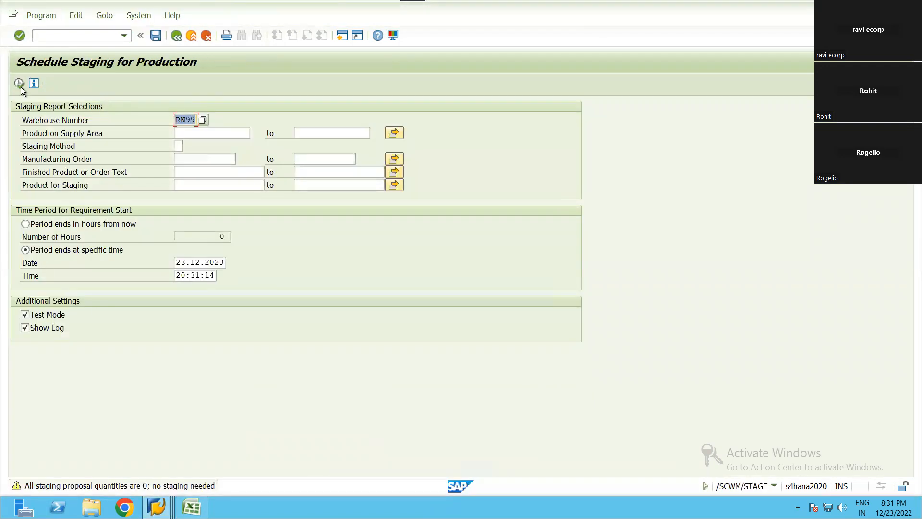
pyautogui.click(200, 159)
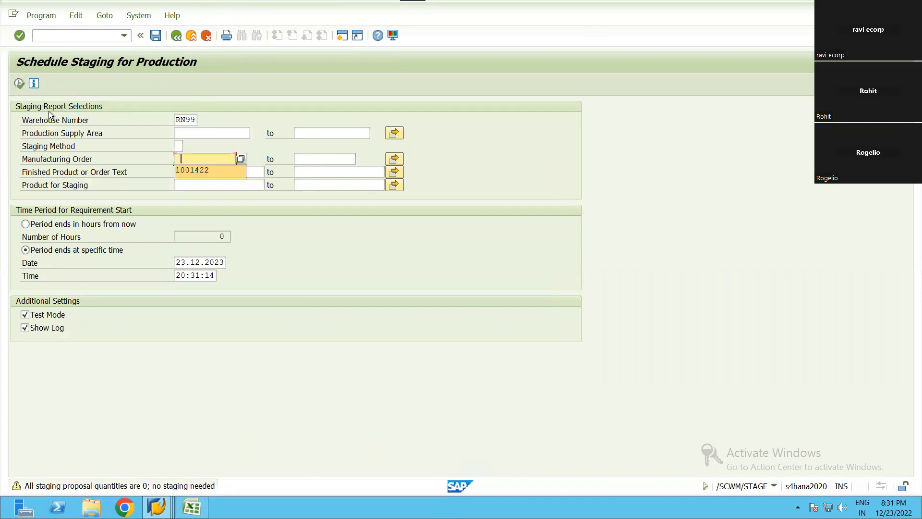
pyautogui.click(19, 85)
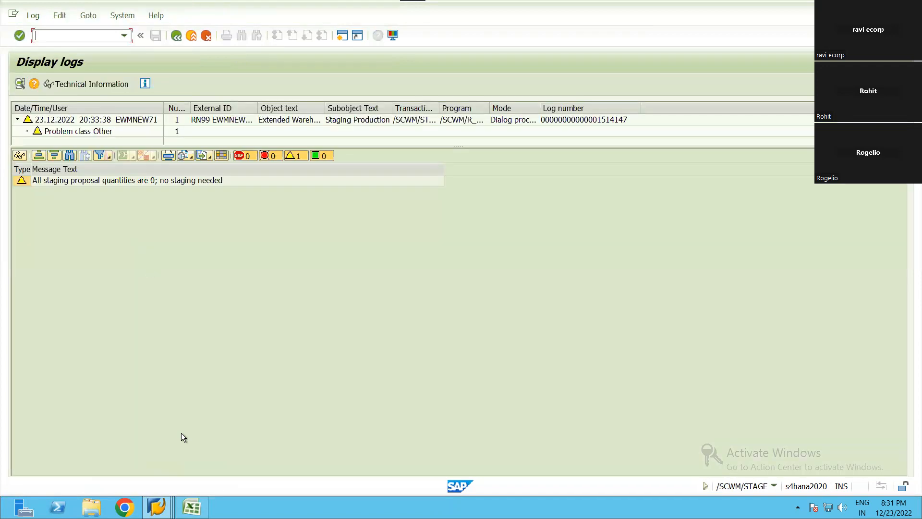
pyautogui.press('F3')
# Recheck the storage types, bins and stock types of both components in the warehouse monitor's physical stock list
pyautogui.click(164, 501)
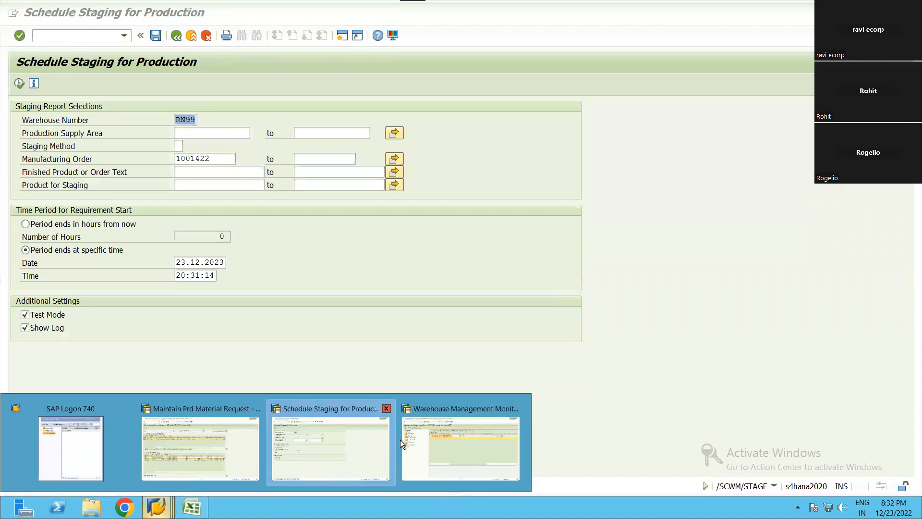
pyautogui.click(418, 445)
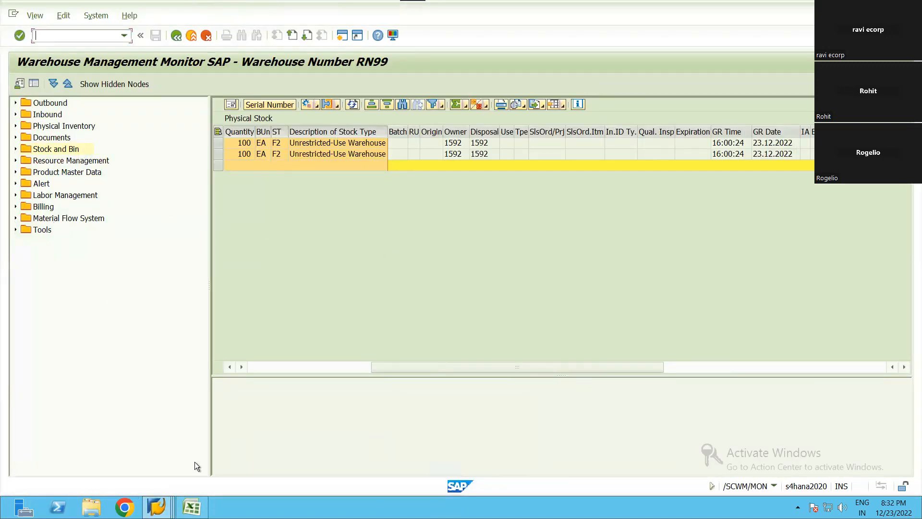
pyautogui.click(369, 370)
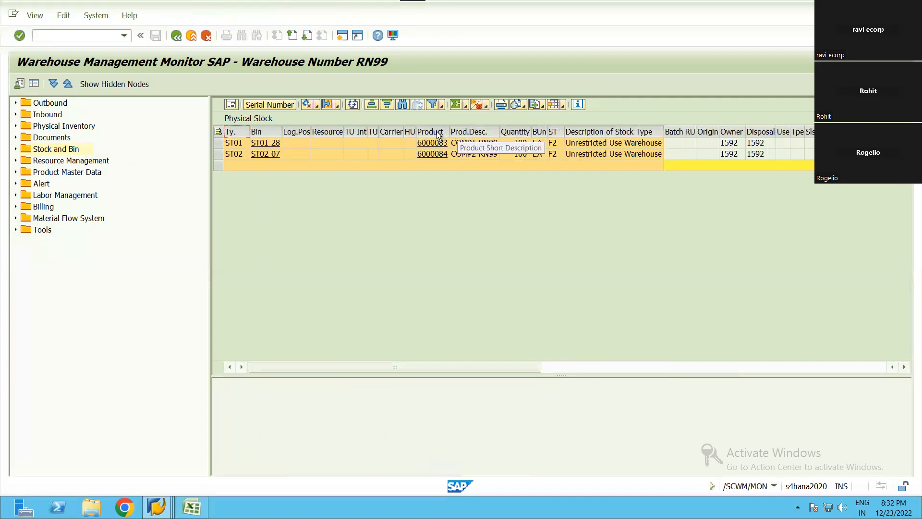
# Switch to the EWM Training Topics document in Word and look at the December 2022 calendar
pyautogui.click(789, 7)
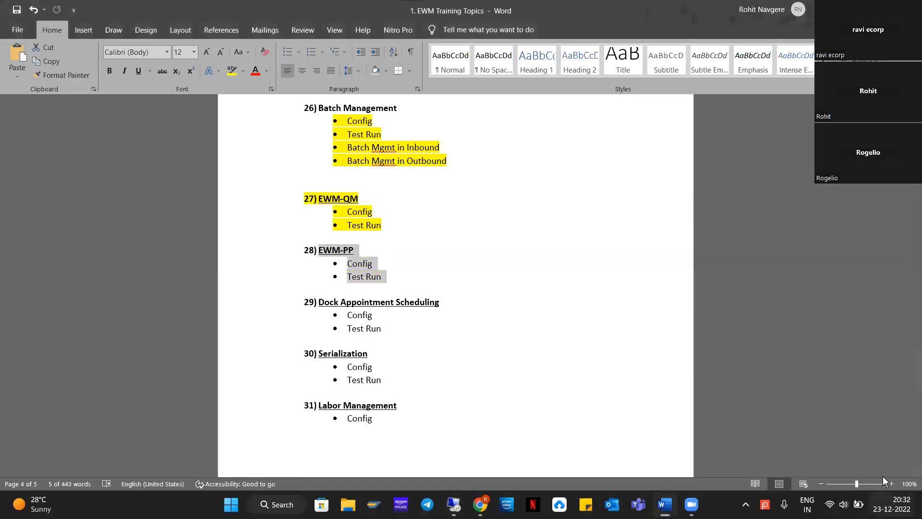
pyautogui.click(885, 504)
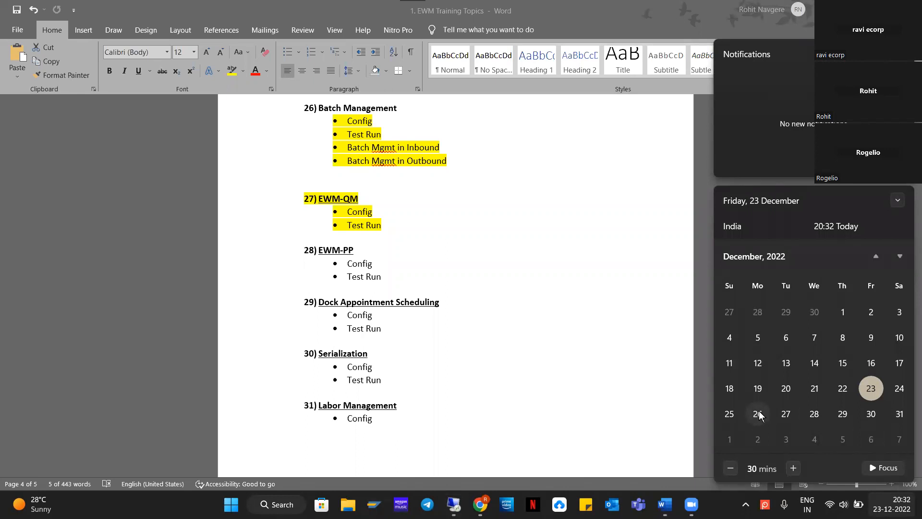
pyautogui.click(384, 269)
# Highlight the 28) EWM-PP heading and its Config bullet in yellow
pyautogui.moveTo(396, 265); pyautogui.dragTo(305, 248)
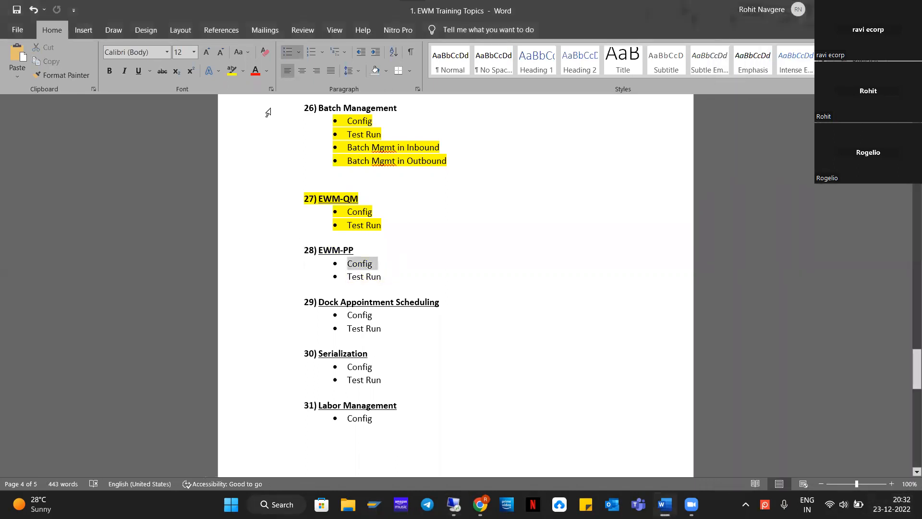
pyautogui.click(231, 72)
pyautogui.click(457, 262)
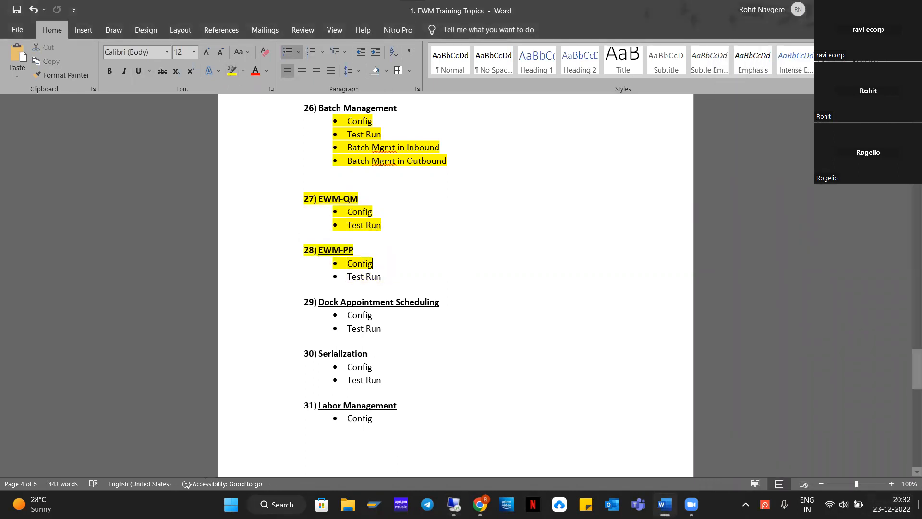
# Reopen the December 2022 calendar to check the dates in the last week of the month
pyautogui.click(888, 505)
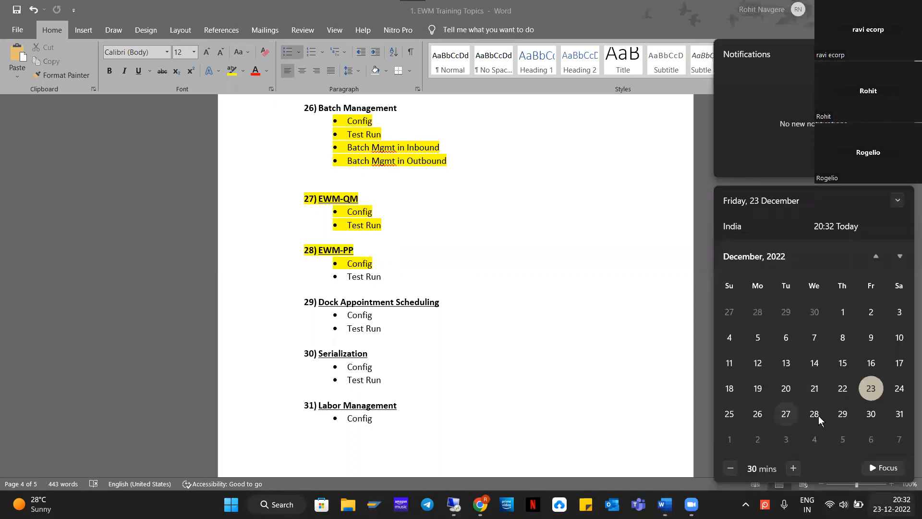